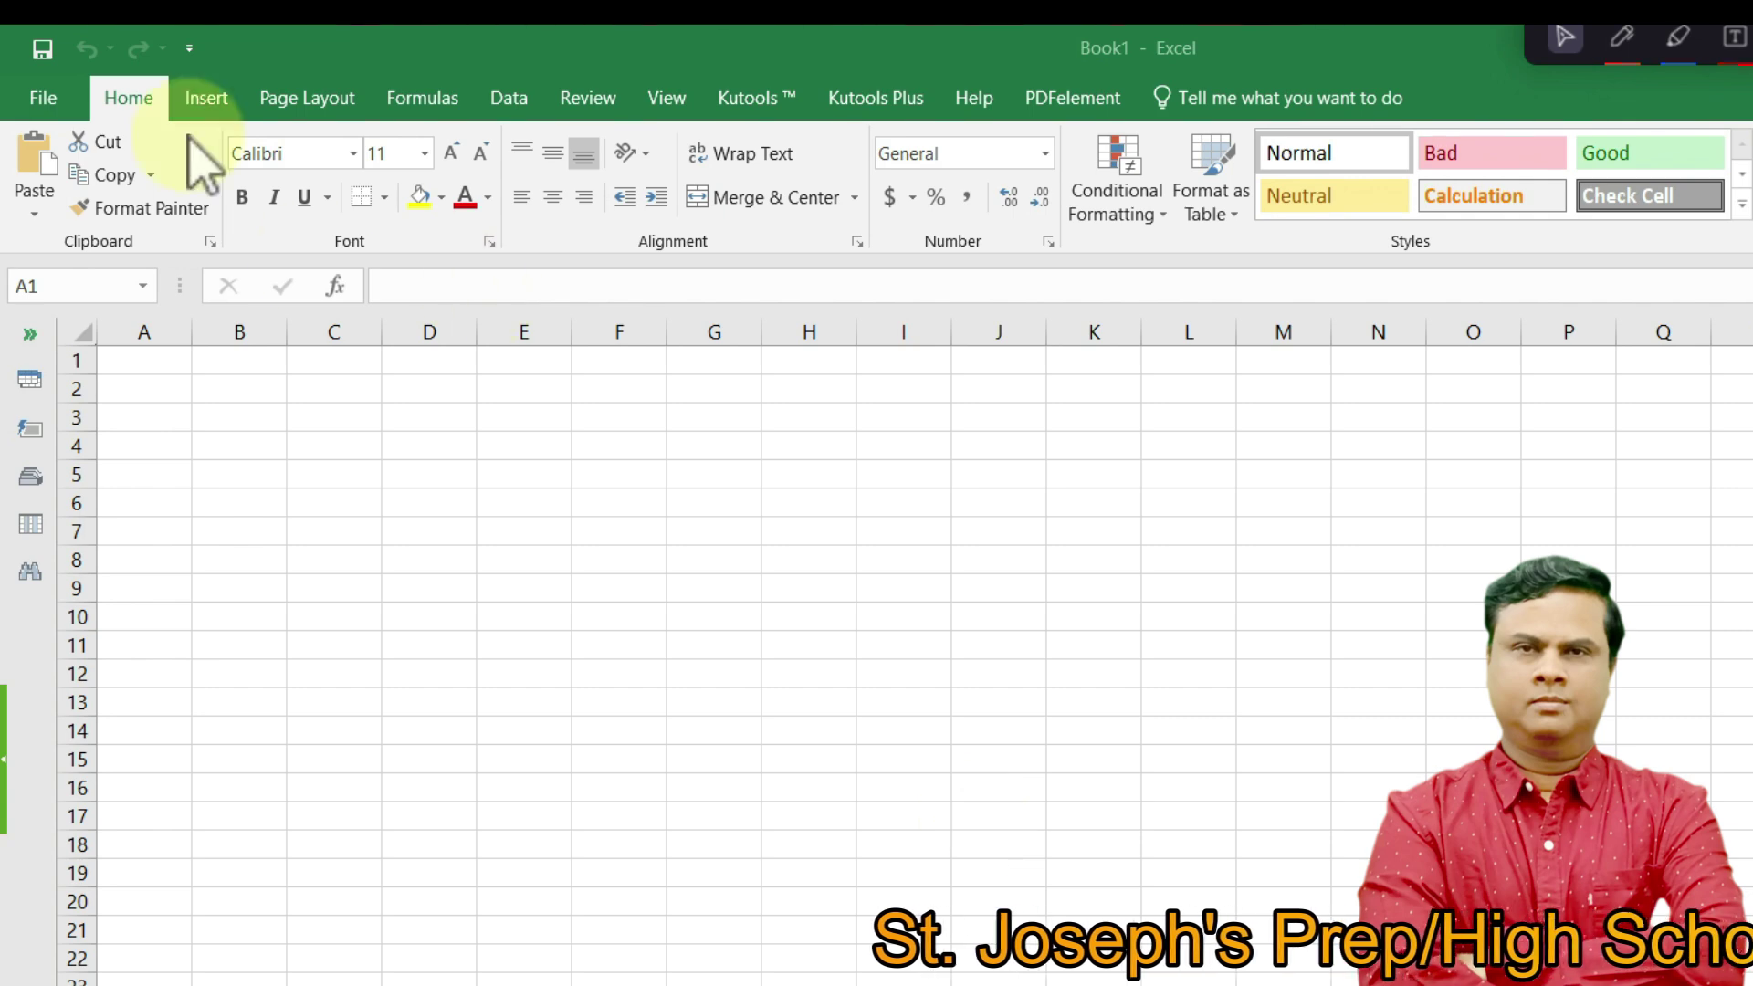
- Browse the Insert, Page Layout, Formulas and Data ribbon tabs, then return to Home
left_click(206, 99)
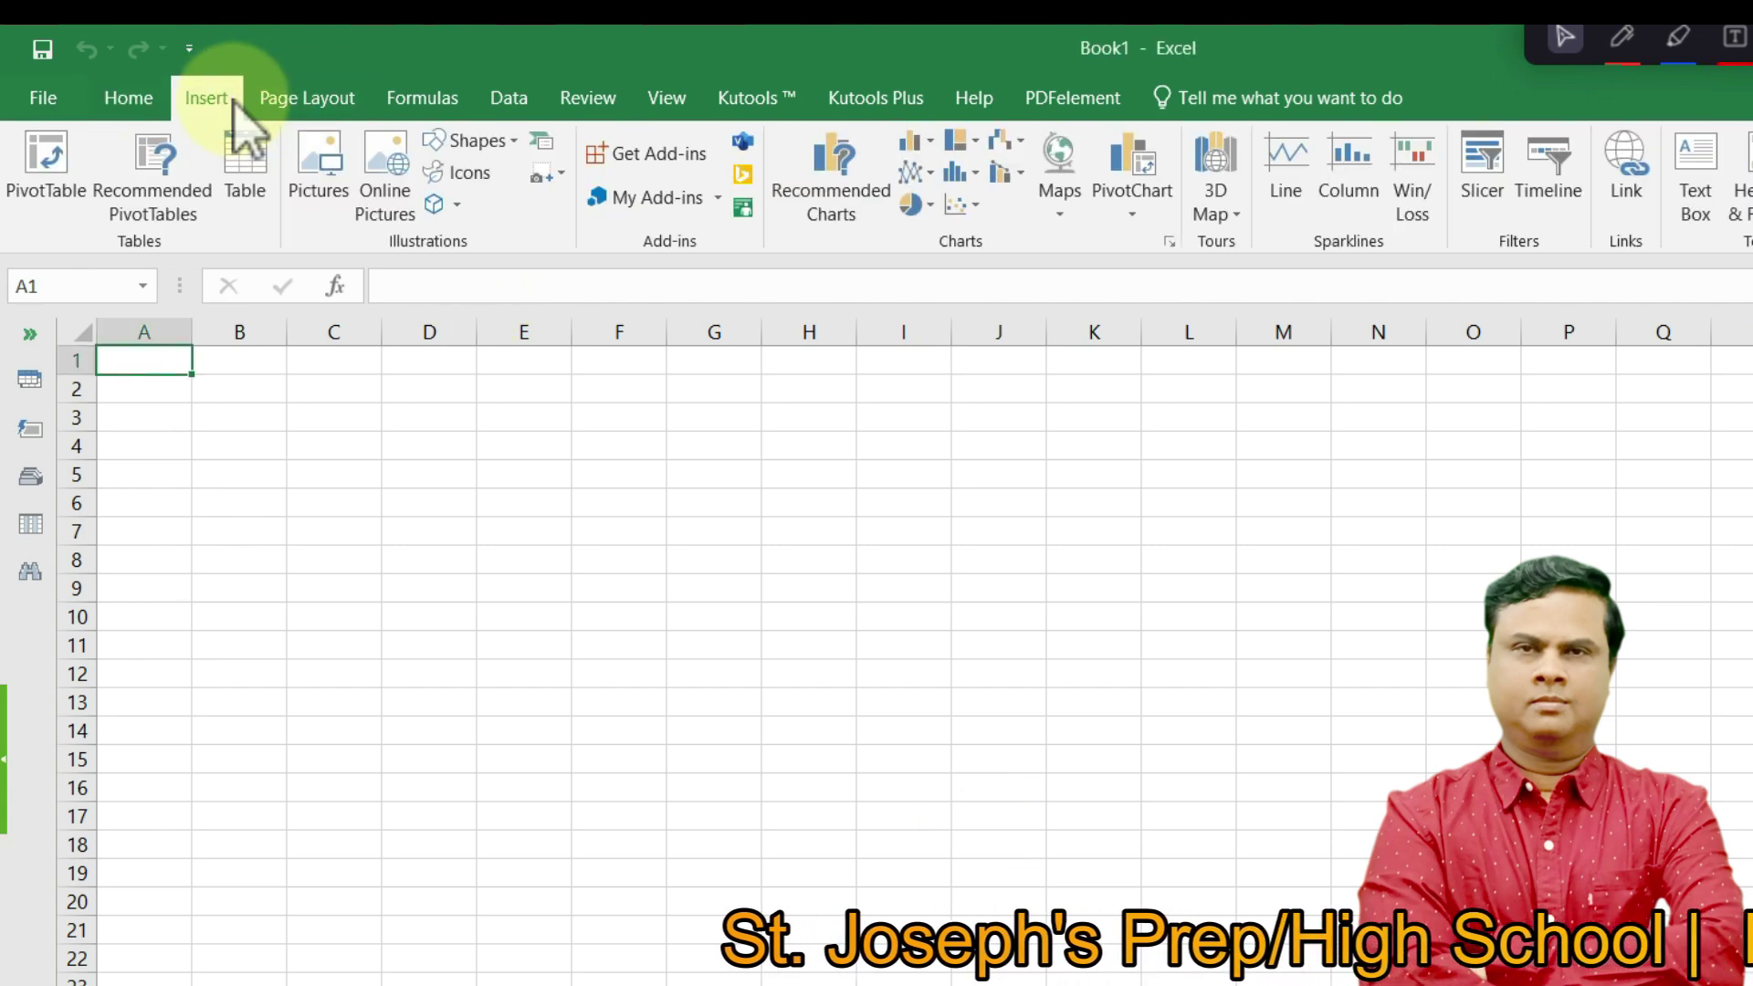
left_click(274, 100)
left_click(406, 100)
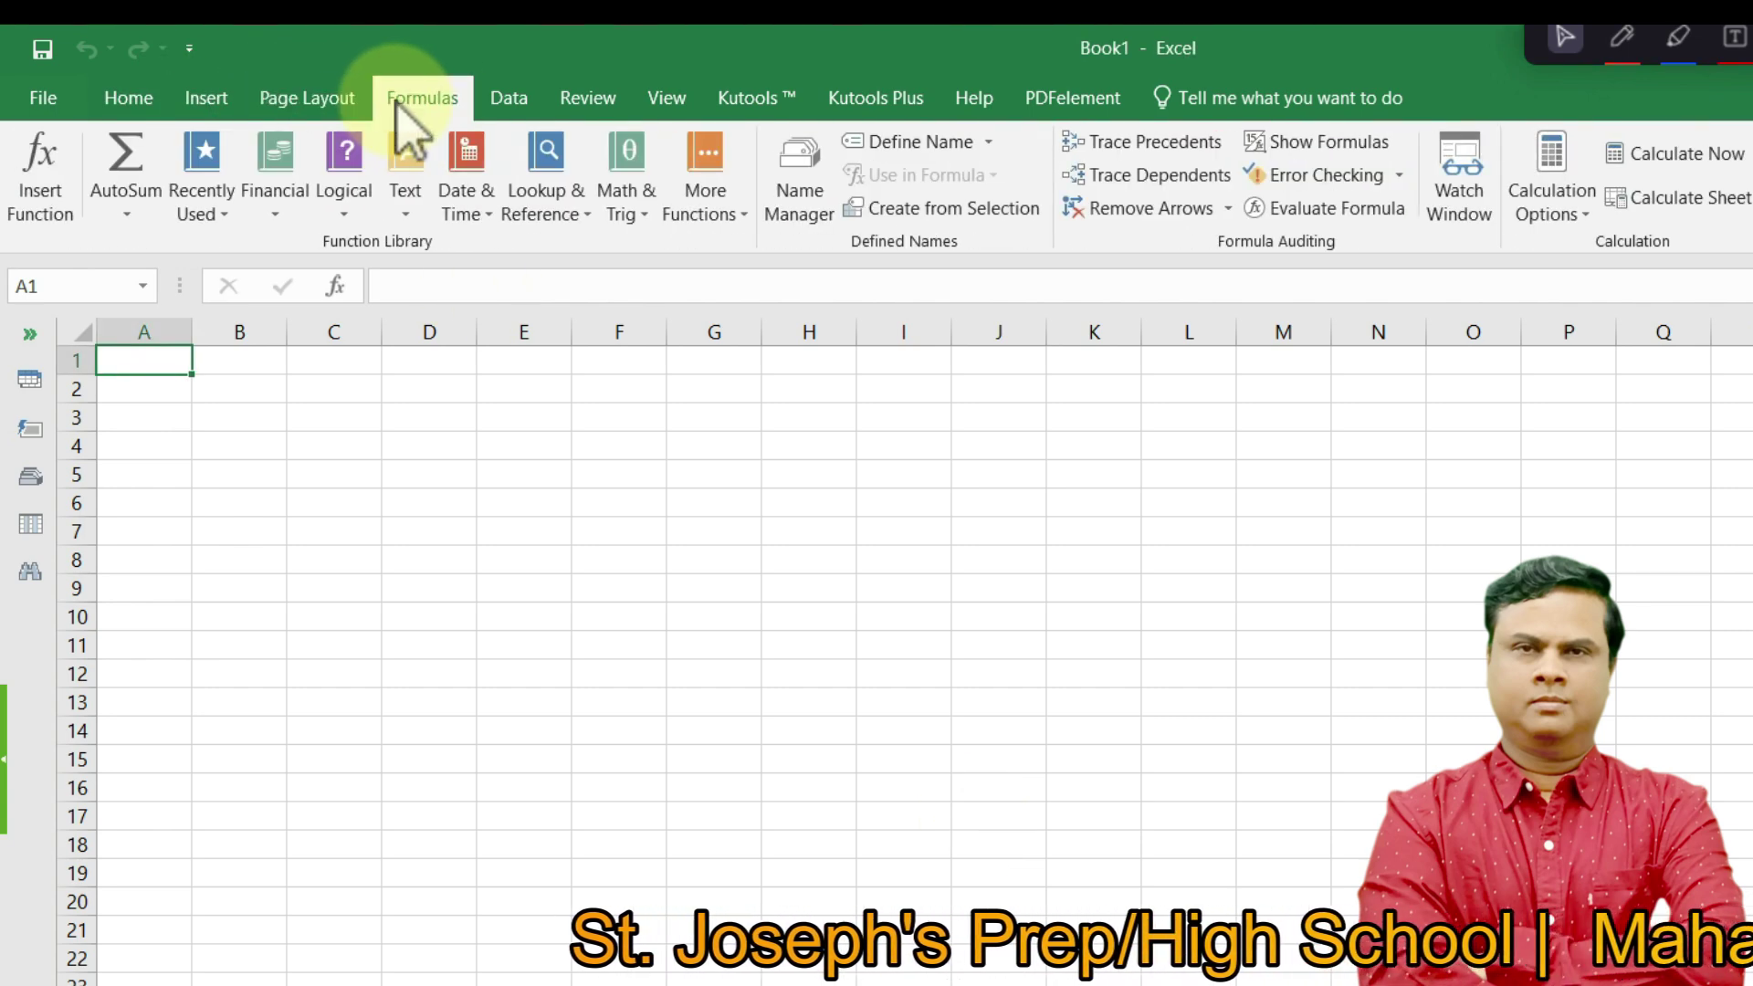
left_click(500, 100)
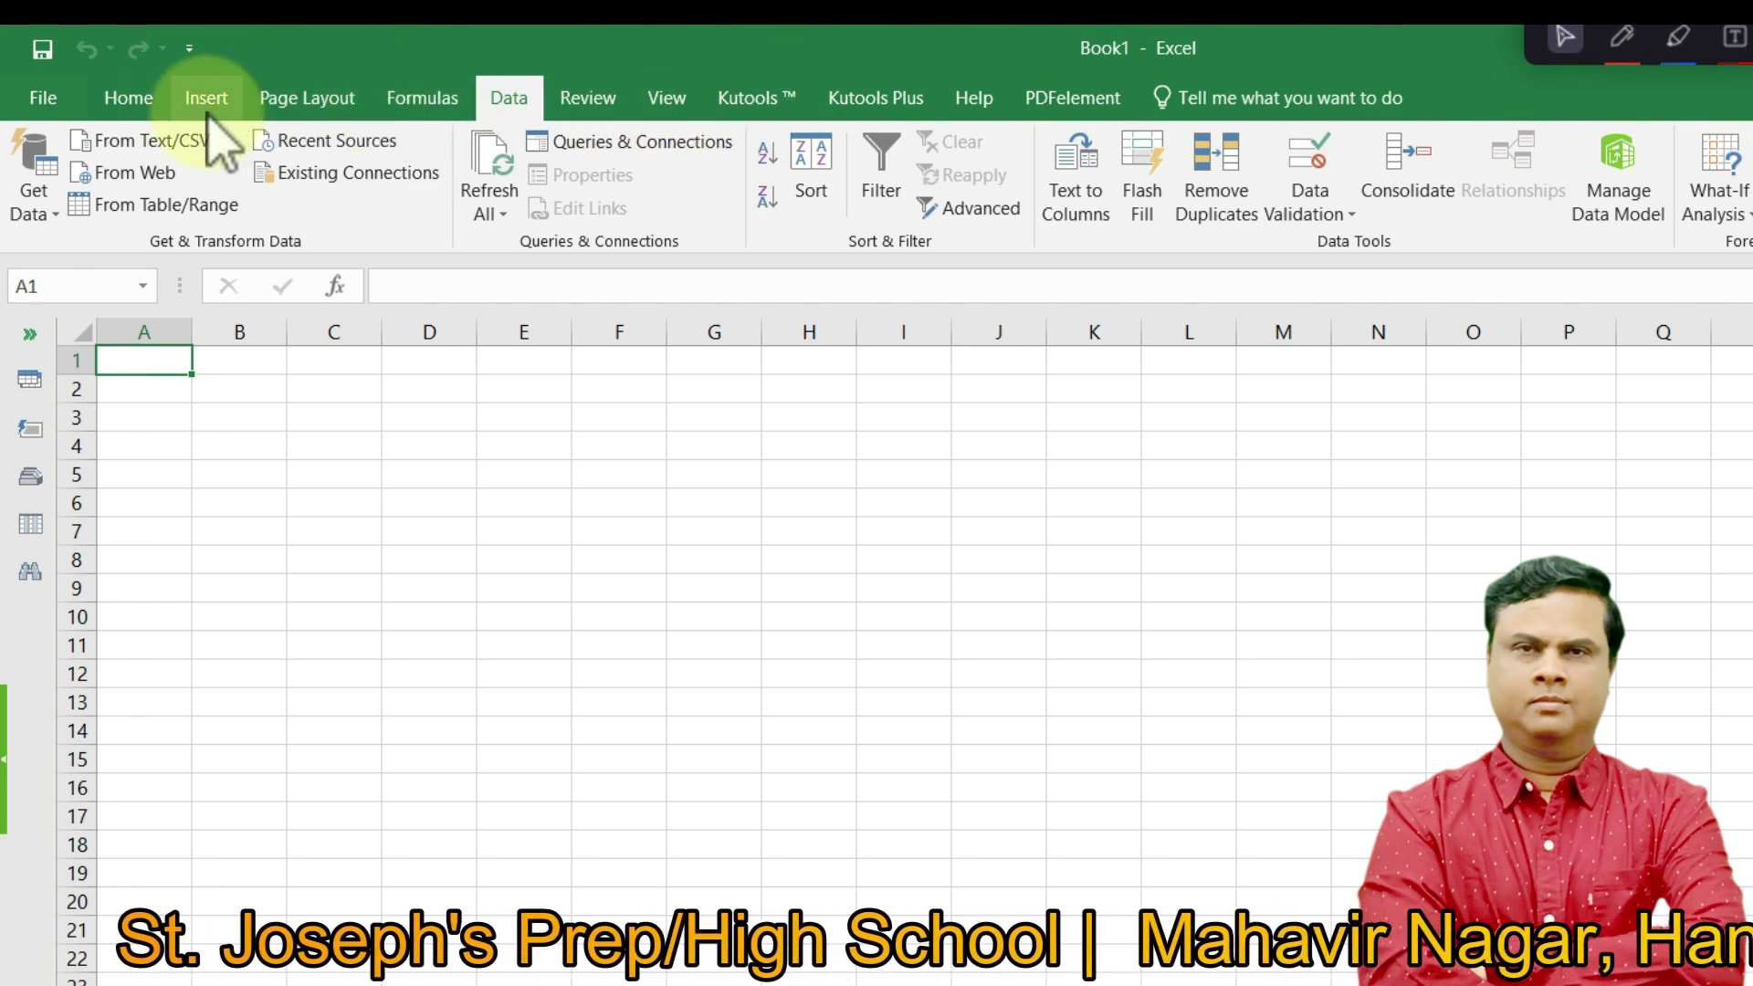
left_click(132, 110)
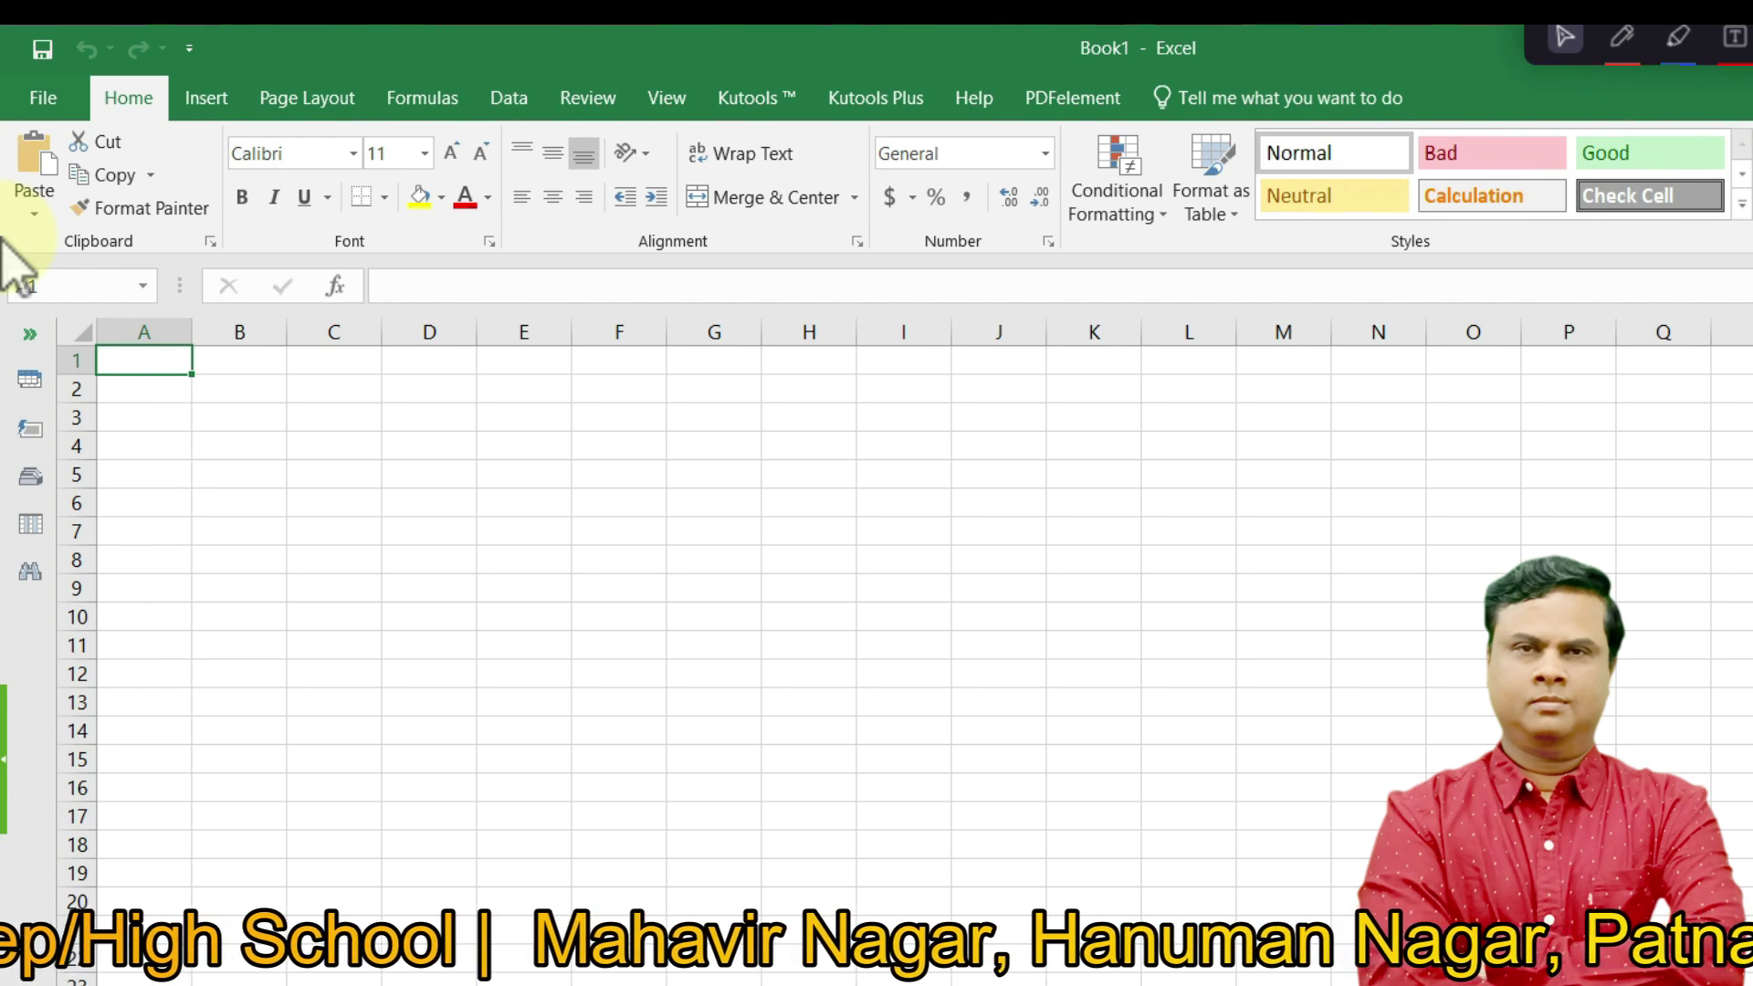
- Move the active cell around rows 1–3 with the arrow keys, ending down column F
left_click(392, 285)
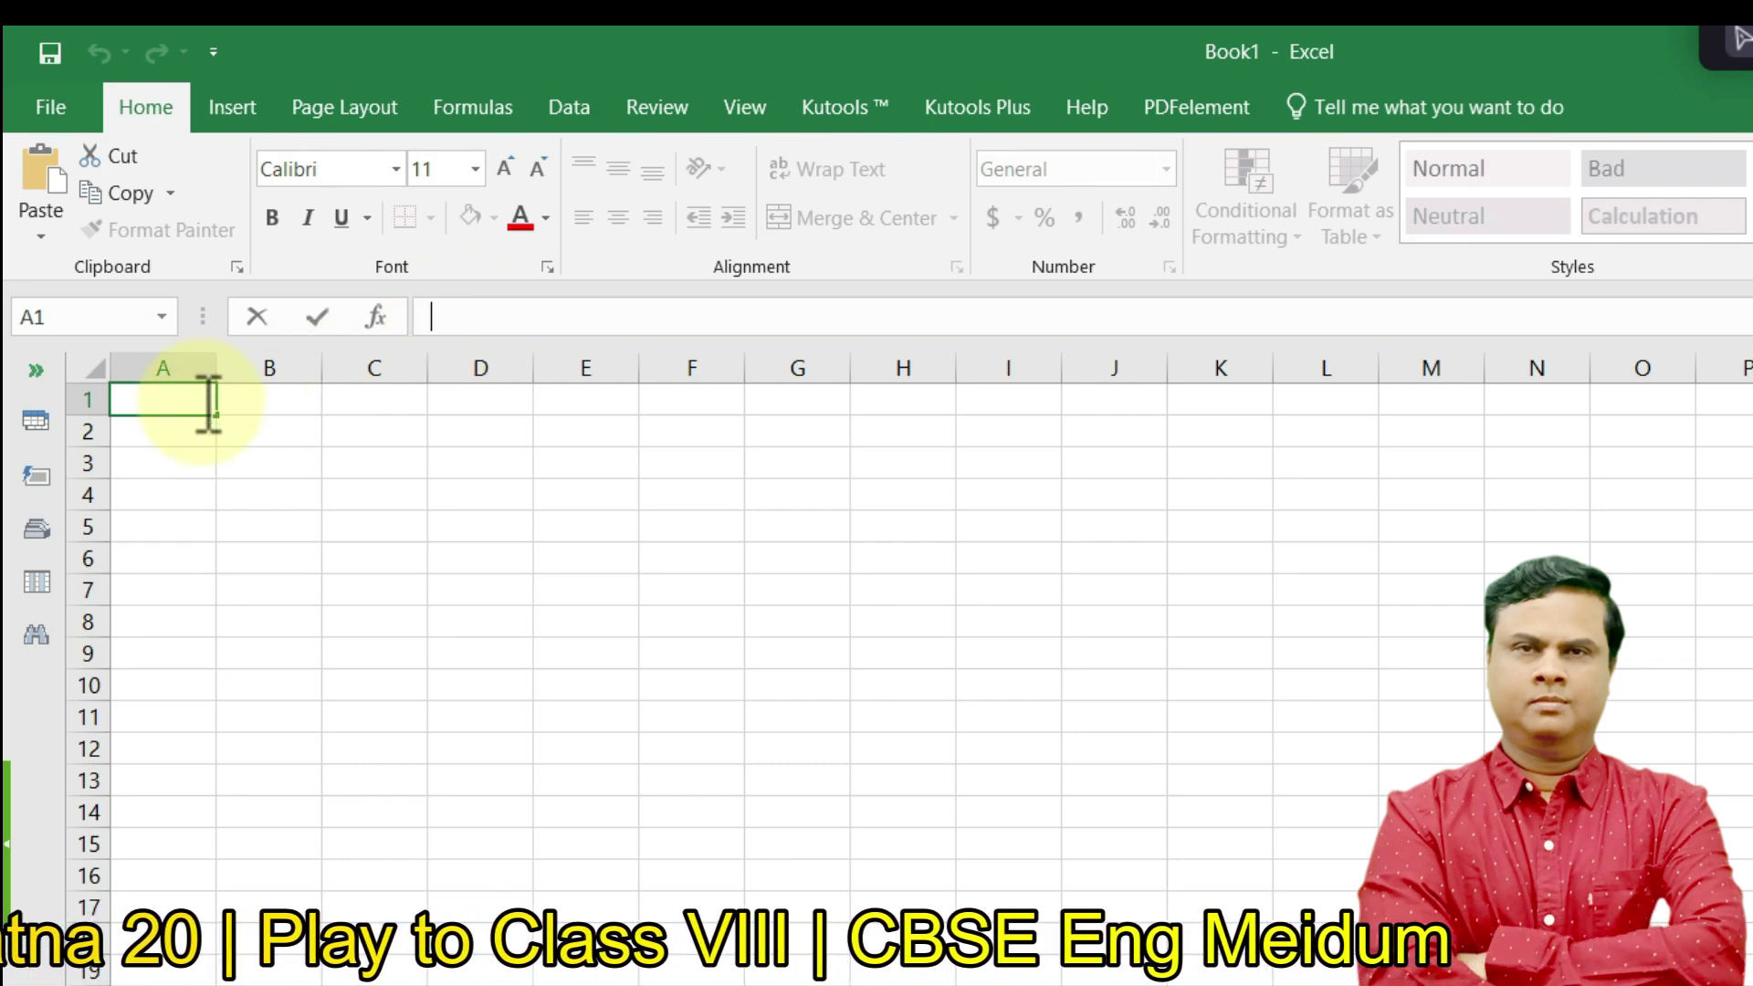
left_click(180, 438)
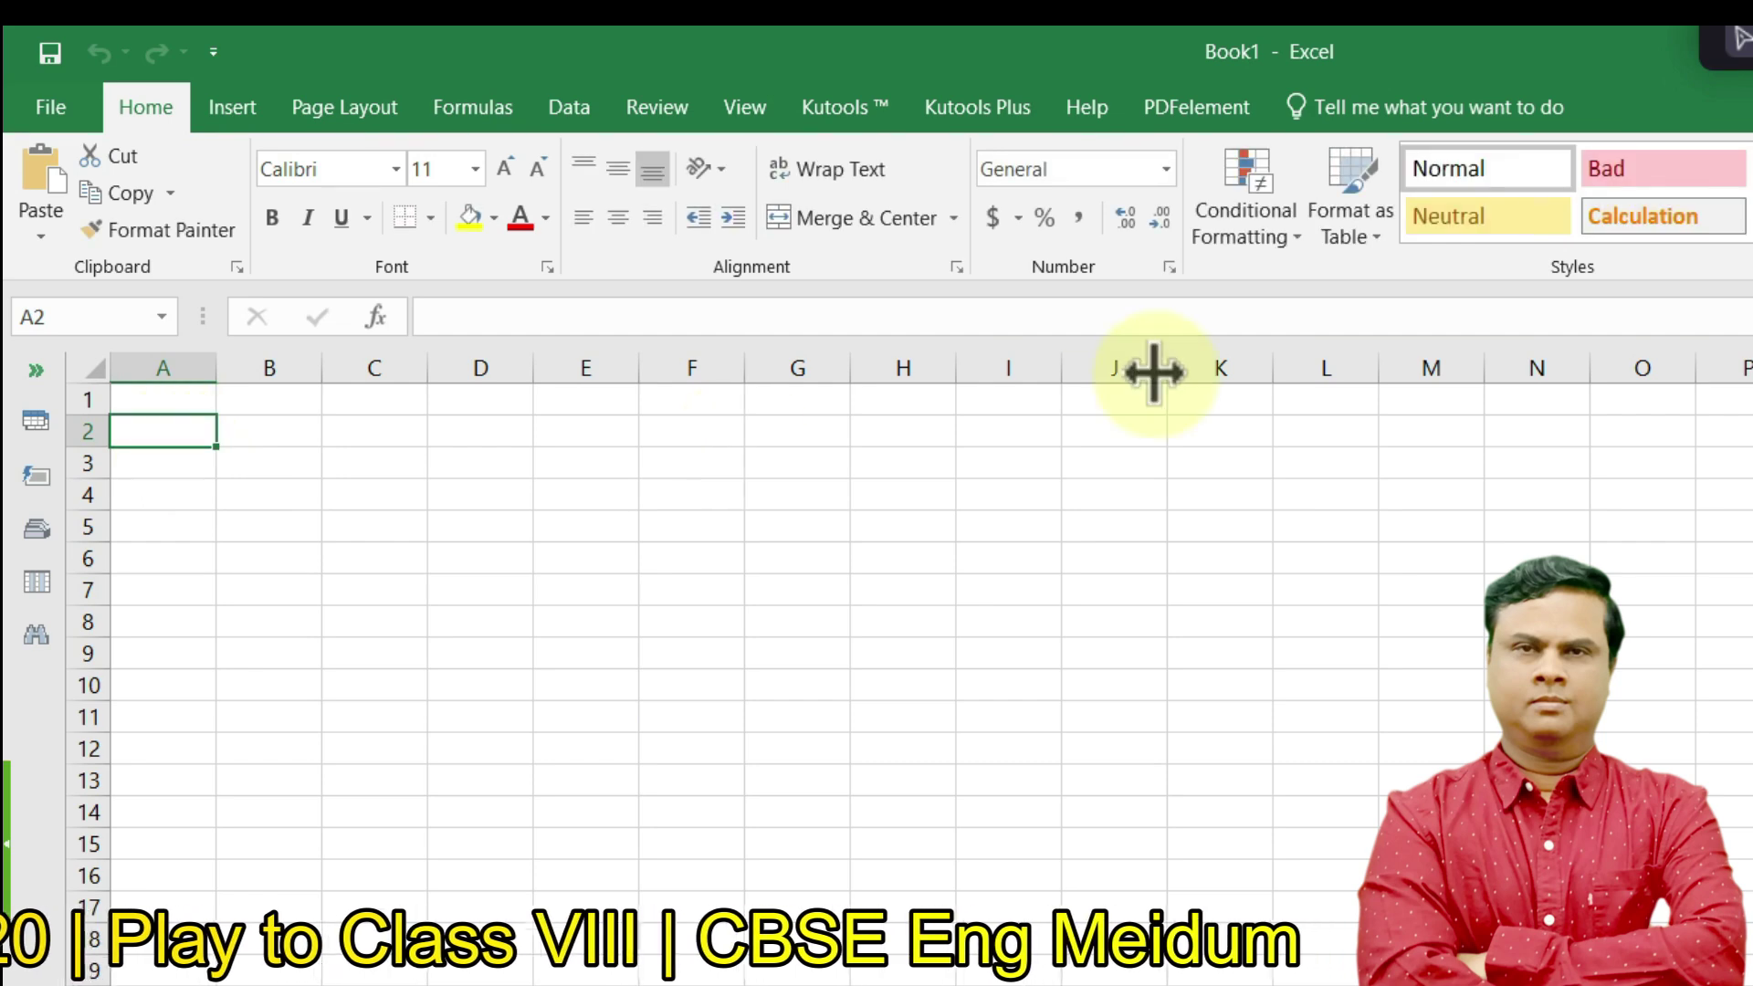
key("Right")
key("Right")
key("Right")
key("Right")
key("Right")
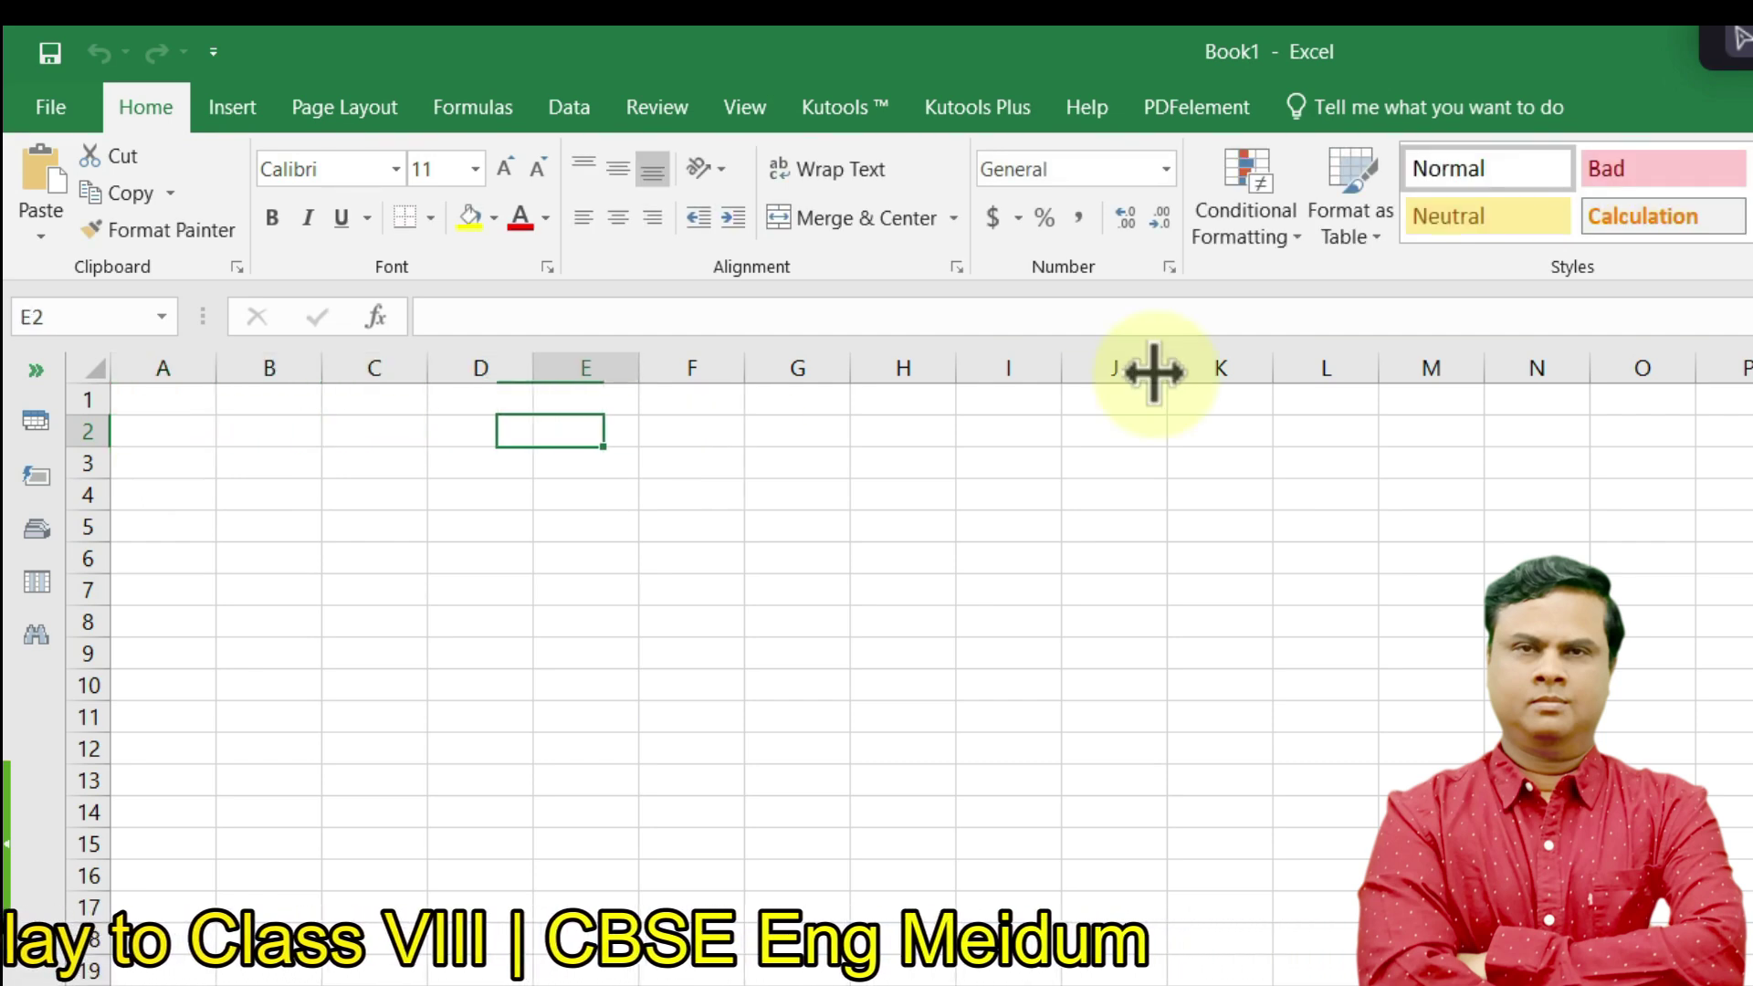
key("Right")
key("Down")
key("Left")
key("Left")
key("Left")
key("Left")
key("Left")
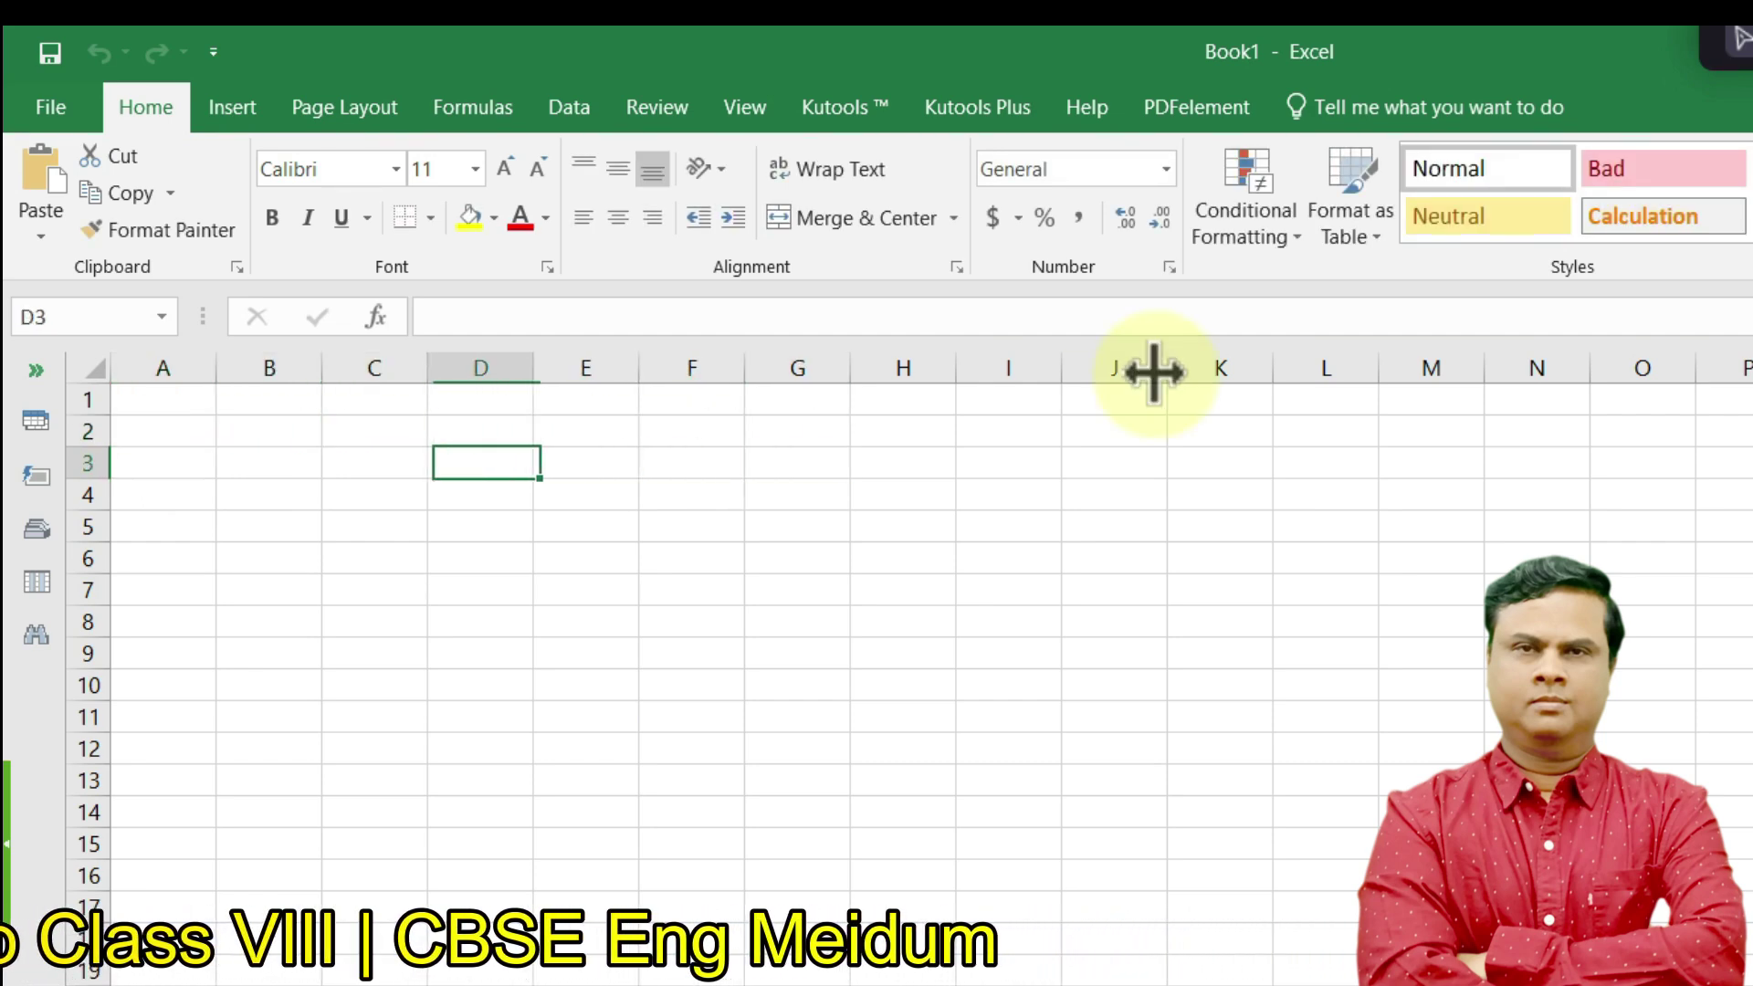
key("Left")
key("Up")
key("Up")
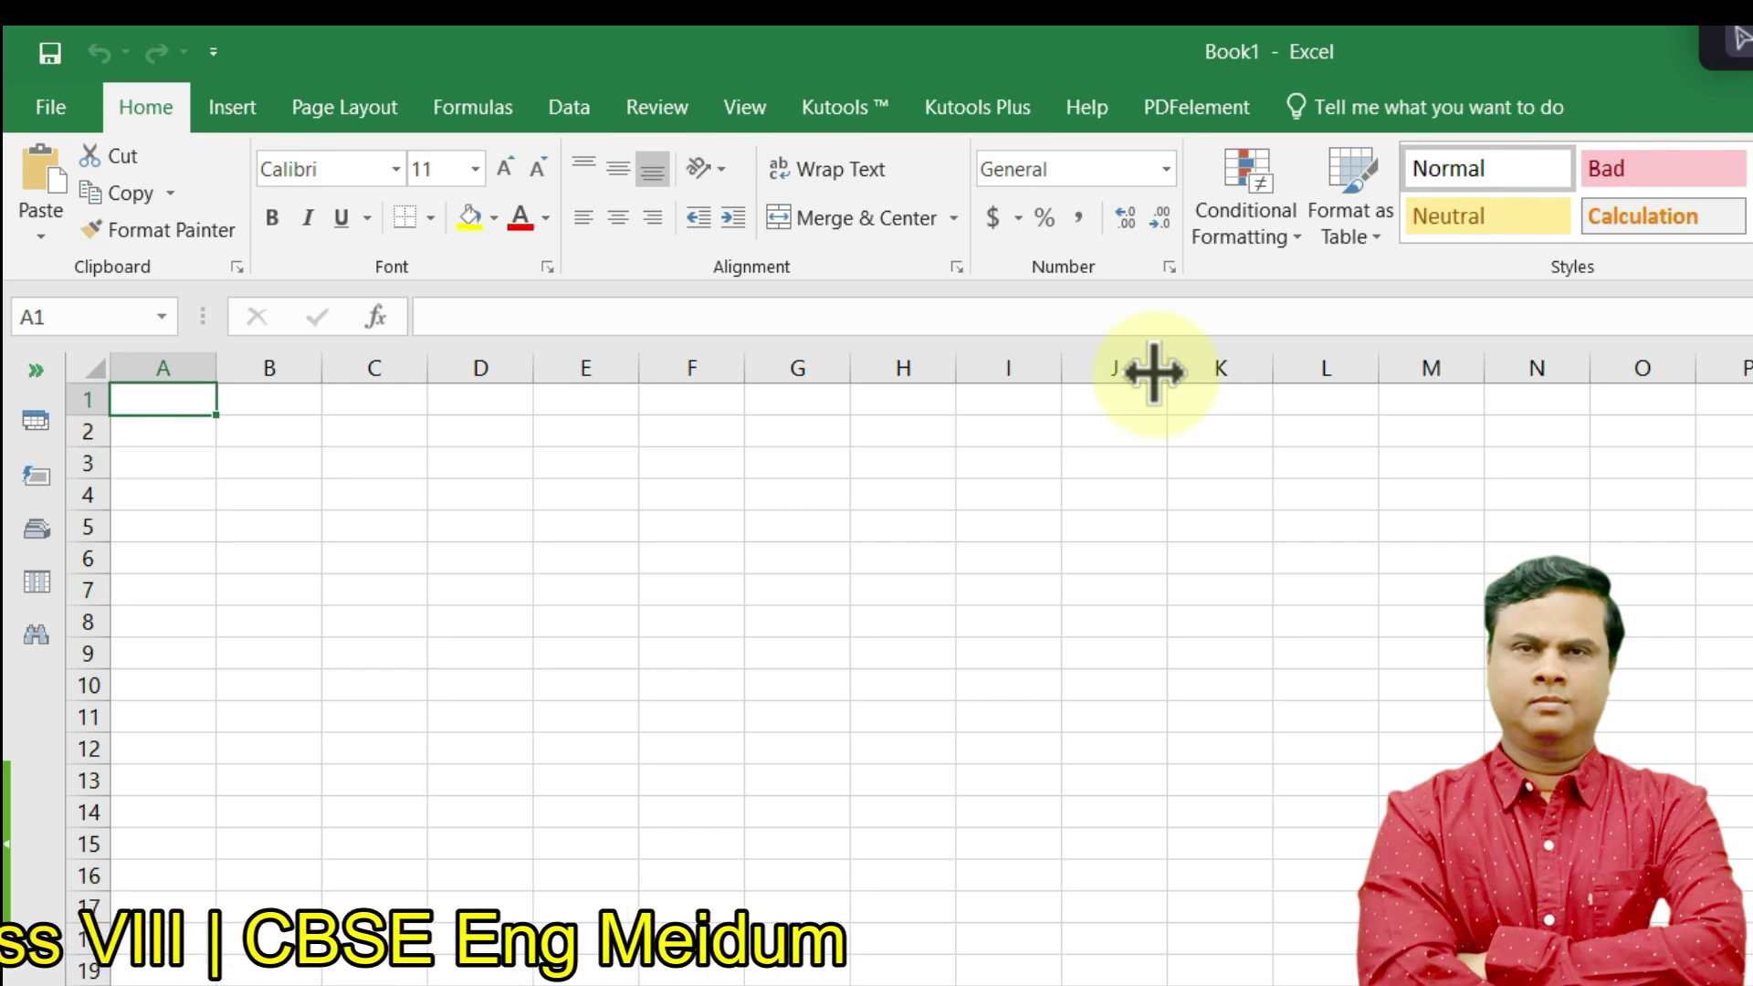
key("Right")
key("Right")
key("Right")
key("Right")
key("Right")
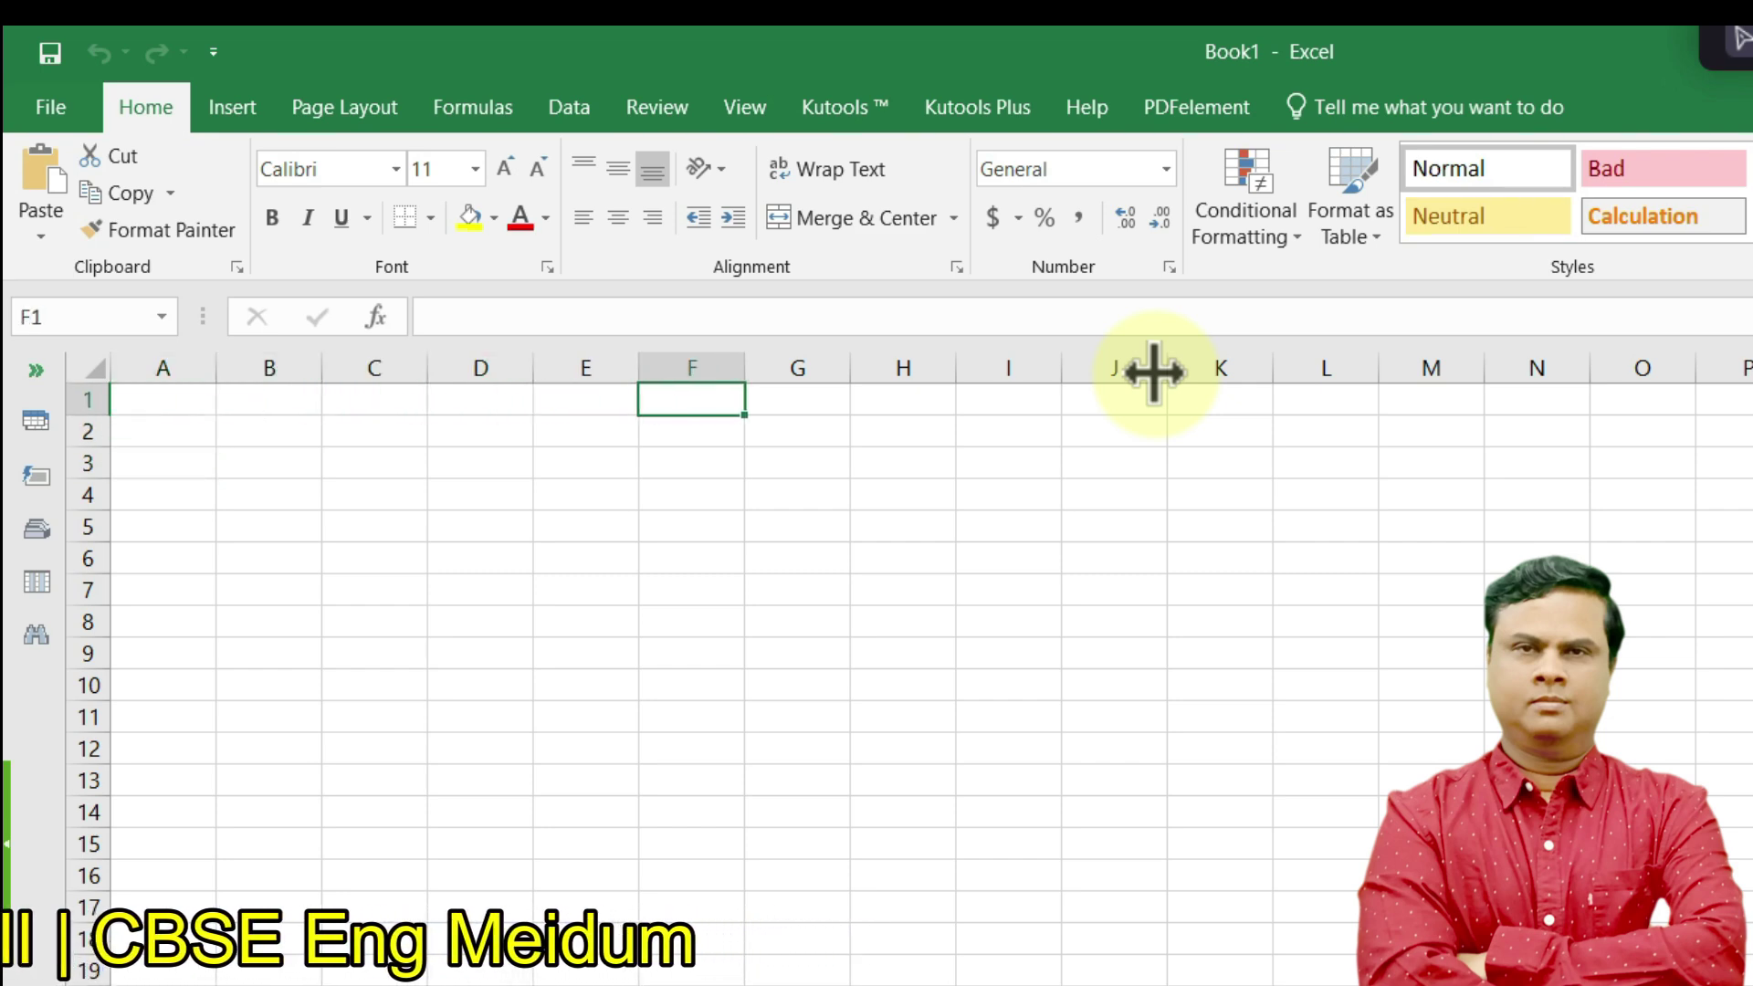
key("Down")
key("Down")
key("Down")
key("Down")
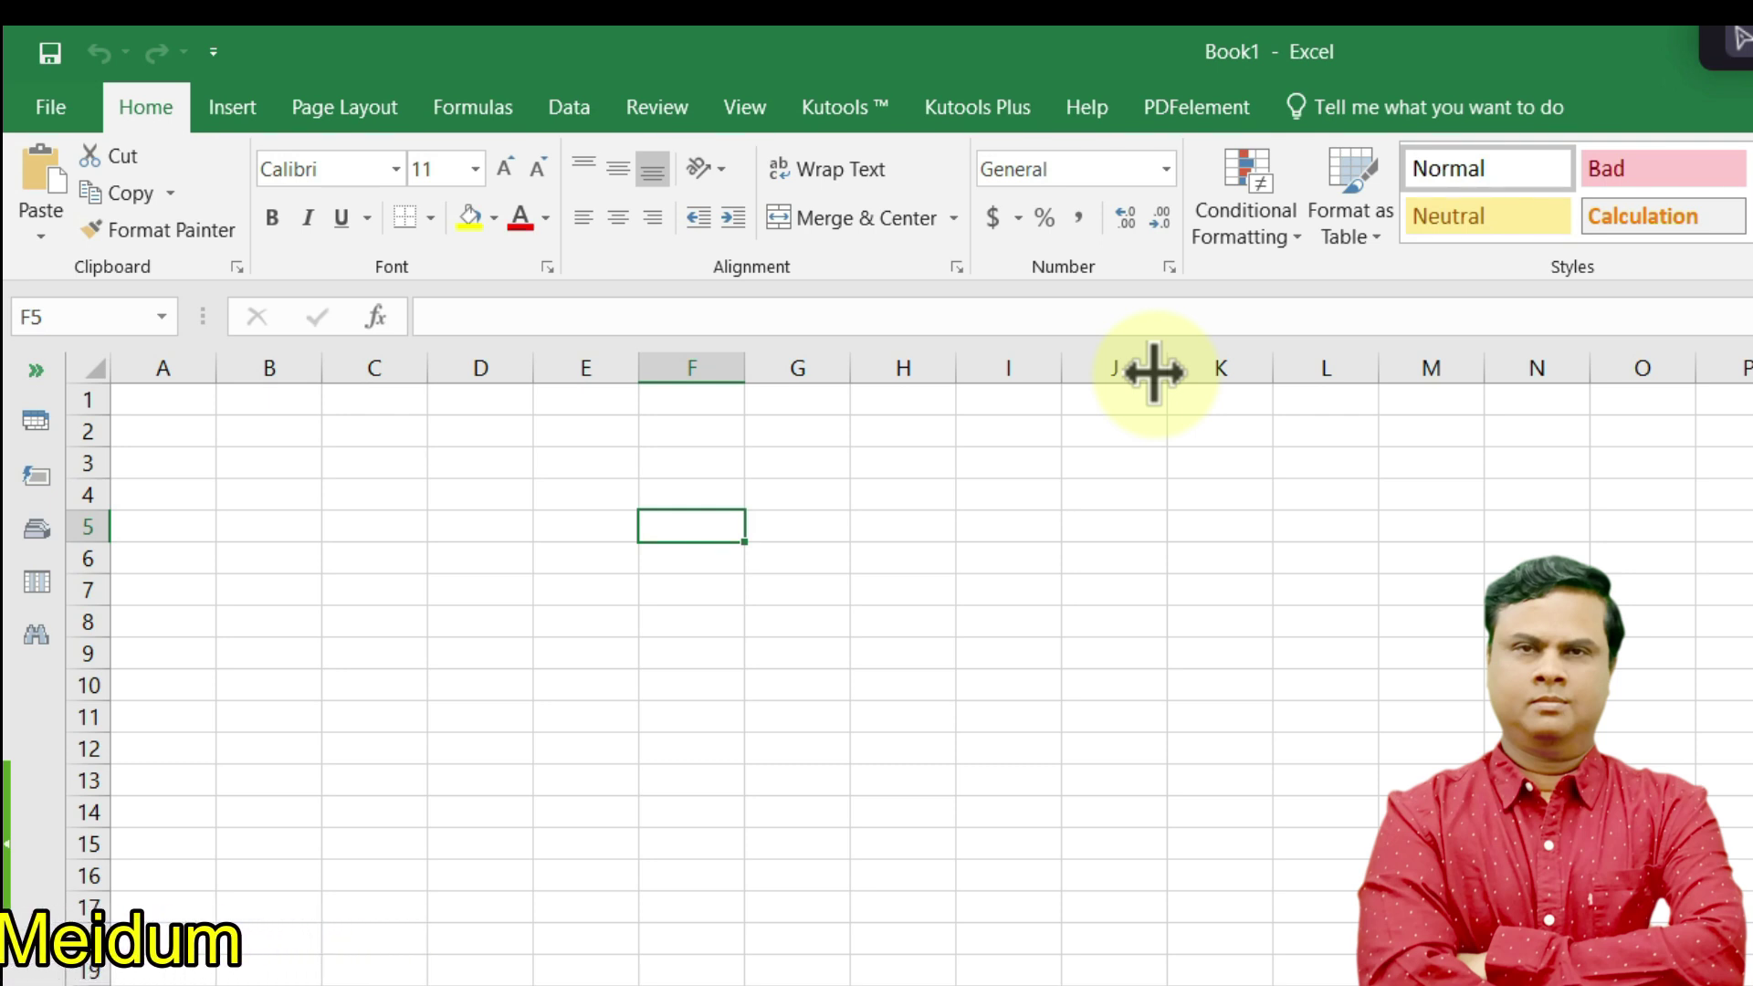
- Move the active cell to E6 and then to D4 with the arrow keys
key("Down")
key("Down")
key("Left")
key("Up")
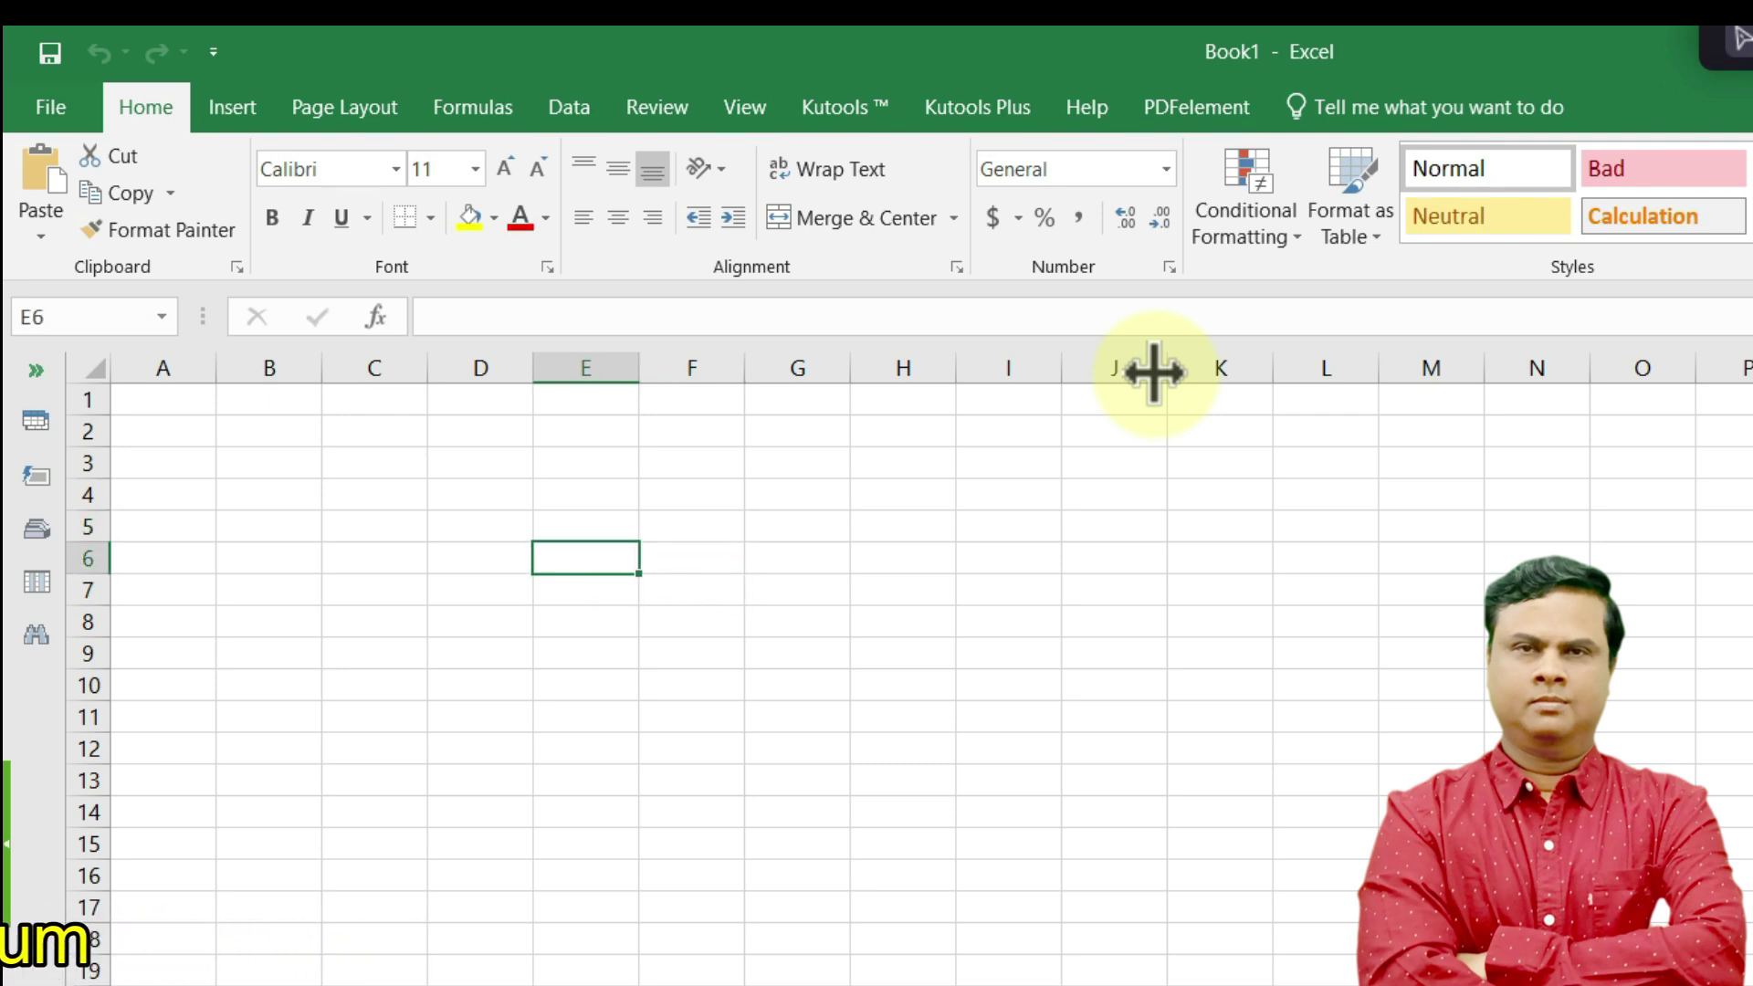
key("Up")
key("Left")
key("Up")
key("Right")
key("Left")
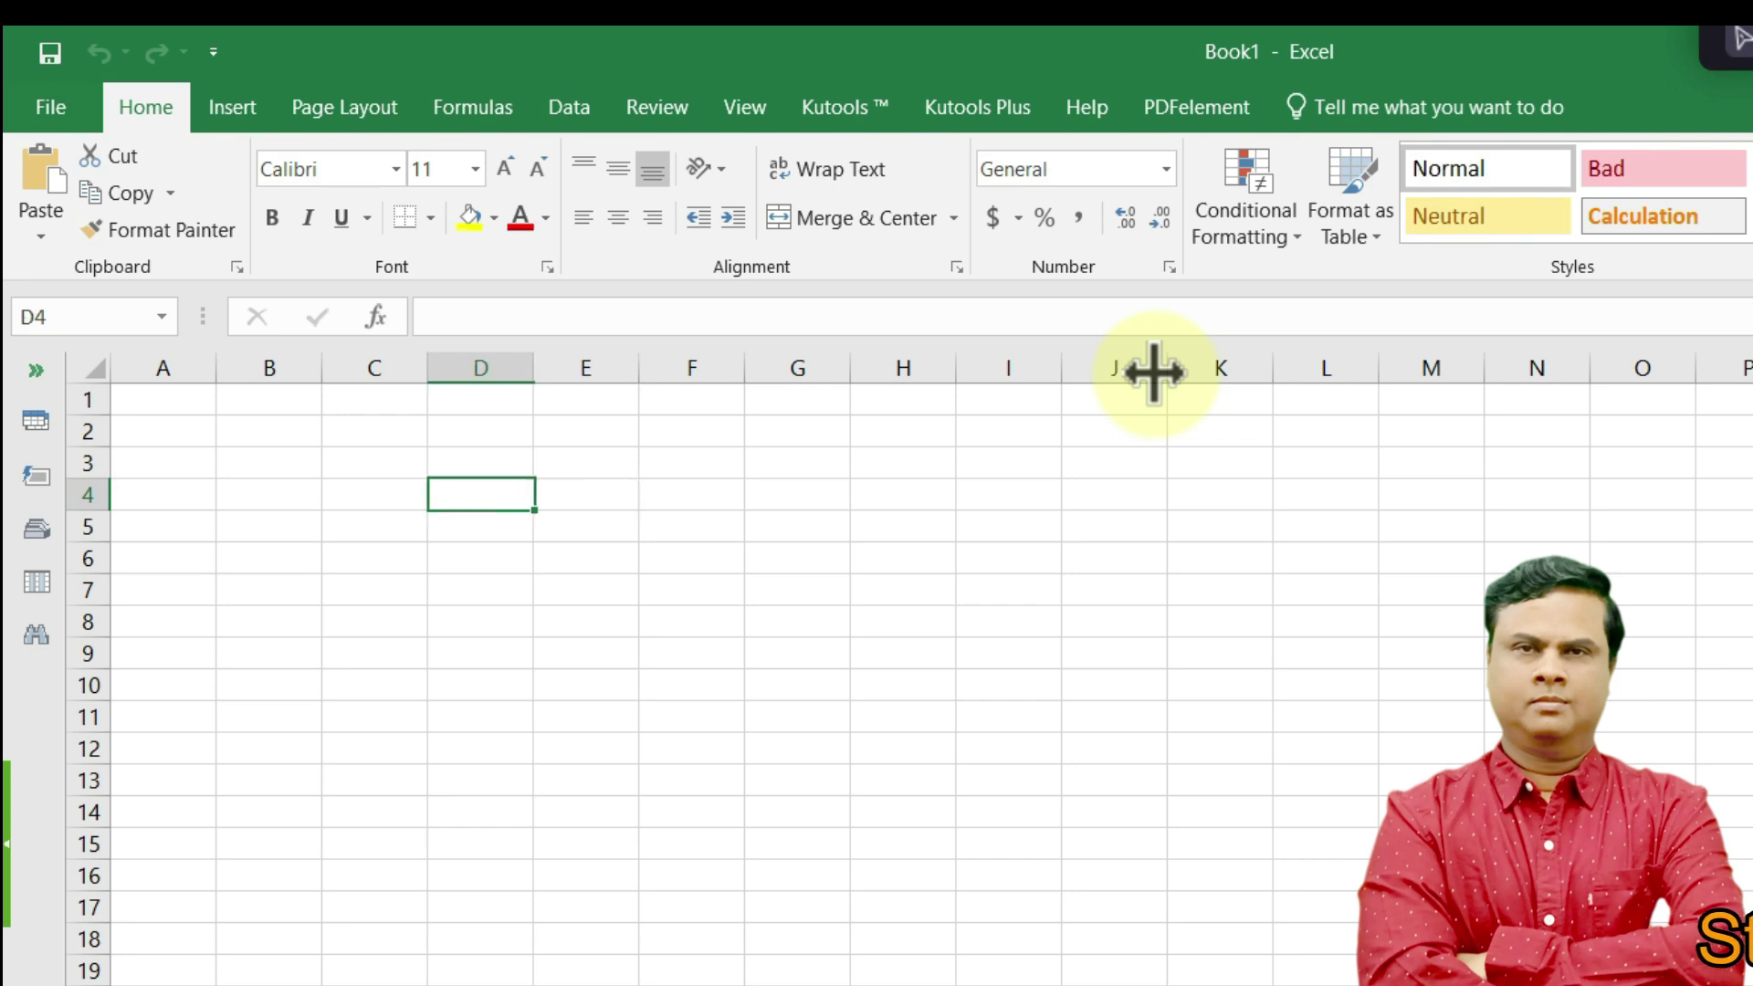
key("Up")
key("Down")
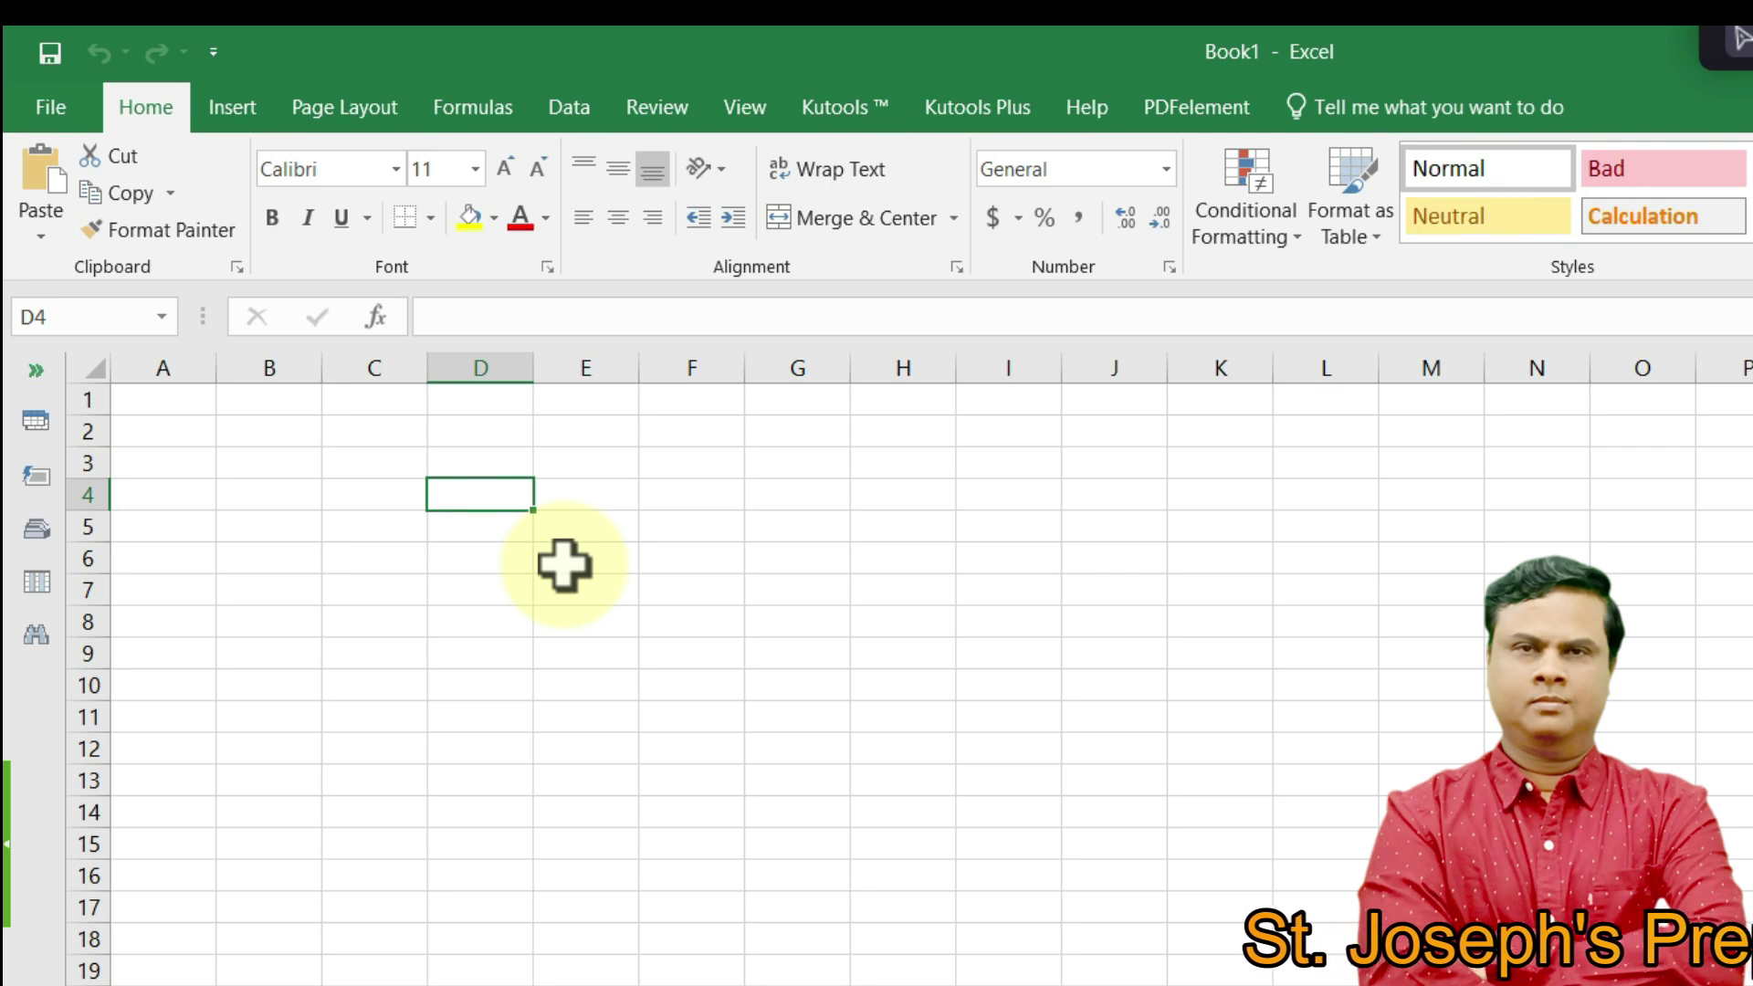
- Select whole columns D, F and I in turn, then row 2
left_click(473, 361)
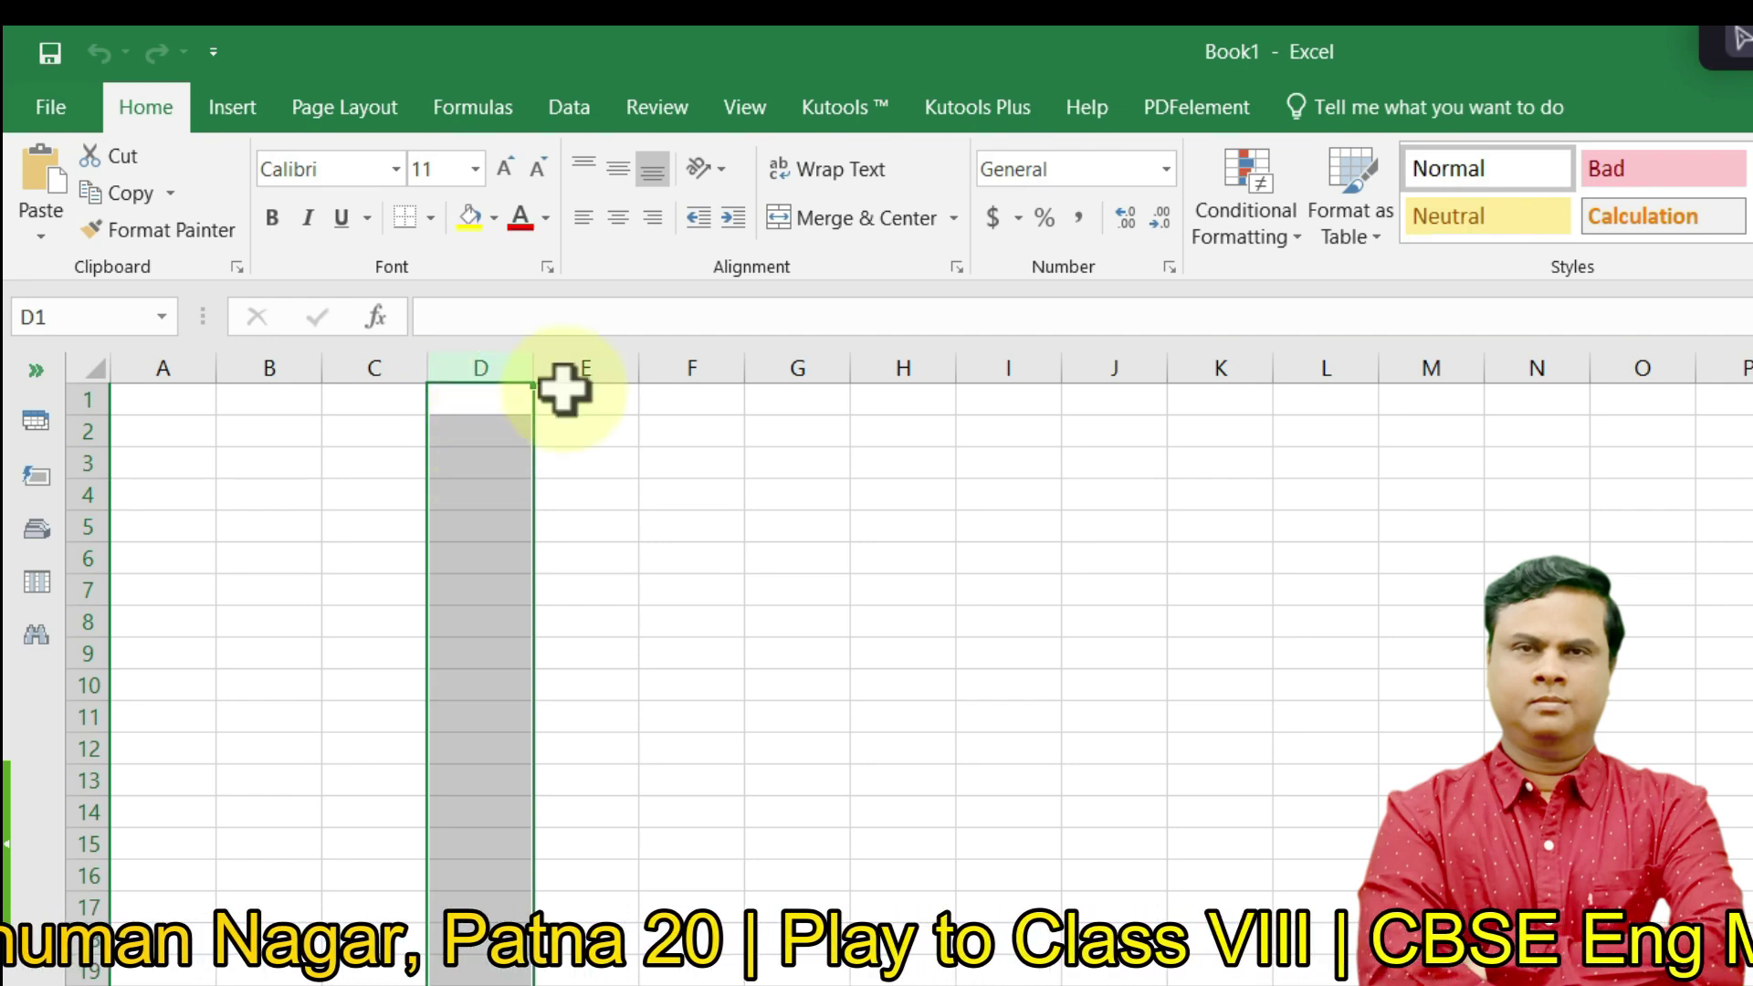
left_click(687, 358)
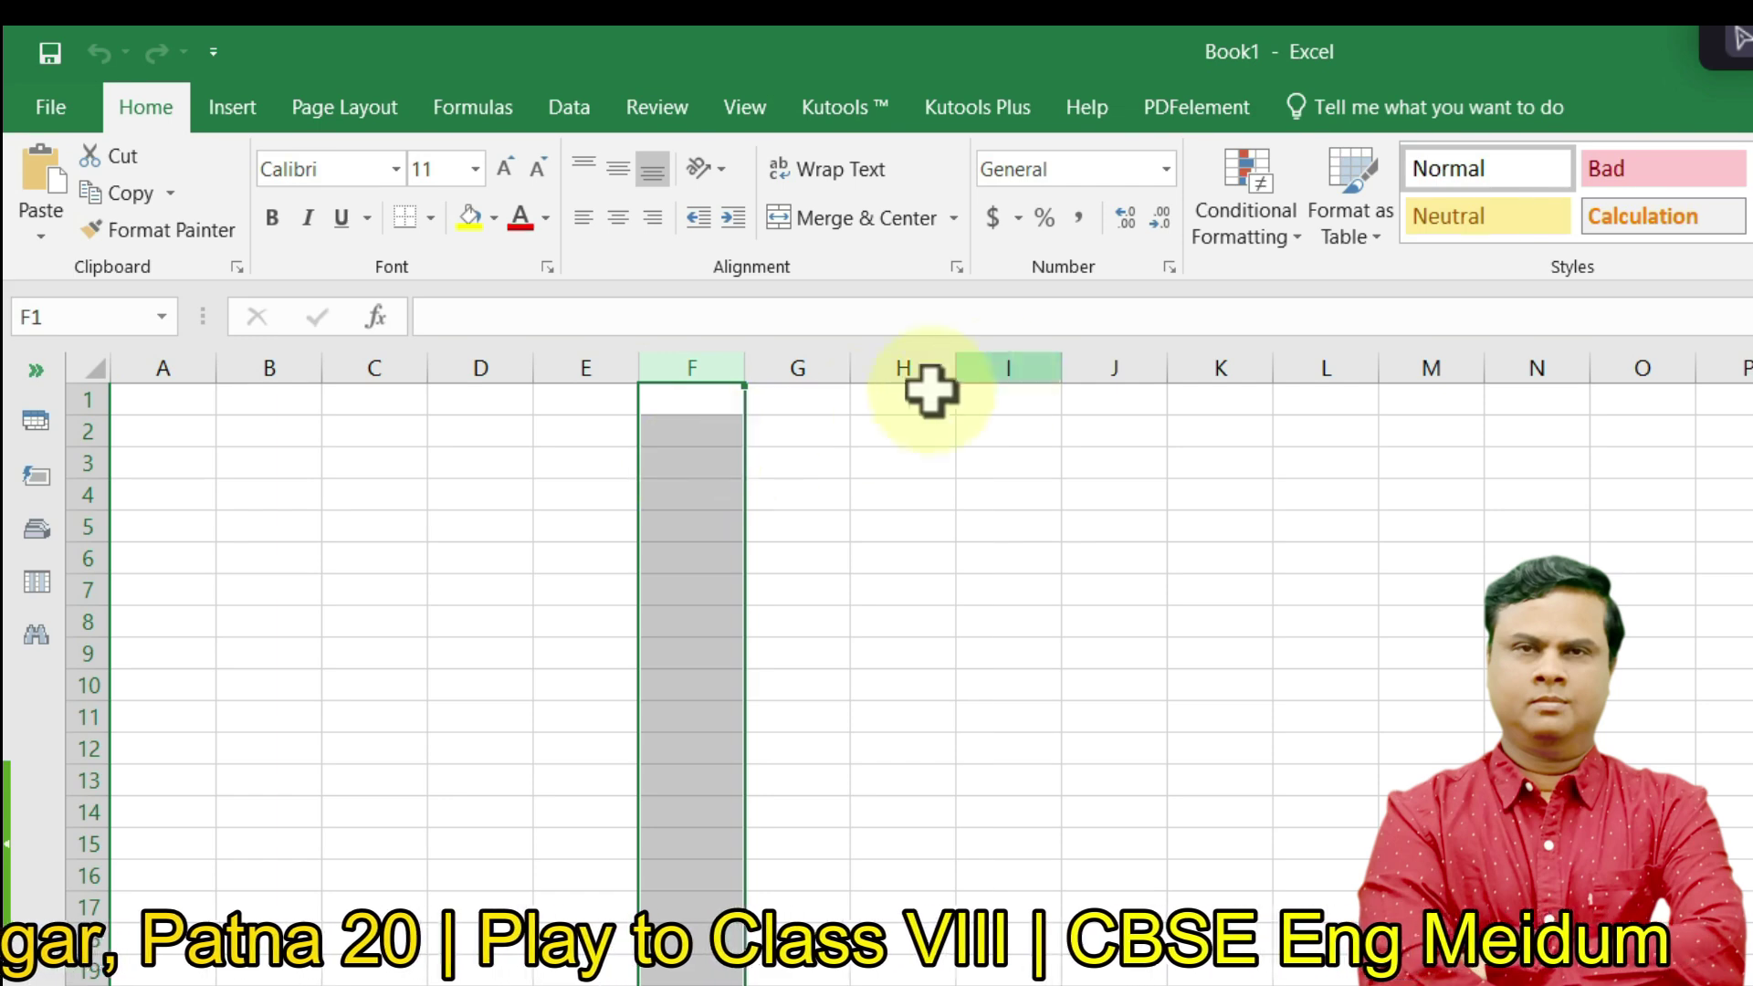
left_click(1012, 366)
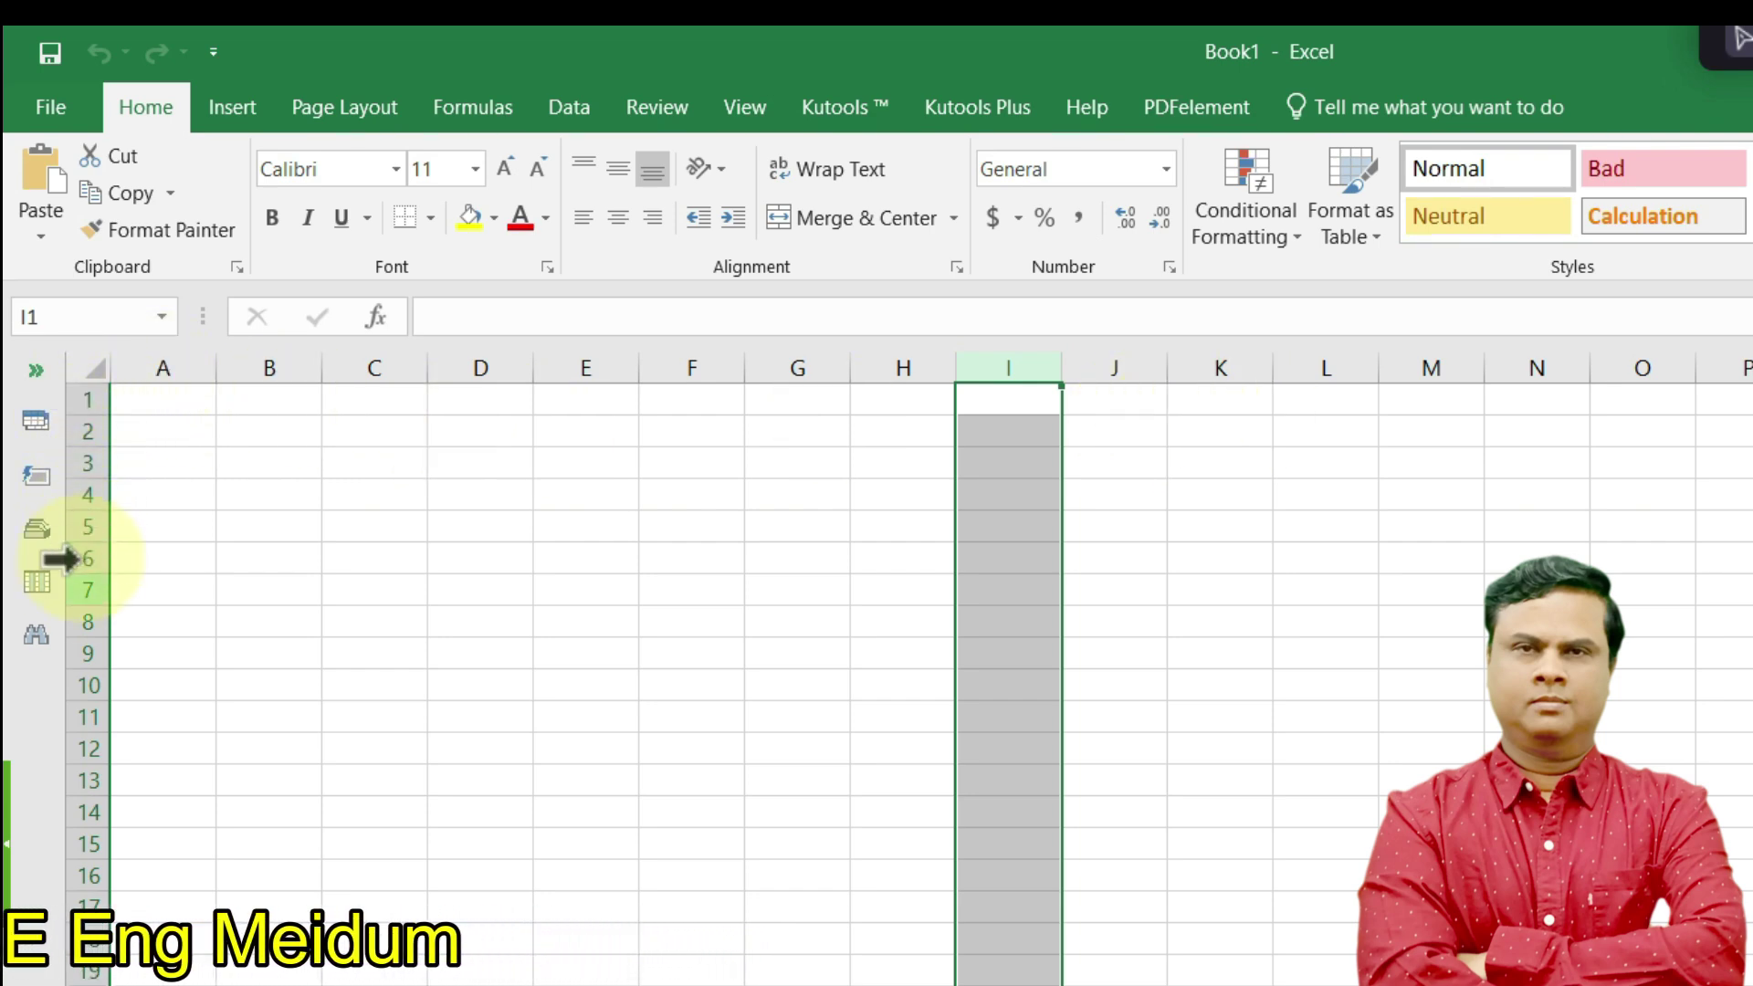
left_click(83, 431)
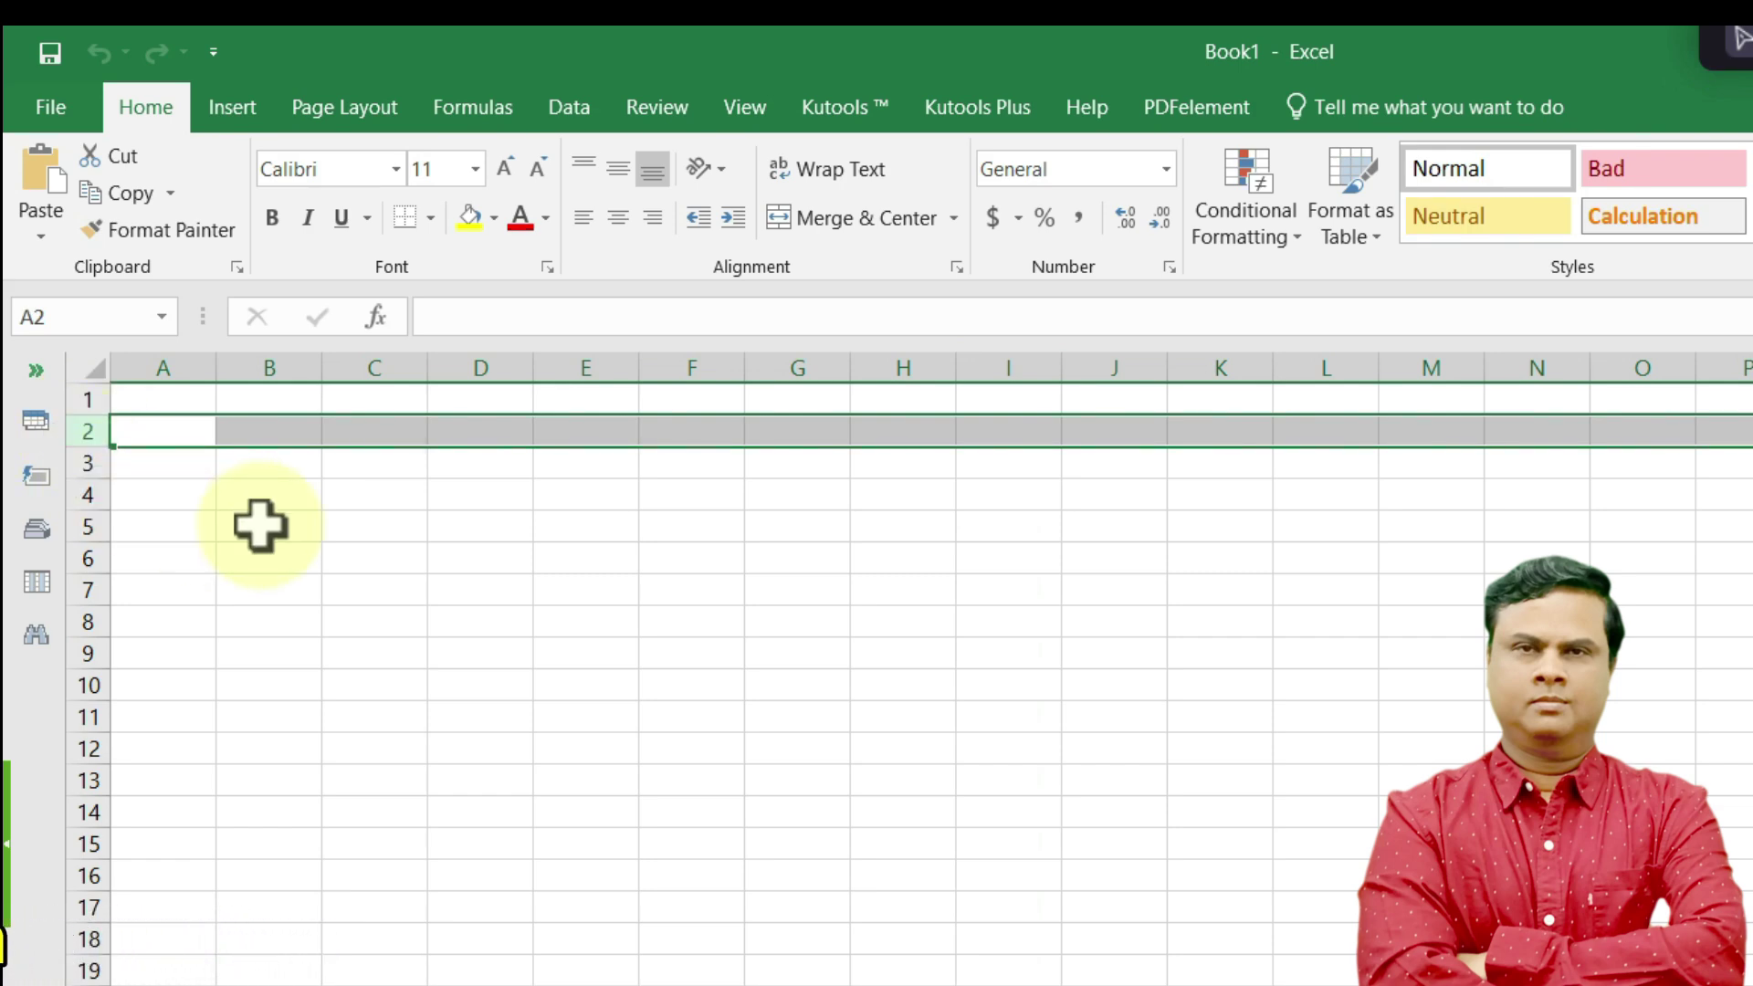
left_click(60, 467)
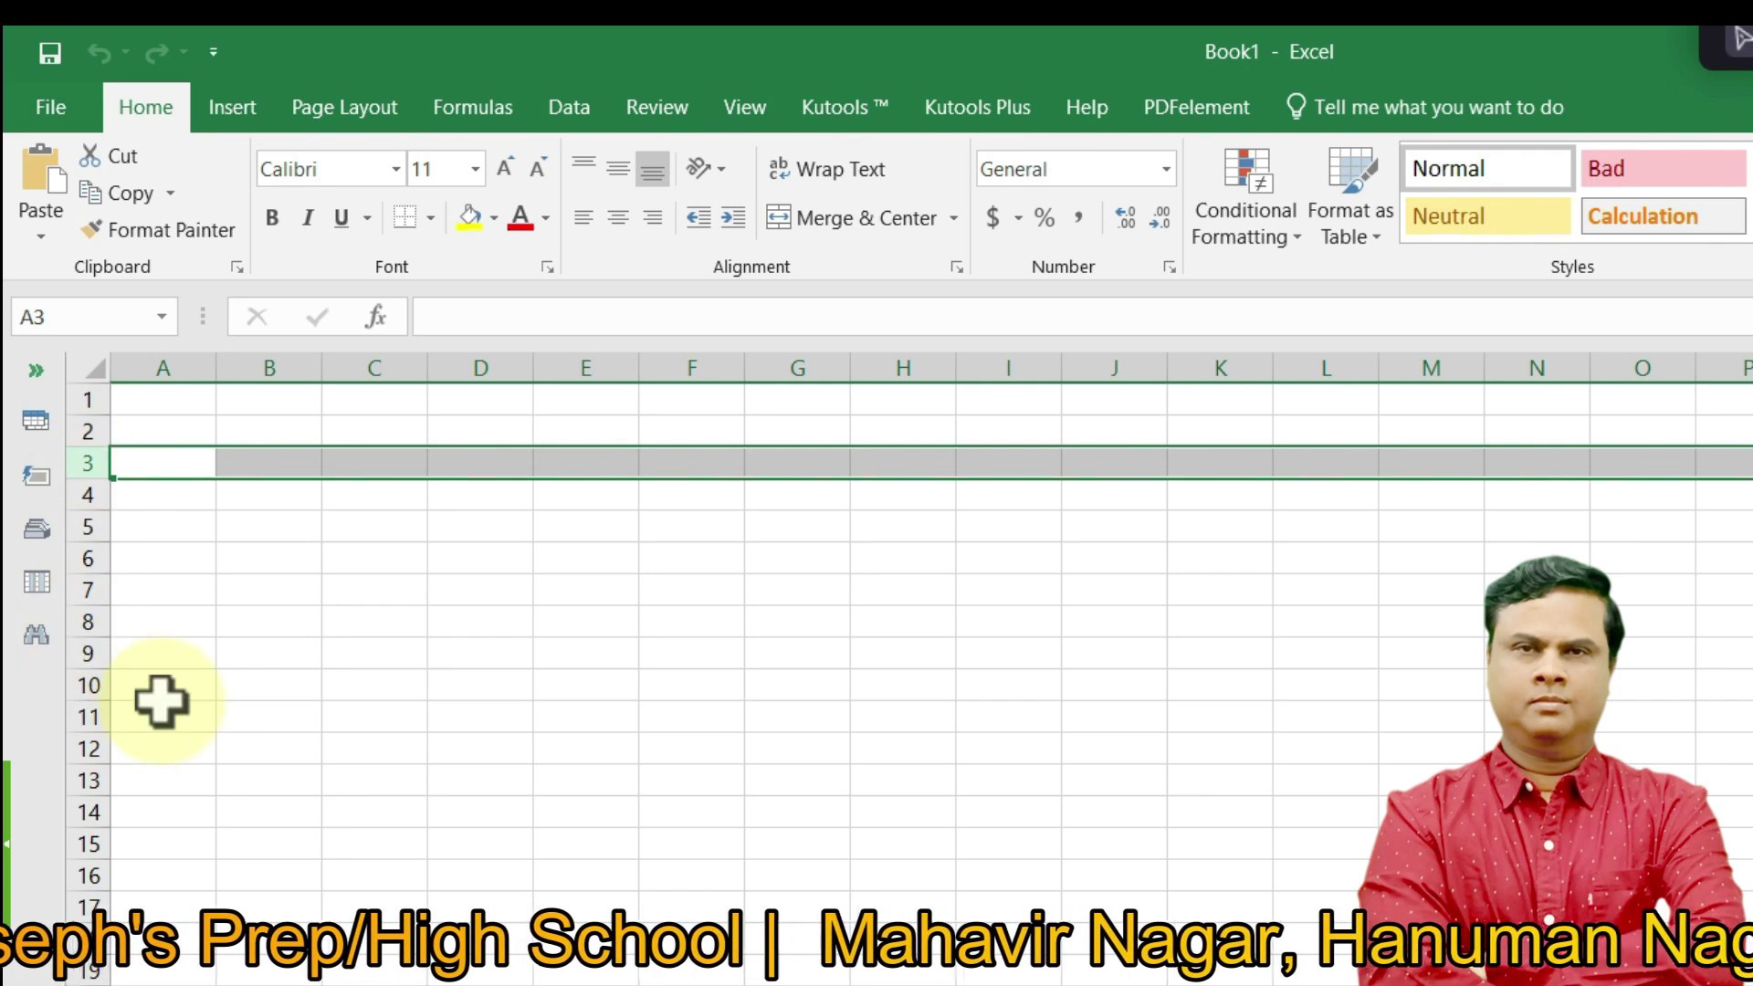
left_click(75, 557)
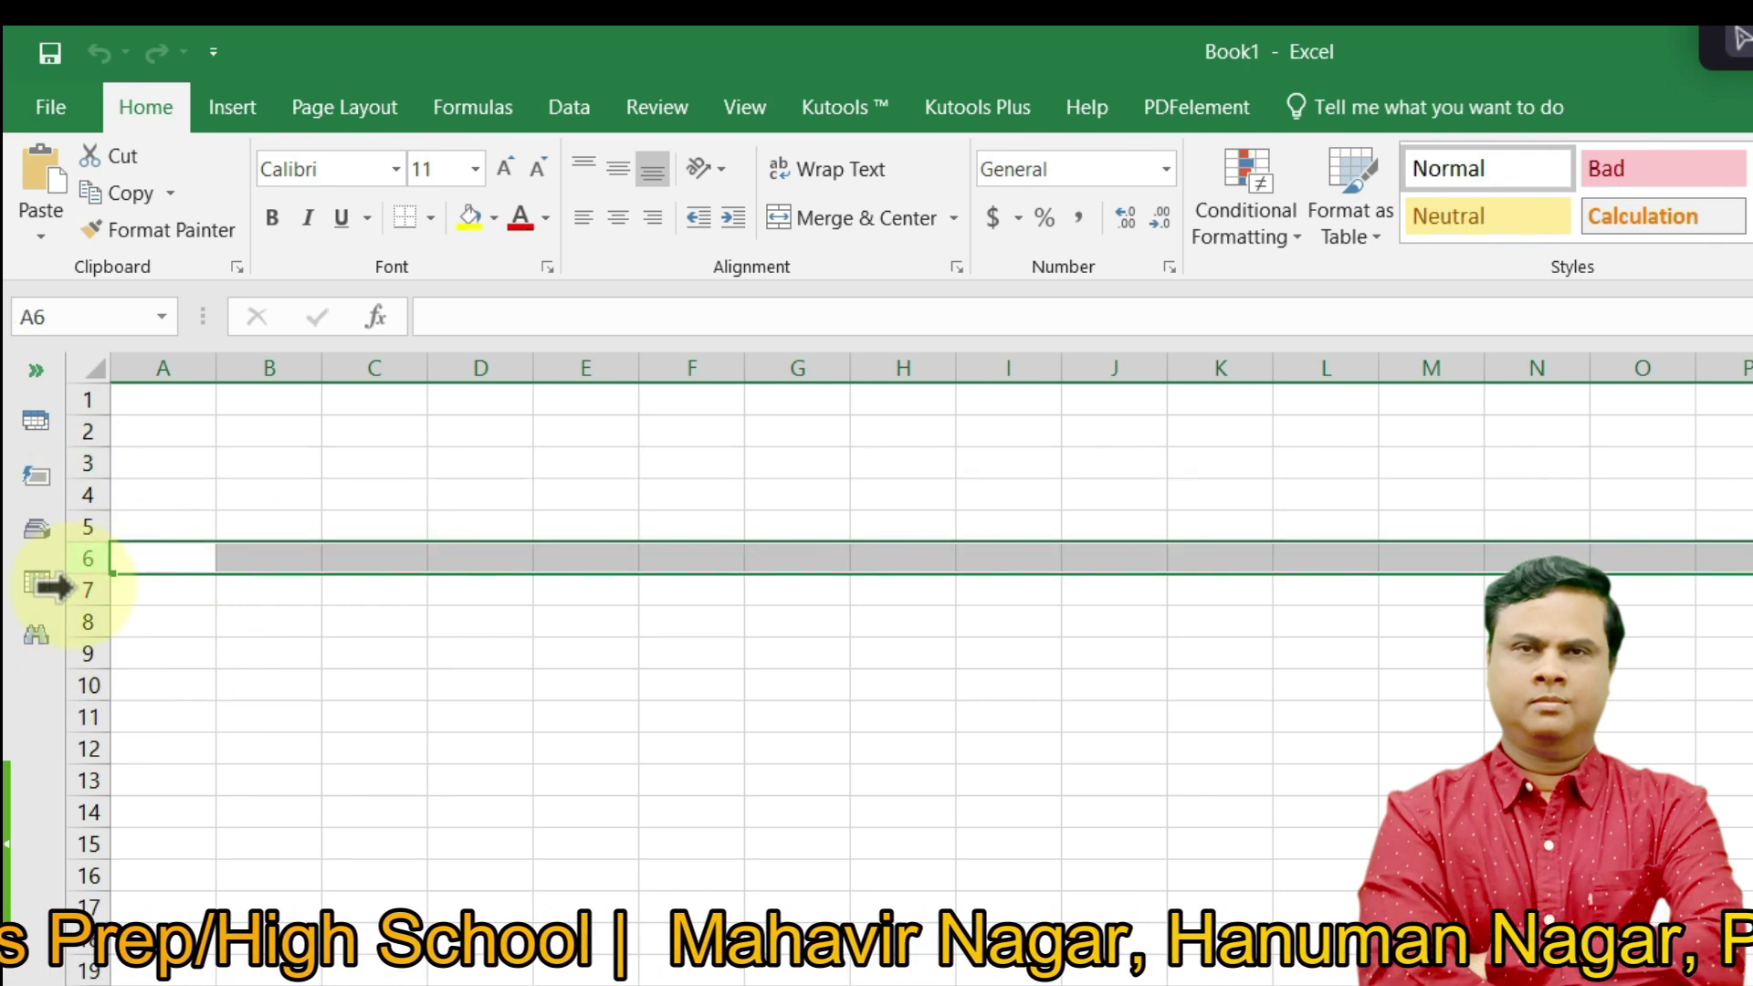
left_click(87, 434)
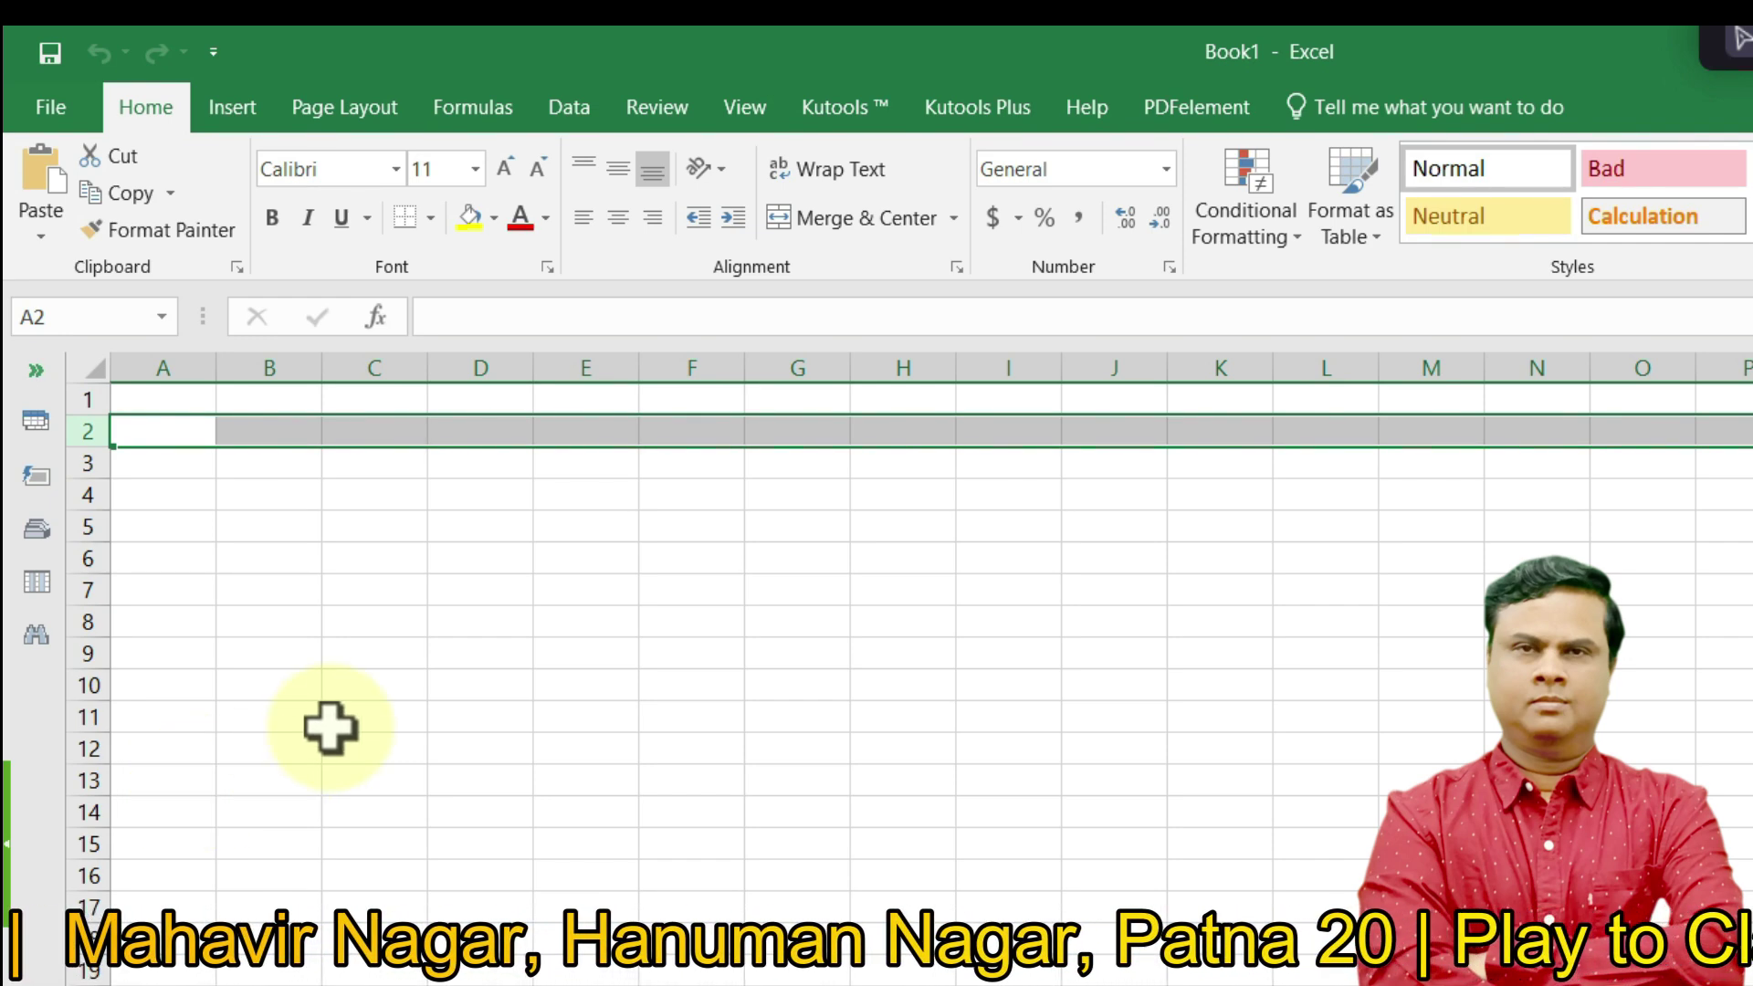
left_click(410, 353)
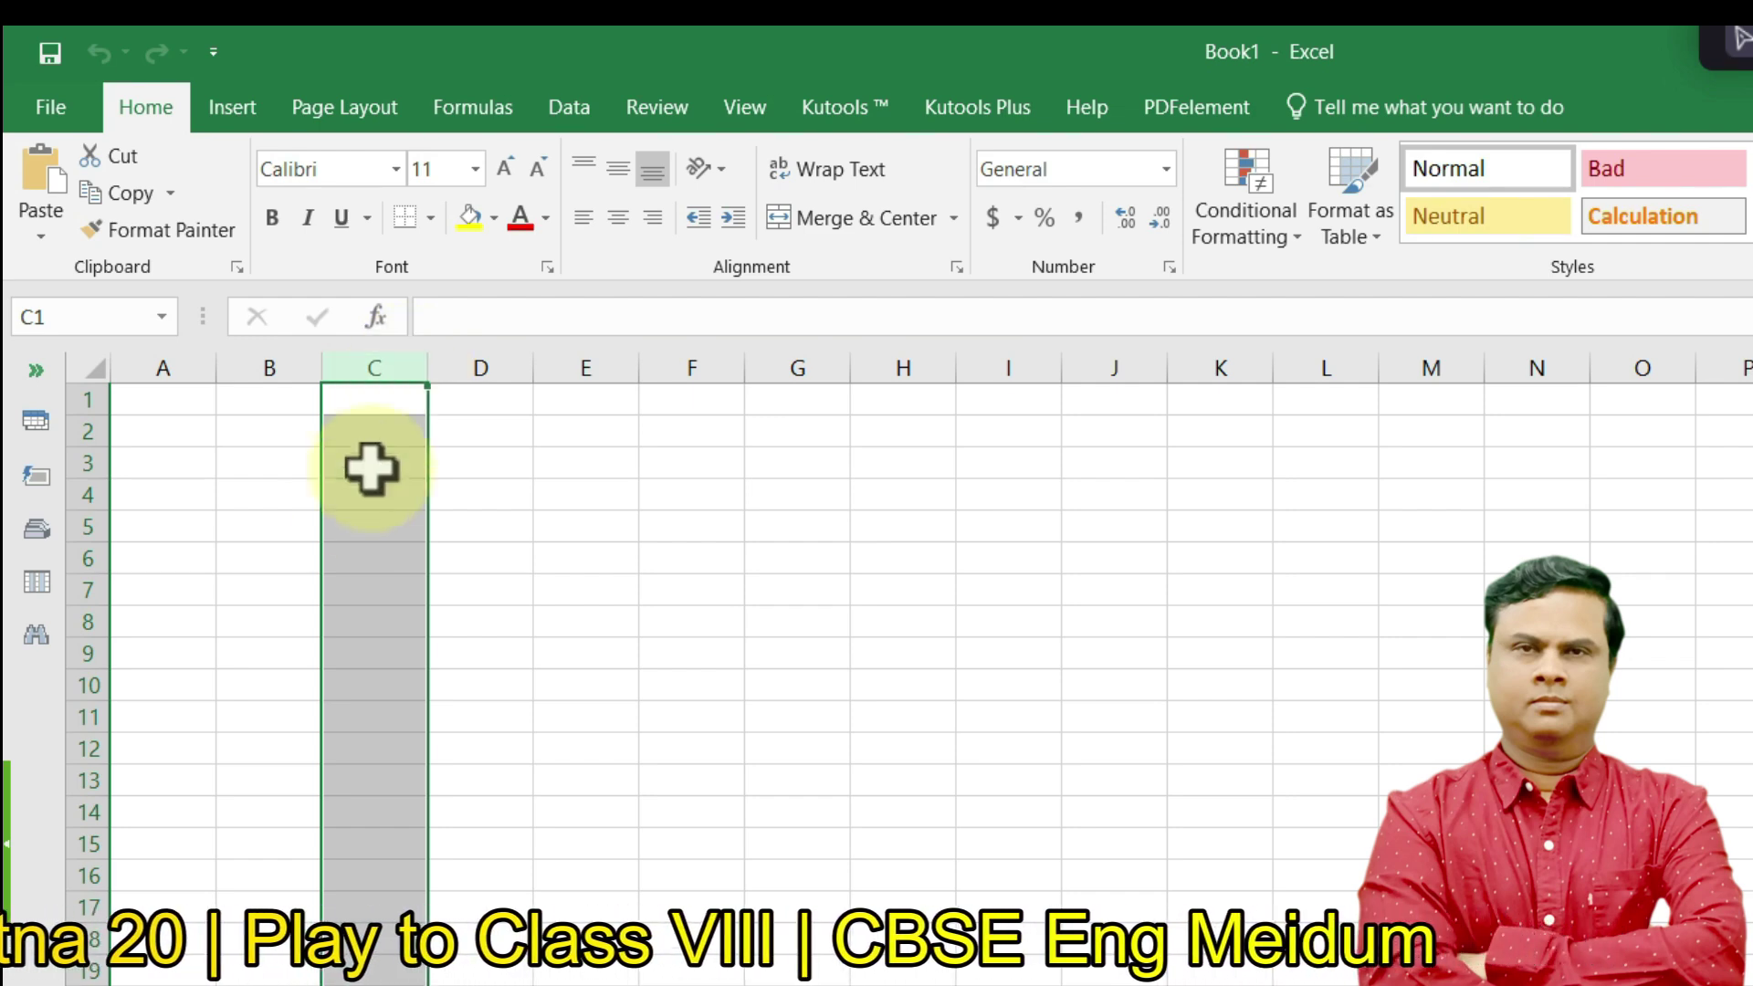
left_click(78, 592)
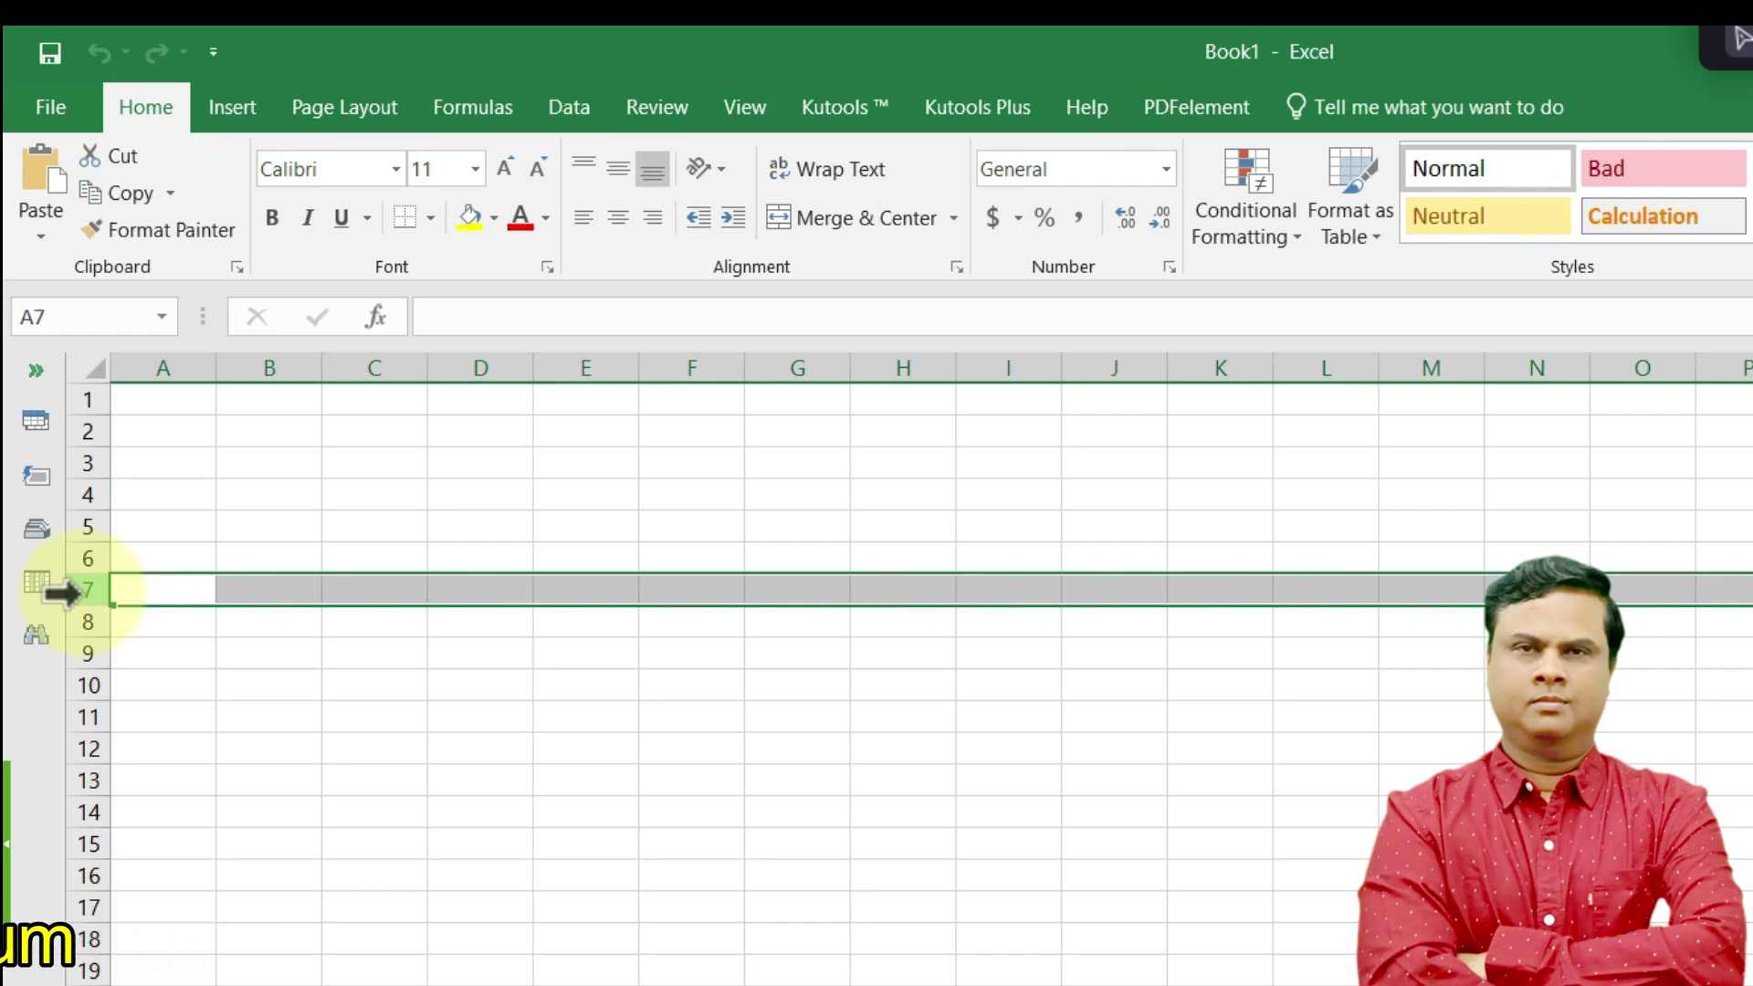
left_click(470, 496)
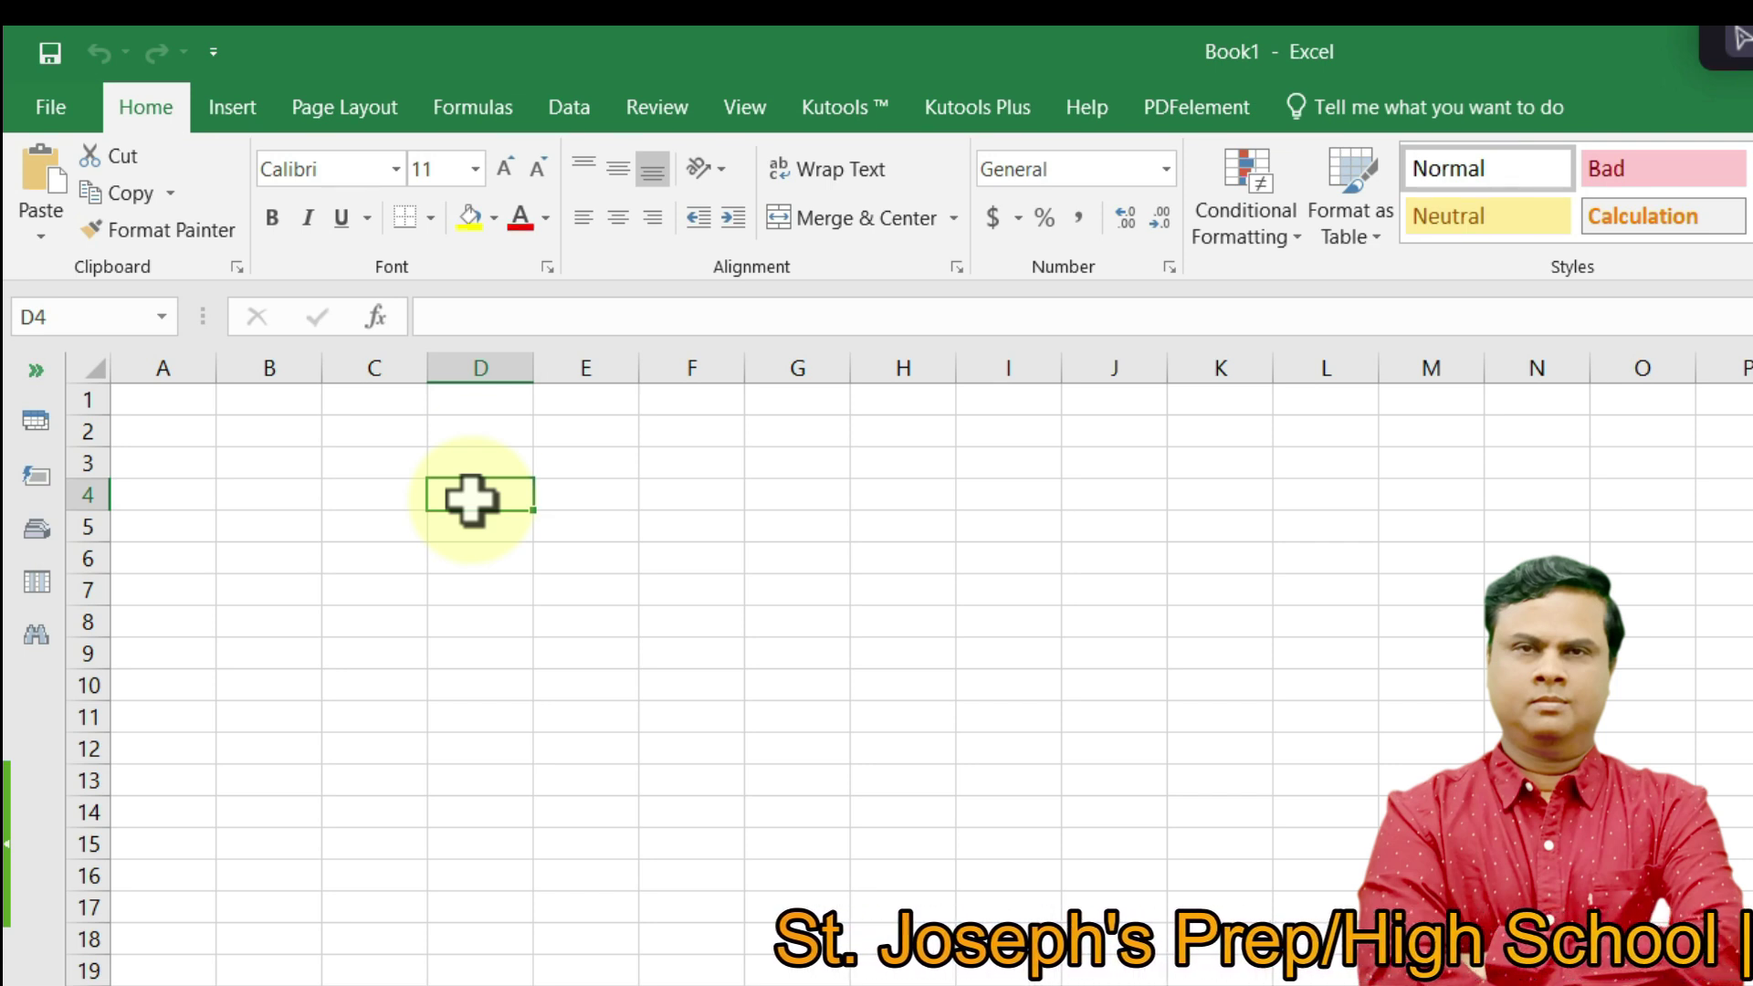
left_click(494, 367)
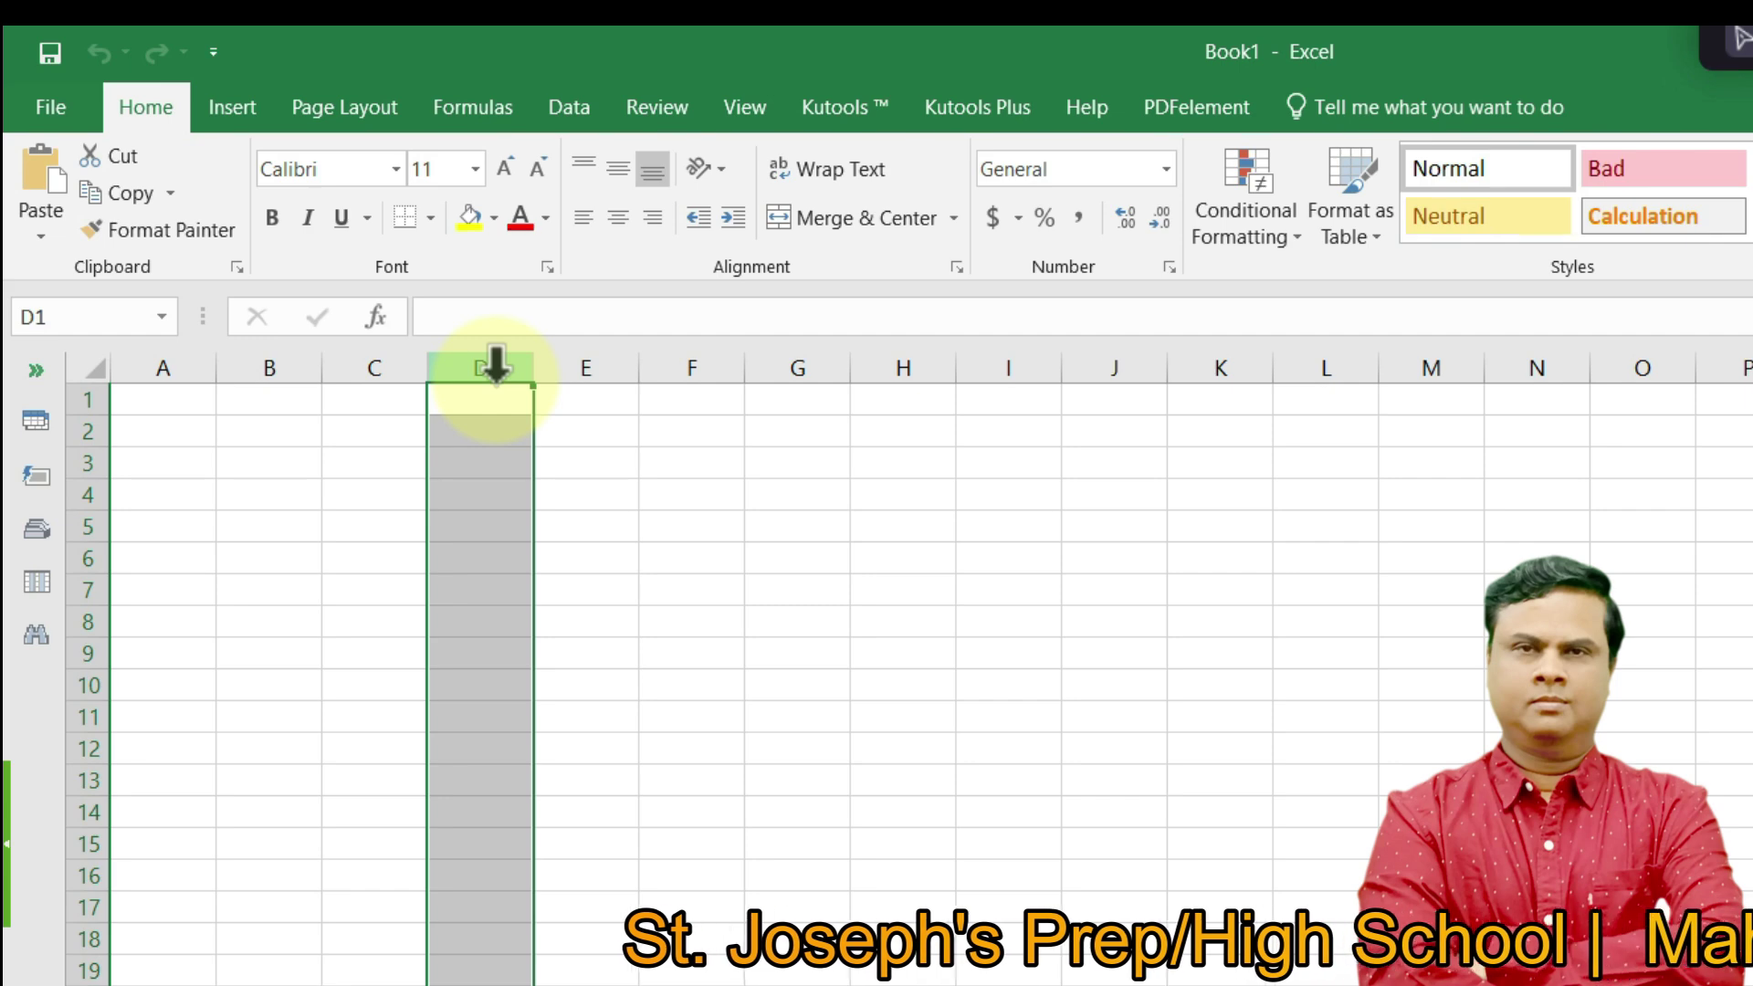
left_click(77, 560)
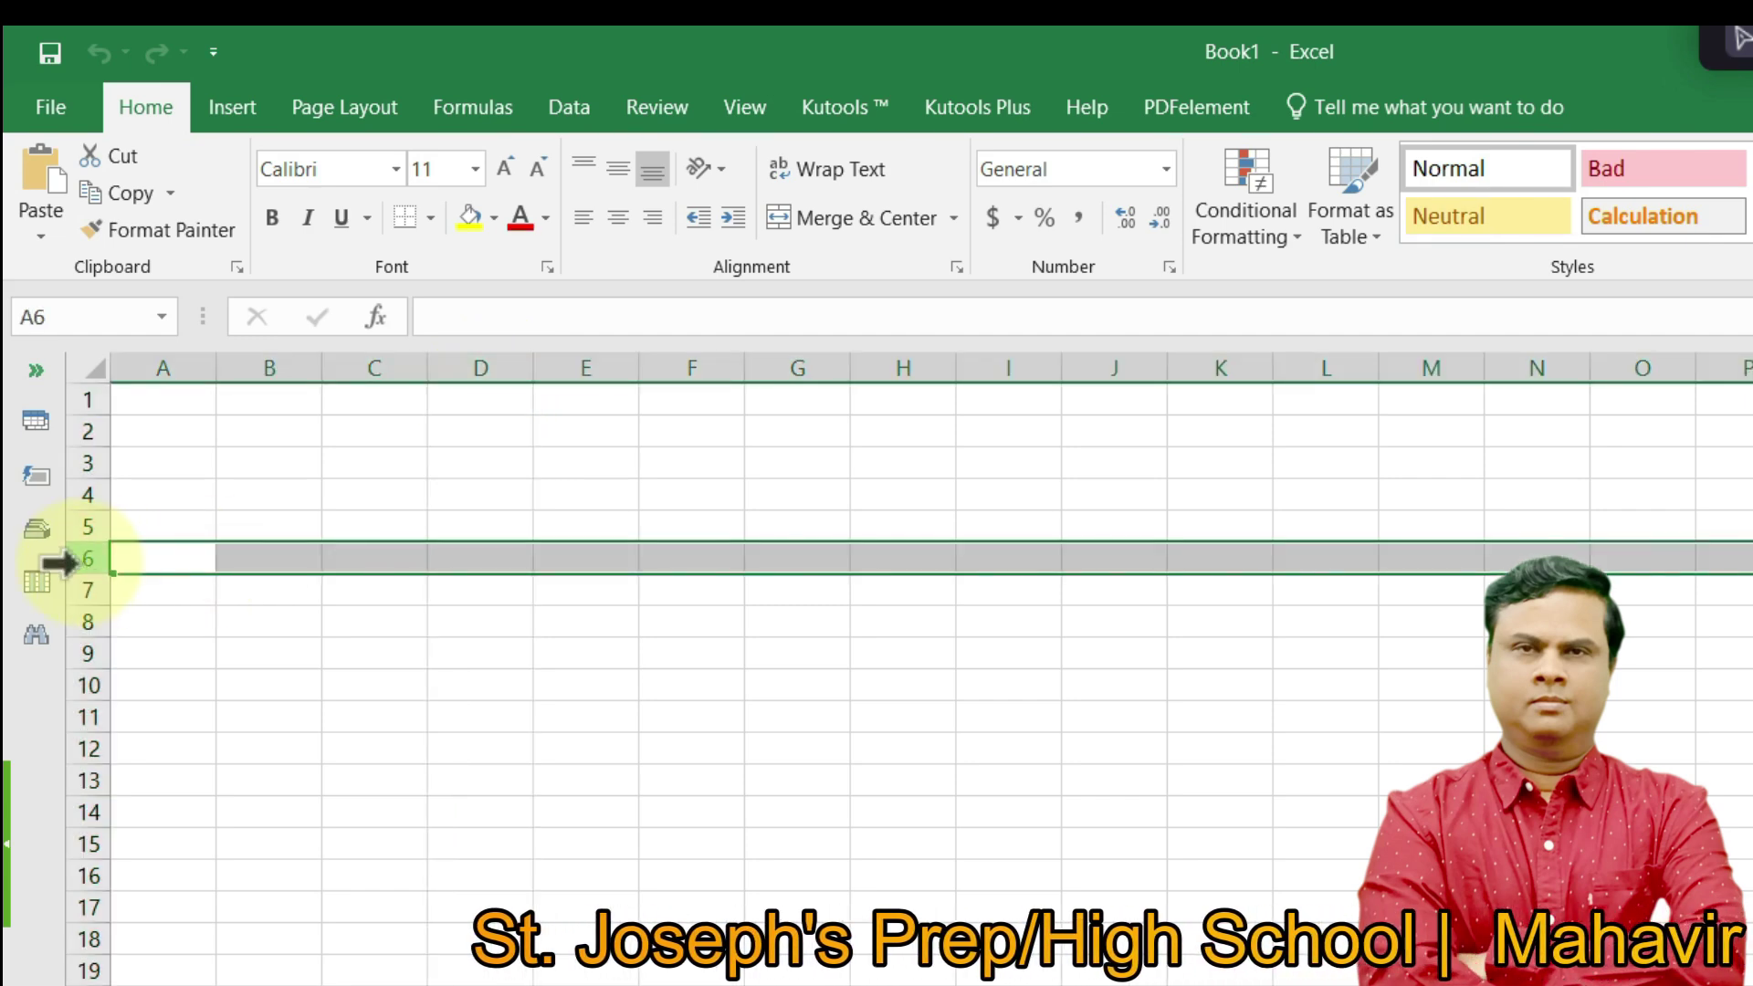
left_click(476, 557)
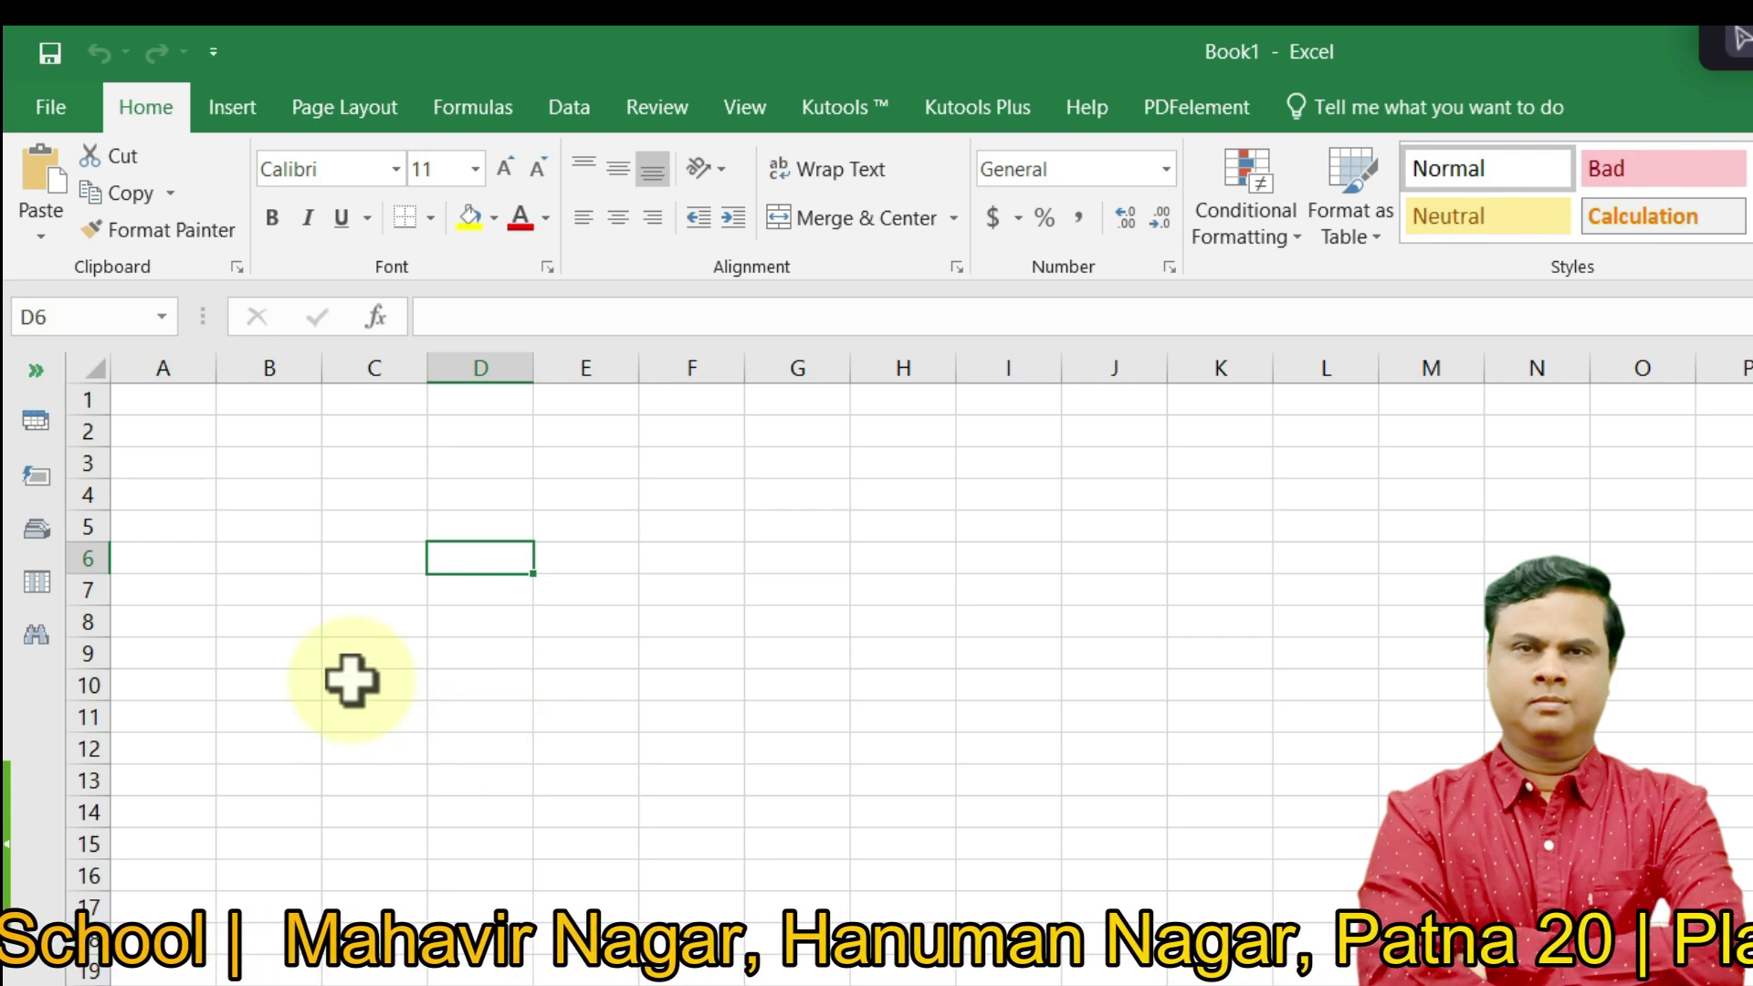
left_click(356, 620)
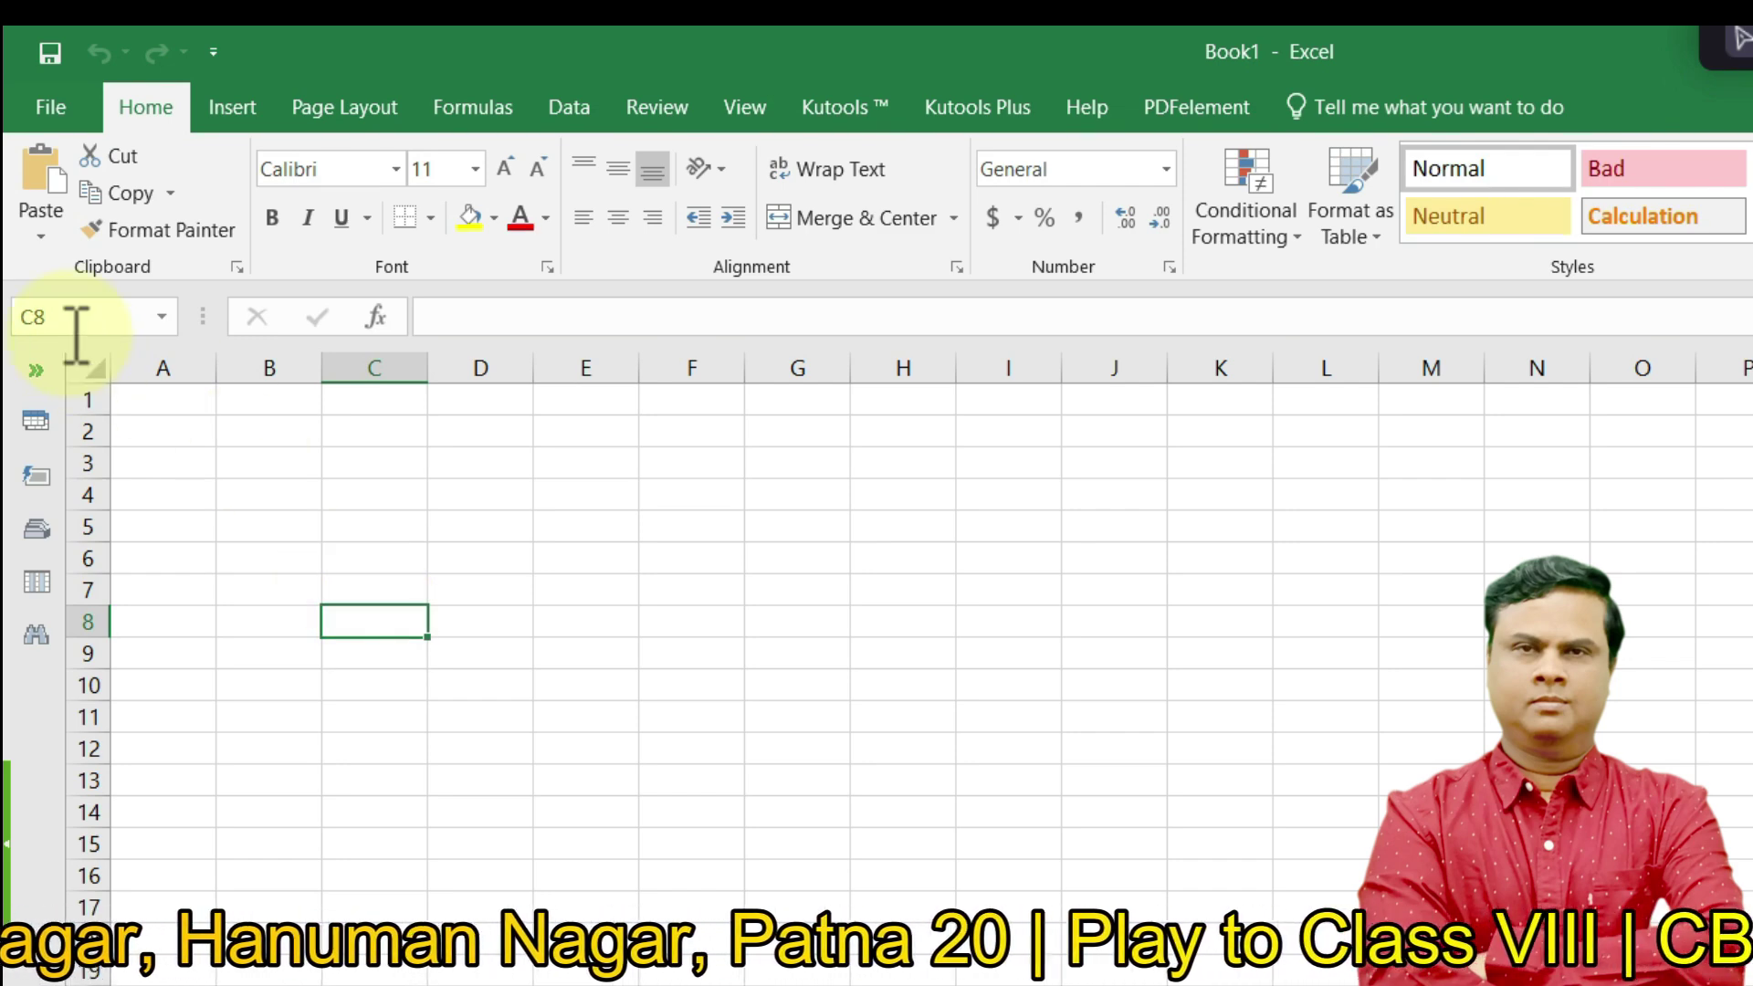
left_click(259, 490)
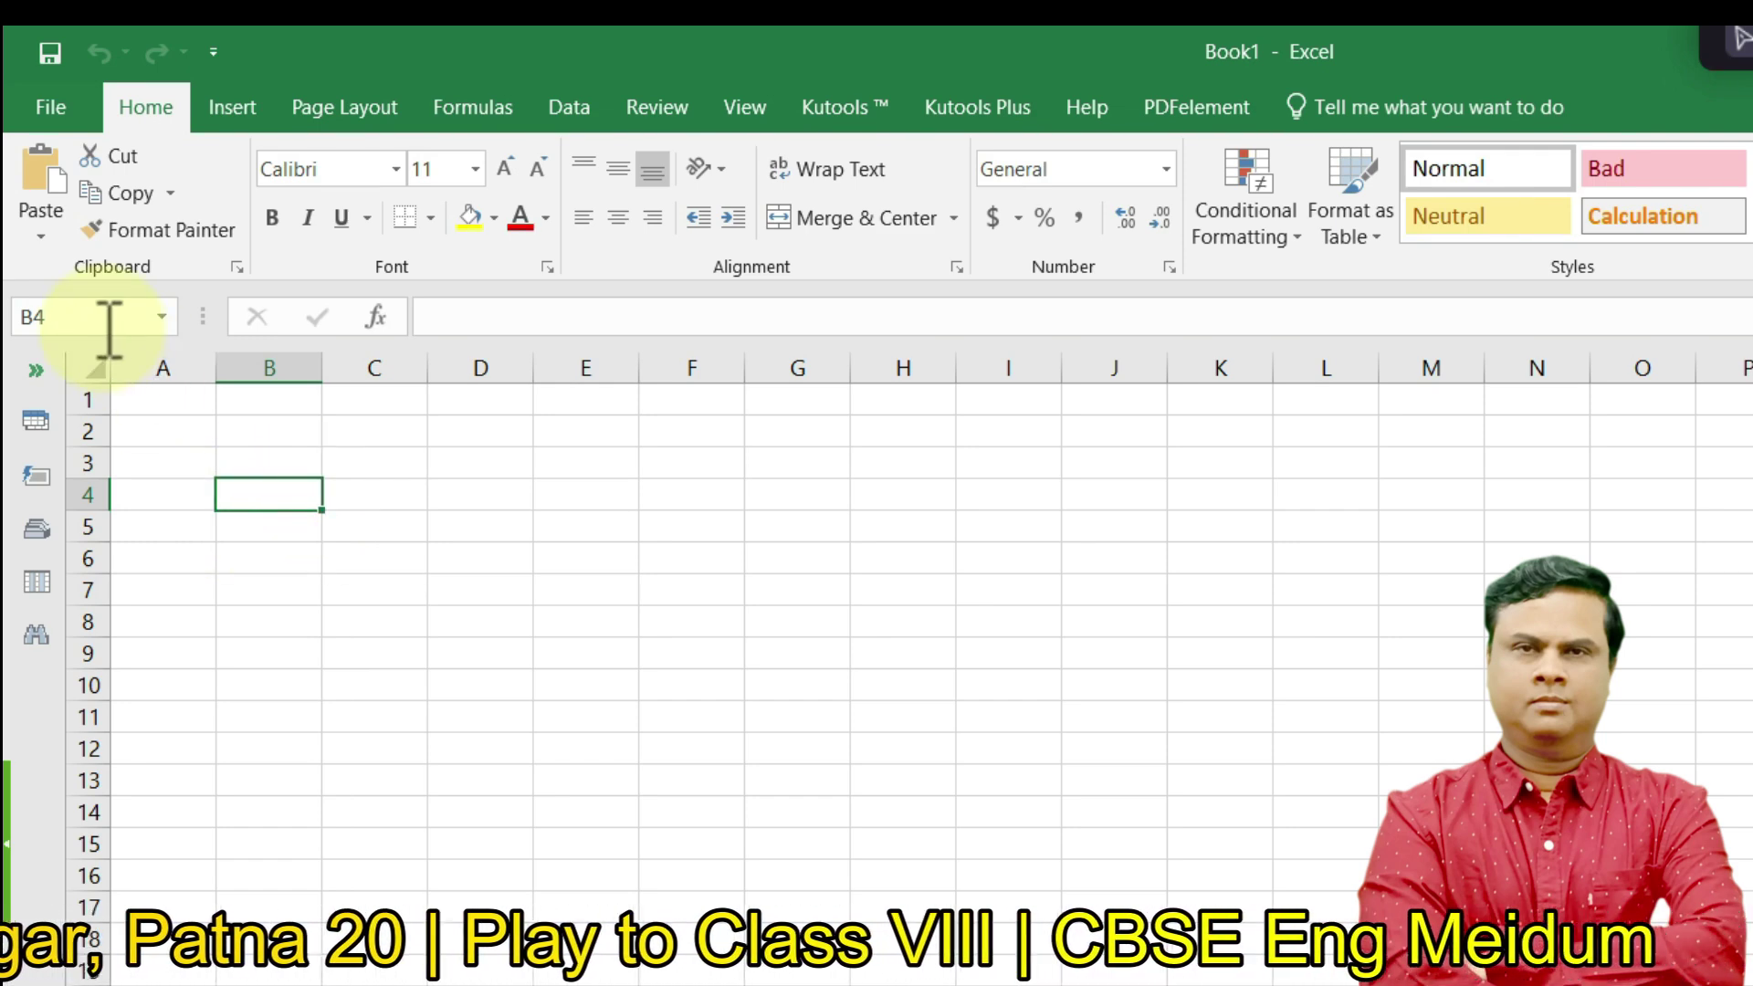
left_click(476, 616)
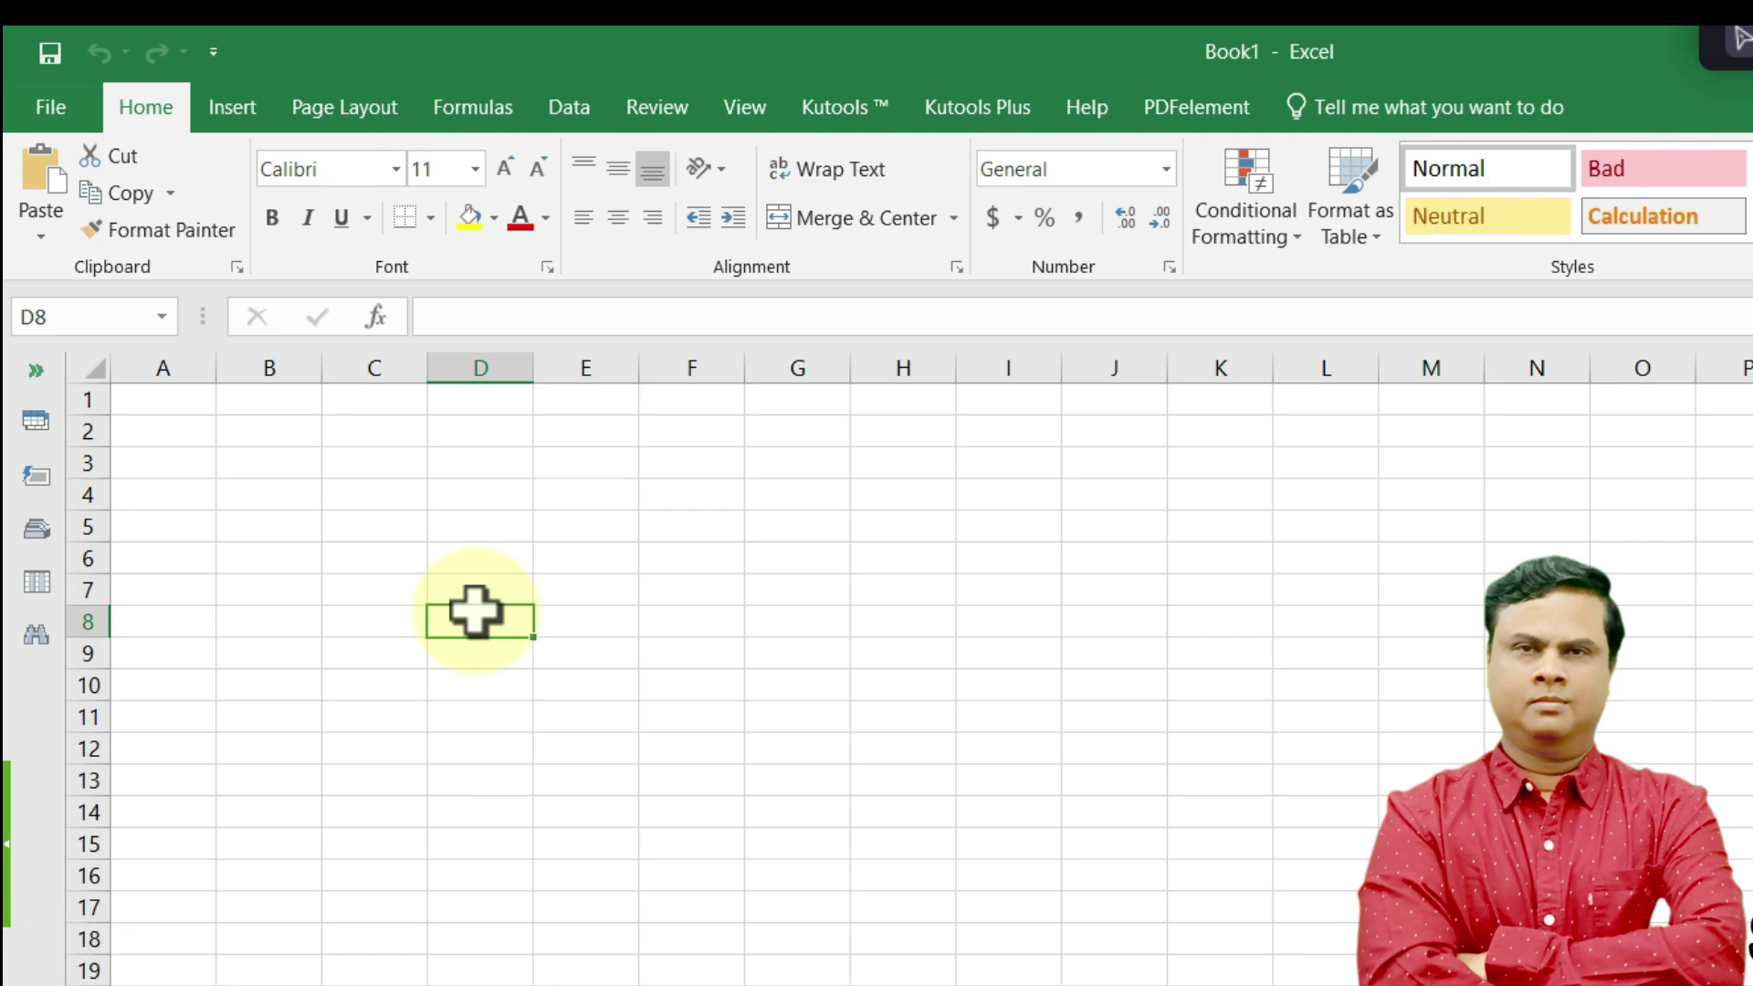
left_click(180, 402)
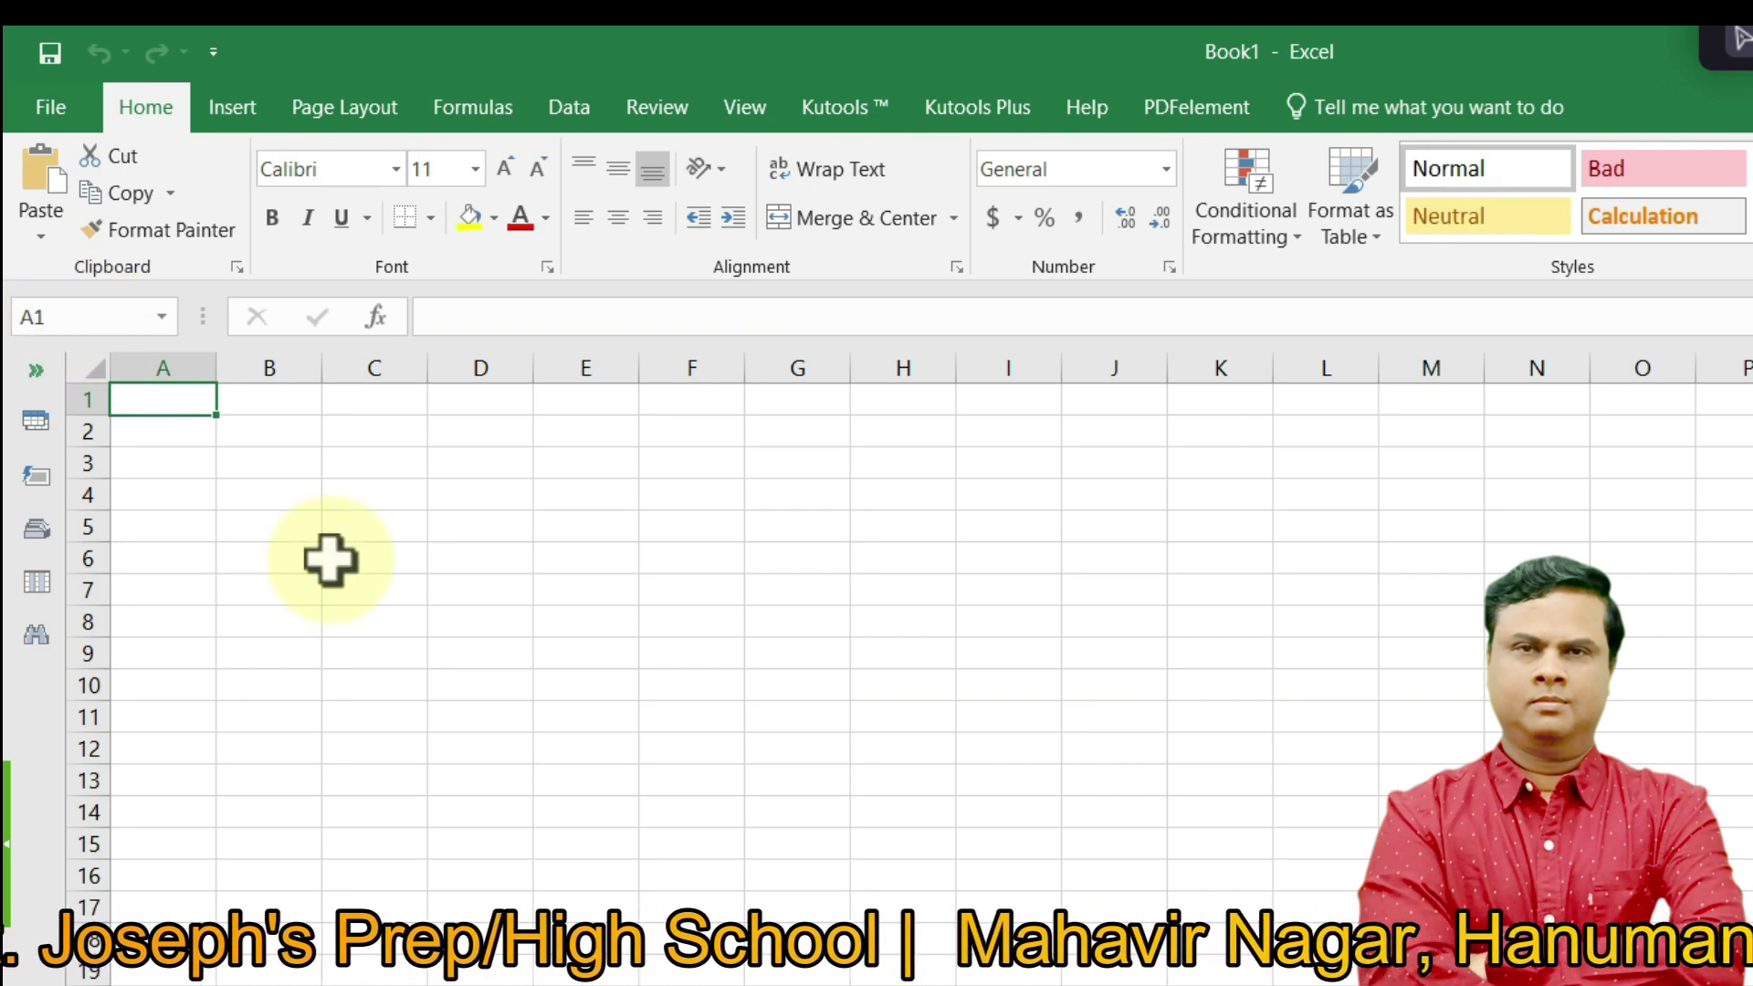
- Enter the heading Sl.No. in A1 and the numbers 1, 2 and 3 in A2:A4
type("Sl.")
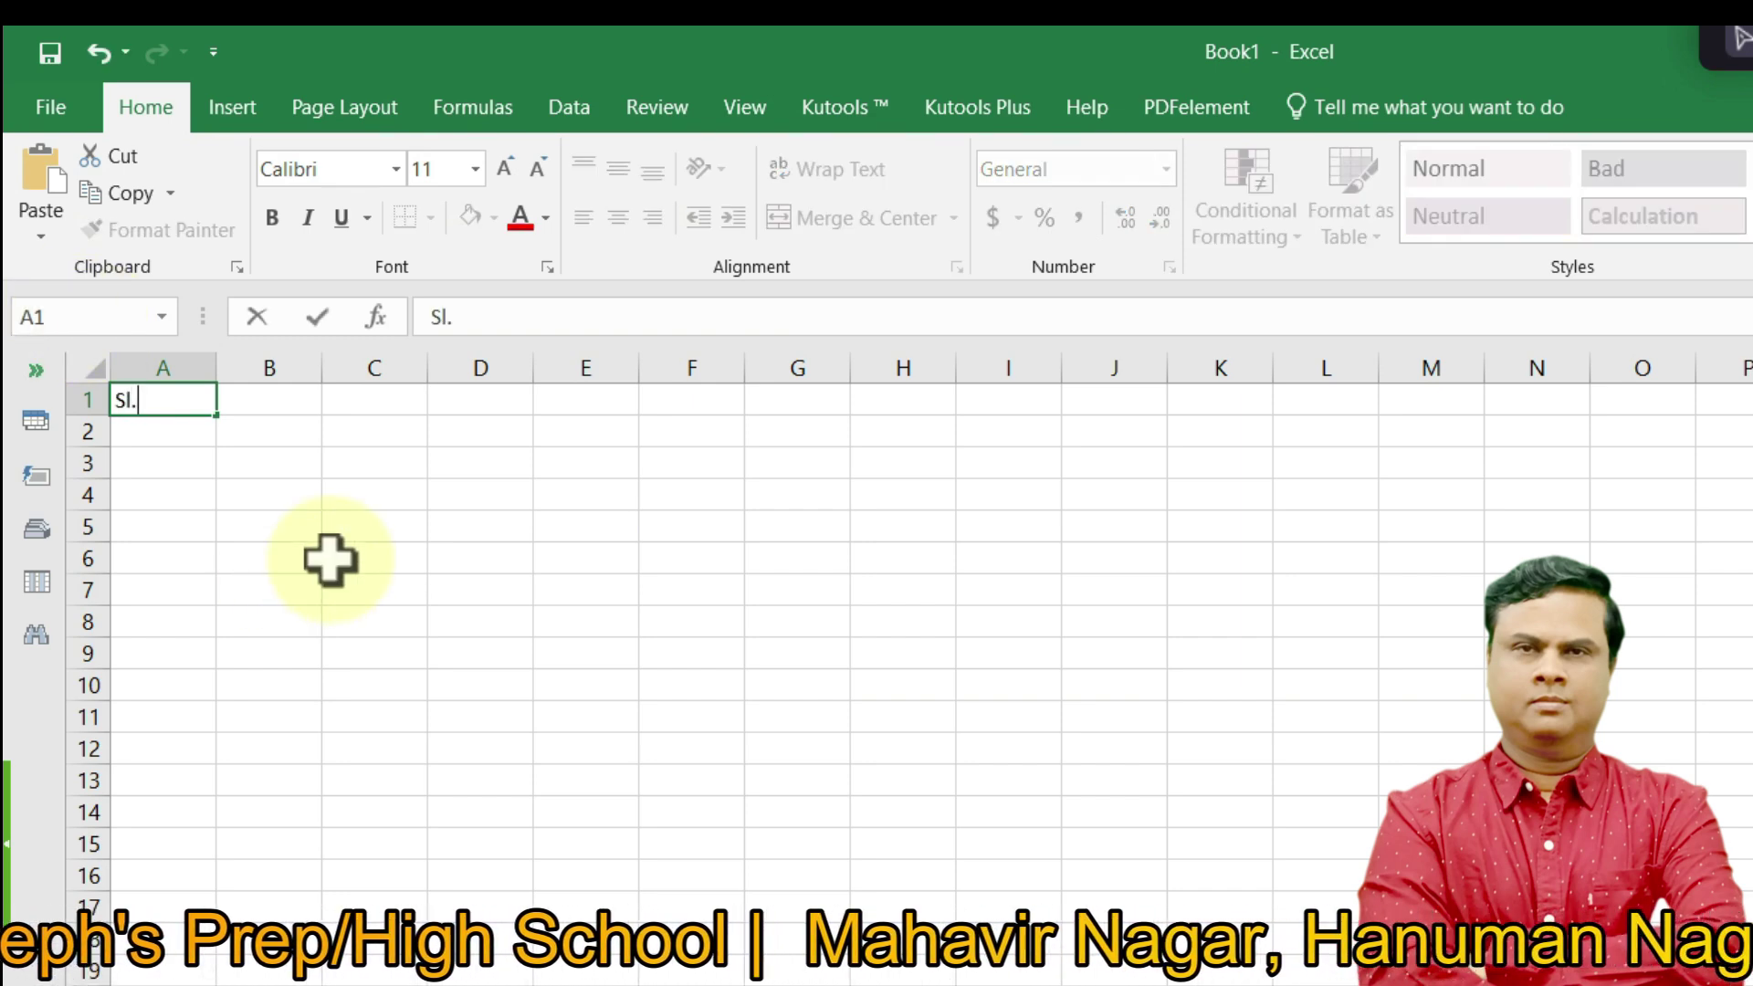
type("No.")
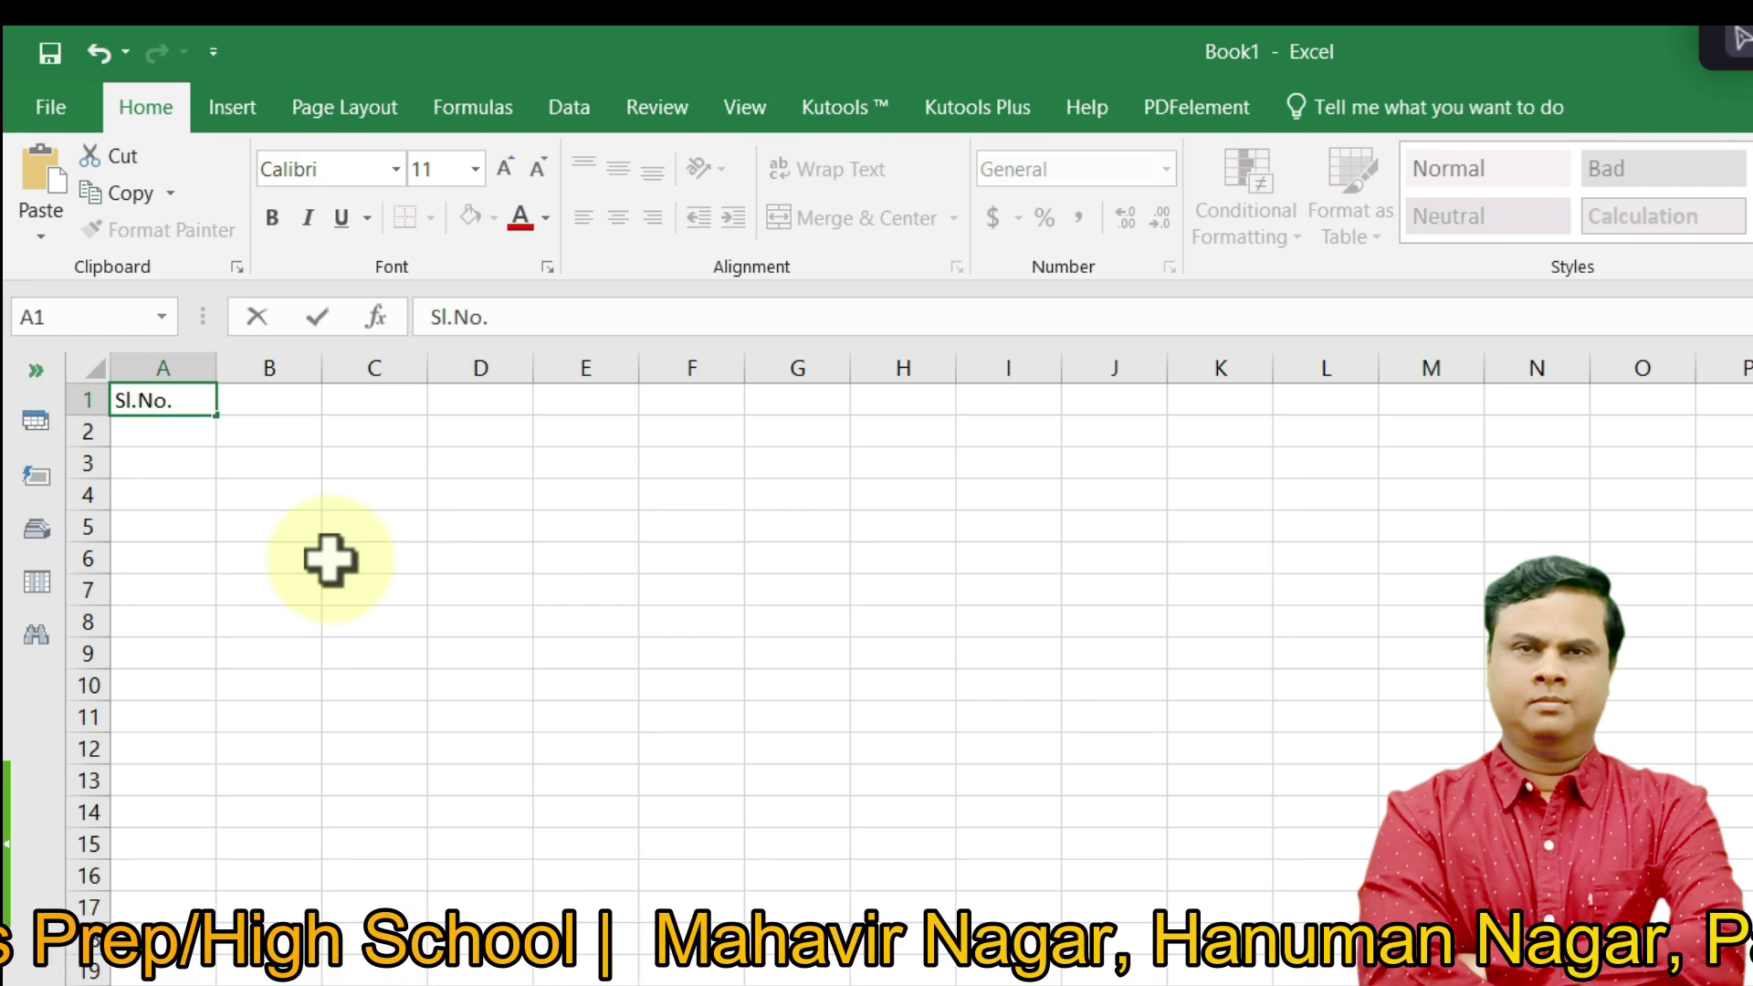
key("Return")
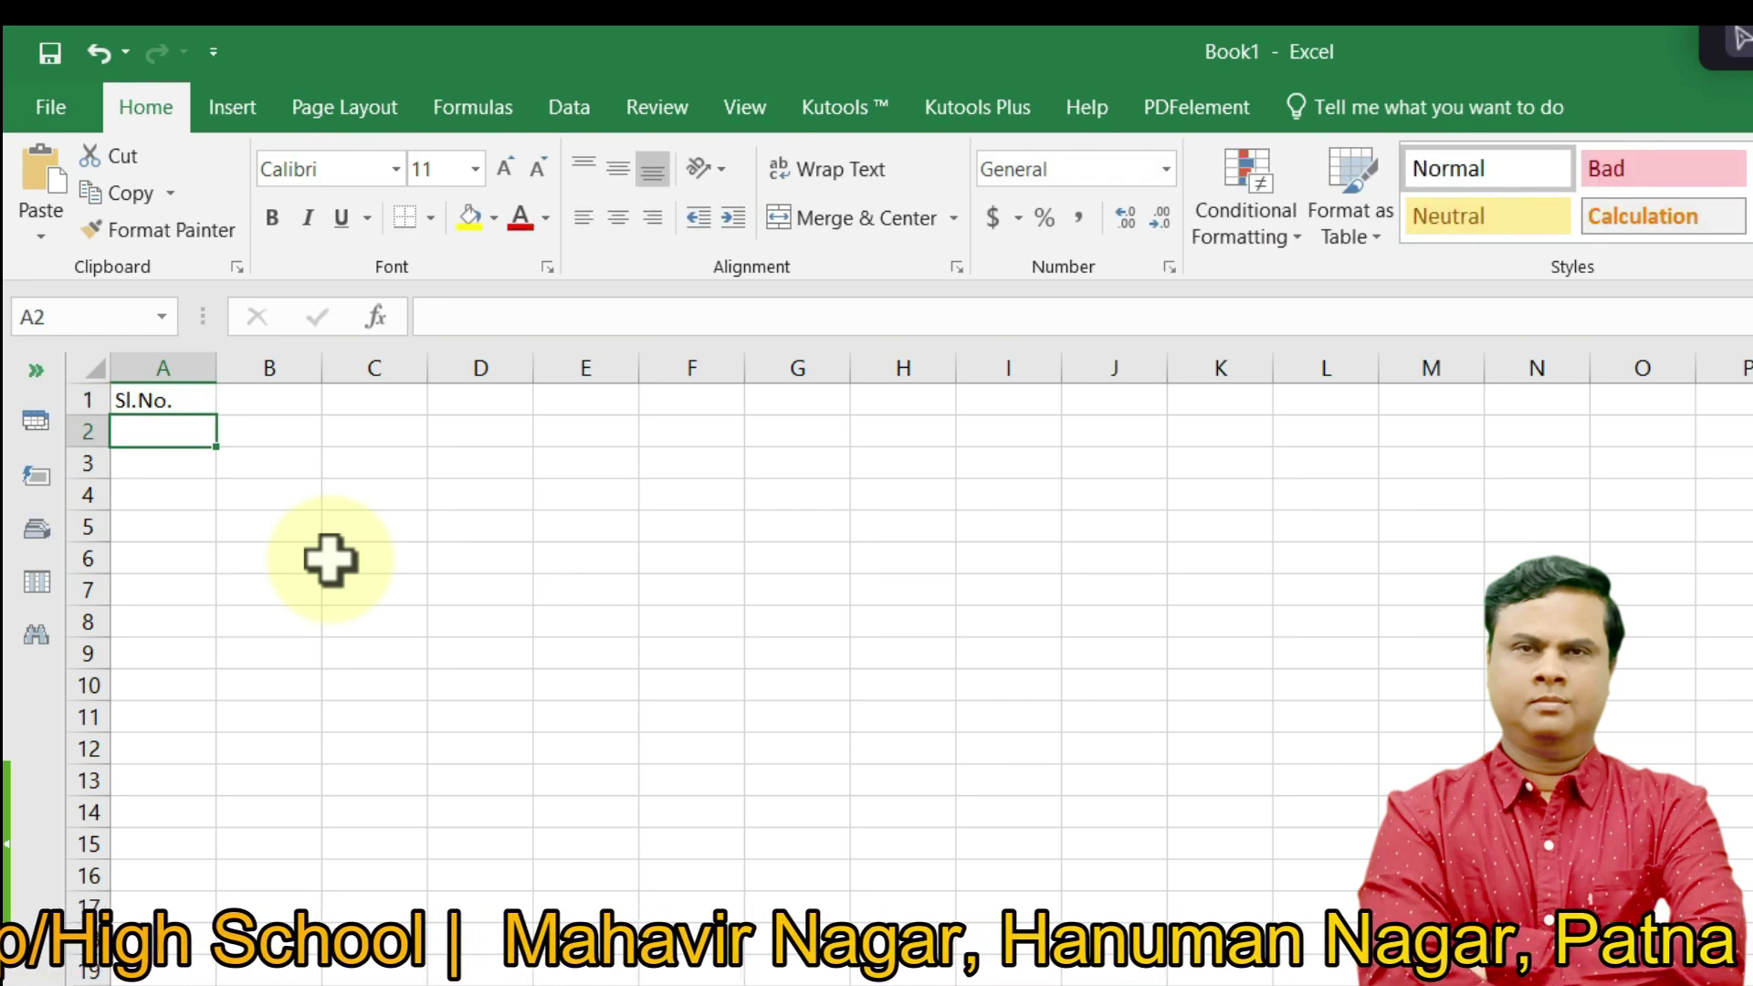
type("1")
key("Return")
type("2")
key("Return")
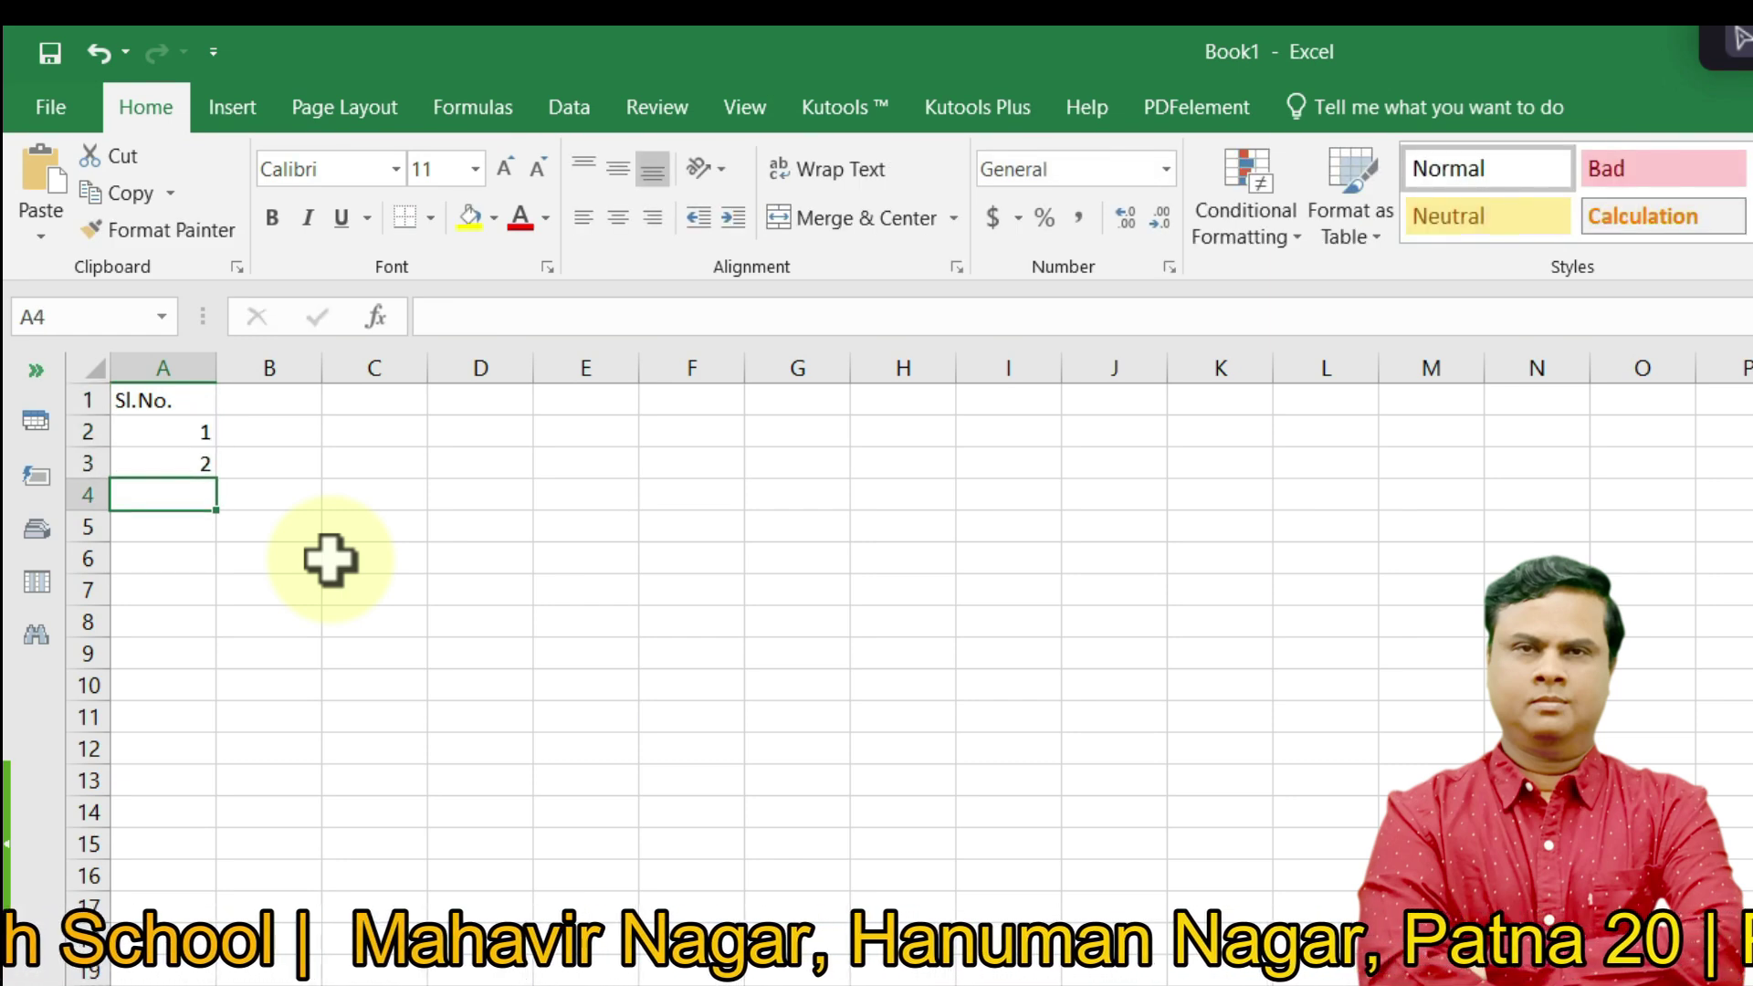
type("3")
key("Return")
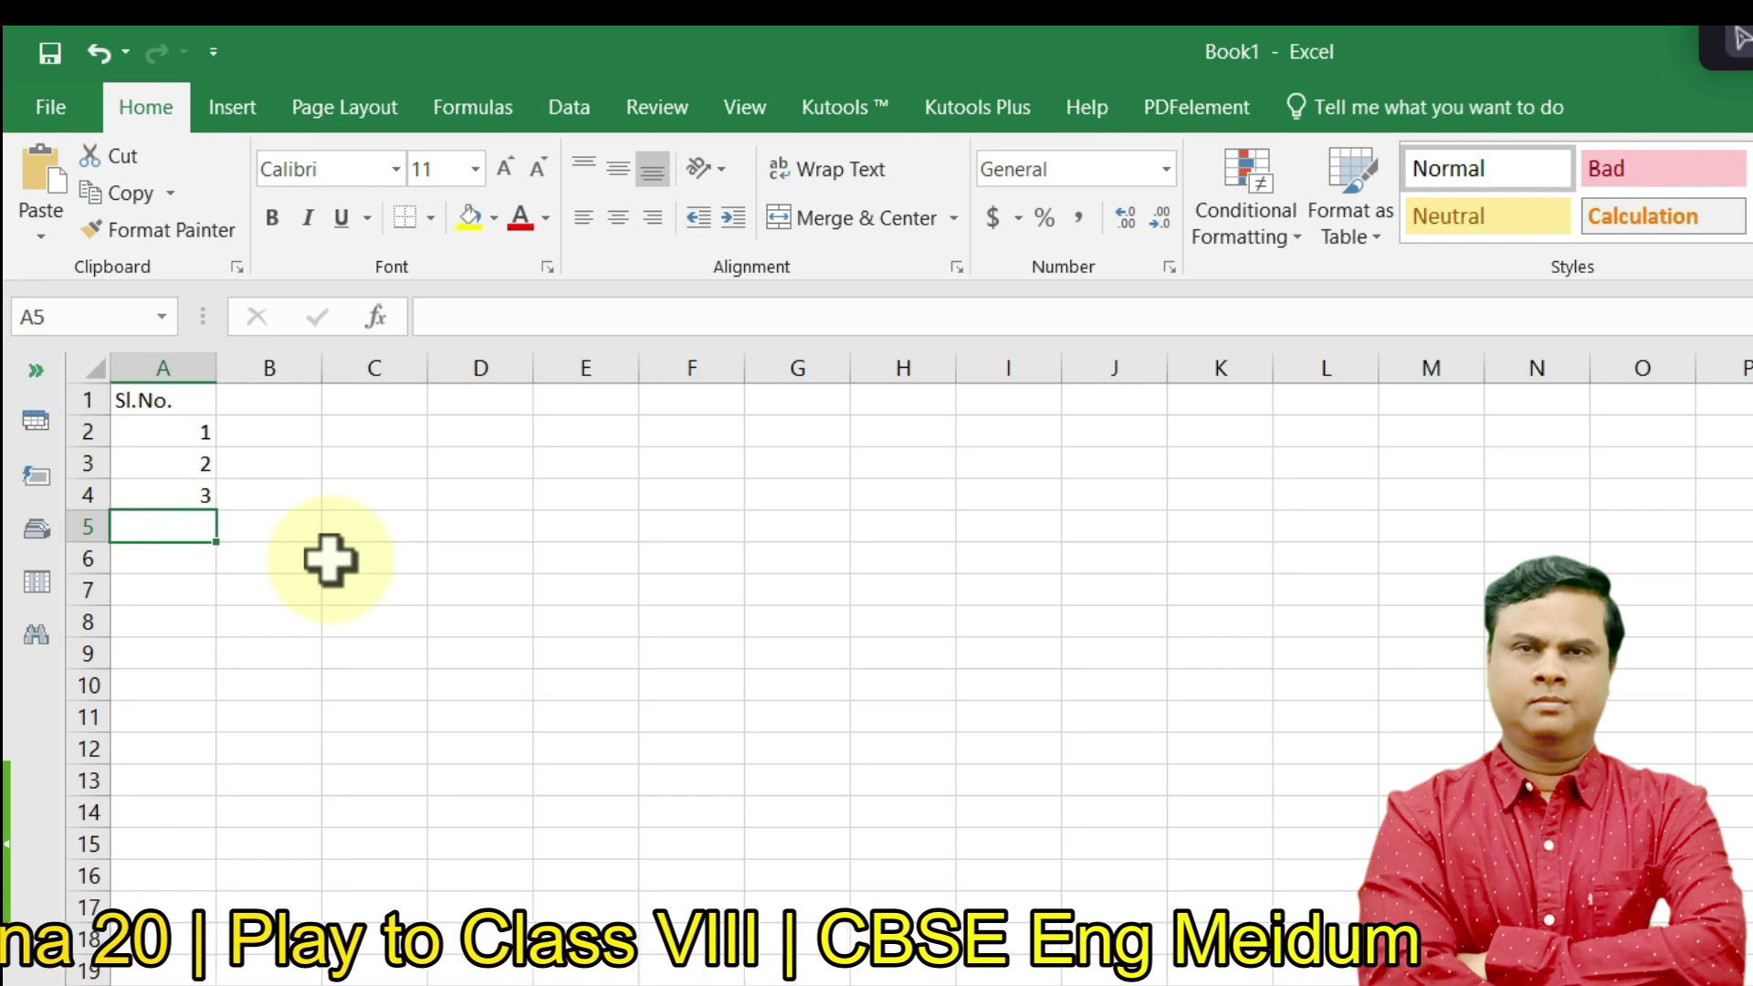
- Practise selecting the serial numbers 1–3 in A2:A4 several times
left_click(167, 432)
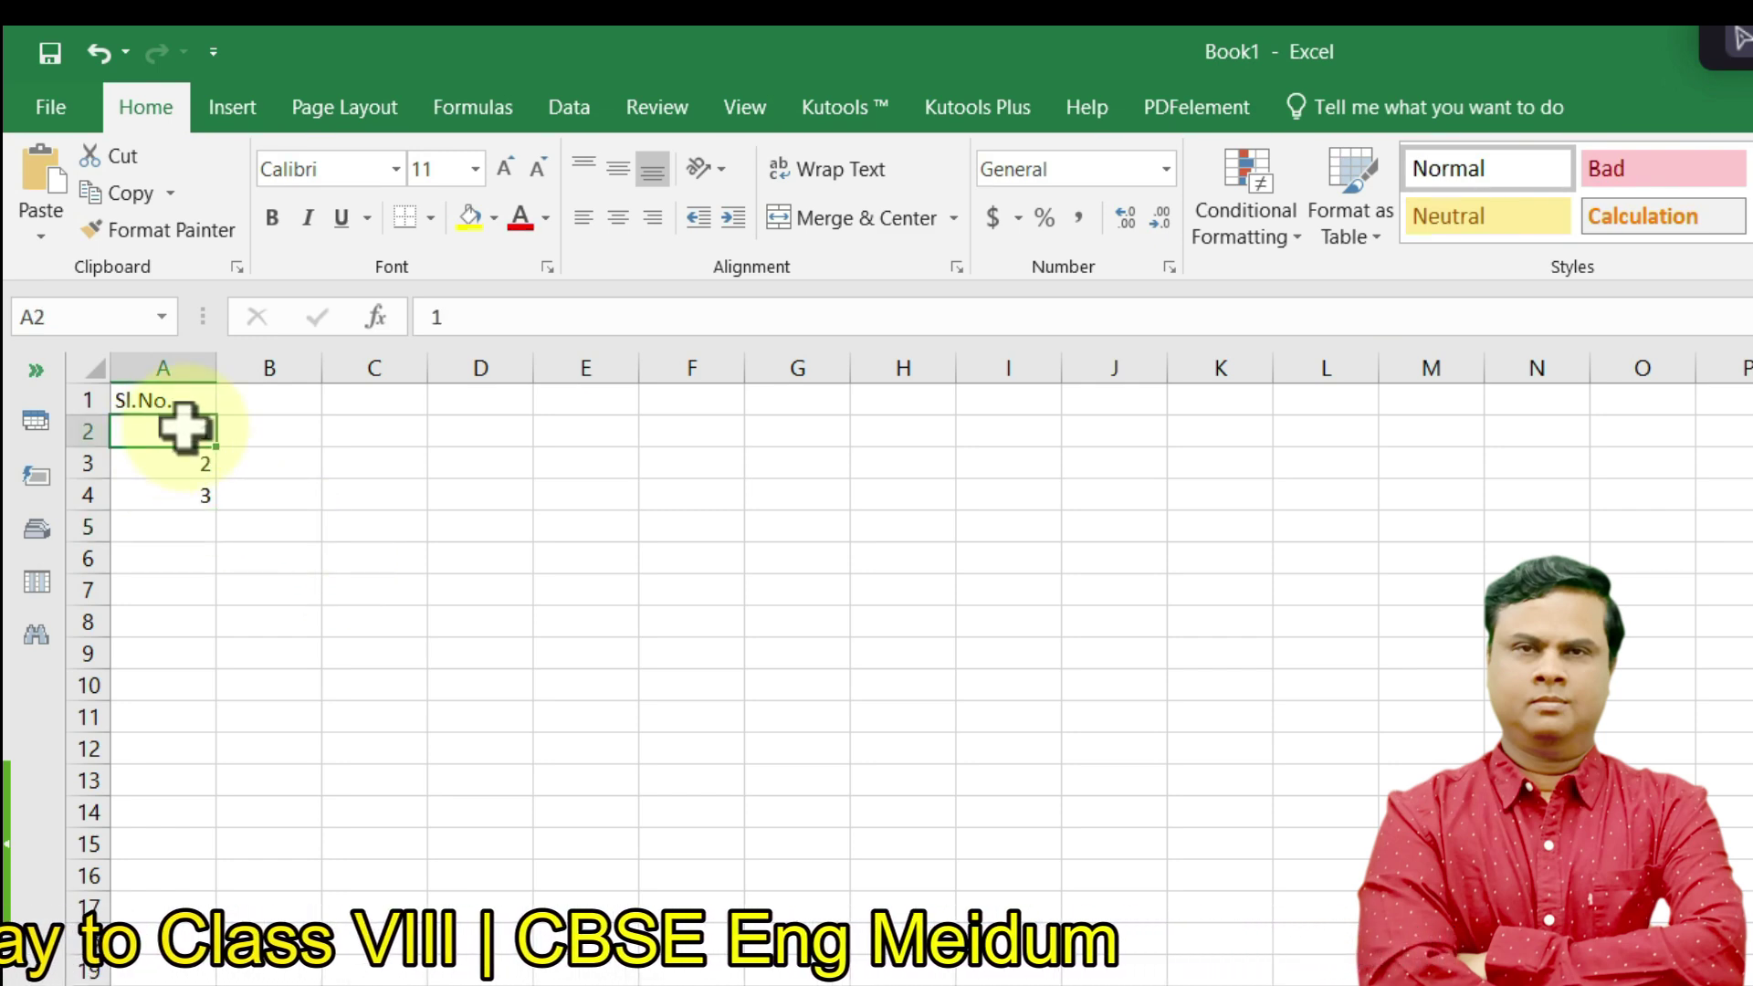
left_click_drag(184, 428, 179, 497)
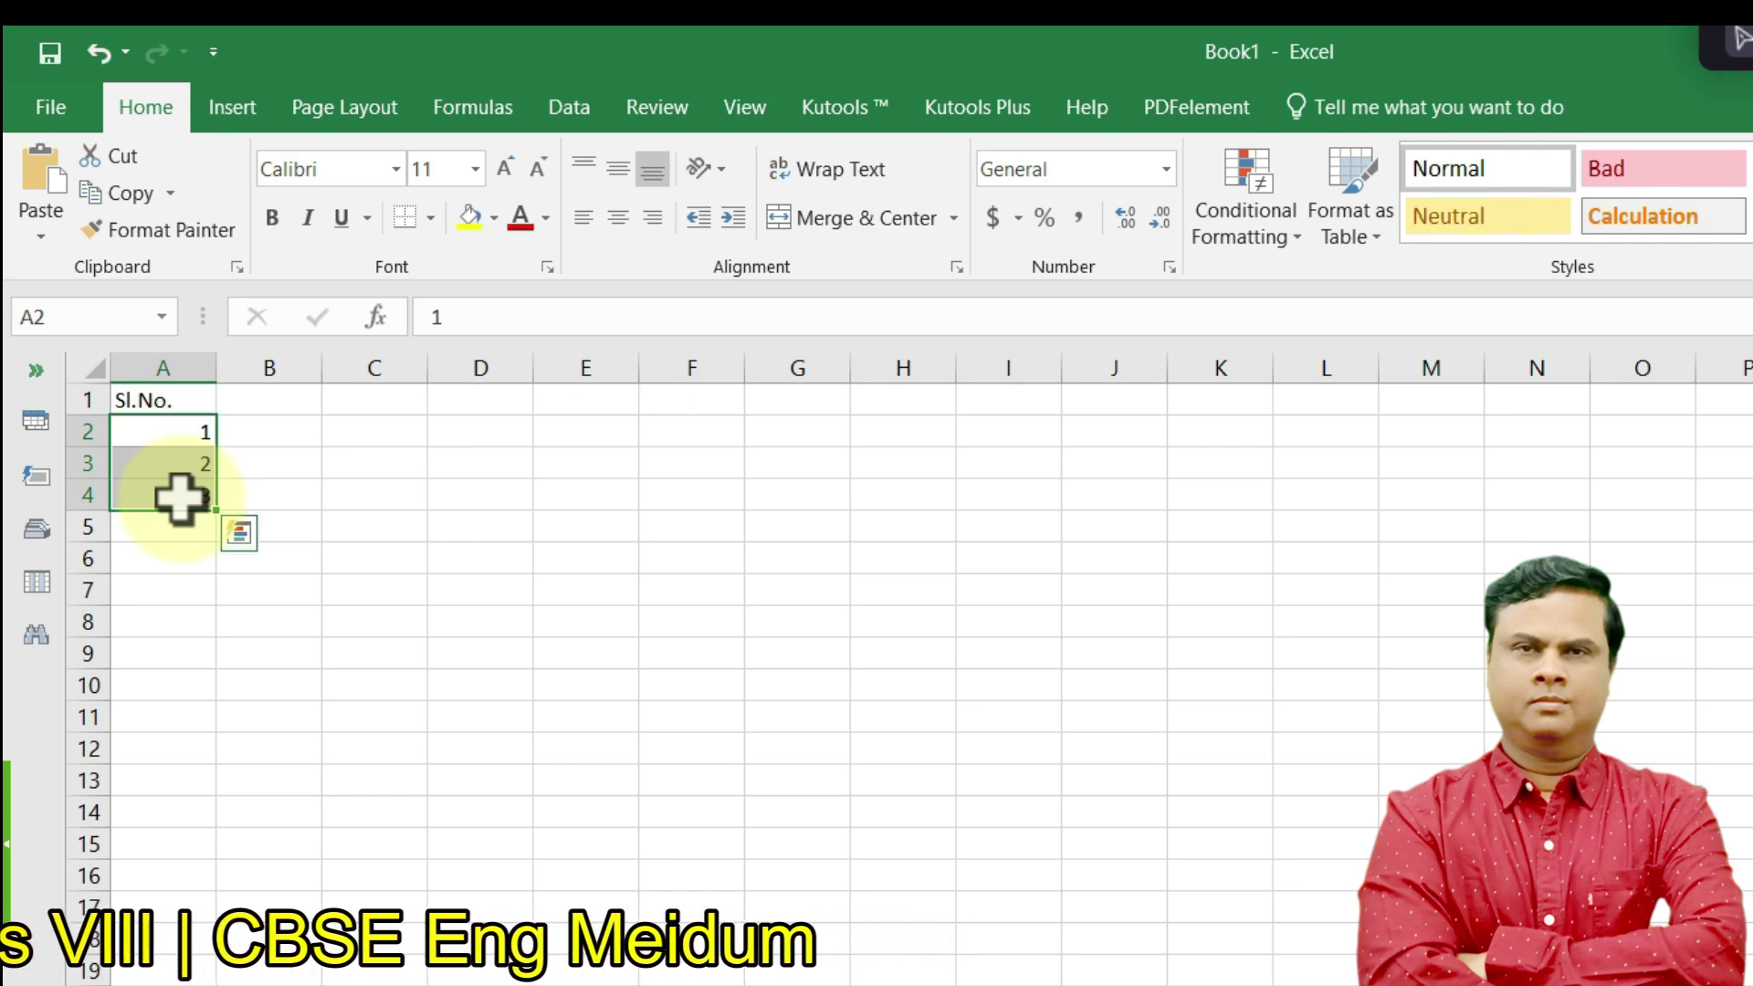
left_click(372, 496)
left_click(176, 429)
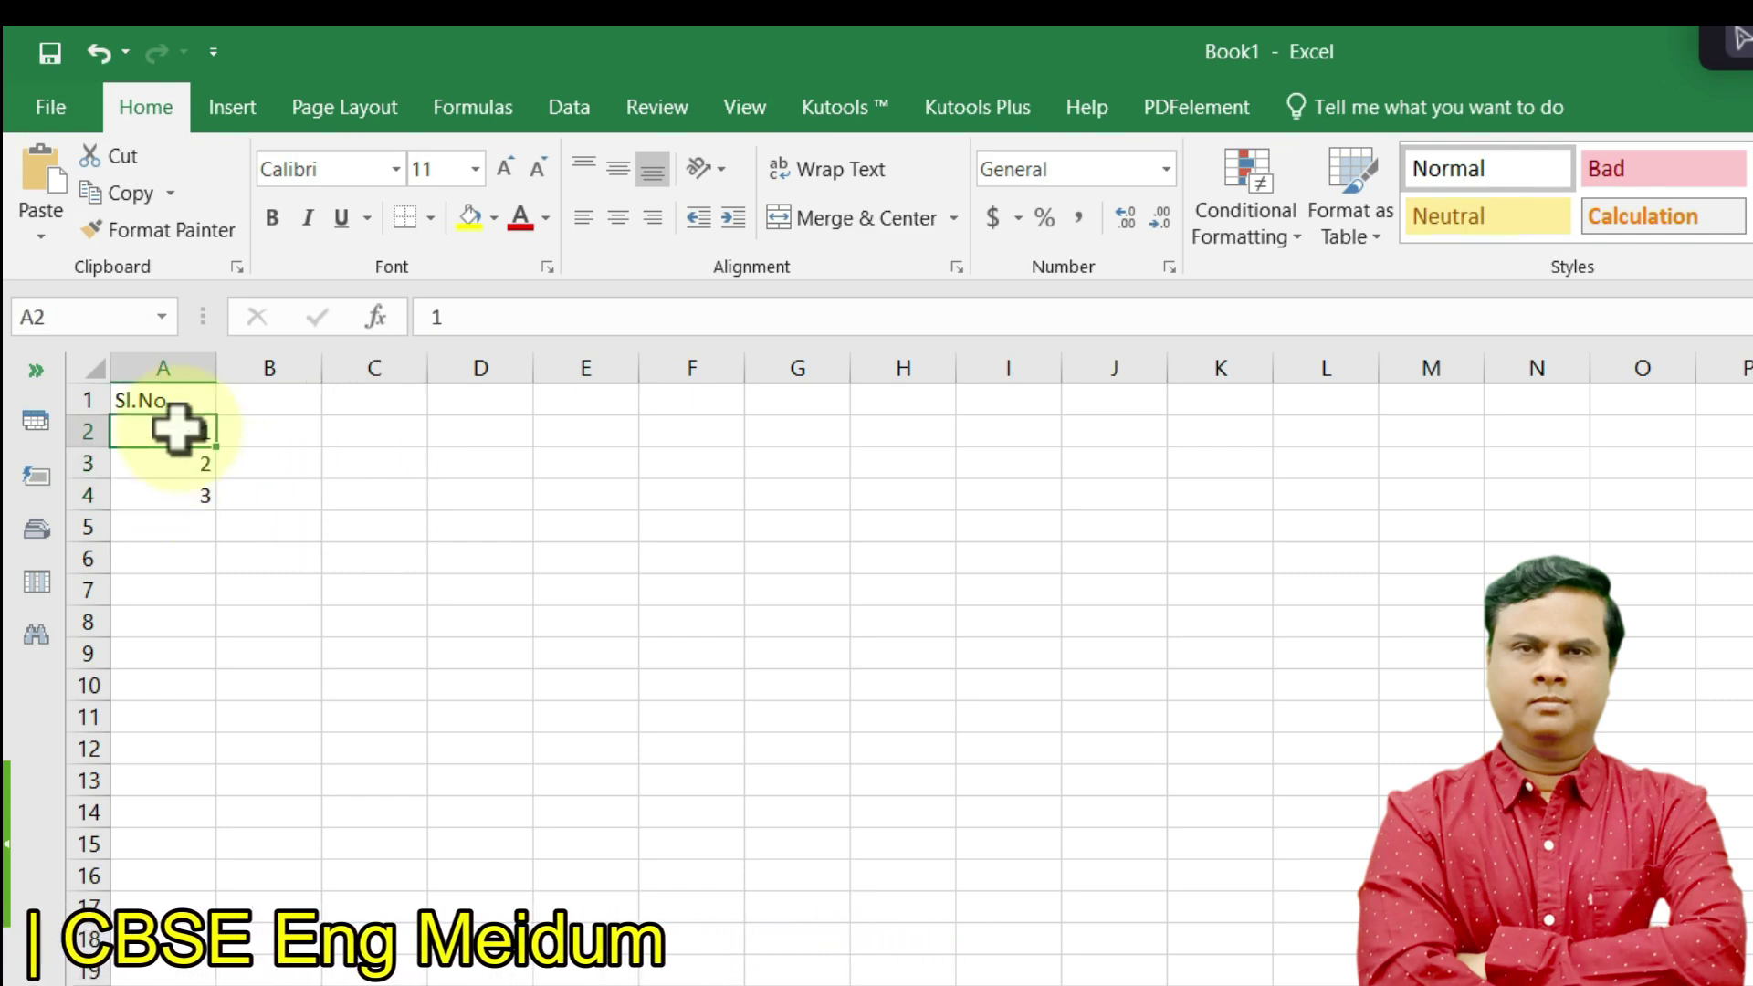
left_click_drag(176, 429, 204, 975)
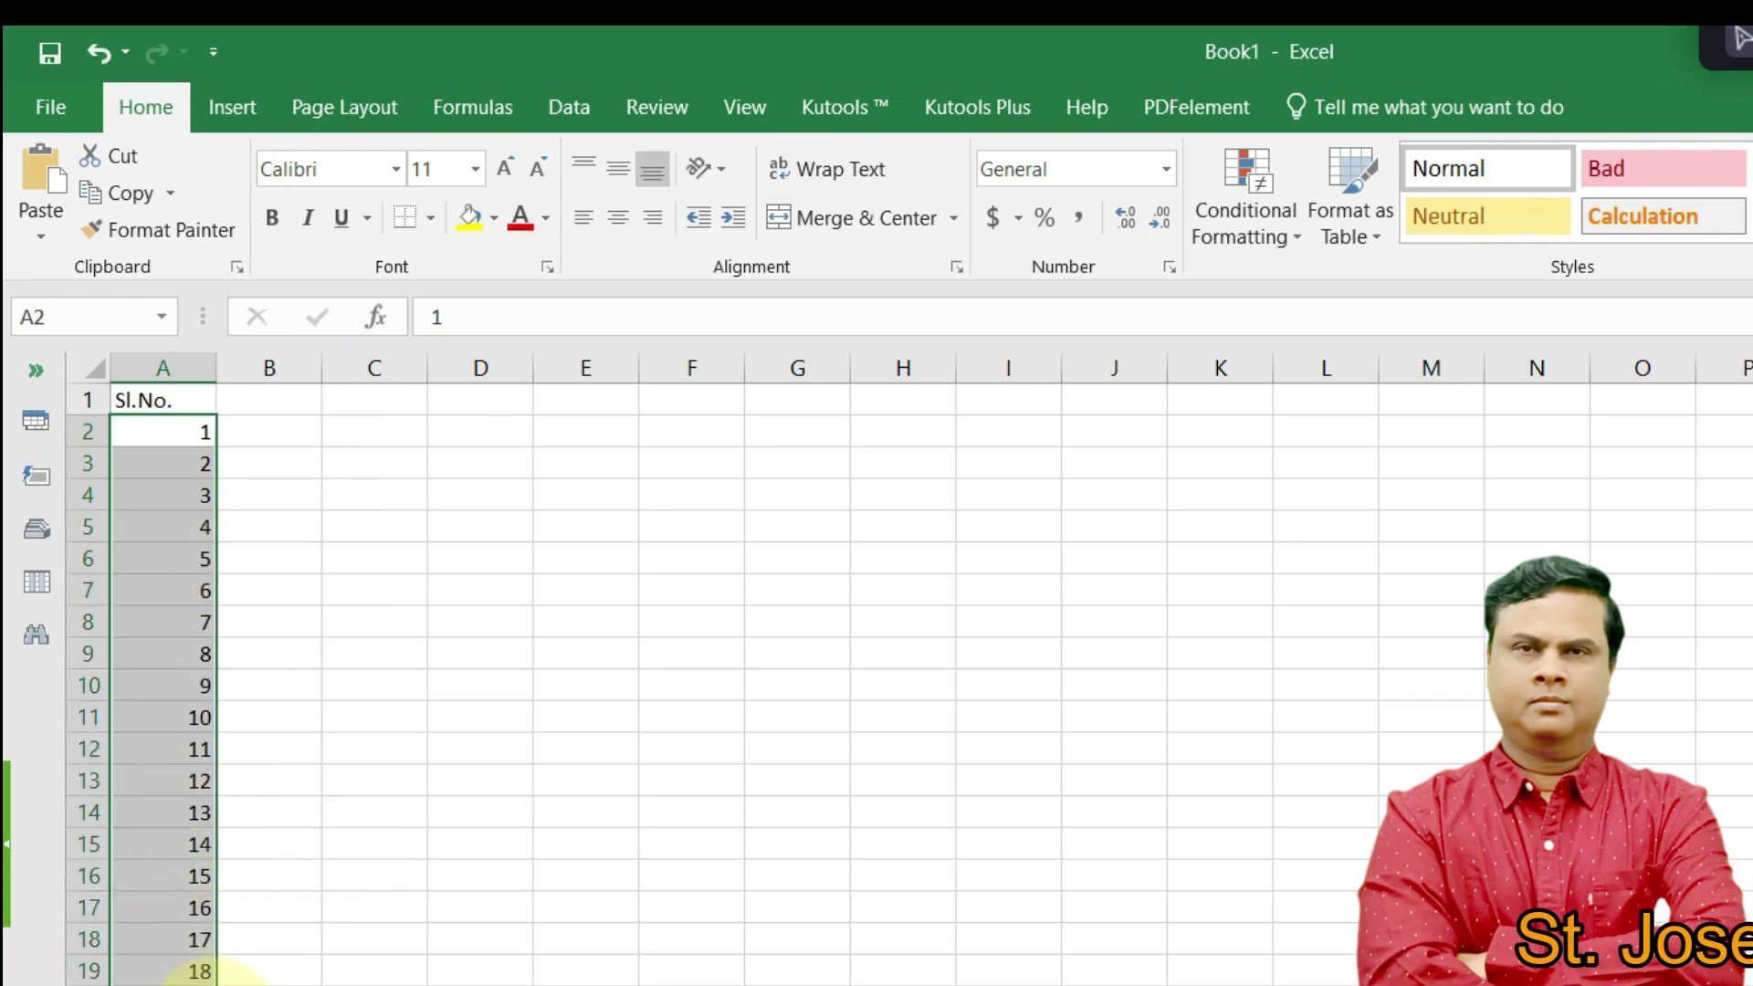
left_click_drag(215, 981, 205, 510)
left_click(756, 618)
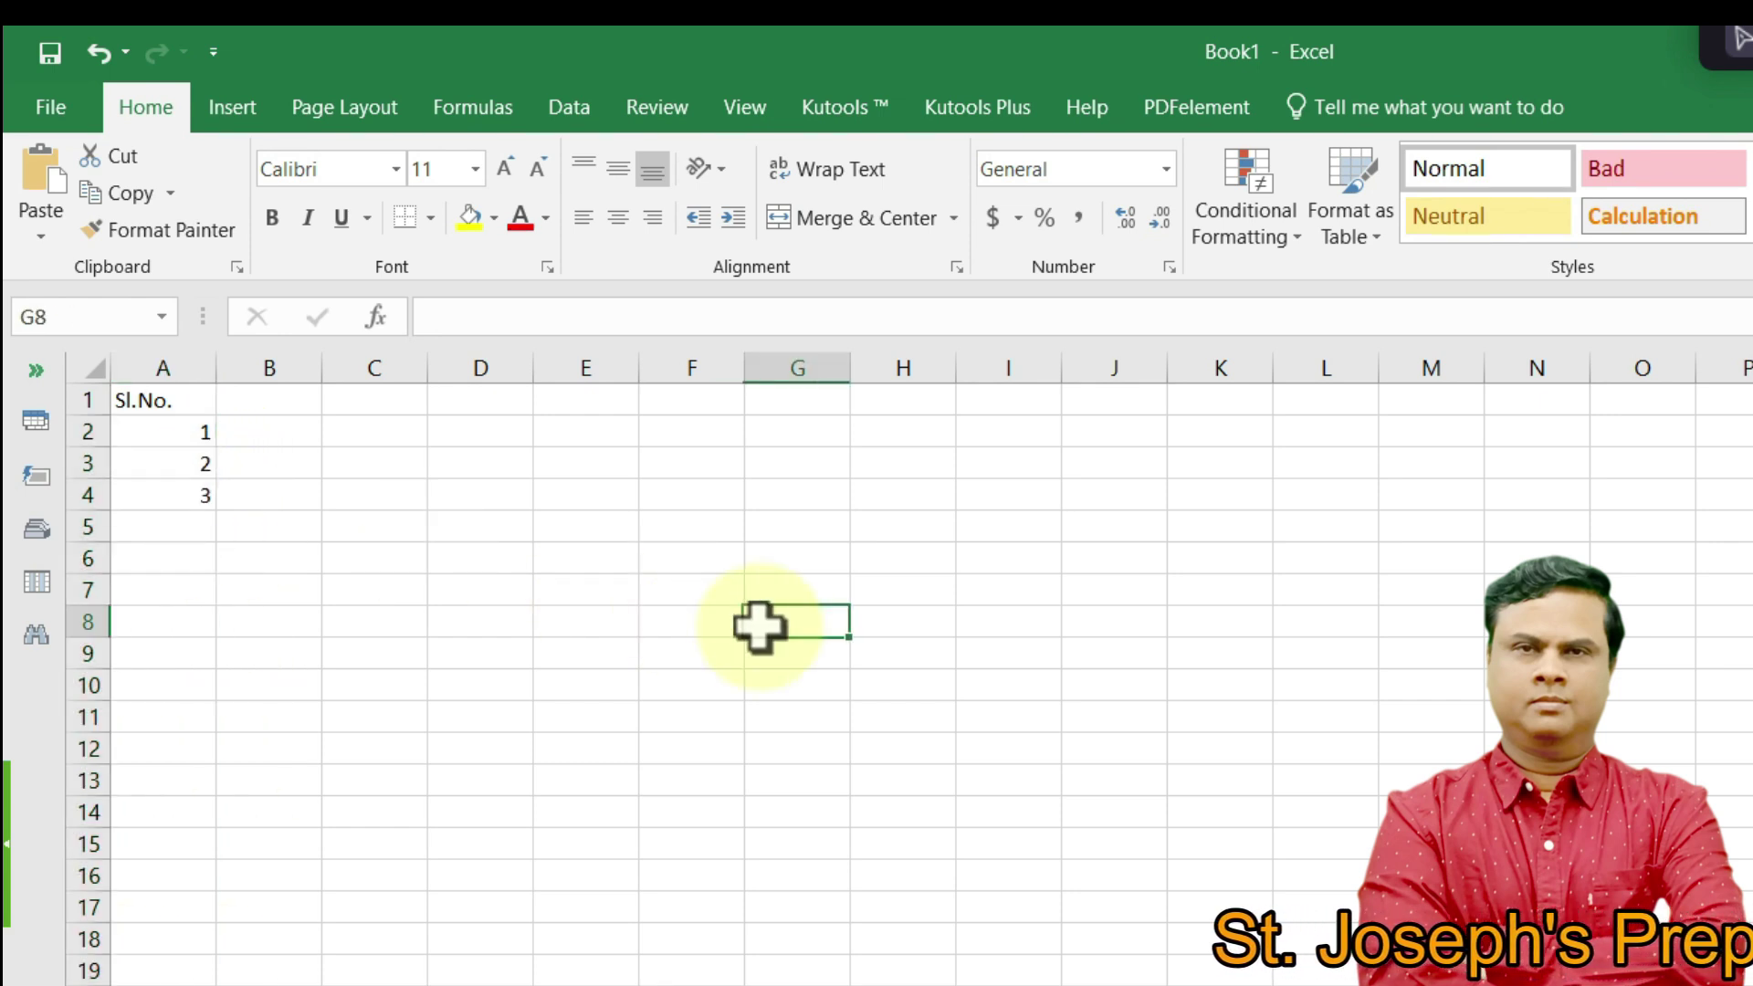
left_click_drag(165, 430, 162, 494)
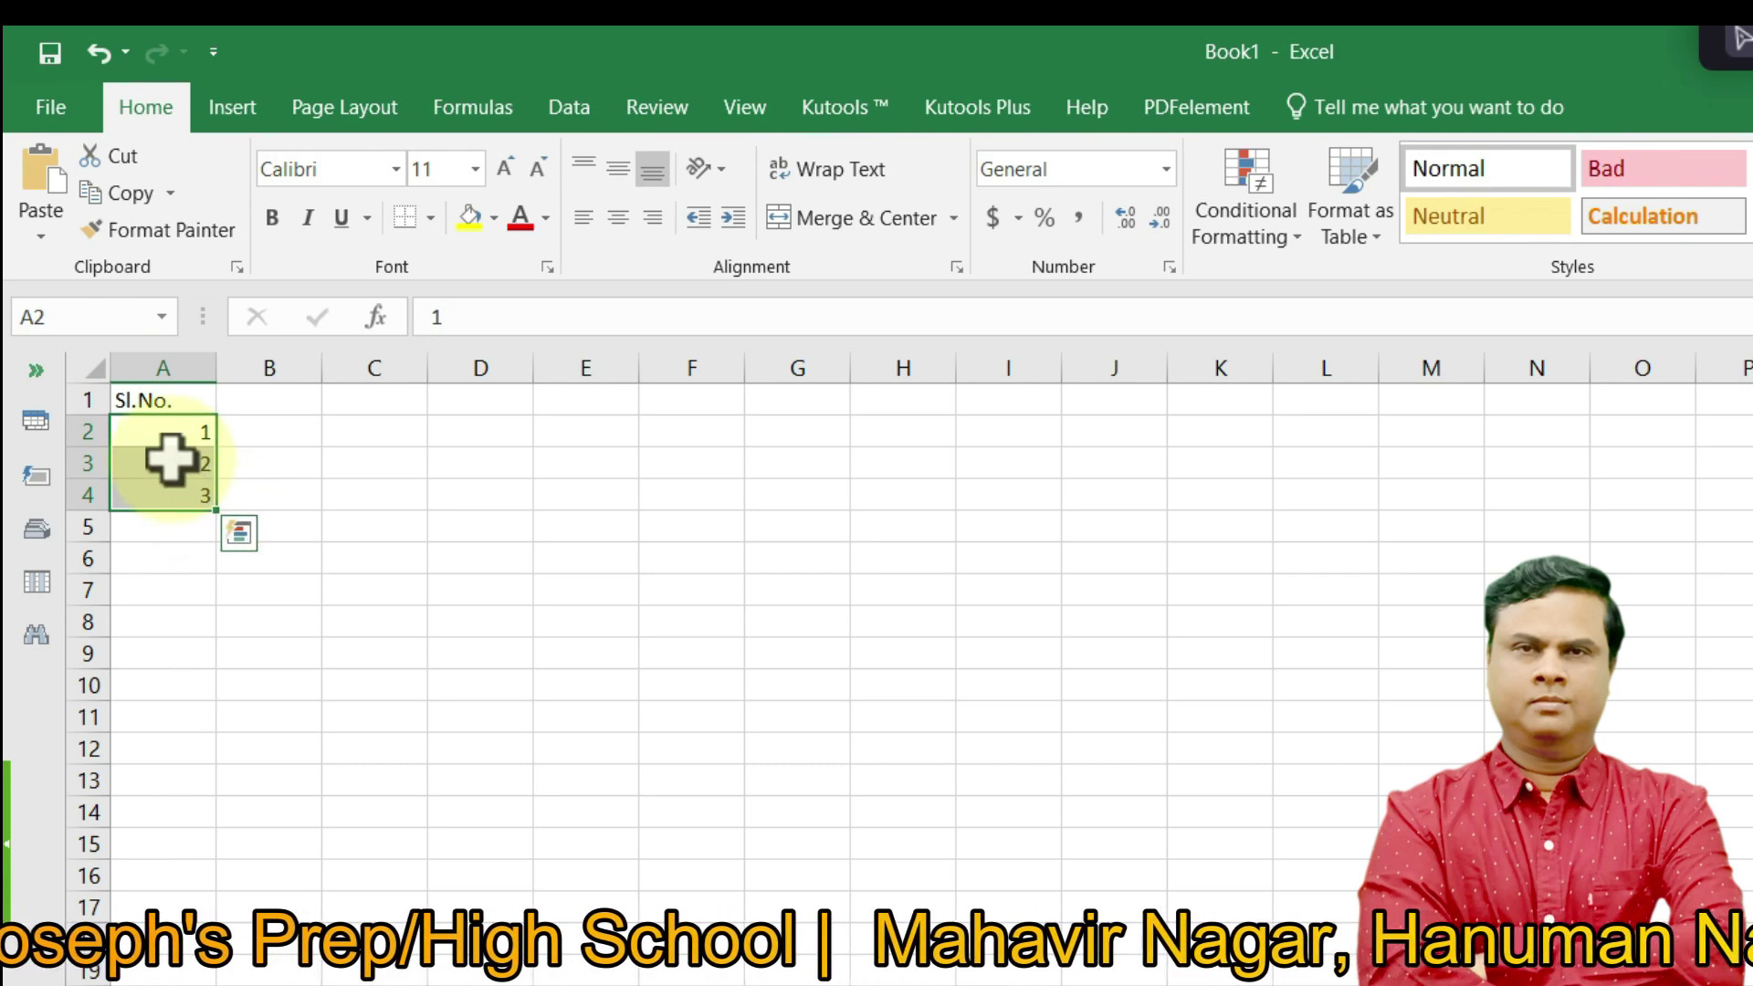
left_click(347, 491)
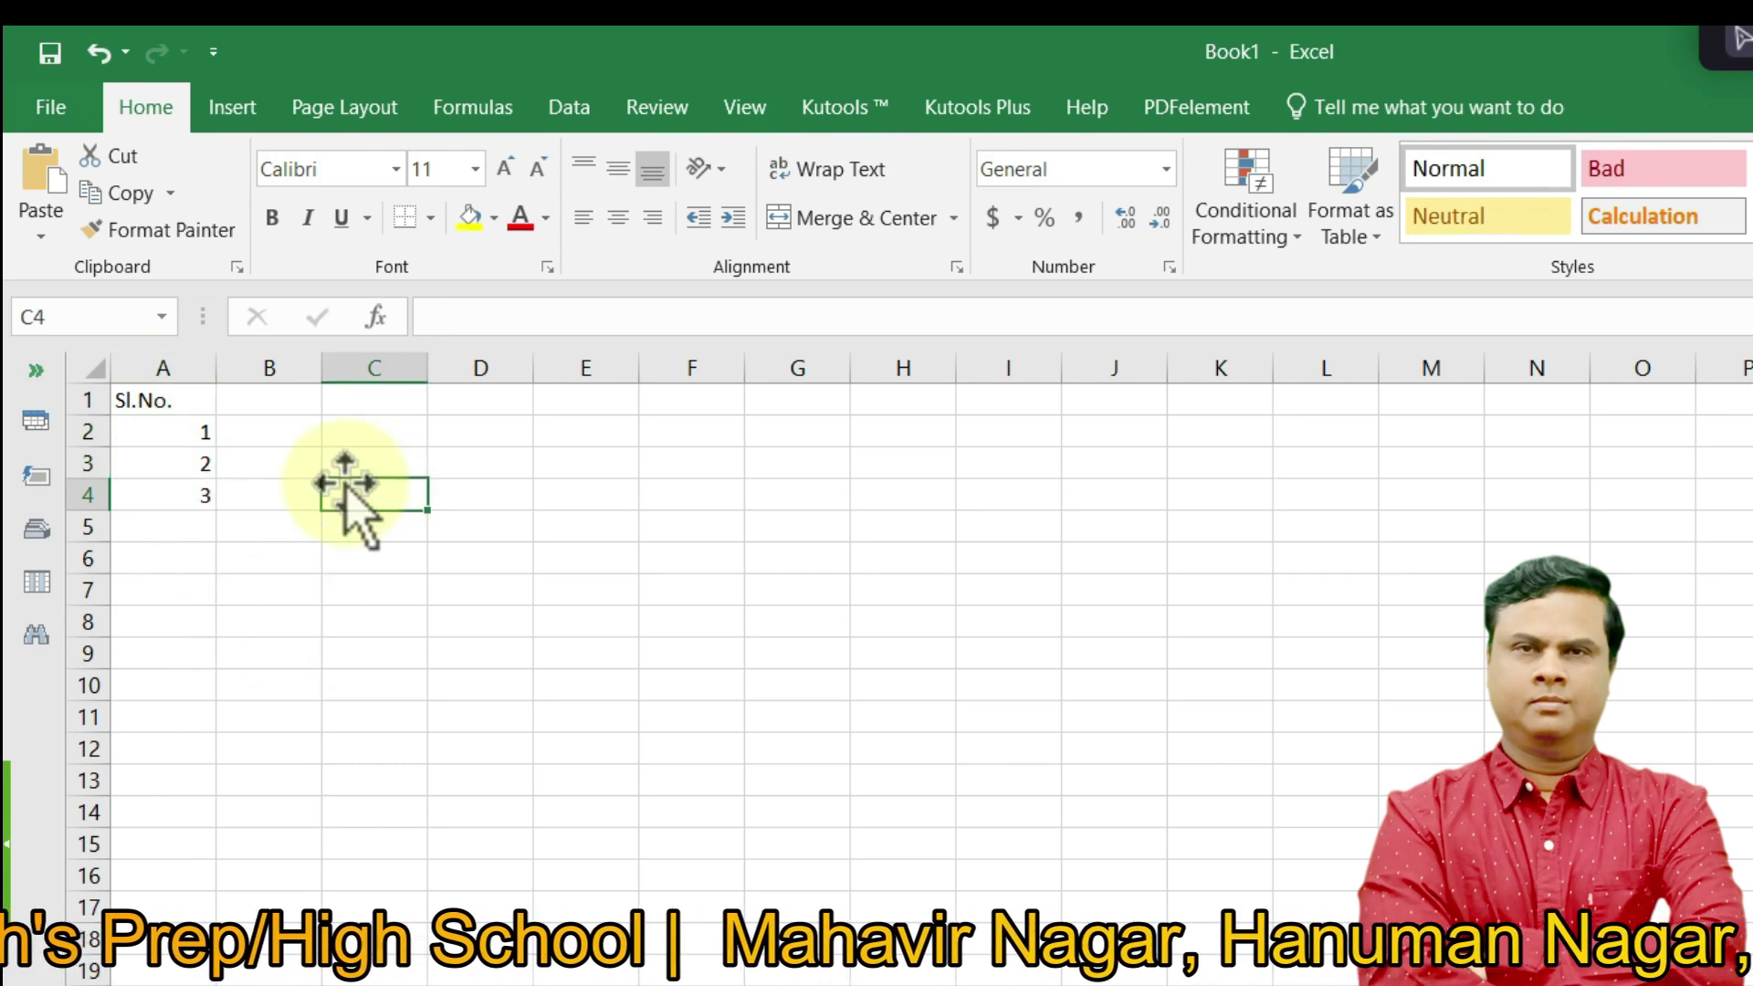
left_click(165, 427)
left_click_drag(164, 427, 164, 493)
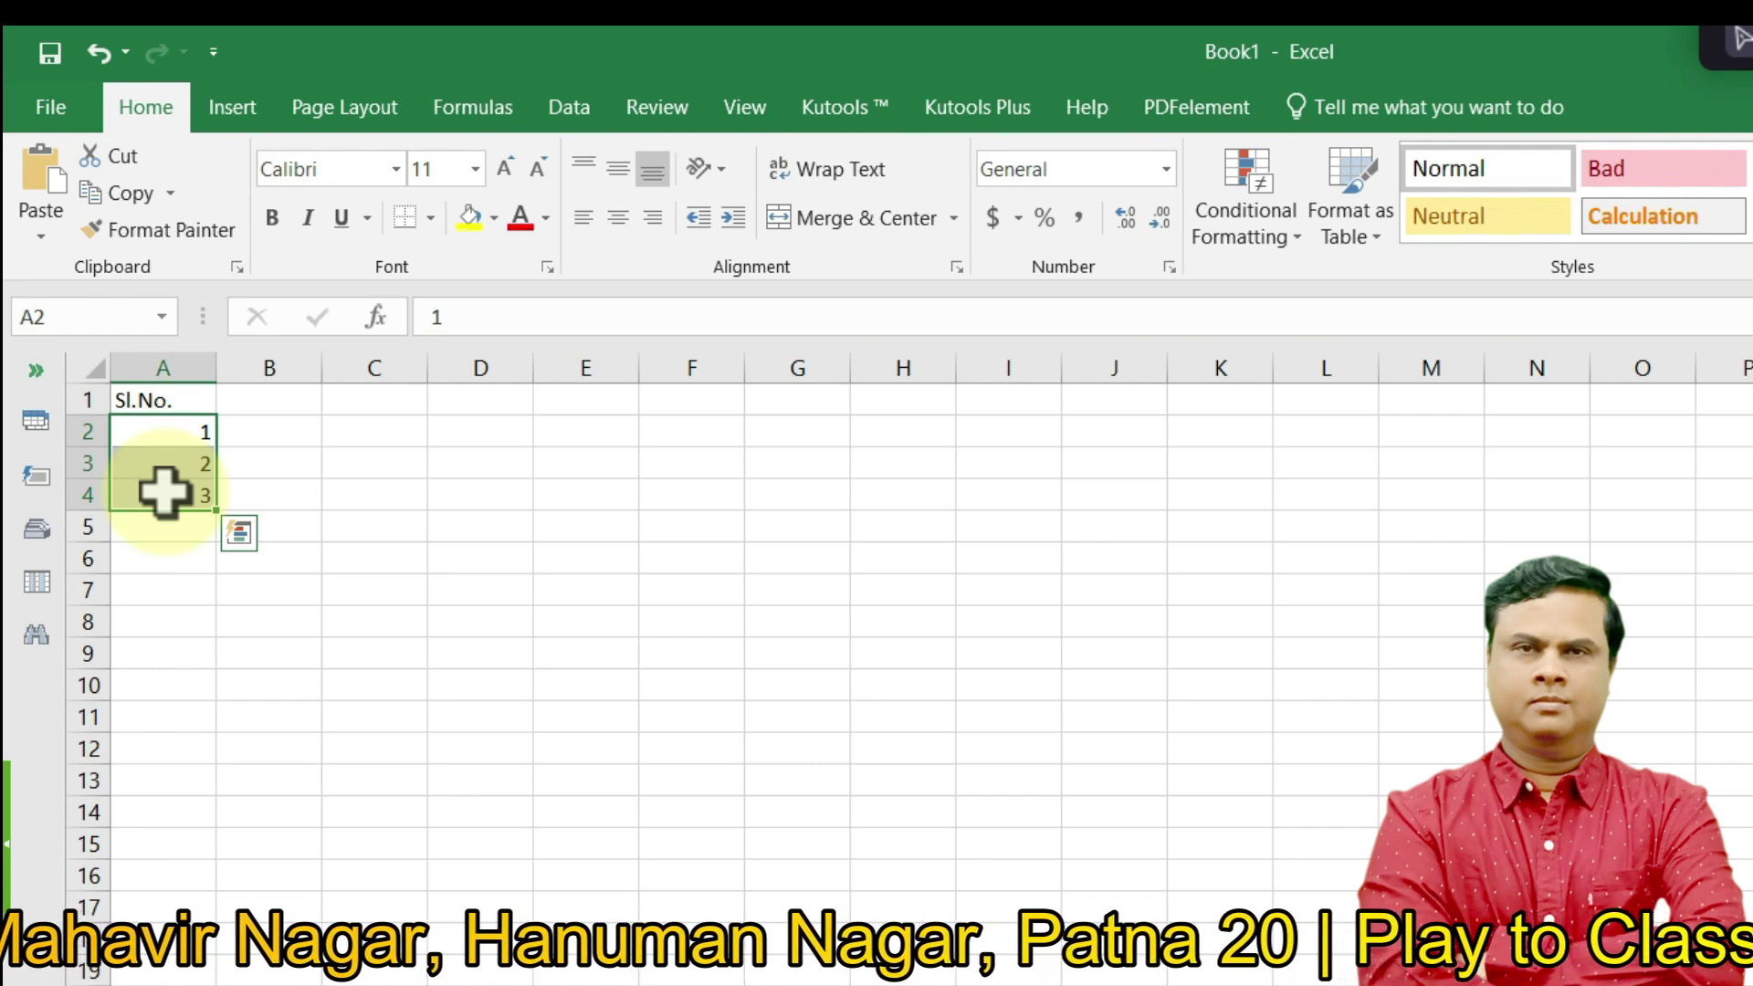
left_click(462, 589)
- Select A2:A4 and fill the serial numbers down to 20 in row 21
left_click(167, 437)
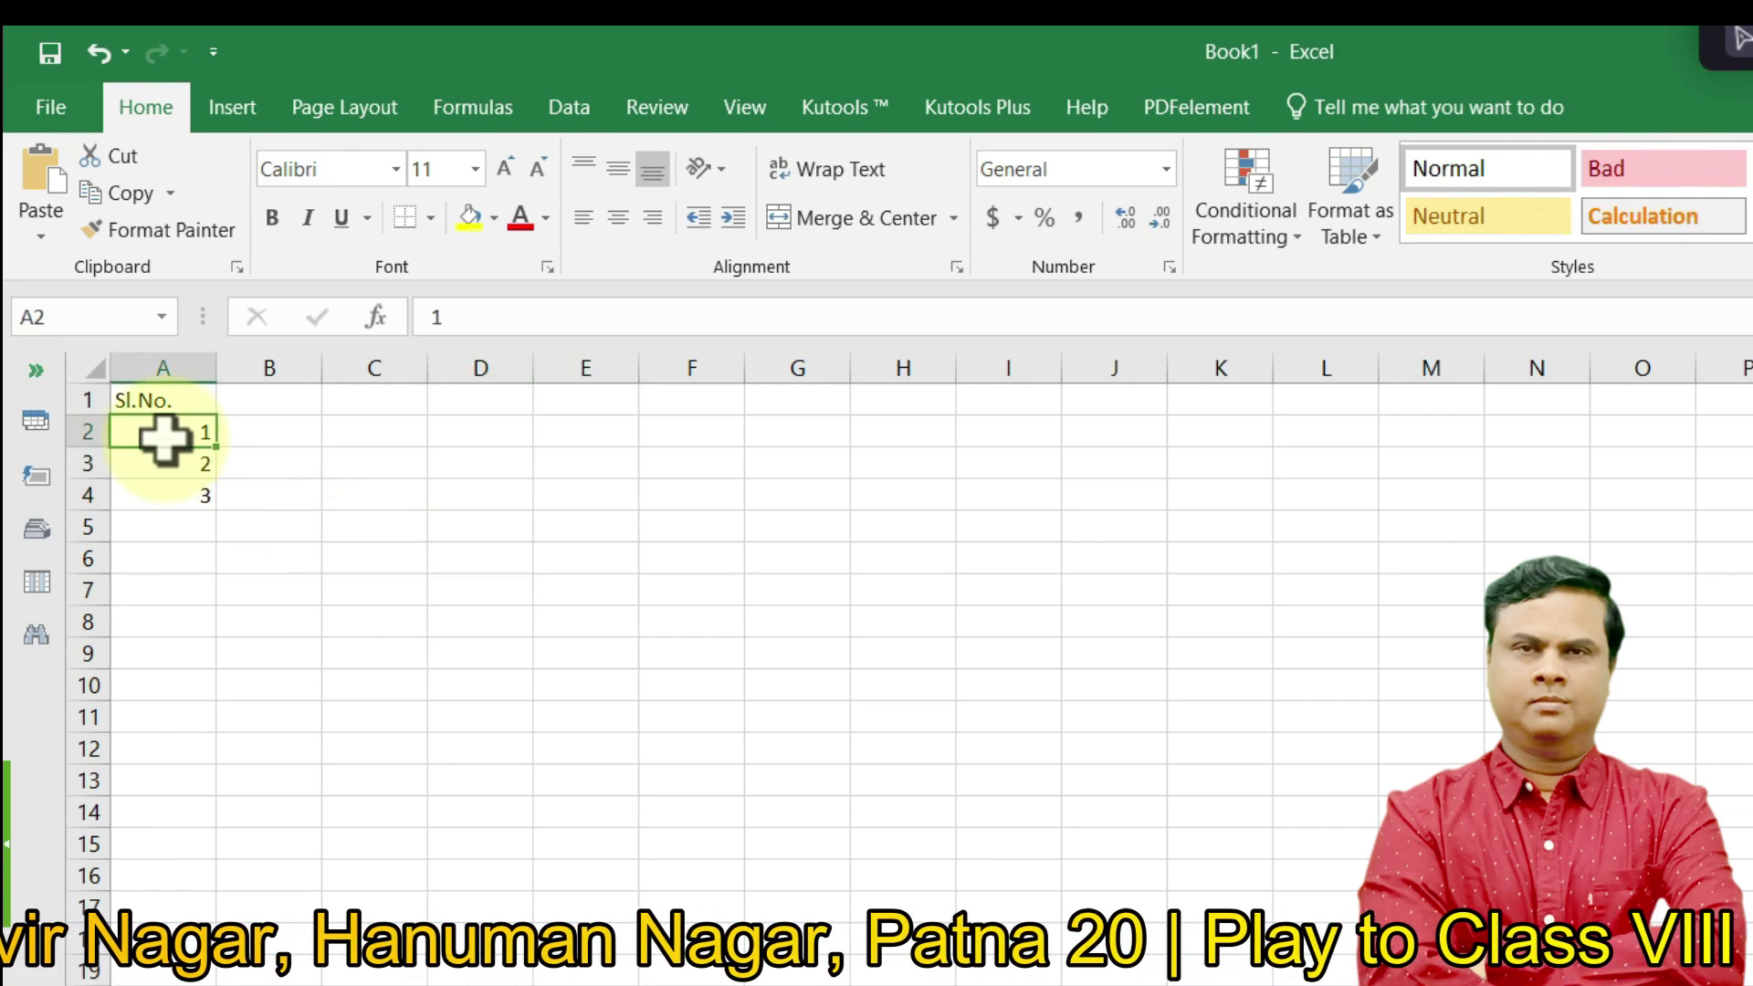
left_click_drag(165, 441, 164, 498)
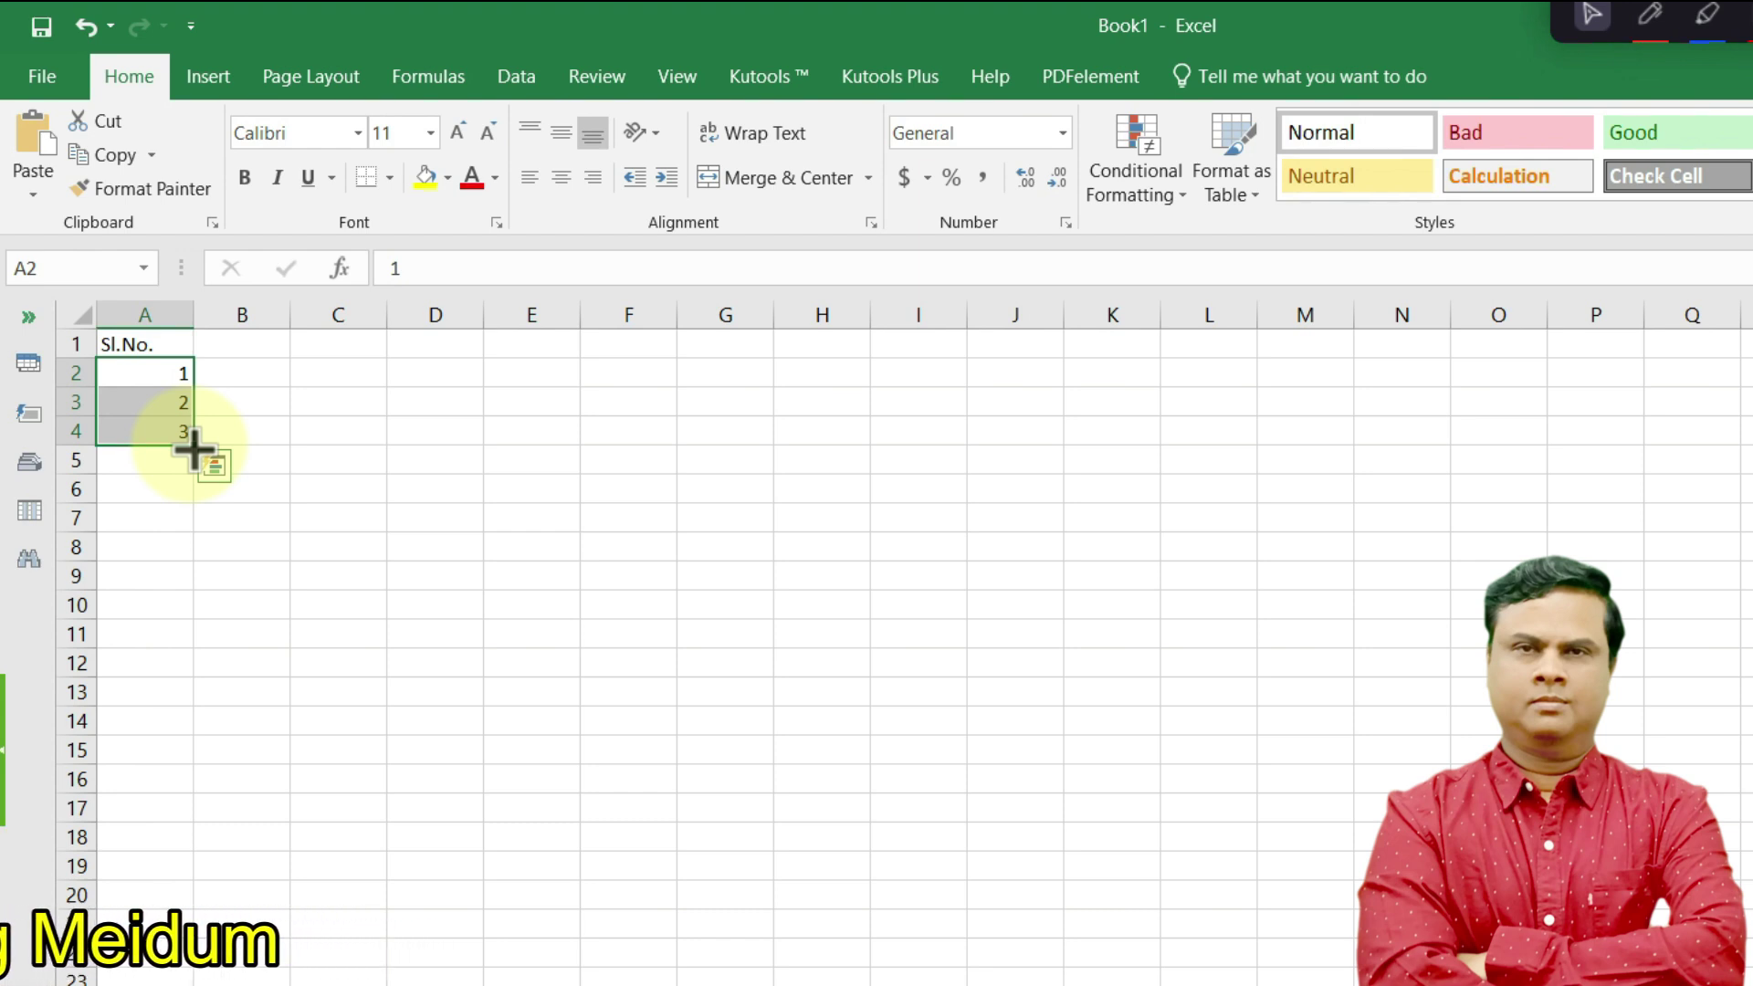
left_click_drag(194, 447, 192, 935)
left_click(346, 623)
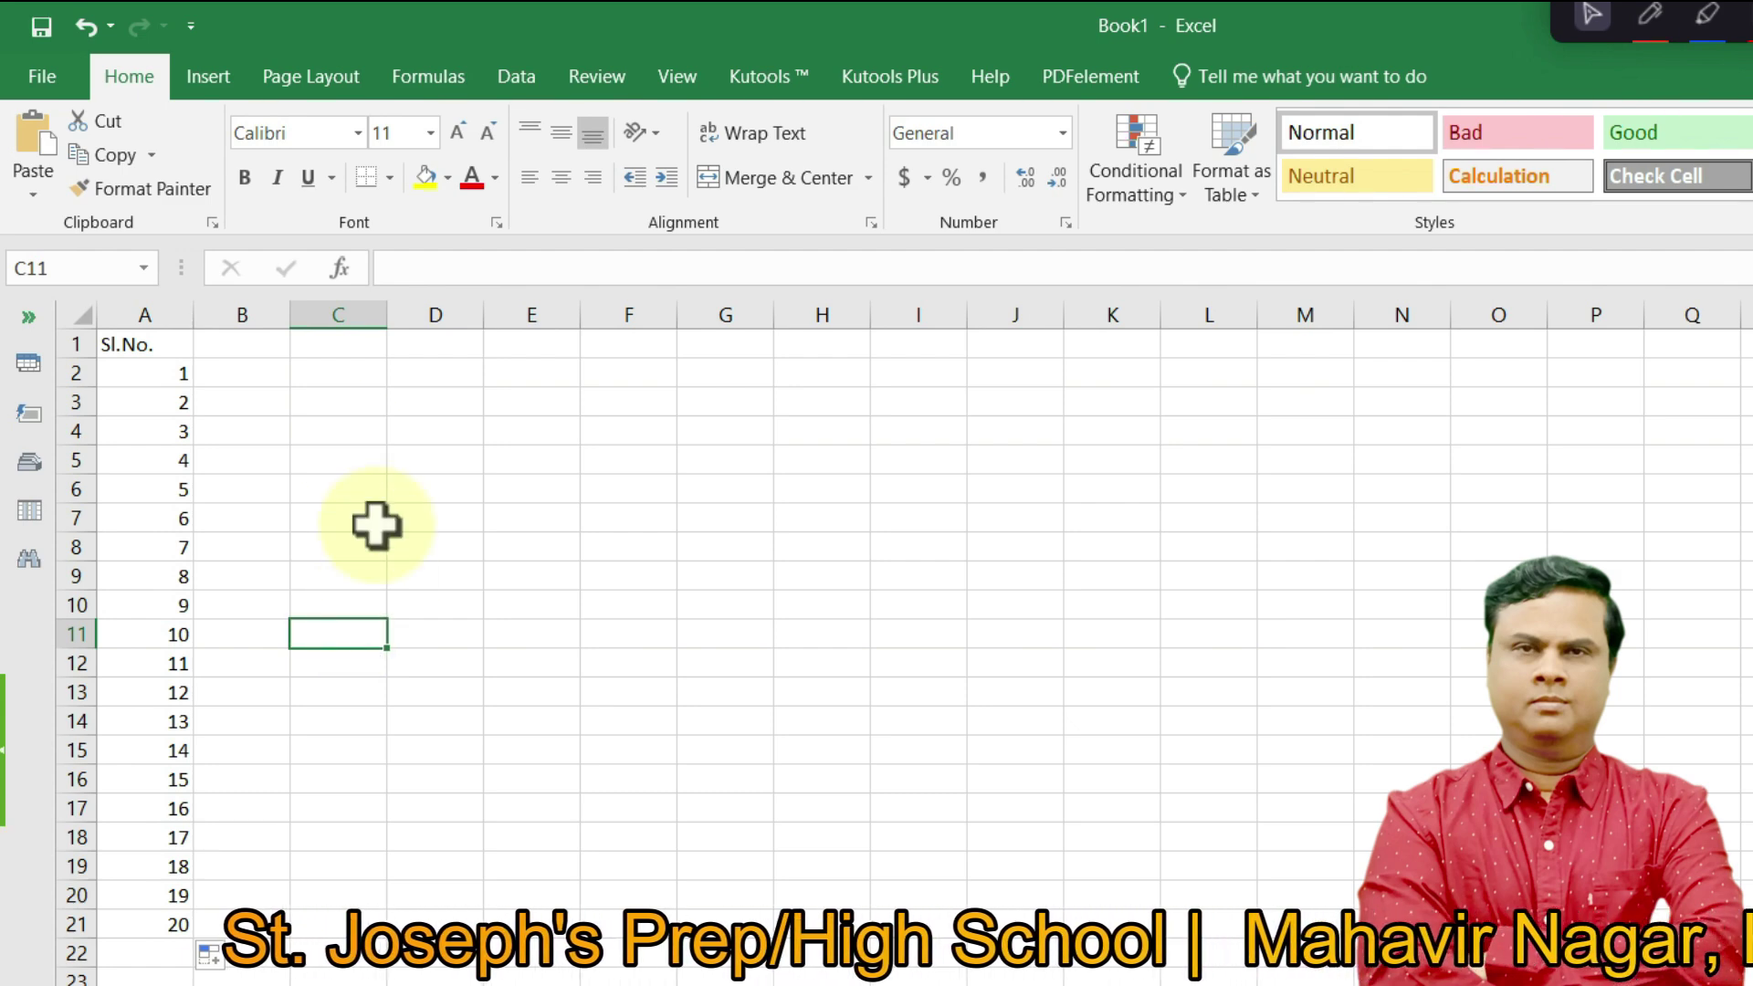
left_click(347, 402)
- Enter 5, 10, 15 in C2:C4 and fill the series down to 50 in C11
left_click(368, 371)
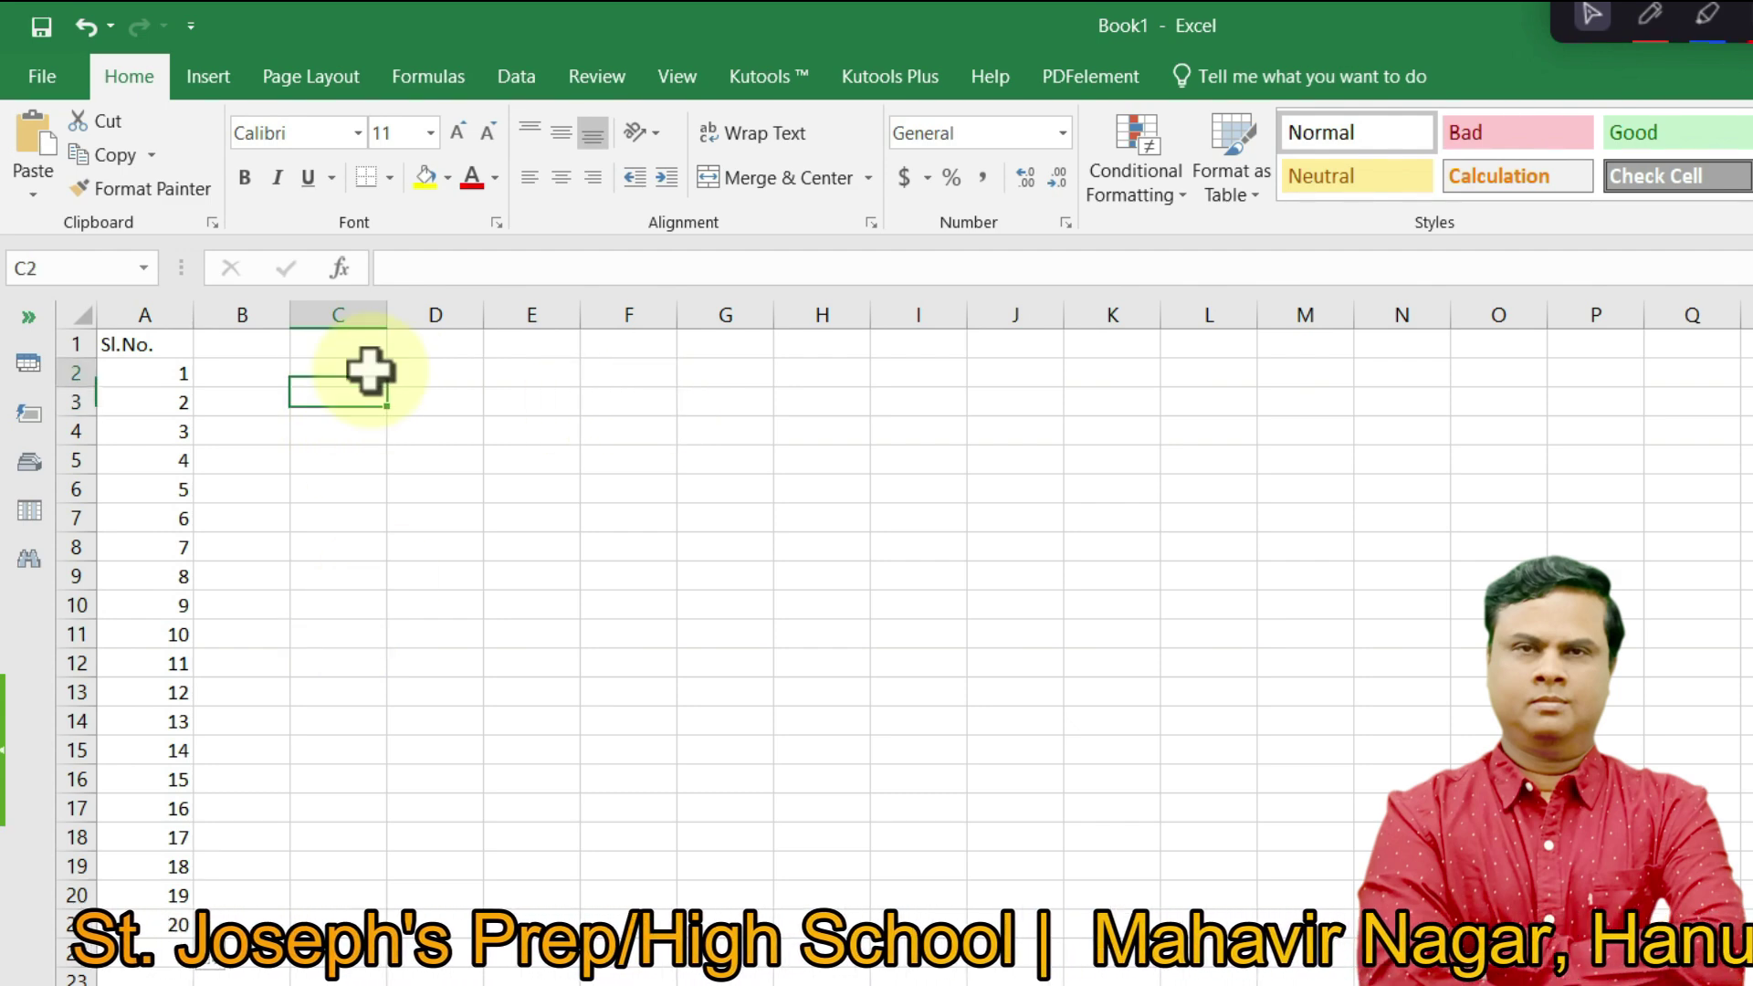
type("5")
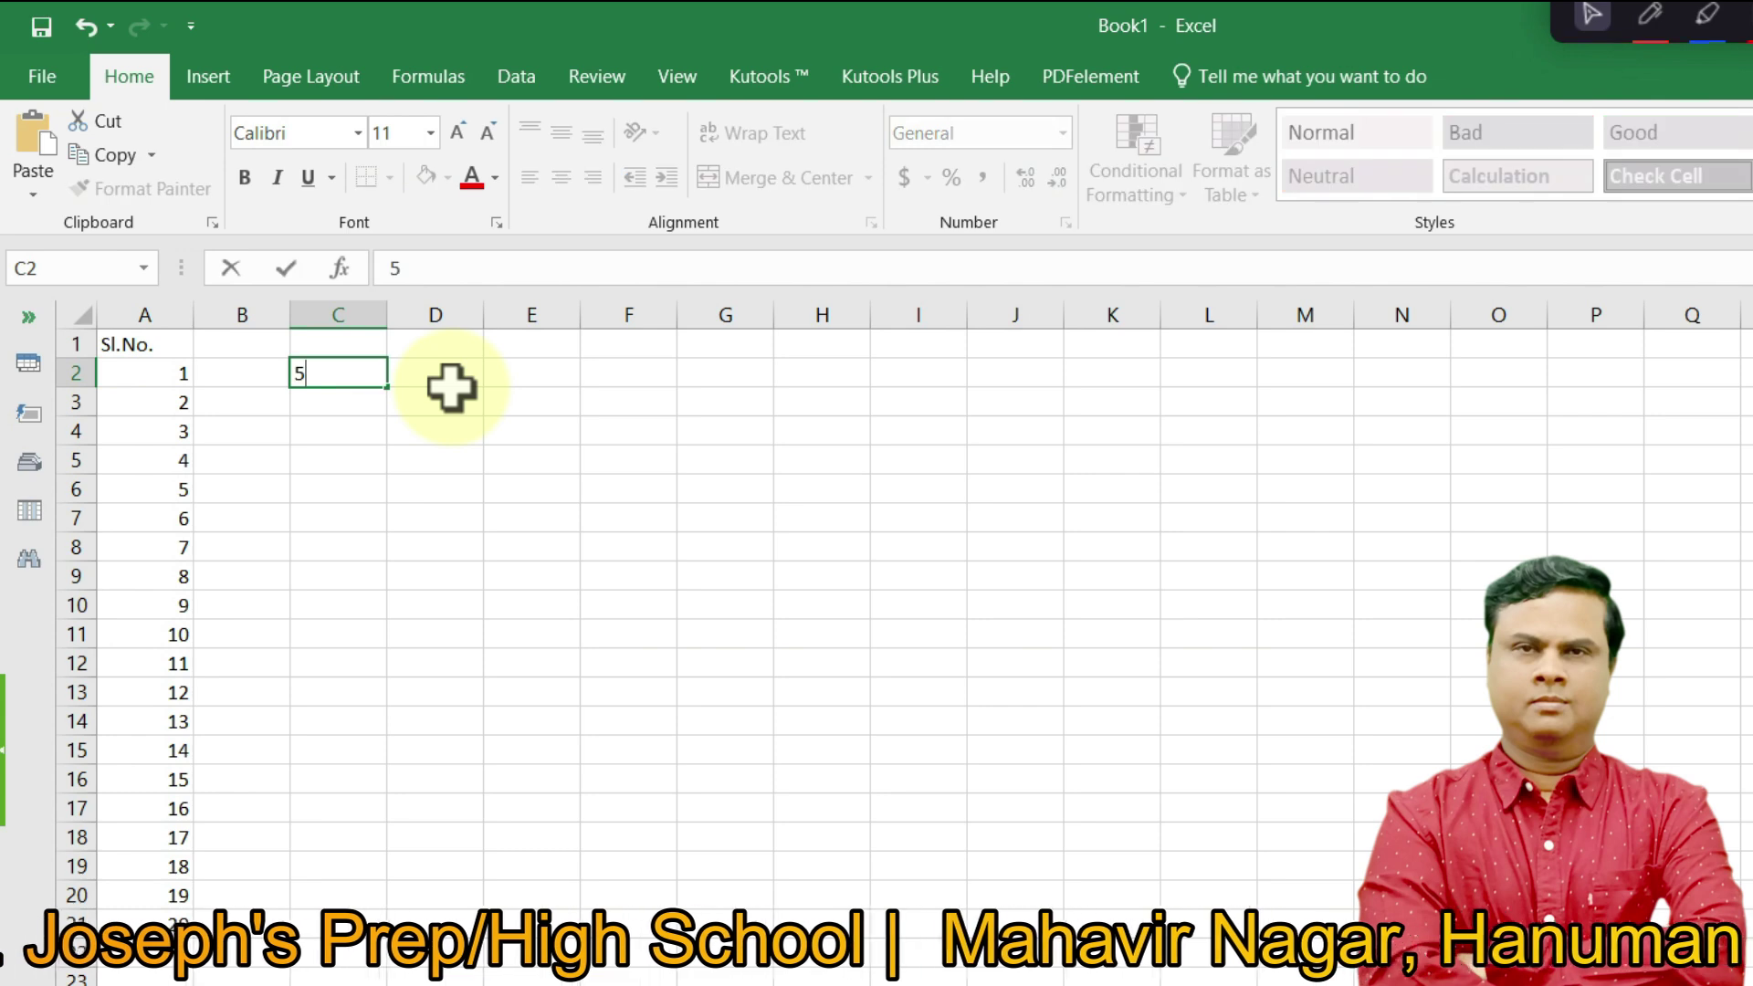
key("Return")
type("10")
key("Return")
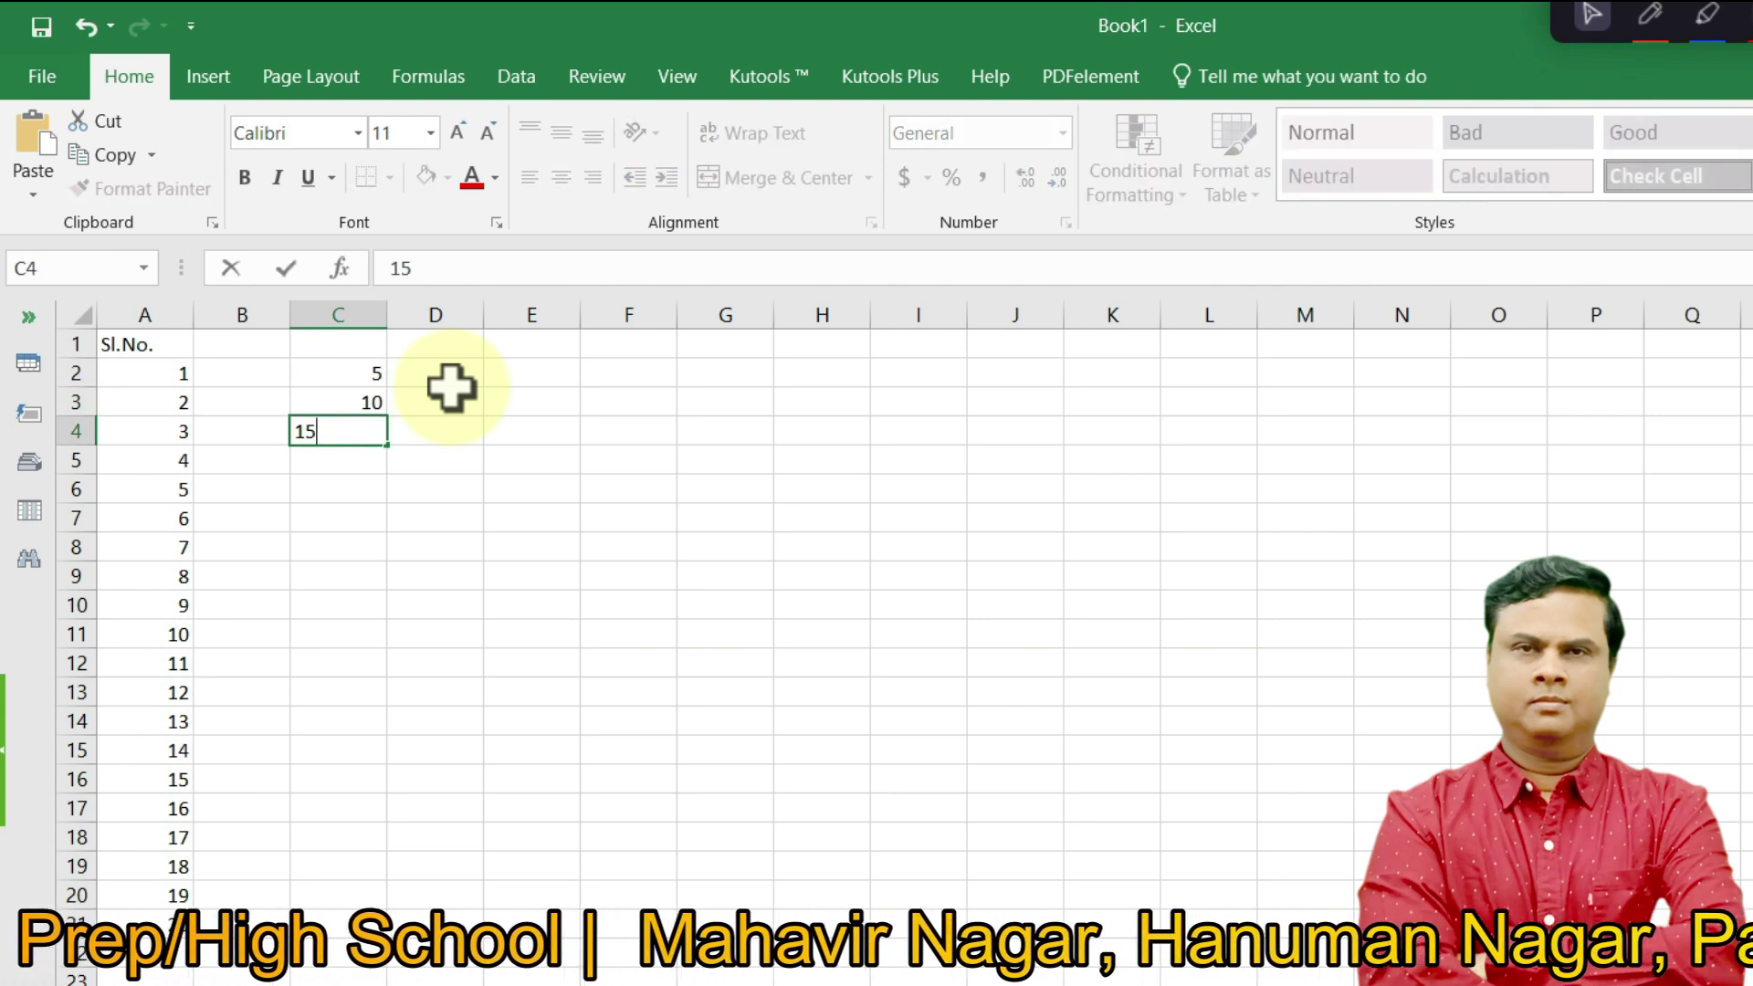
key("Return")
left_click(356, 370)
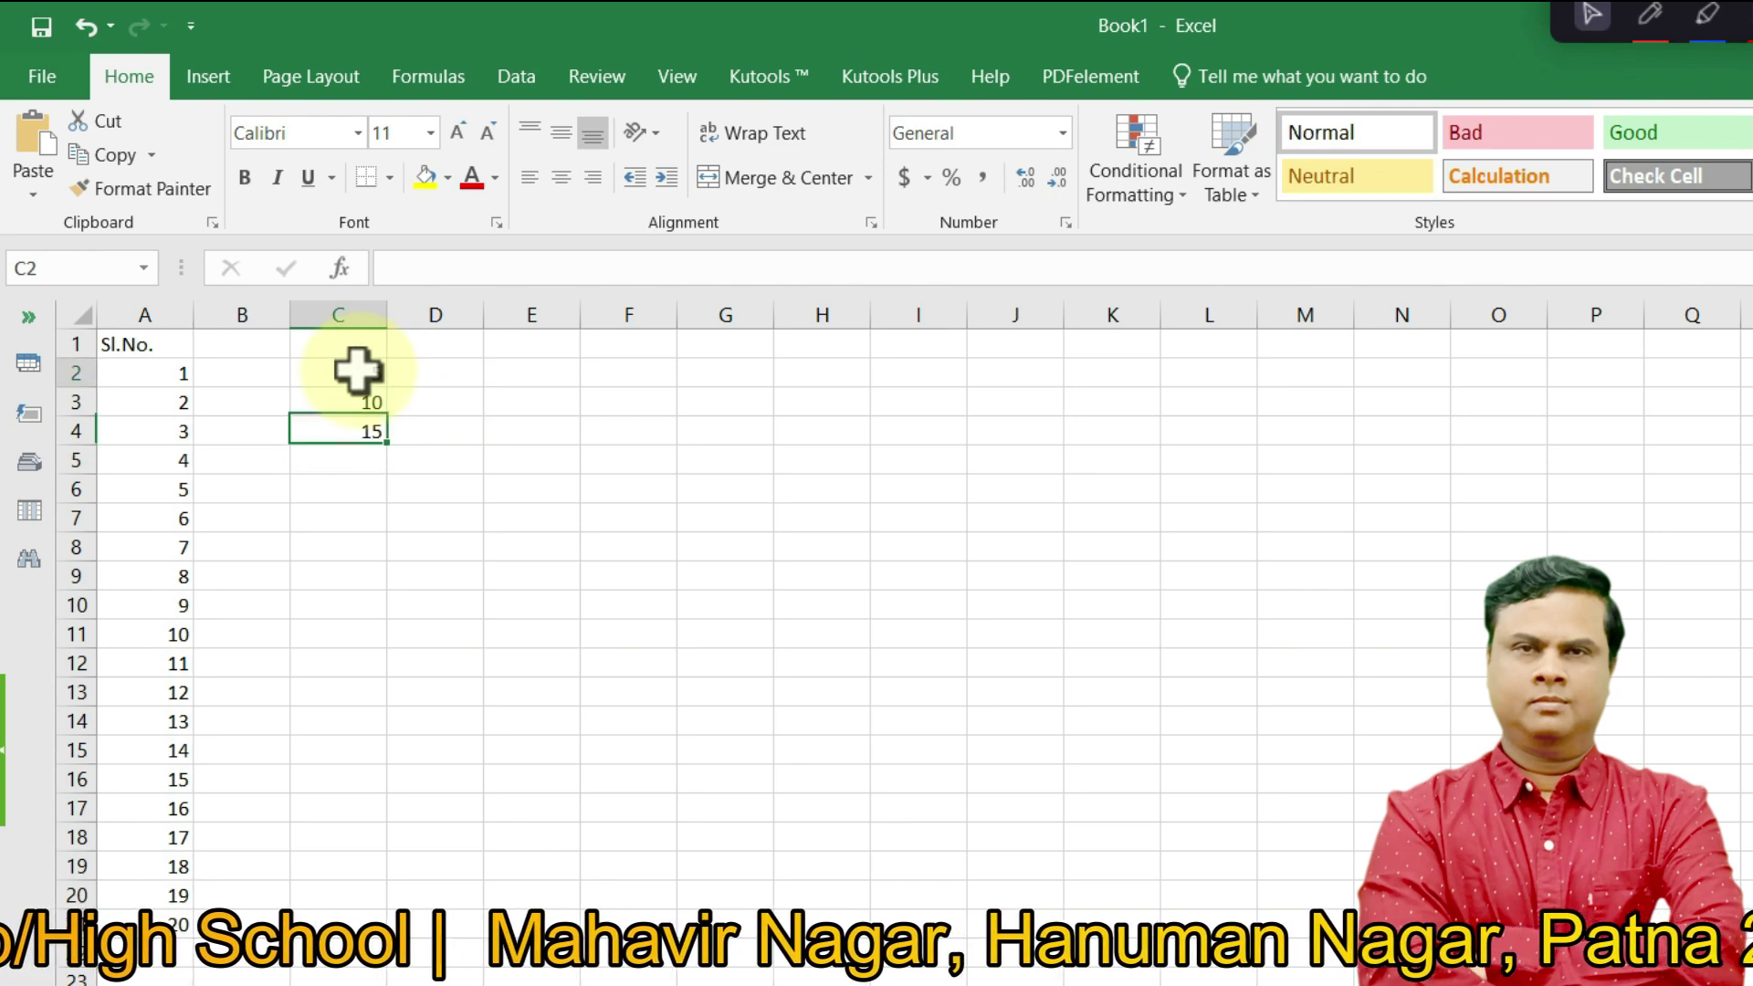
left_click_drag(357, 370, 392, 657)
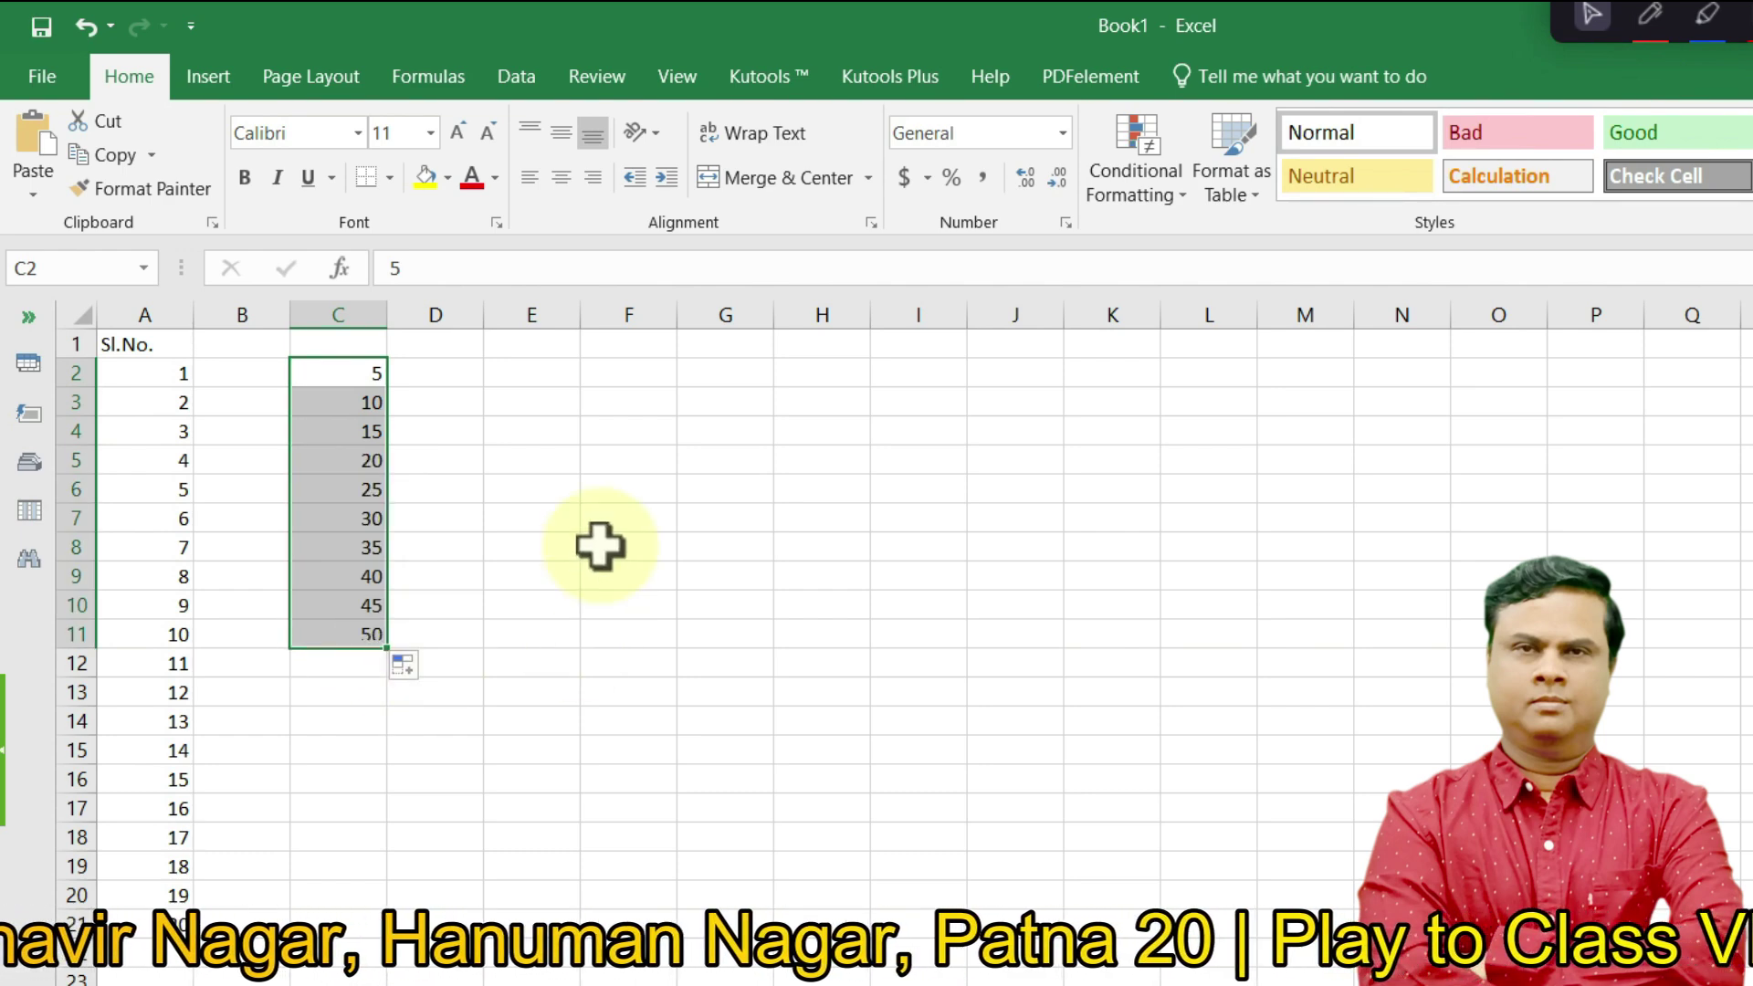
left_click(587, 482)
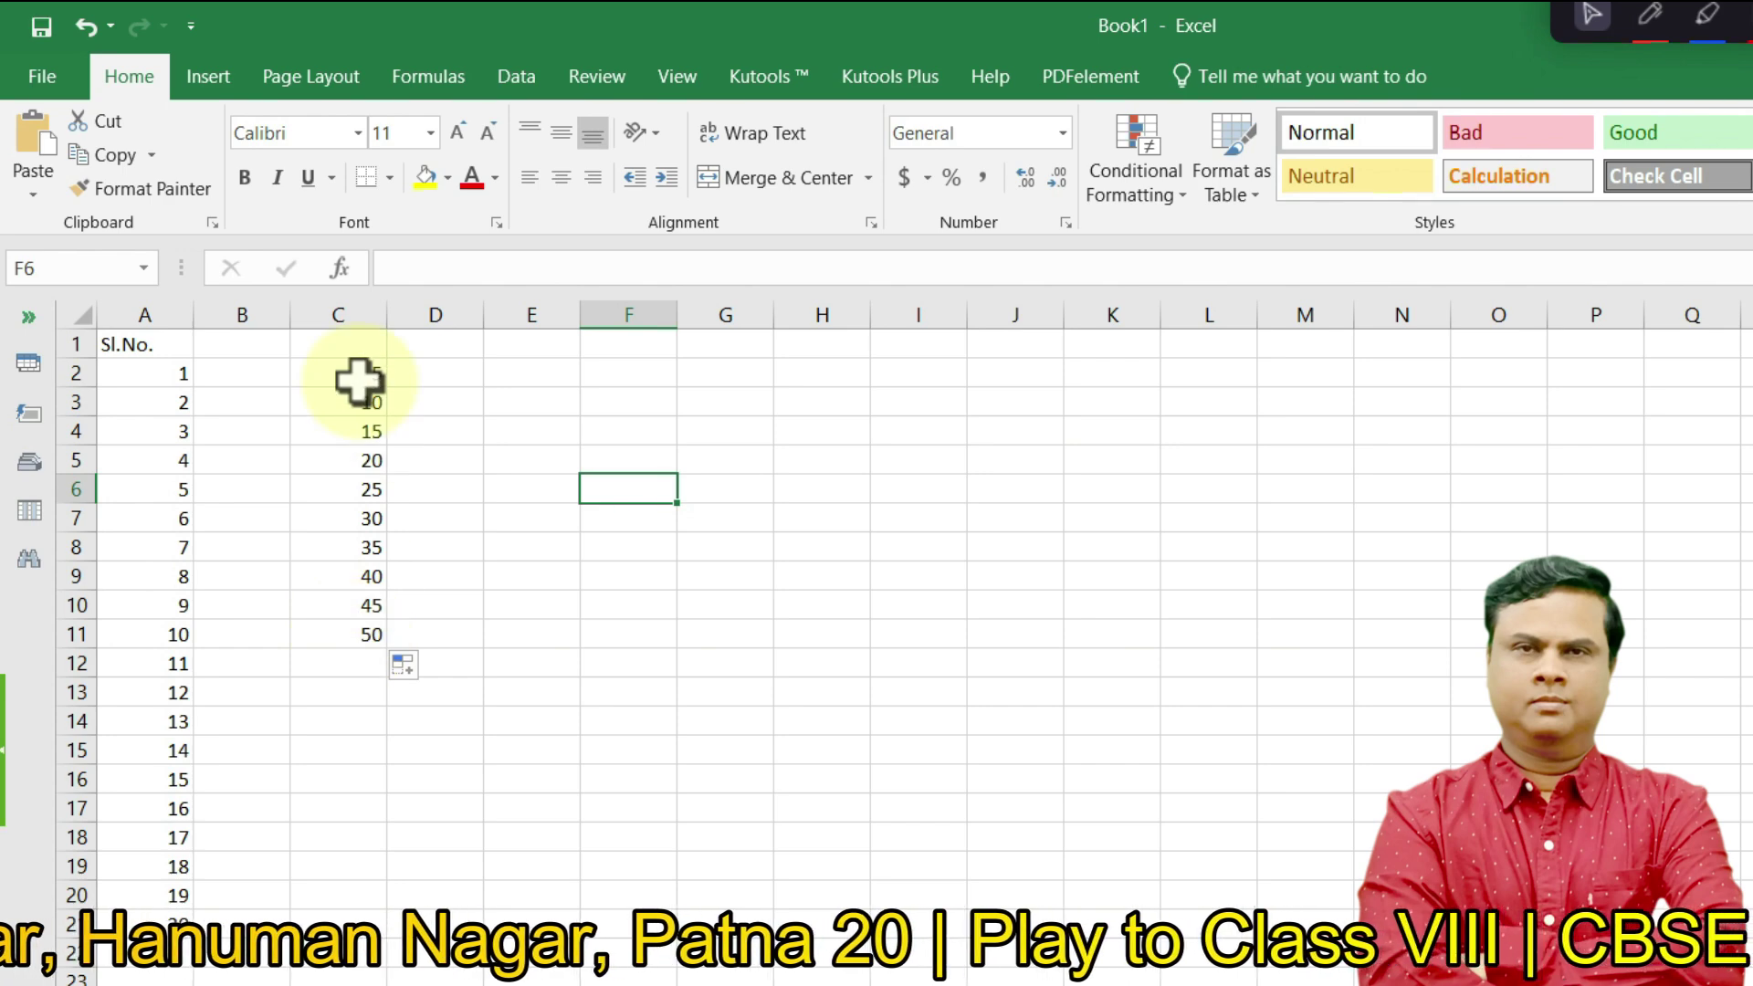
left_click(499, 380)
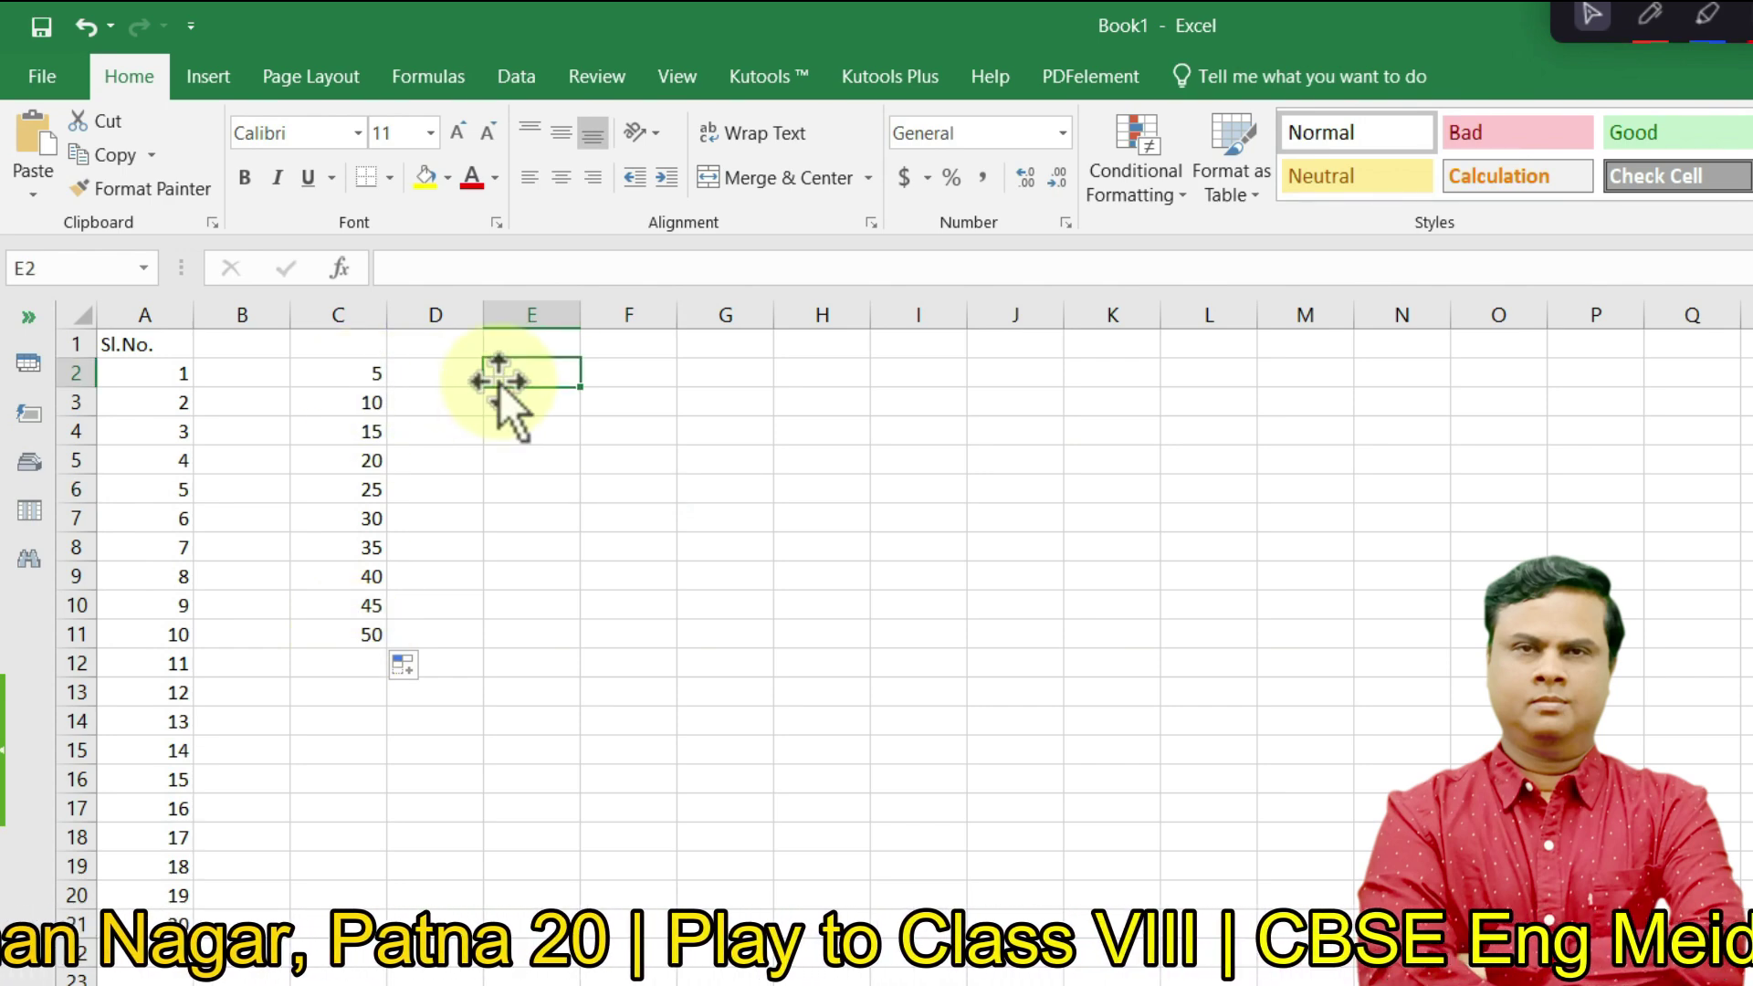
- Enter Jan and Feb in E2:E3 and AutoFill the months down to Dec in E13
type("Jan")
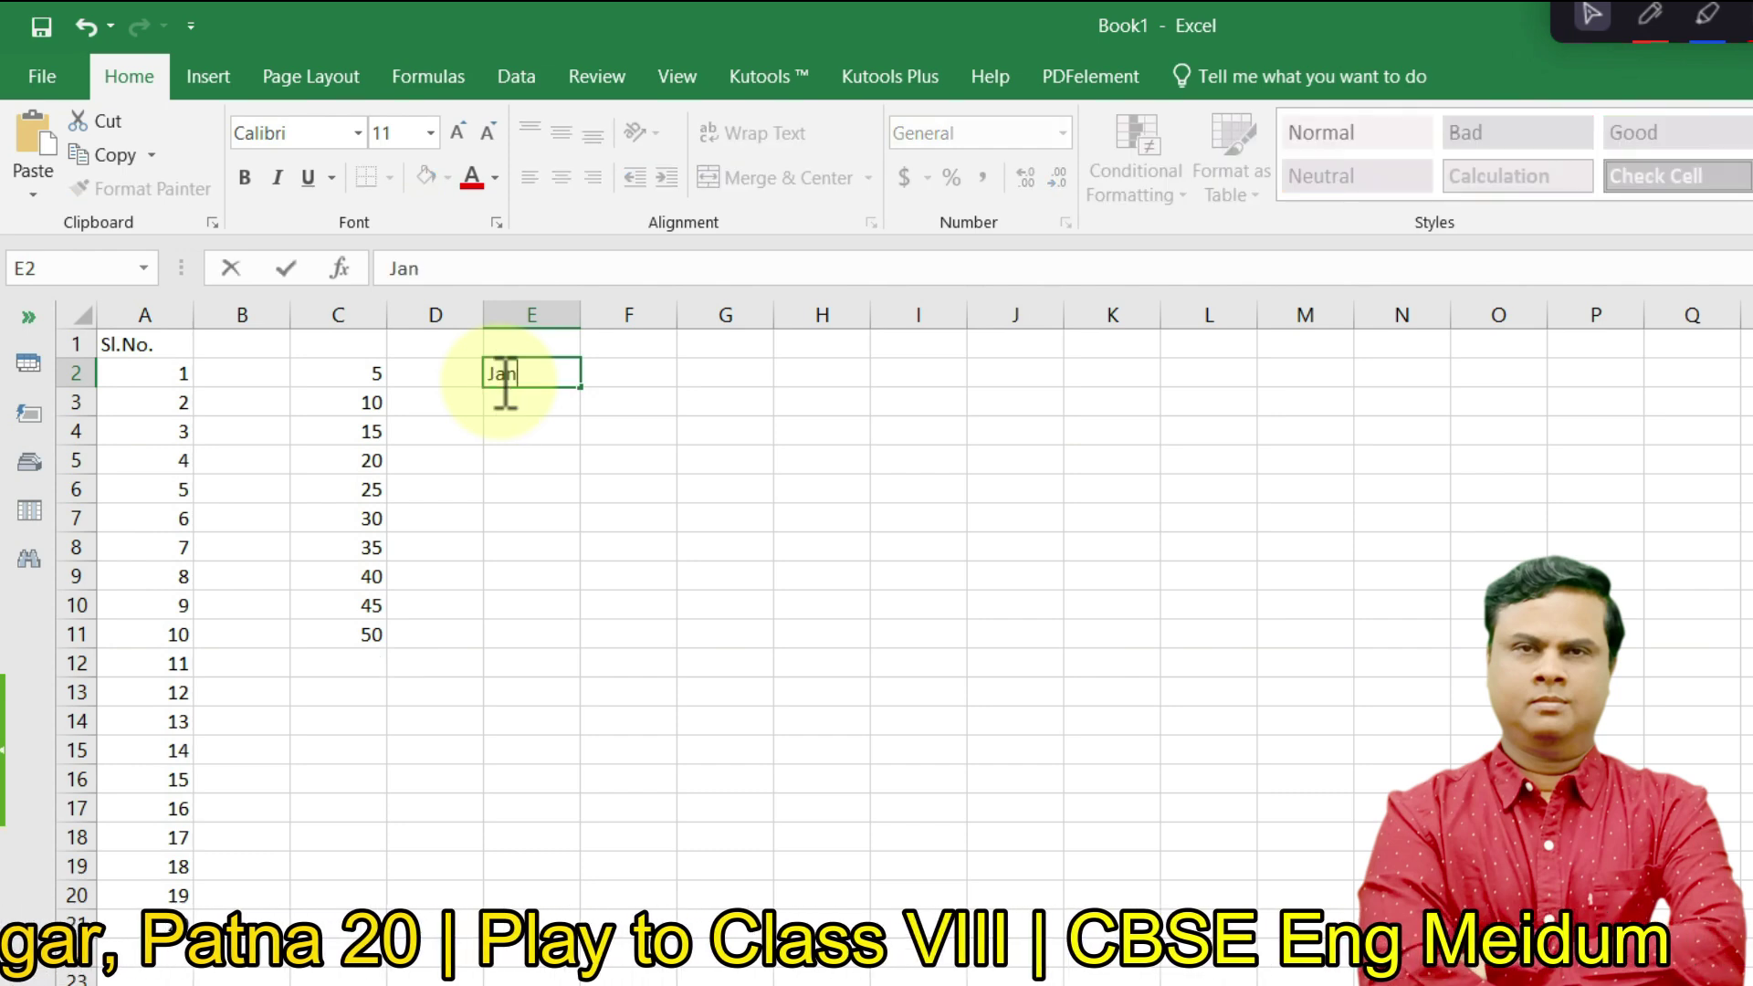
key("Return")
type("\\")
key("BackSpace")
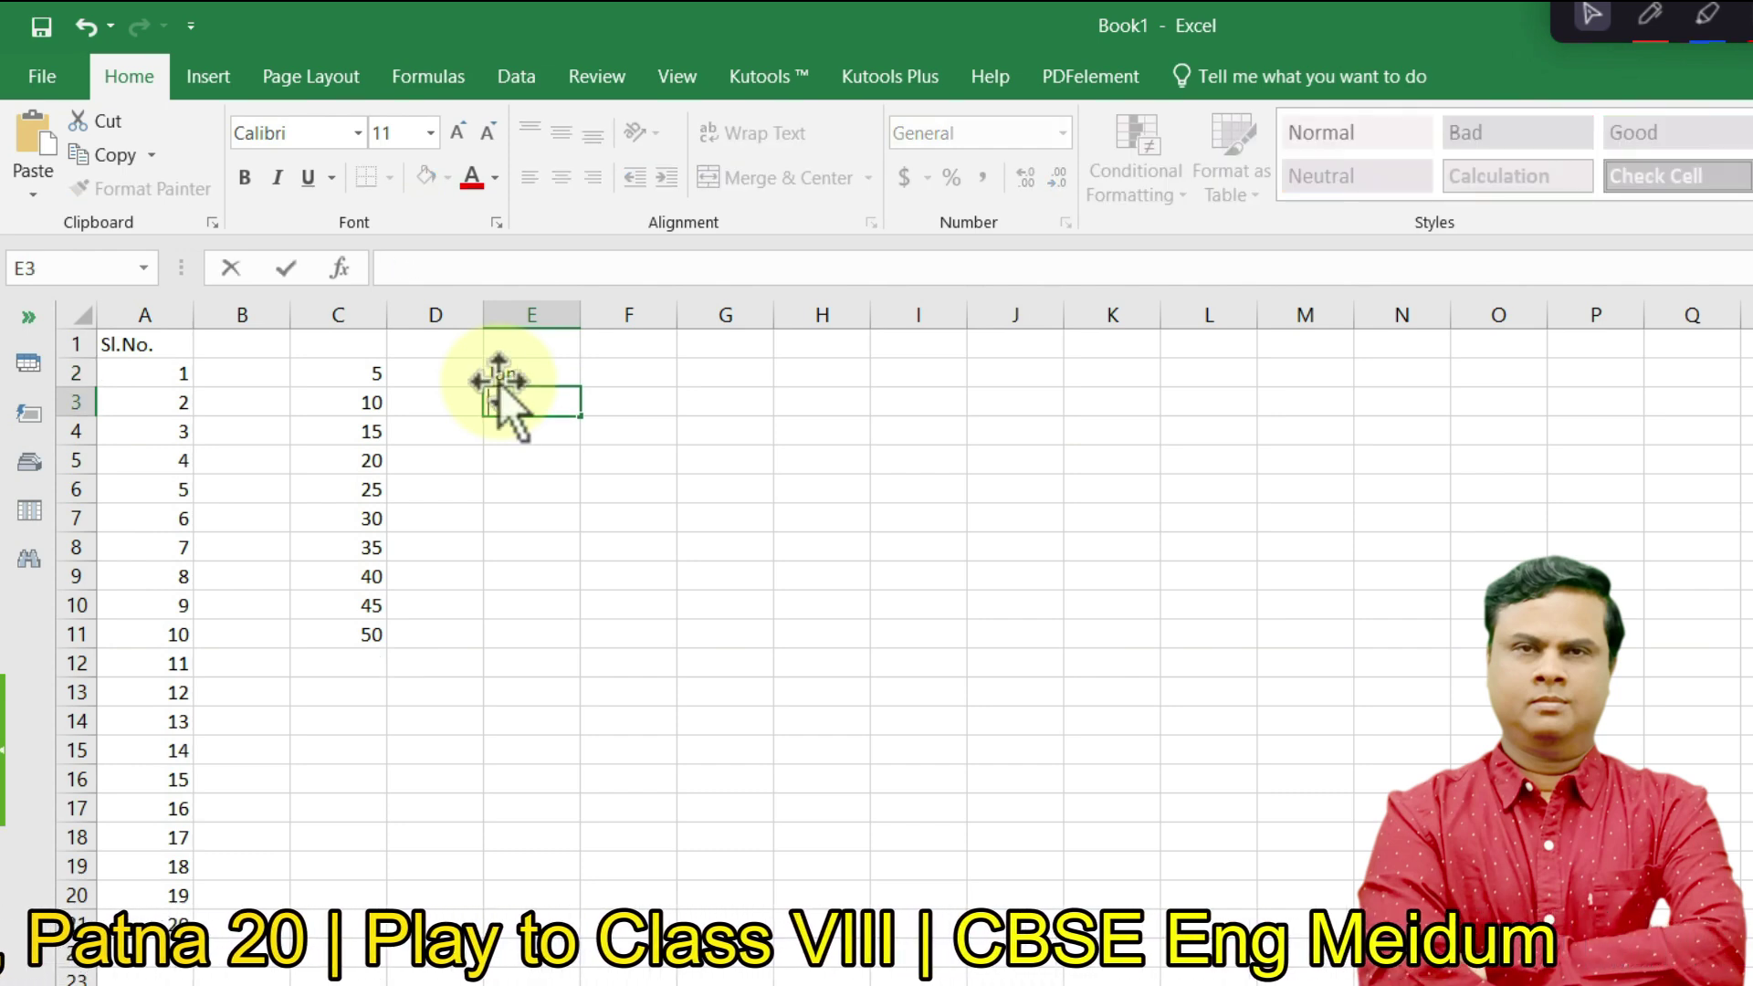
type("Feb")
key("Return")
type("]")
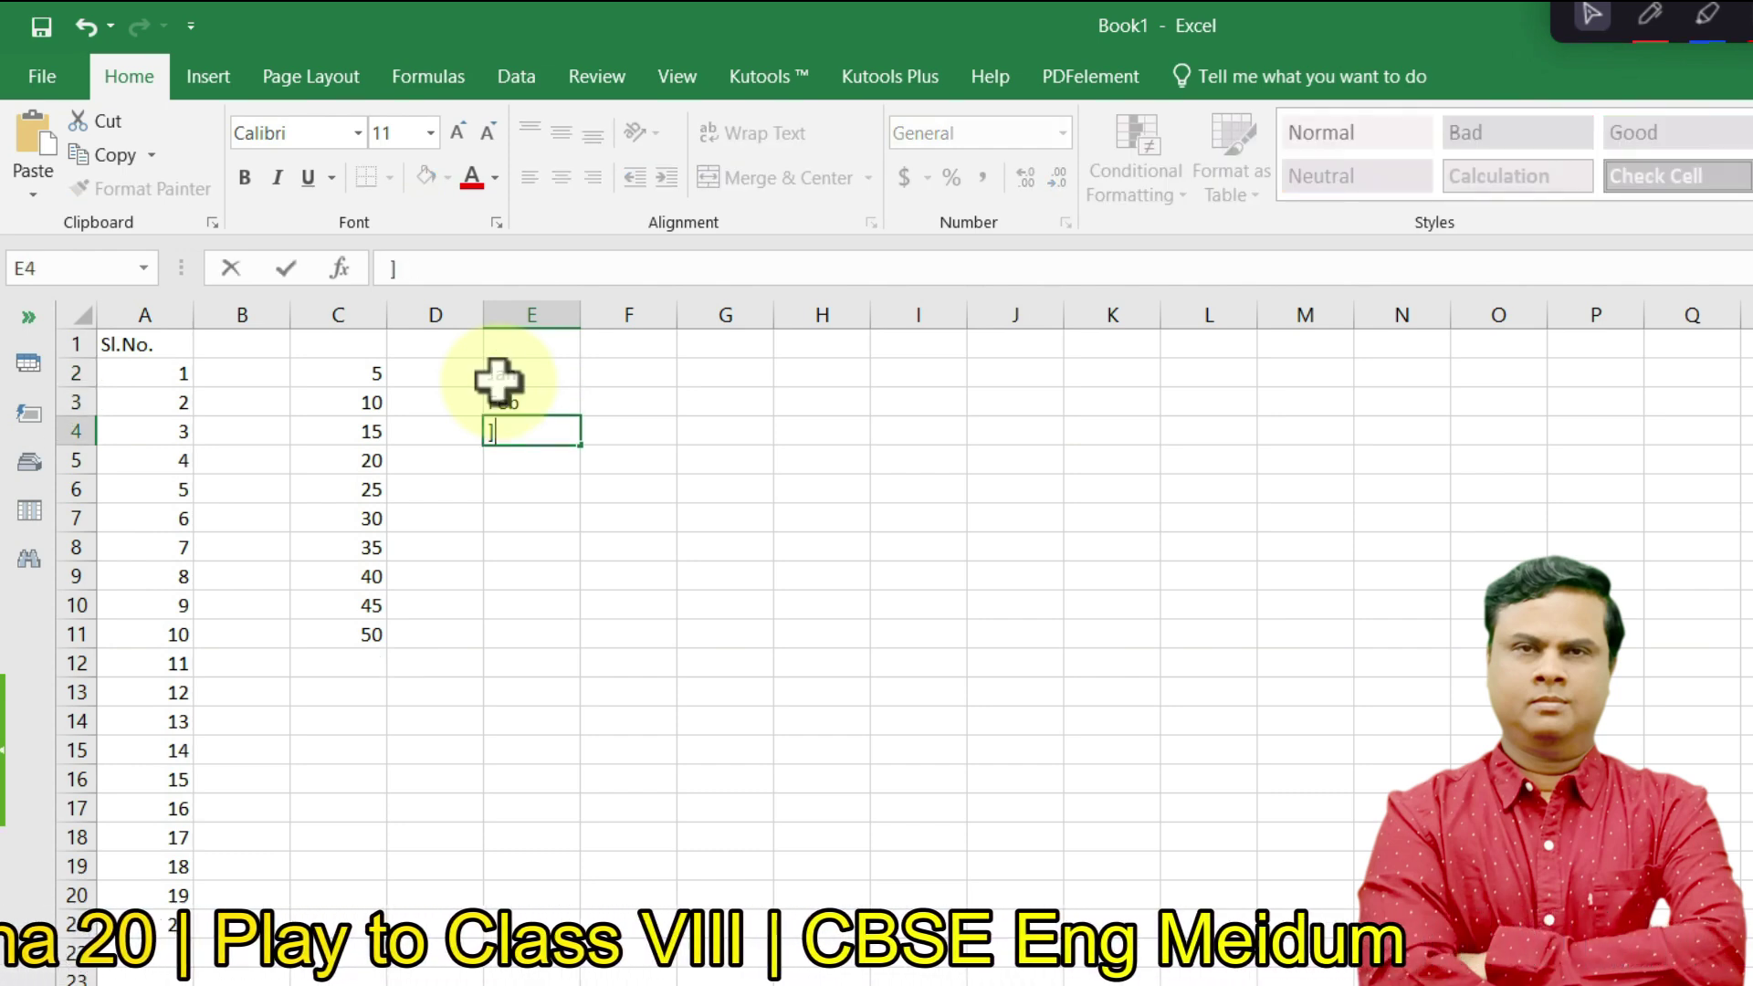
left_click(687, 545)
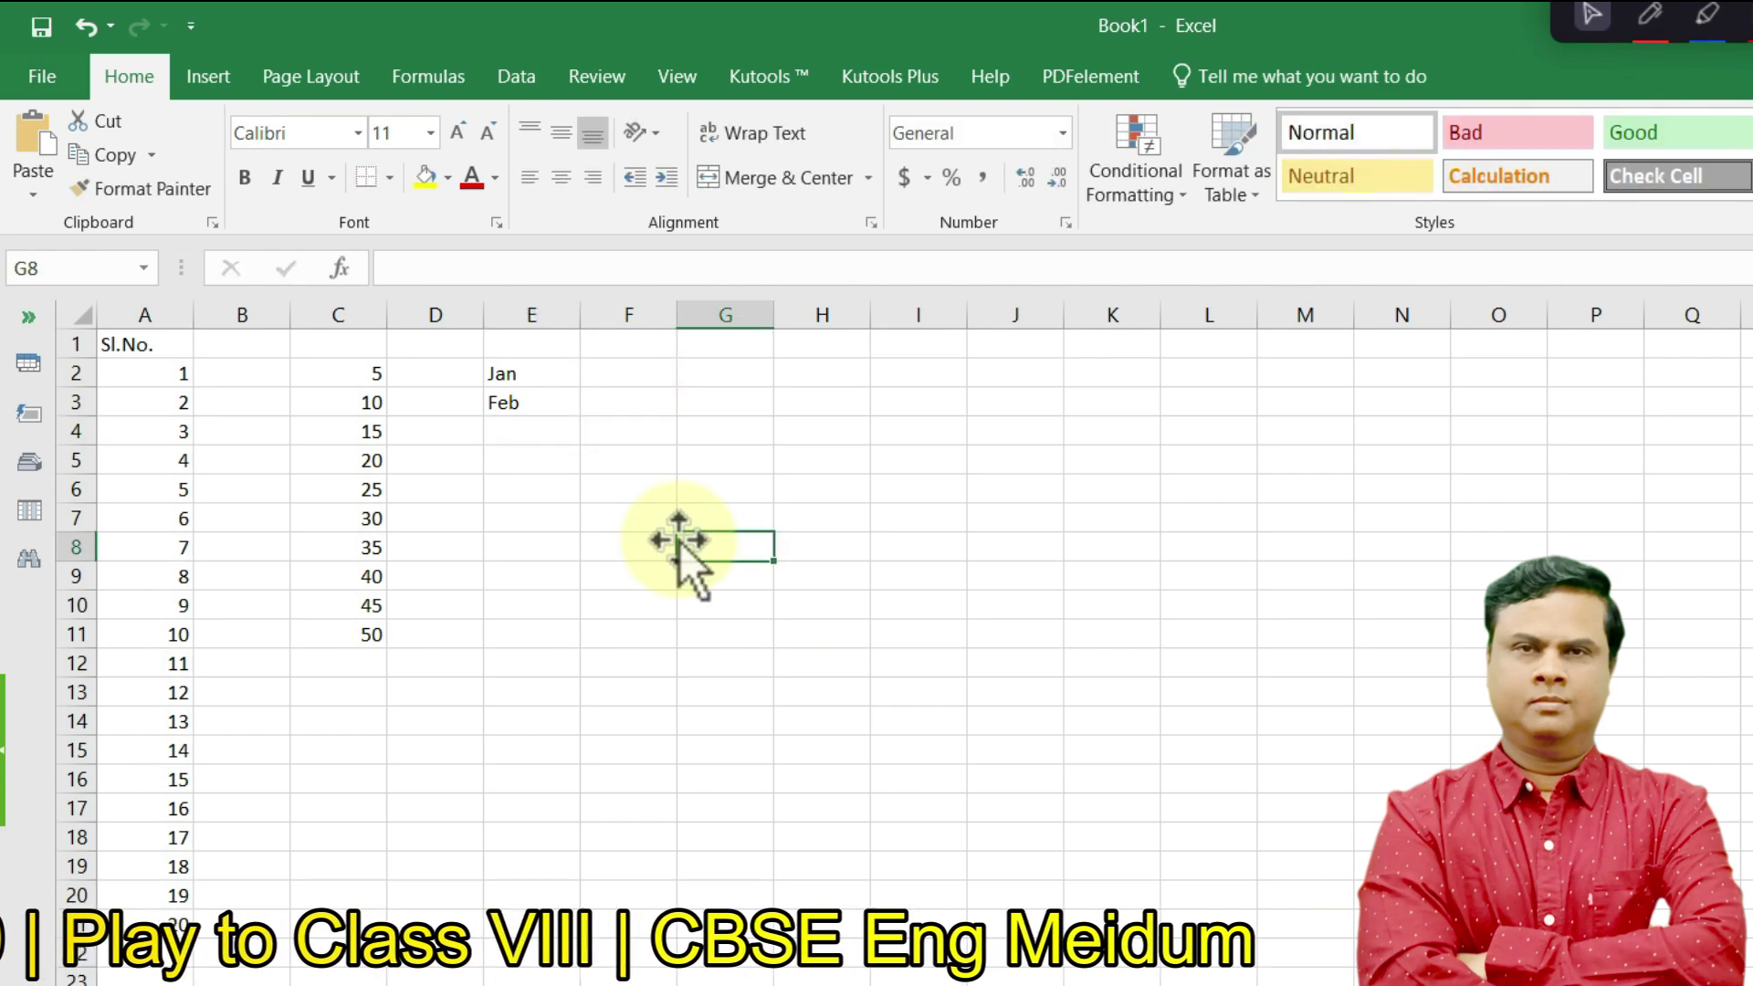
left_click_drag(516, 375, 525, 392)
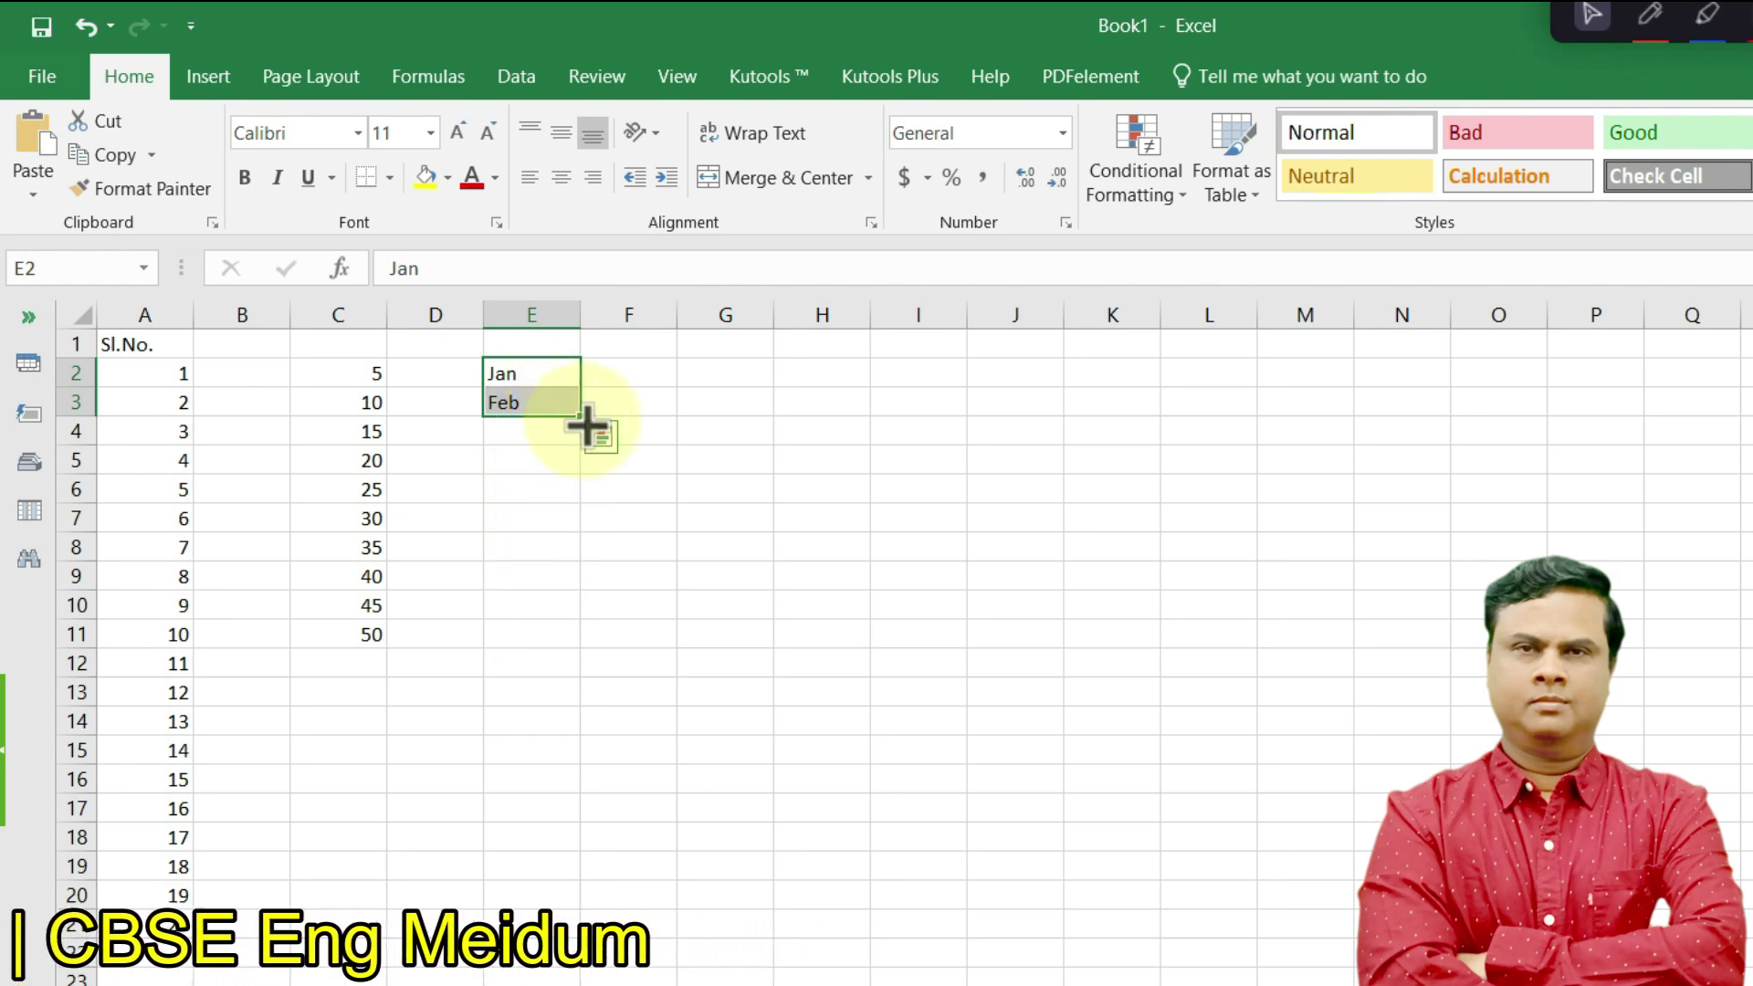
left_click_drag(584, 420, 585, 703)
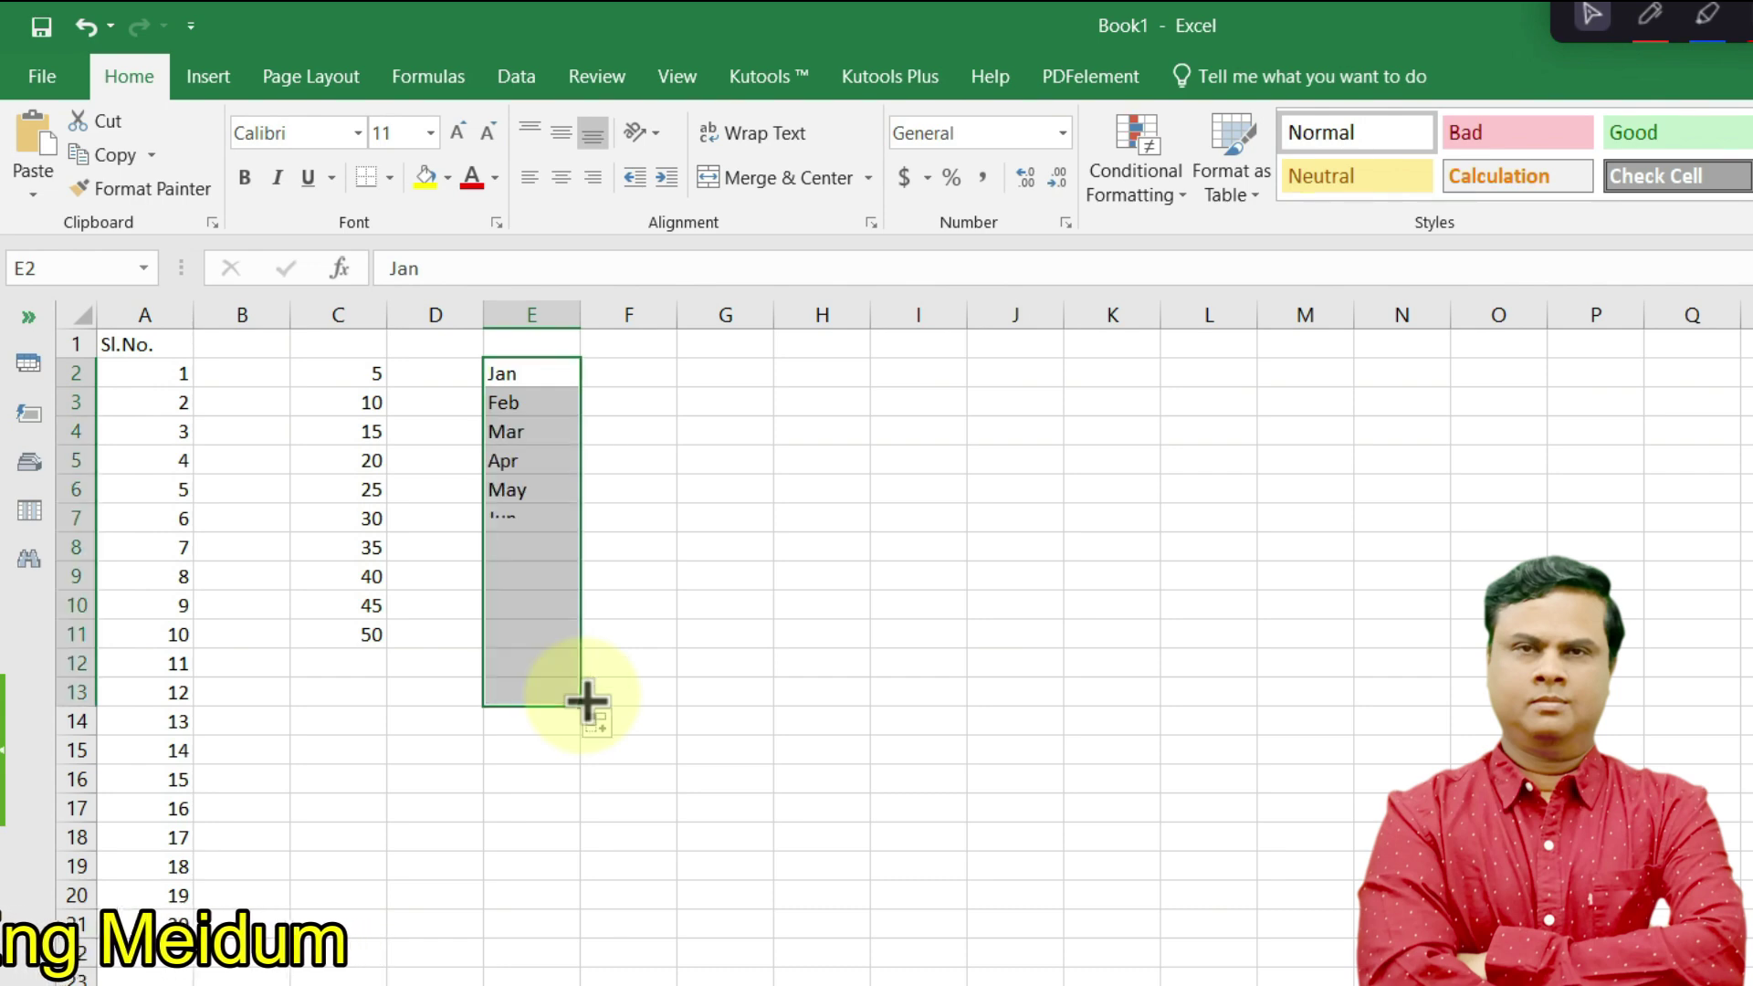
left_click(874, 546)
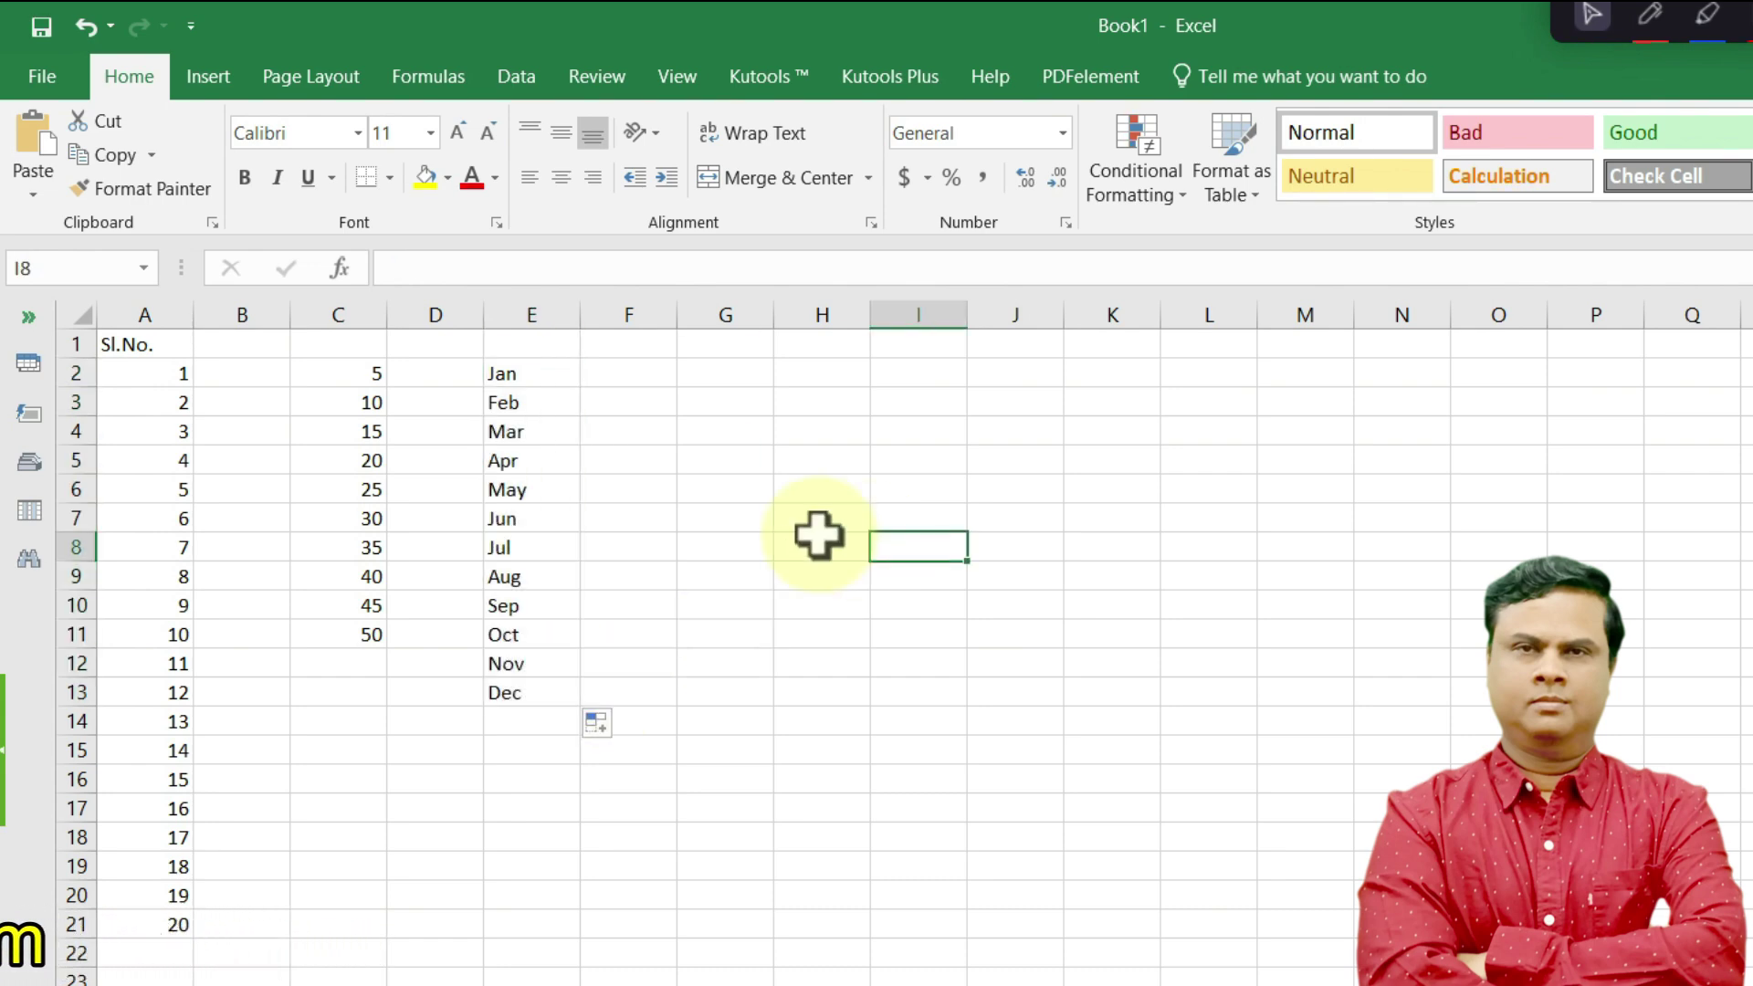
- Enter January and February in G2:G3 and fill down to December in G13
left_click(715, 363)
type("January")
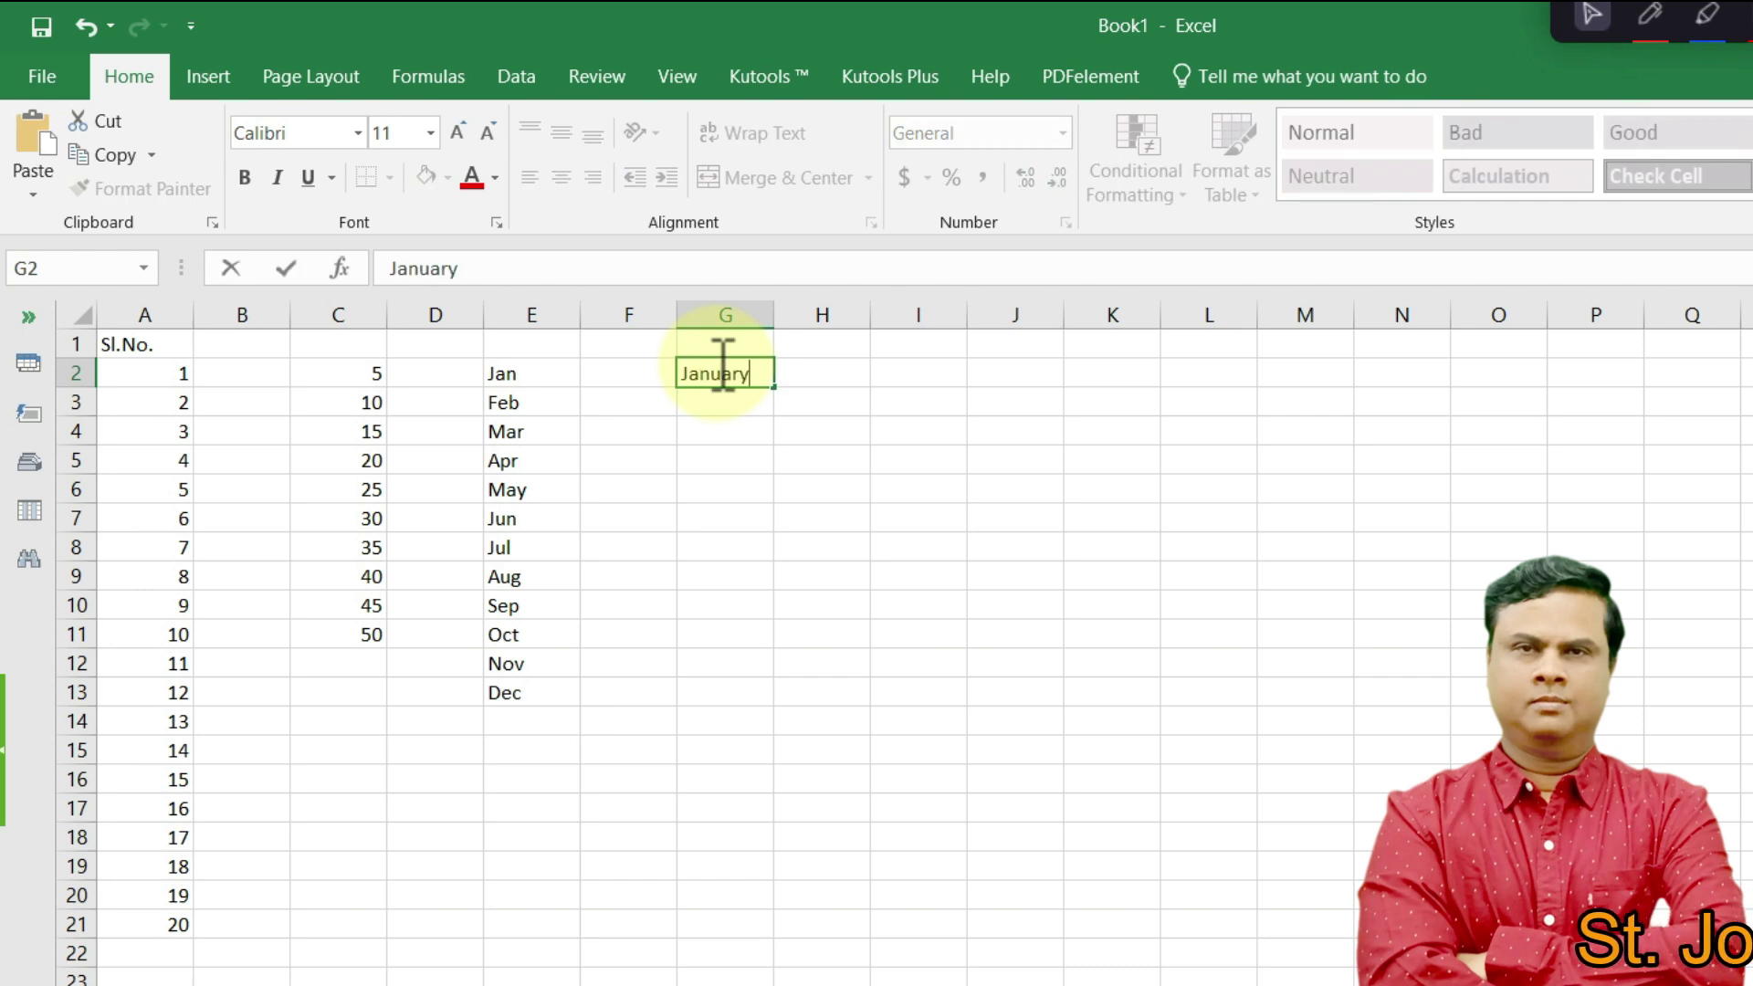
key("Return")
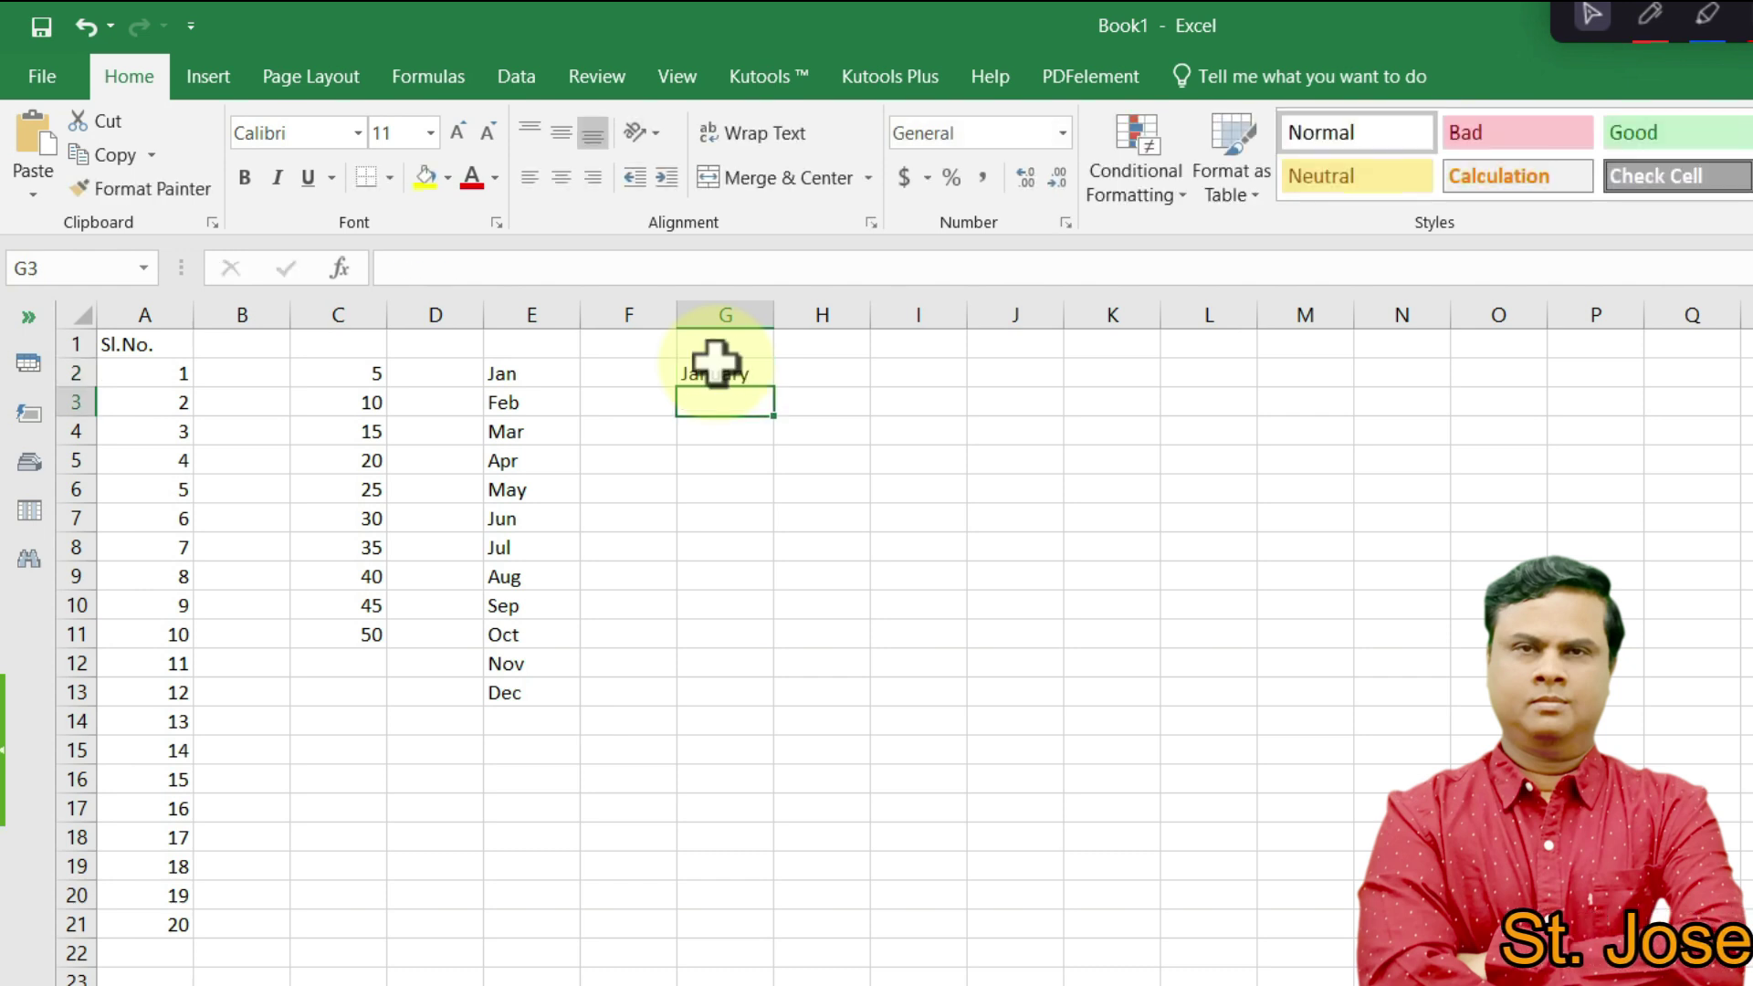
type("February")
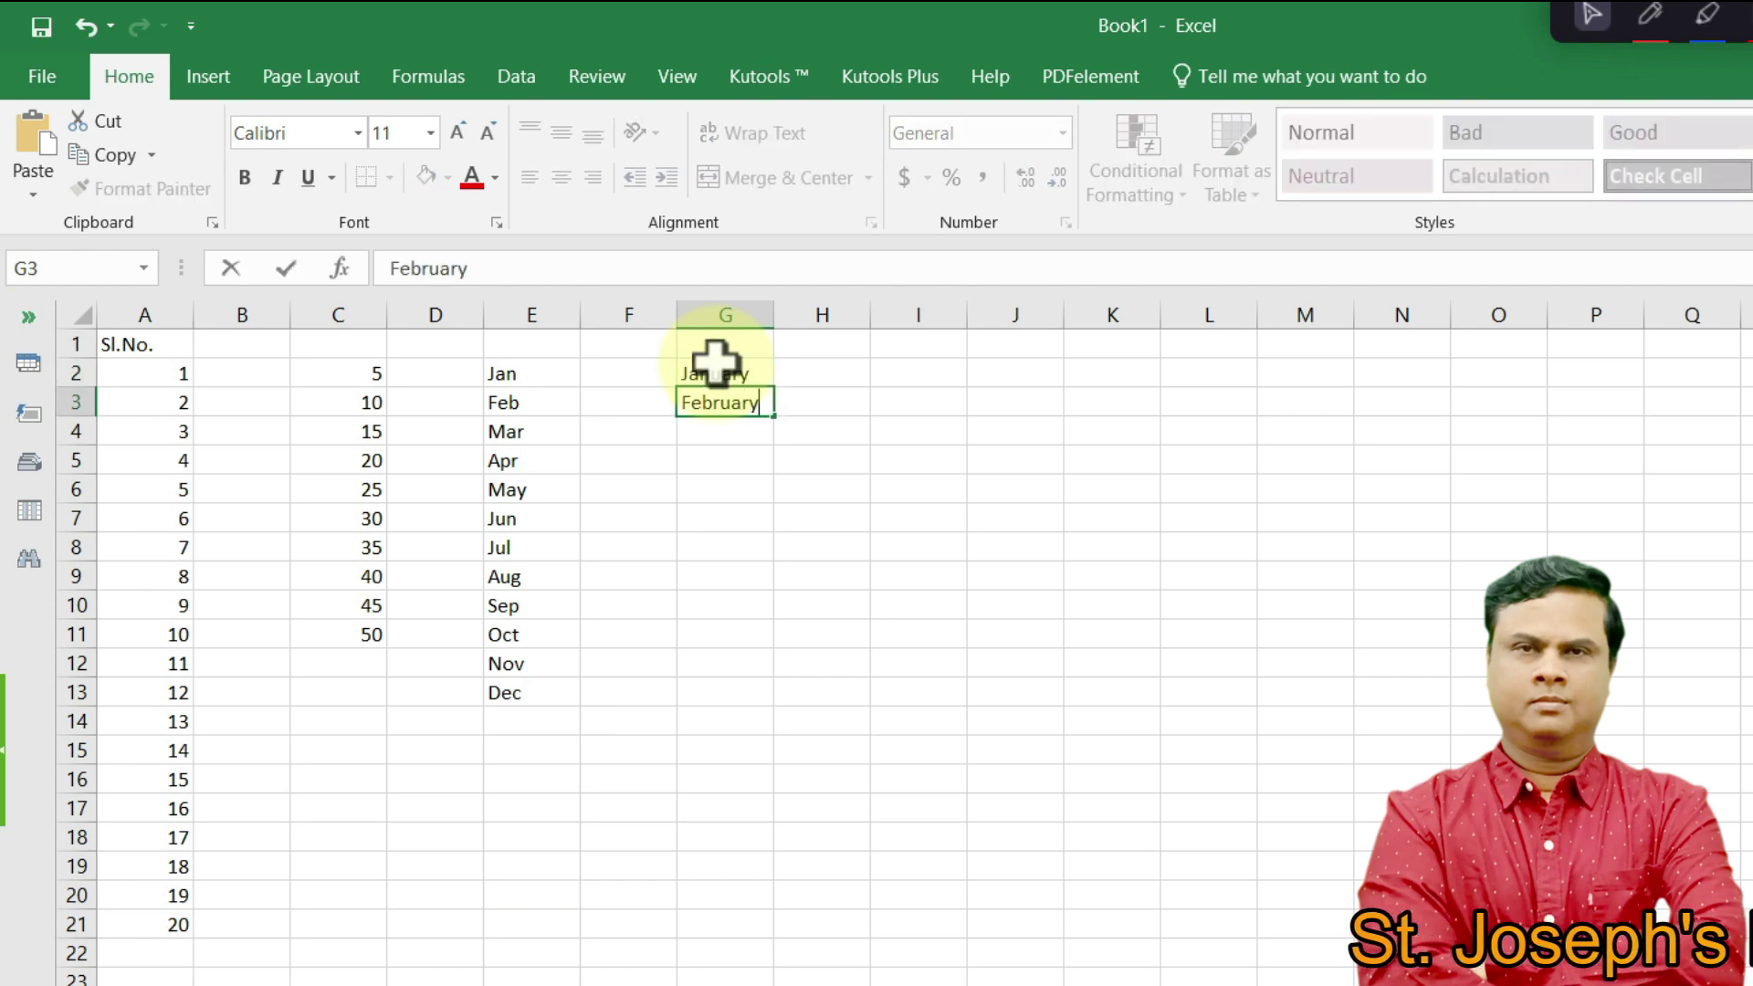
key("Return")
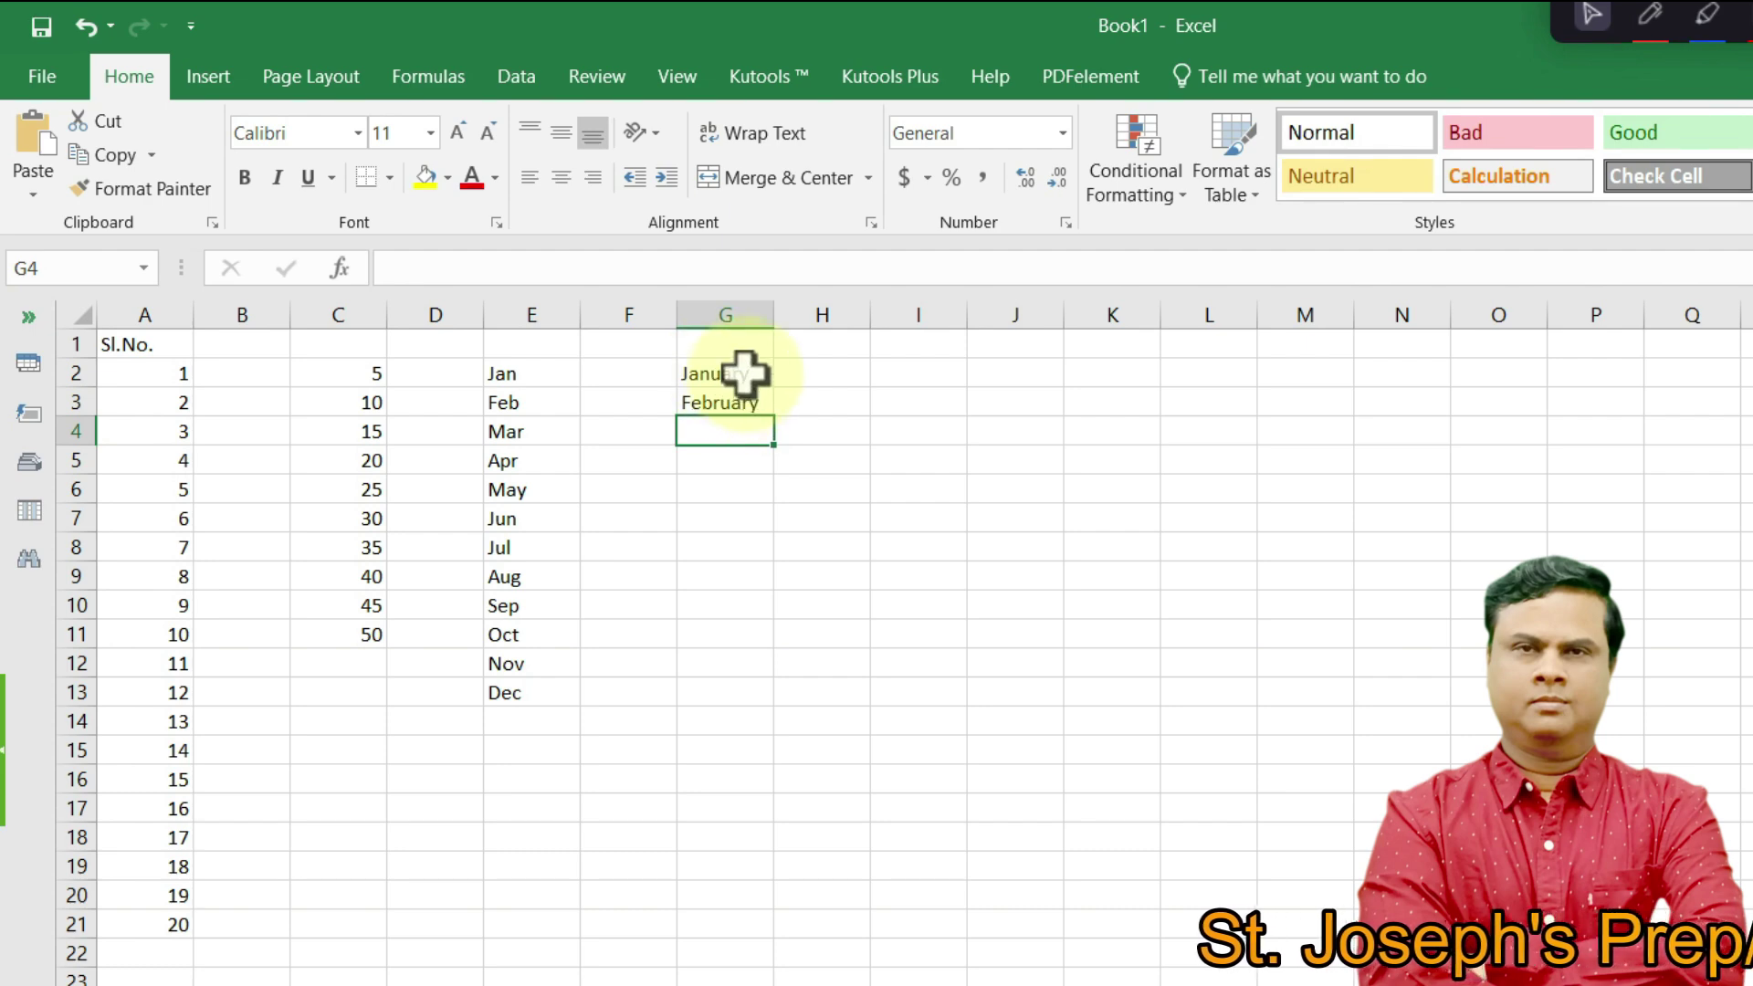
left_click_drag(744, 372, 744, 393)
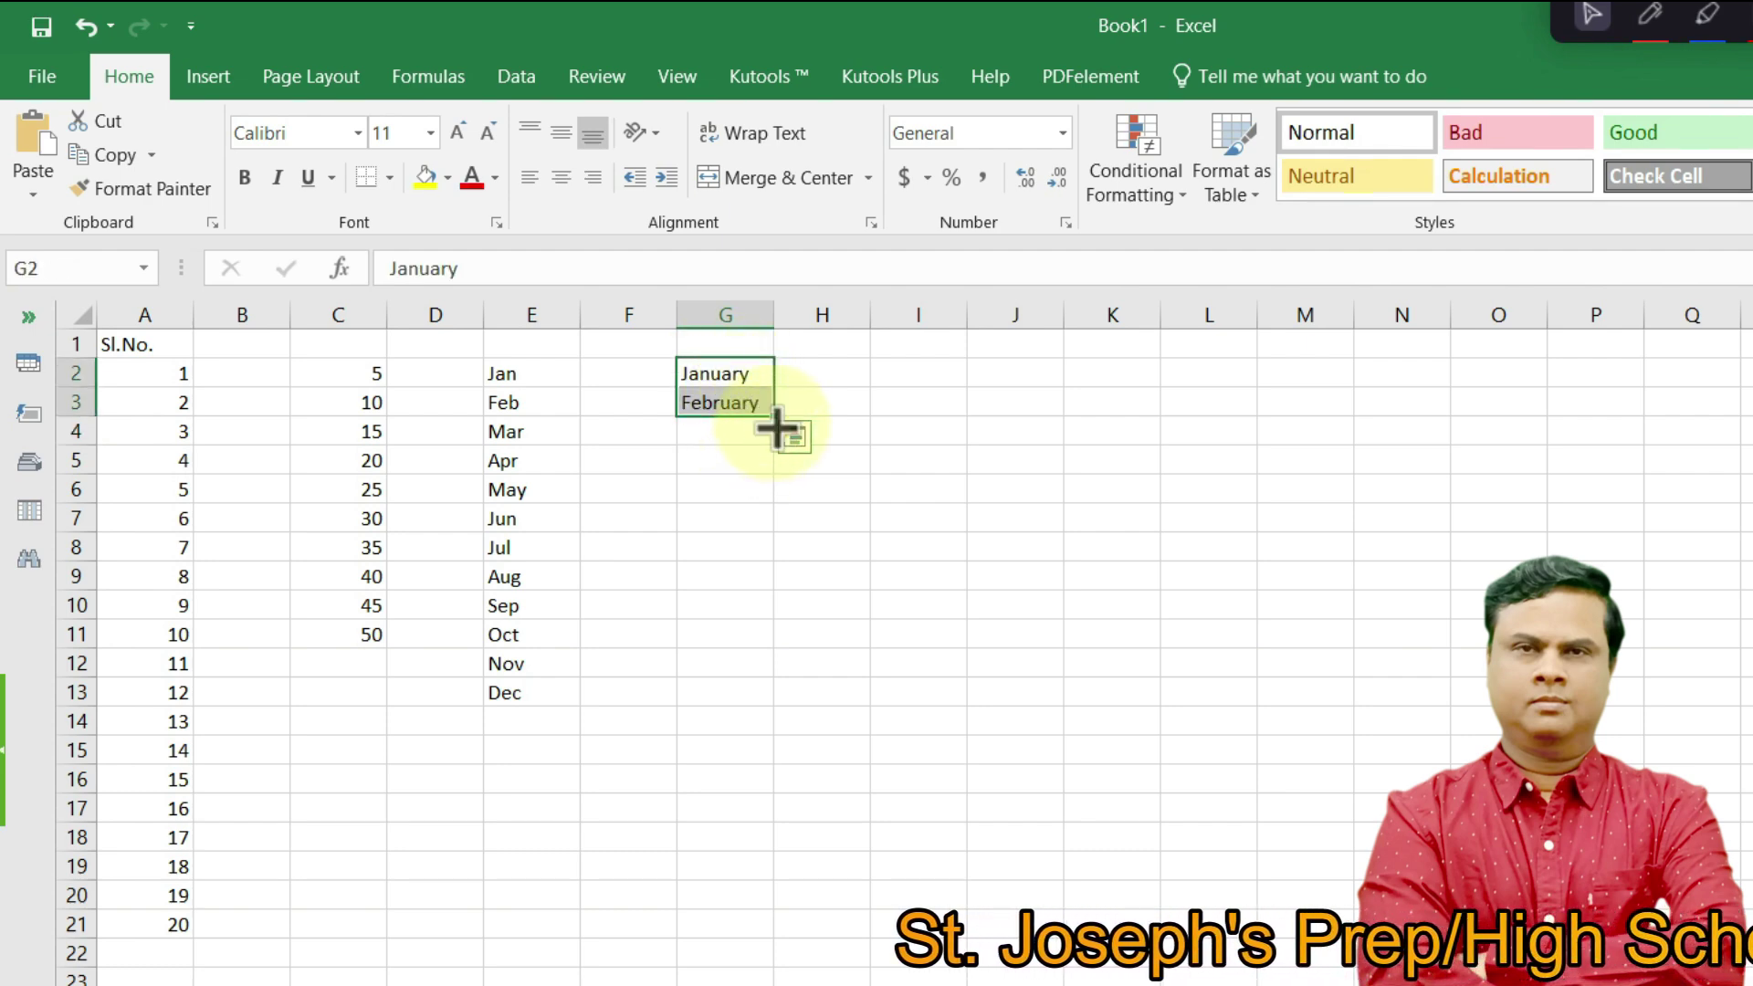
left_click_drag(779, 422, 787, 715)
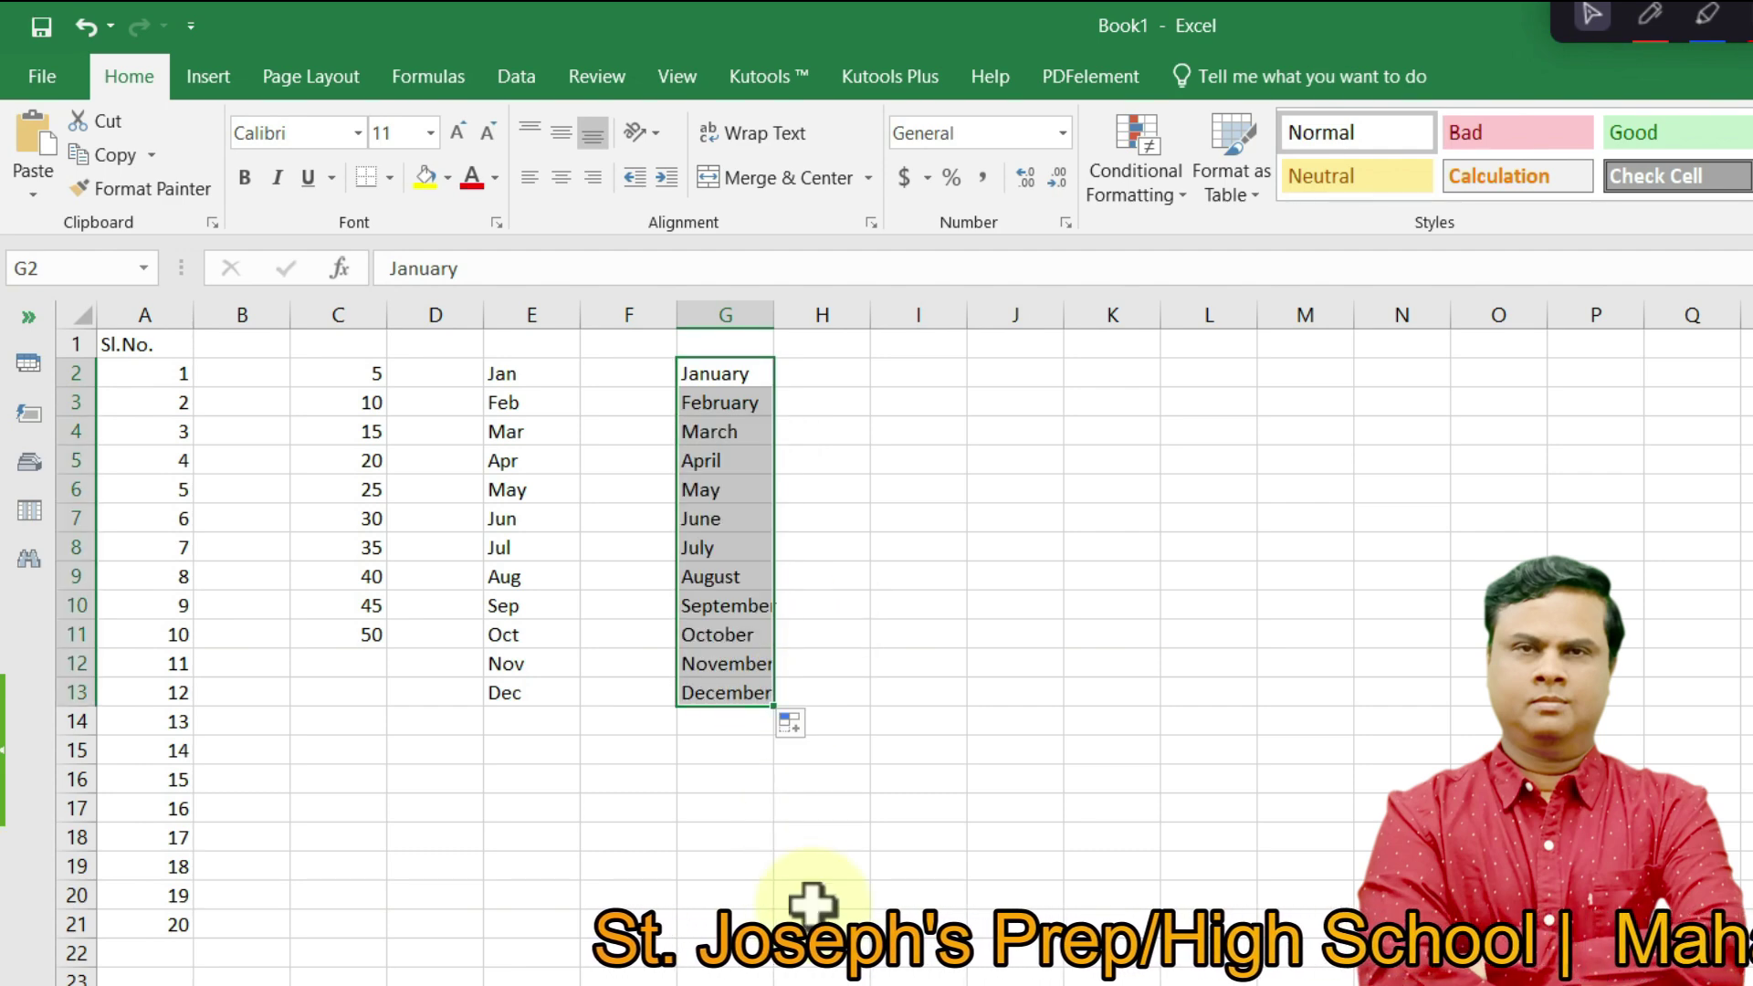
left_click(840, 879)
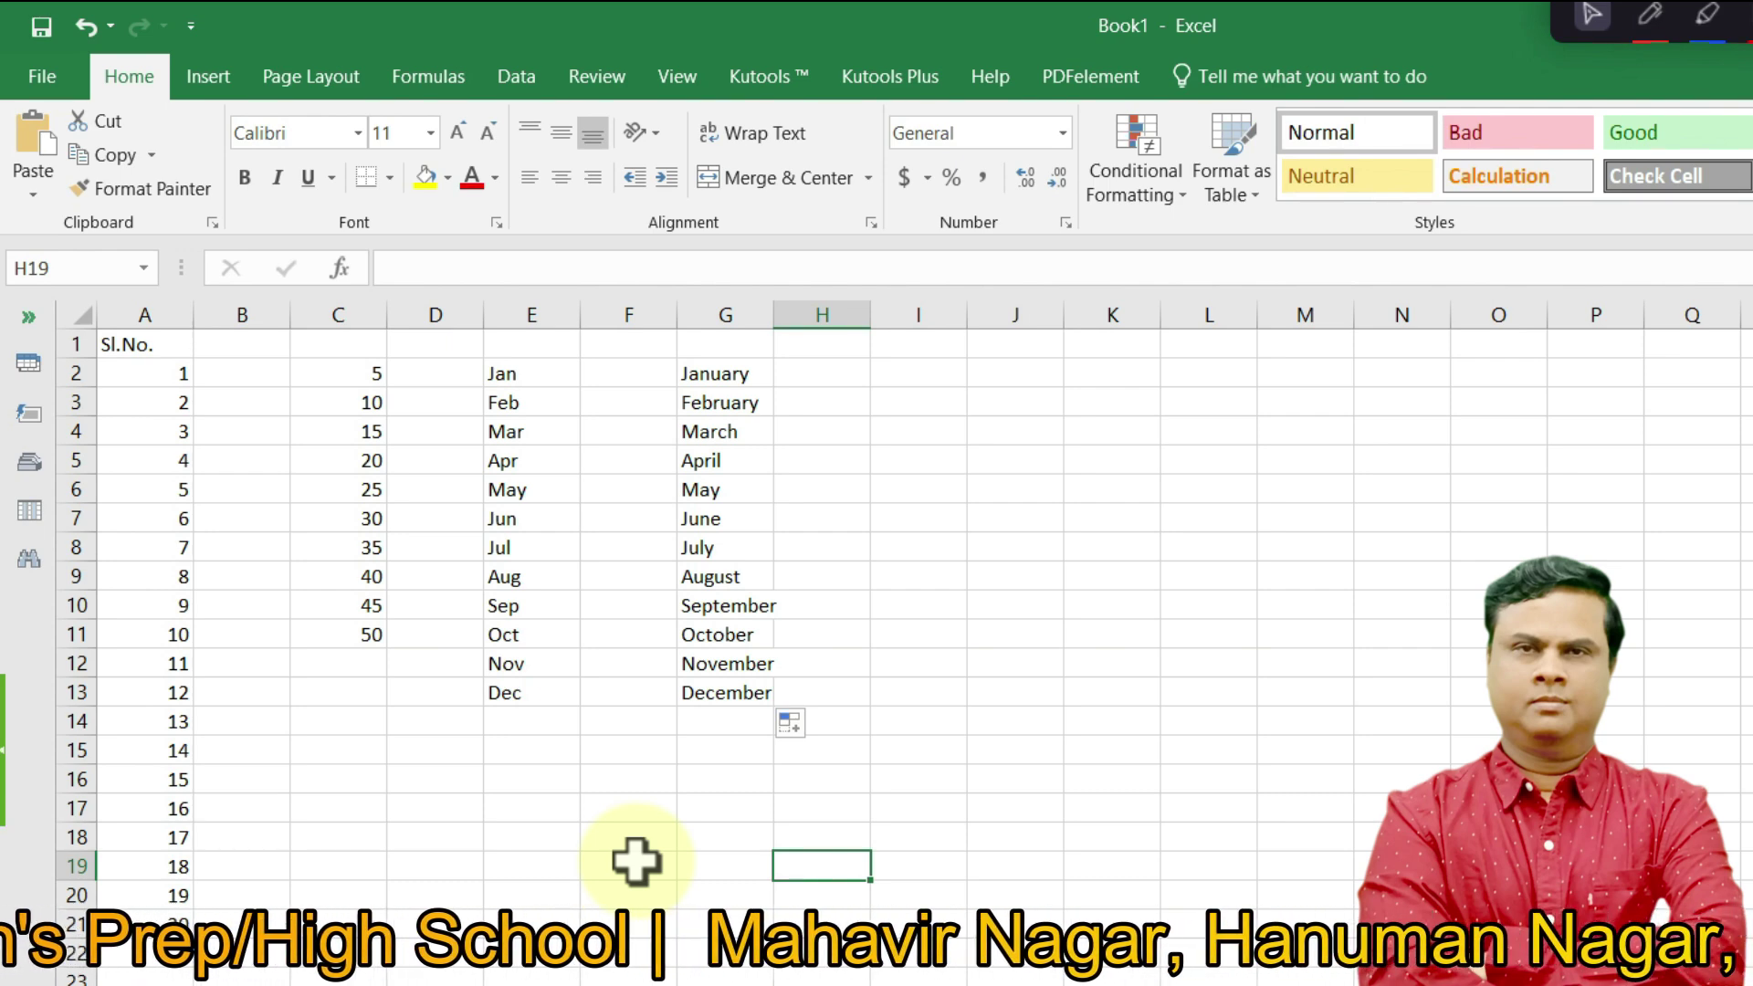
- Select C2:H14 and delete the 5–50 series and both month lists
left_click(328, 367)
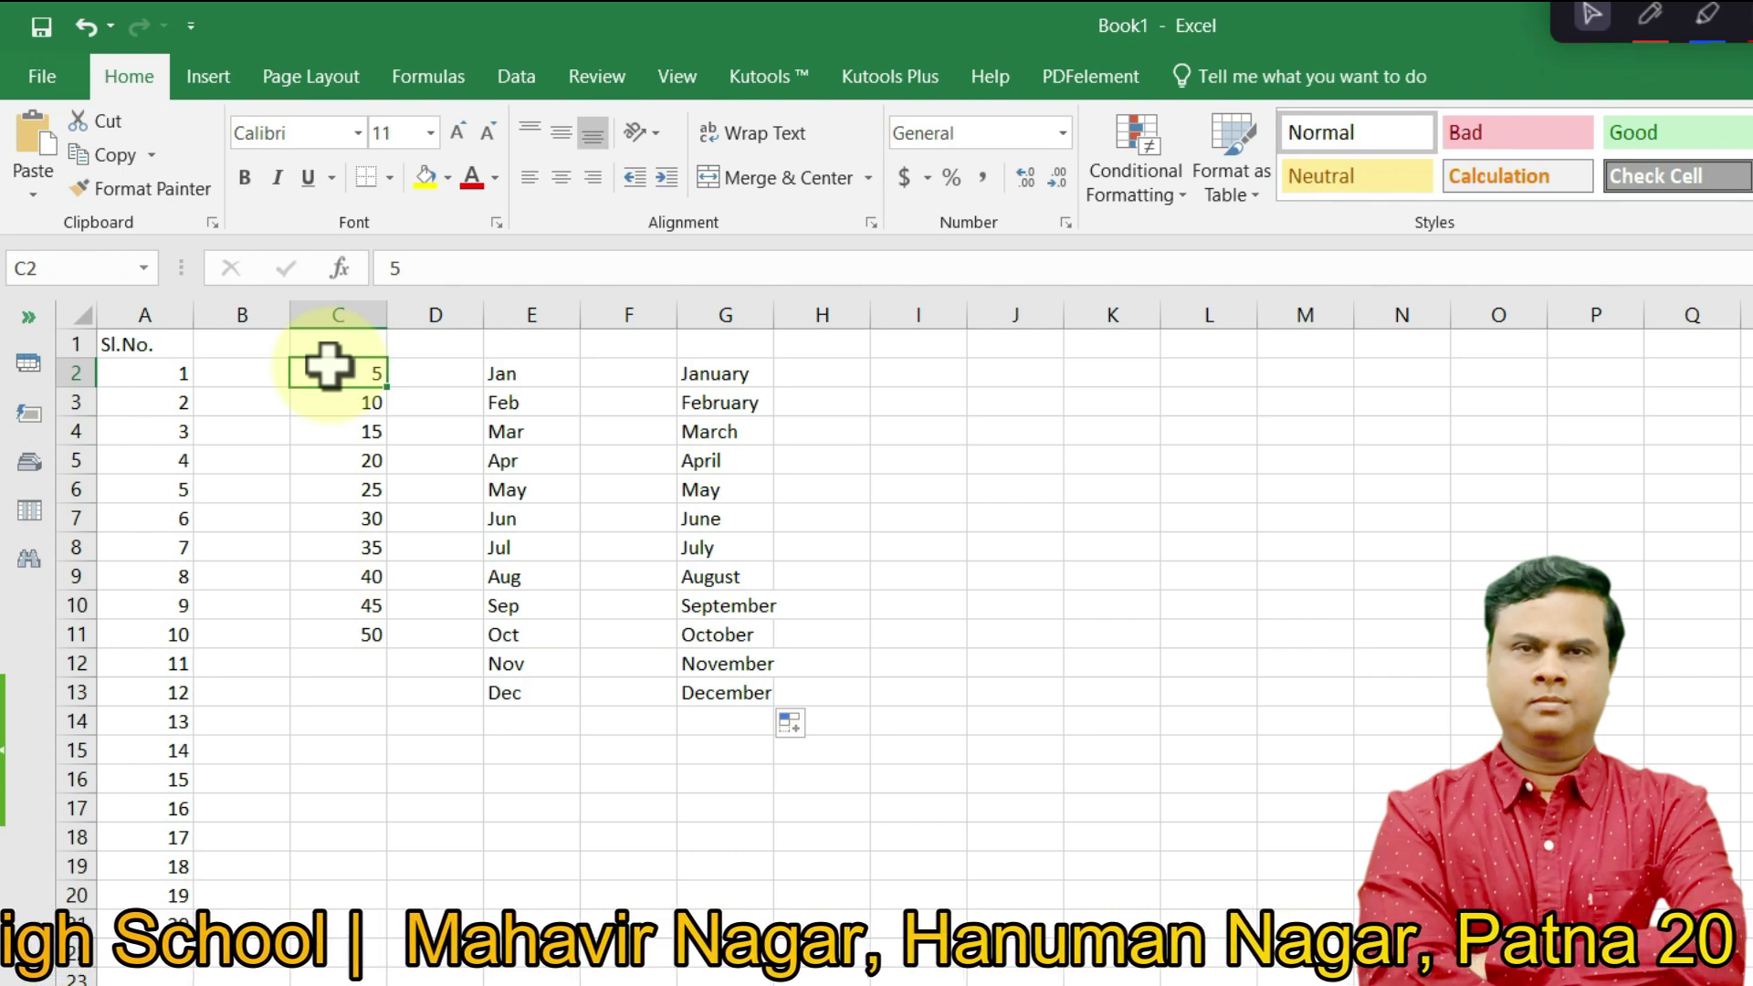
left_click_drag(329, 367, 786, 716)
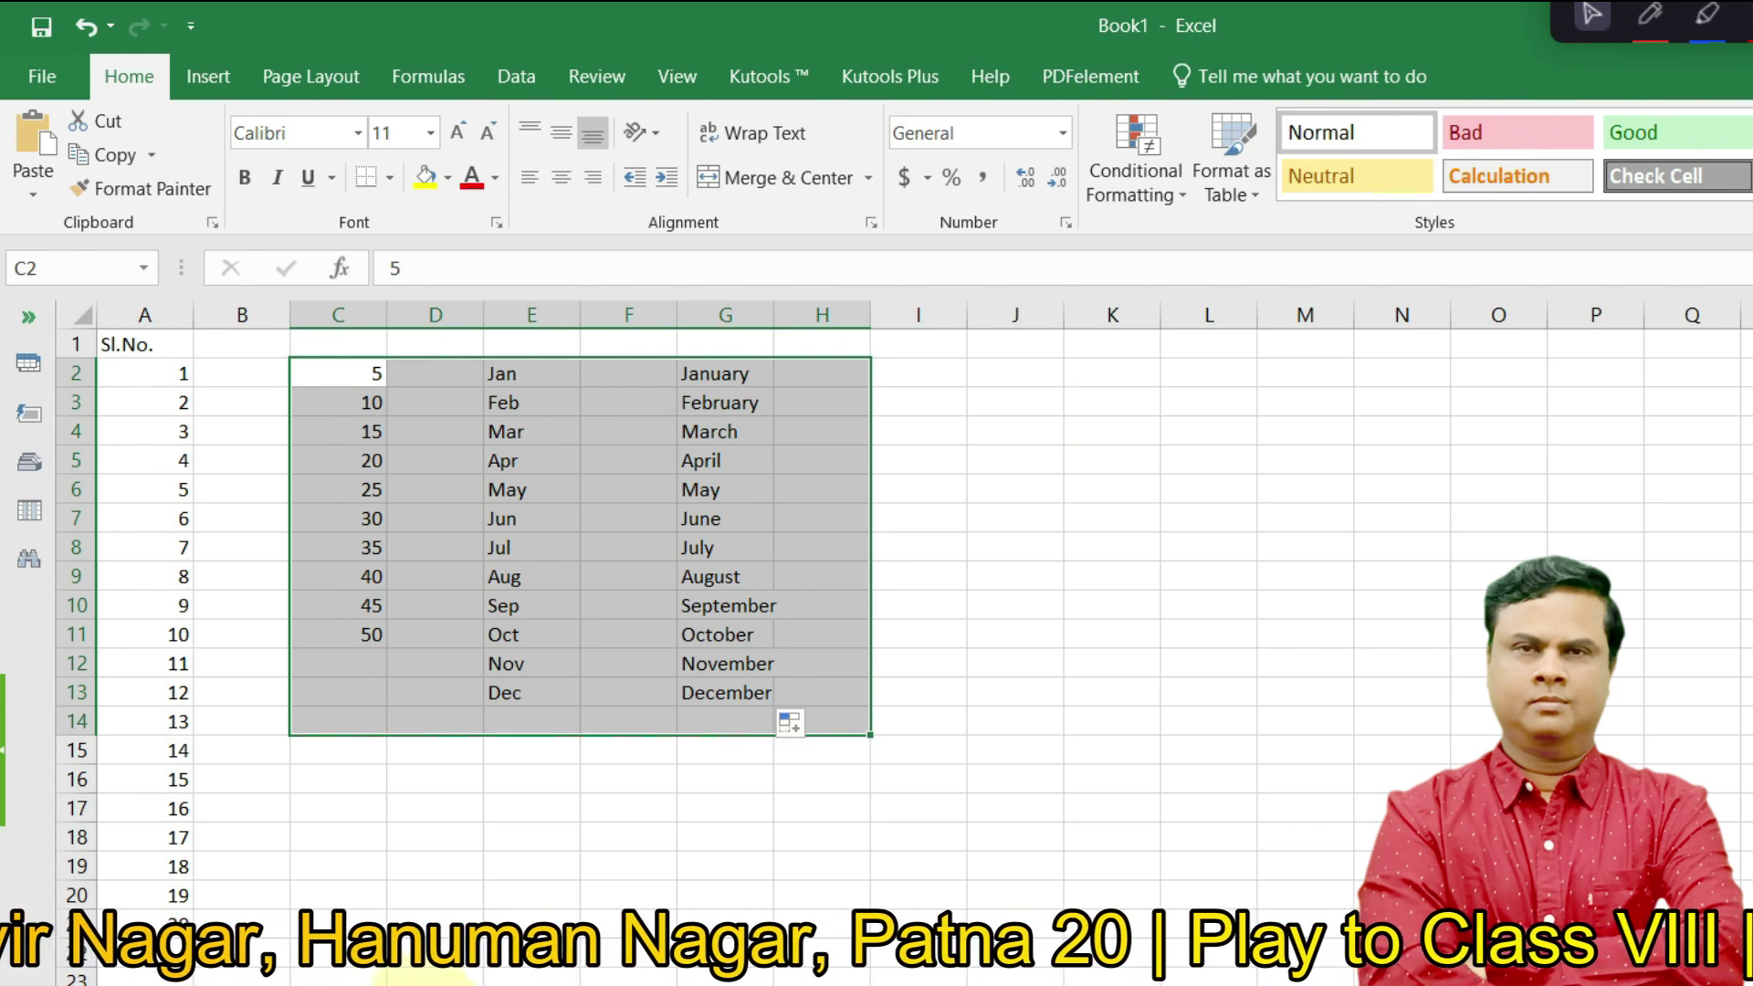
key("Delete")
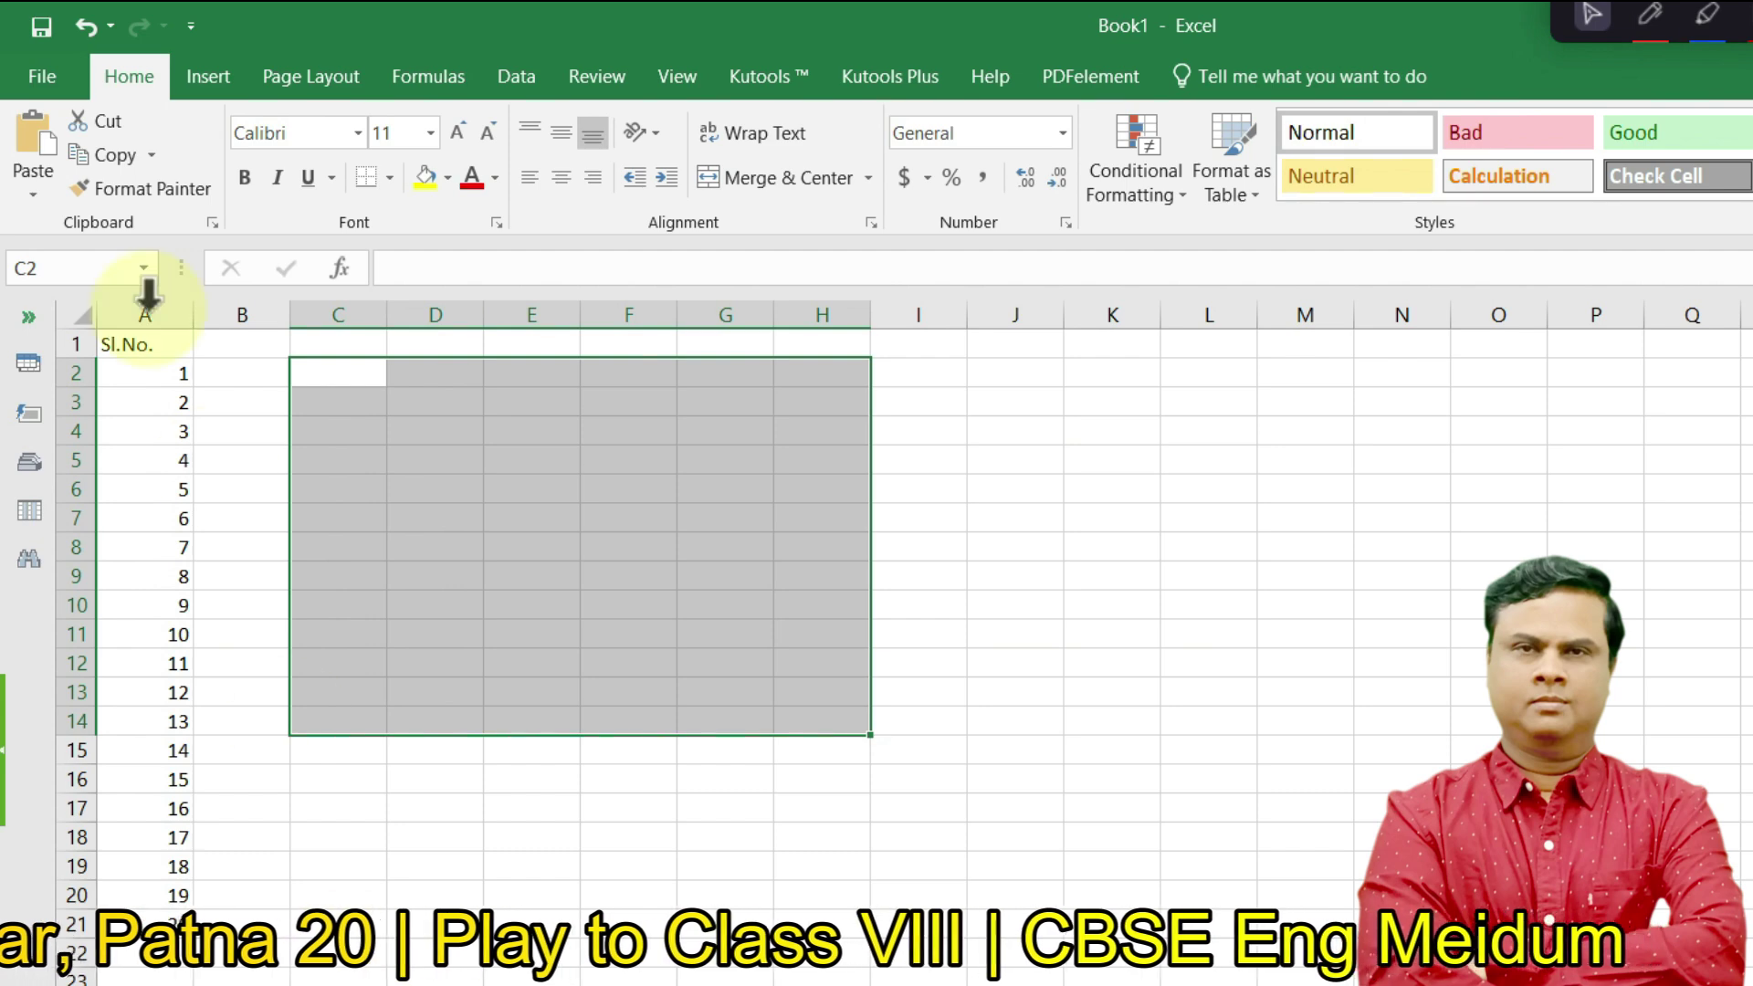
- Undo the clear to restore the lists, then redo it to empty the block again
left_click(86, 27)
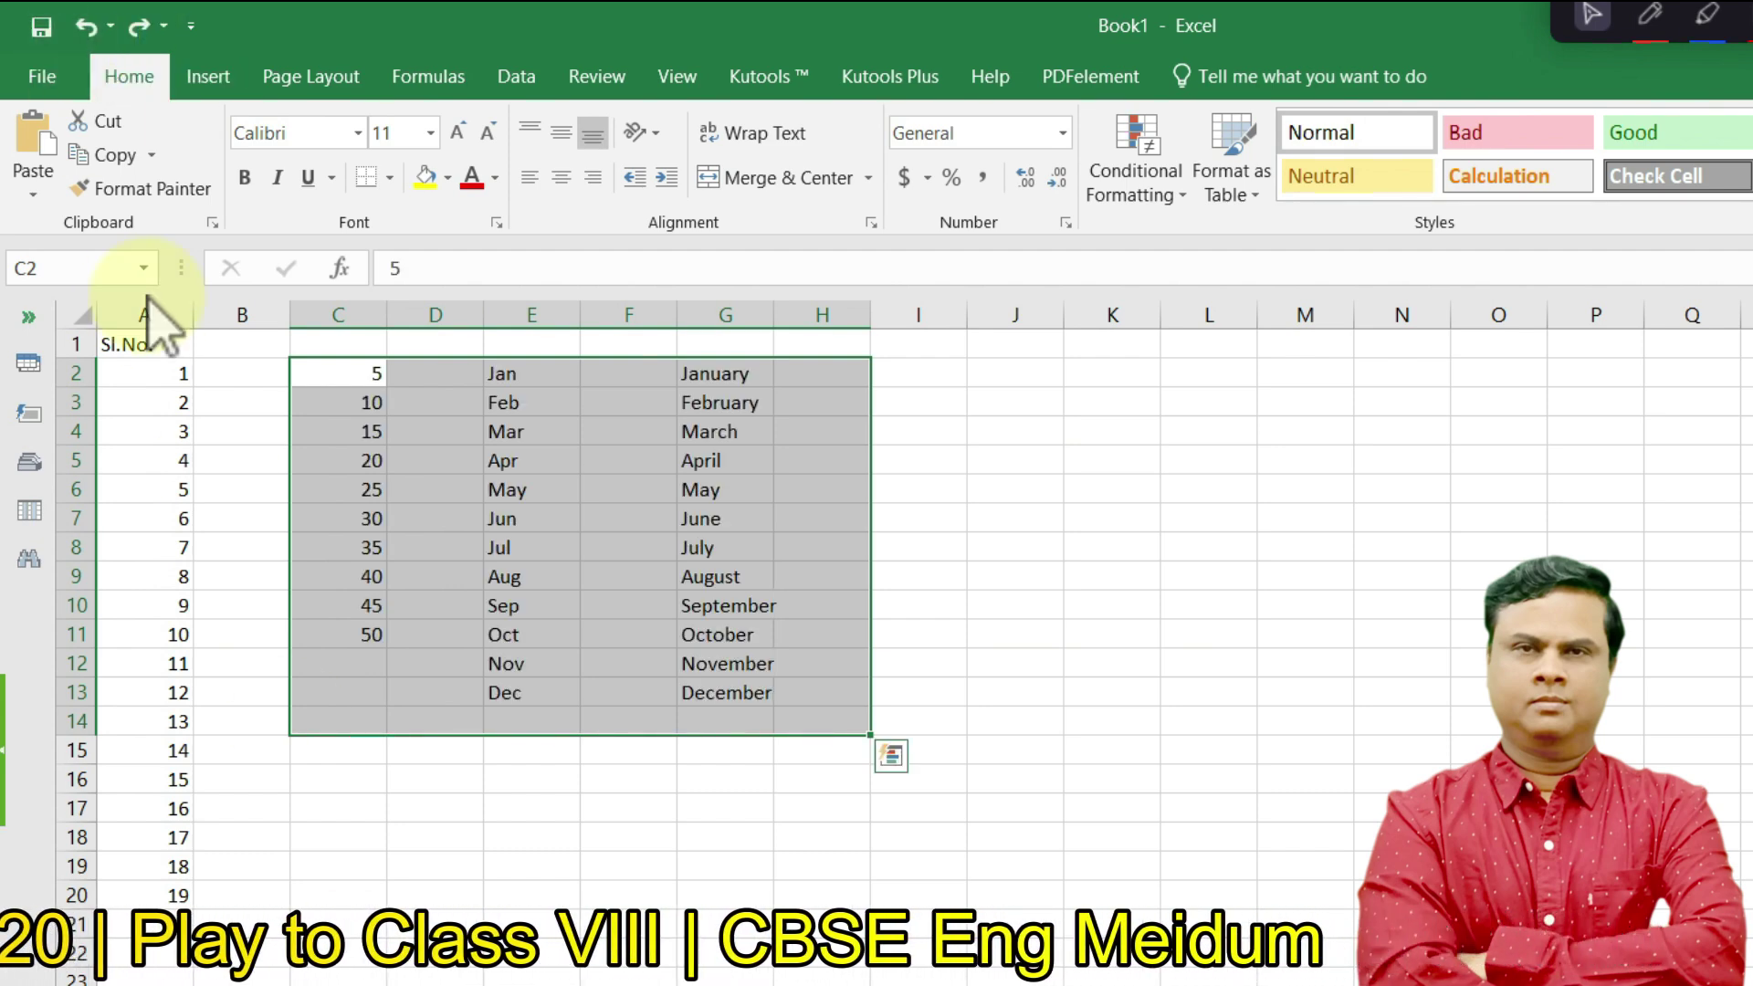
left_click(936, 558)
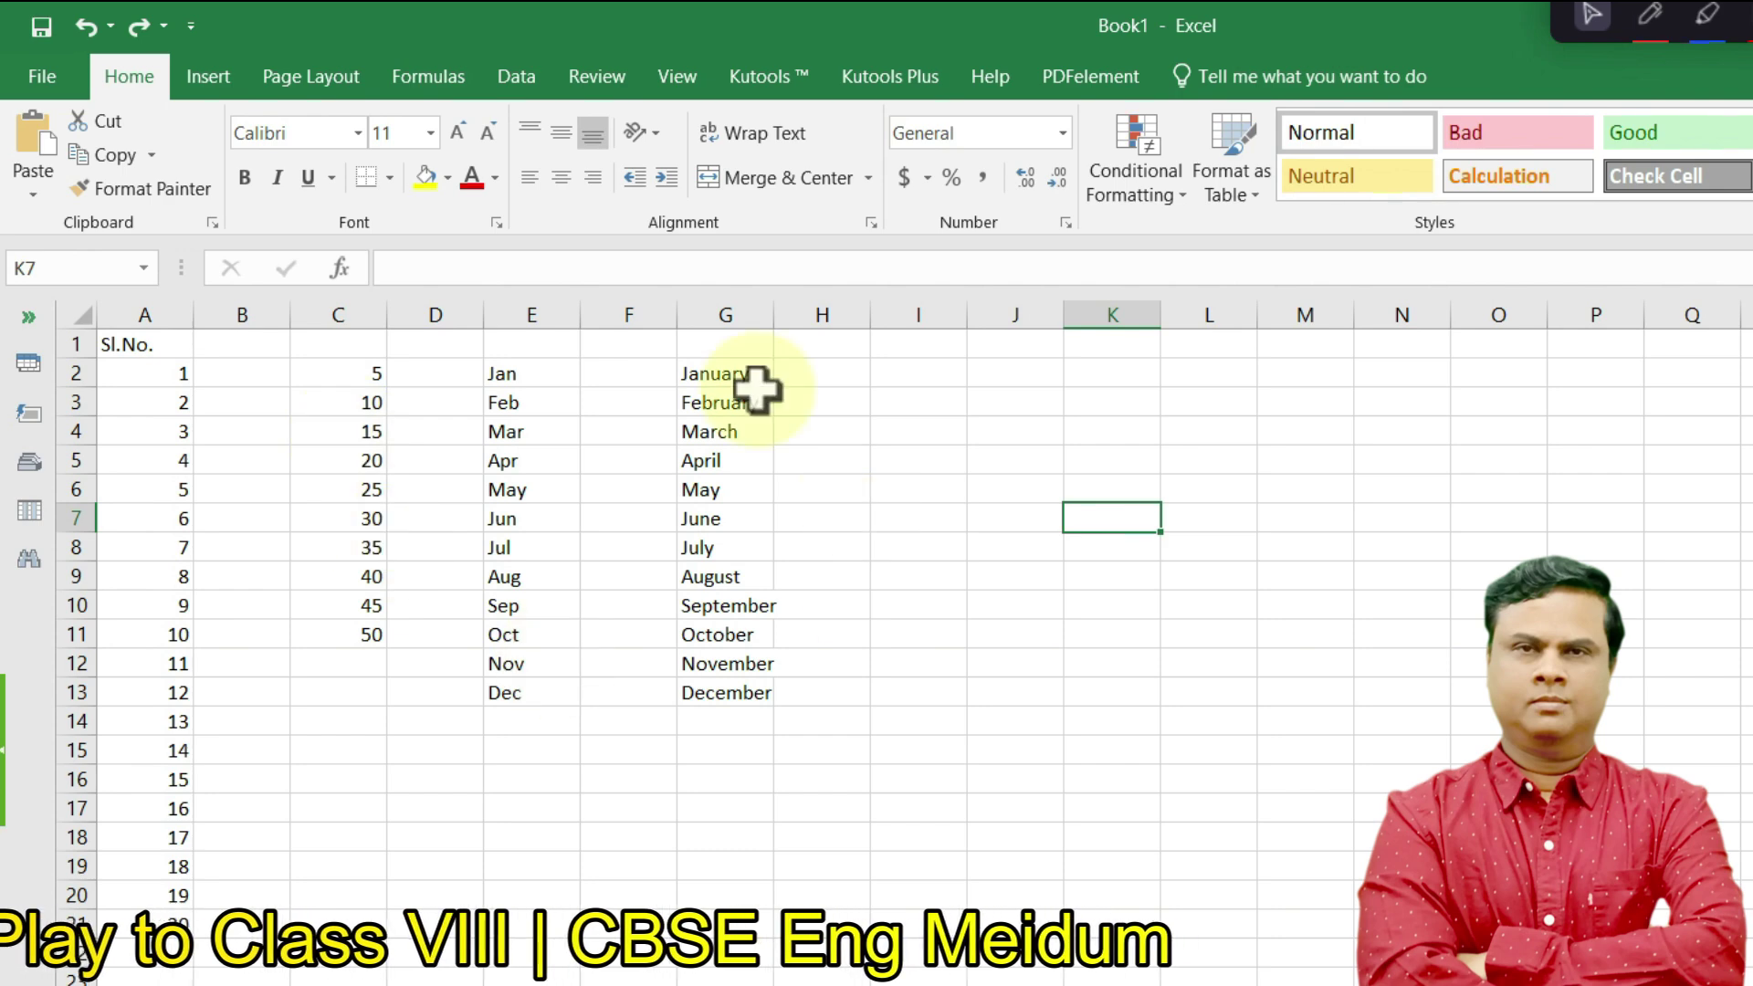
left_click(138, 27)
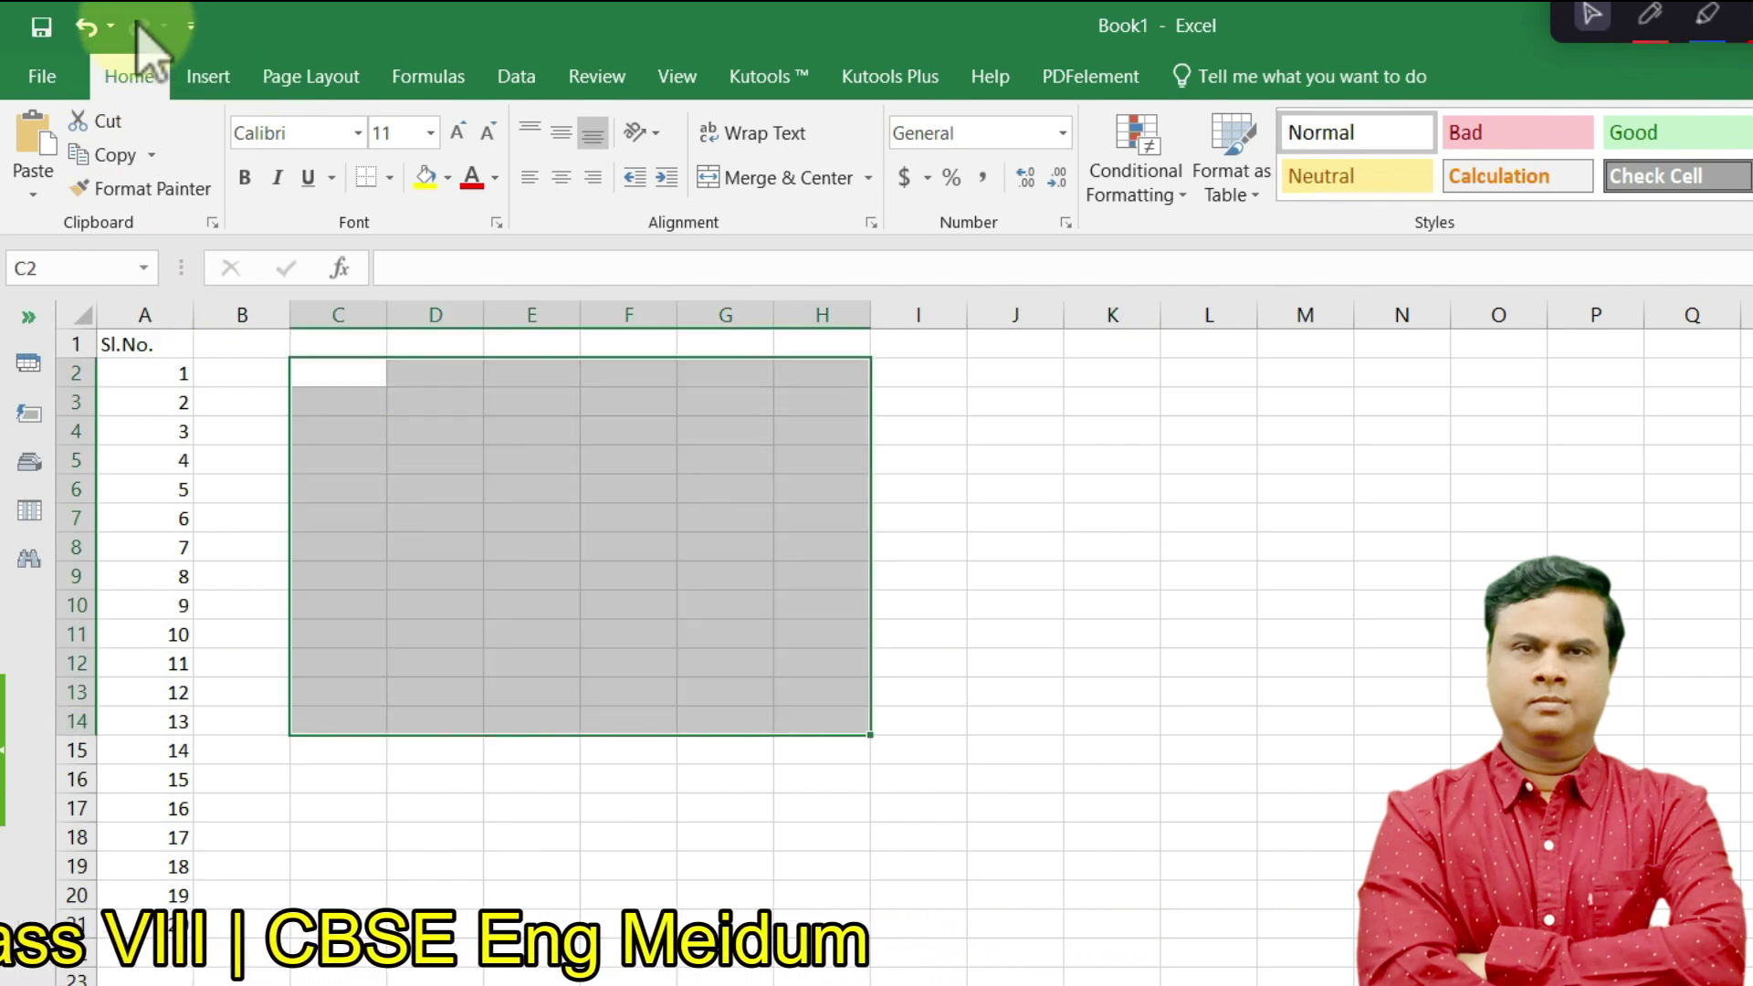
left_click(1000, 528)
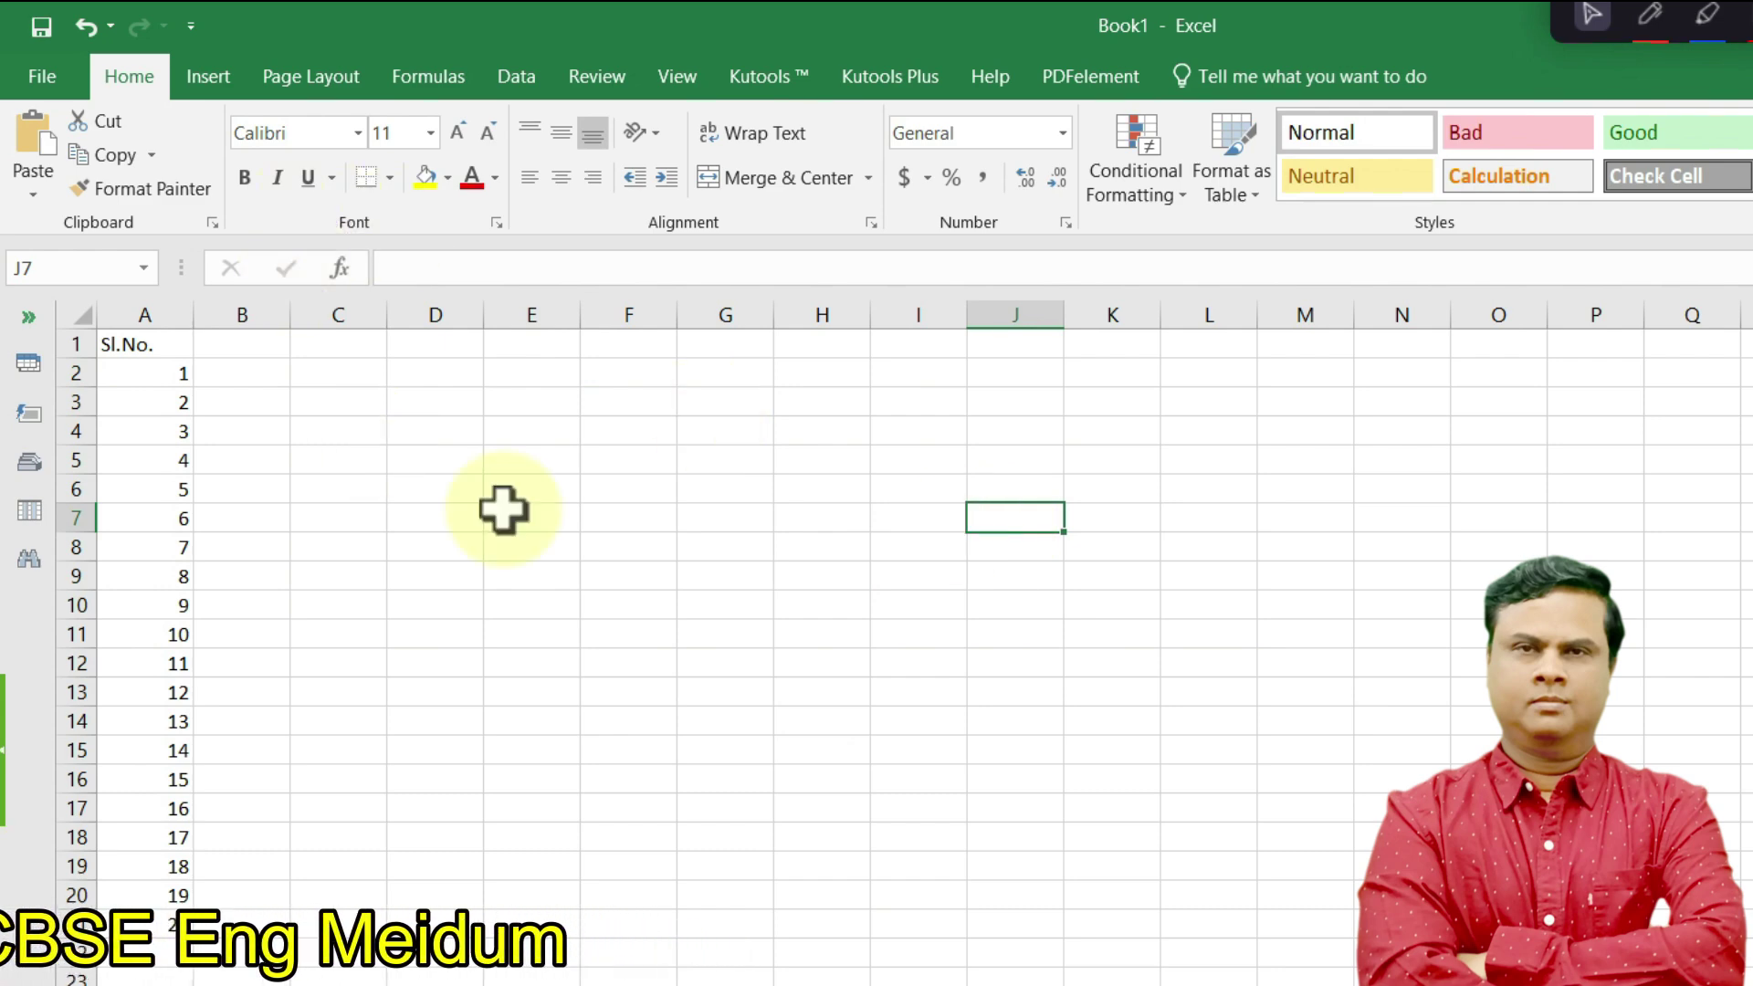
- Undo back through both month lists and the number series to the entry of 10
left_click(86, 27)
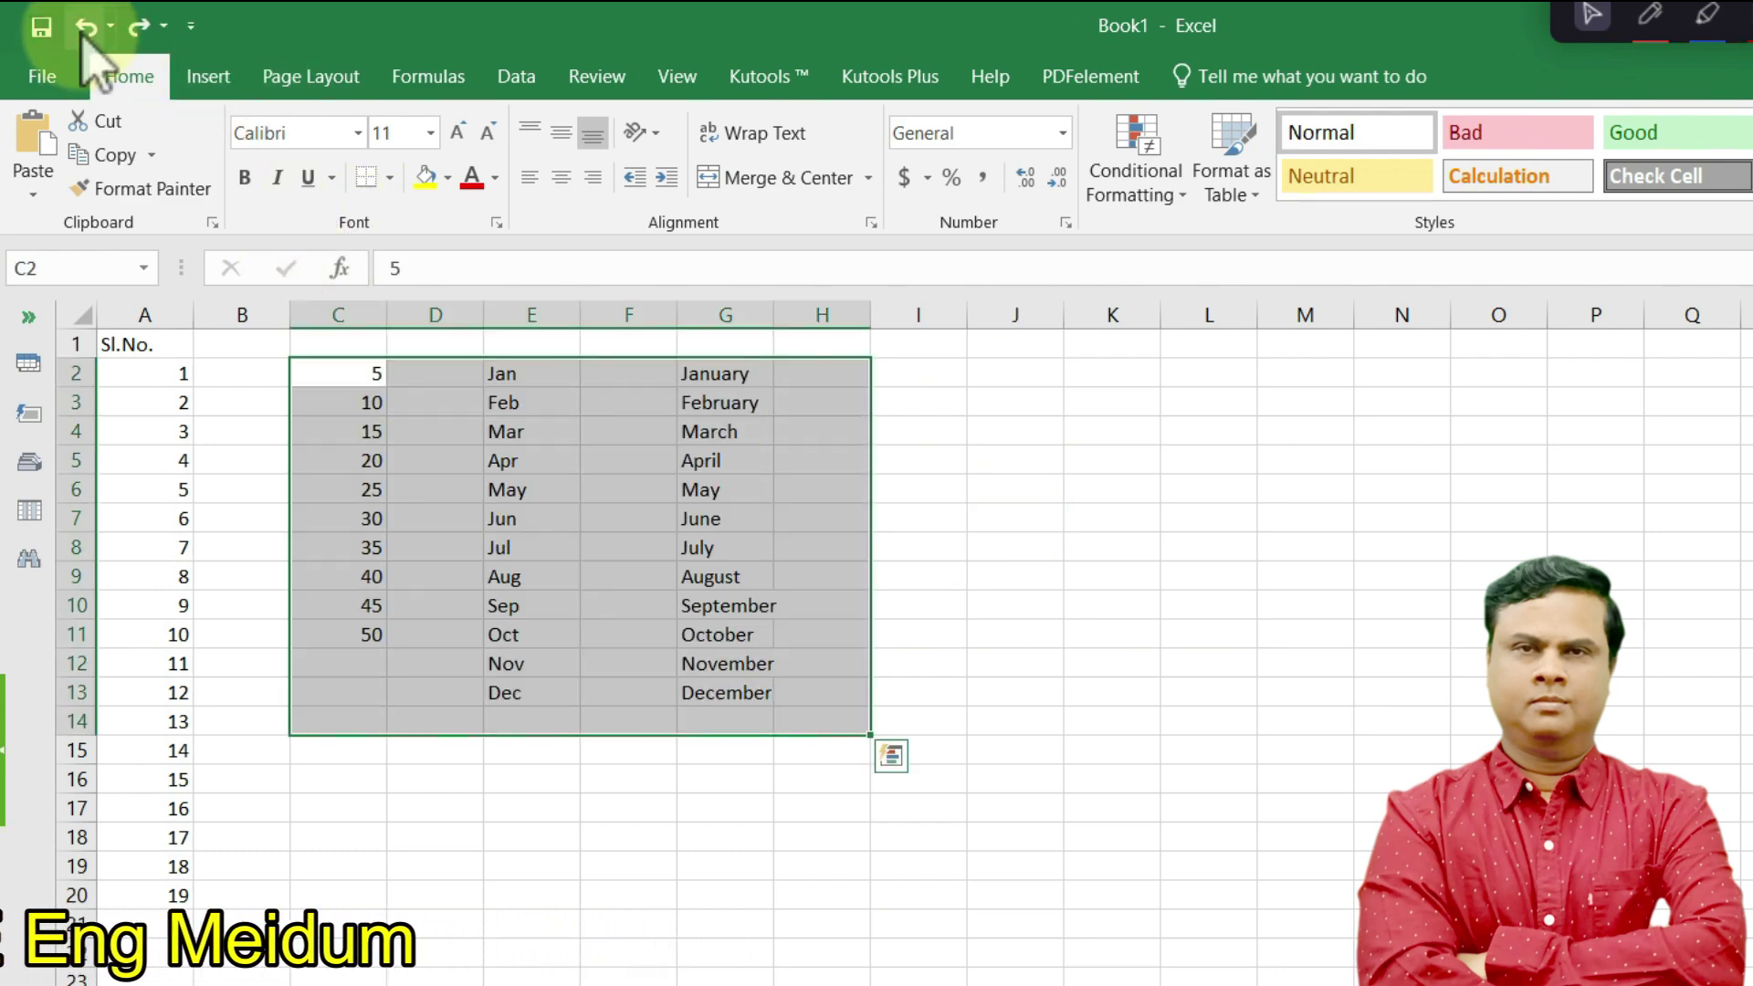
left_click(82, 39)
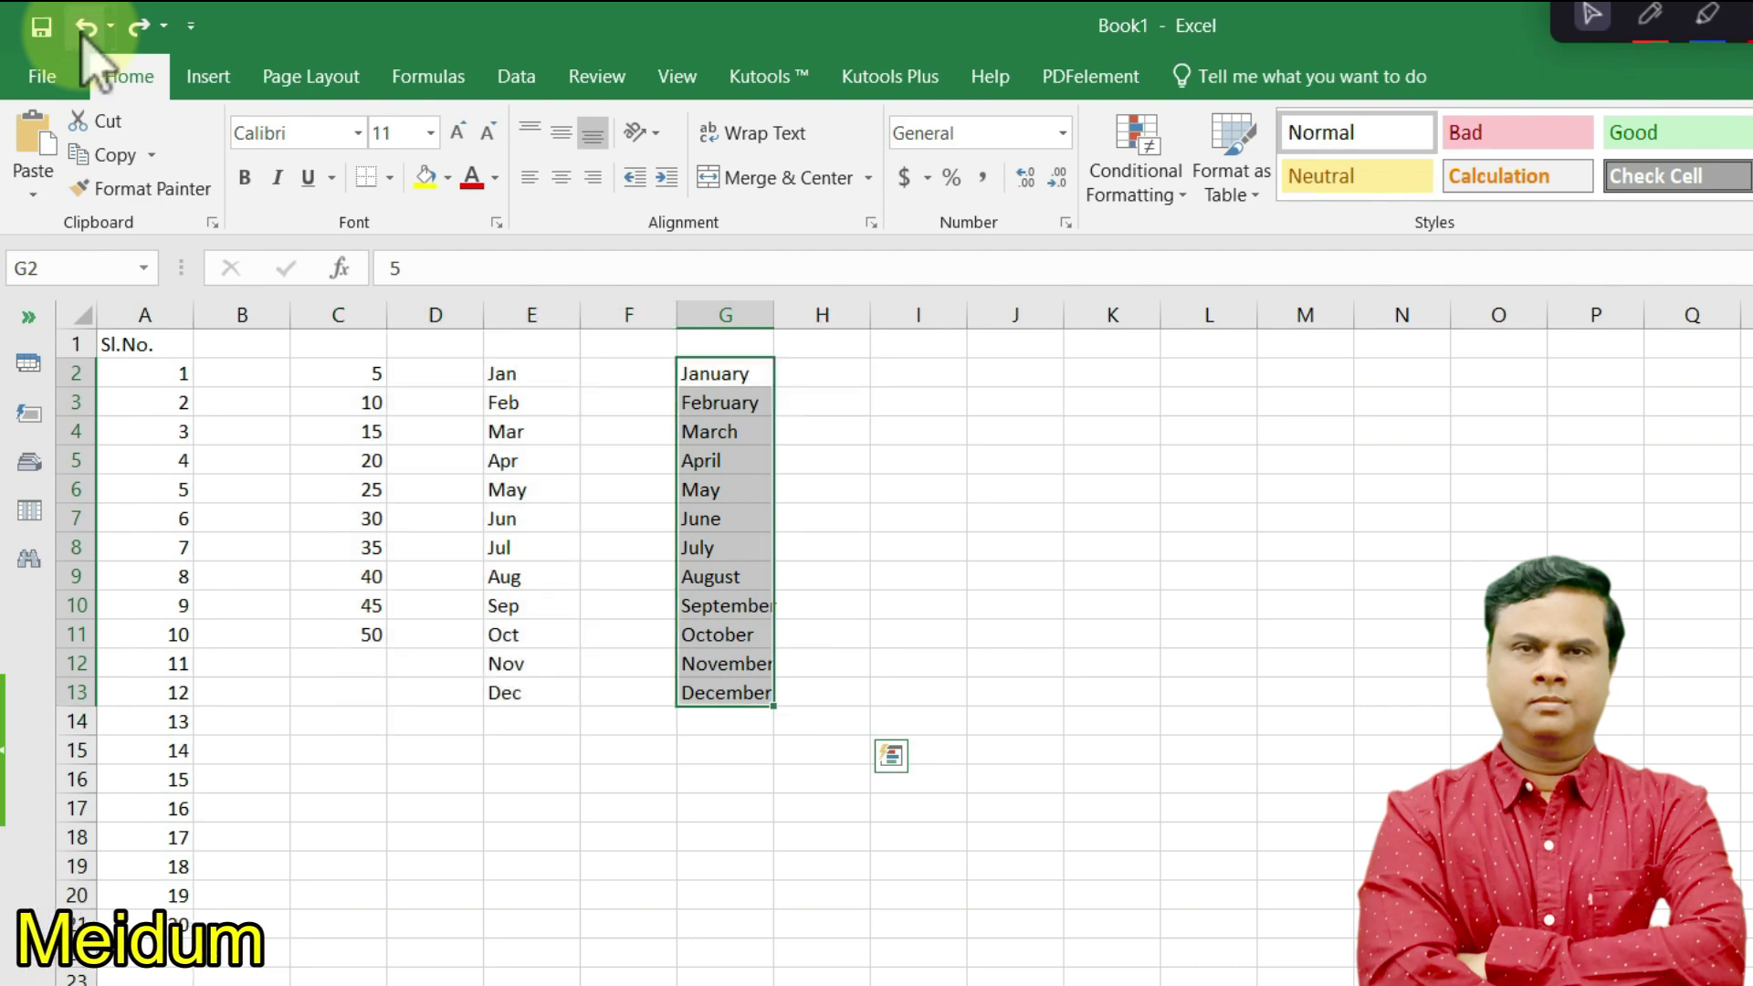
left_click(82, 38)
left_click(82, 38)
left_click(82, 38)
left_click(82, 39)
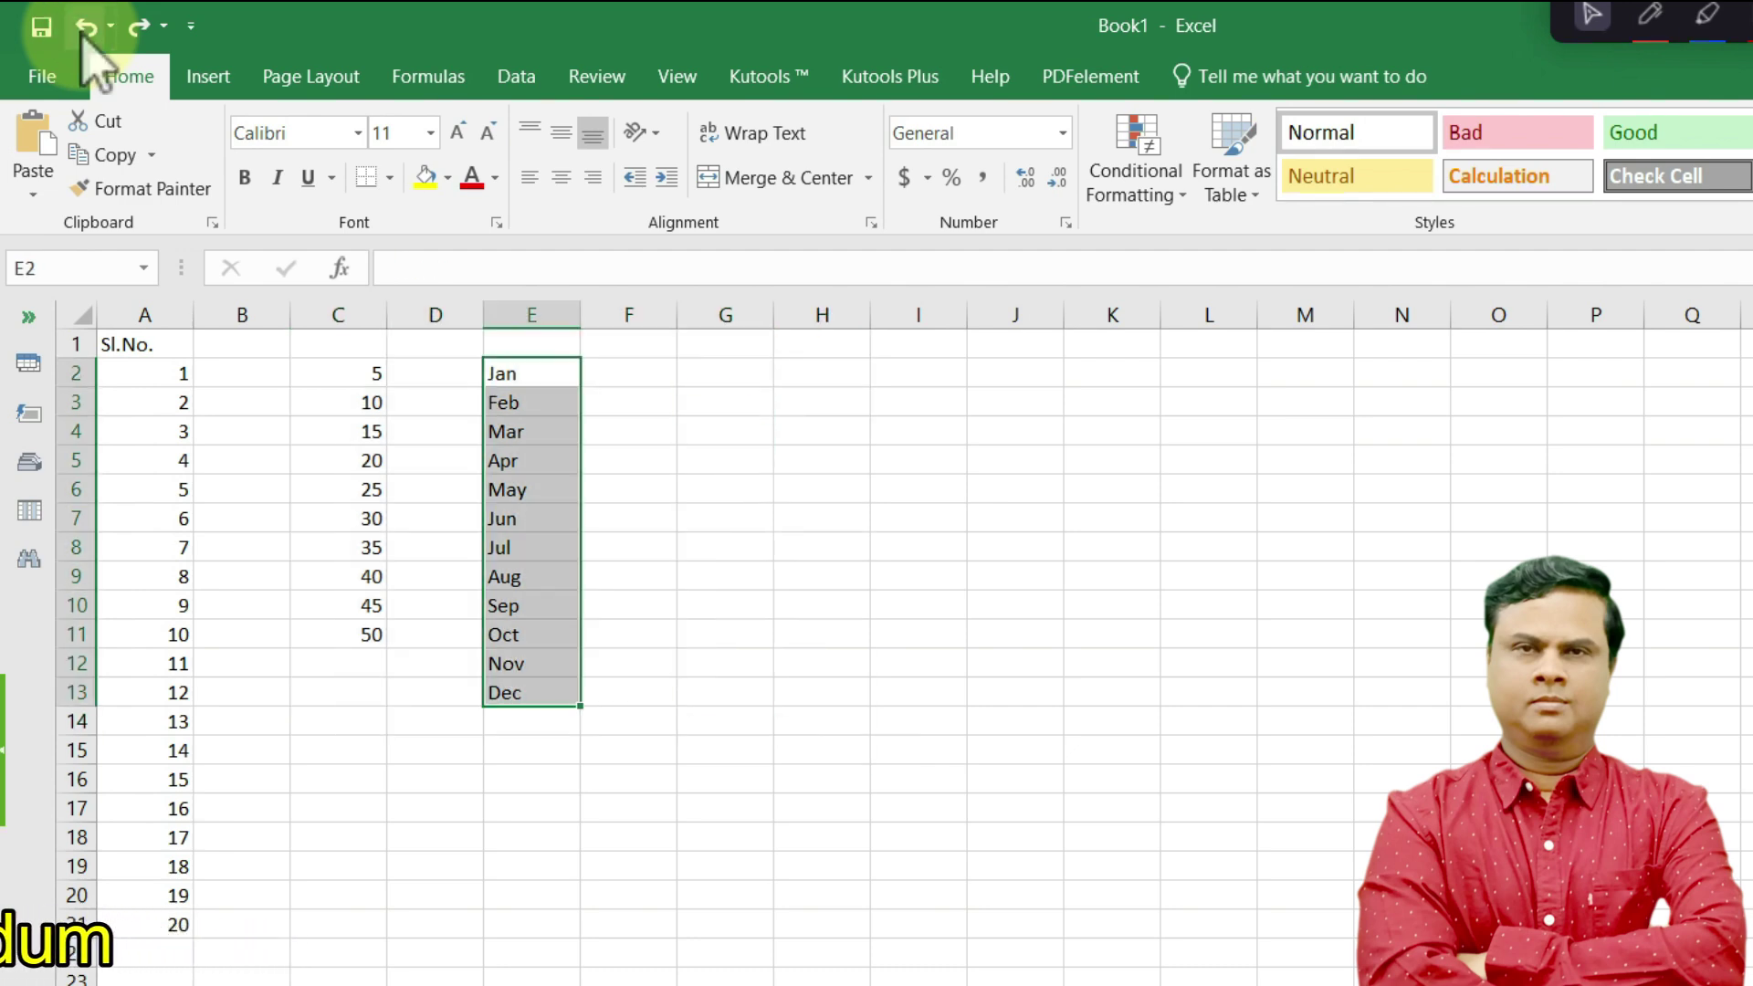
left_click(82, 39)
left_click(82, 38)
left_click(82, 39)
left_click(83, 39)
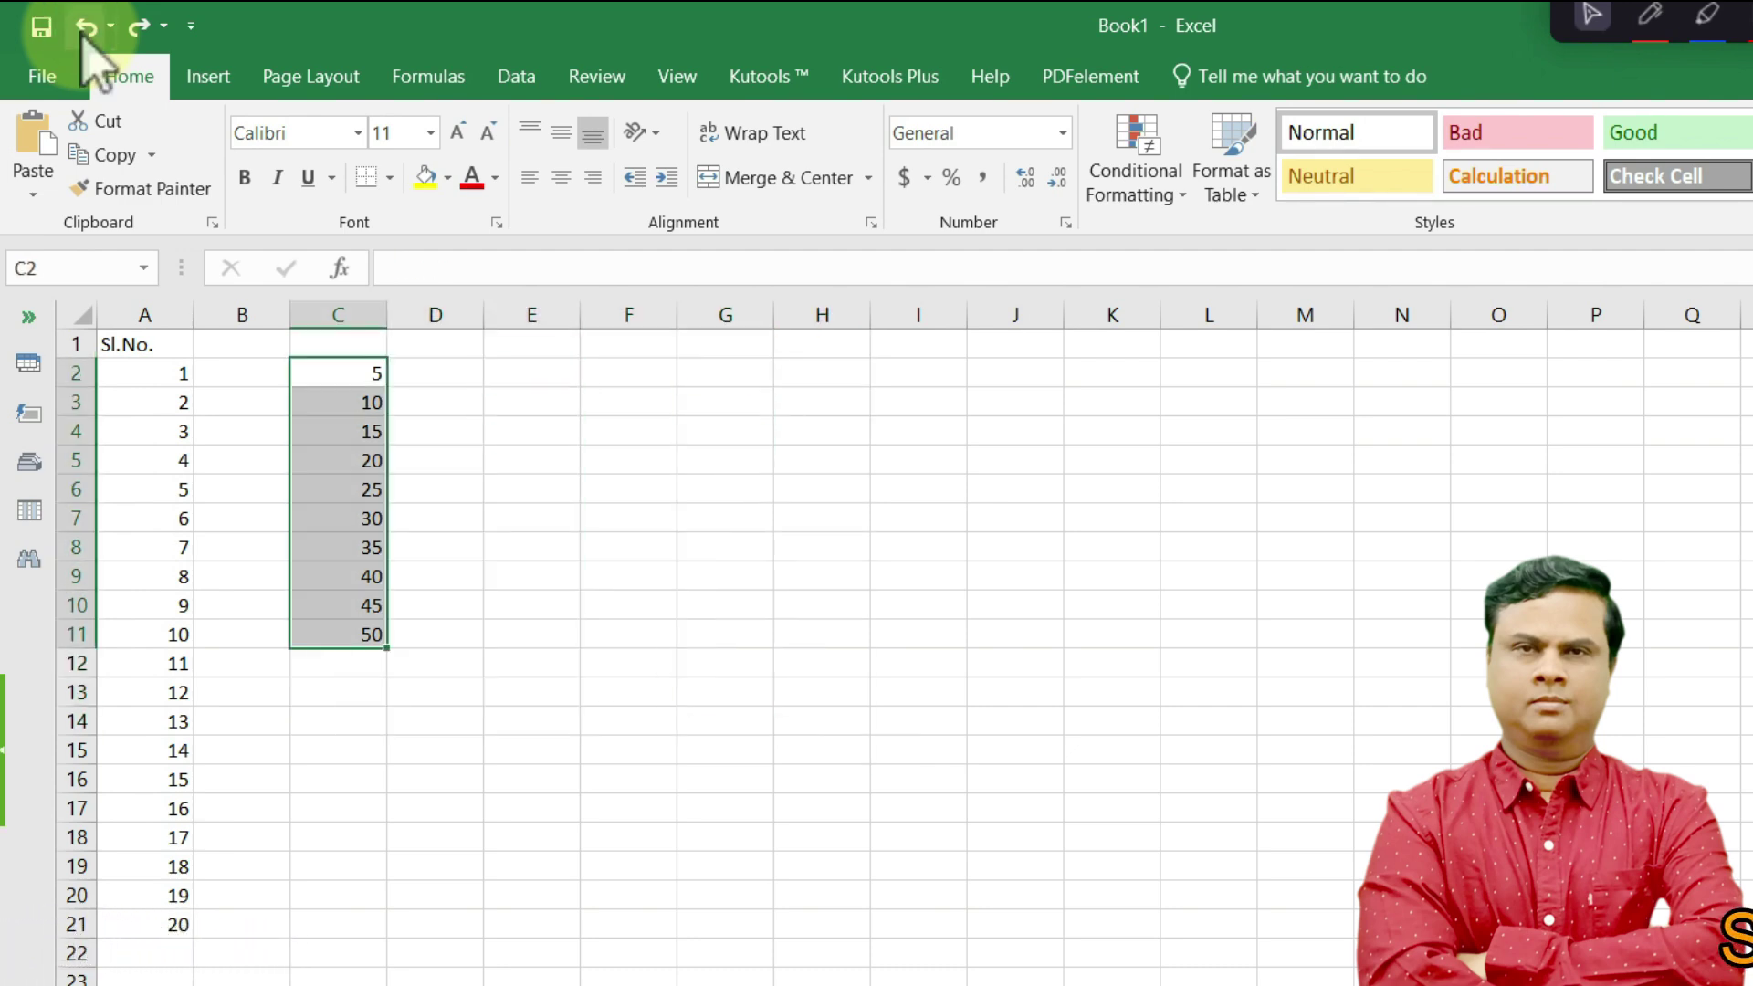
left_click(82, 39)
left_click(82, 39)
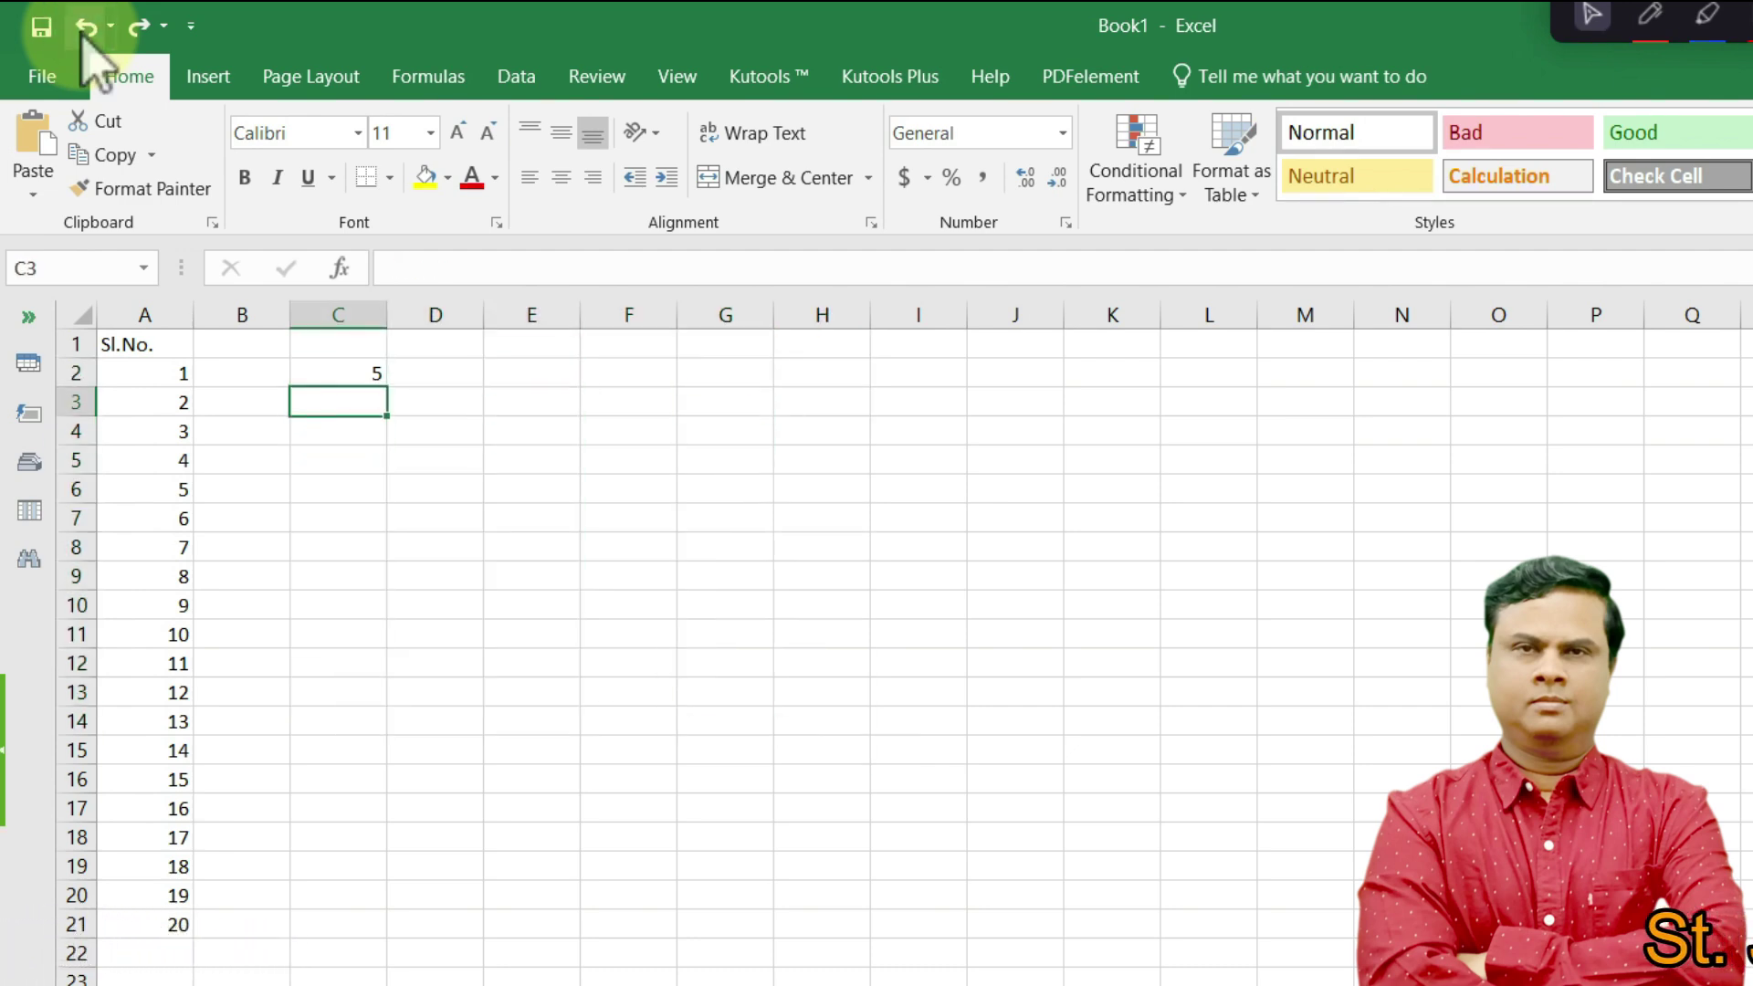
- Redo every step to bring back 5–50, Jan–Dec and January–December
left_click(139, 28)
left_click(139, 27)
left_click(139, 28)
left_click(139, 28)
left_click(138, 28)
left_click(139, 27)
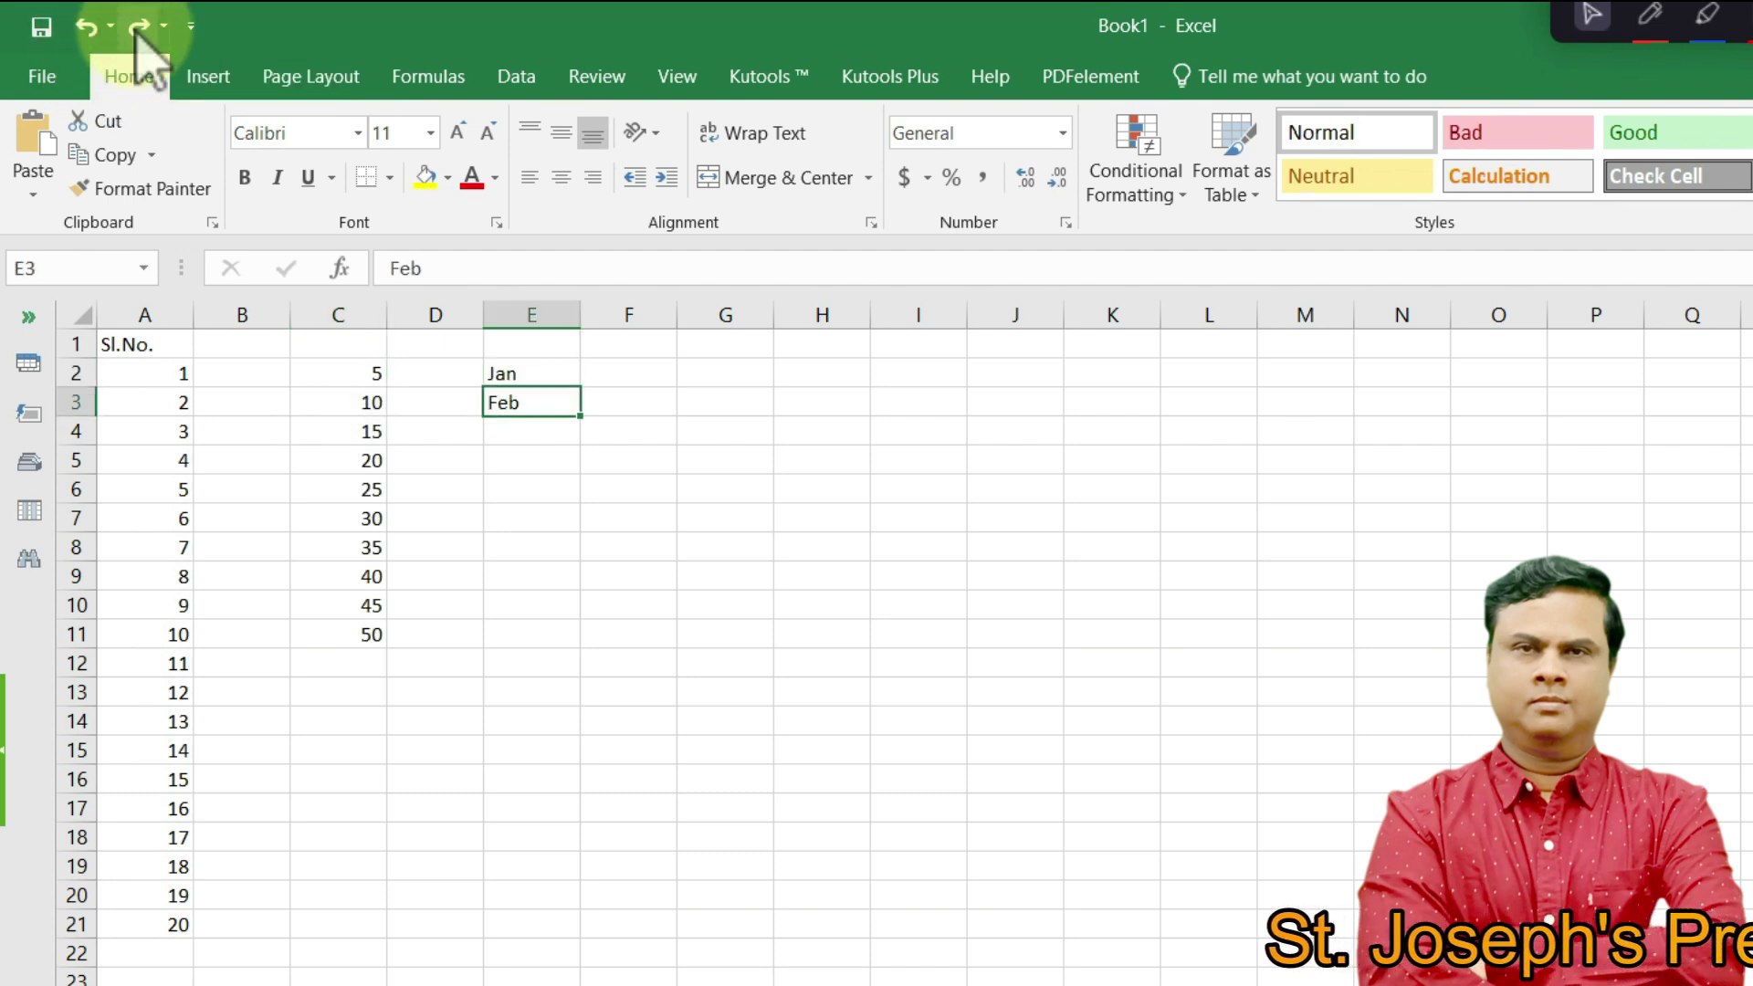
left_click(138, 27)
left_click(139, 28)
left_click(138, 27)
left_click(139, 28)
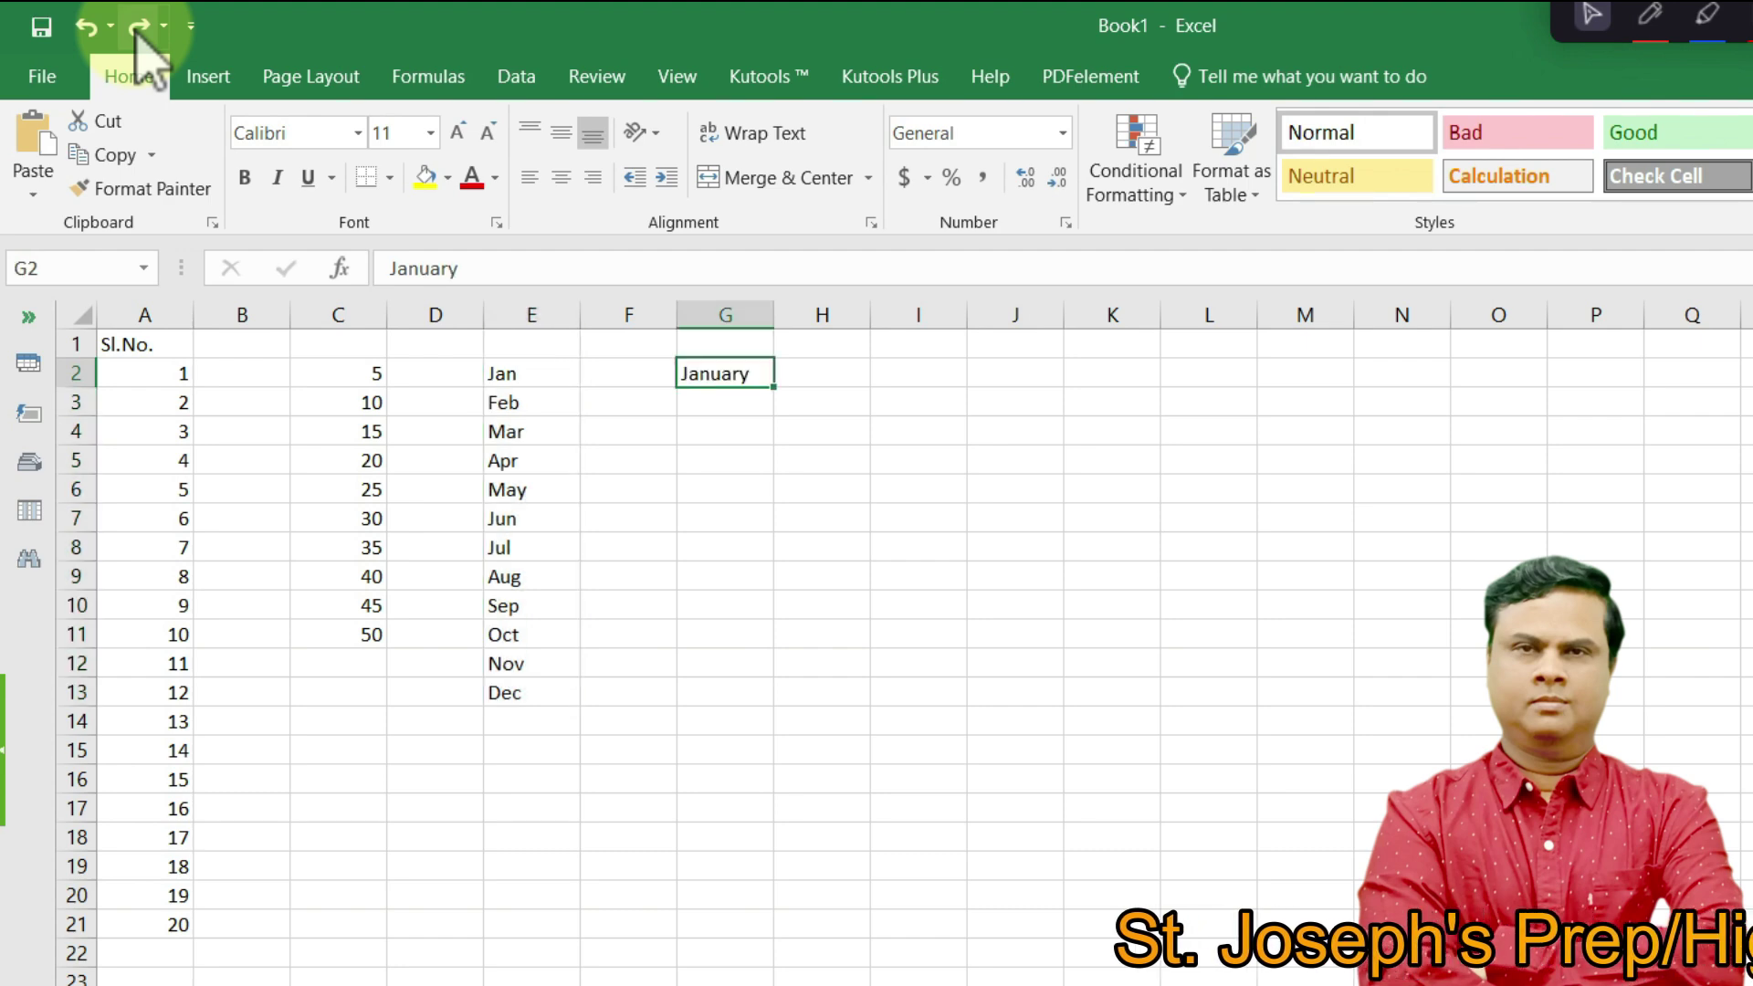
left_click(139, 27)
left_click(139, 27)
left_click(138, 28)
left_click(138, 27)
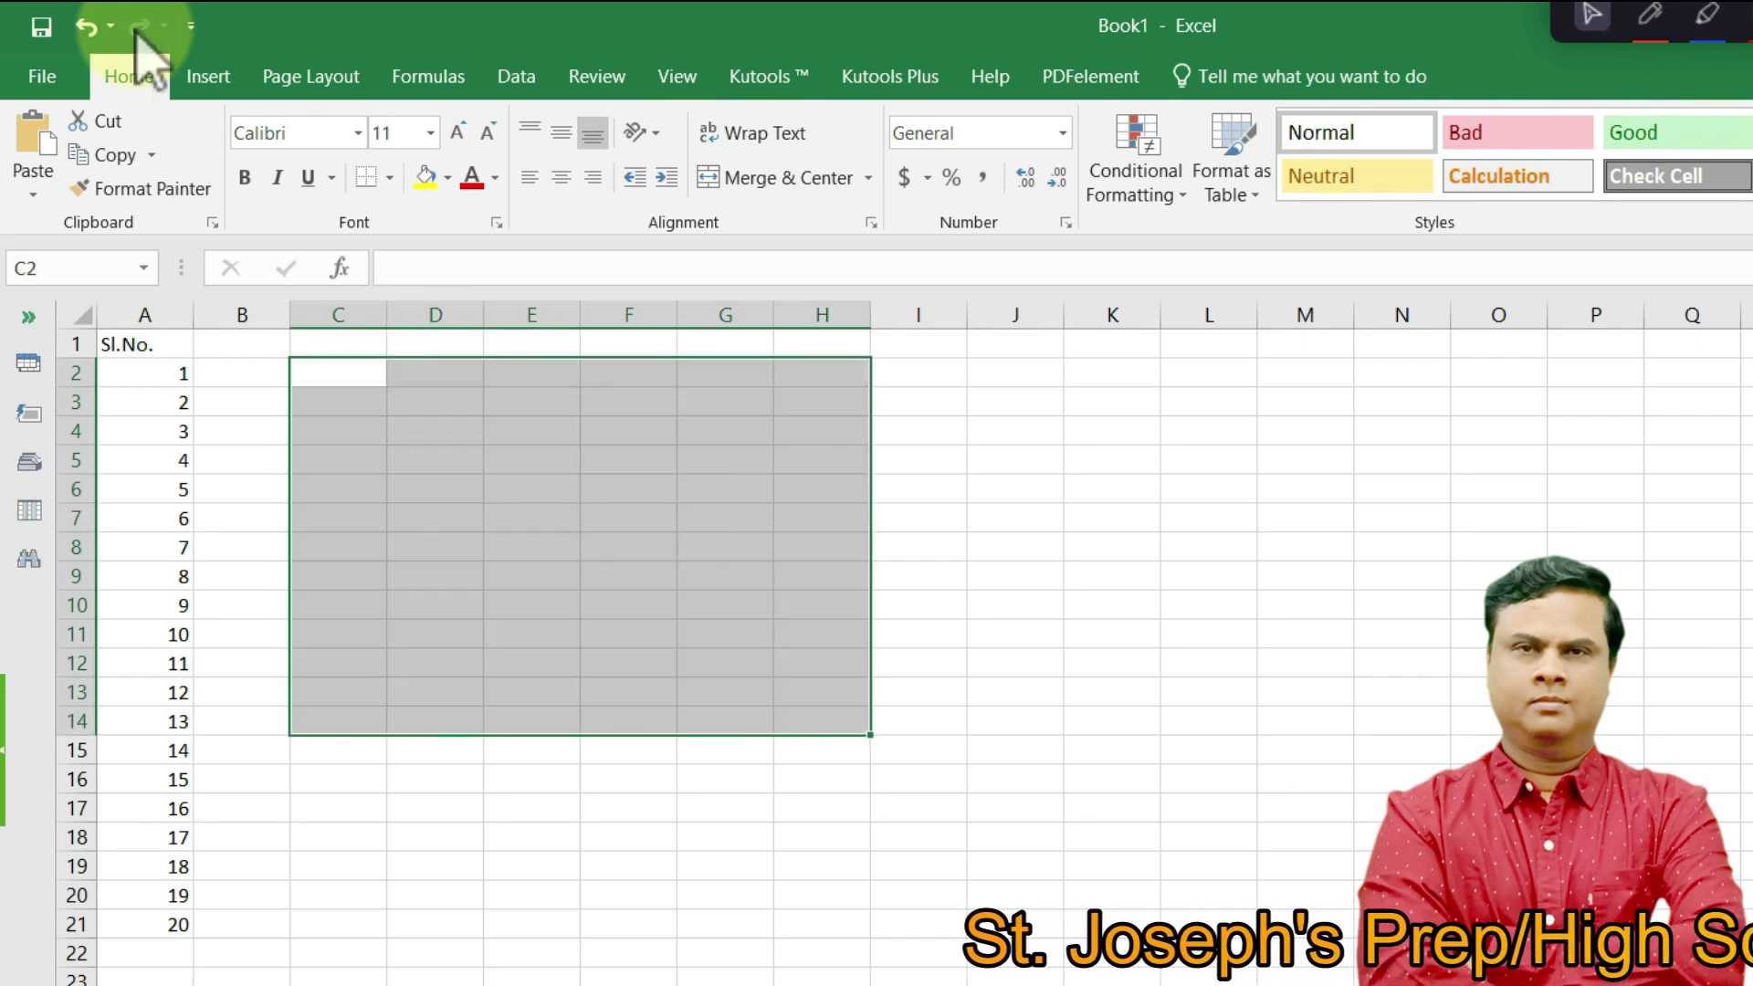
- Redo the clear, then undo it to restore the lists and select G13
left_click(435, 465)
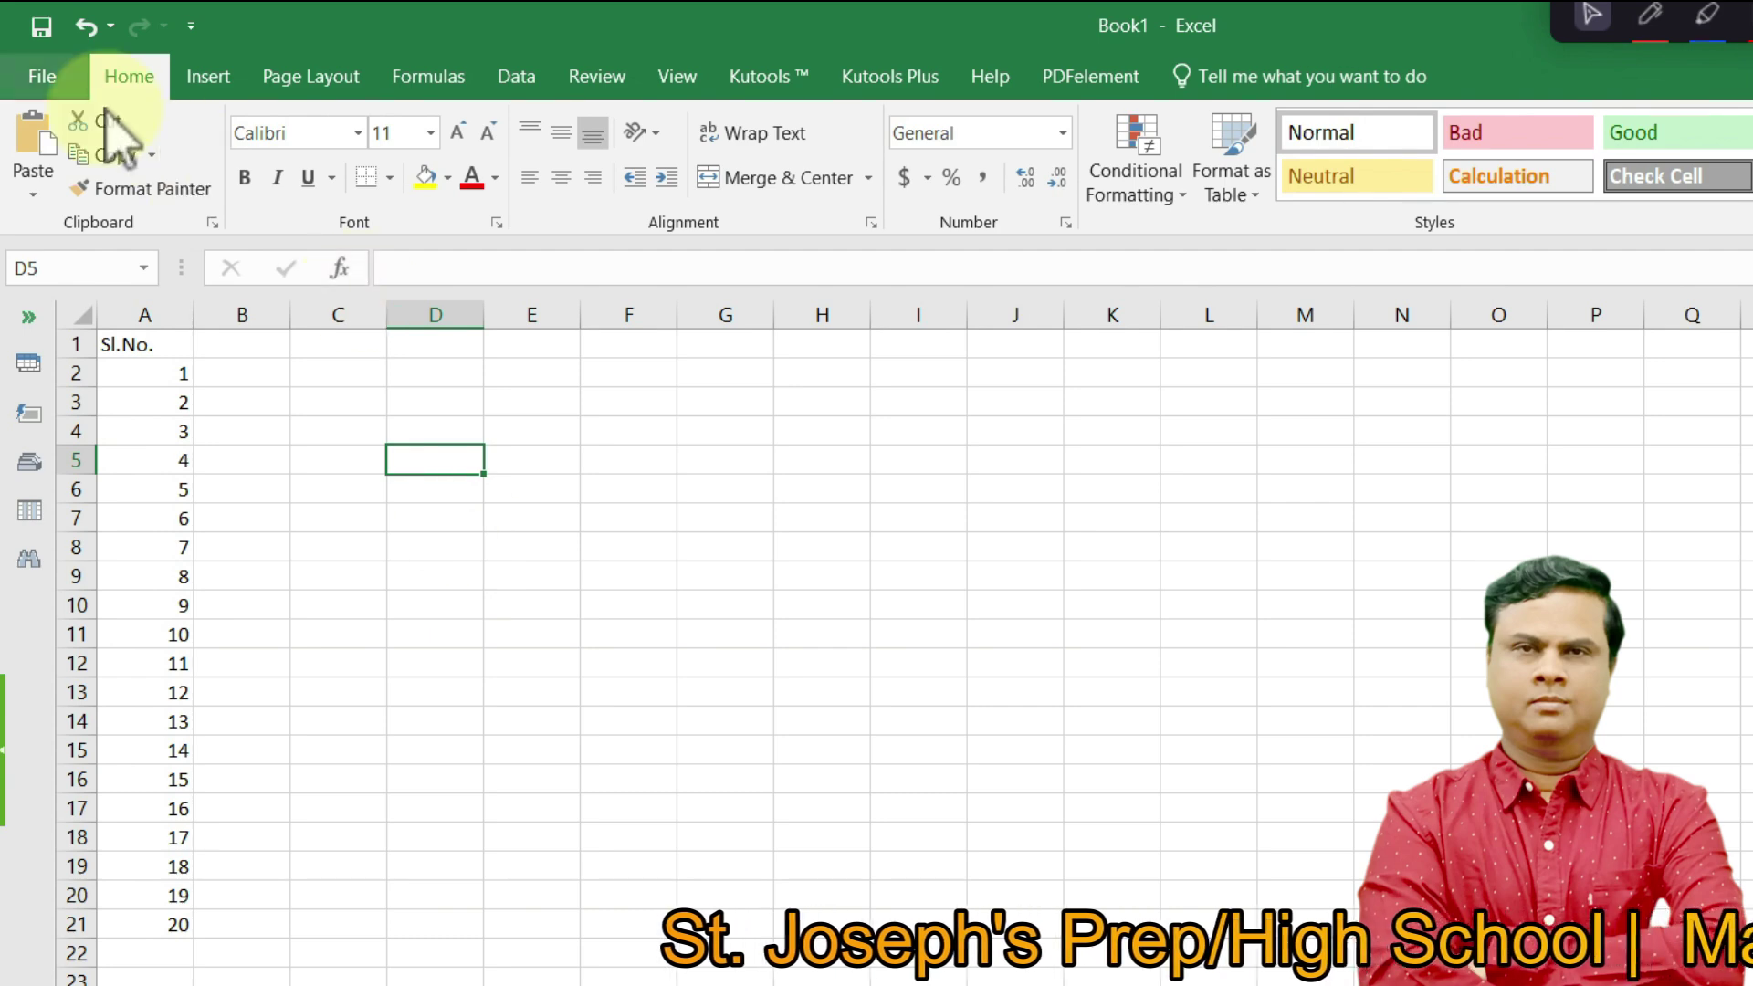
left_click(86, 28)
left_click(431, 852)
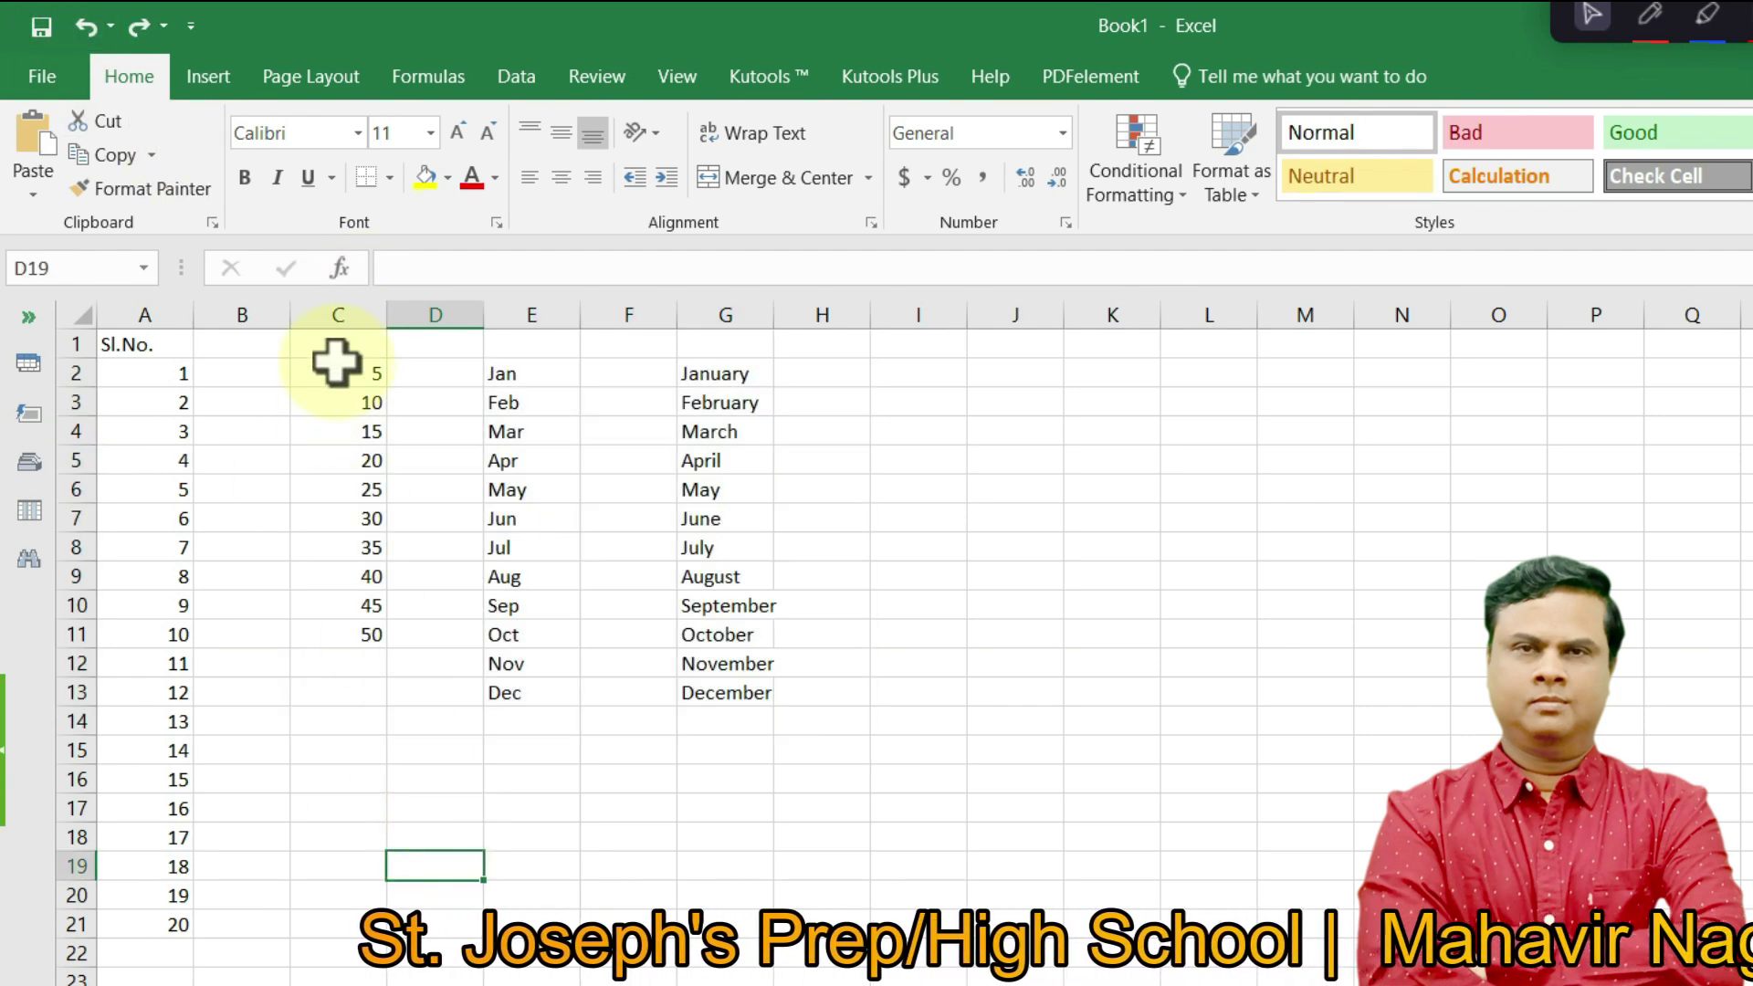
left_click(744, 696)
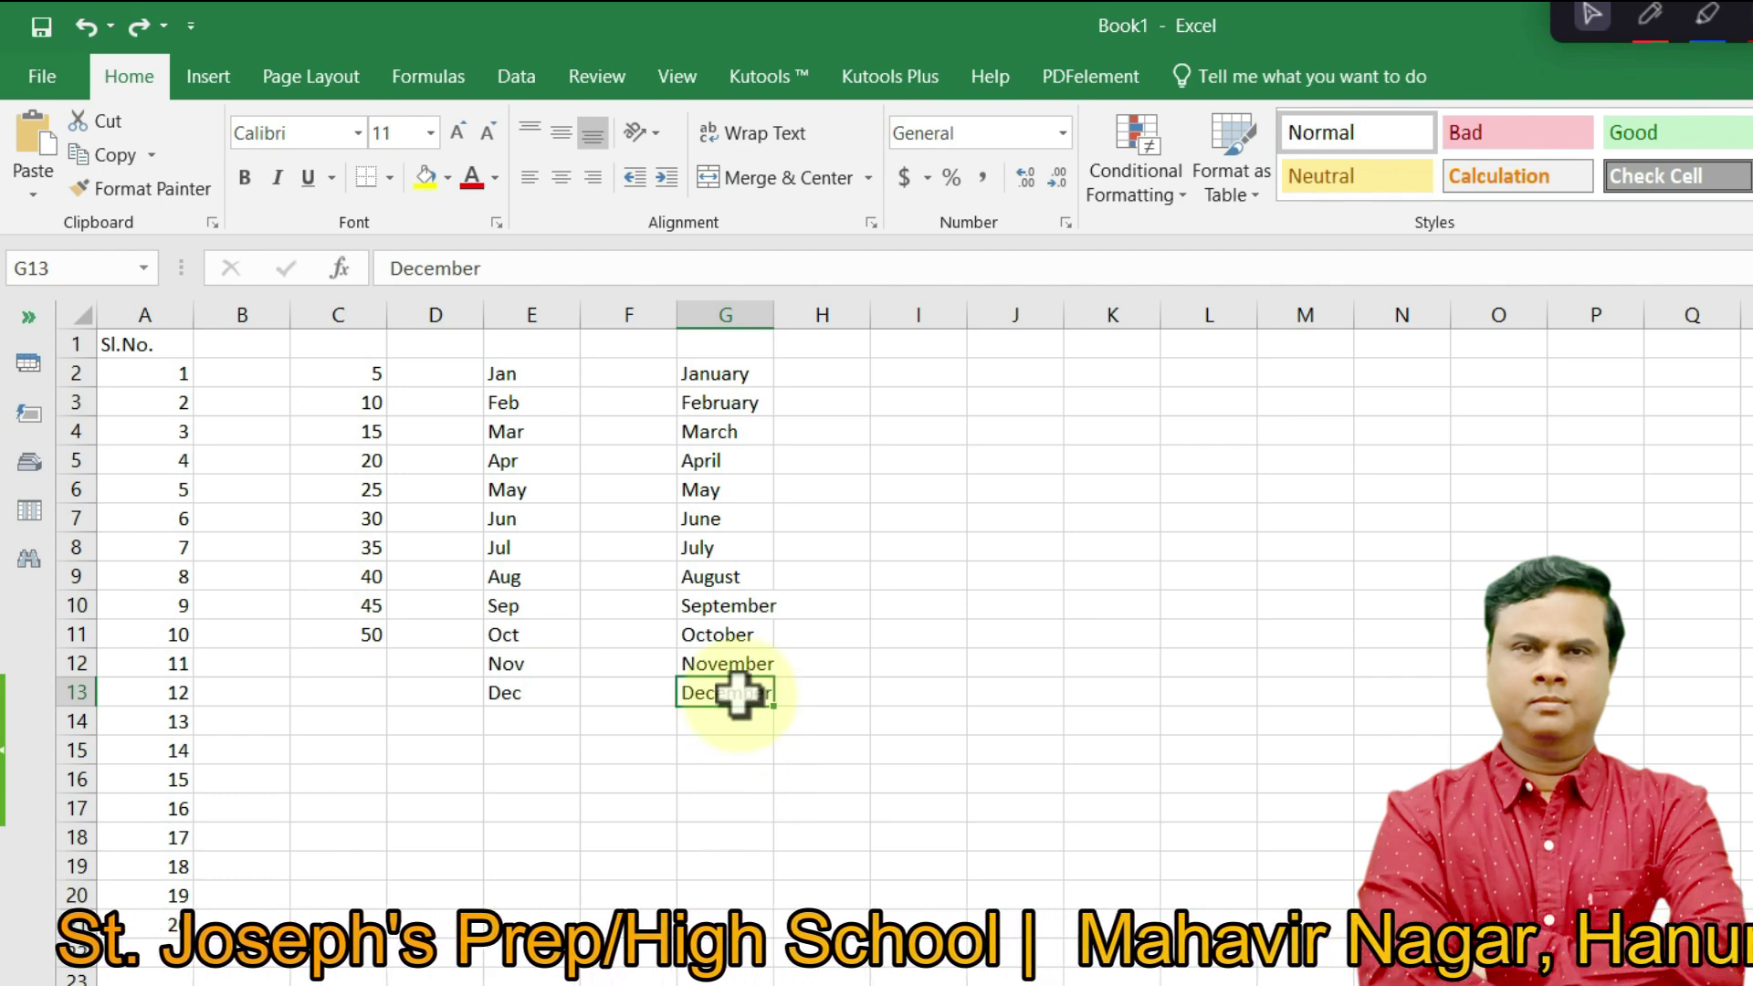
- Select from G13 back to C2 and delete the numbers and month lists
left_click_drag(738, 695, 348, 365)
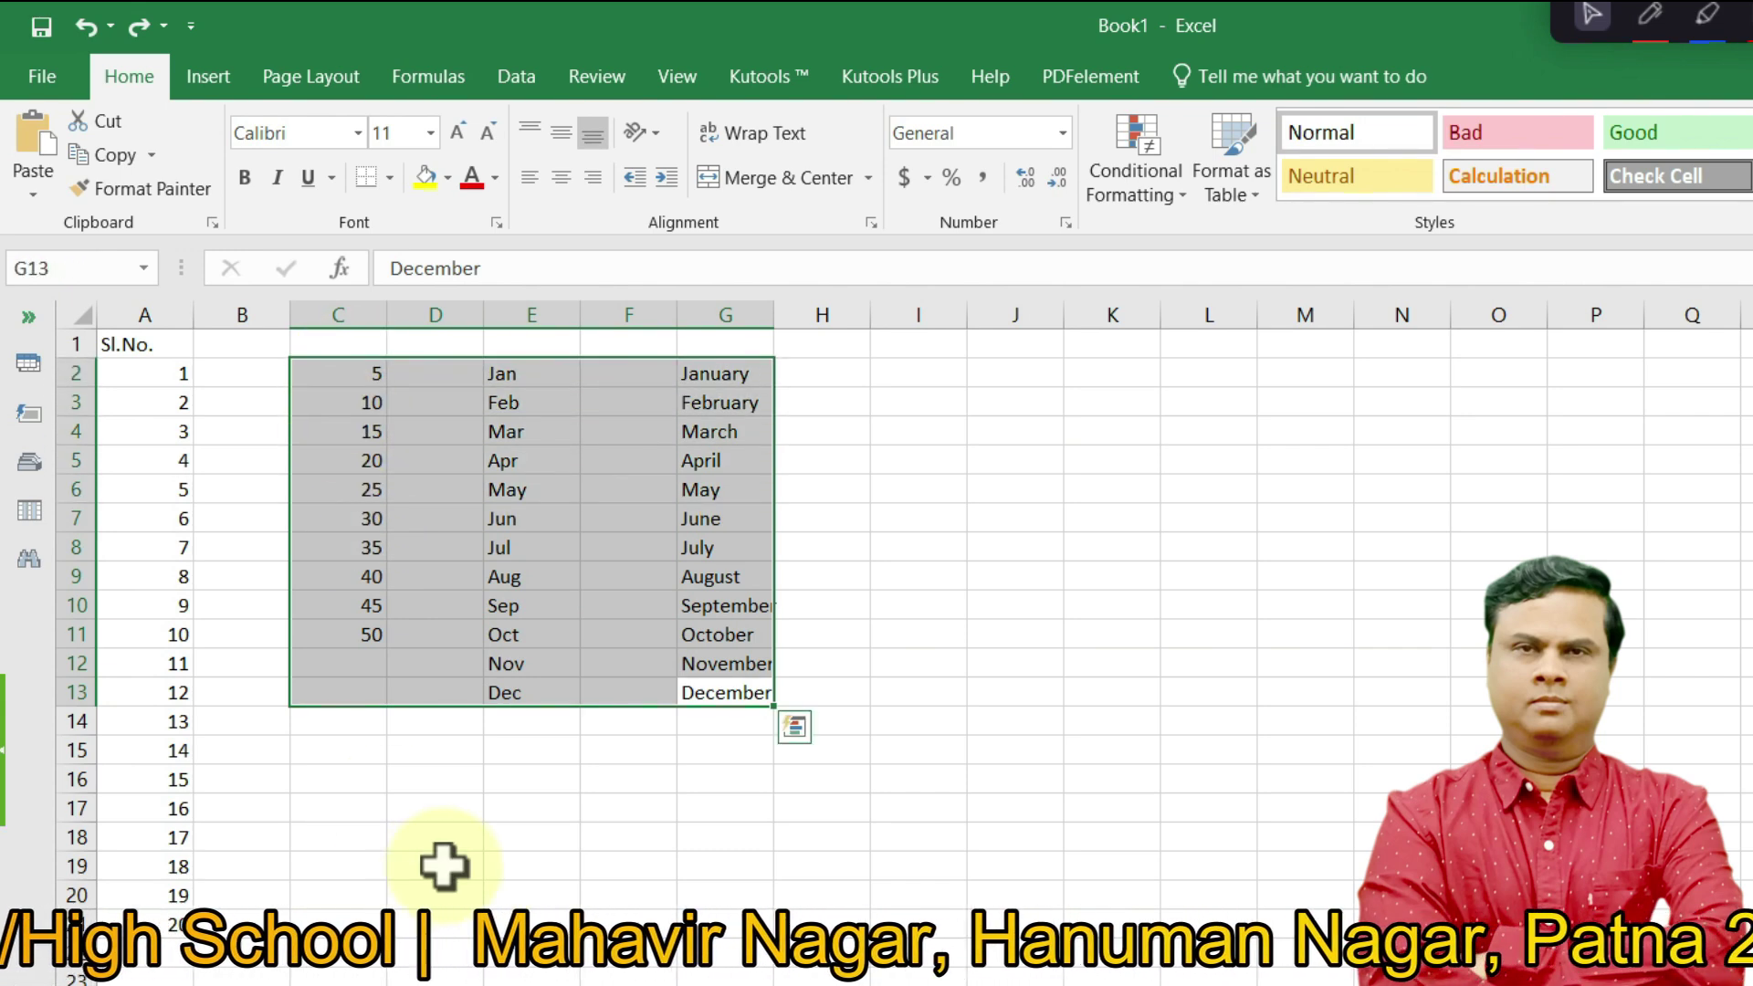
key("Delete")
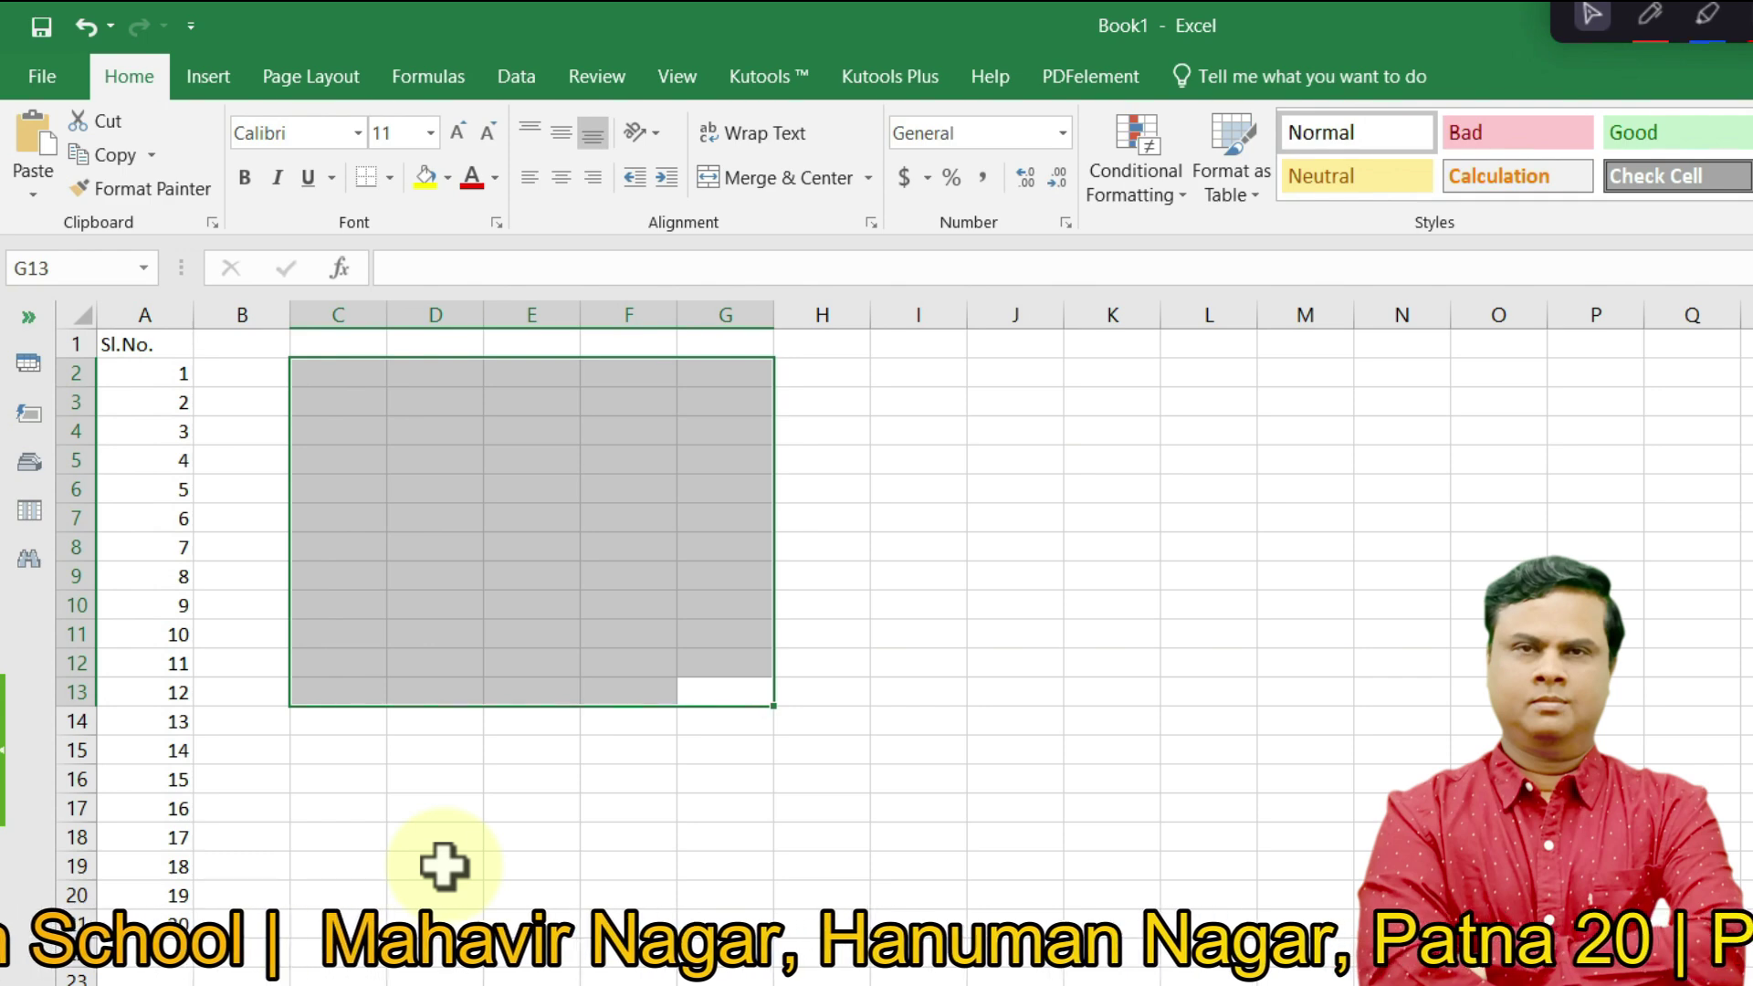
left_click(447, 866)
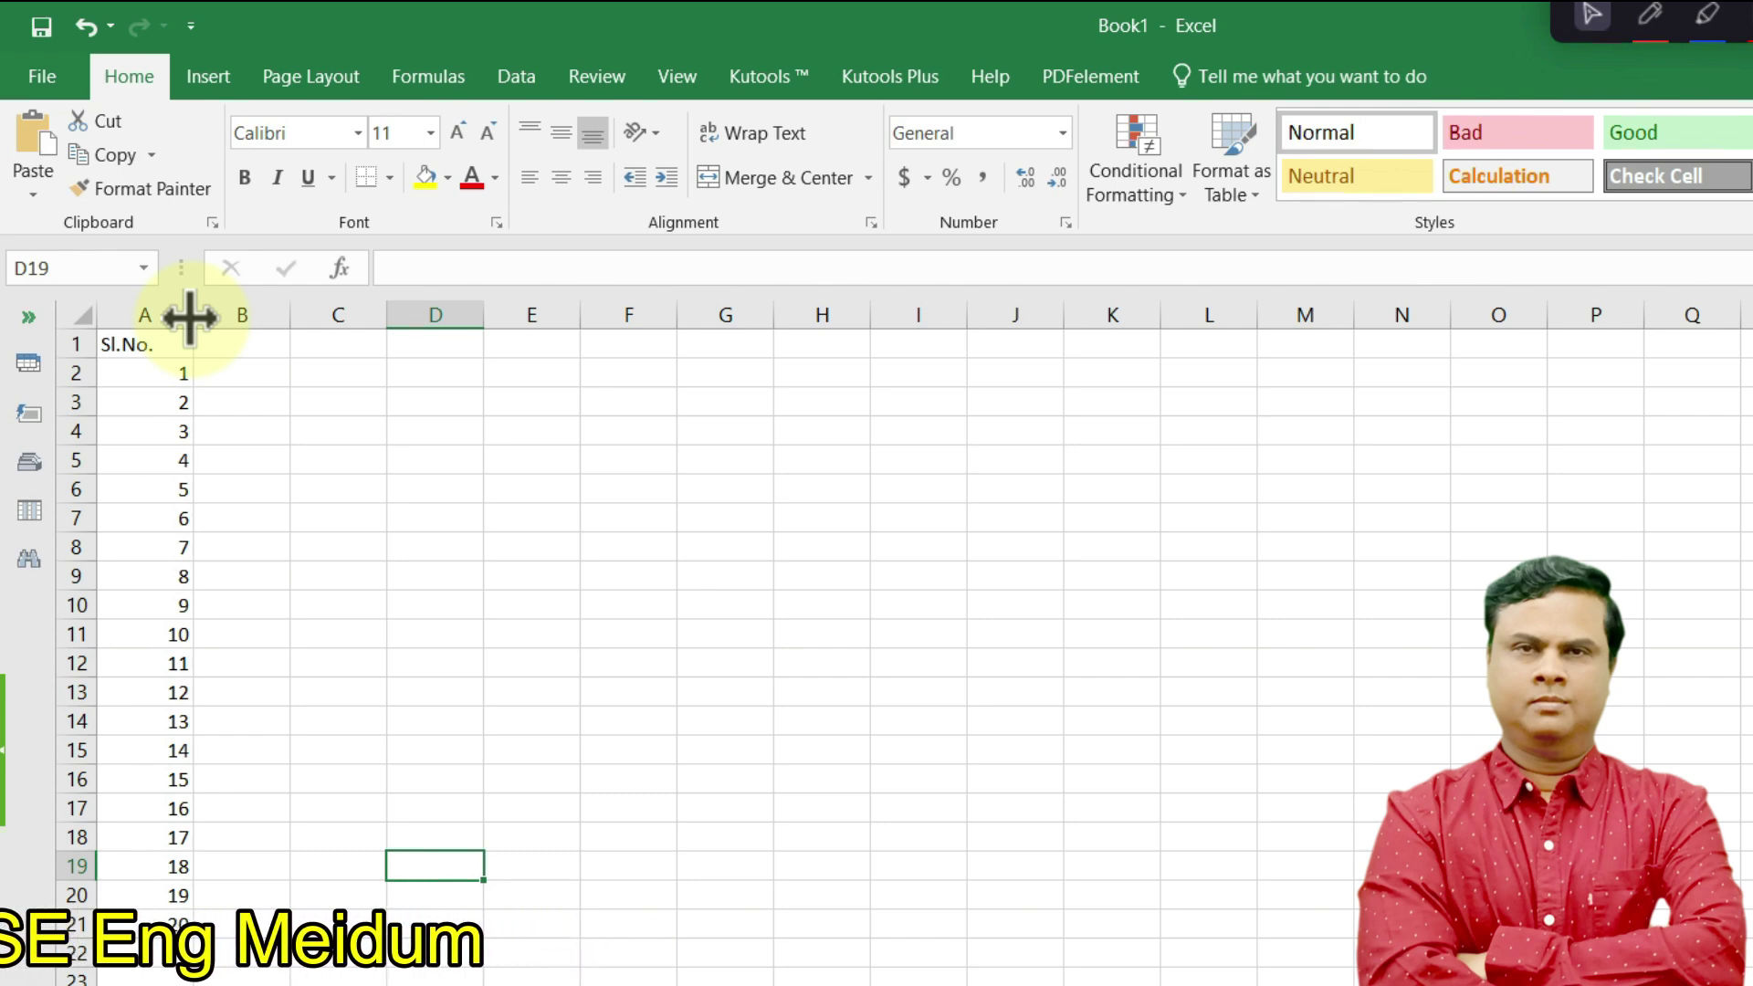
- Narrow column A, then enter the heading Student's Name in cell B1
left_click_drag(190, 316, 152, 315)
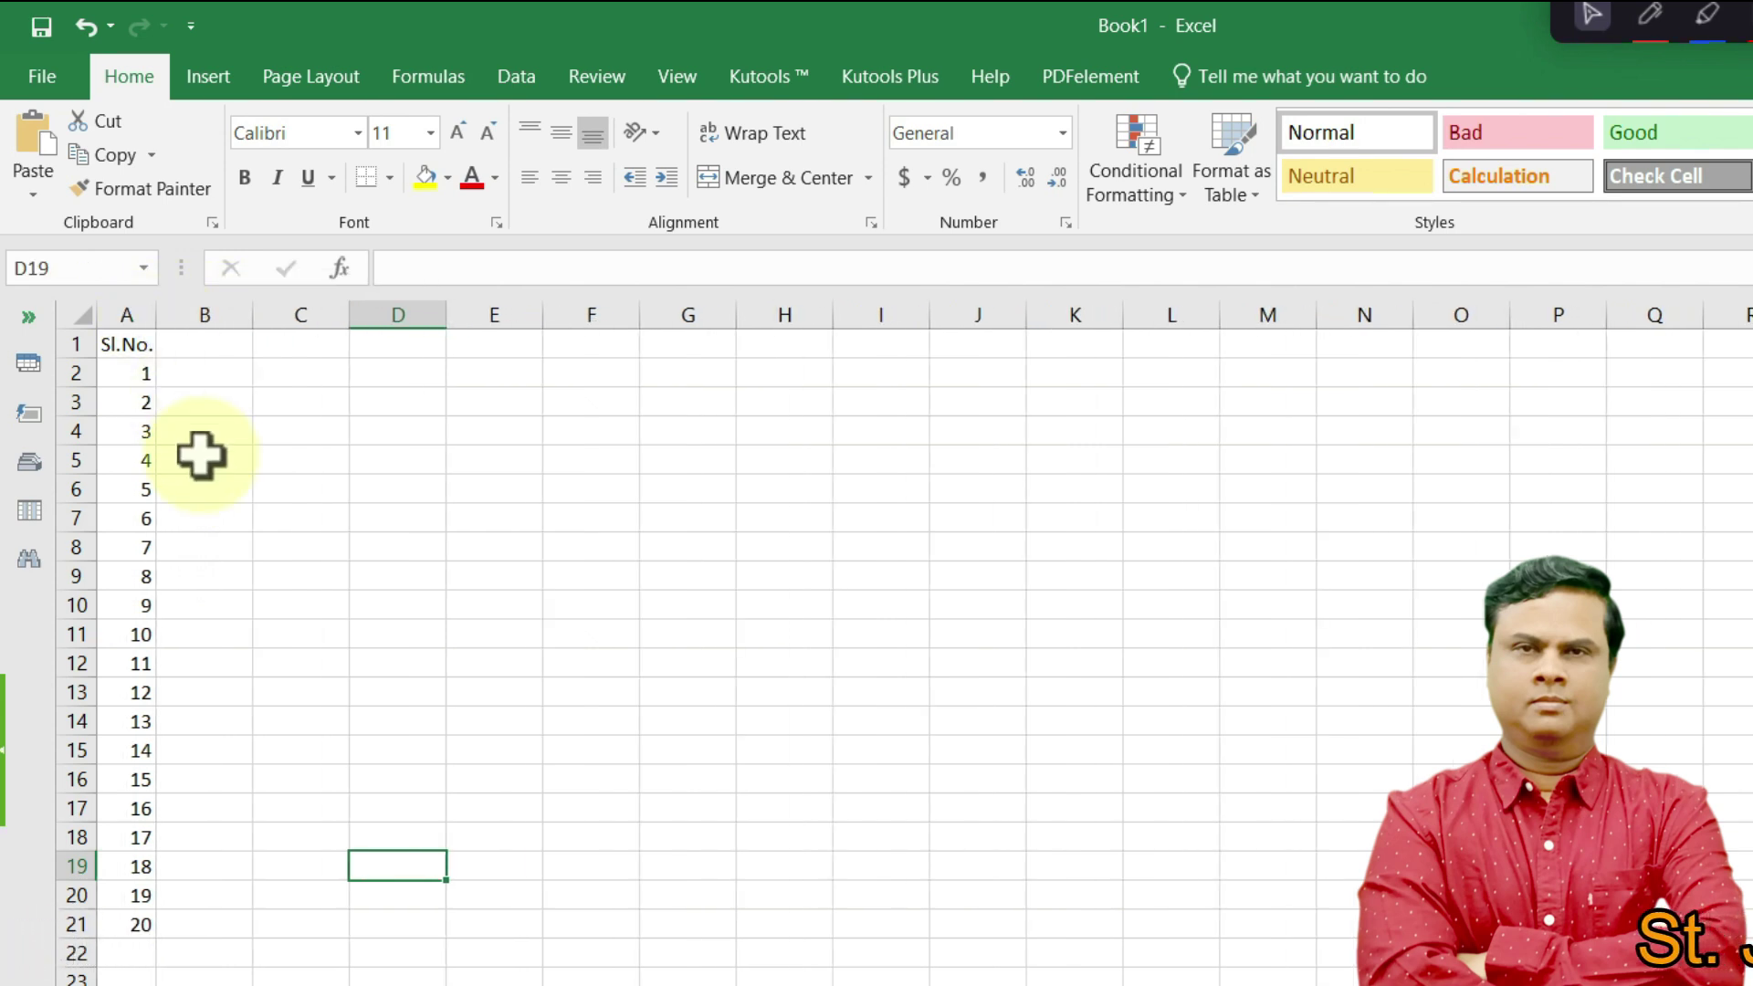
left_click(207, 341)
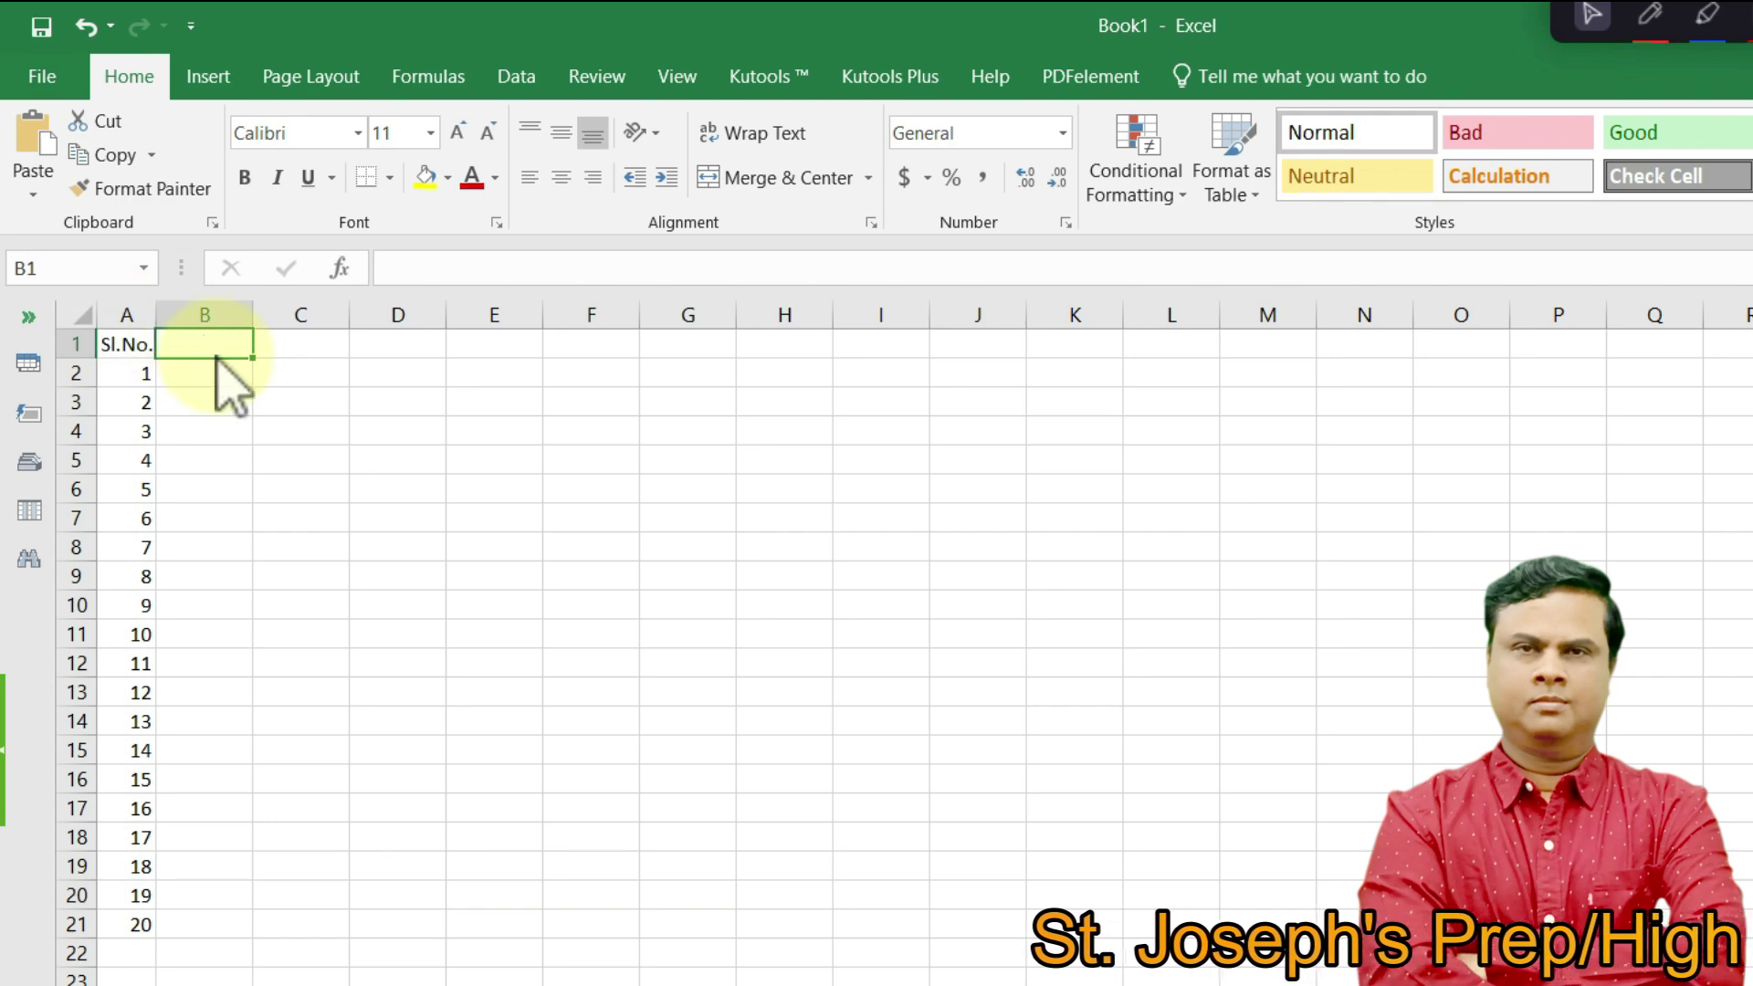
type("Student'")
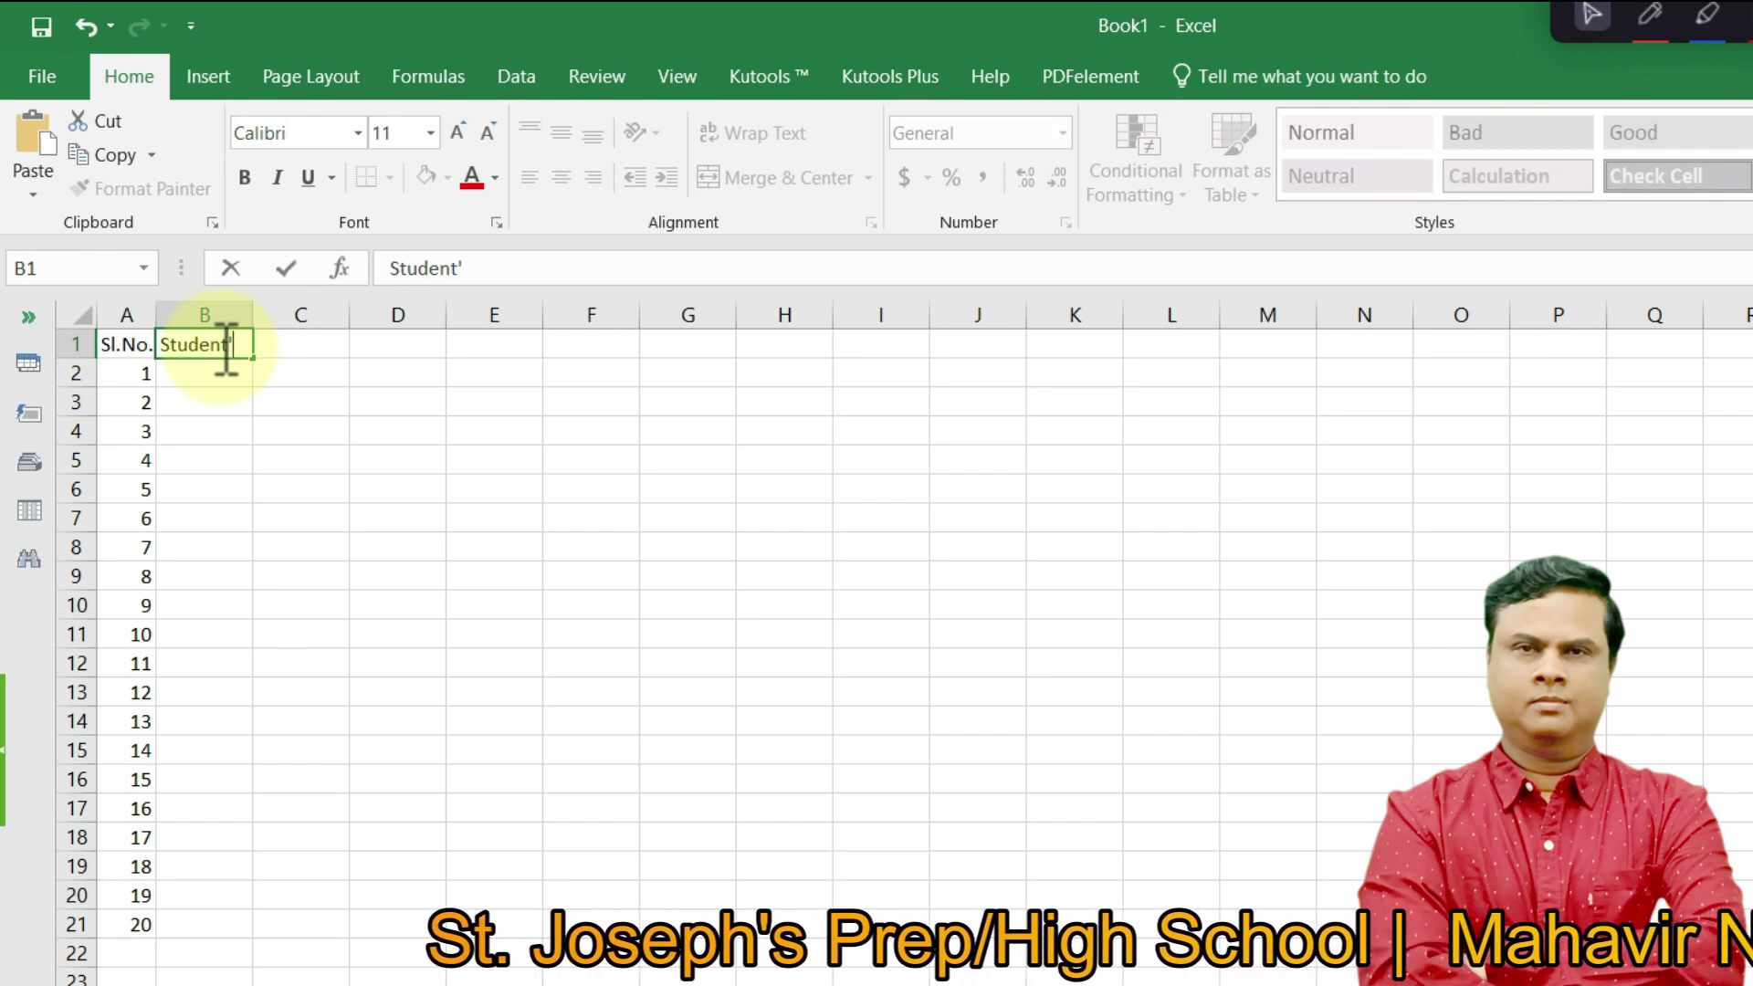
type("s Name")
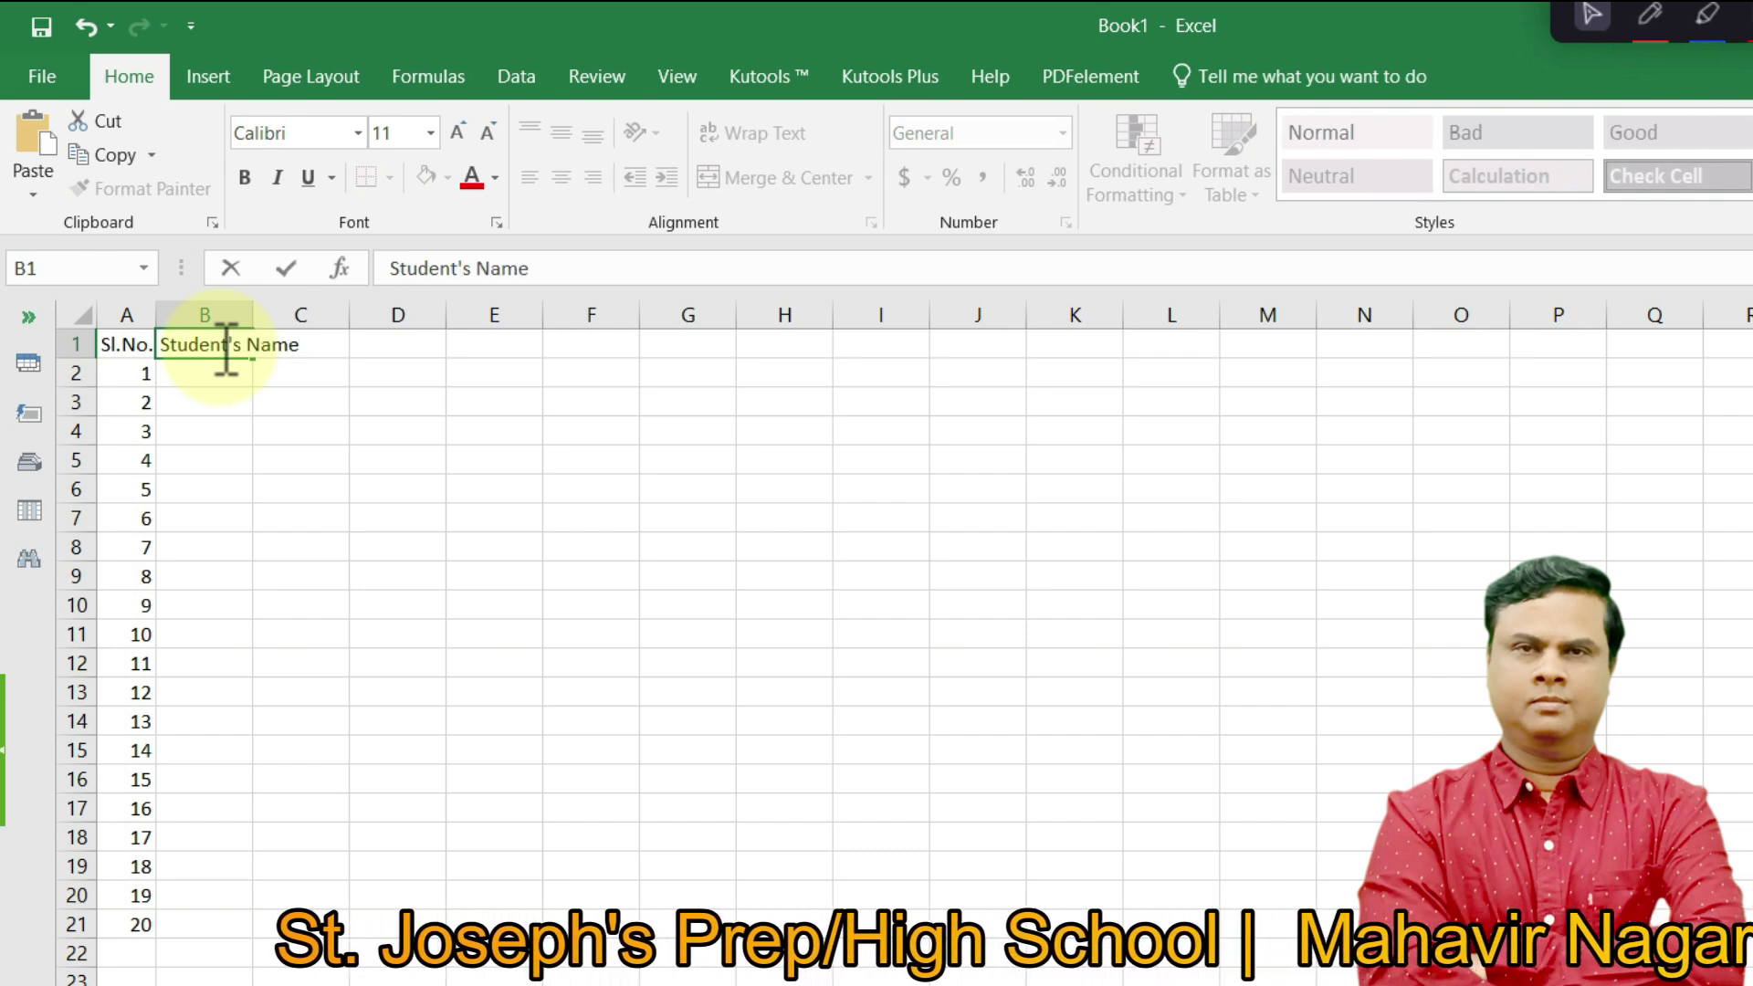
key("Return")
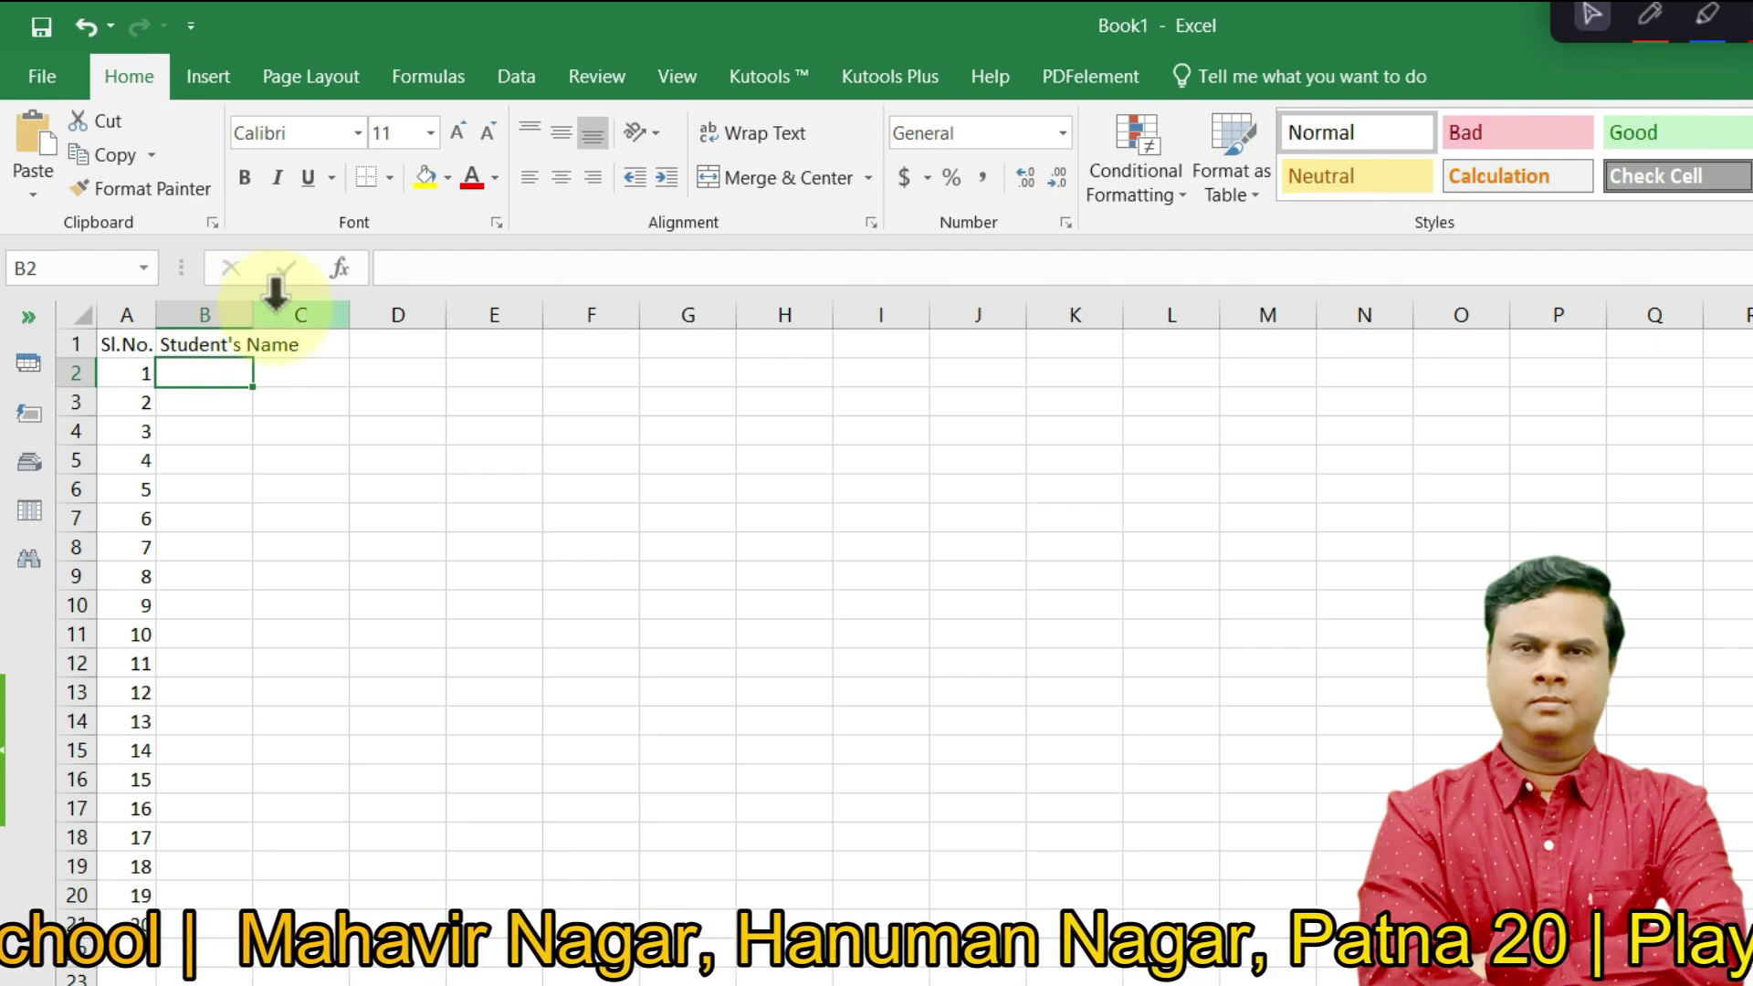
- Widen column B and set the Student's Name header in B1 to 18-point
left_click_drag(248, 306, 414, 310)
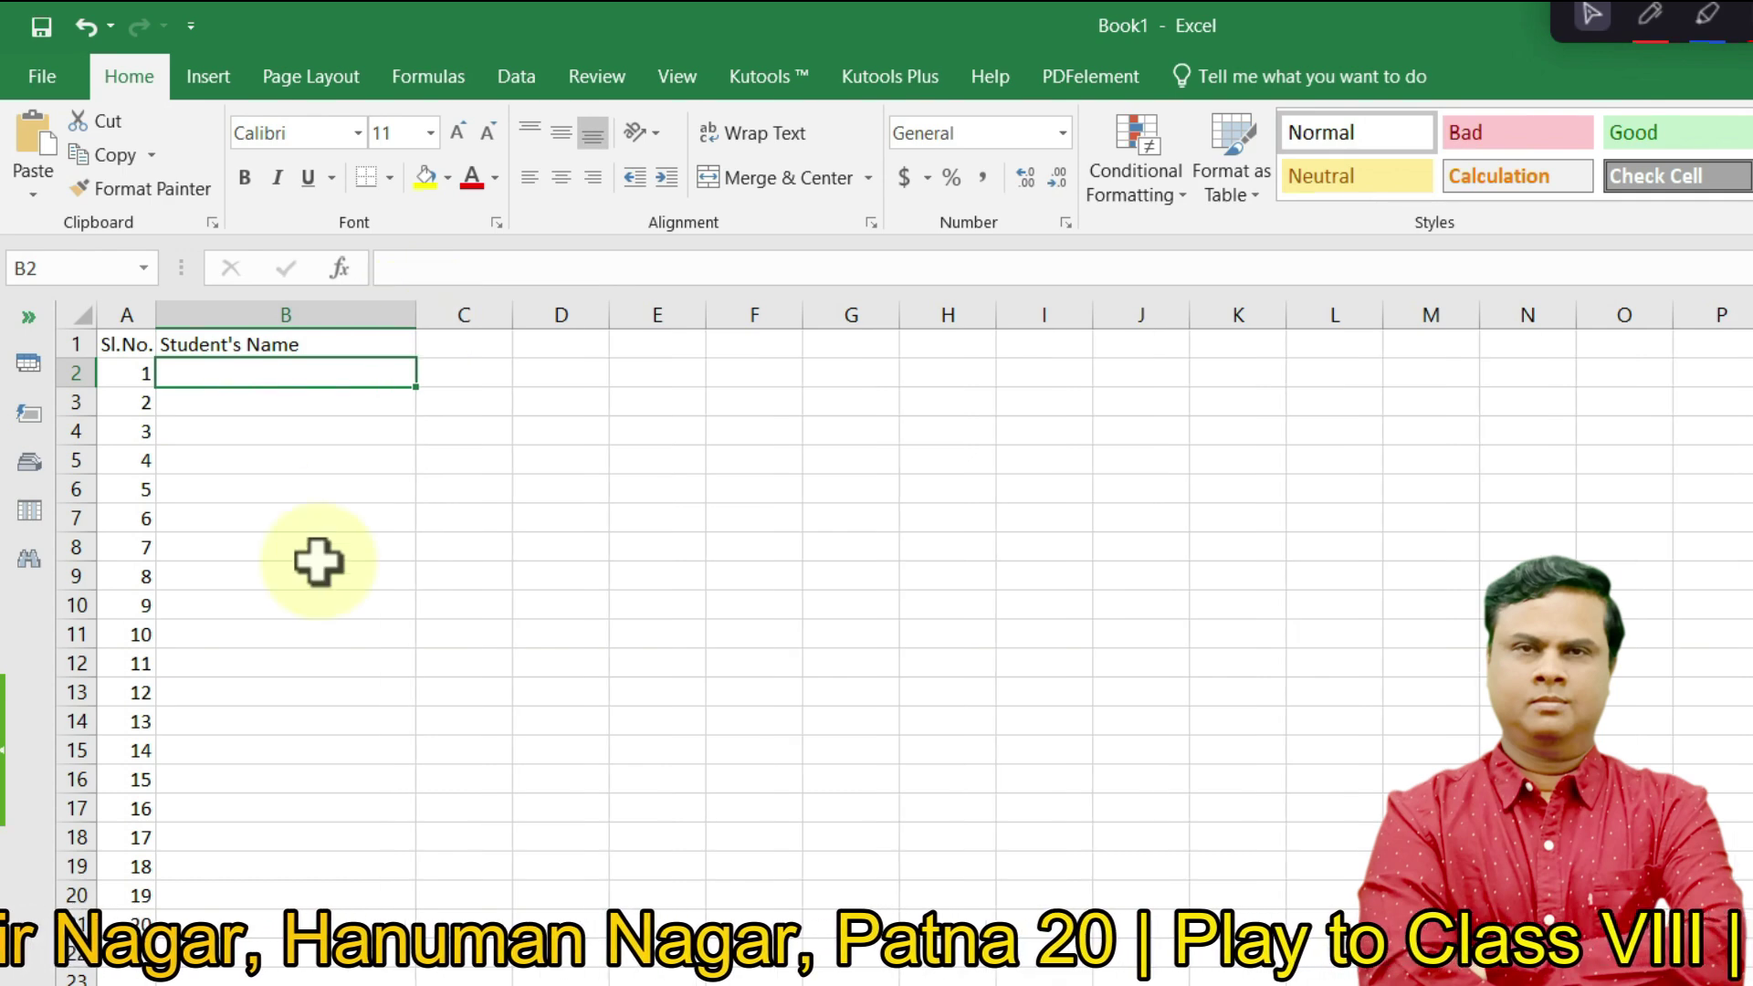
key("Down")
key("Down")
key("Down")
key("Down")
key("Down")
key("Down")
key("Down")
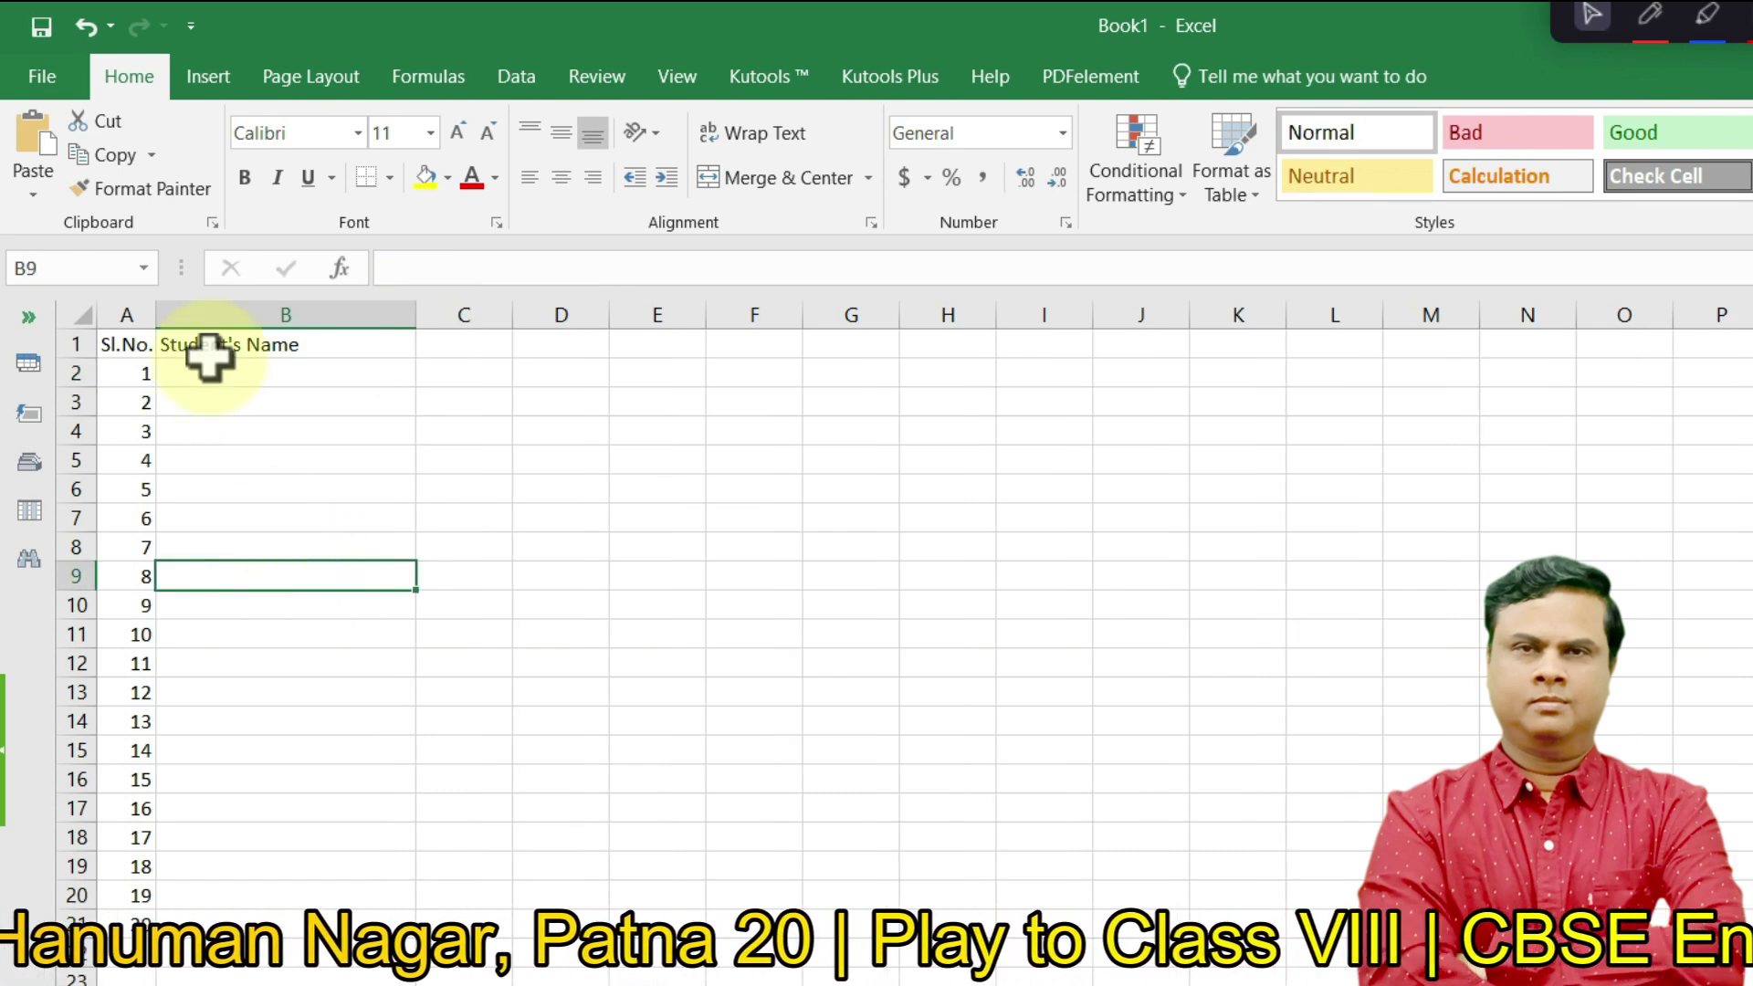
key("Up")
key("Up")
key("Up")
key("Up")
key("Up")
key("Up")
key("Up")
key("Up")
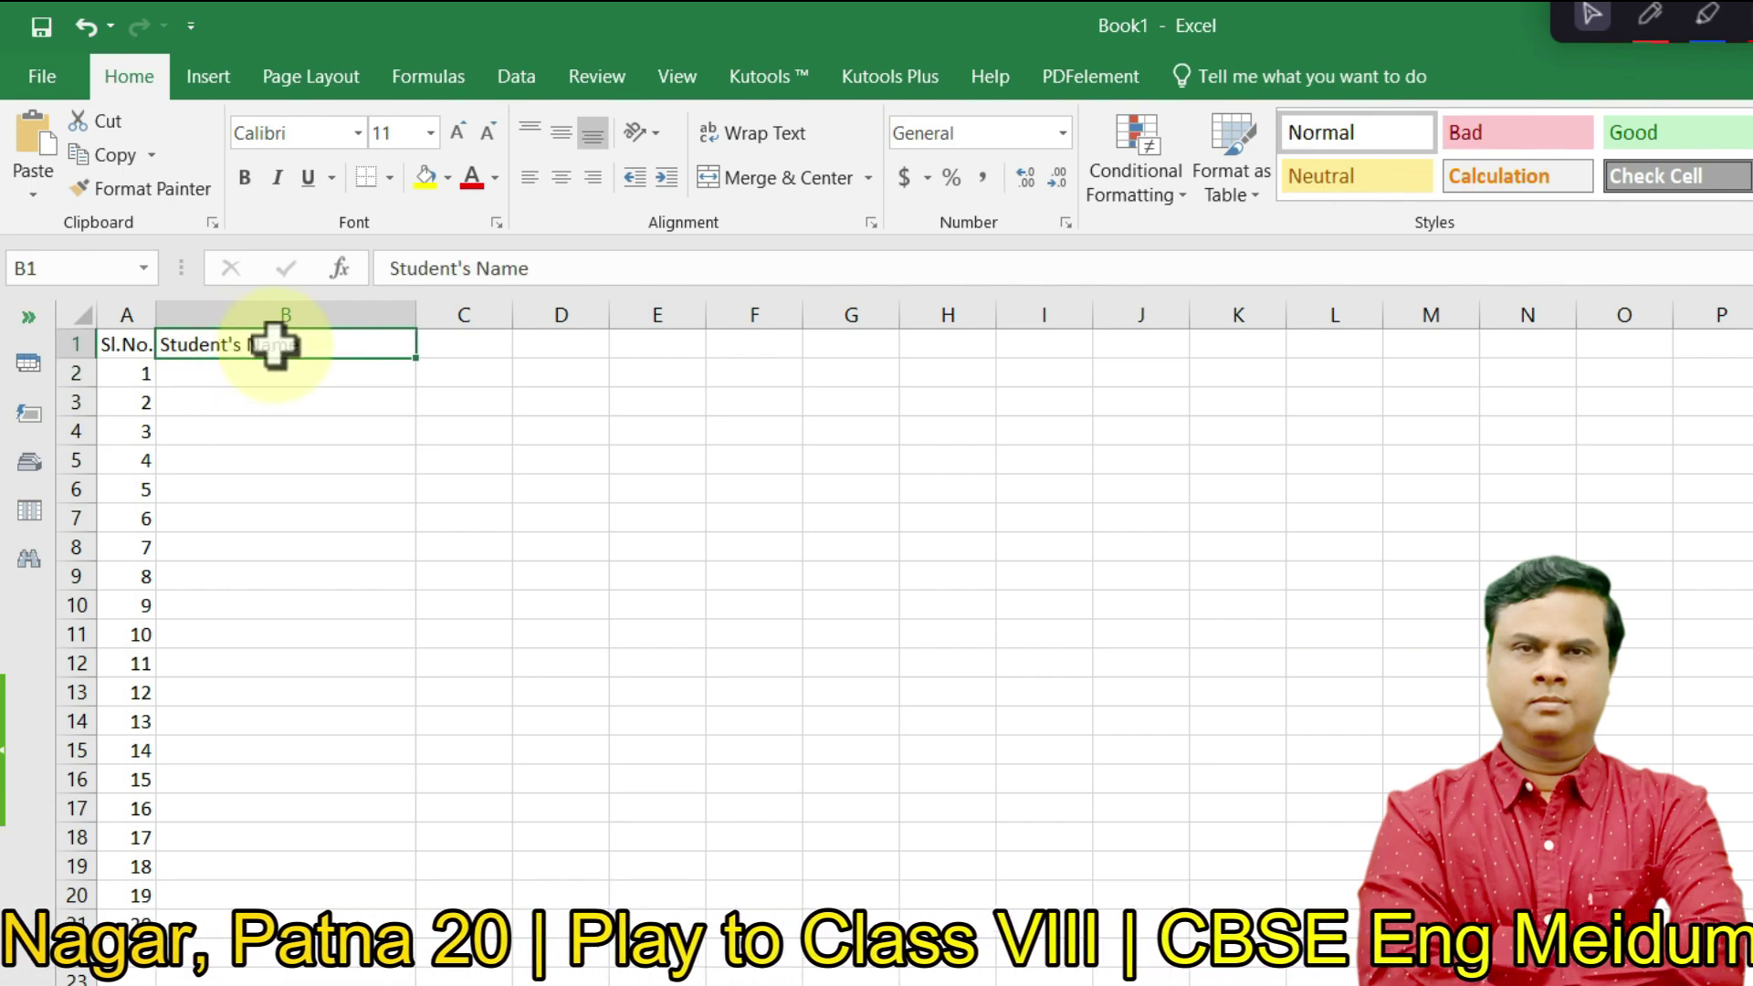
left_click(430, 134)
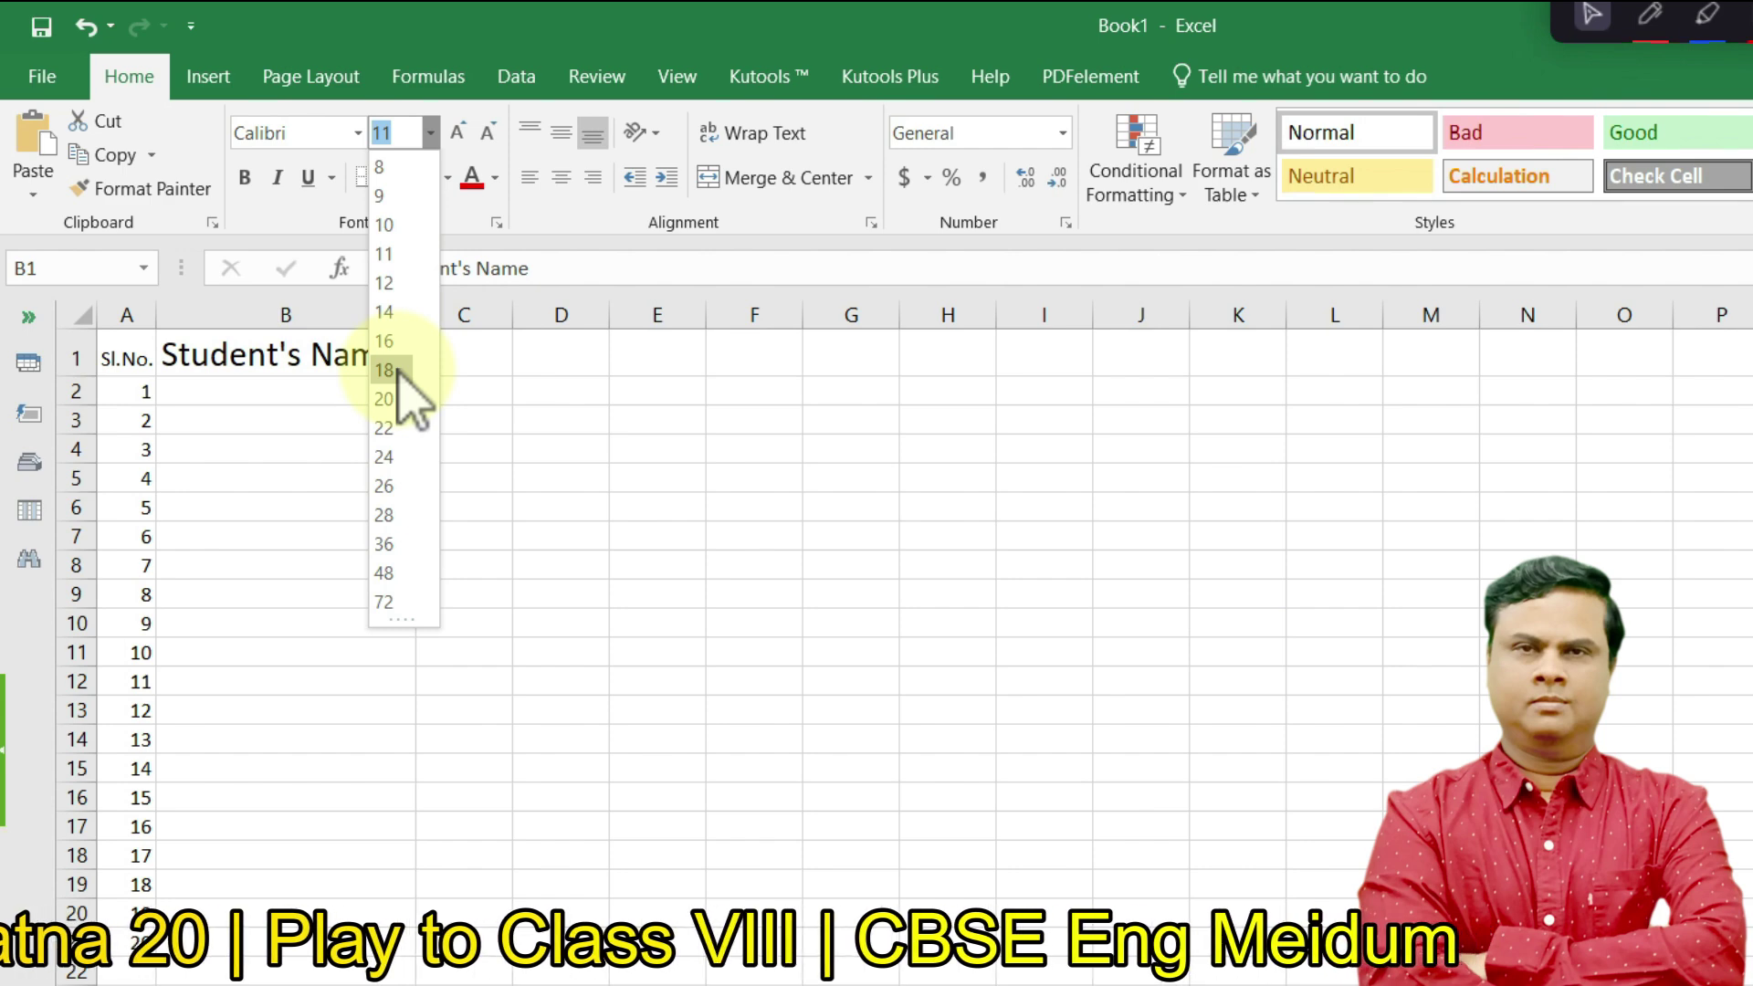
left_click(399, 371)
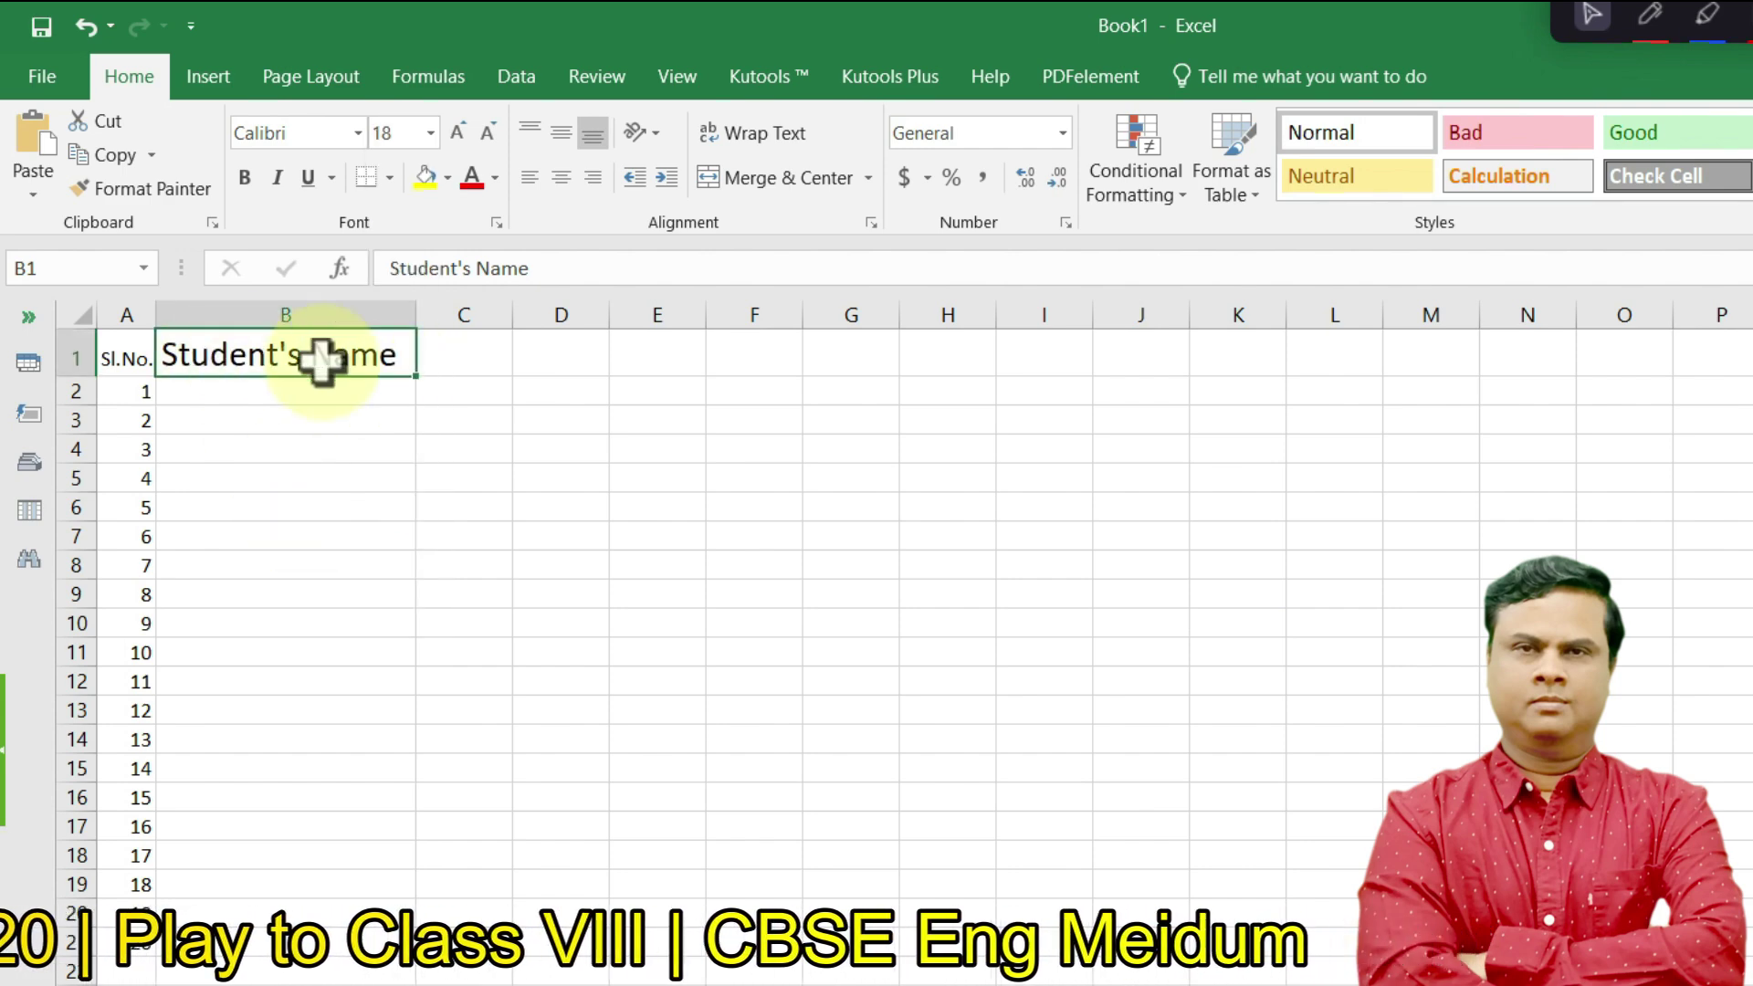
- Enter the first student's full name in cell B2
left_click(261, 393)
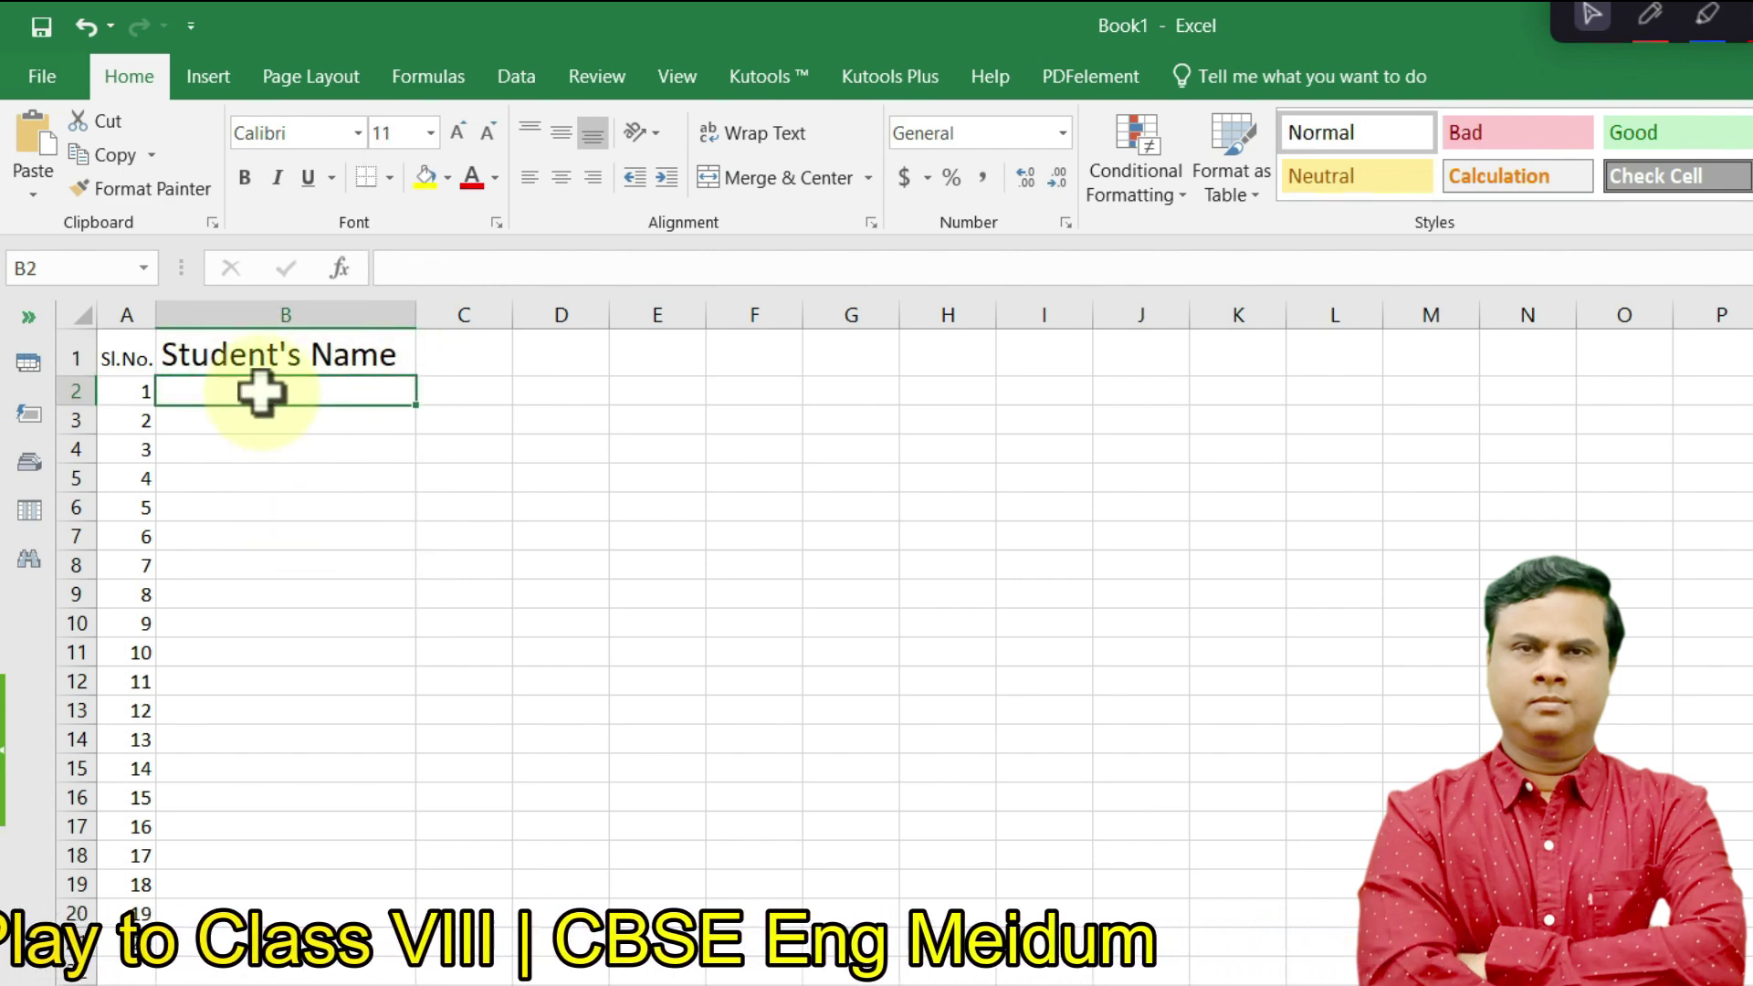
type("Rohit")
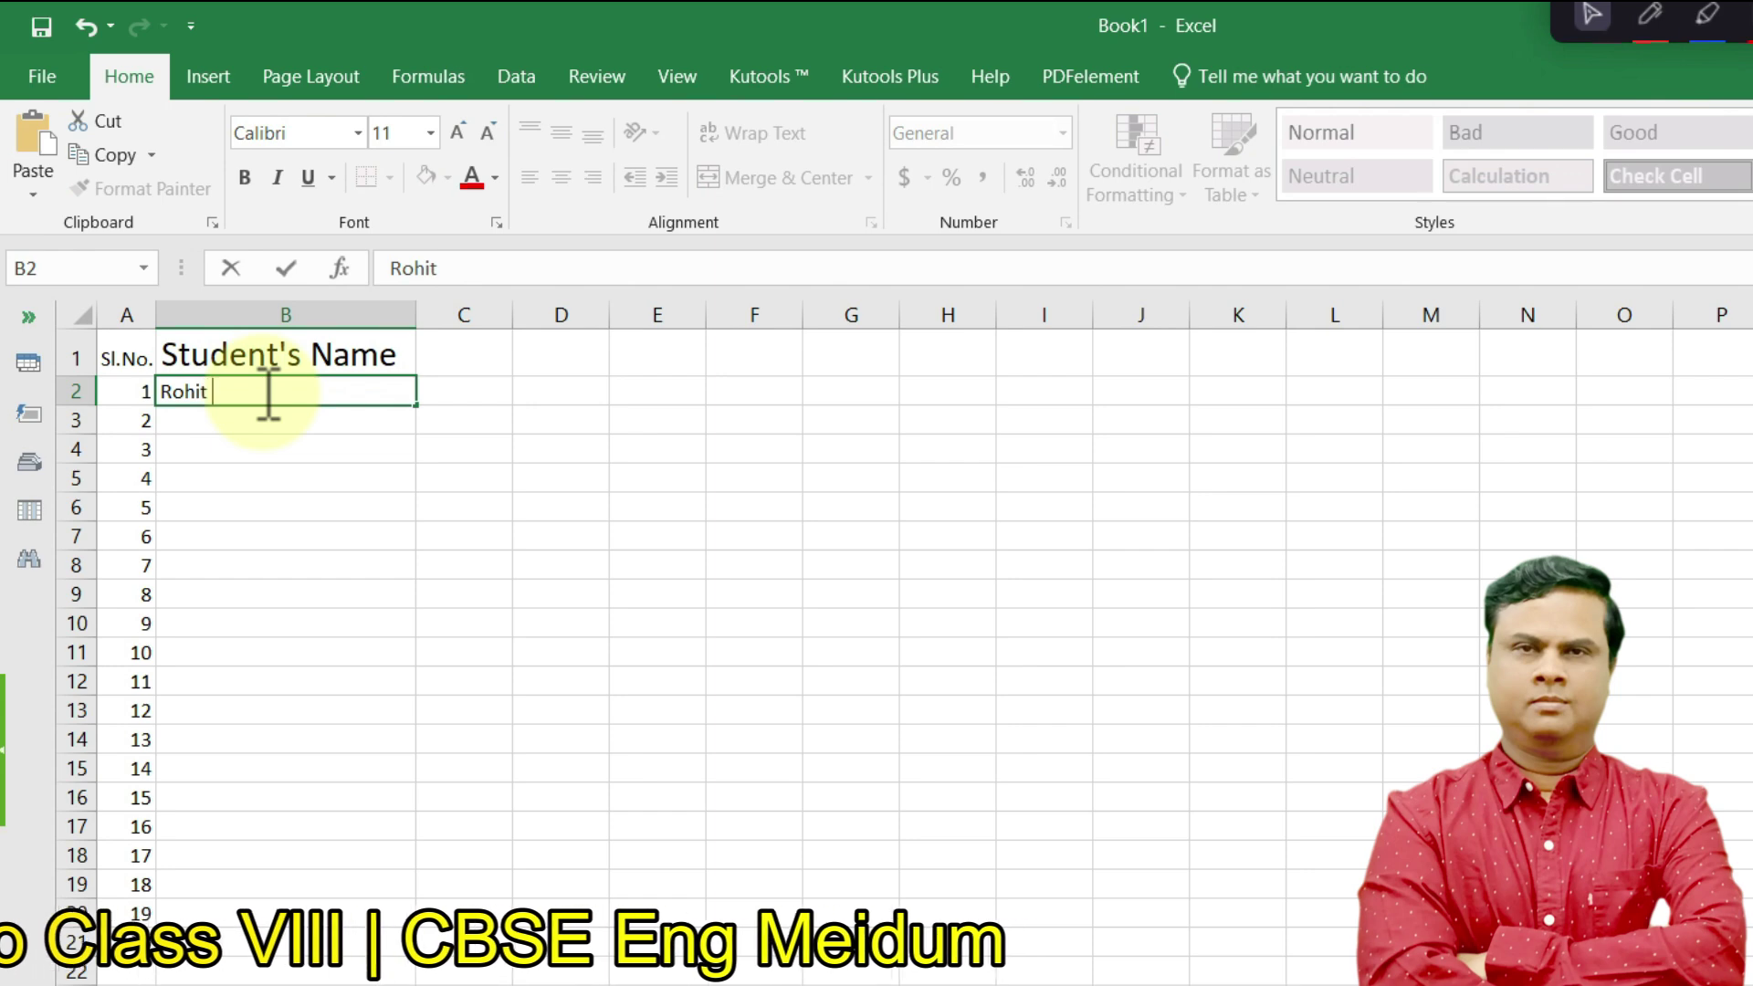
type(" Kumar")
key("Return")
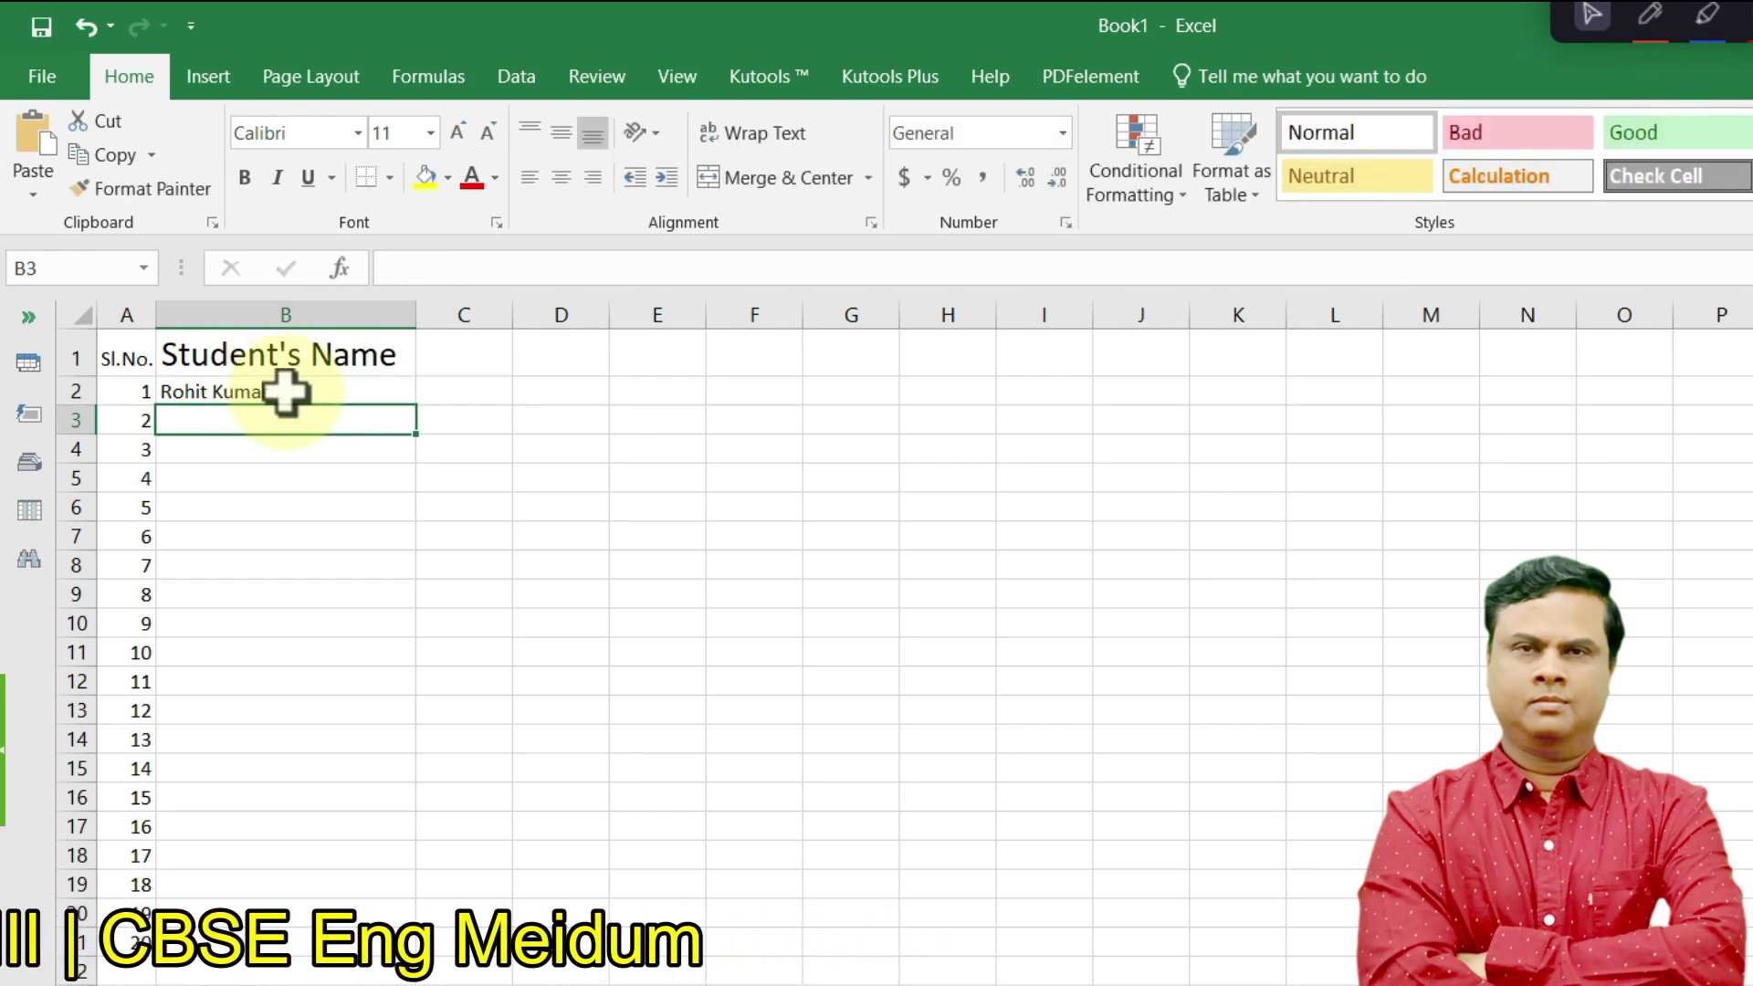
left_click(298, 315)
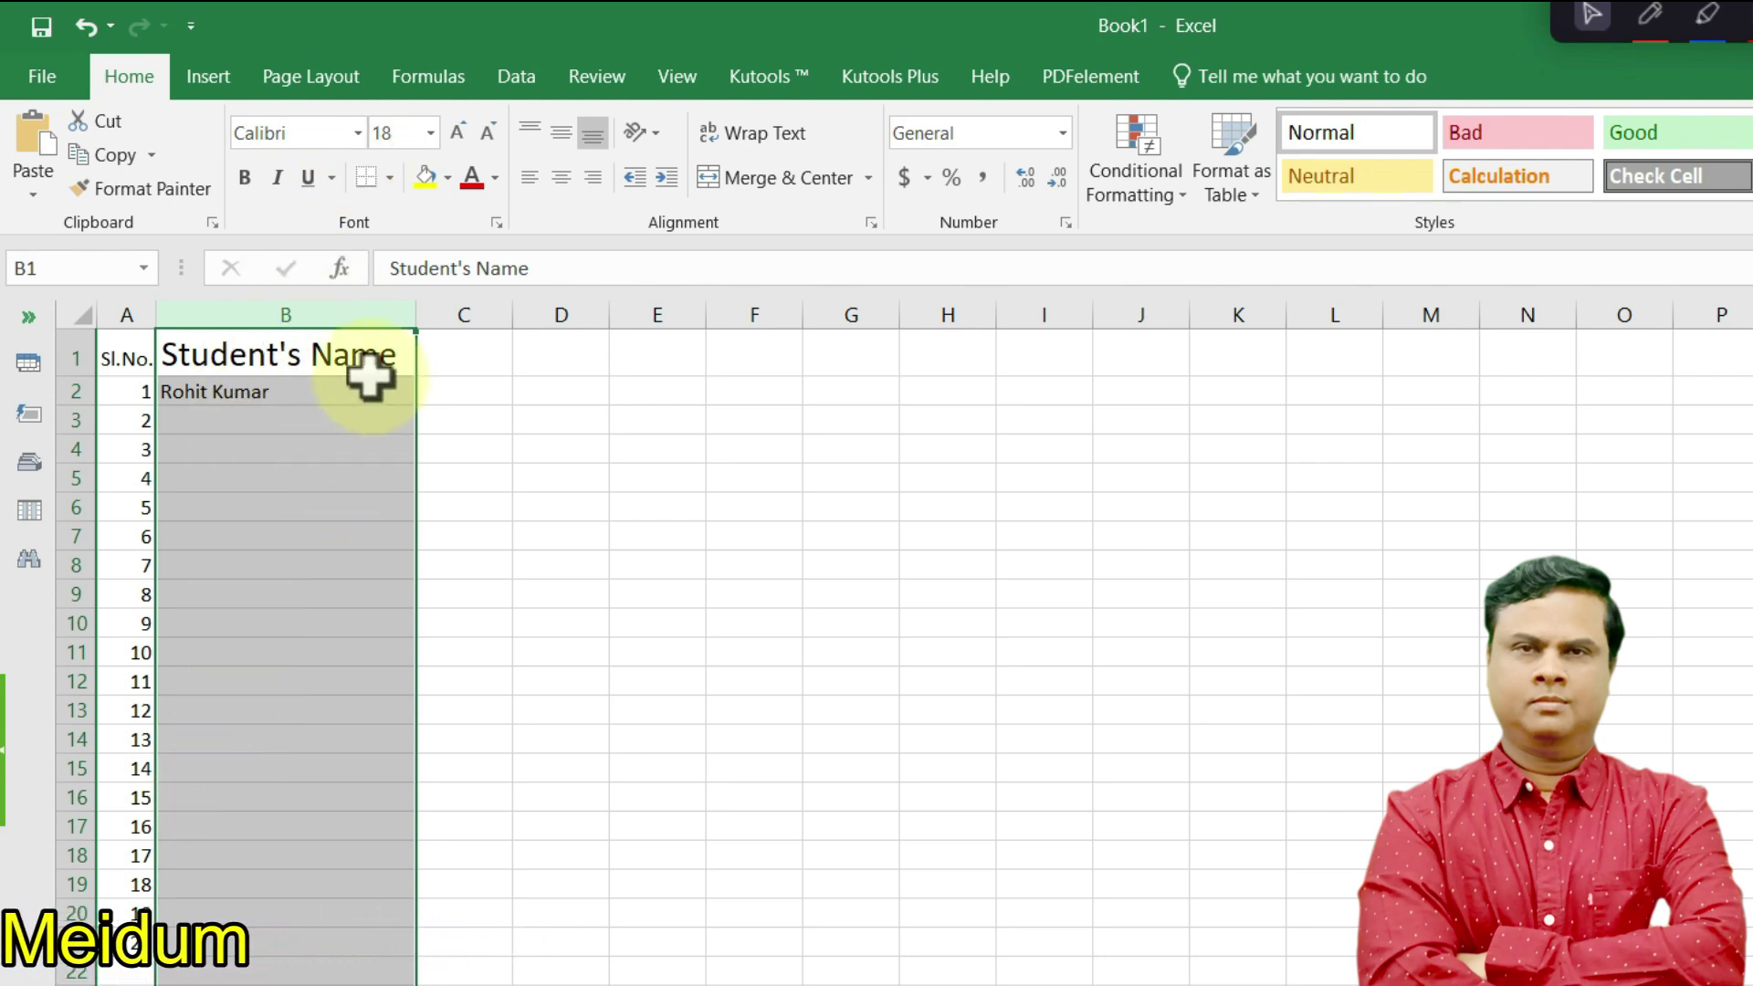
- Format all of column B as 18-point red text and widen it slightly more
left_click(456, 418)
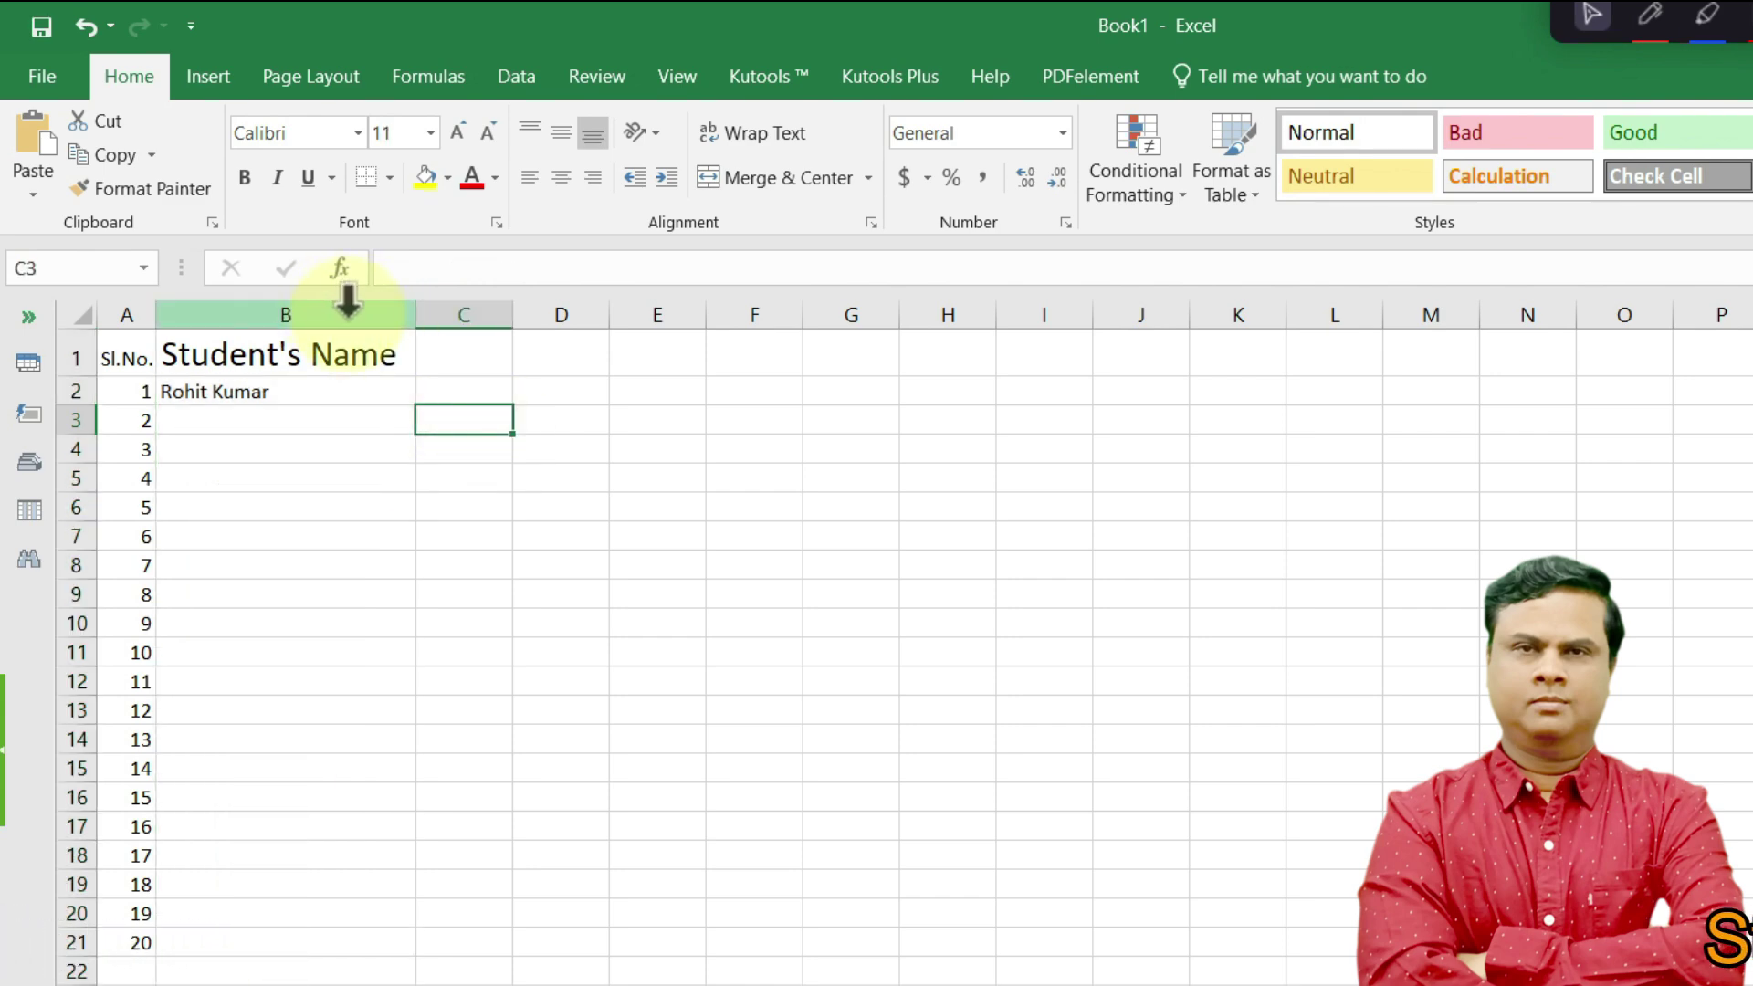
left_click(348, 301)
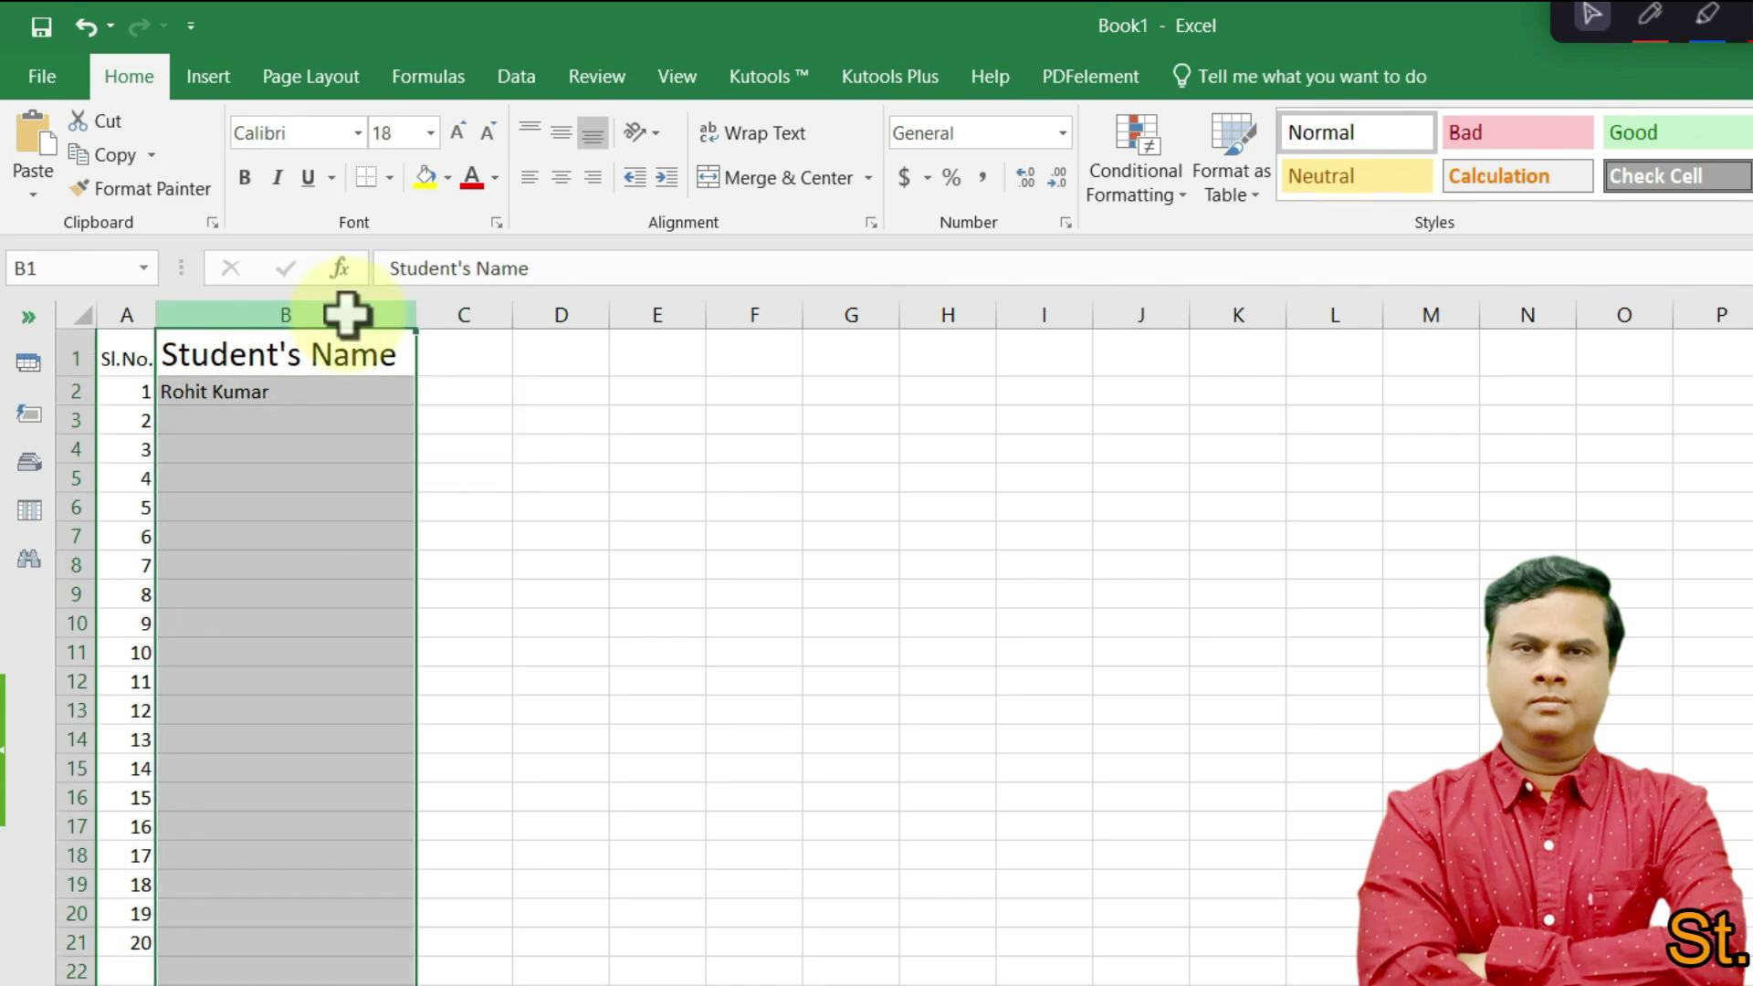
left_click(429, 137)
left_click(391, 381)
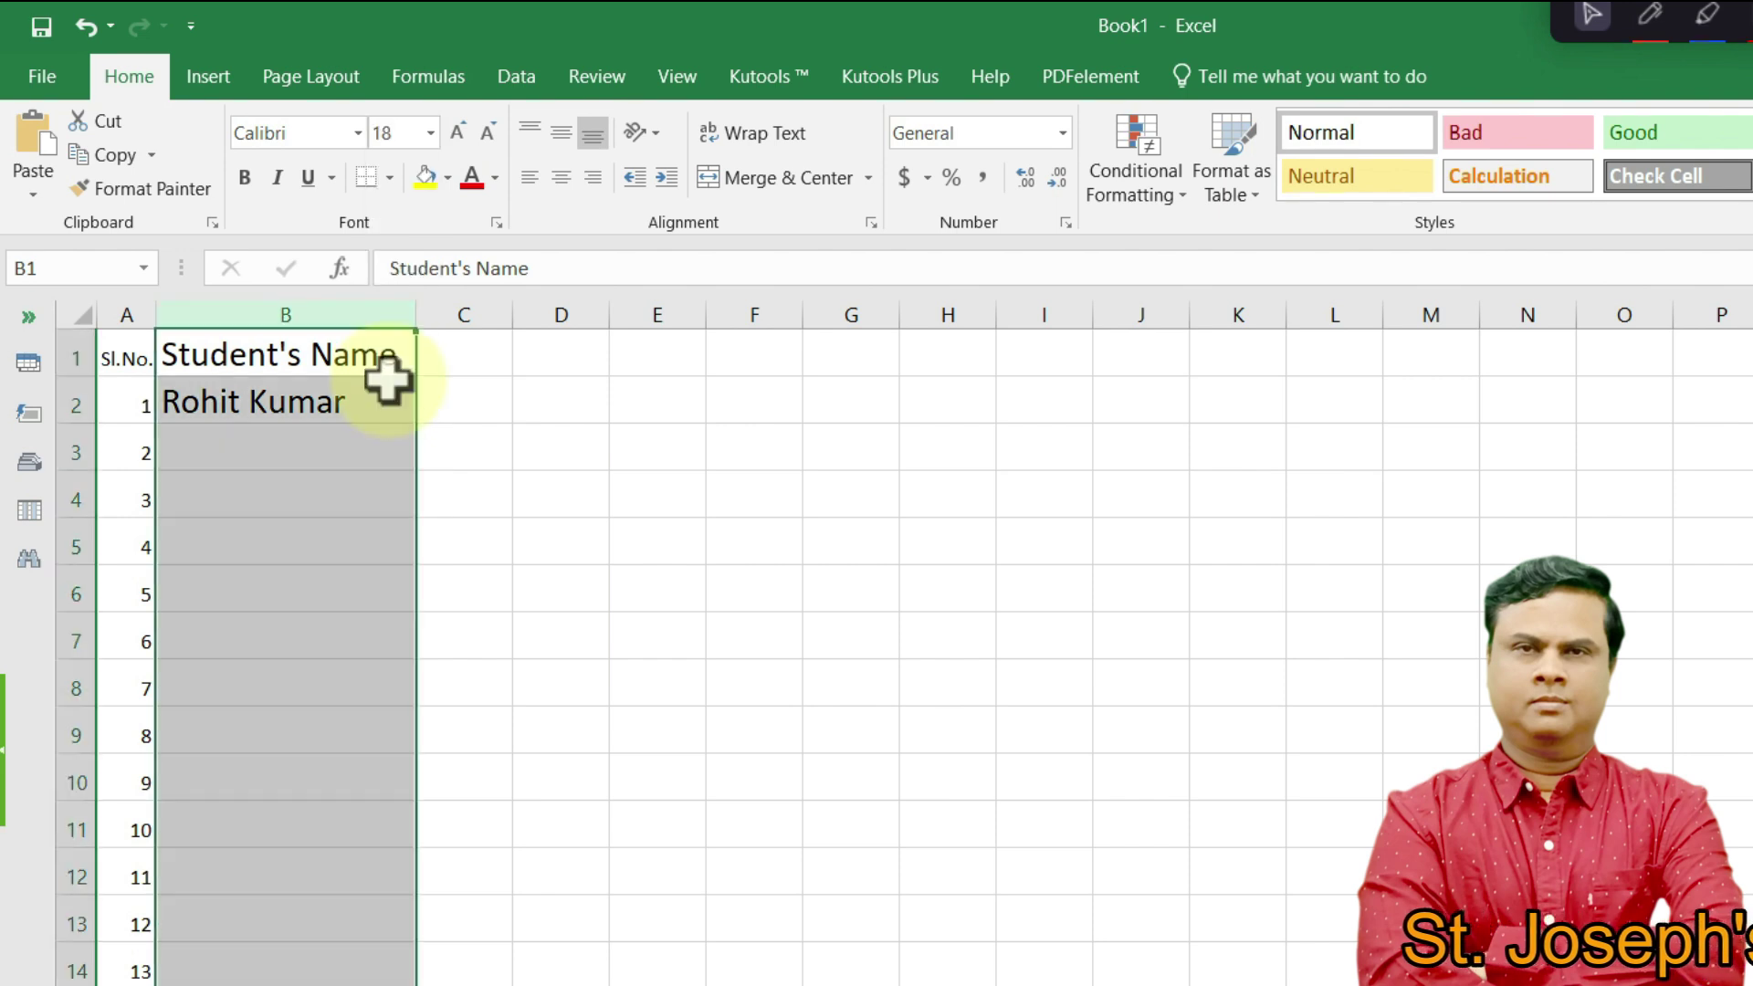
left_click(471, 178)
left_click(495, 179)
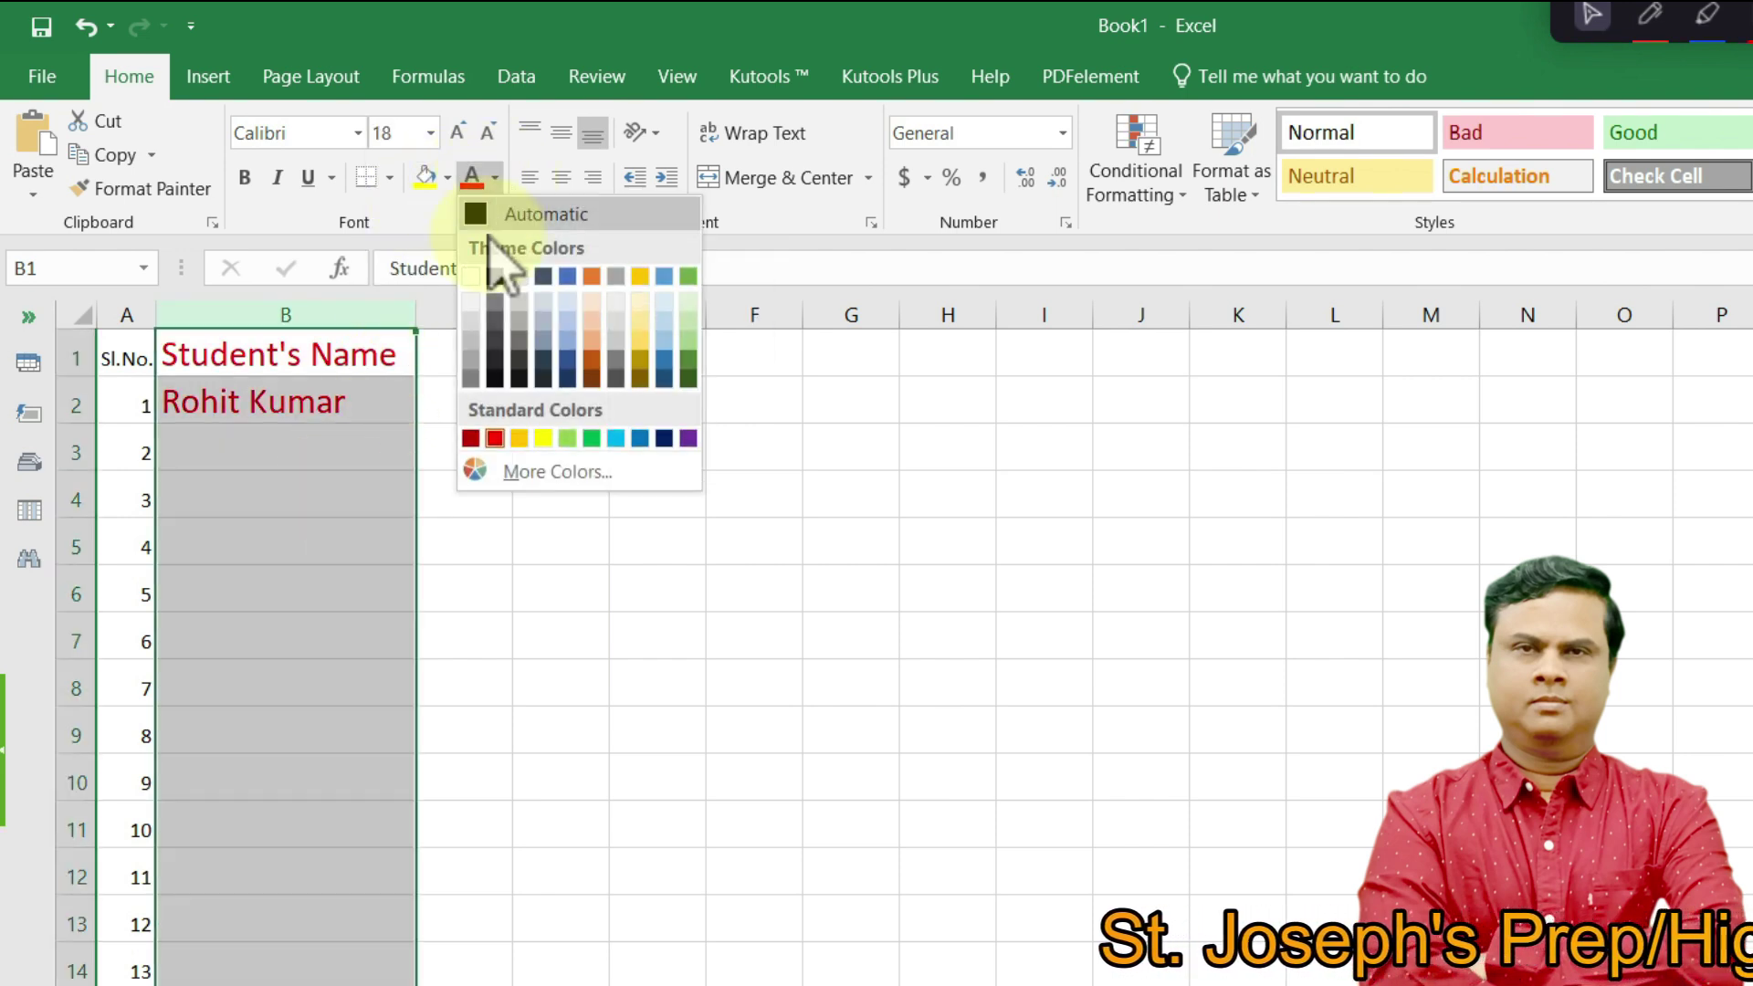
left_click(470, 438)
left_click(298, 446)
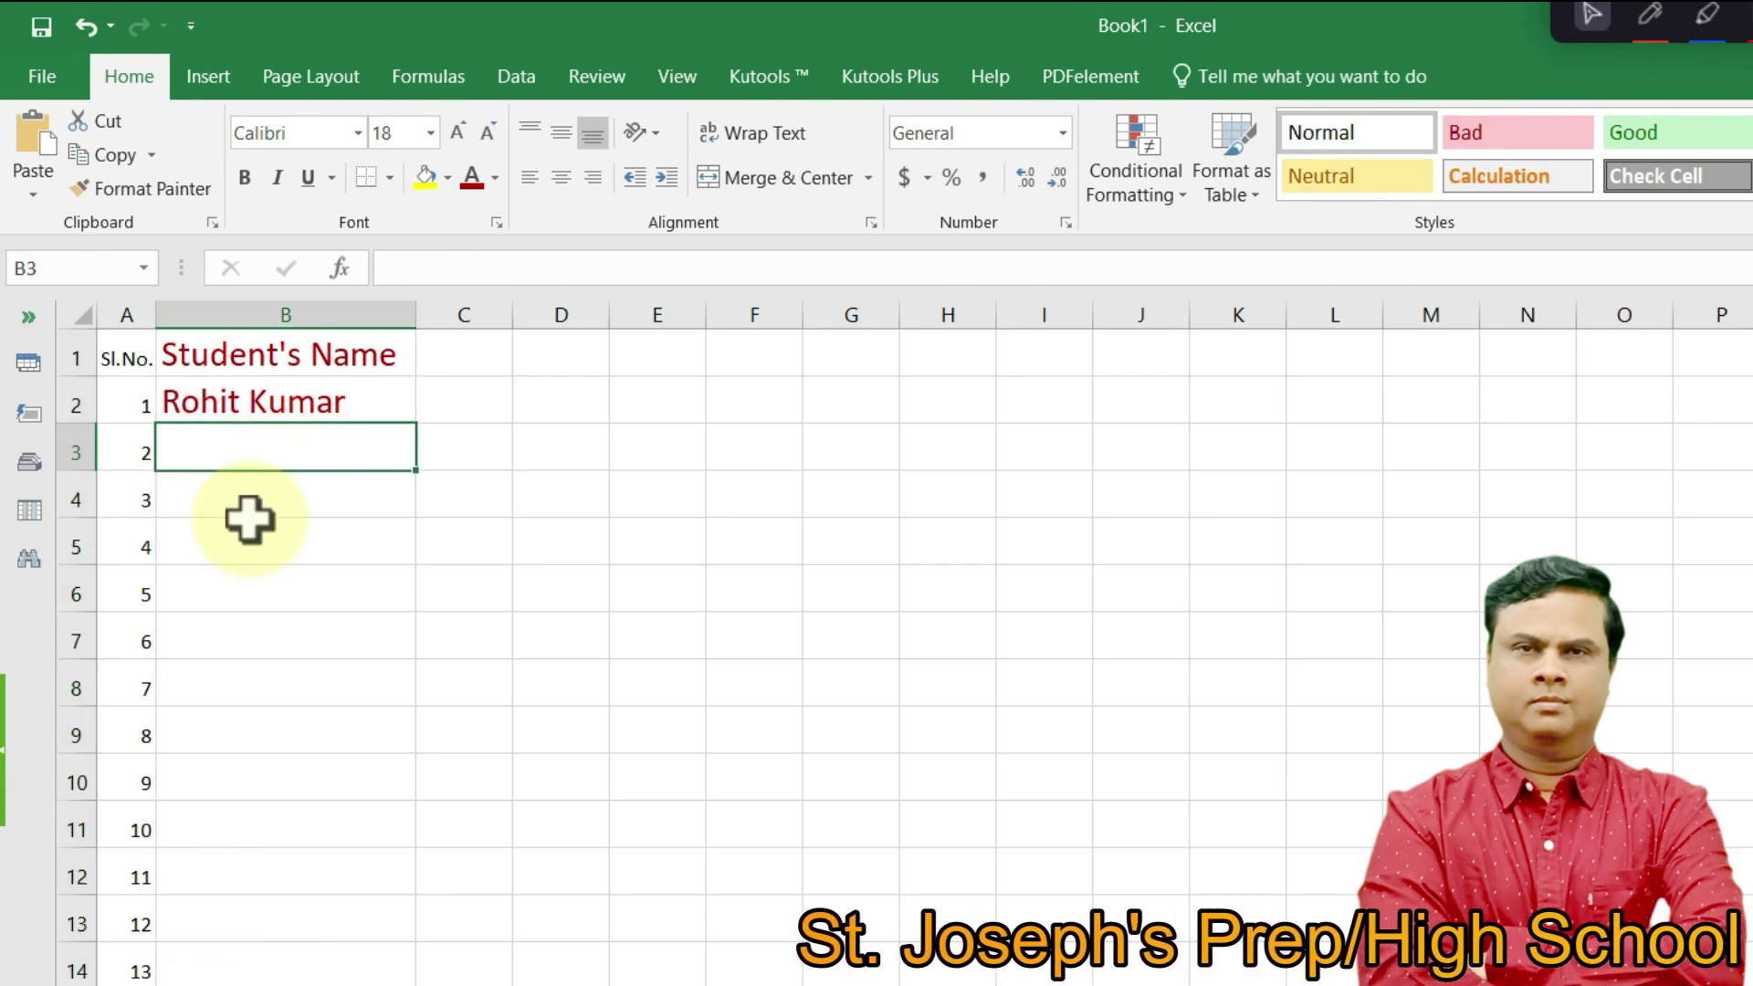
left_click_drag(417, 313, 481, 317)
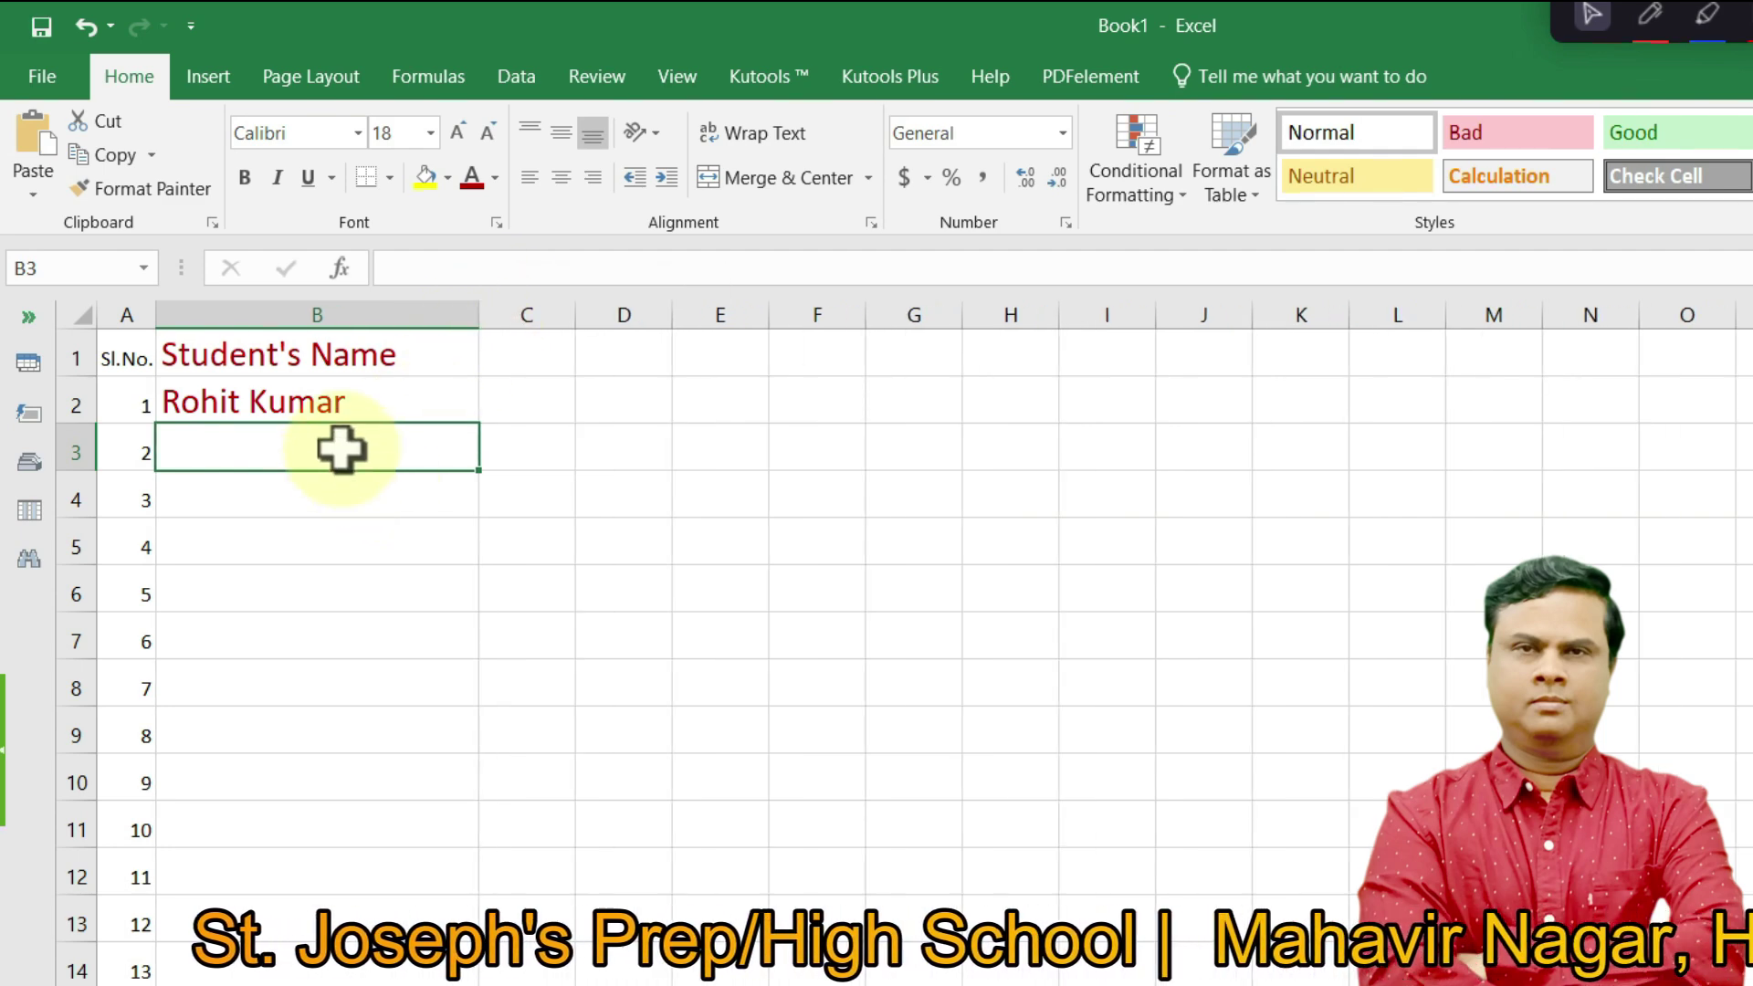
- Enter the remaining eight students' names down column B through row 10
type("Suraj")
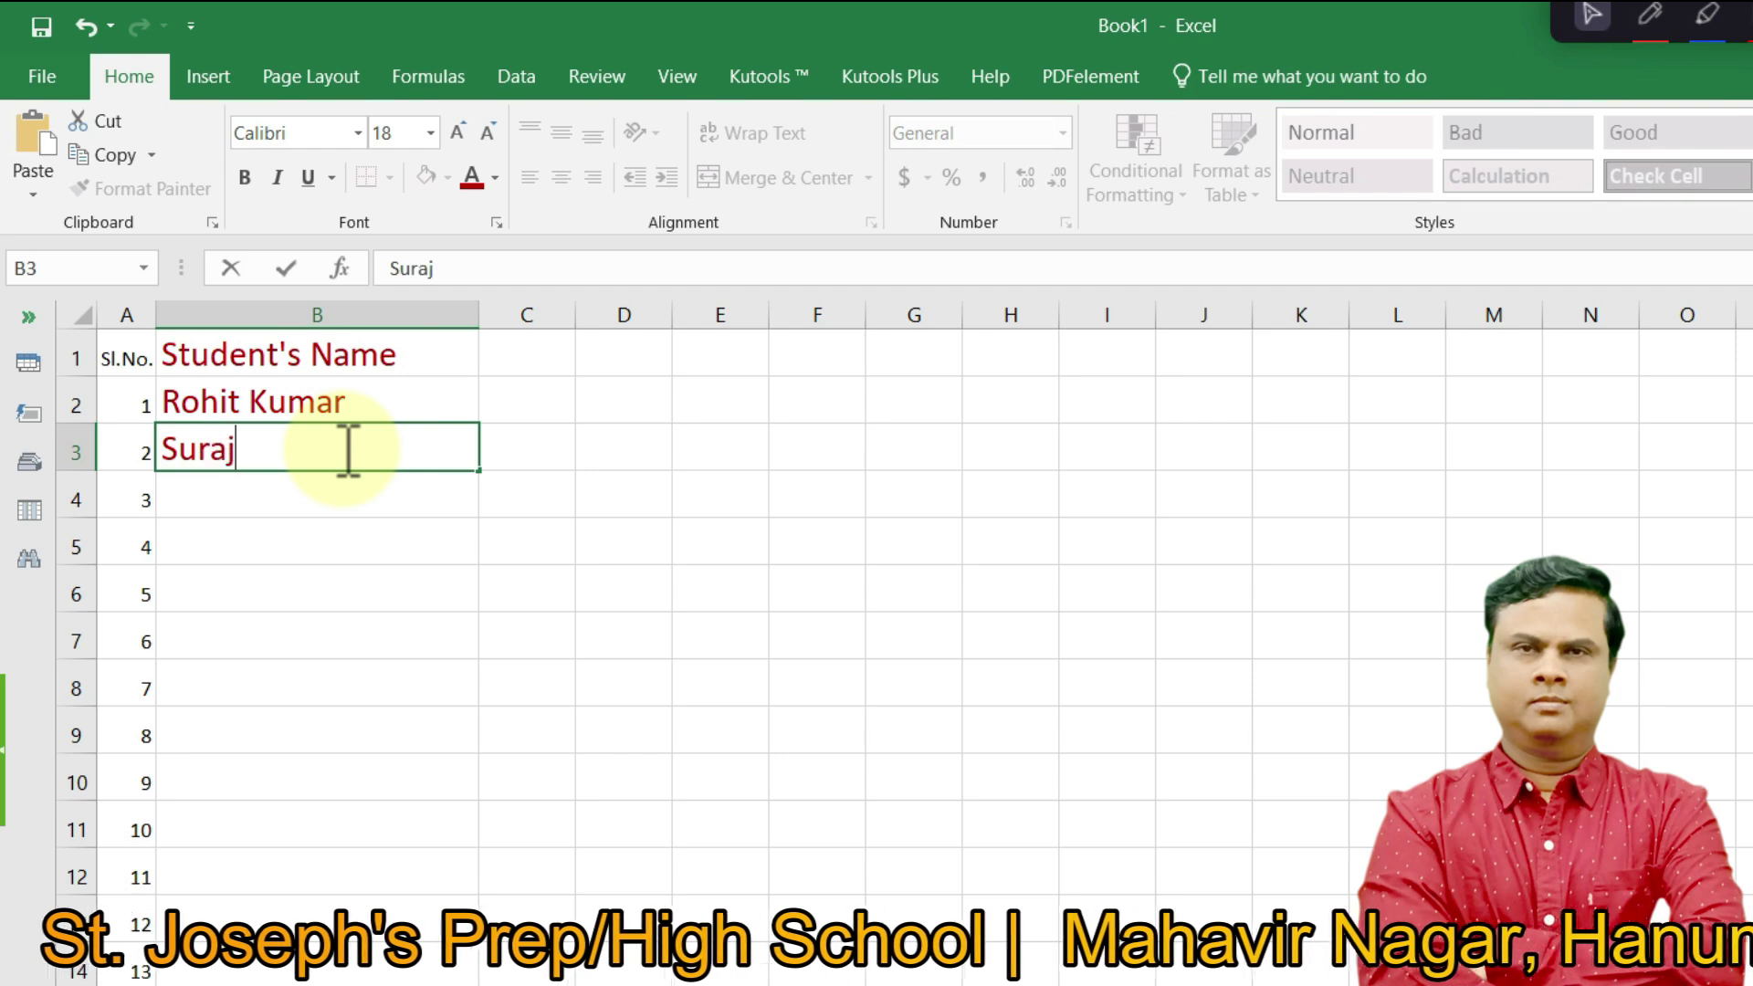
type(" Kumar")
key("Return")
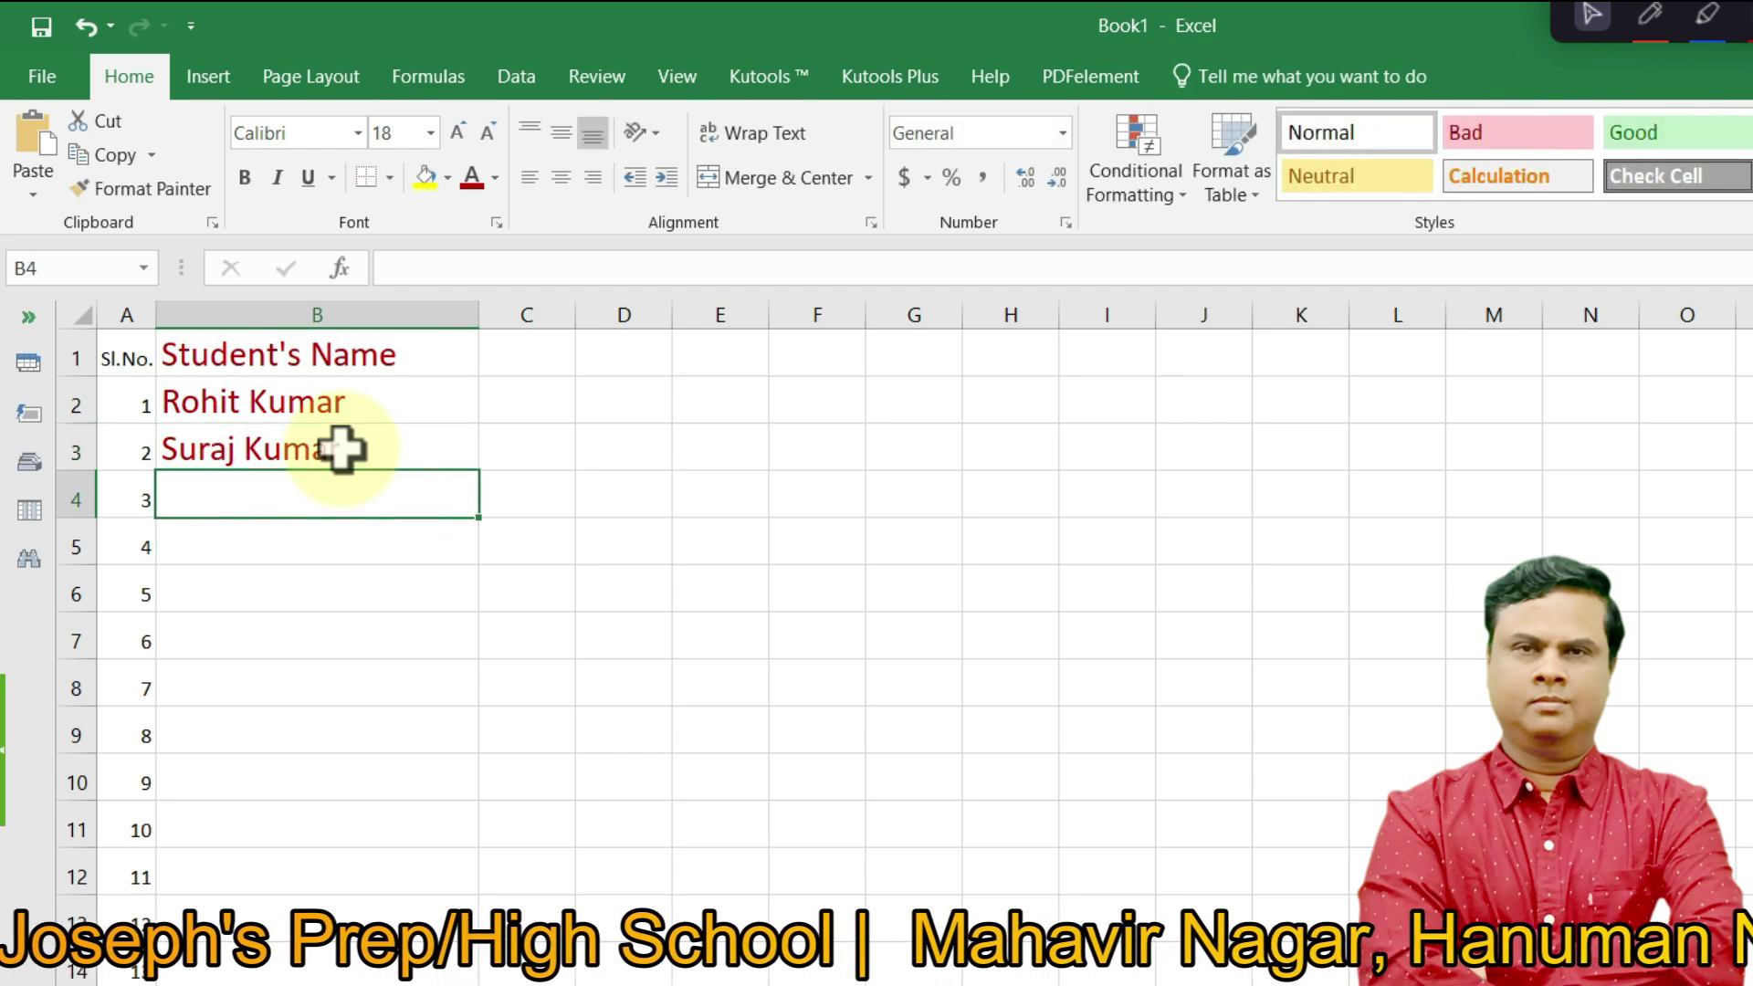
type("Jyoti Verma")
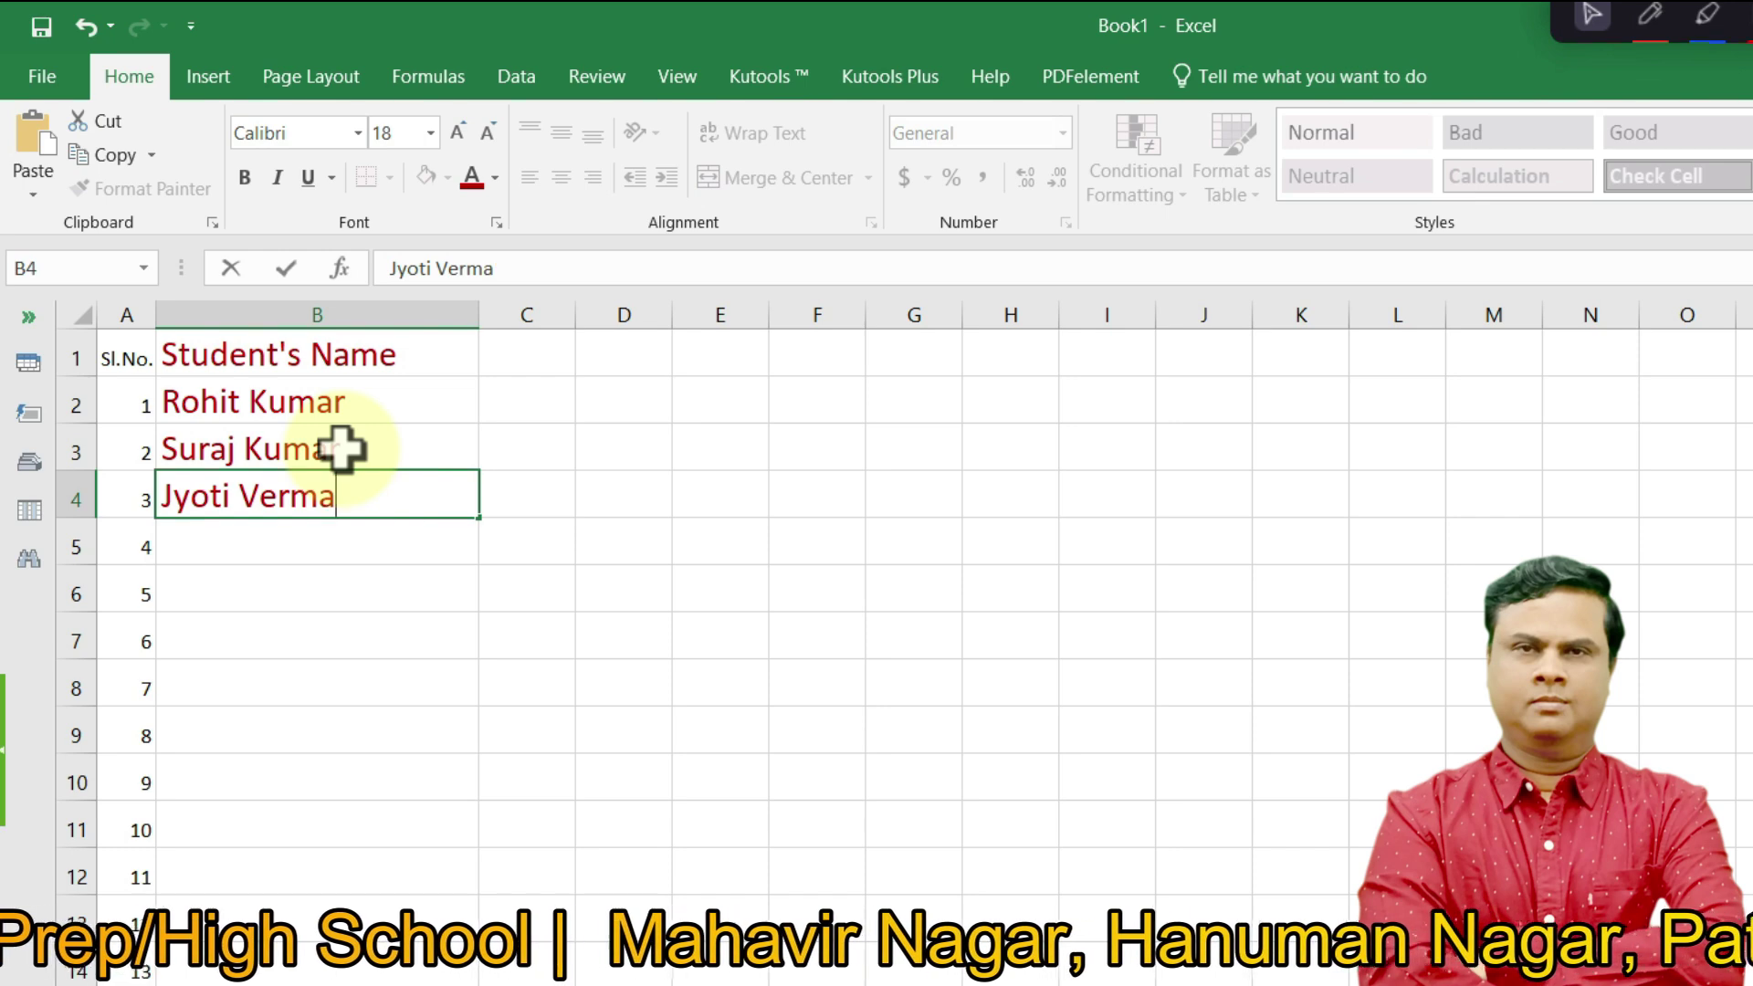
key("Return")
type("Rashm")
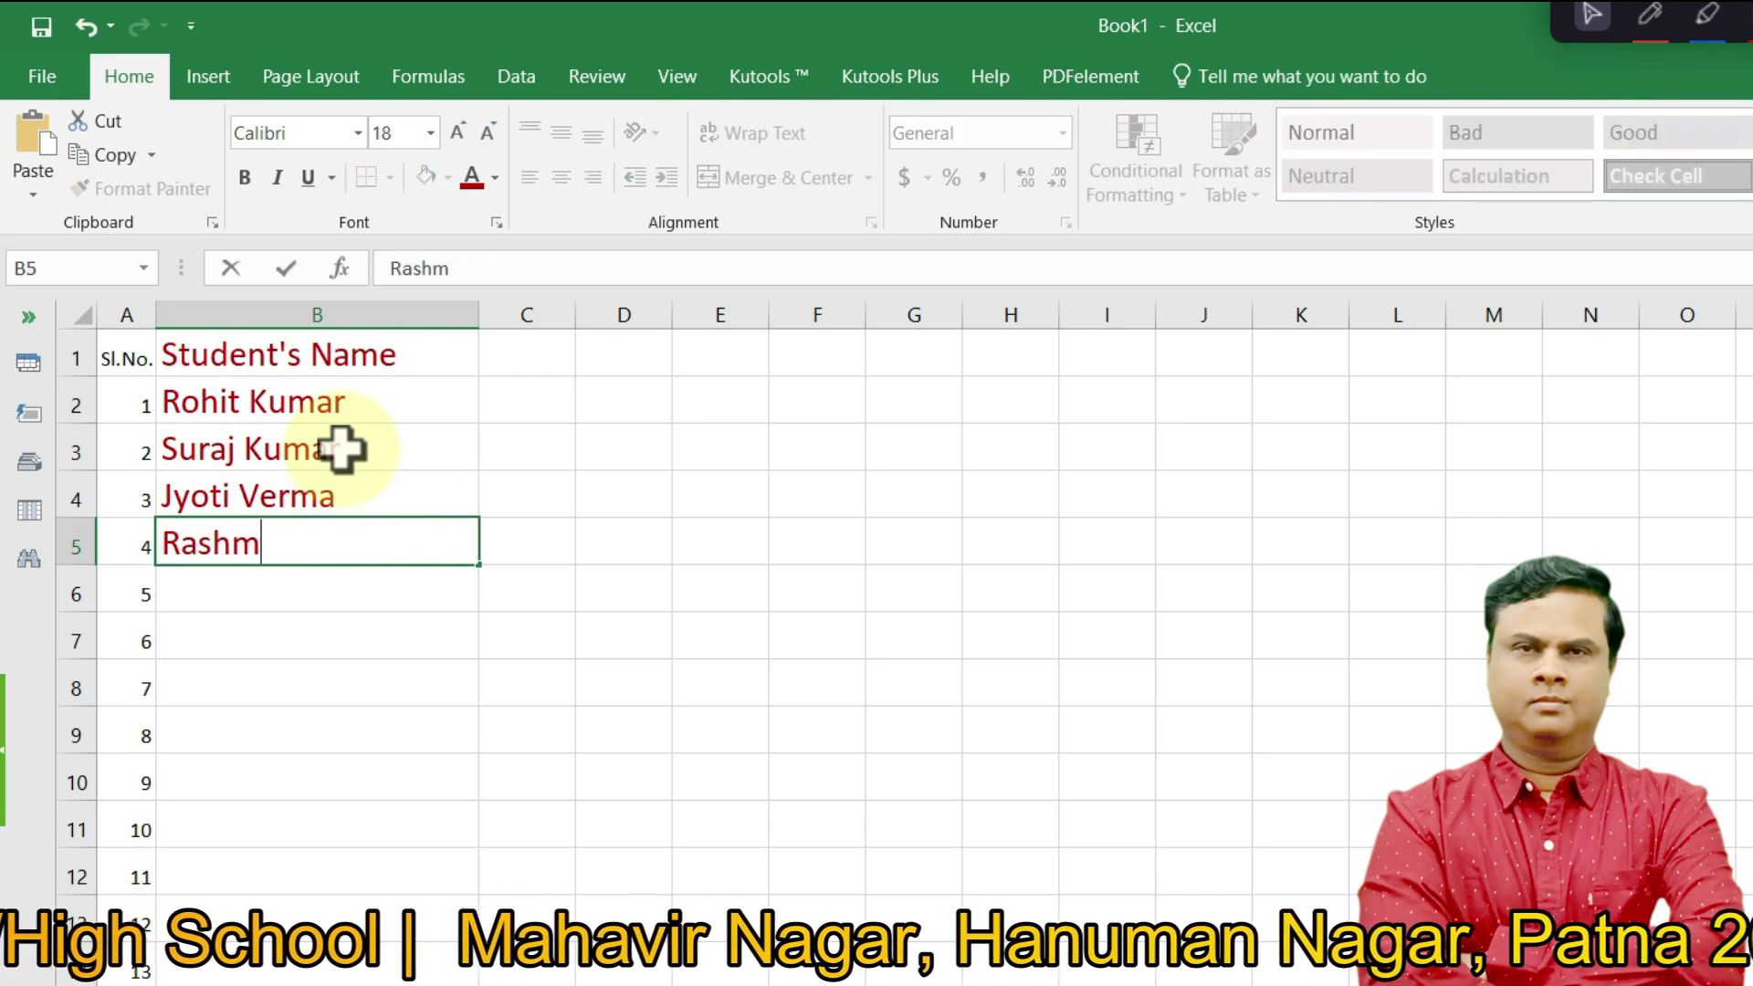
type("i Jha")
key("Return")
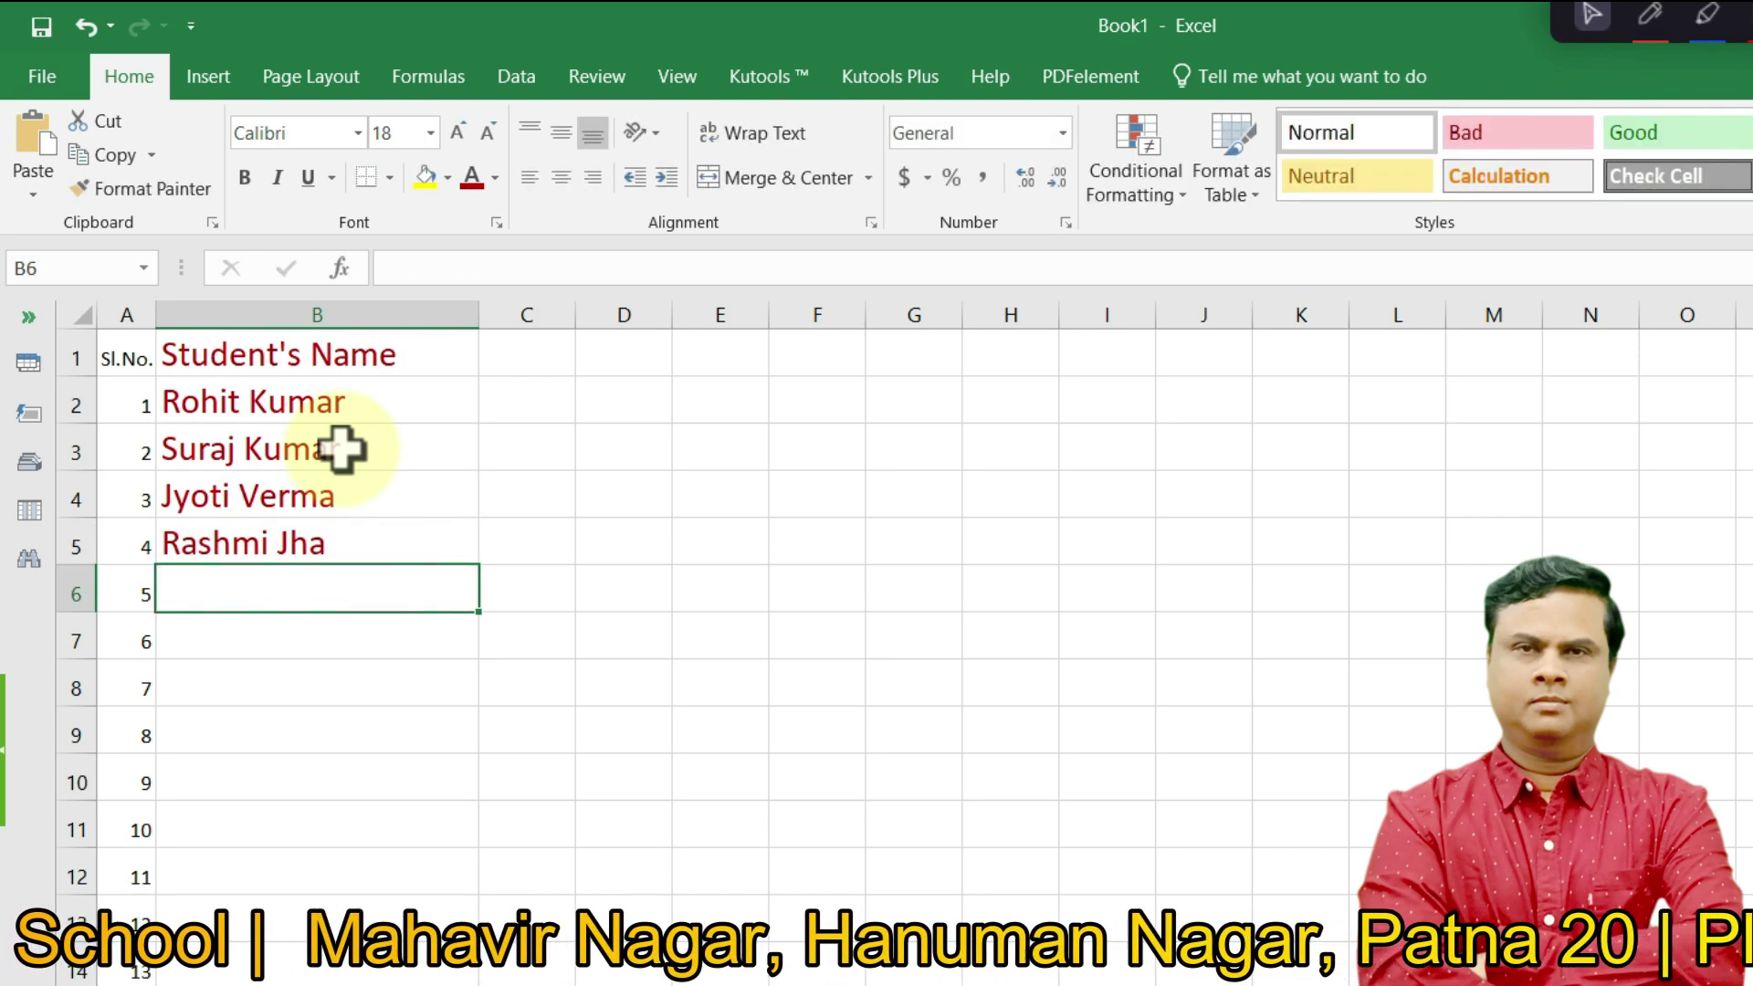
type("Mu")
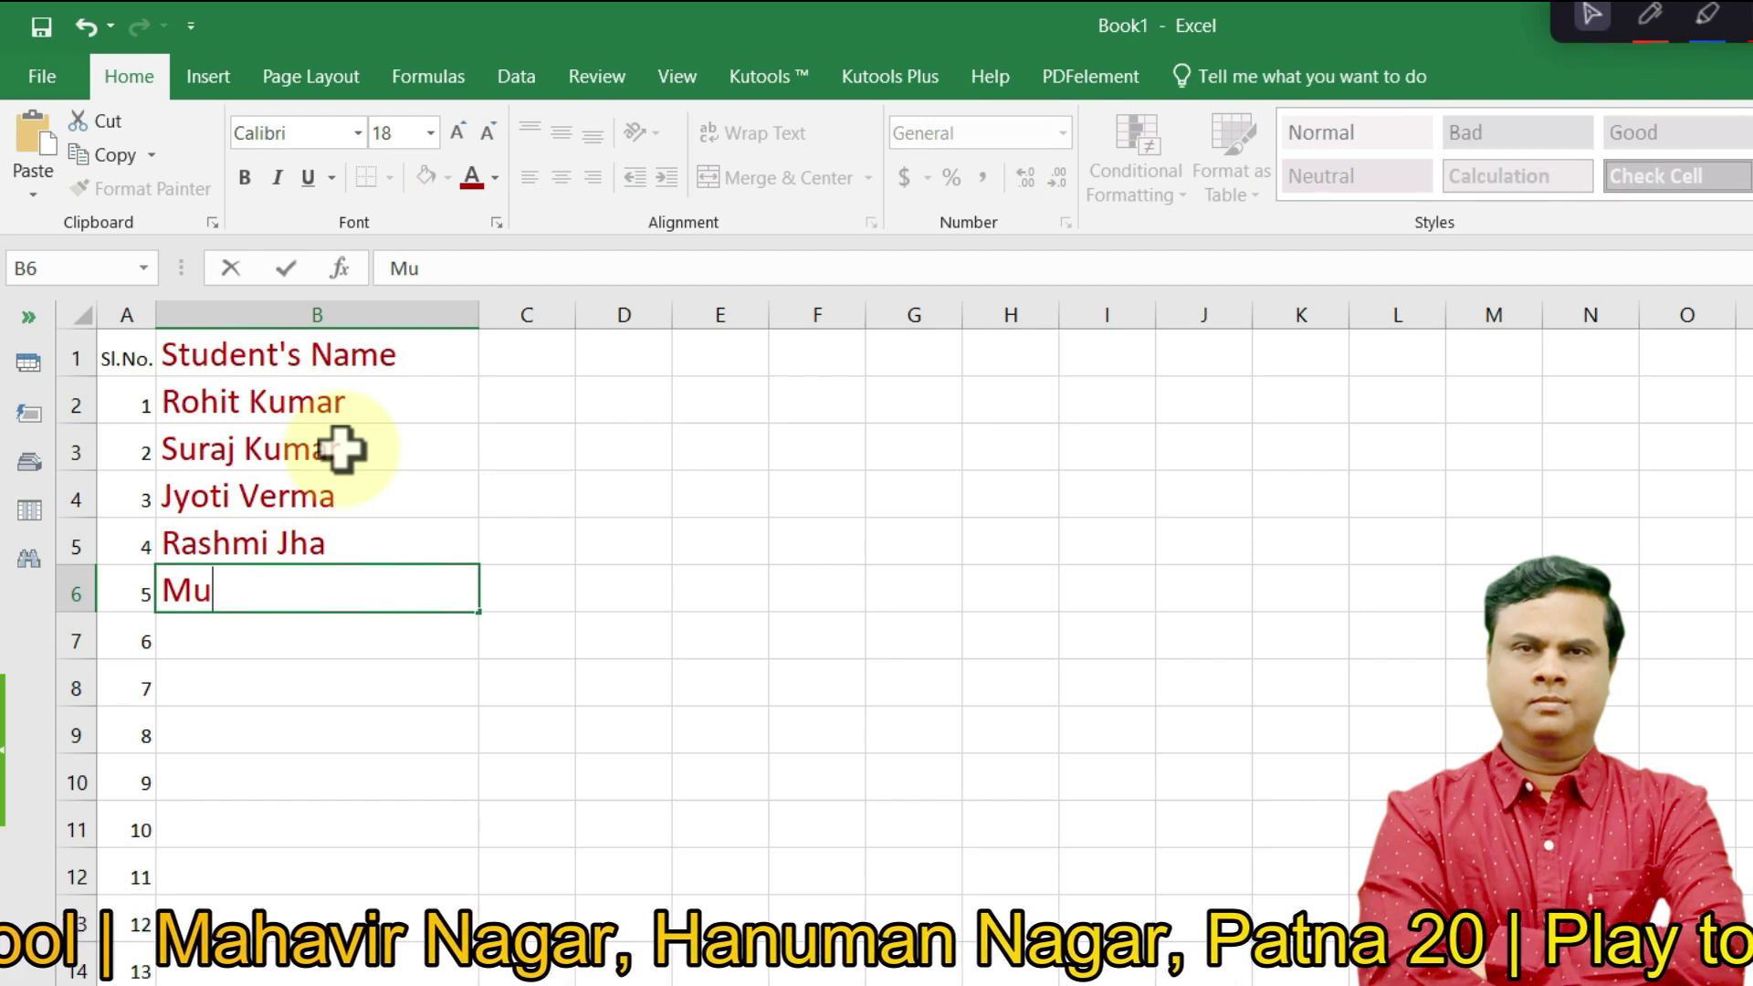
type("kund Bihari")
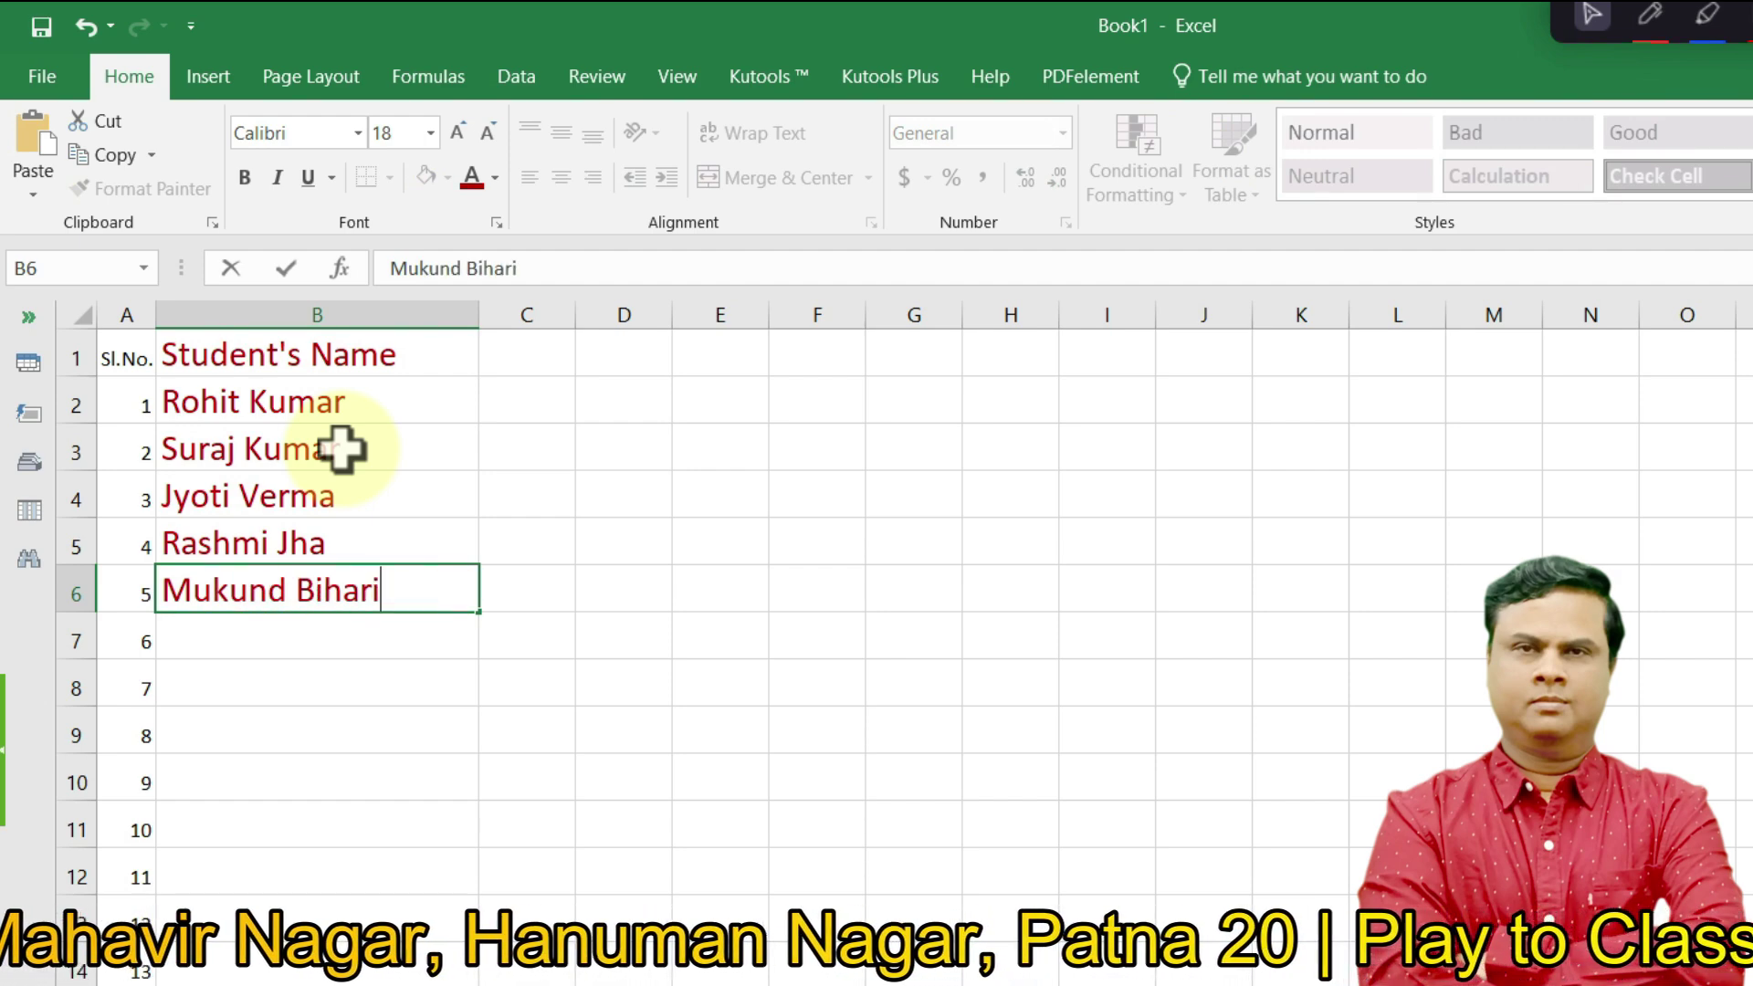
key("Return")
type("Ka")
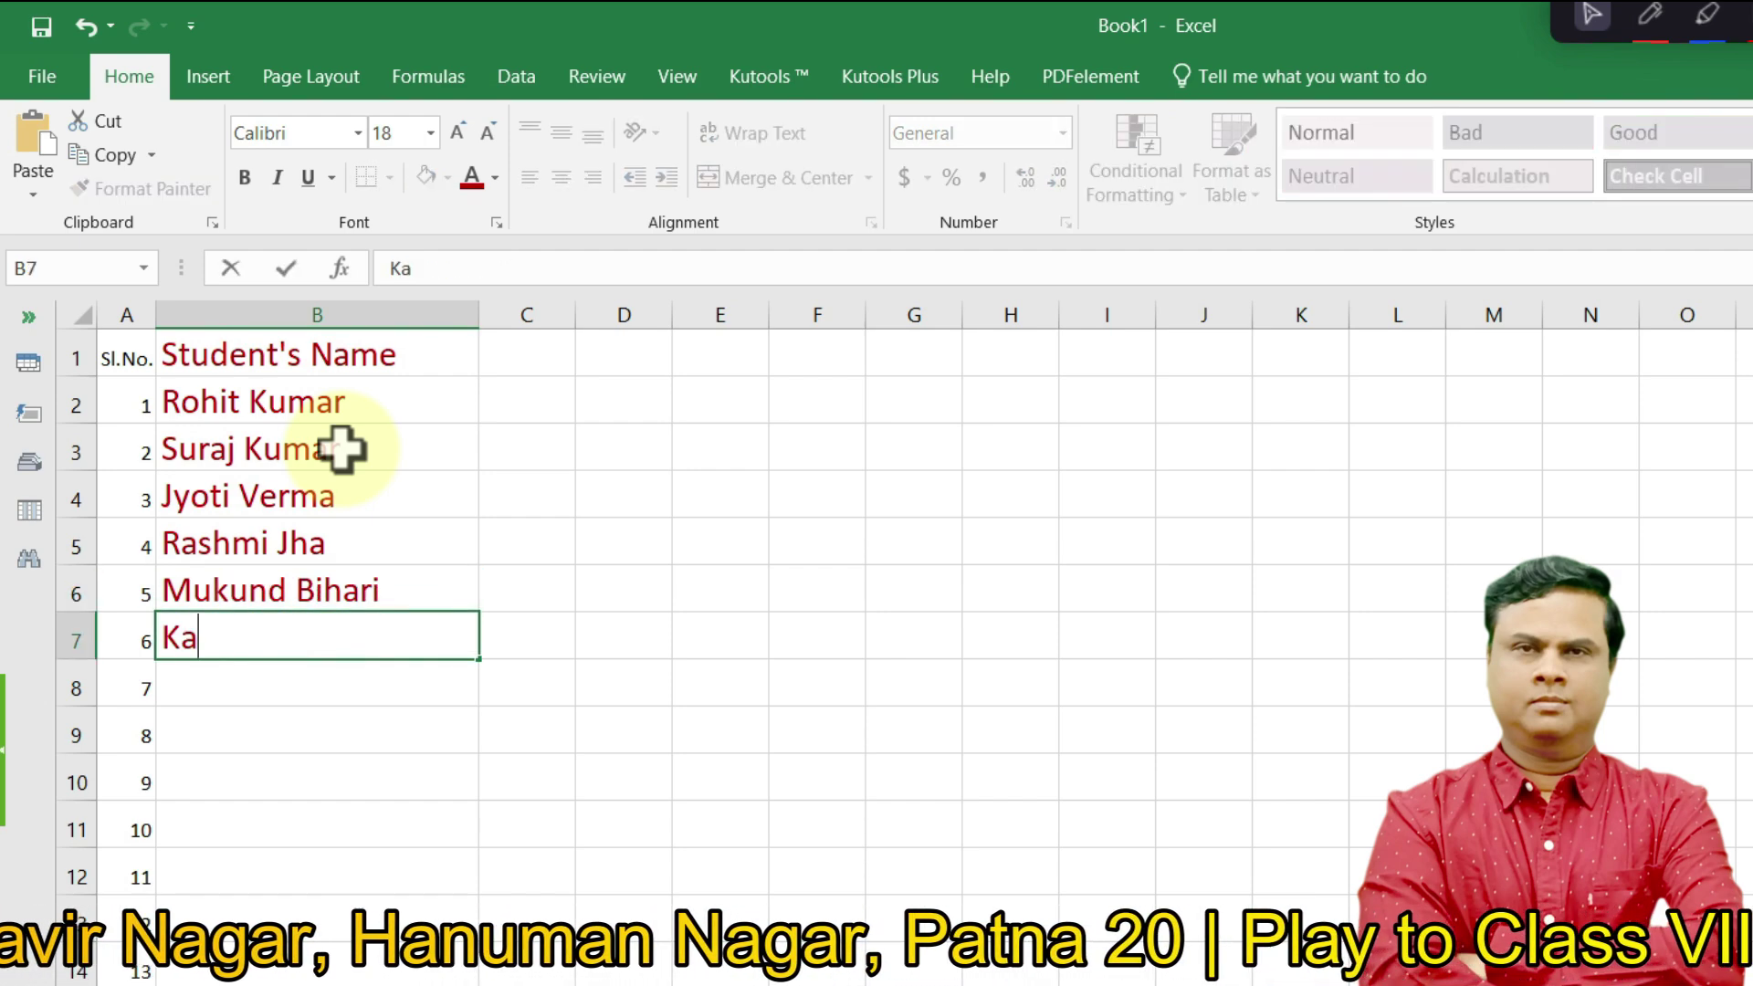
type("maljeet")
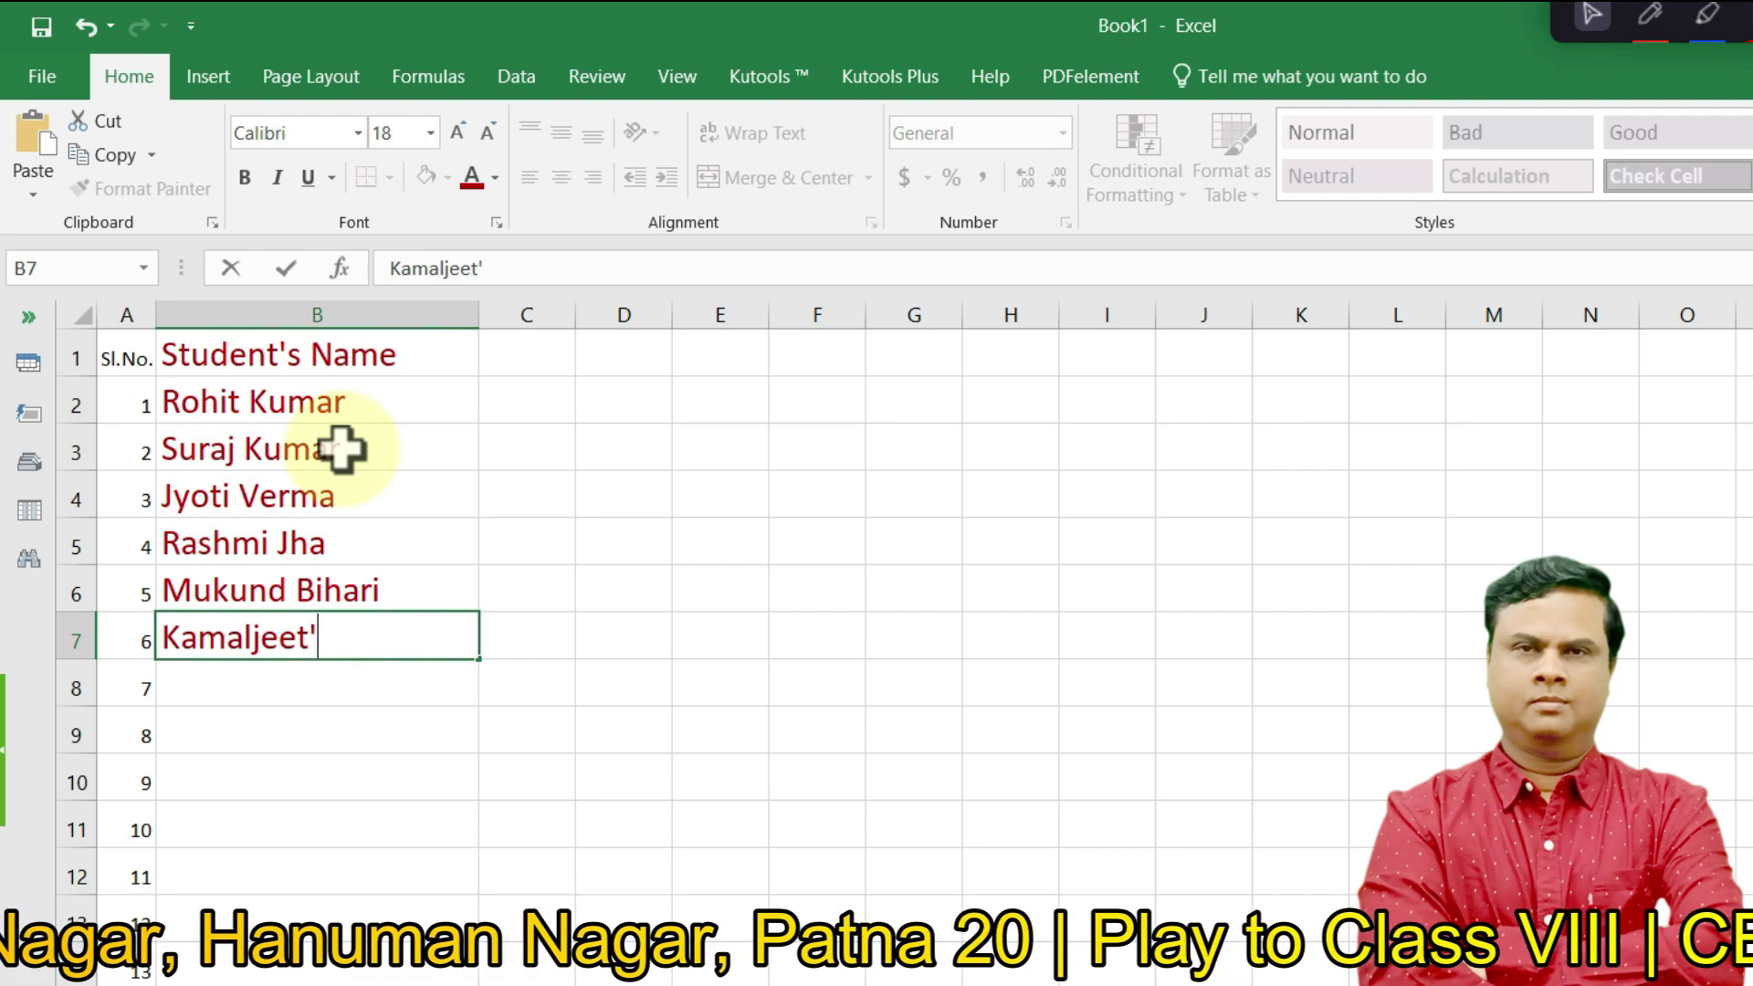
key("Return")
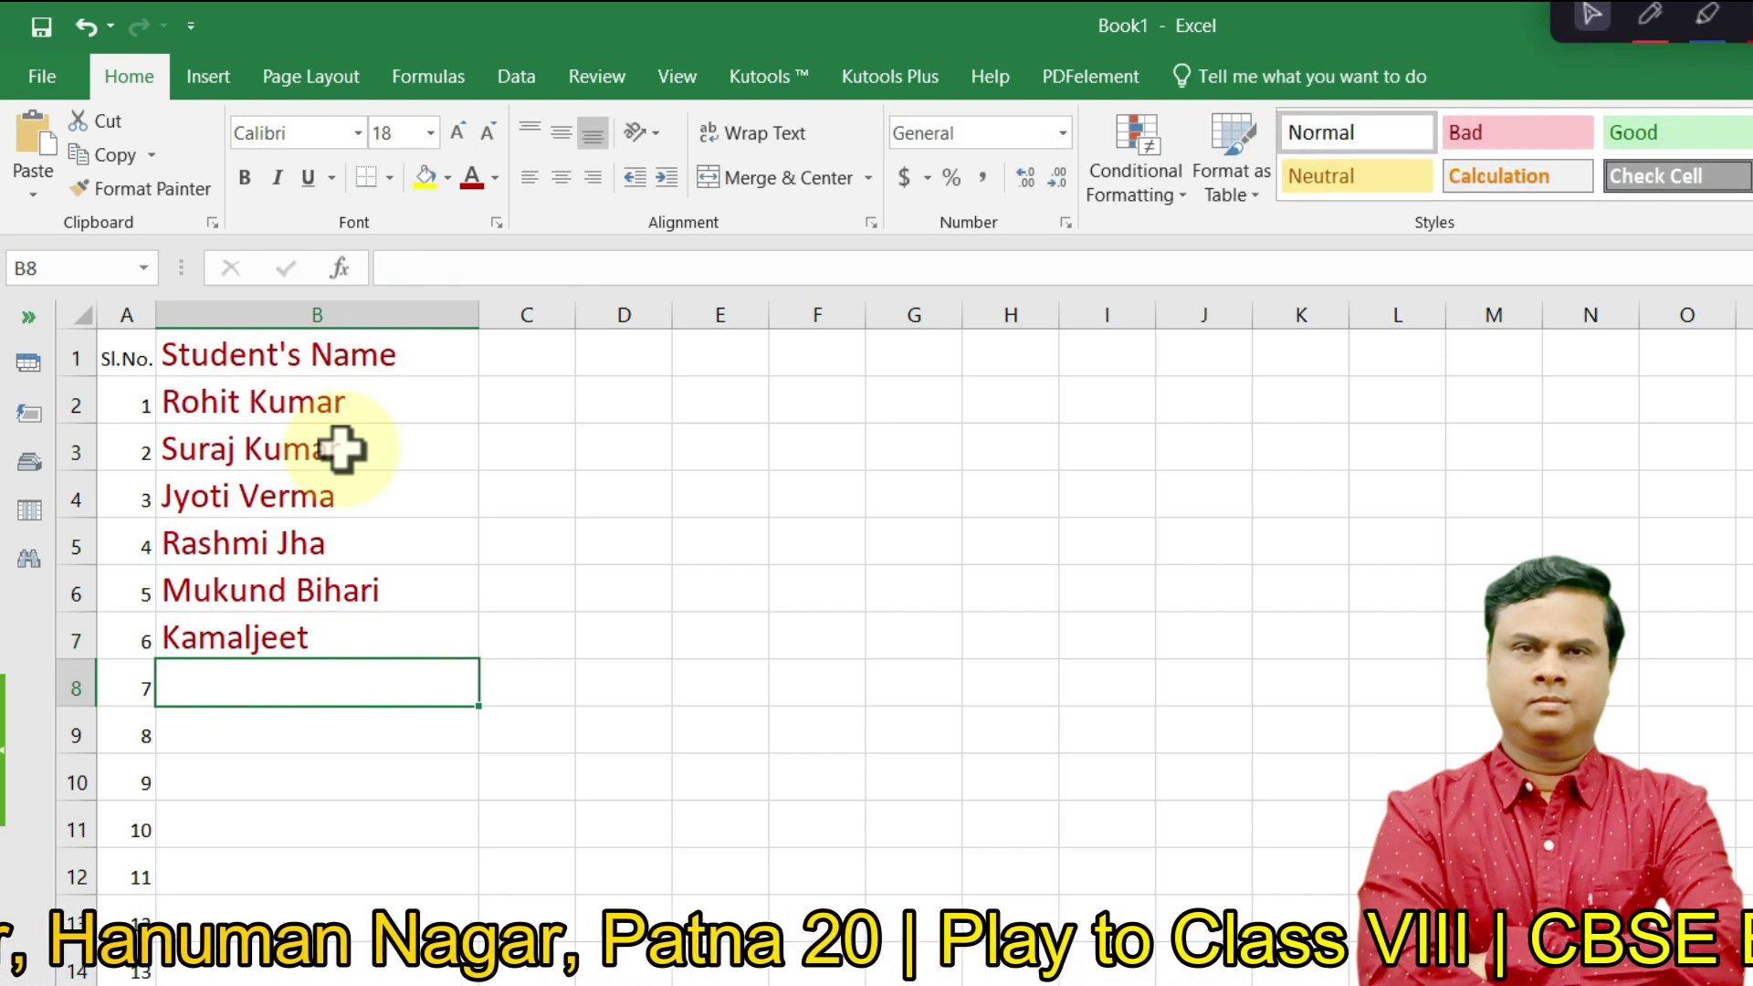
type("Pri")
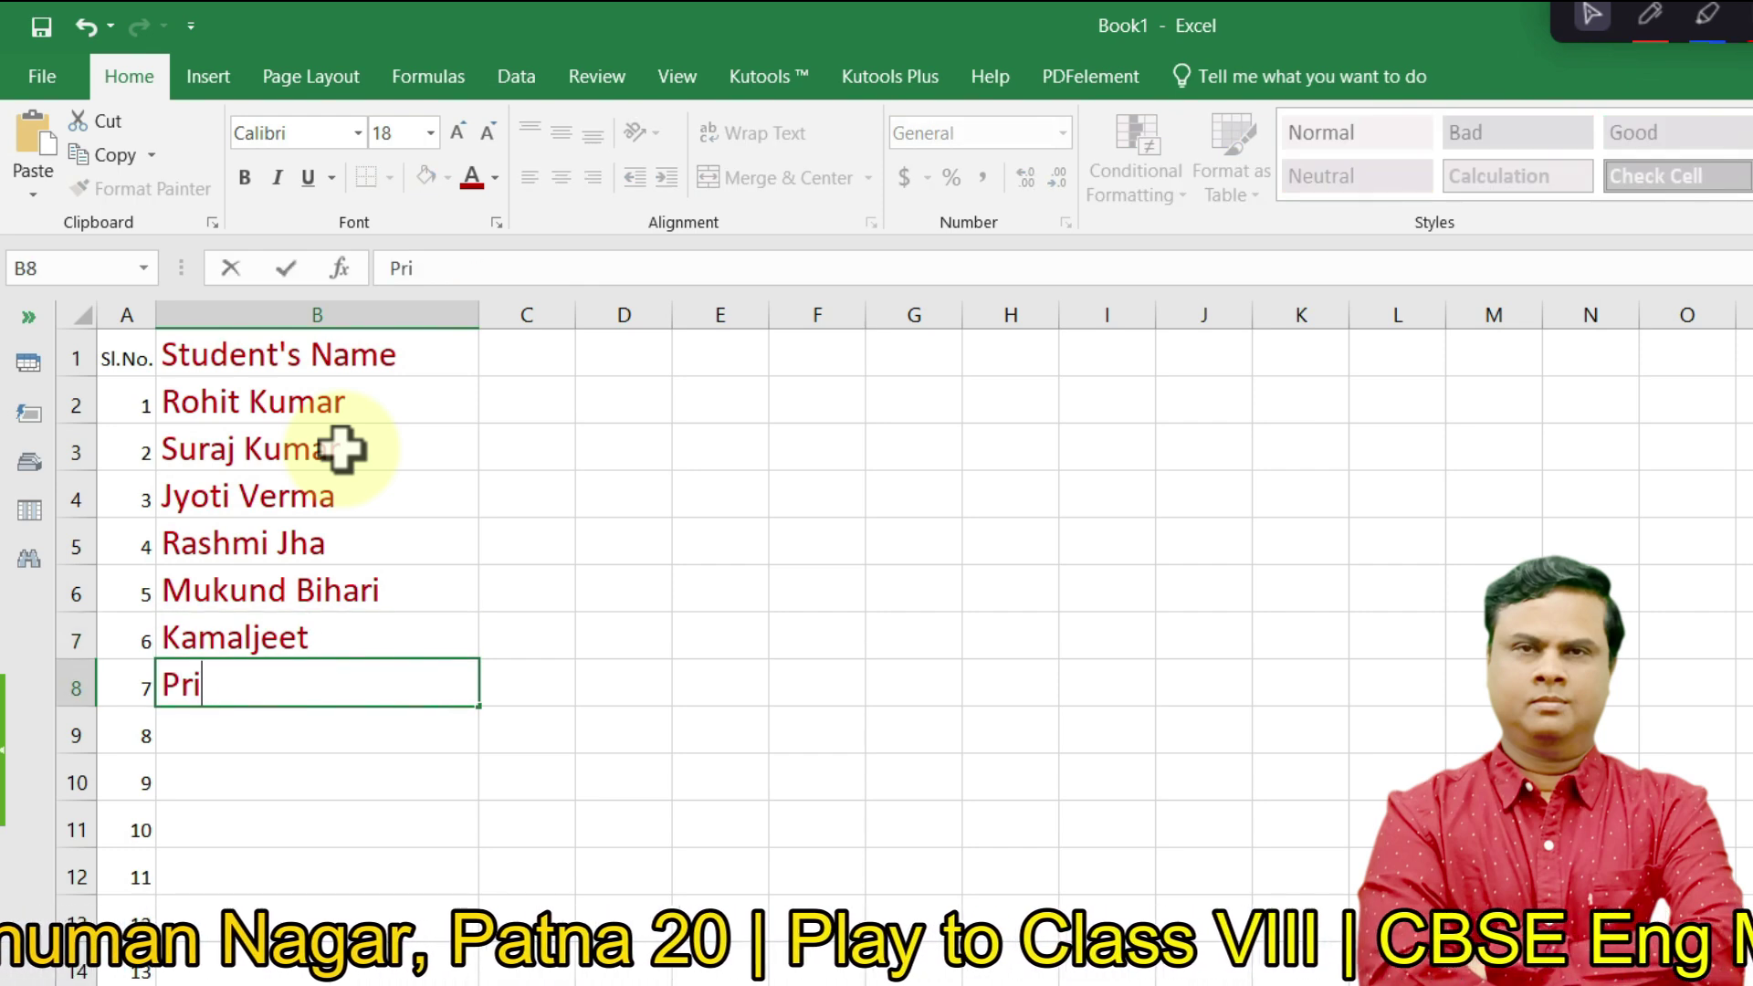
type("ti")
key("Return")
type("P")
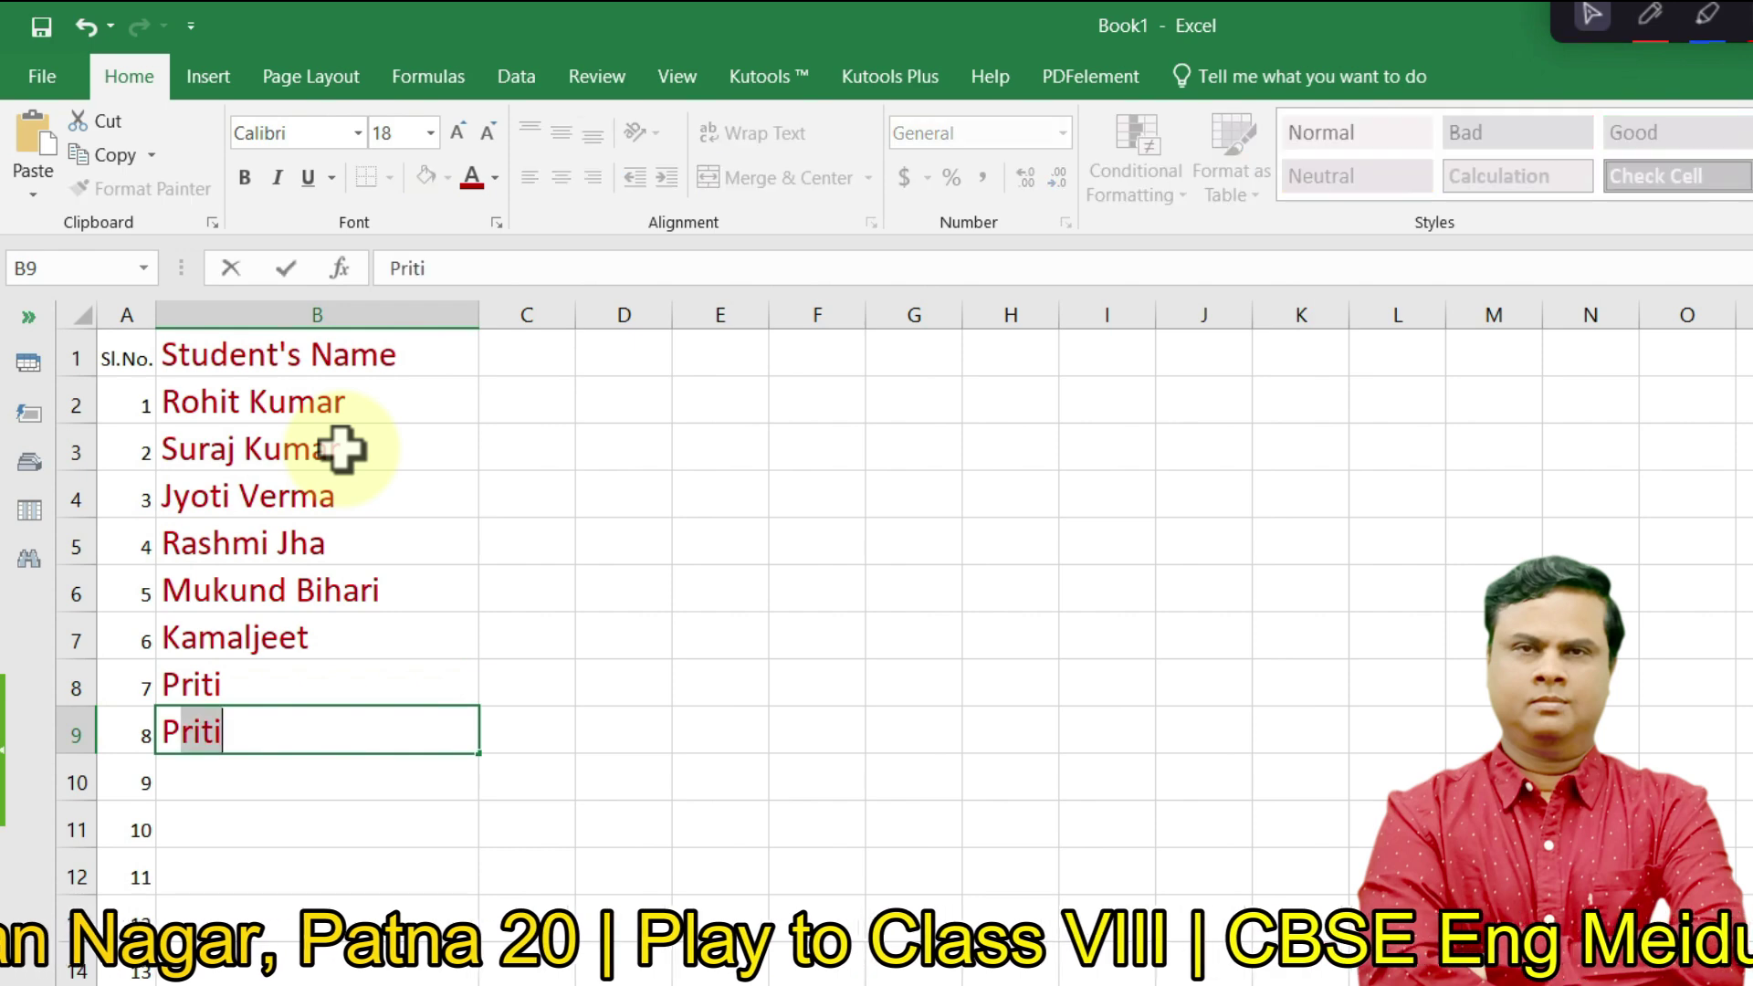
type("uja Kumari")
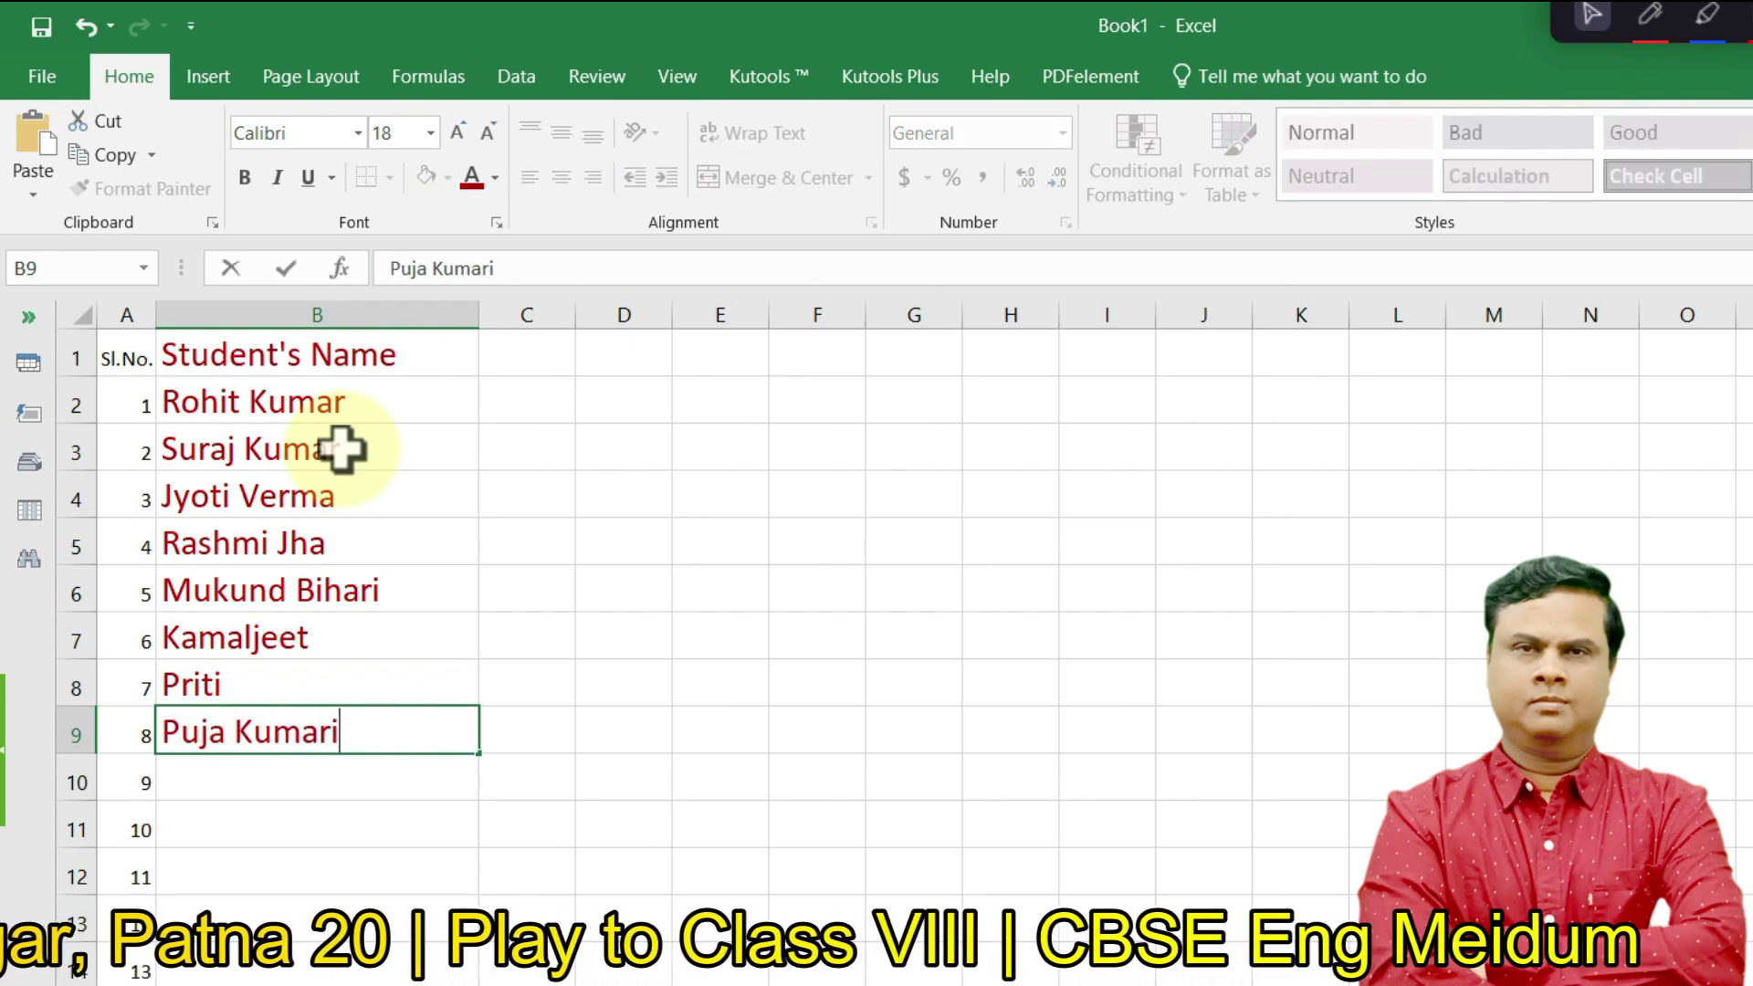
key("Return")
type("Suruchi")
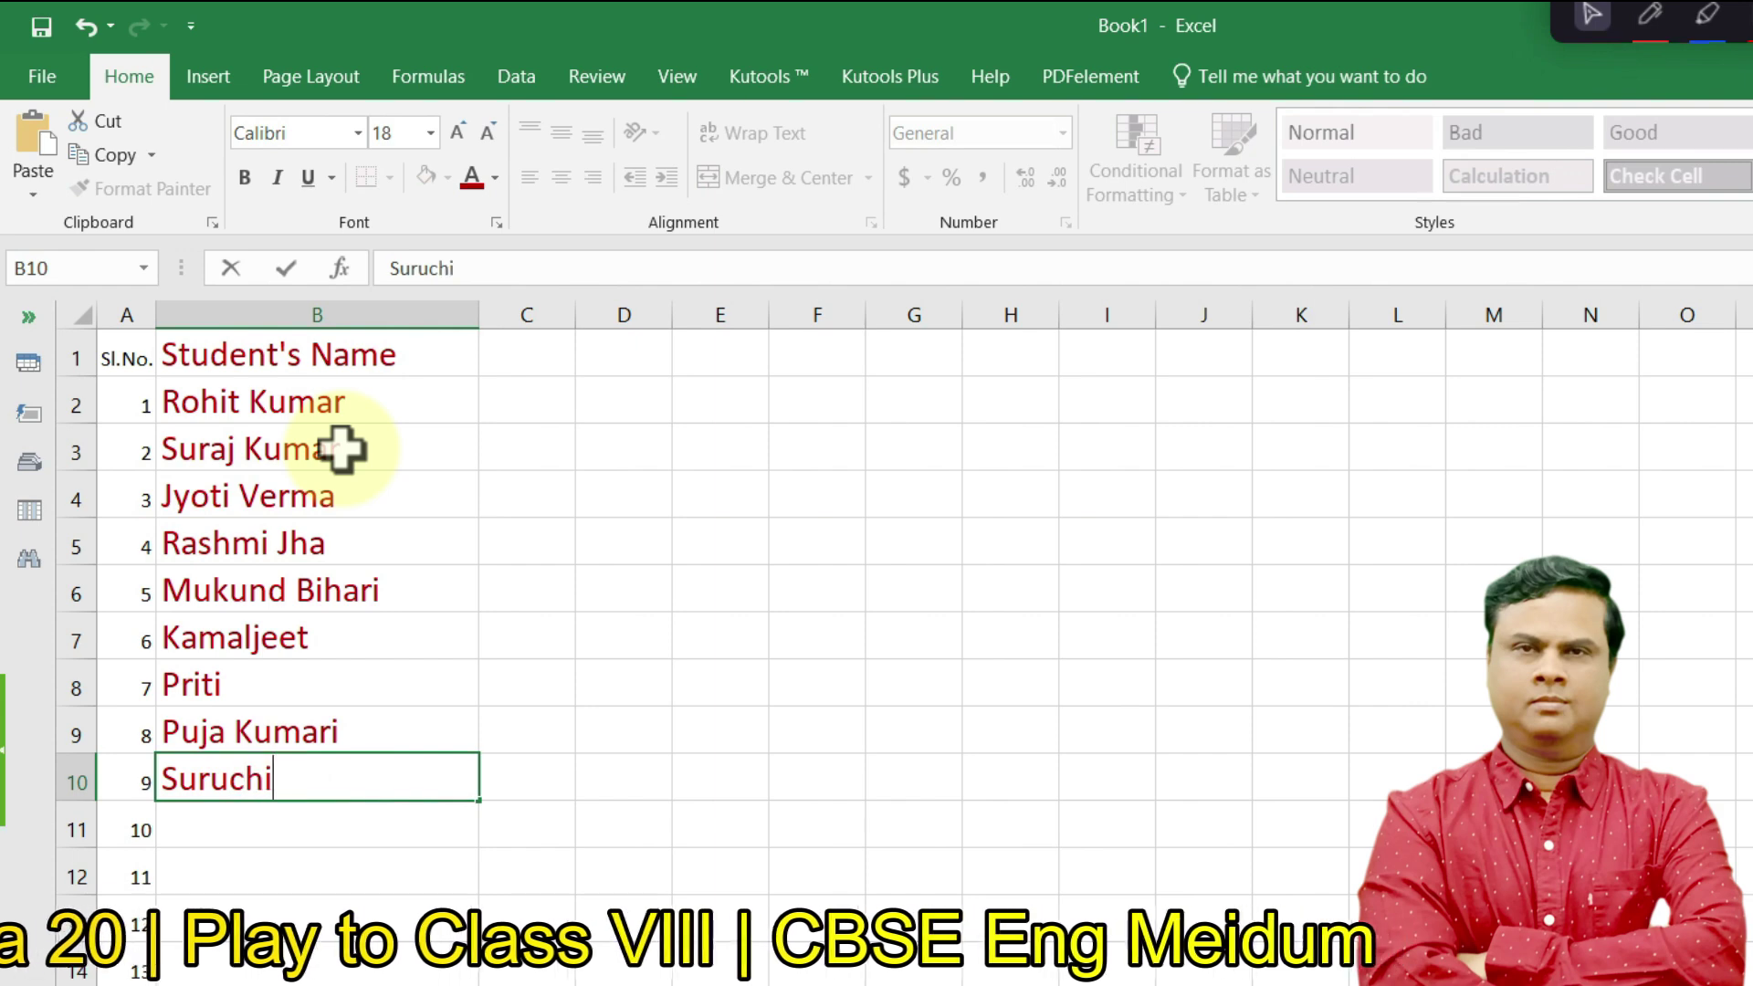
type(" Sinha")
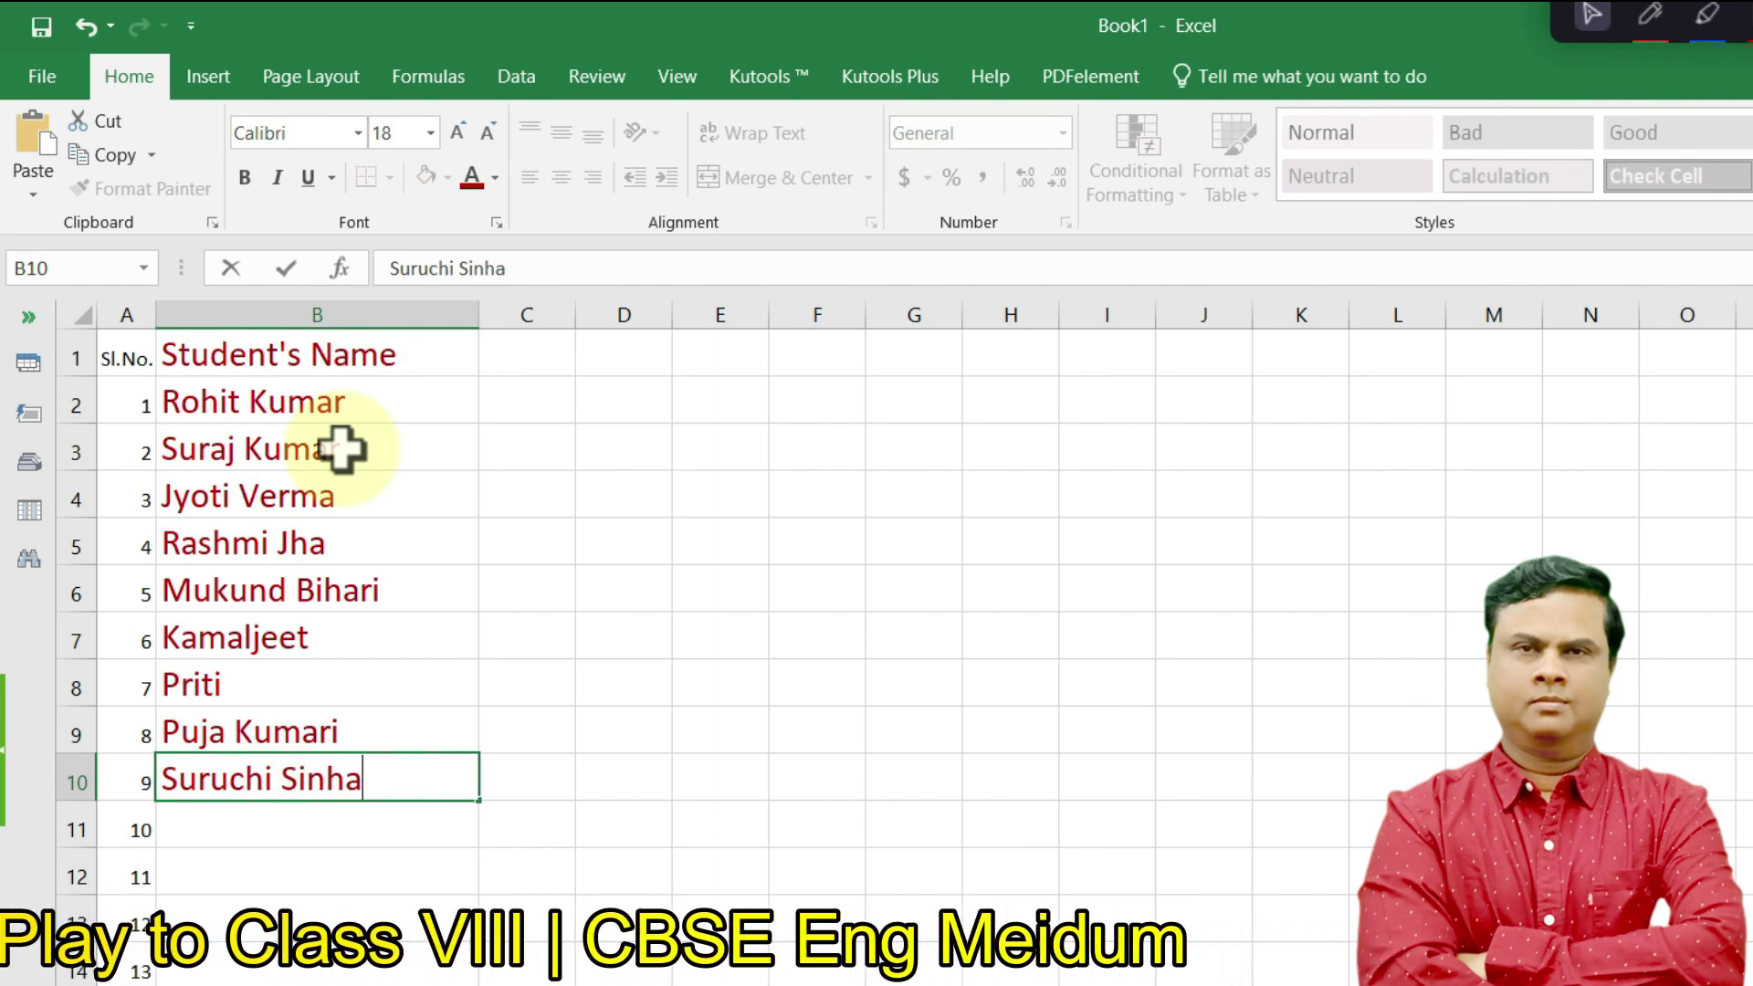
key("Return")
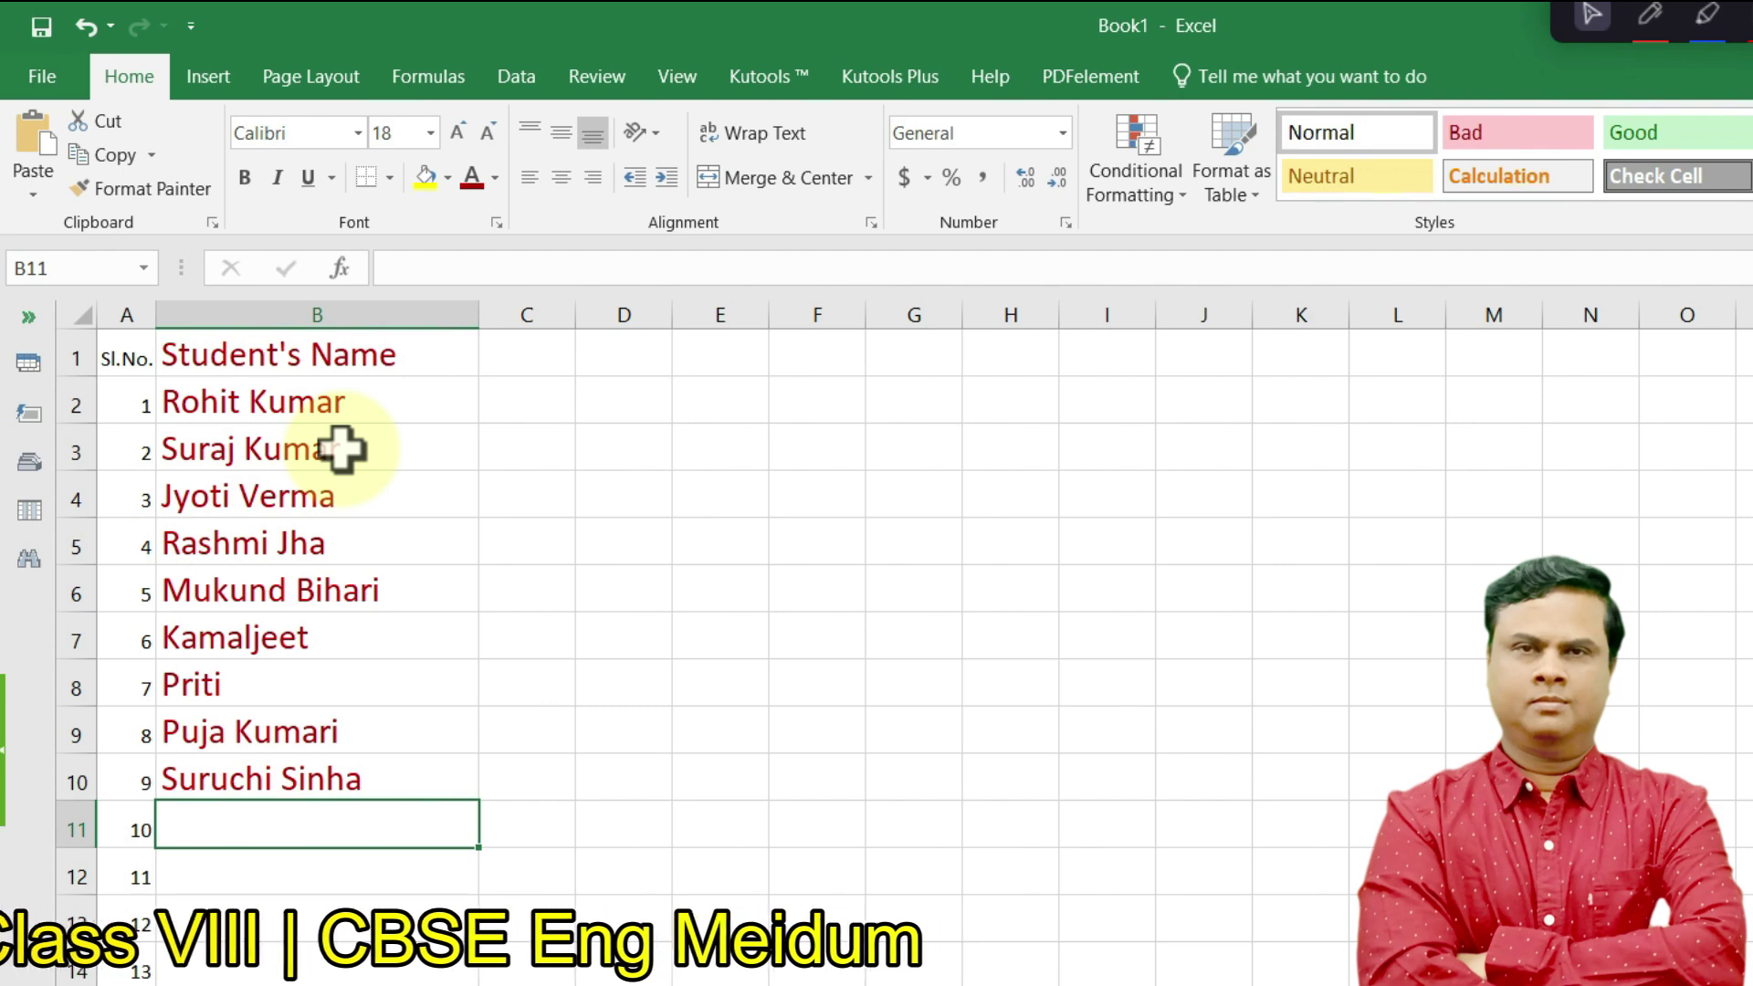
- Enter headings Hindi, English, Math, Science and Social Science across C1:G1
left_click(538, 362)
type("Hindi")
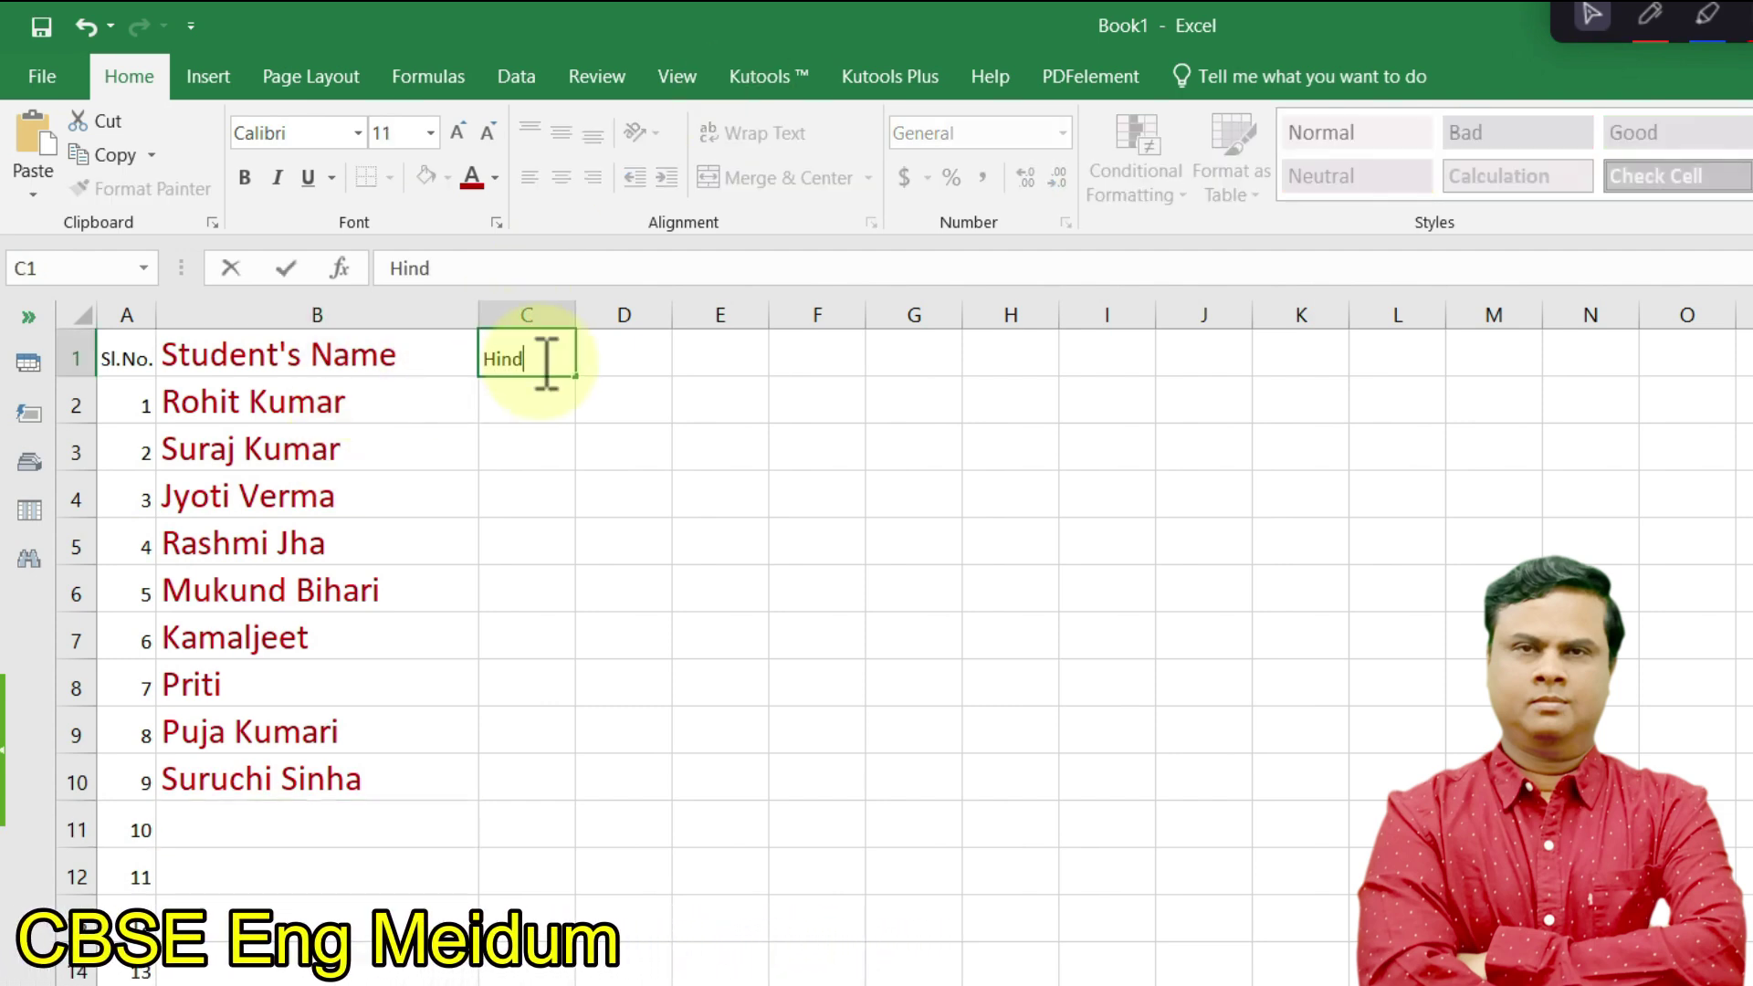
key("Tab")
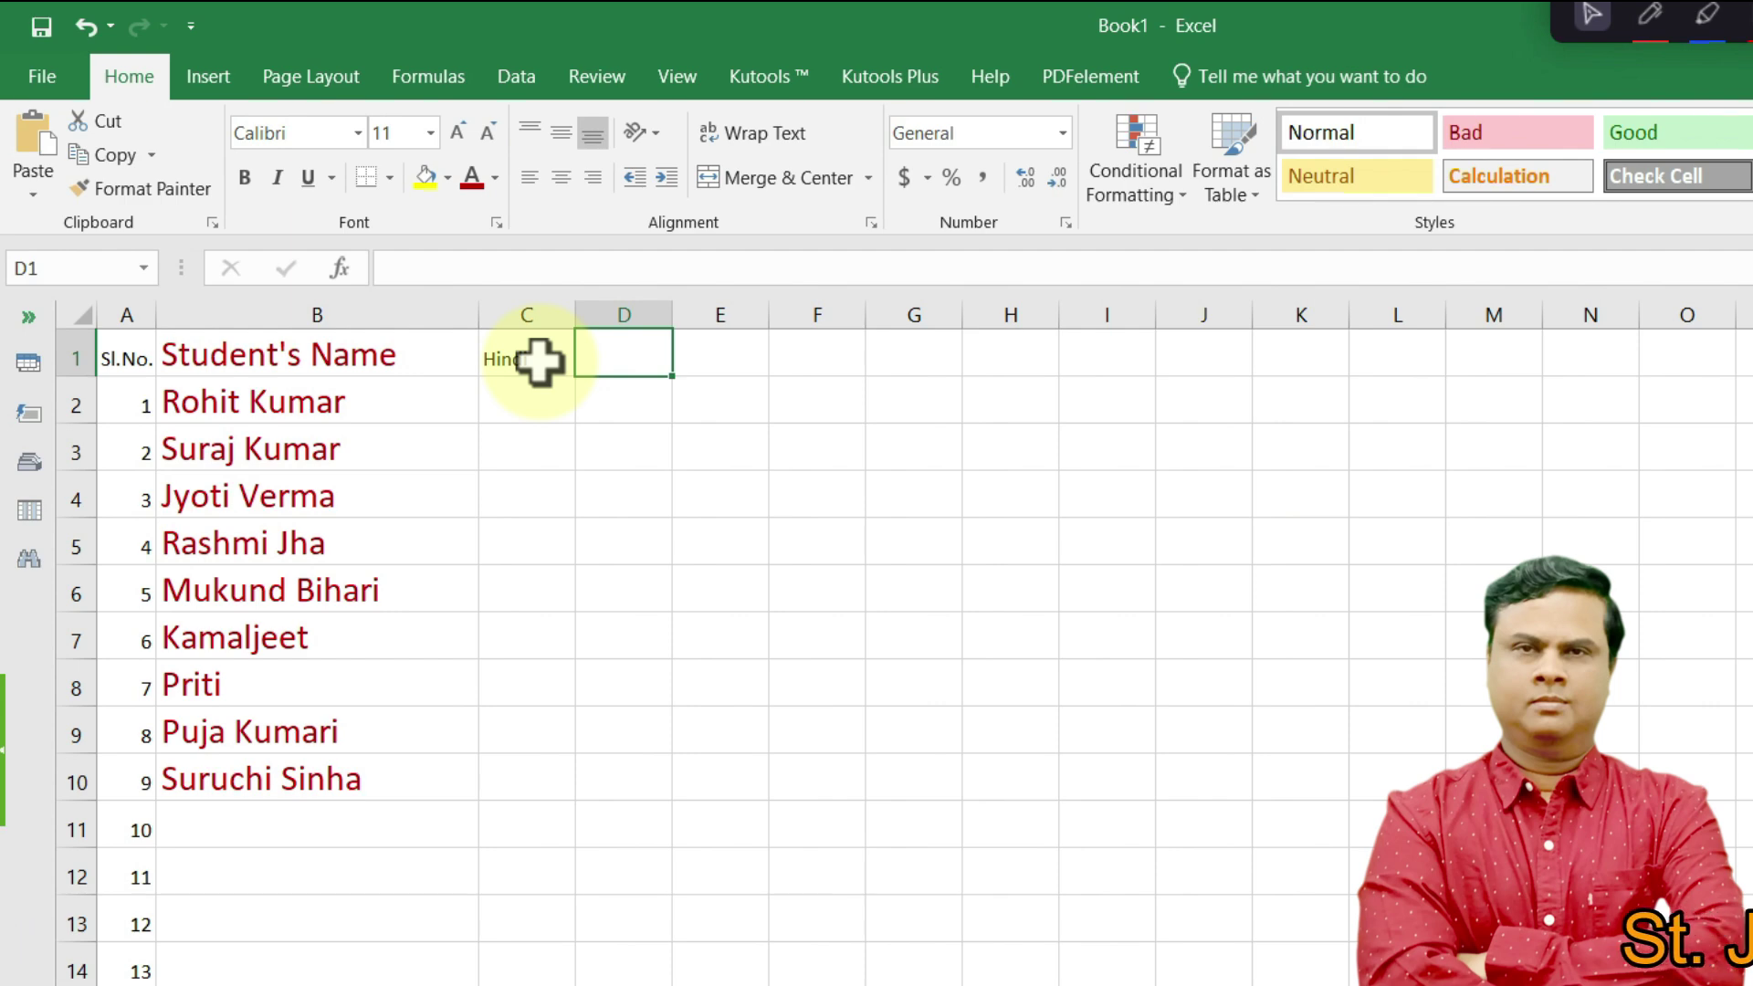
type("Englis")
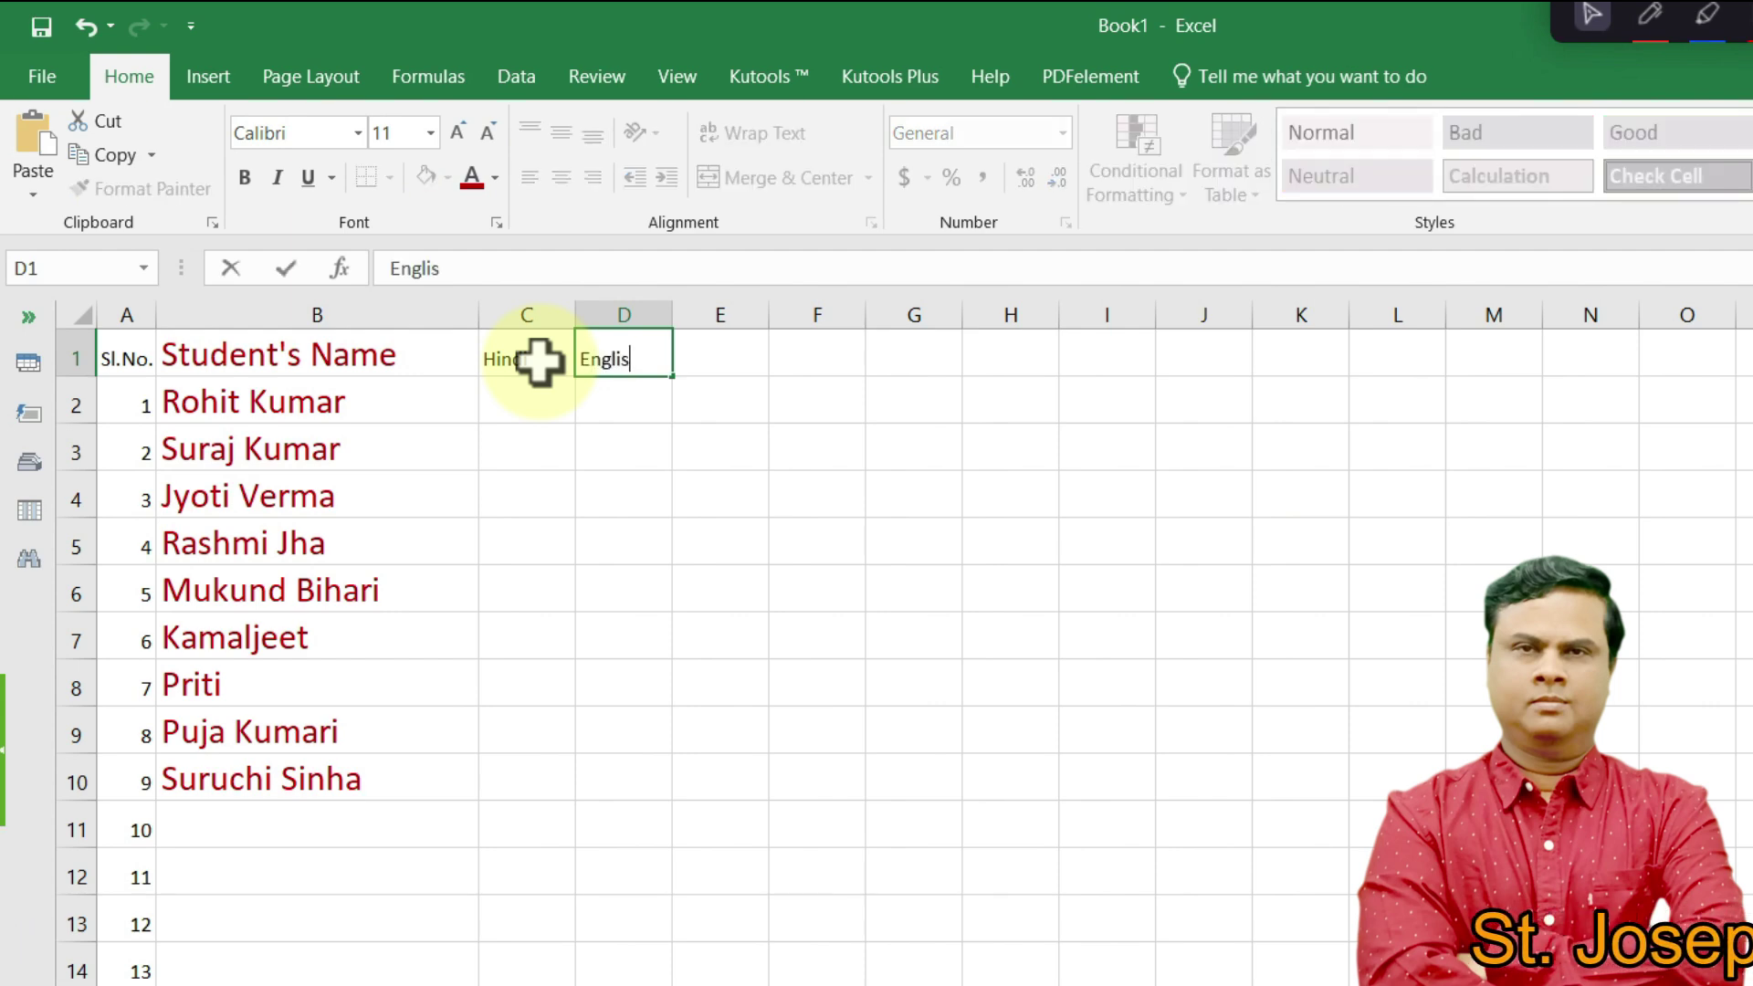
type("h")
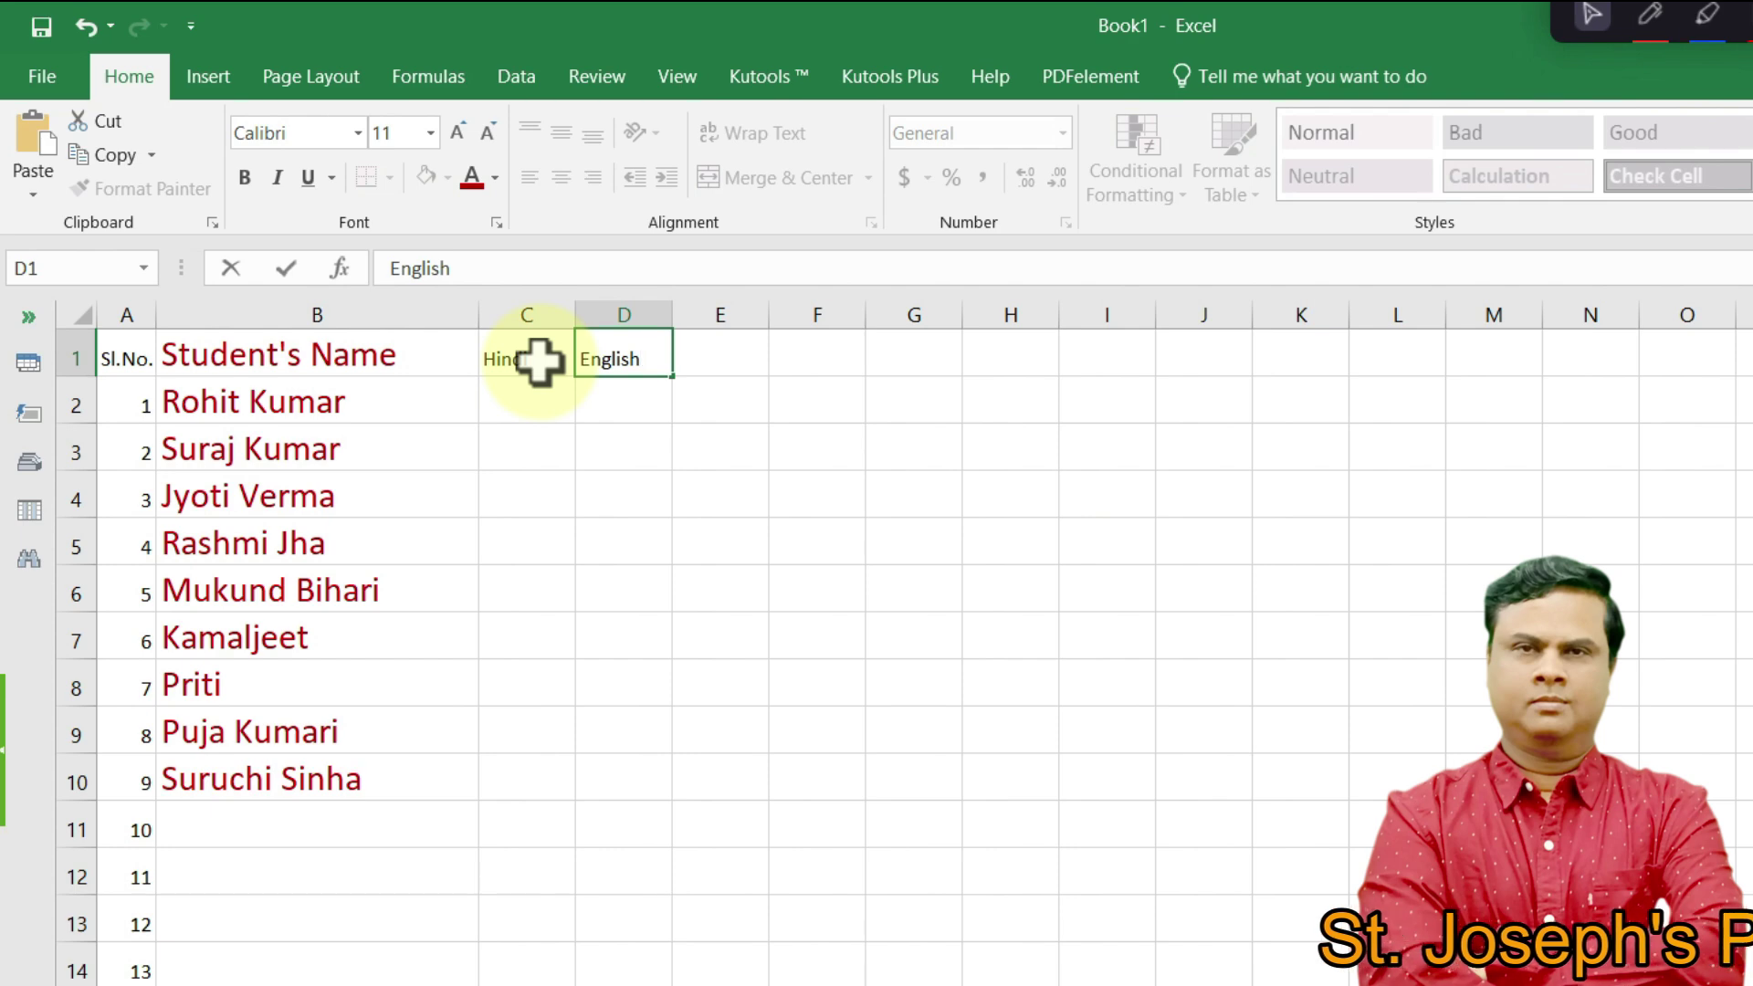
key("Tab")
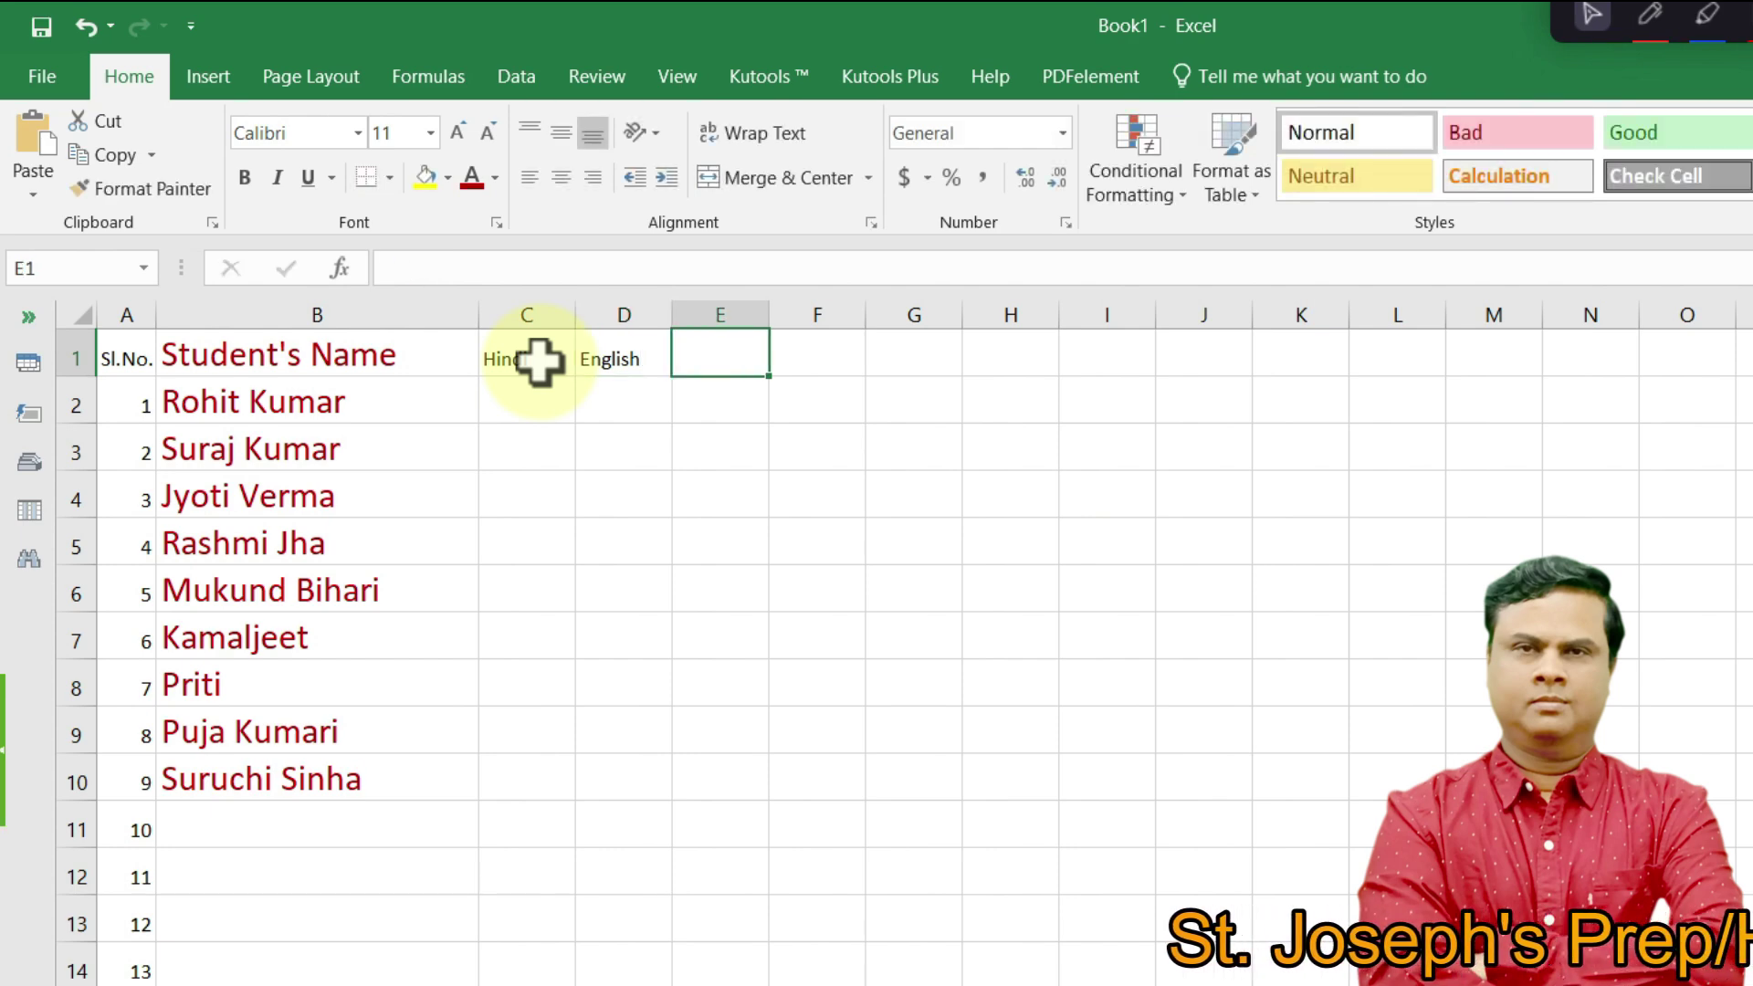
type("M")
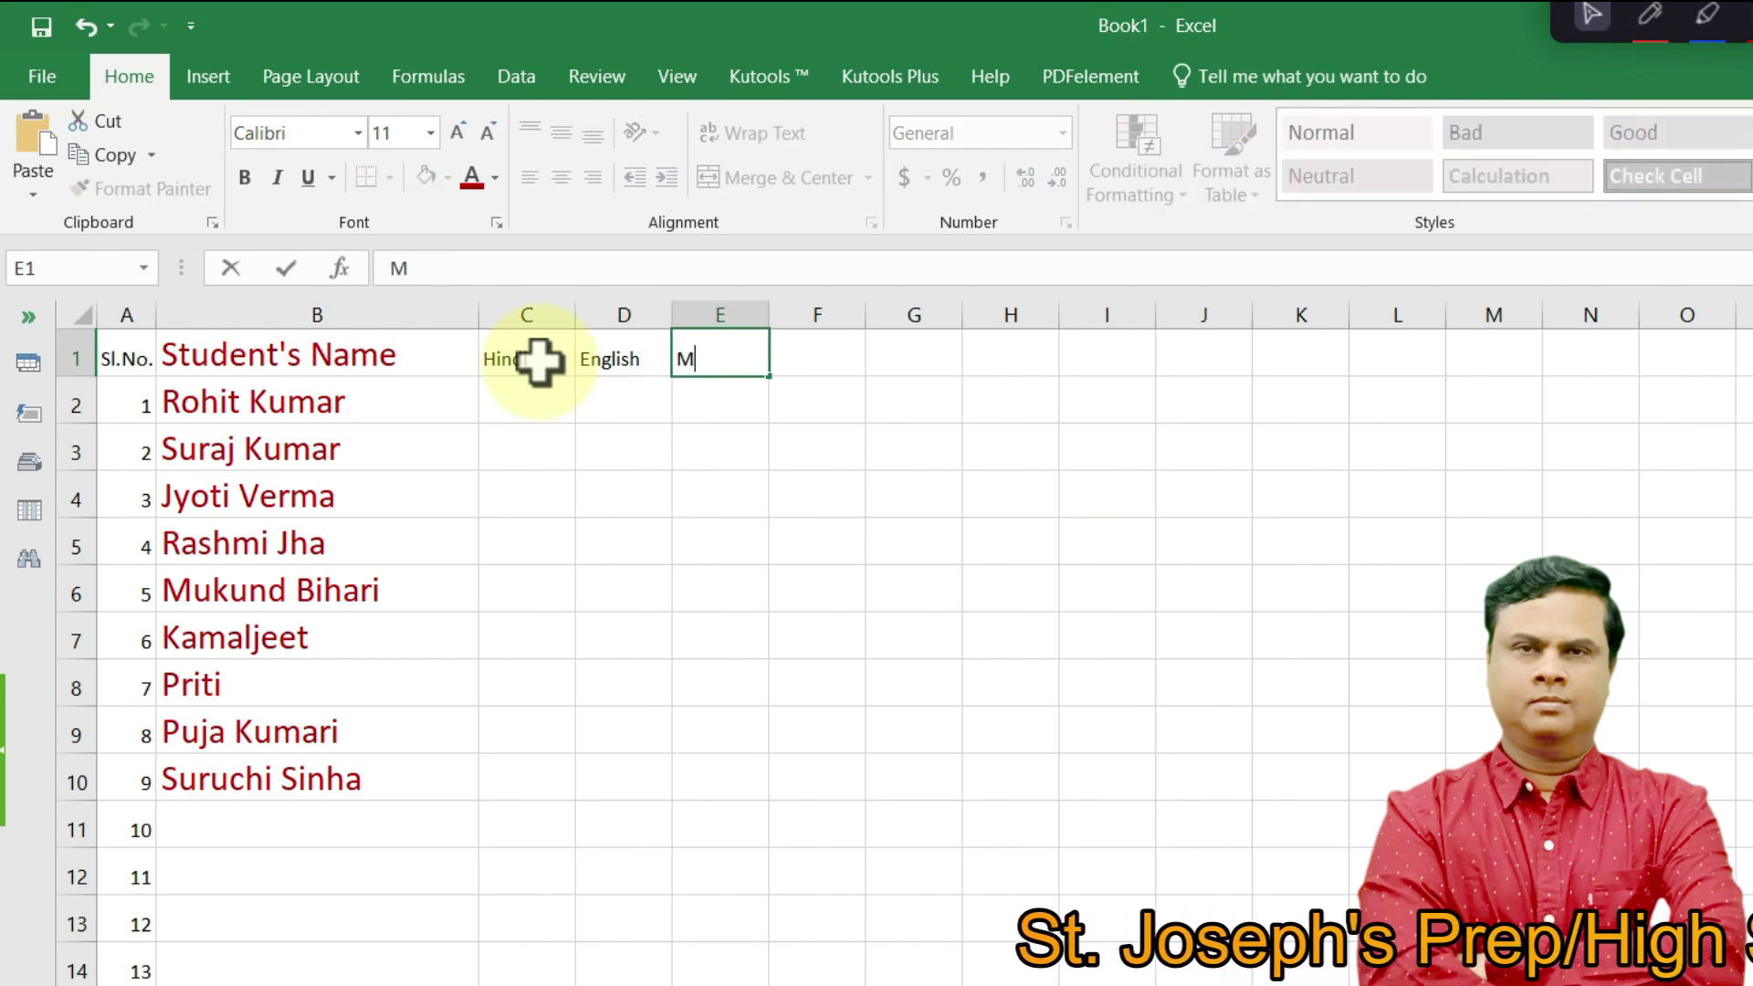
type("ath")
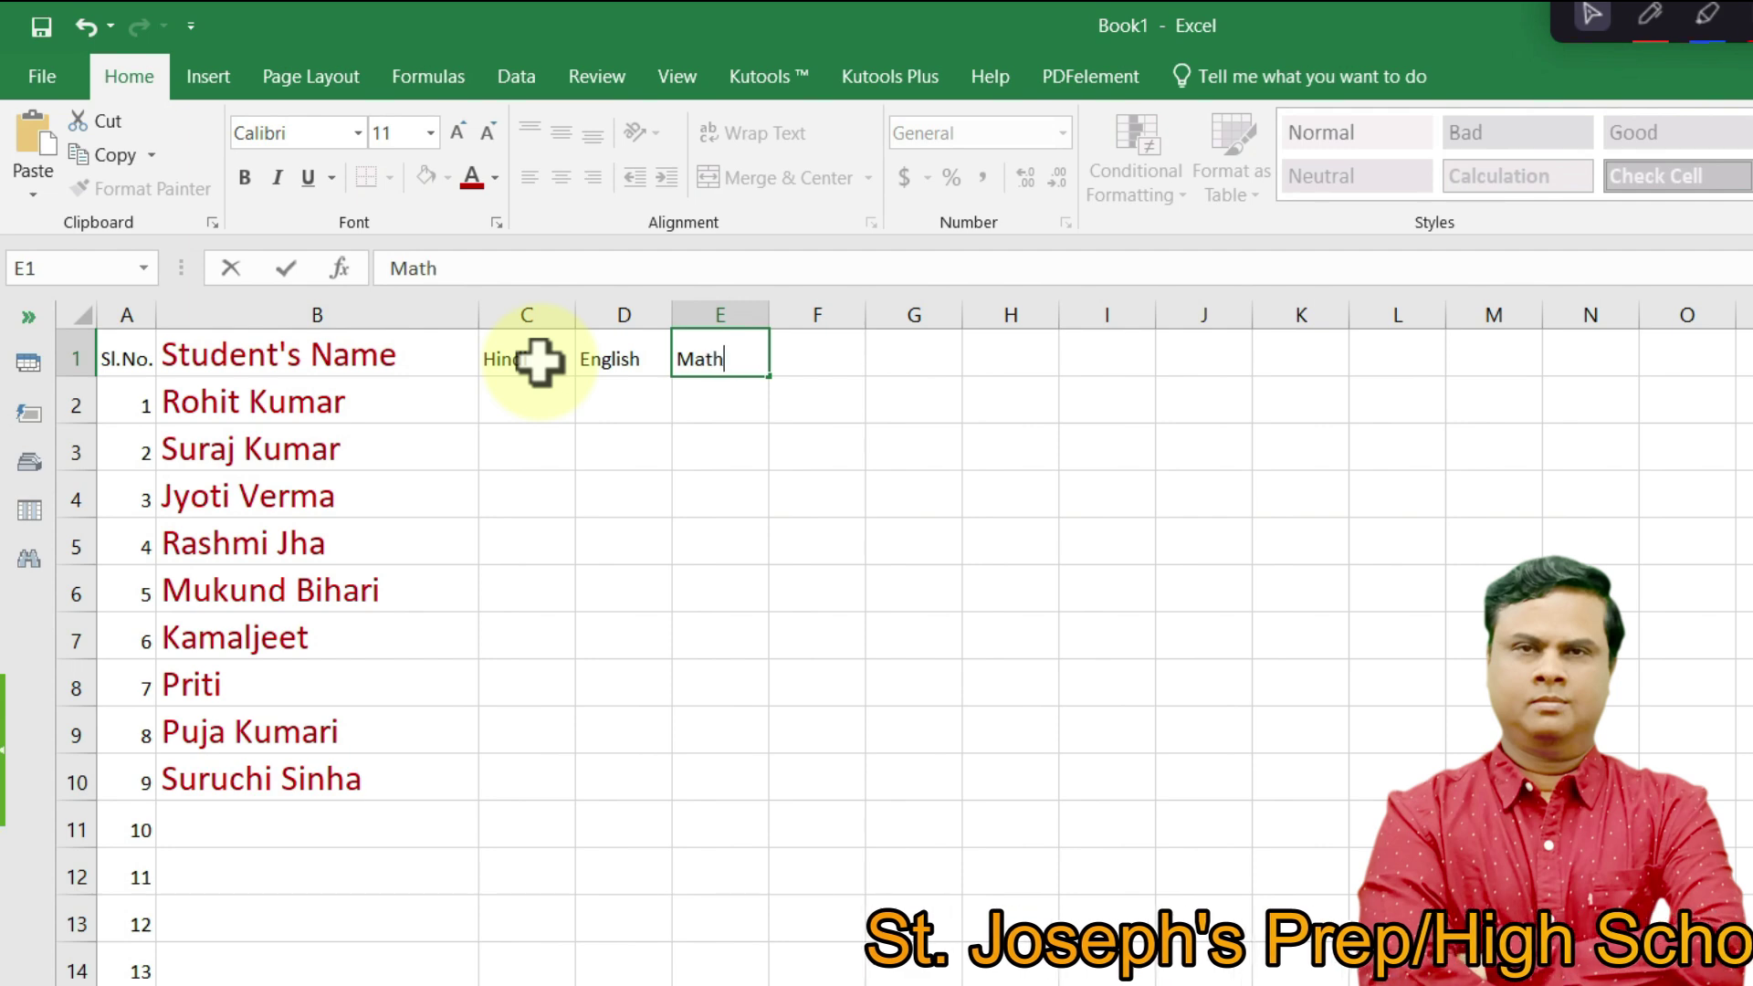
key("Tab")
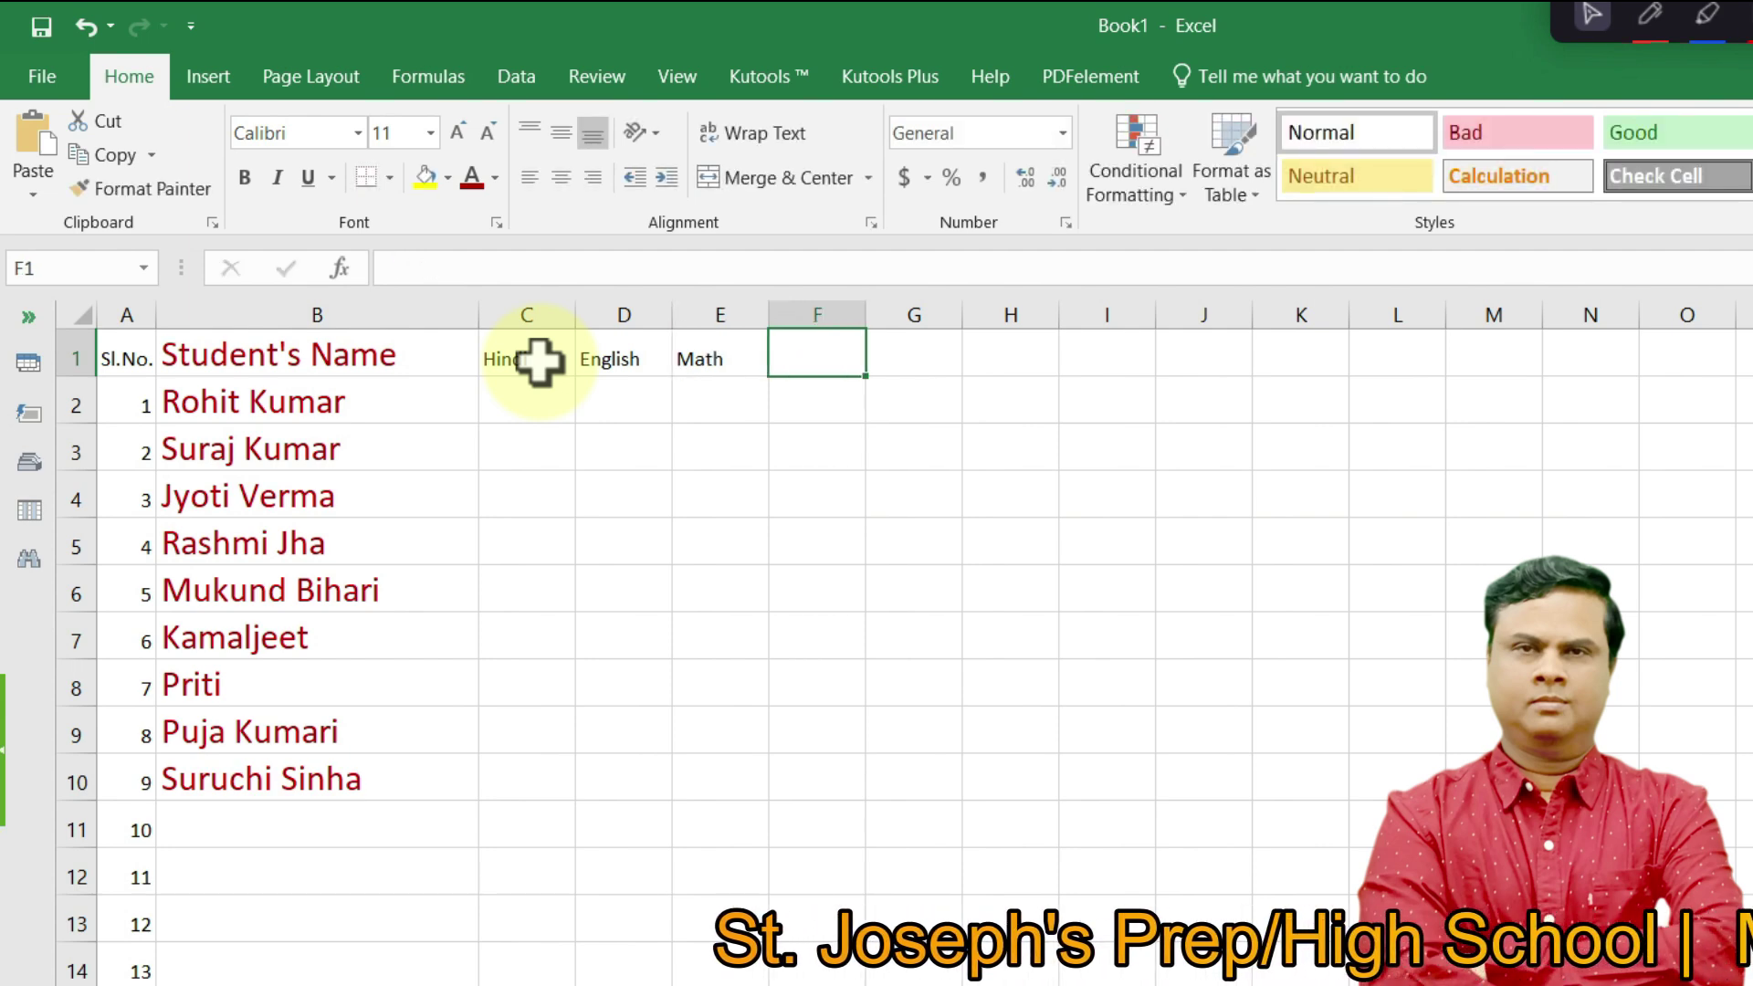
type("Science")
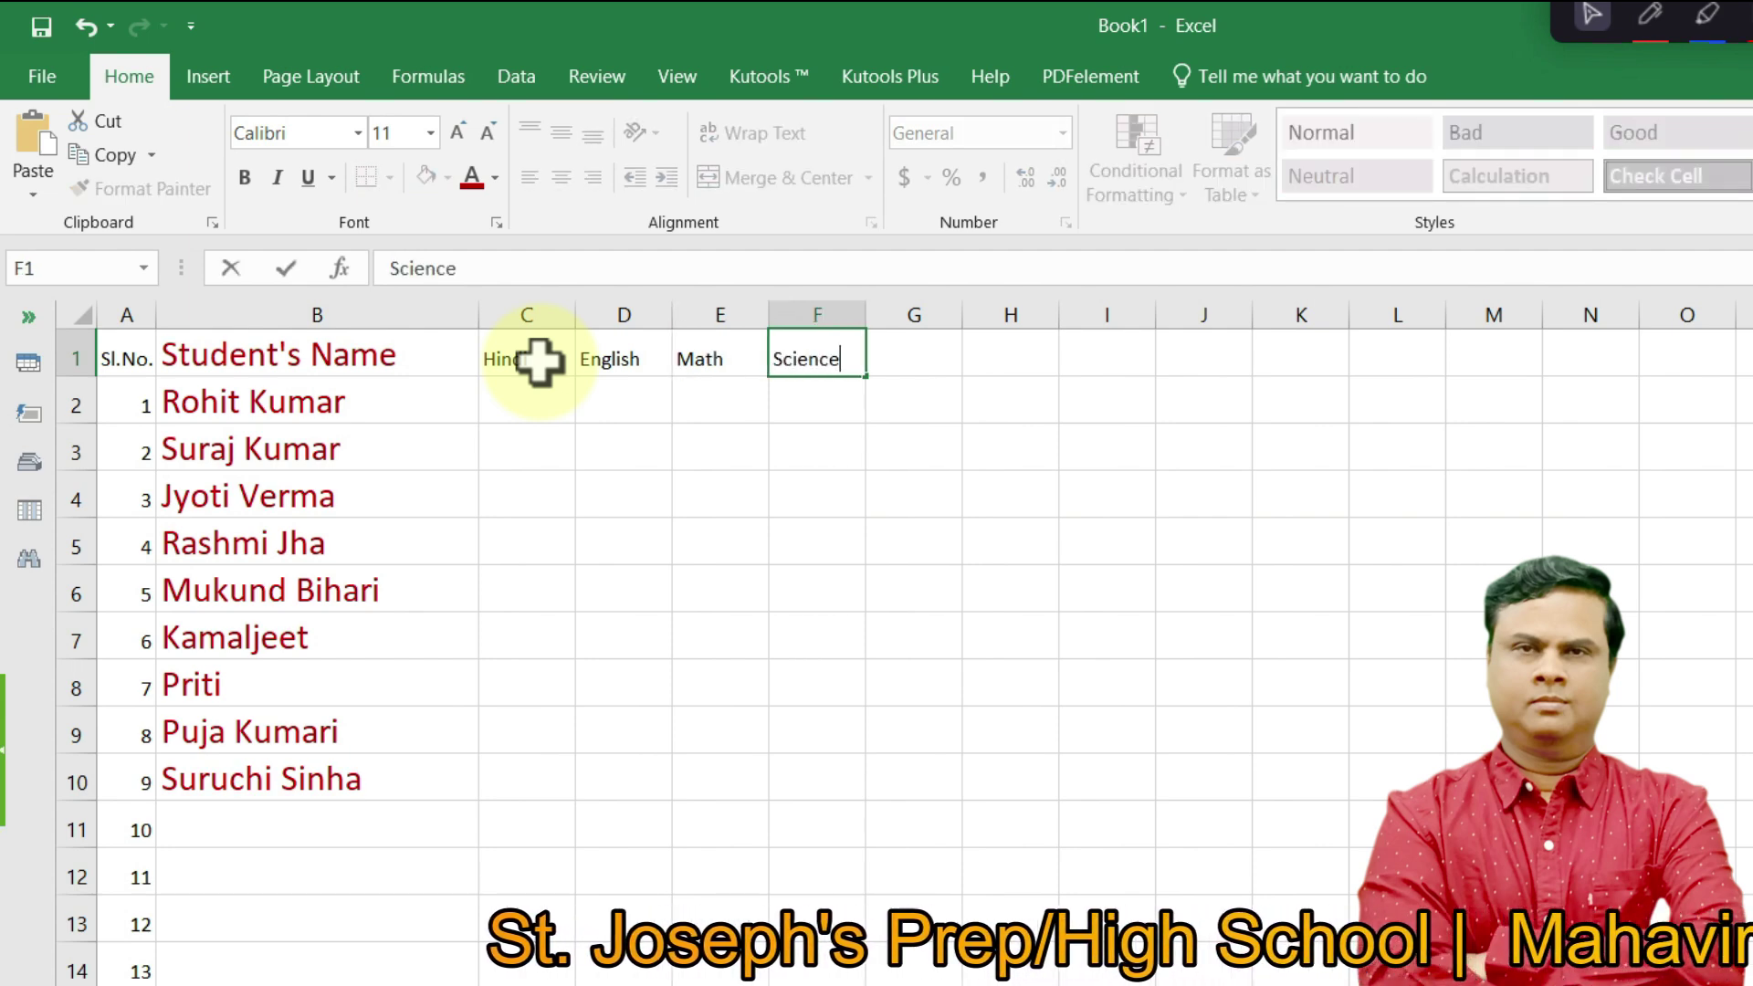
key("Tab")
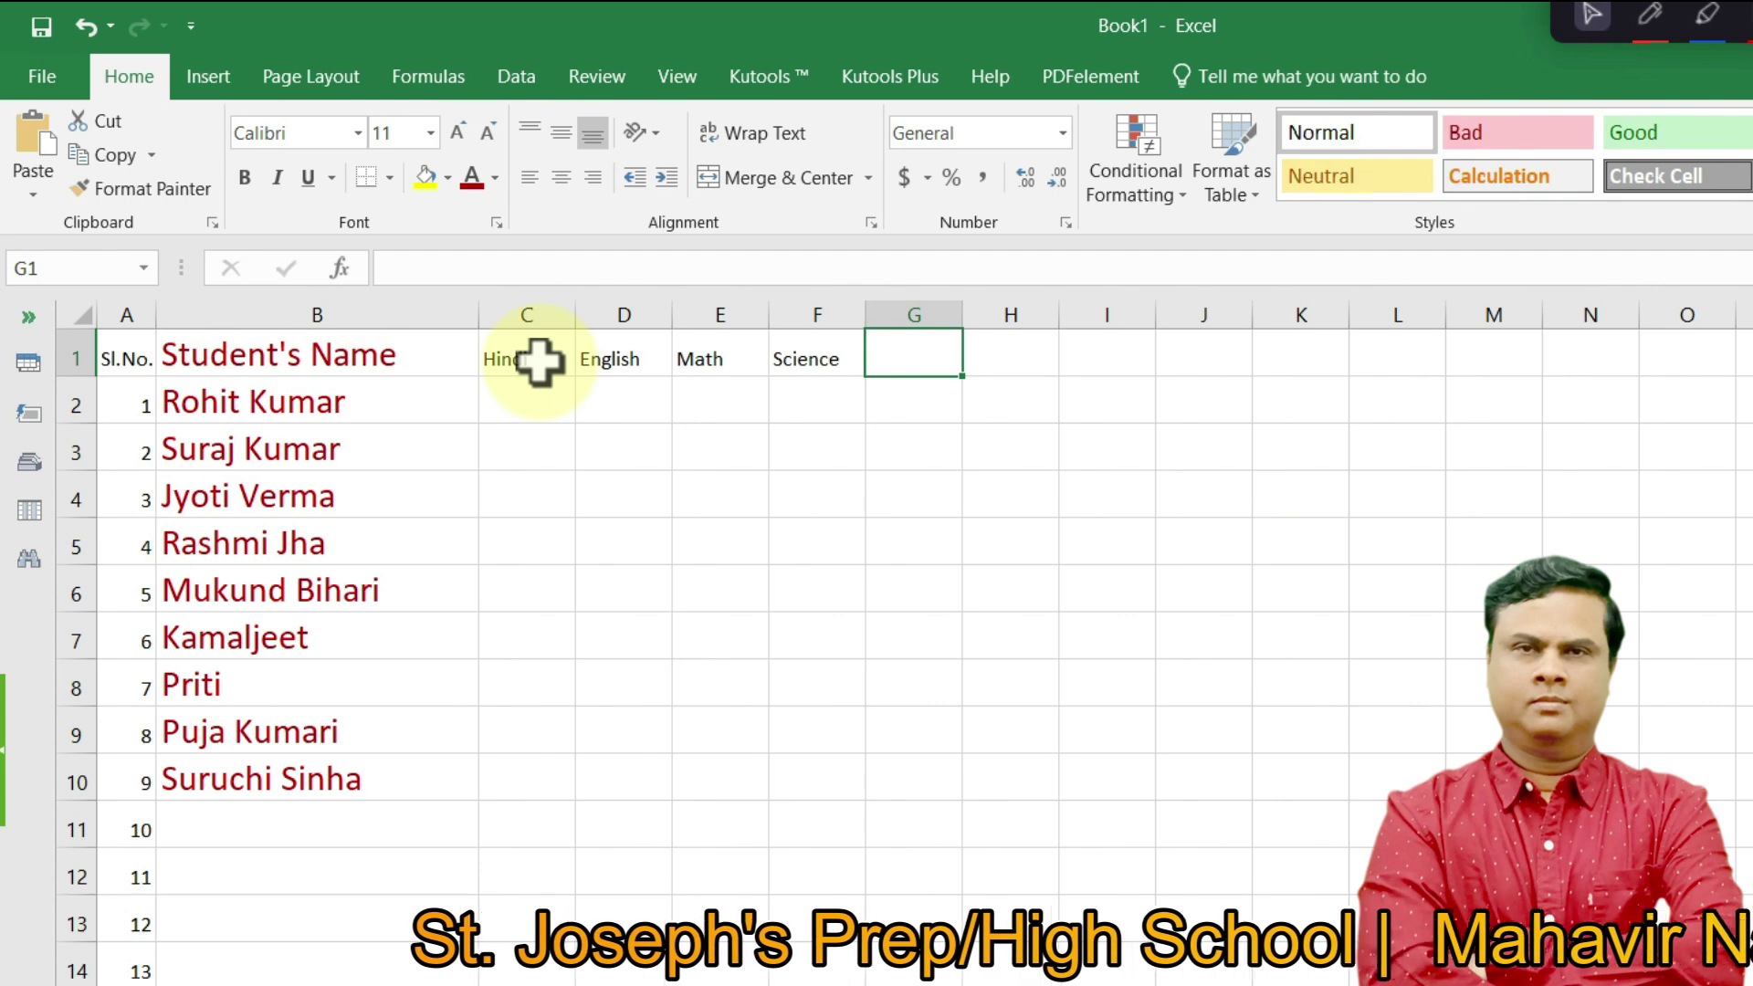
type("Social S")
type("cience")
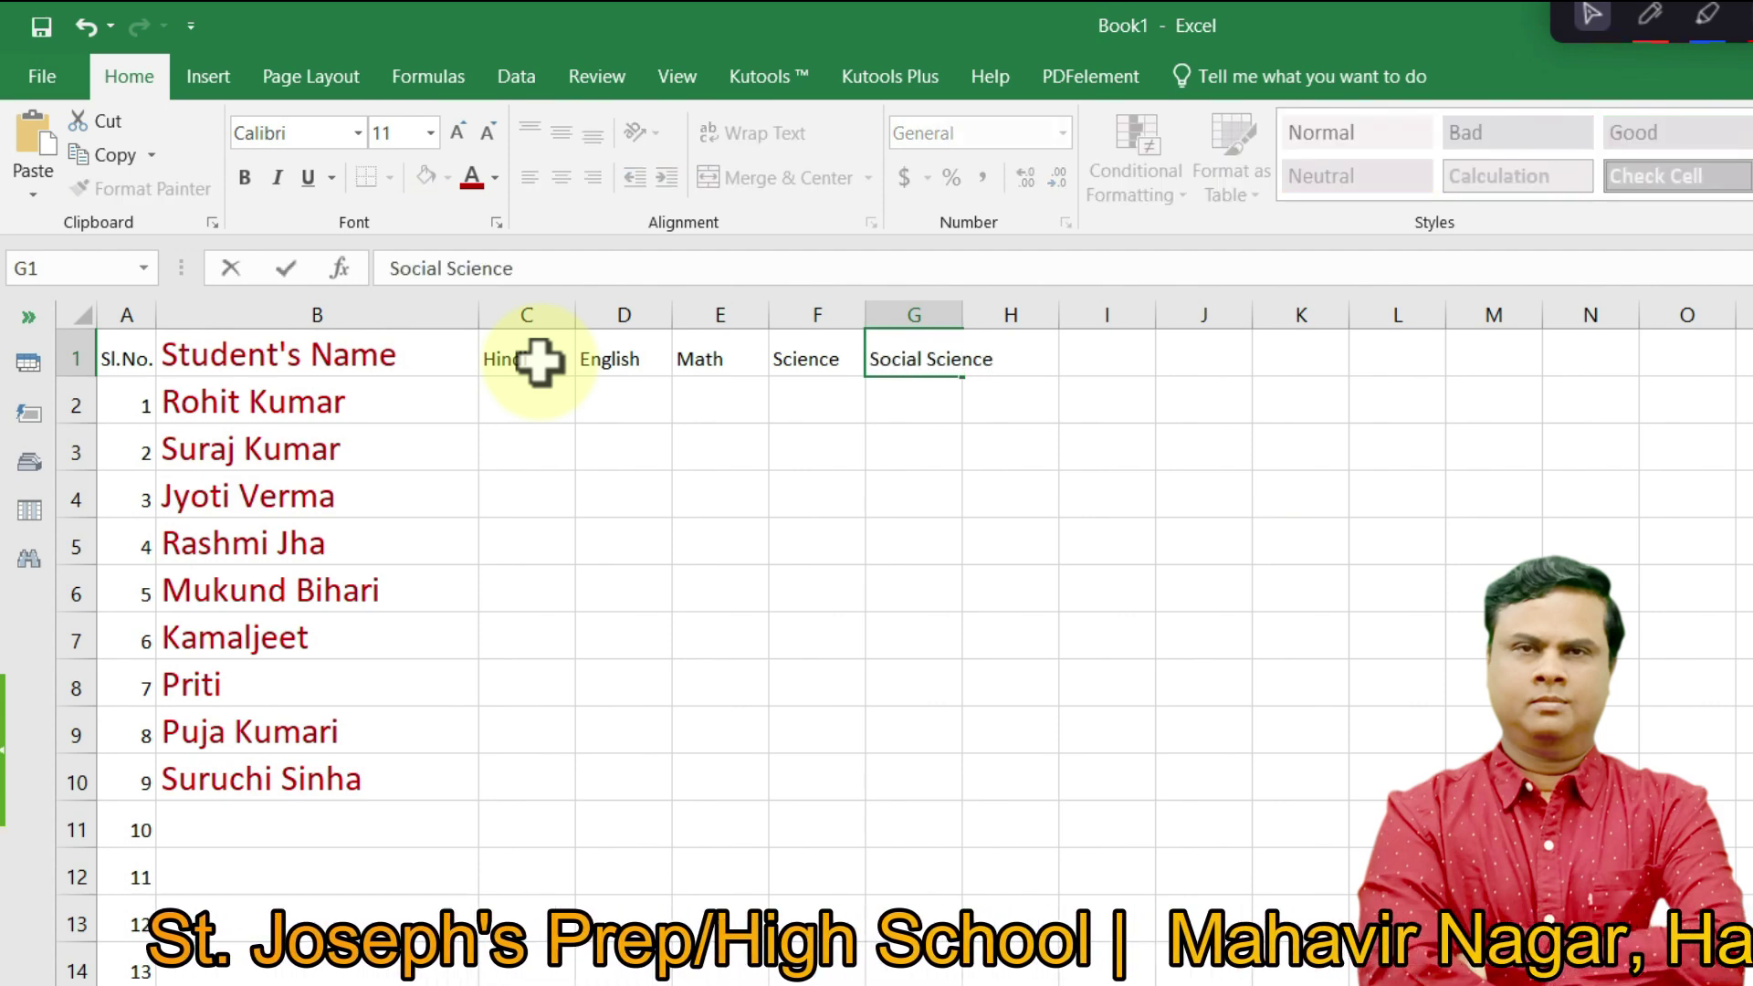
key("Return")
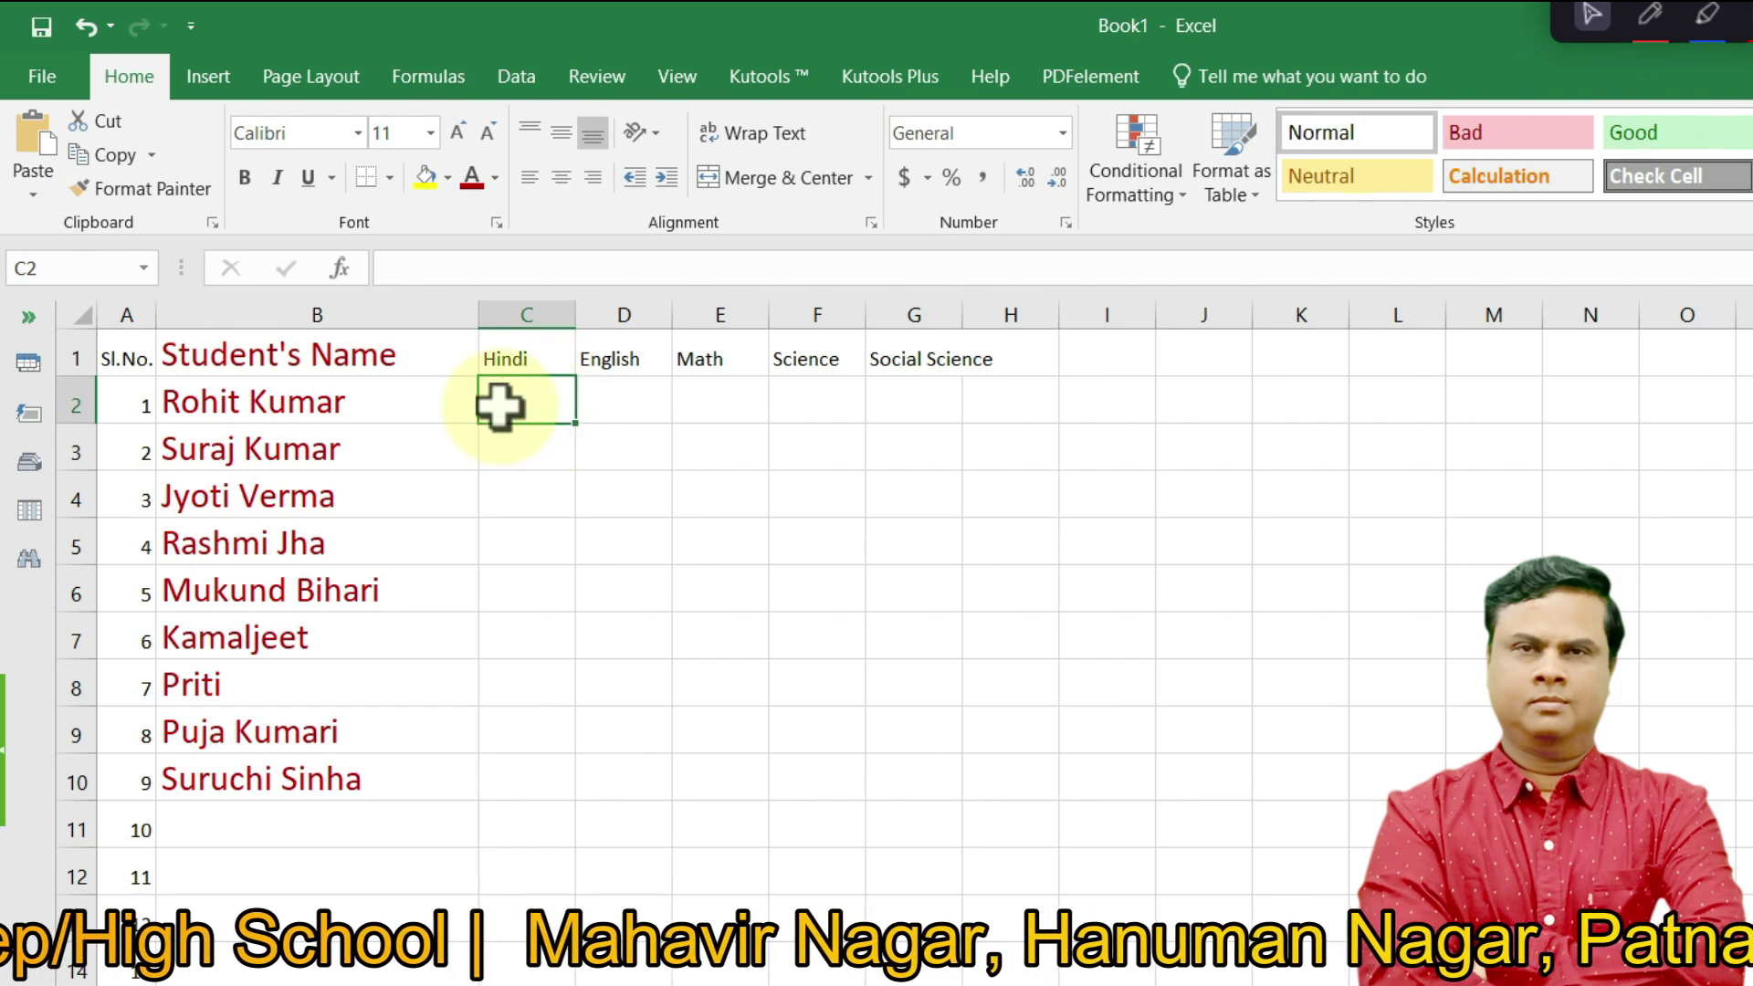
- Widen column G to fit Social Science and enter Hindi marks 87, 89, 56, 98 in C2:C5
left_click(914, 360)
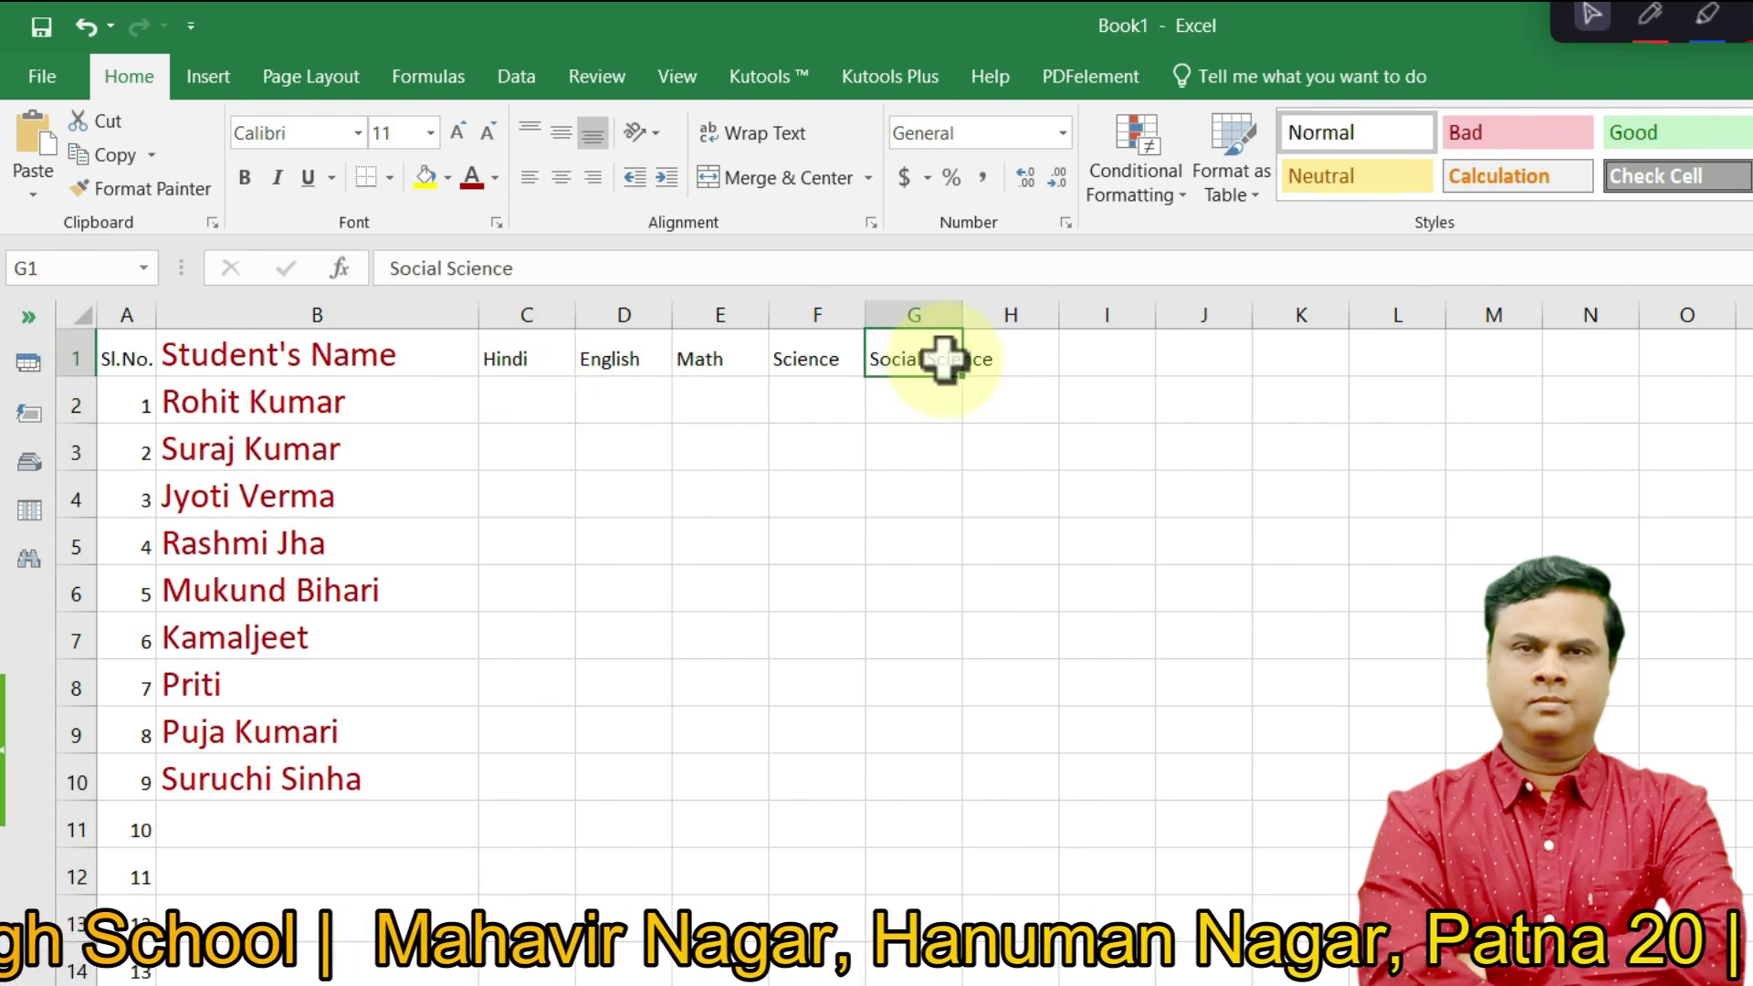
left_click_drag(956, 307, 1009, 302)
left_click(523, 399)
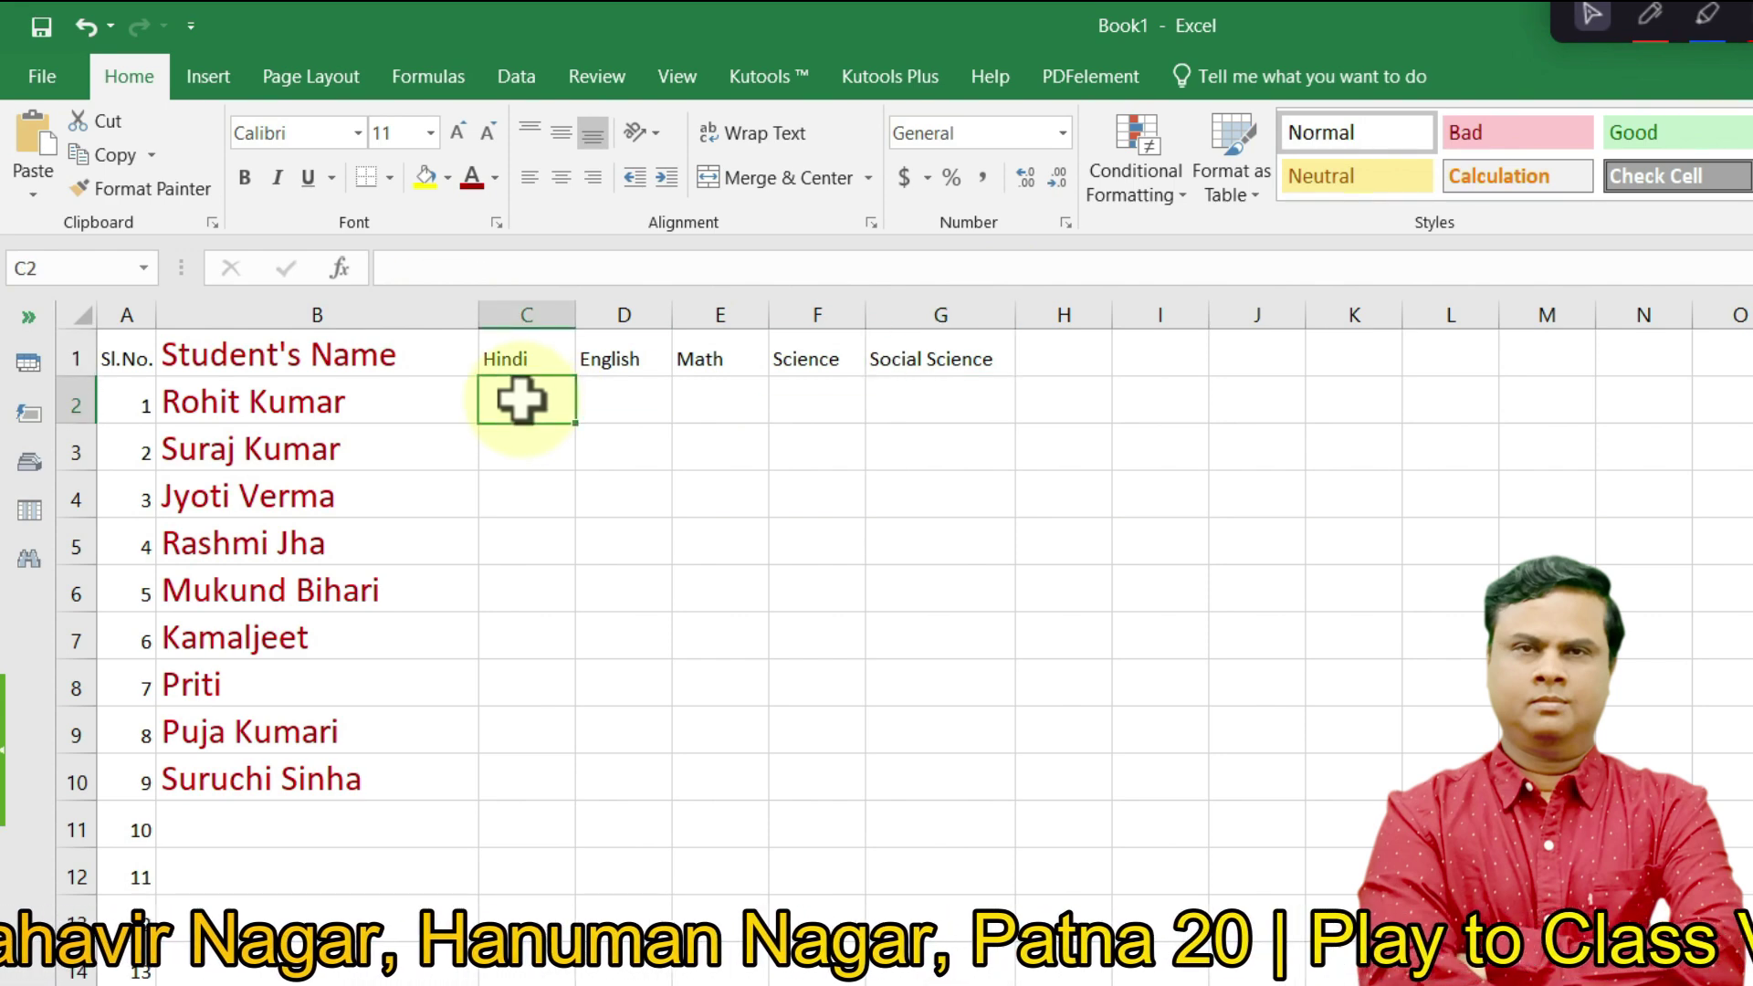
type("87")
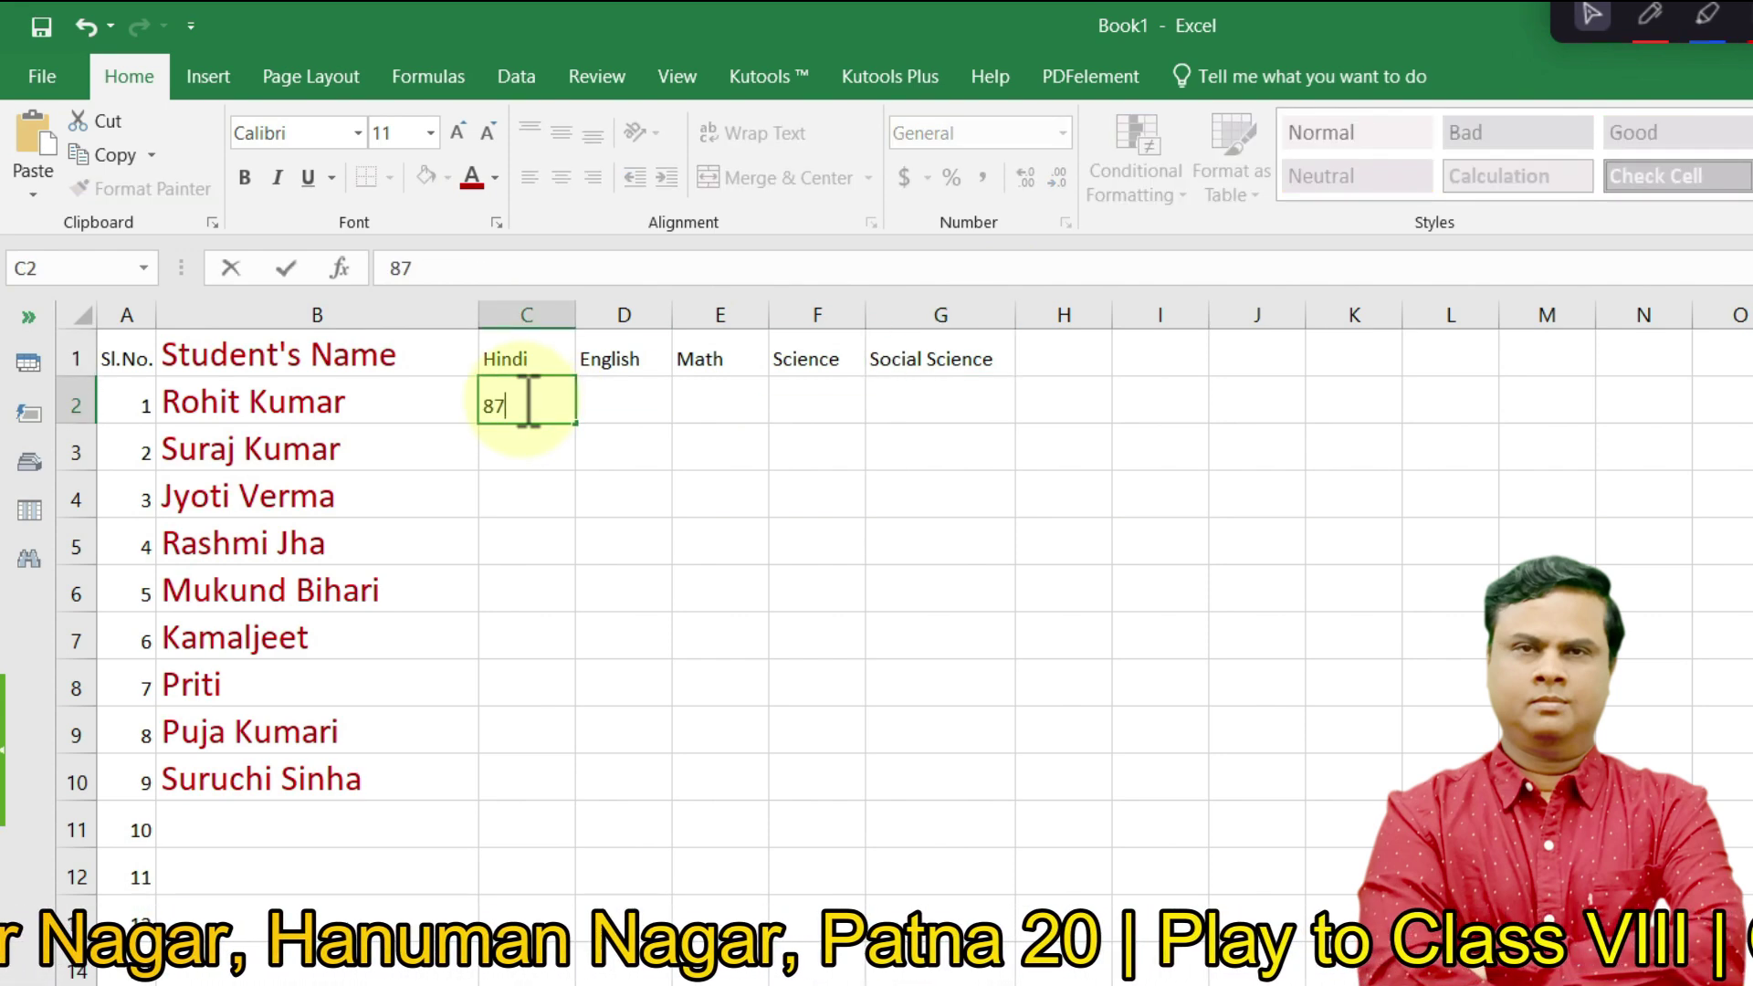
key("Return")
type("89")
key("Return")
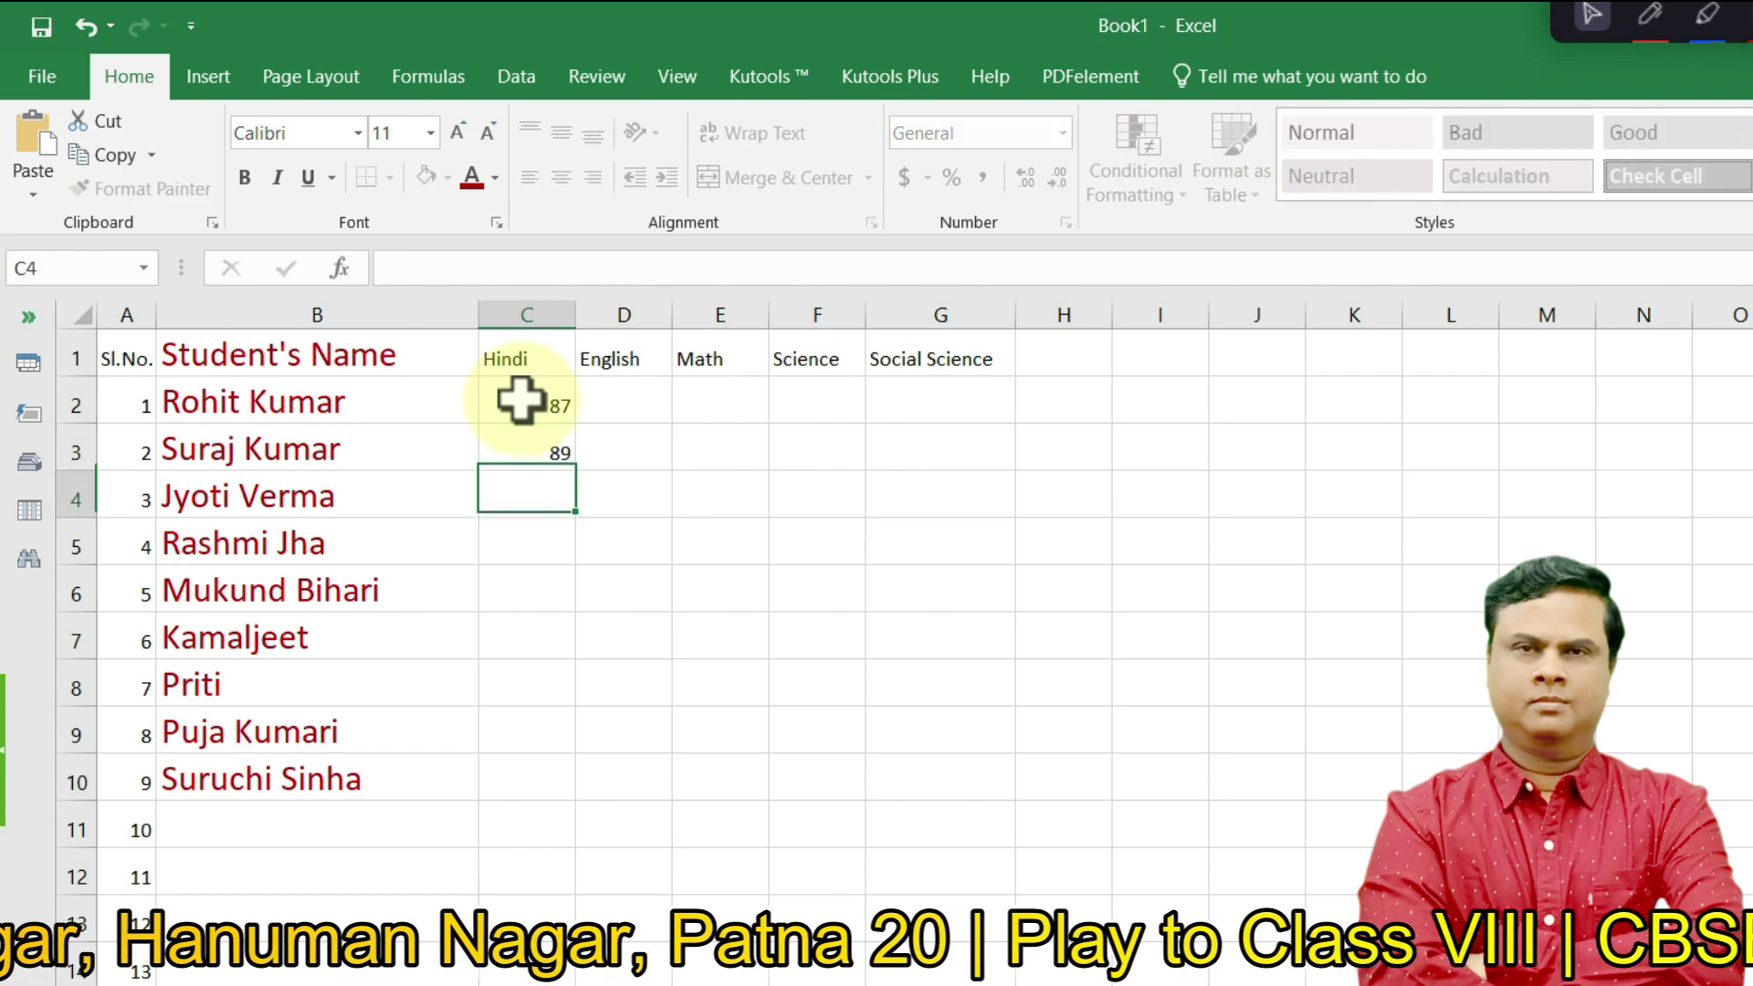
type("56")
key("Return")
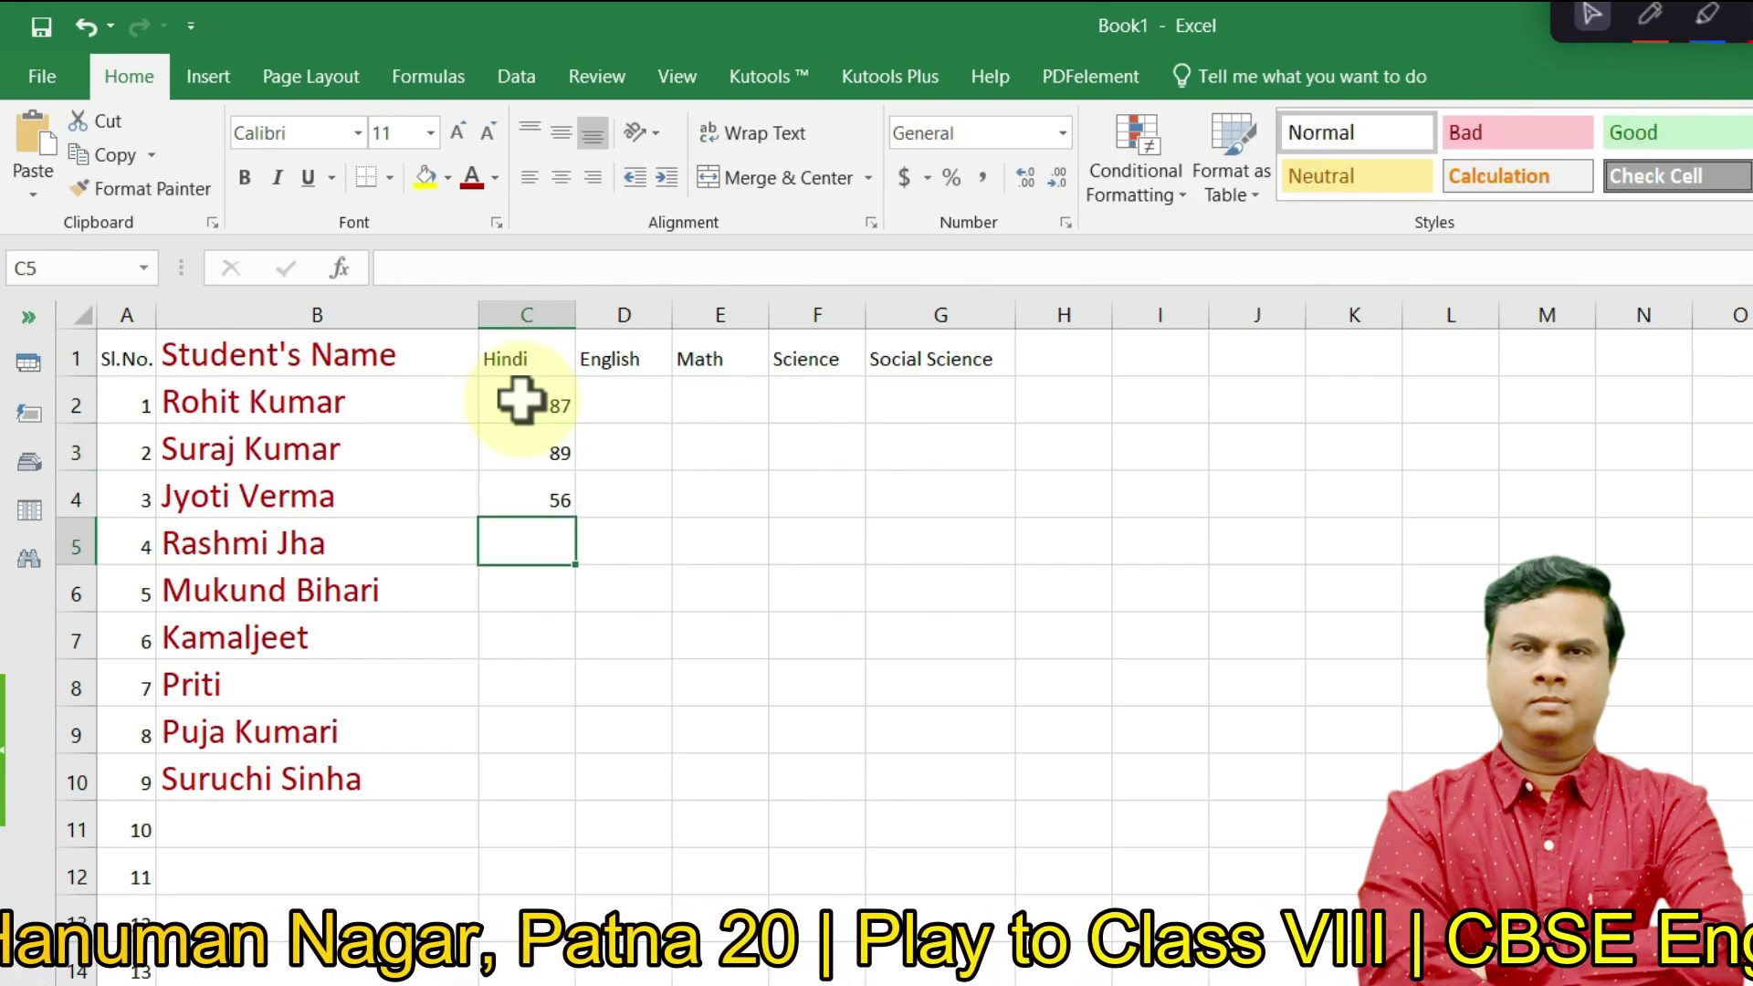
type("98")
key("Return")
- Enter the remaining Hindi marks 45, 76, 89, 45, 34 in C6:C10
type("45")
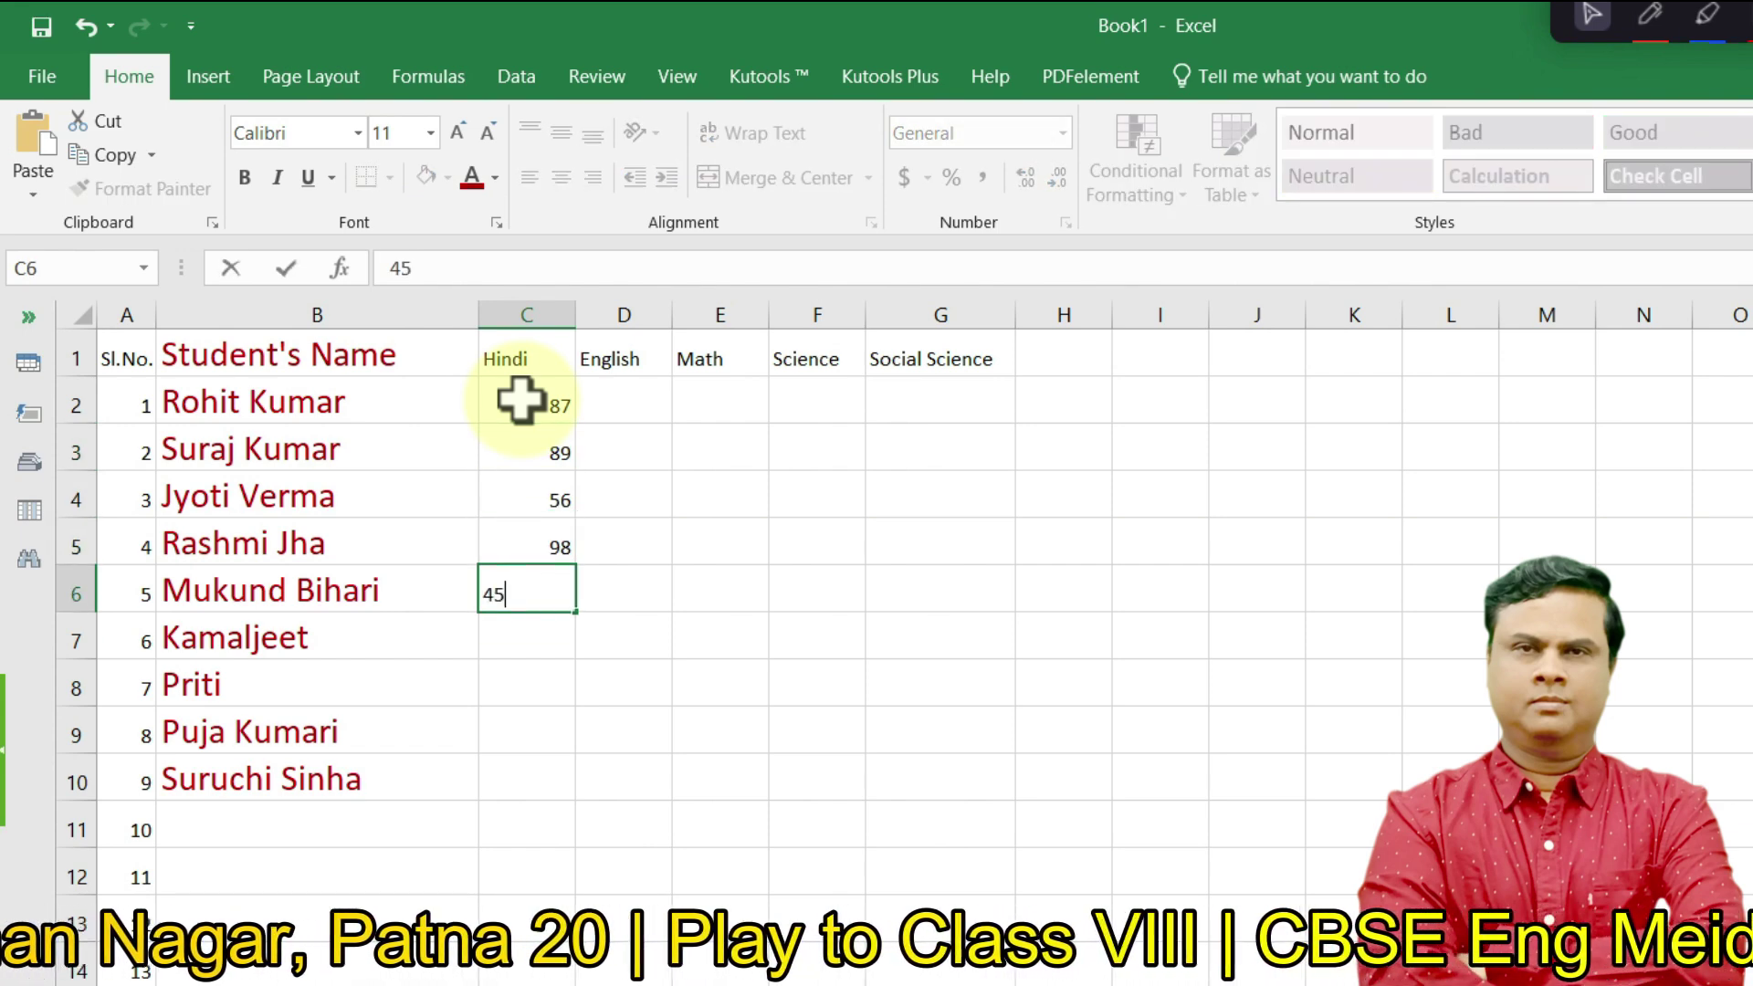
key("Return")
type("76")
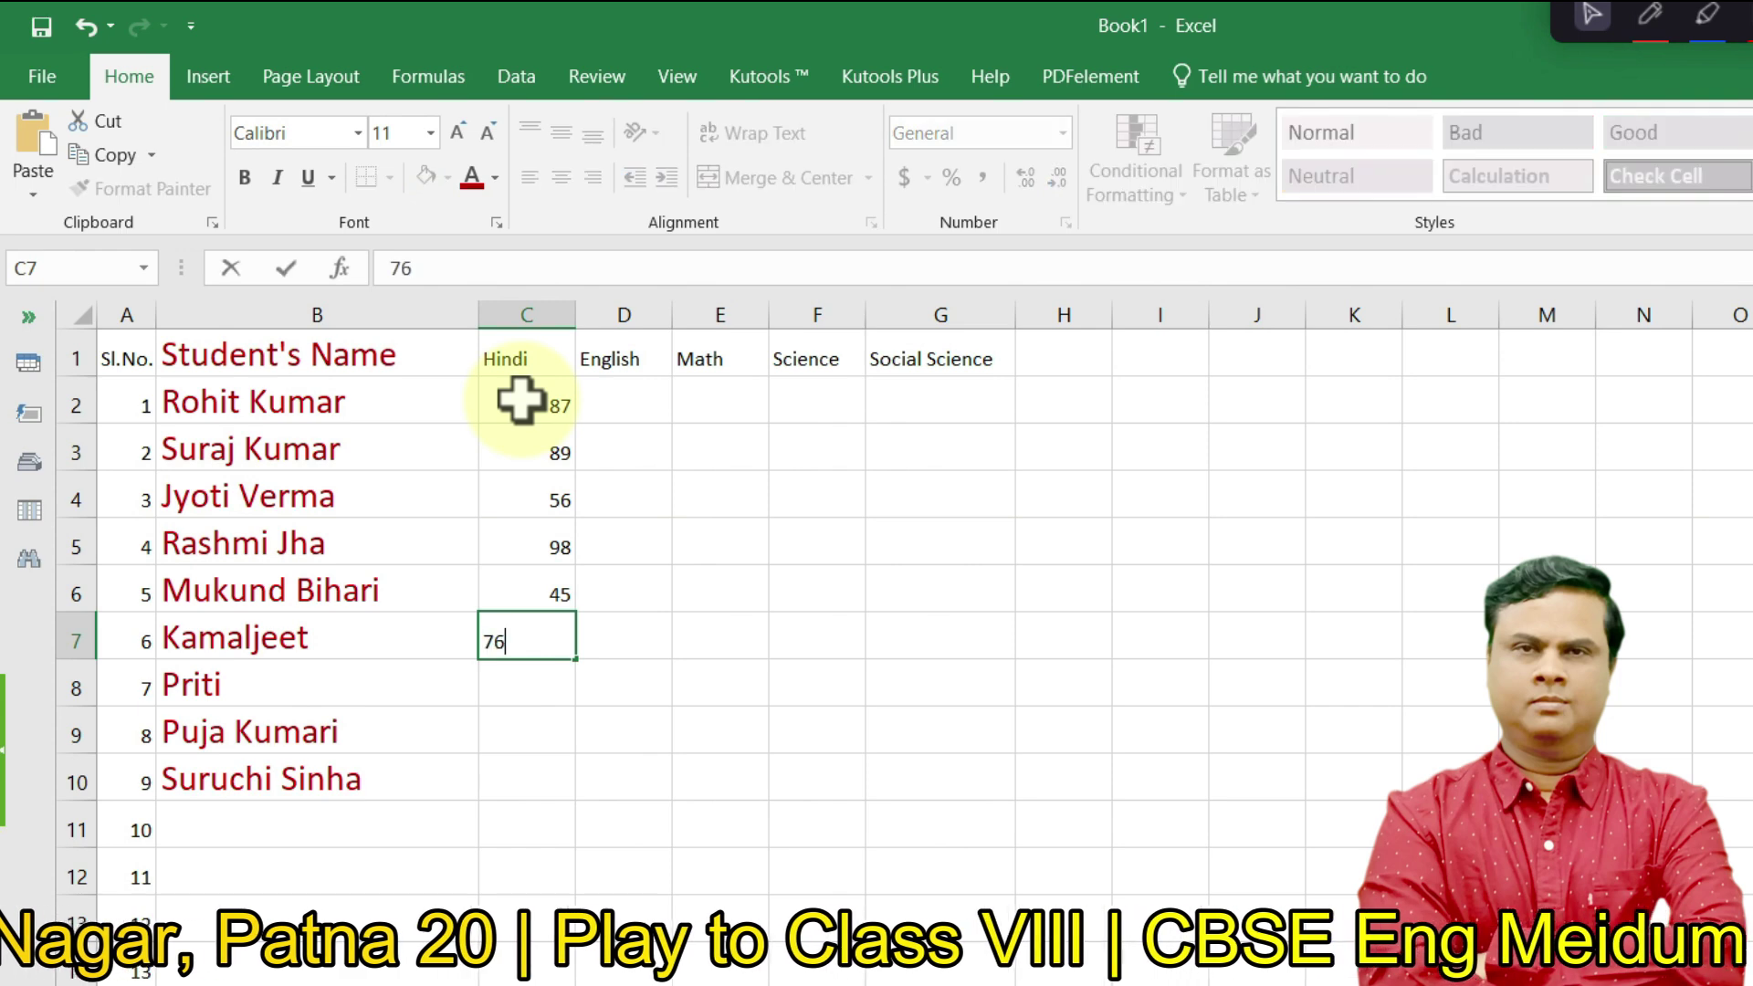
key("Return")
type("89")
key("Return")
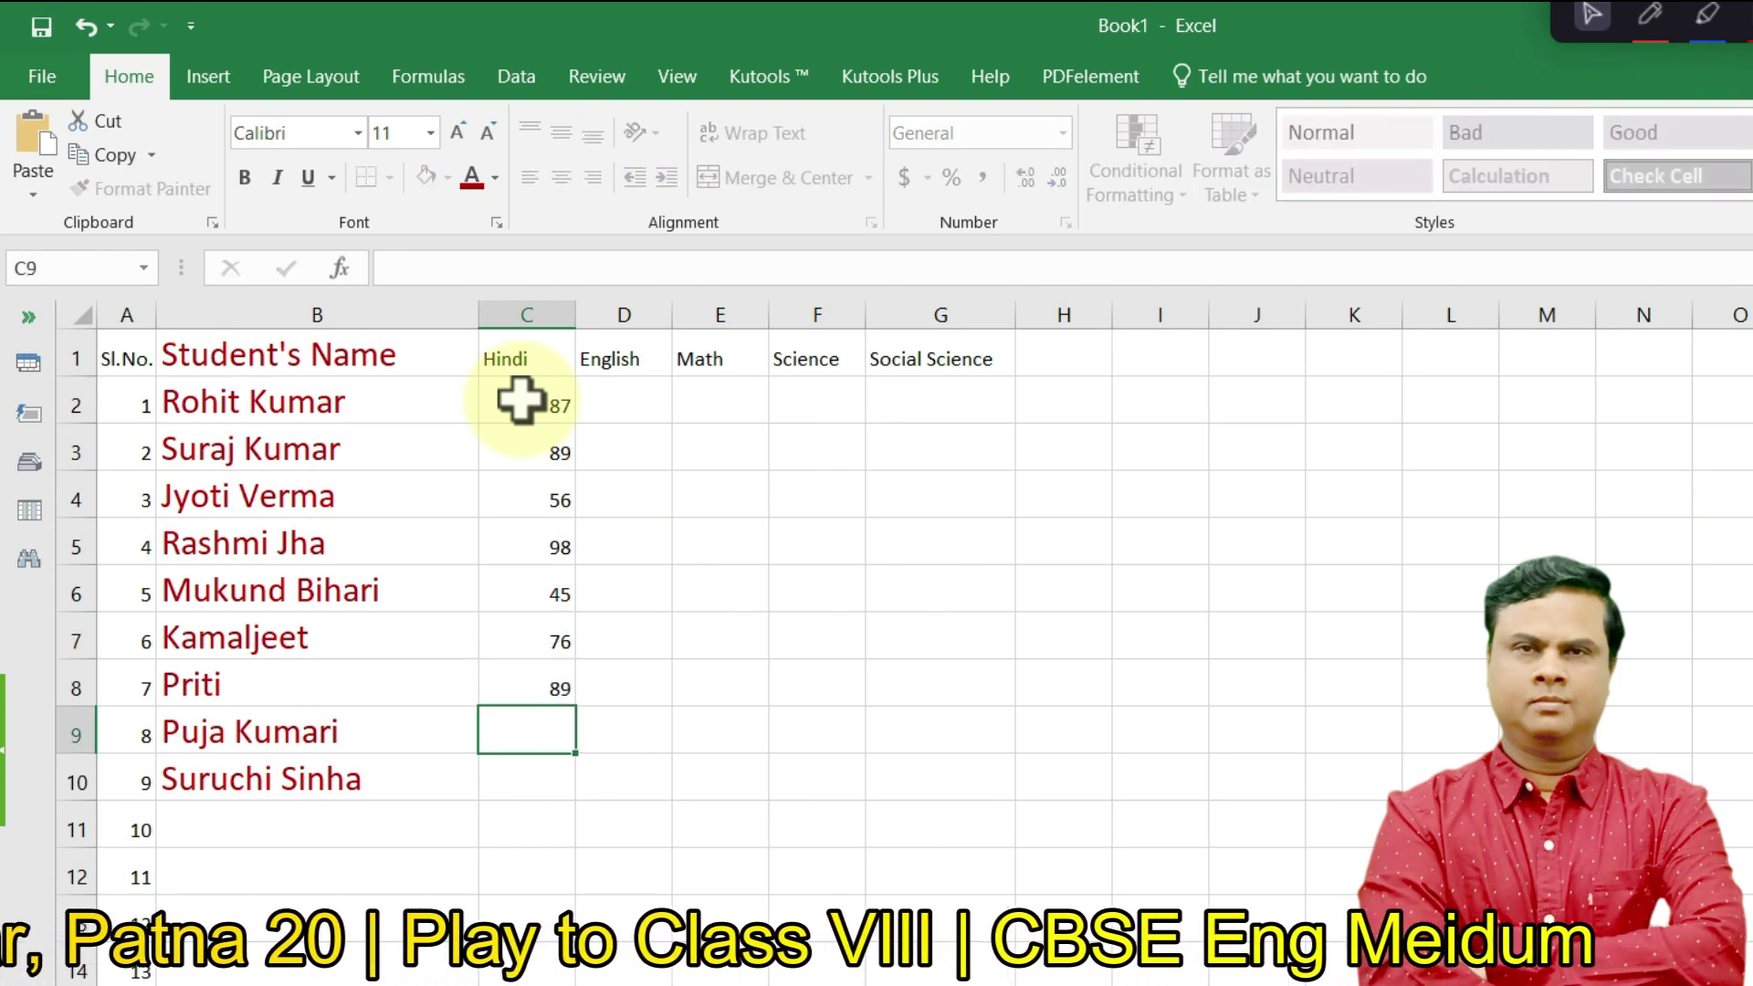
type("45")
key("Return")
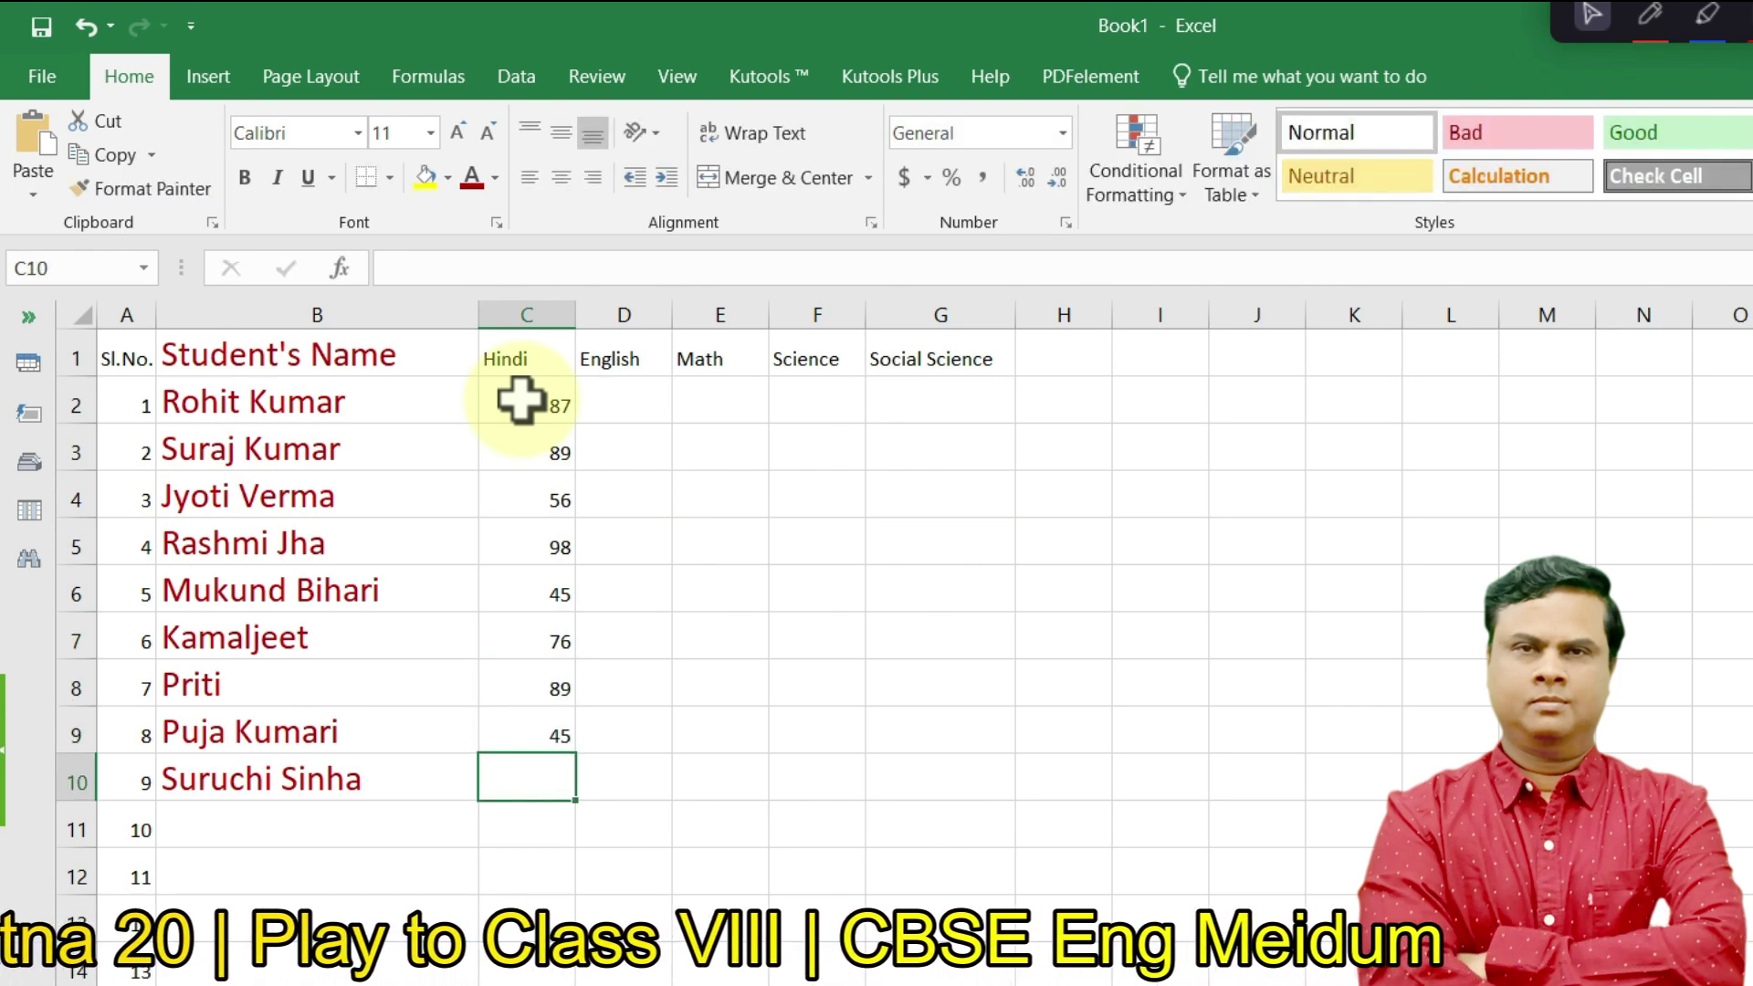
type("34")
key("Return")
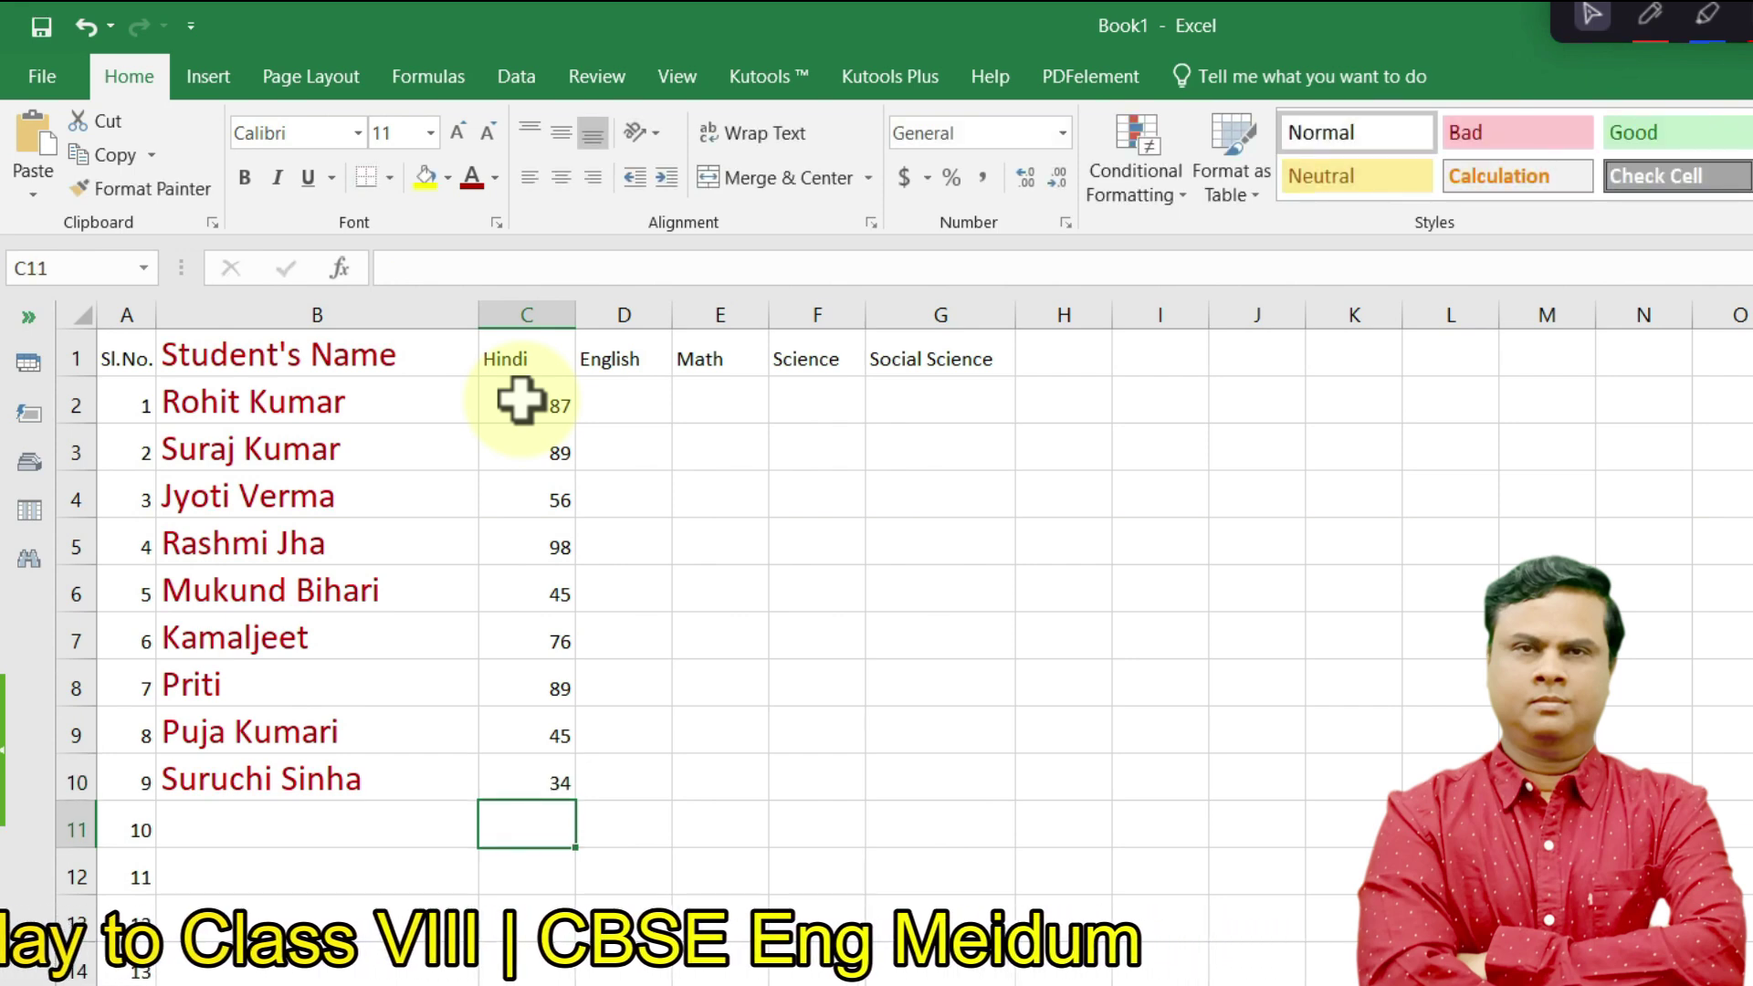
left_click(636, 399)
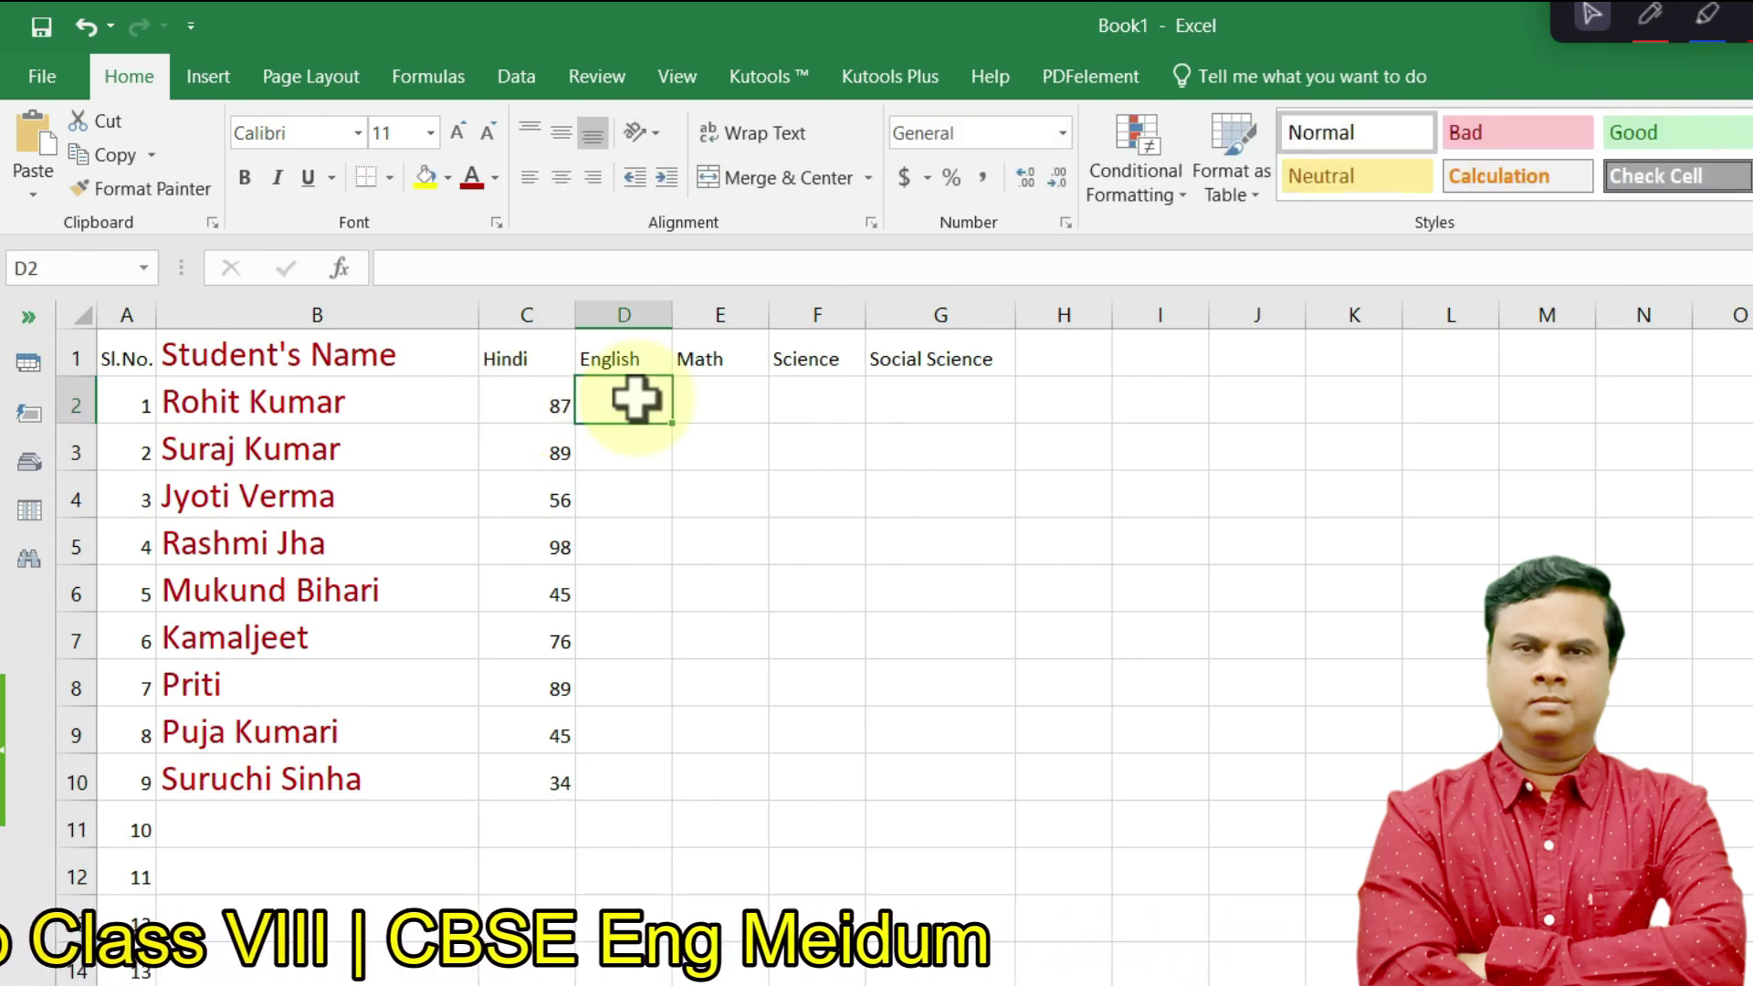
- Enter English marks 98, 99, 77, 88, 67, 45, 89, 90 in column D, leaving row 5 blank
type("98")
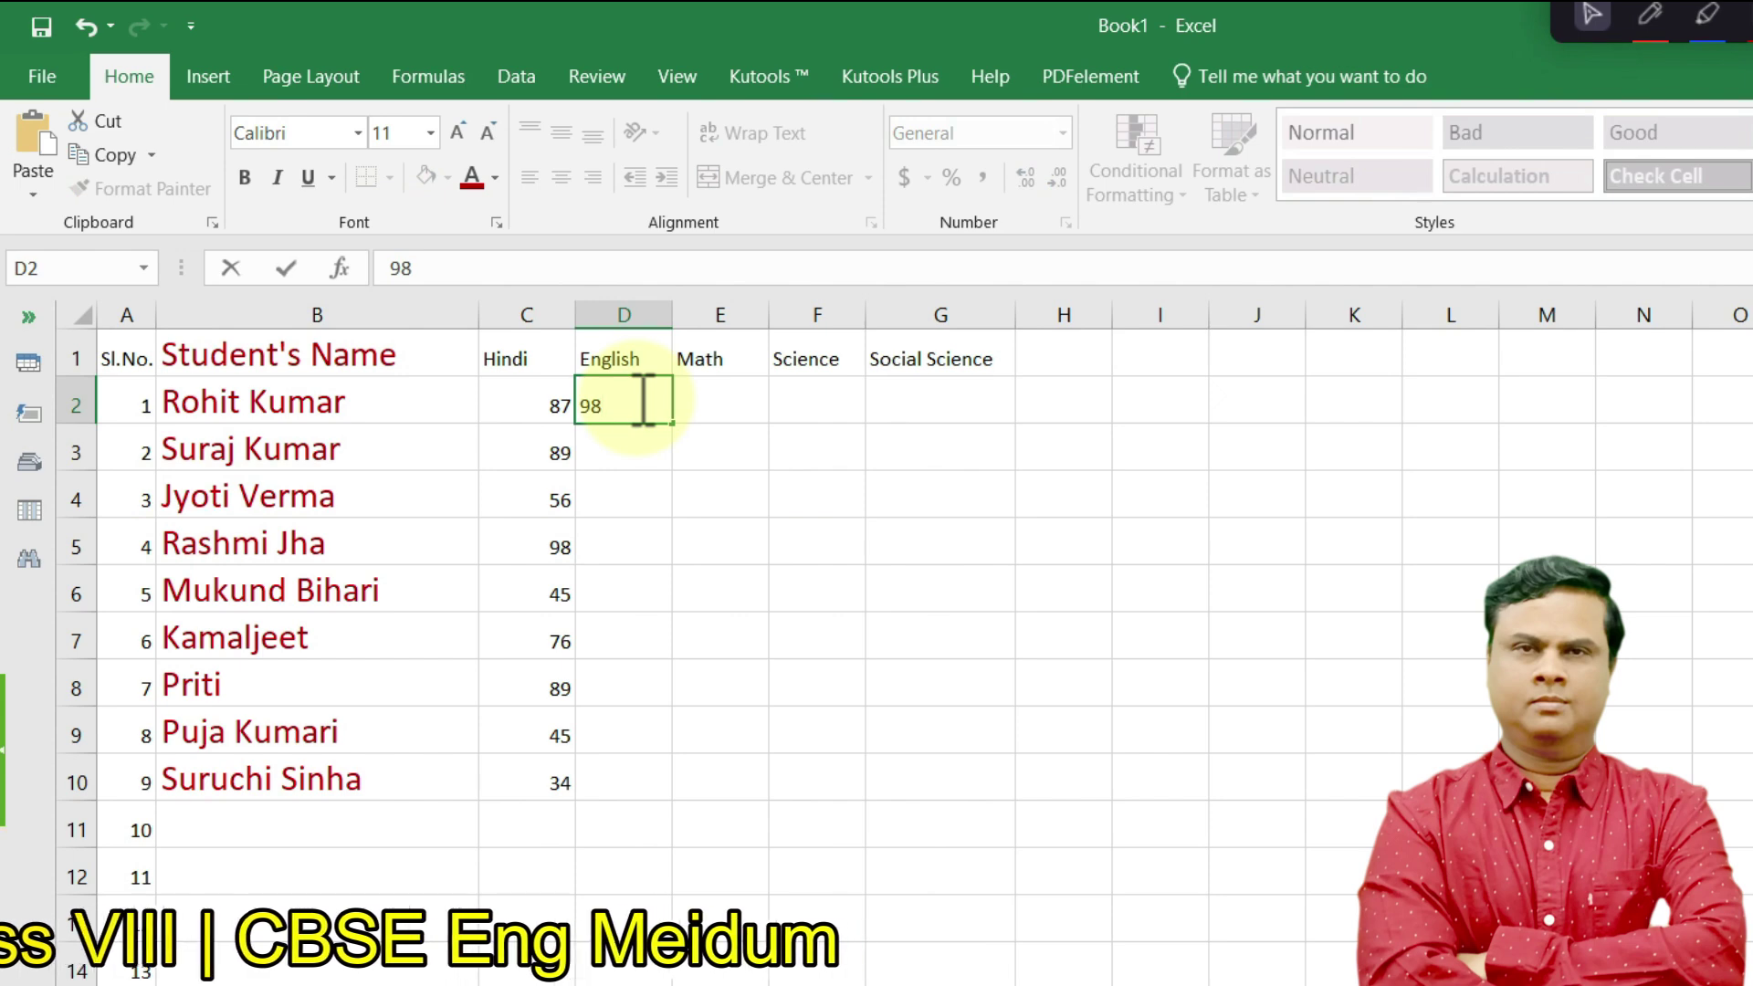
key("Return")
type("99")
key("Return")
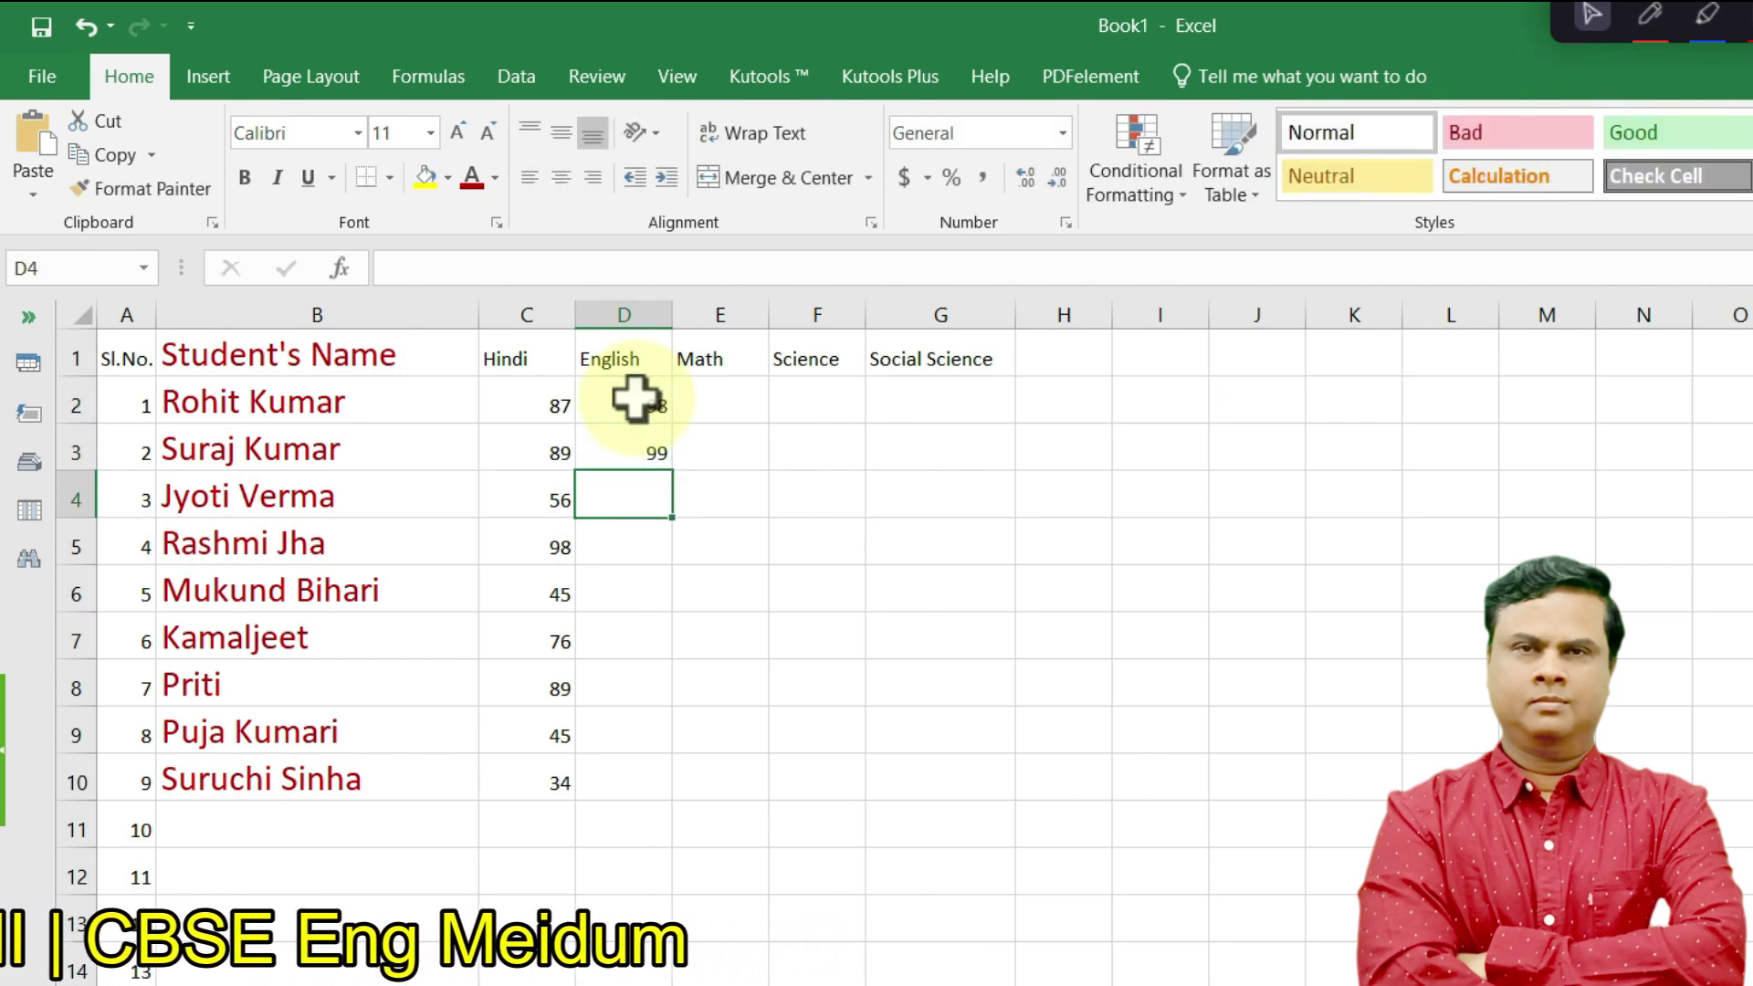
type("77")
key("Return")
key("Return")
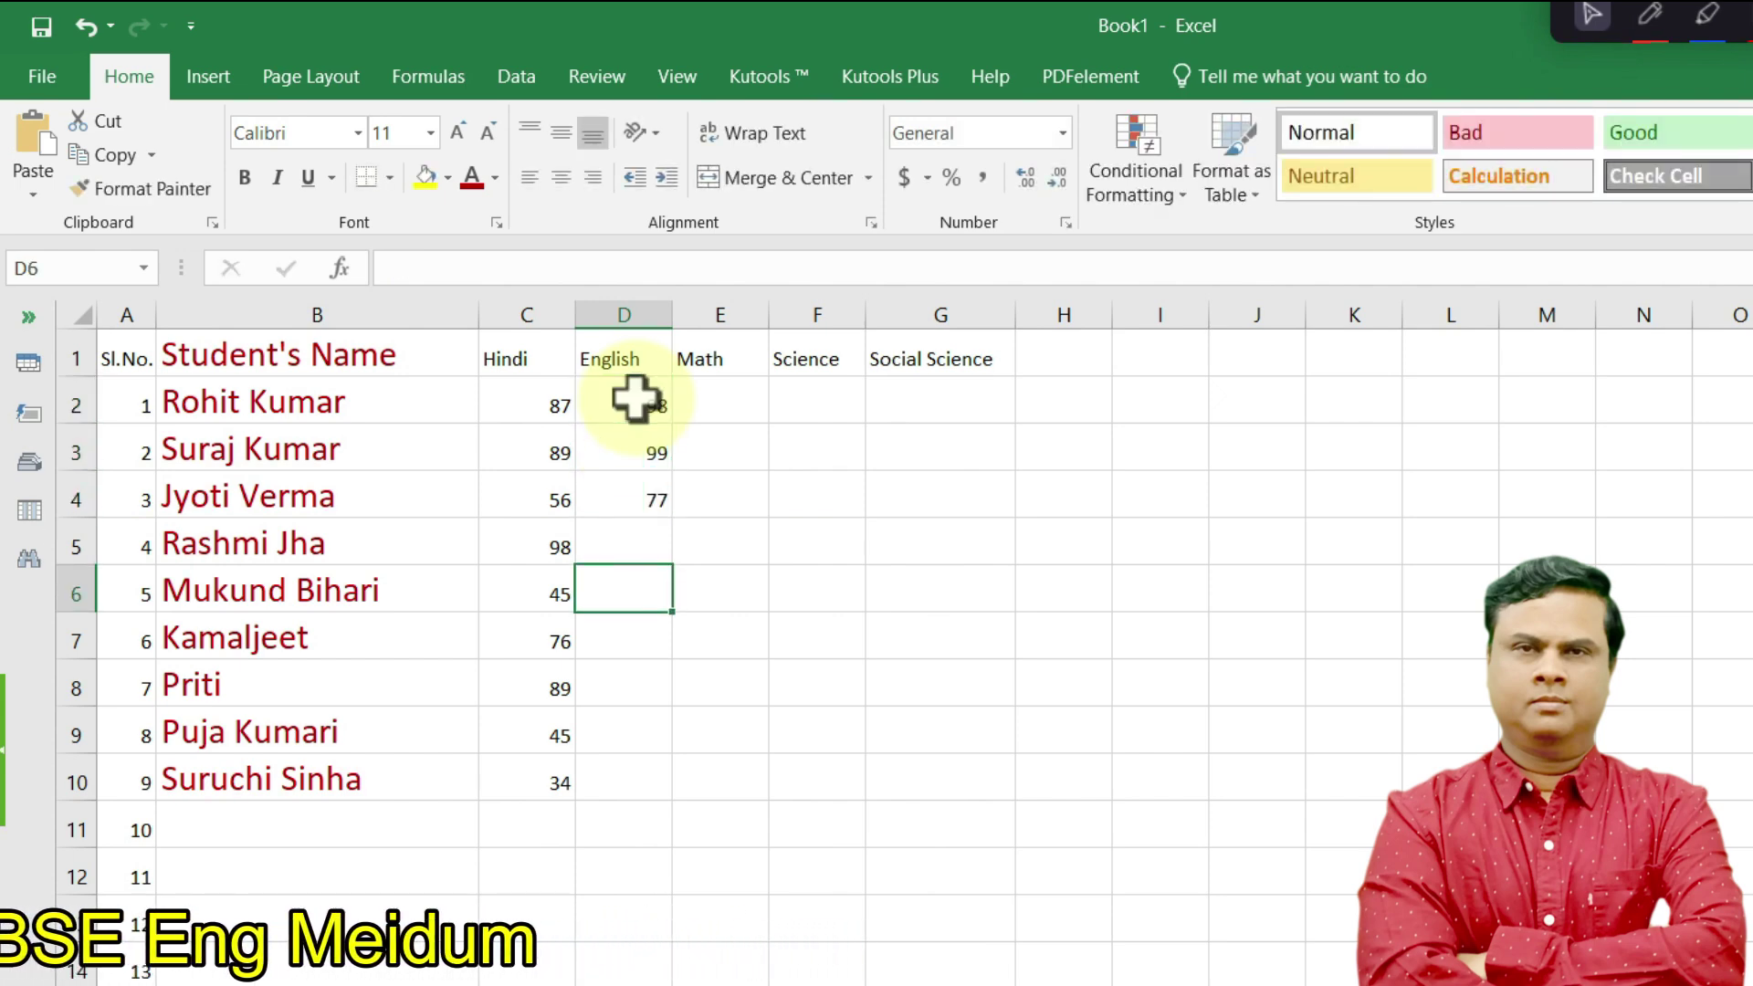
type("88")
key("Return")
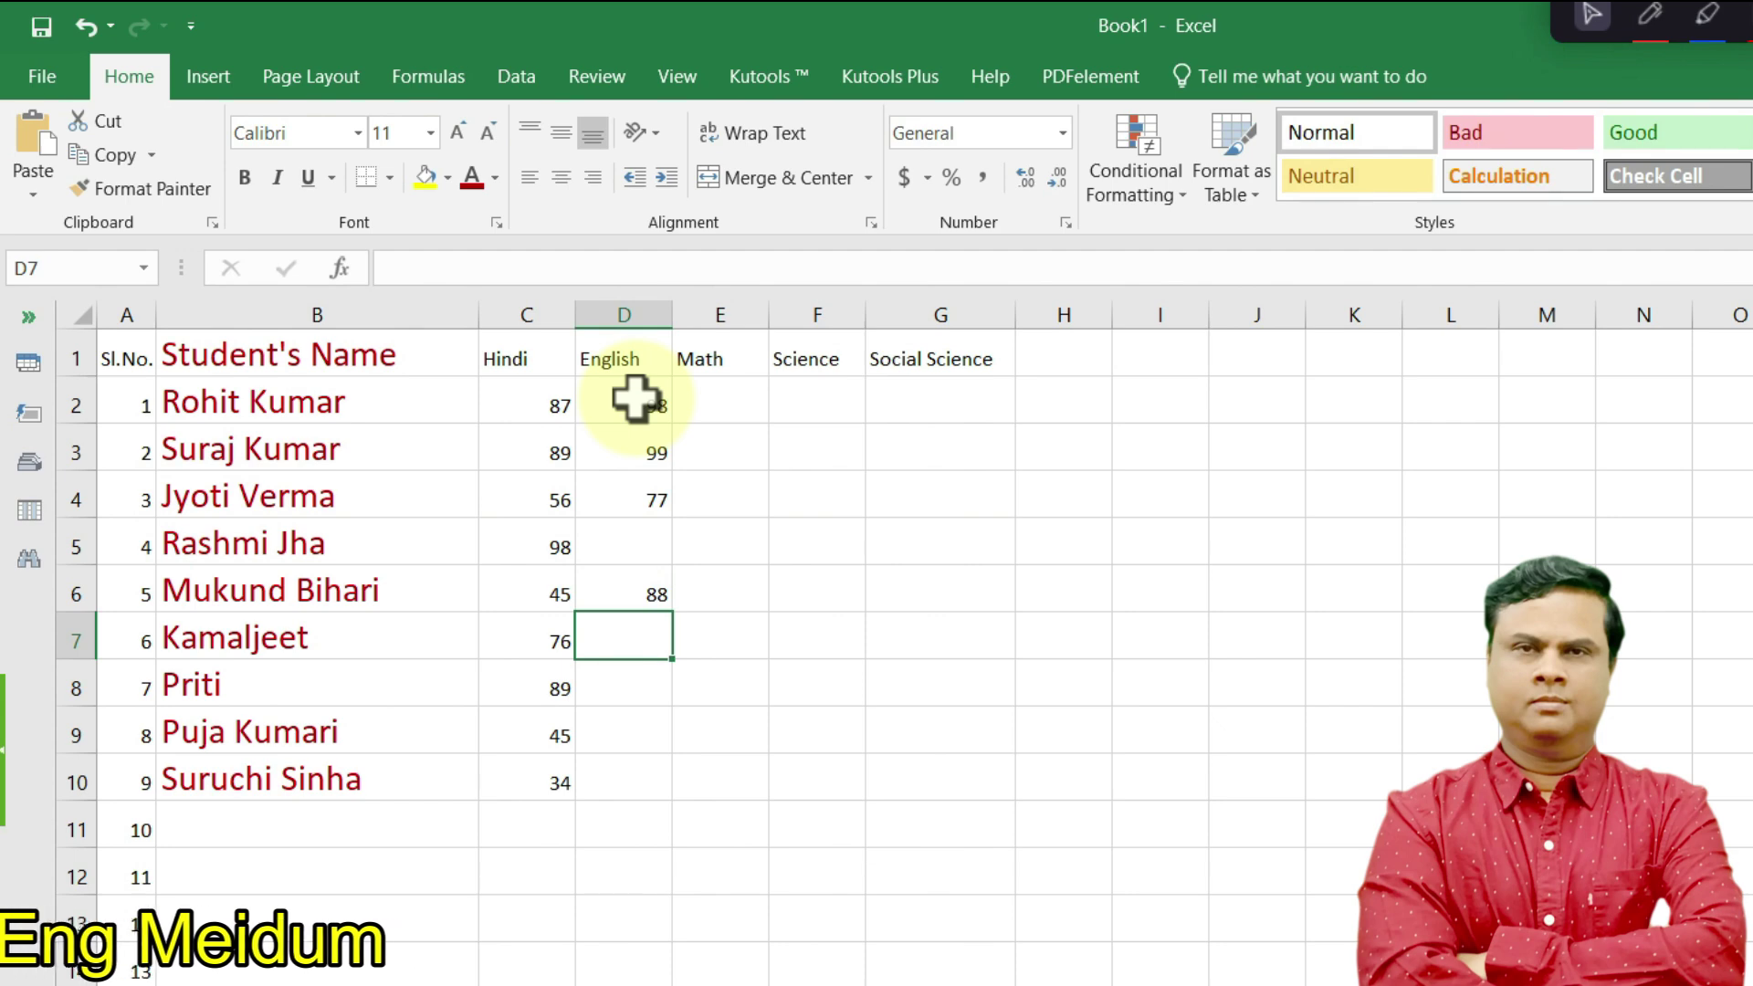
type("67")
key("Return")
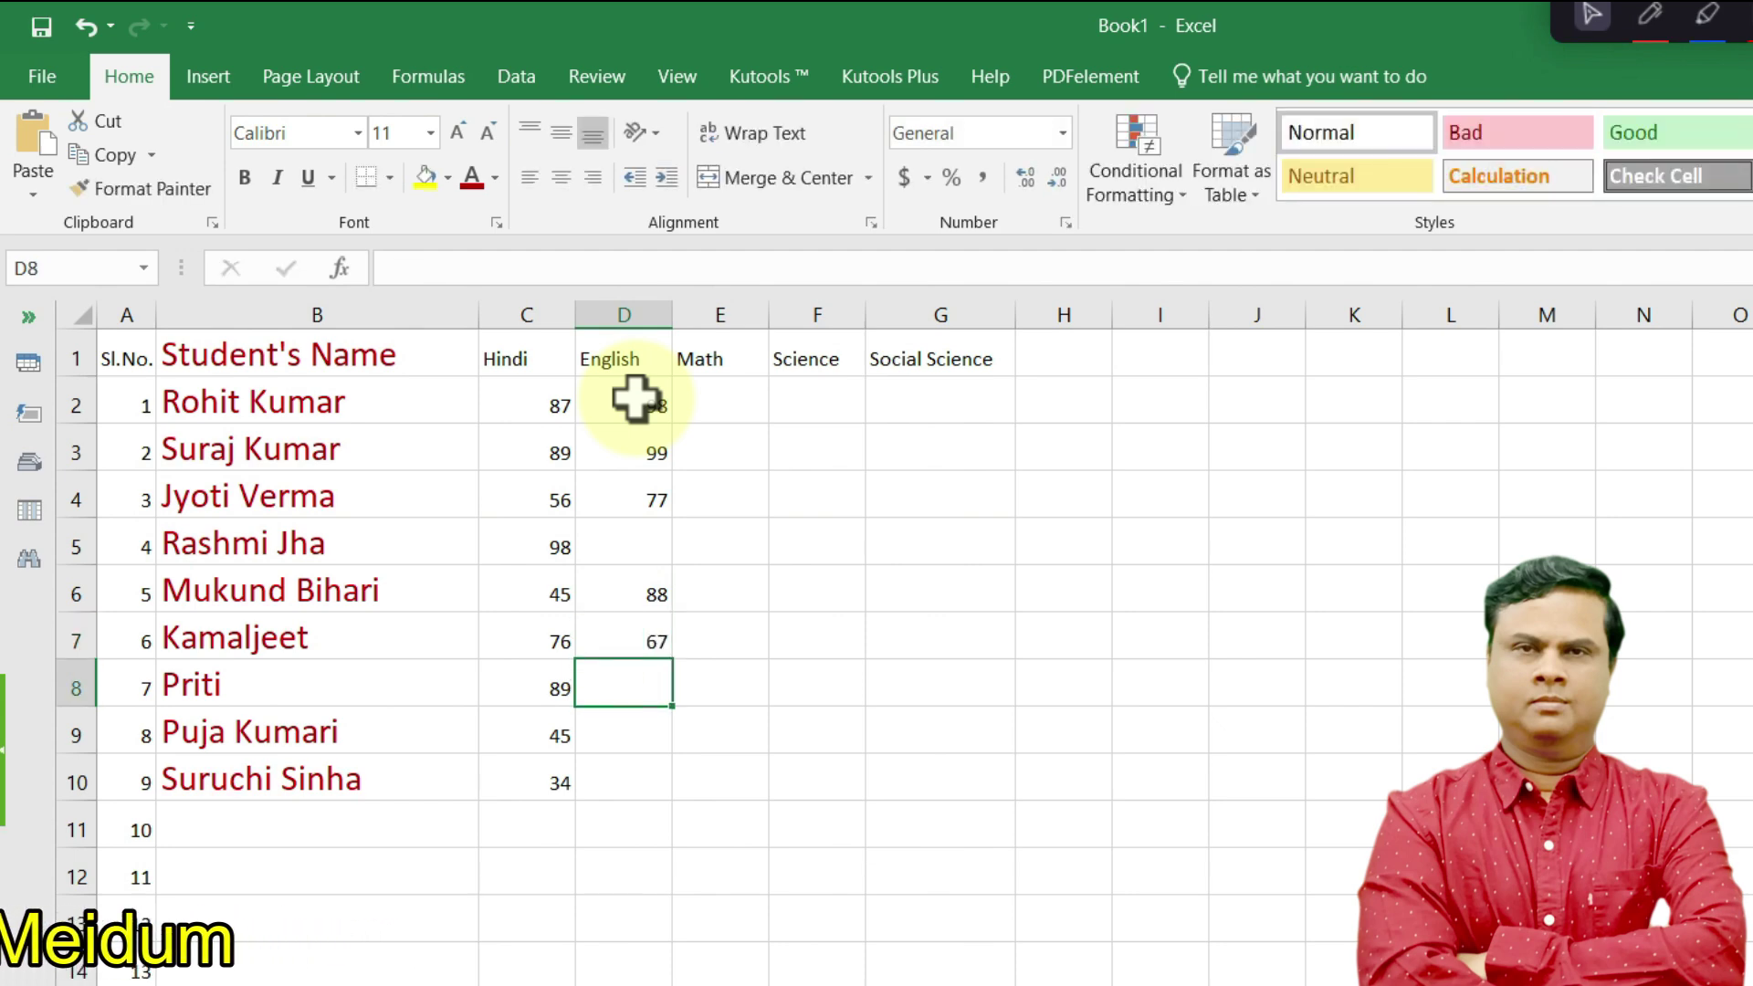
type("45")
key("Return")
type("89")
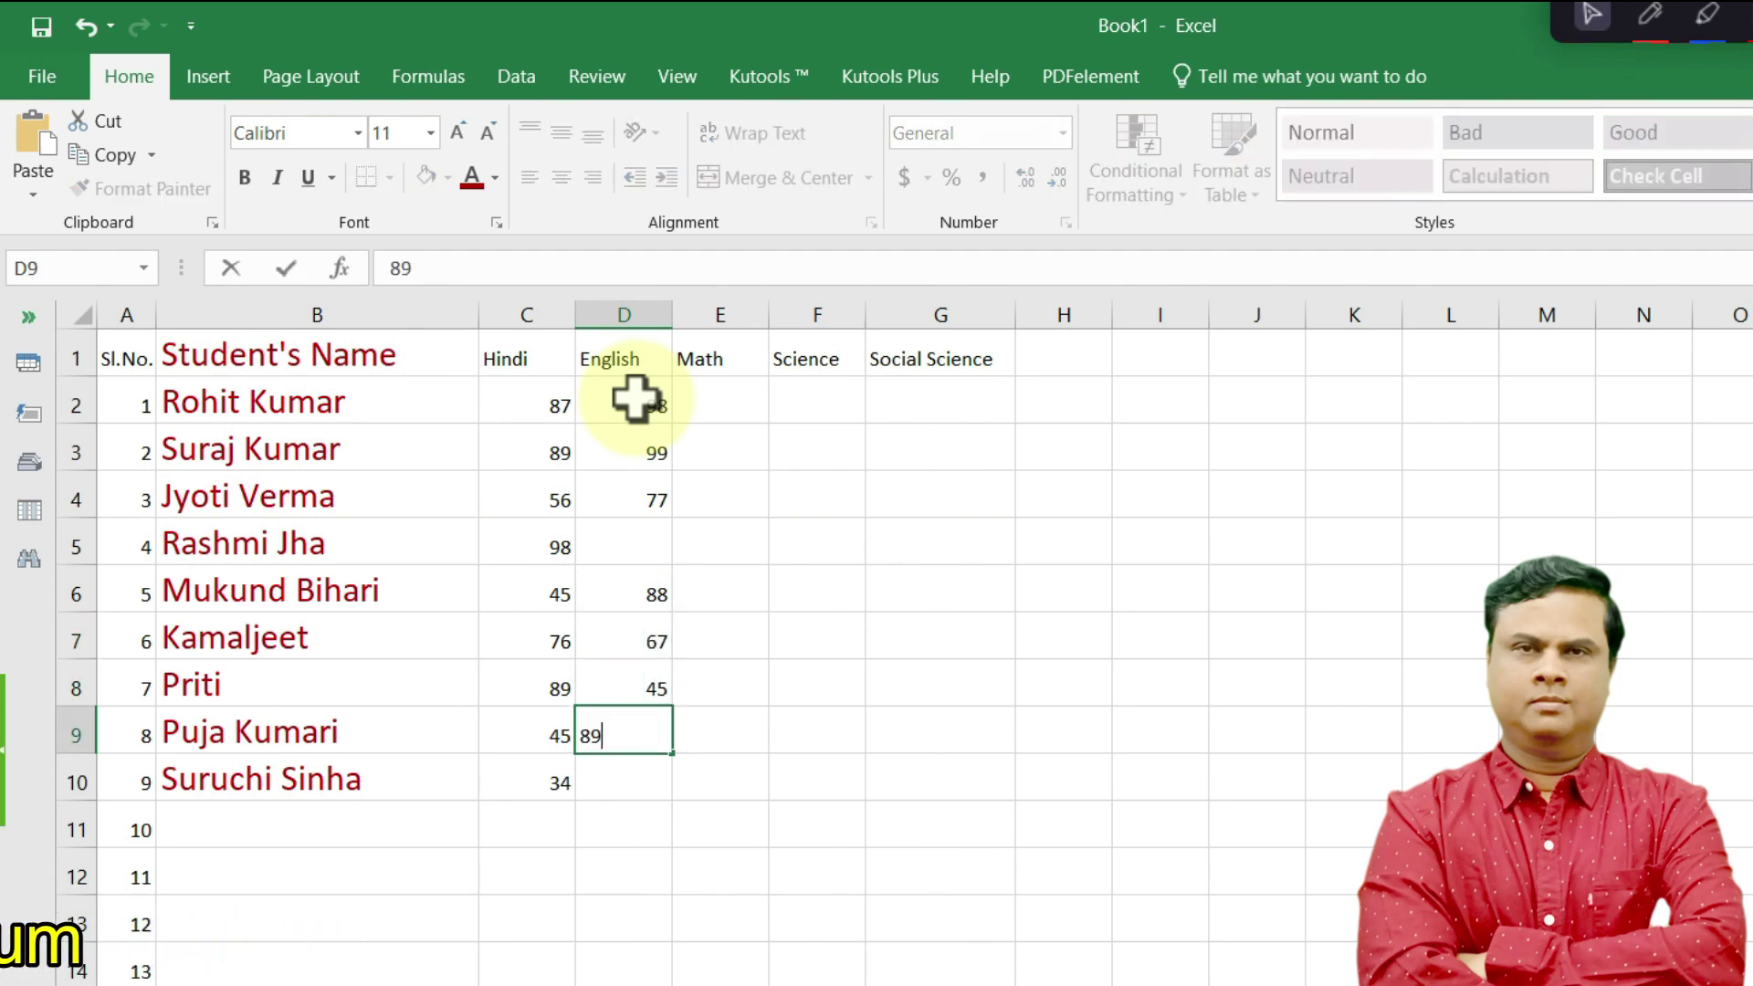
key("Return")
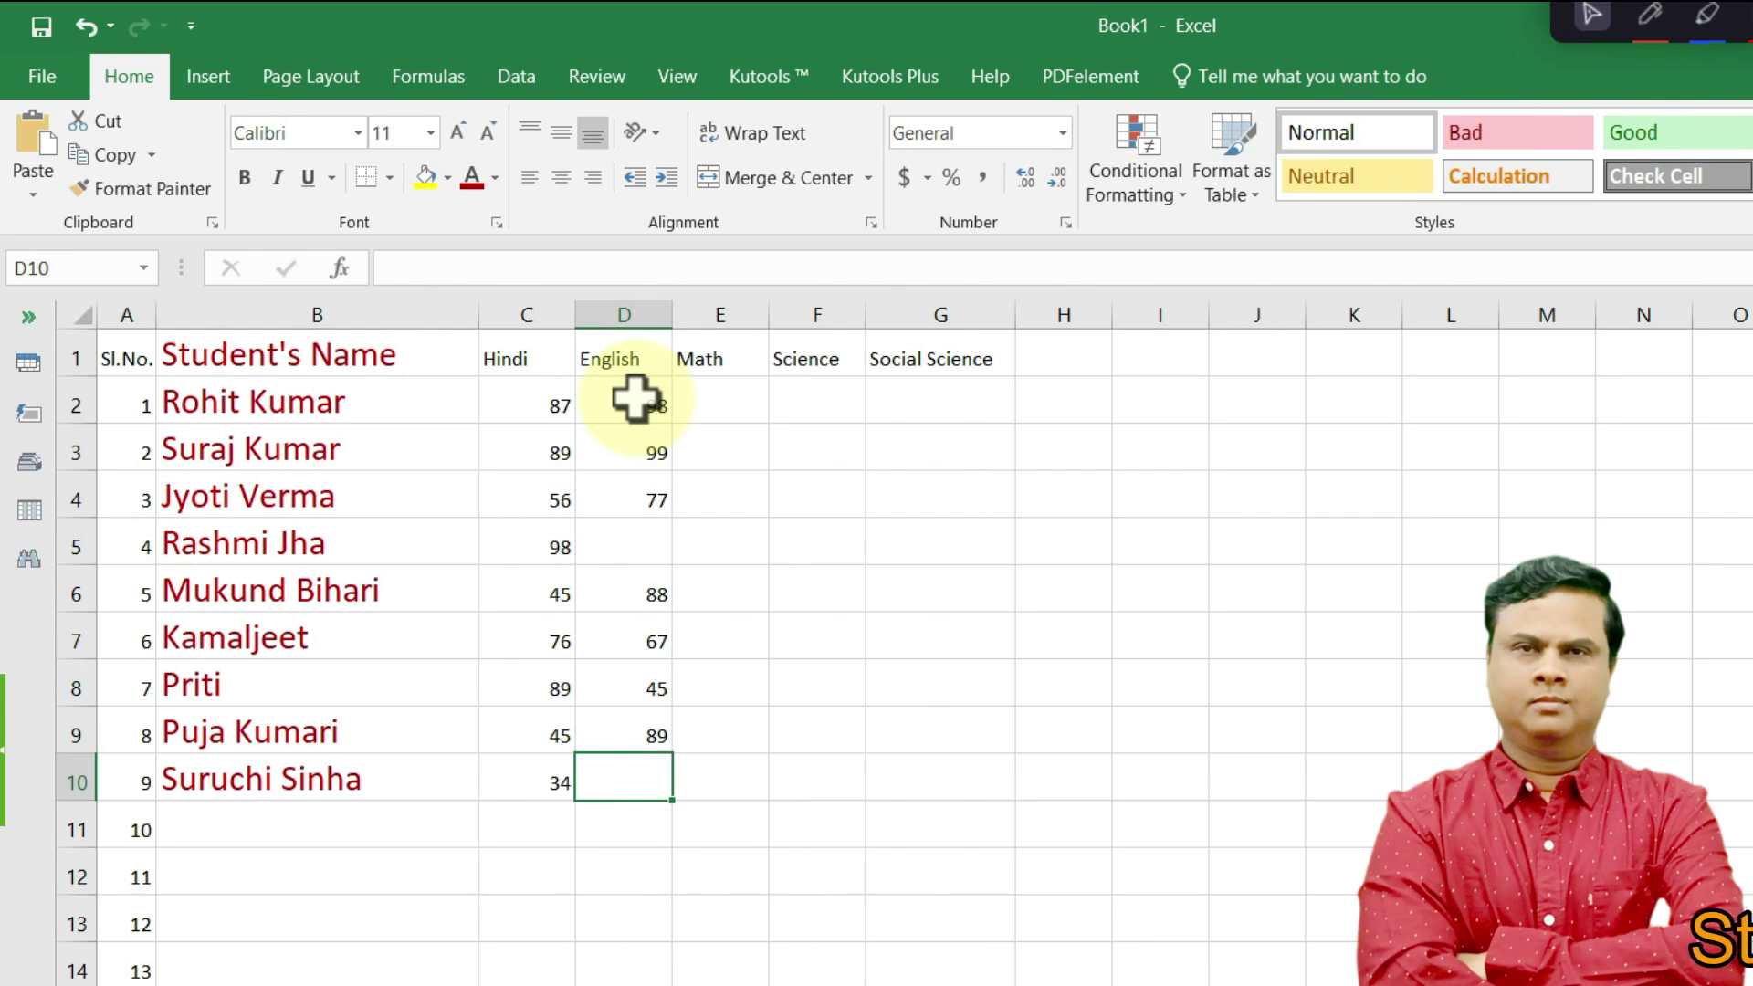
type("90")
key("Tab")
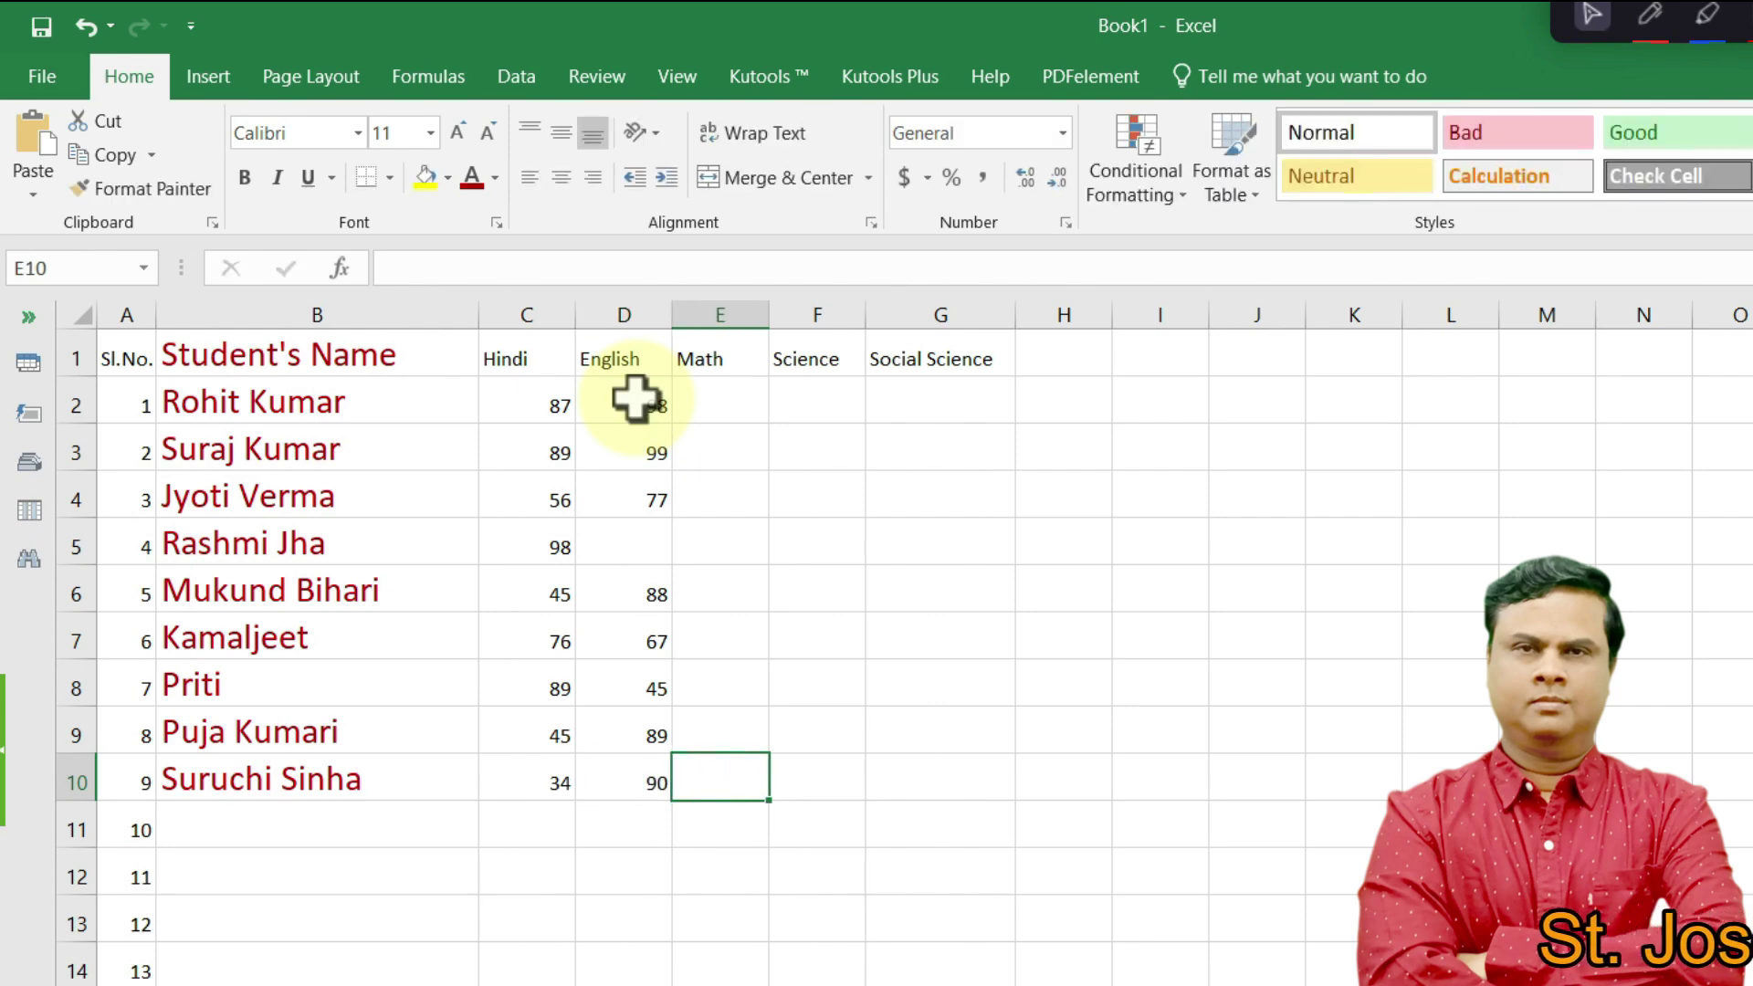
key("Up")
key("Up")
key("Up")
key("Up")
key("Up")
key("Up")
key("Up")
key("Up")
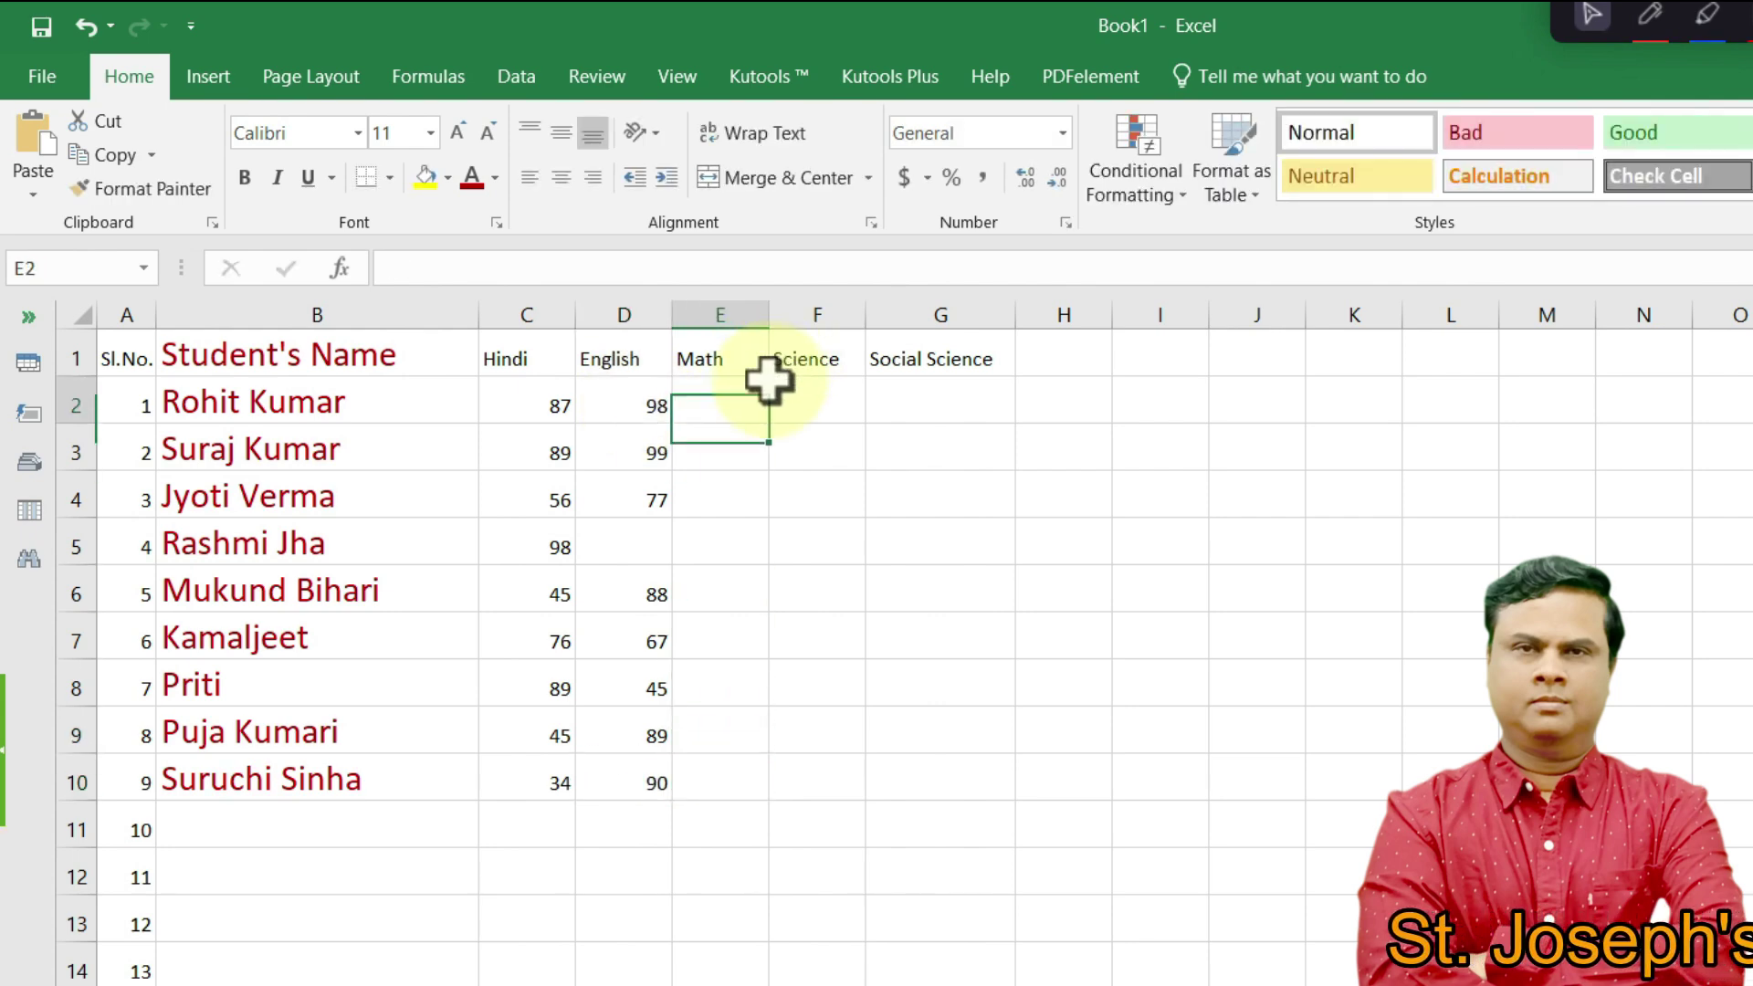
key("Down")
key("Up")
key("Right")
key("Down")
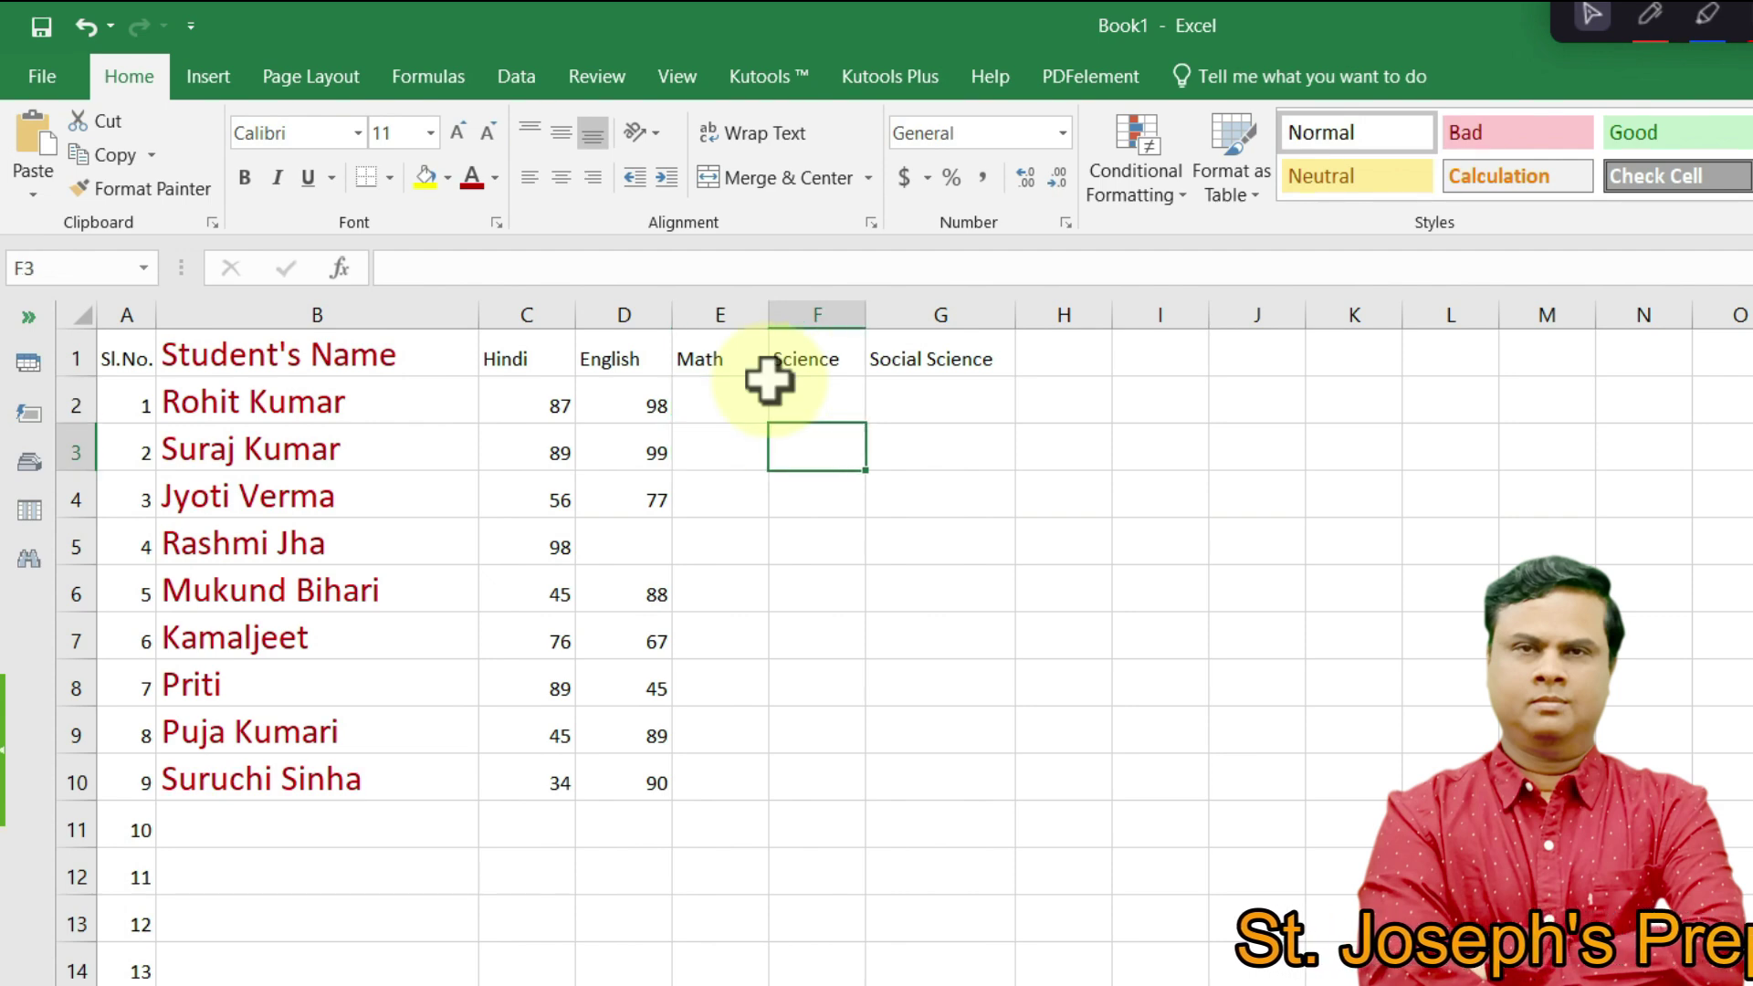
key("Up")
key("Left")
key("Right")
key("Down")
key("Left")
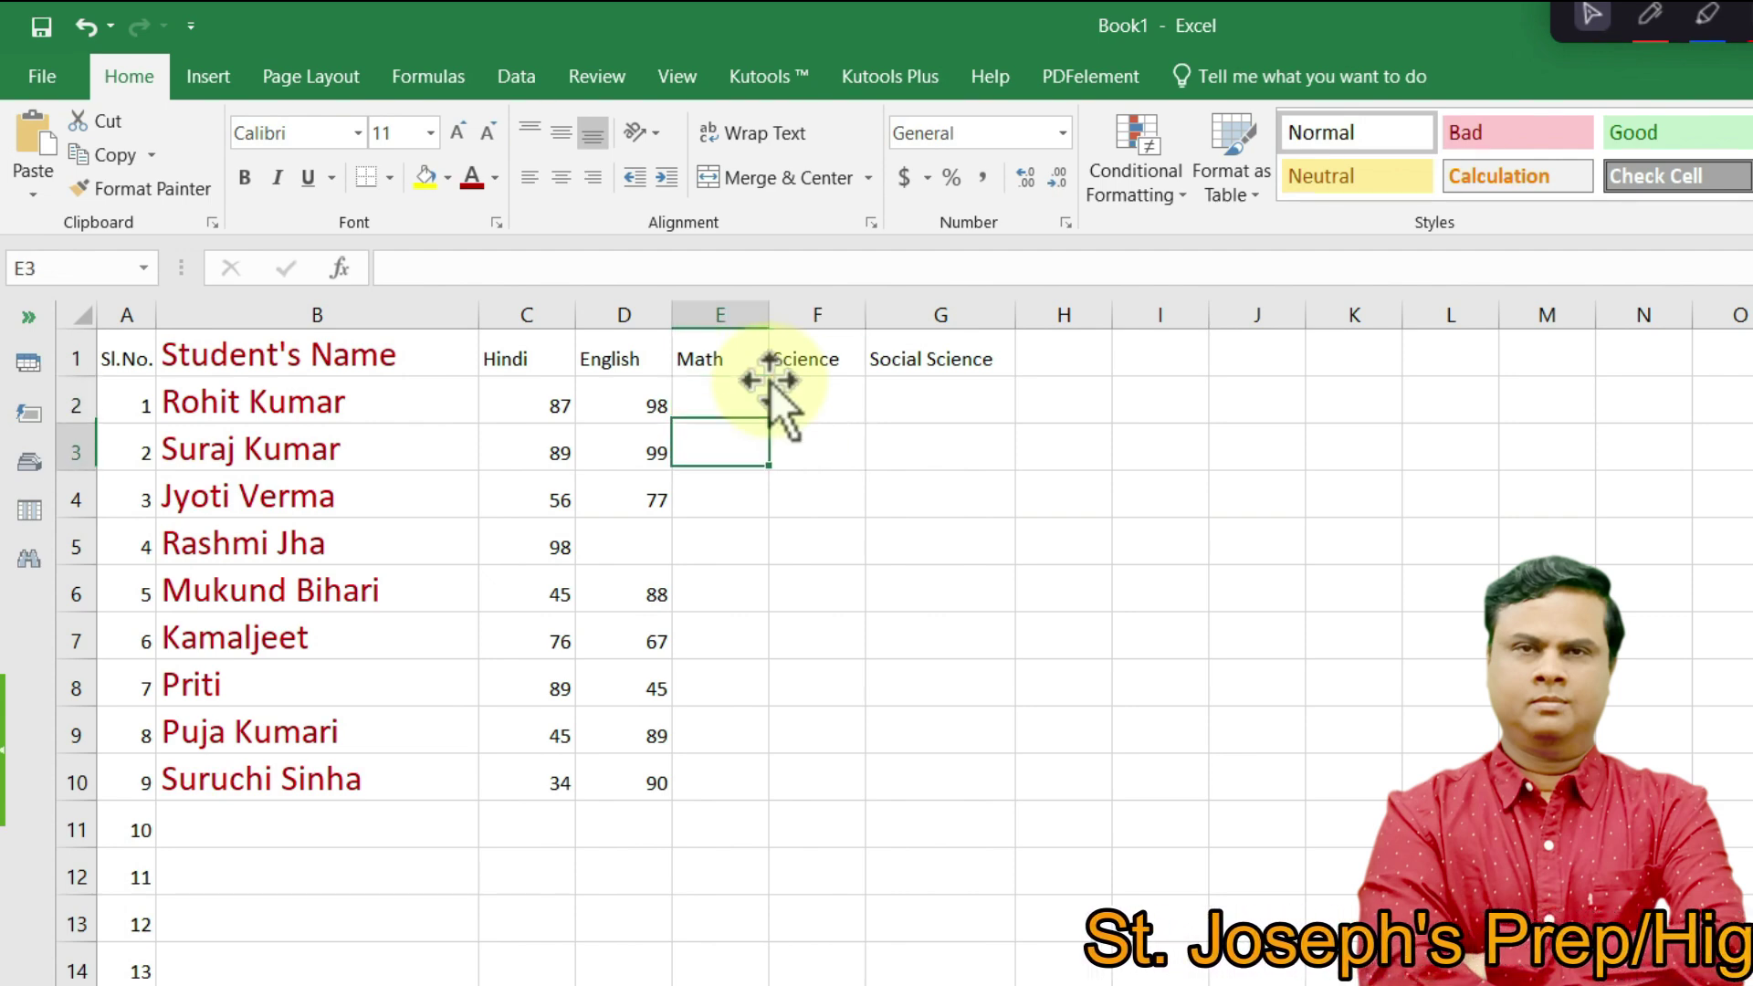
key("Right")
key("Down")
key("Left")
key("Right")
key("Left")
key("Right")
key("Up")
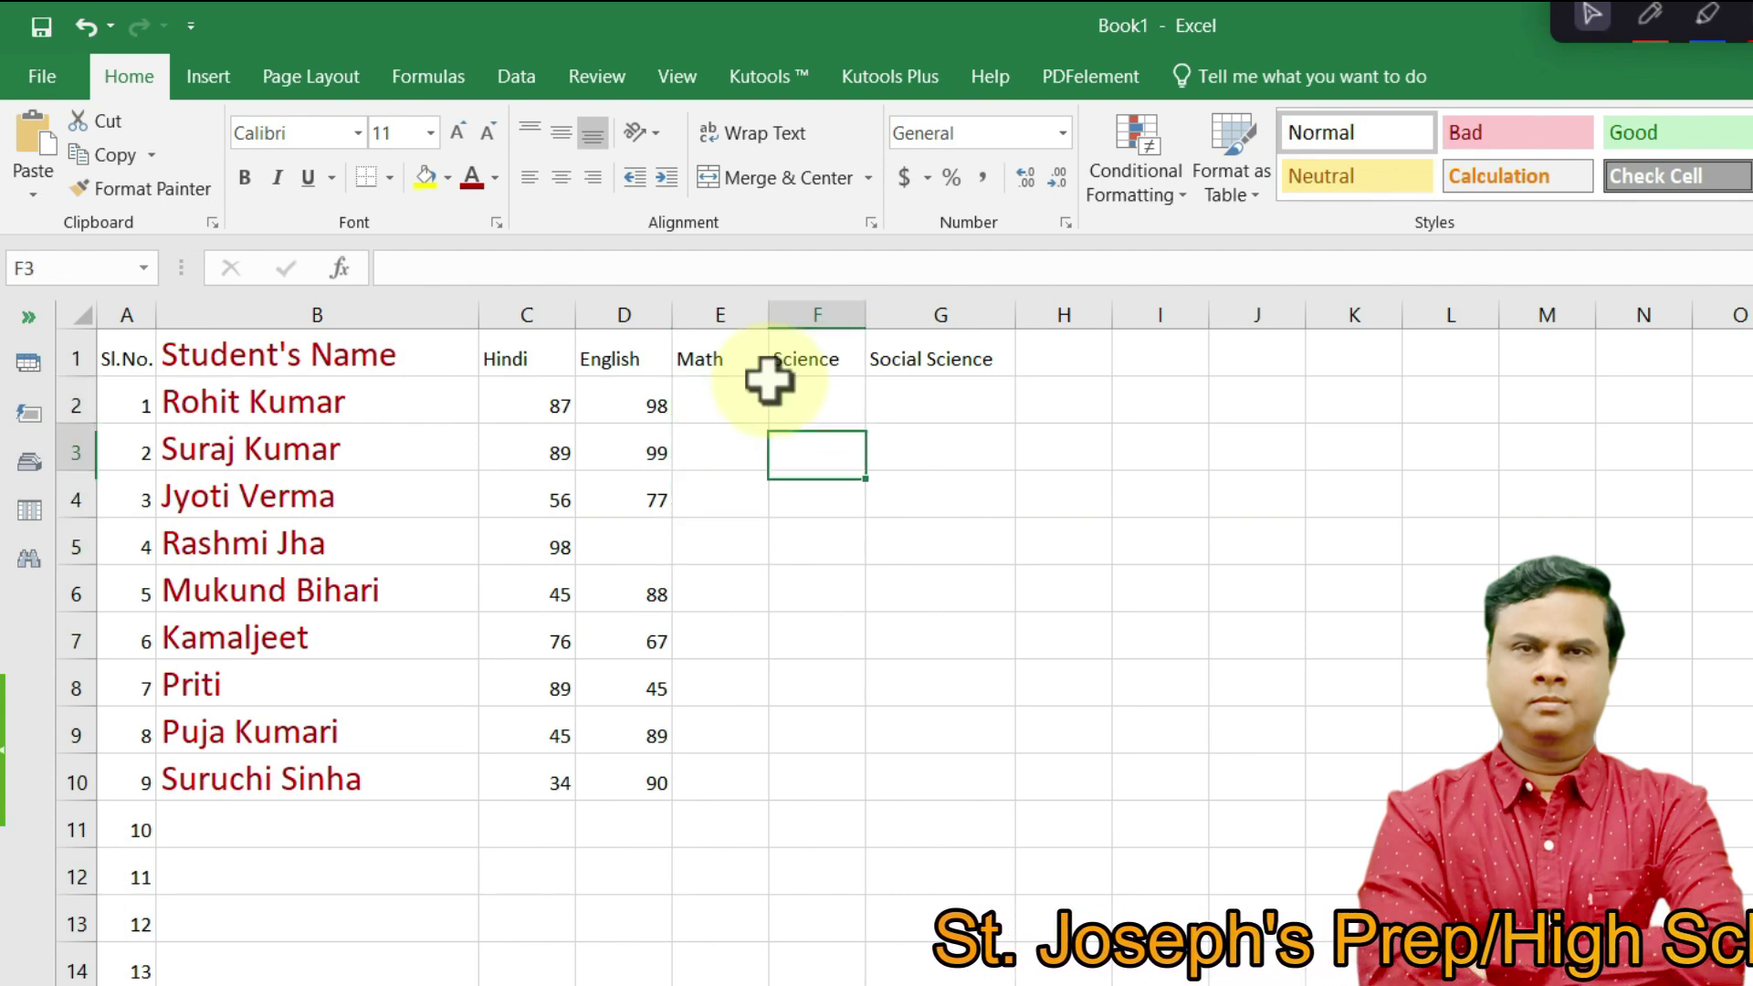
key("Left")
key("Down")
key("Right")
key("Up")
key("Left")
key("Right")
key("Left")
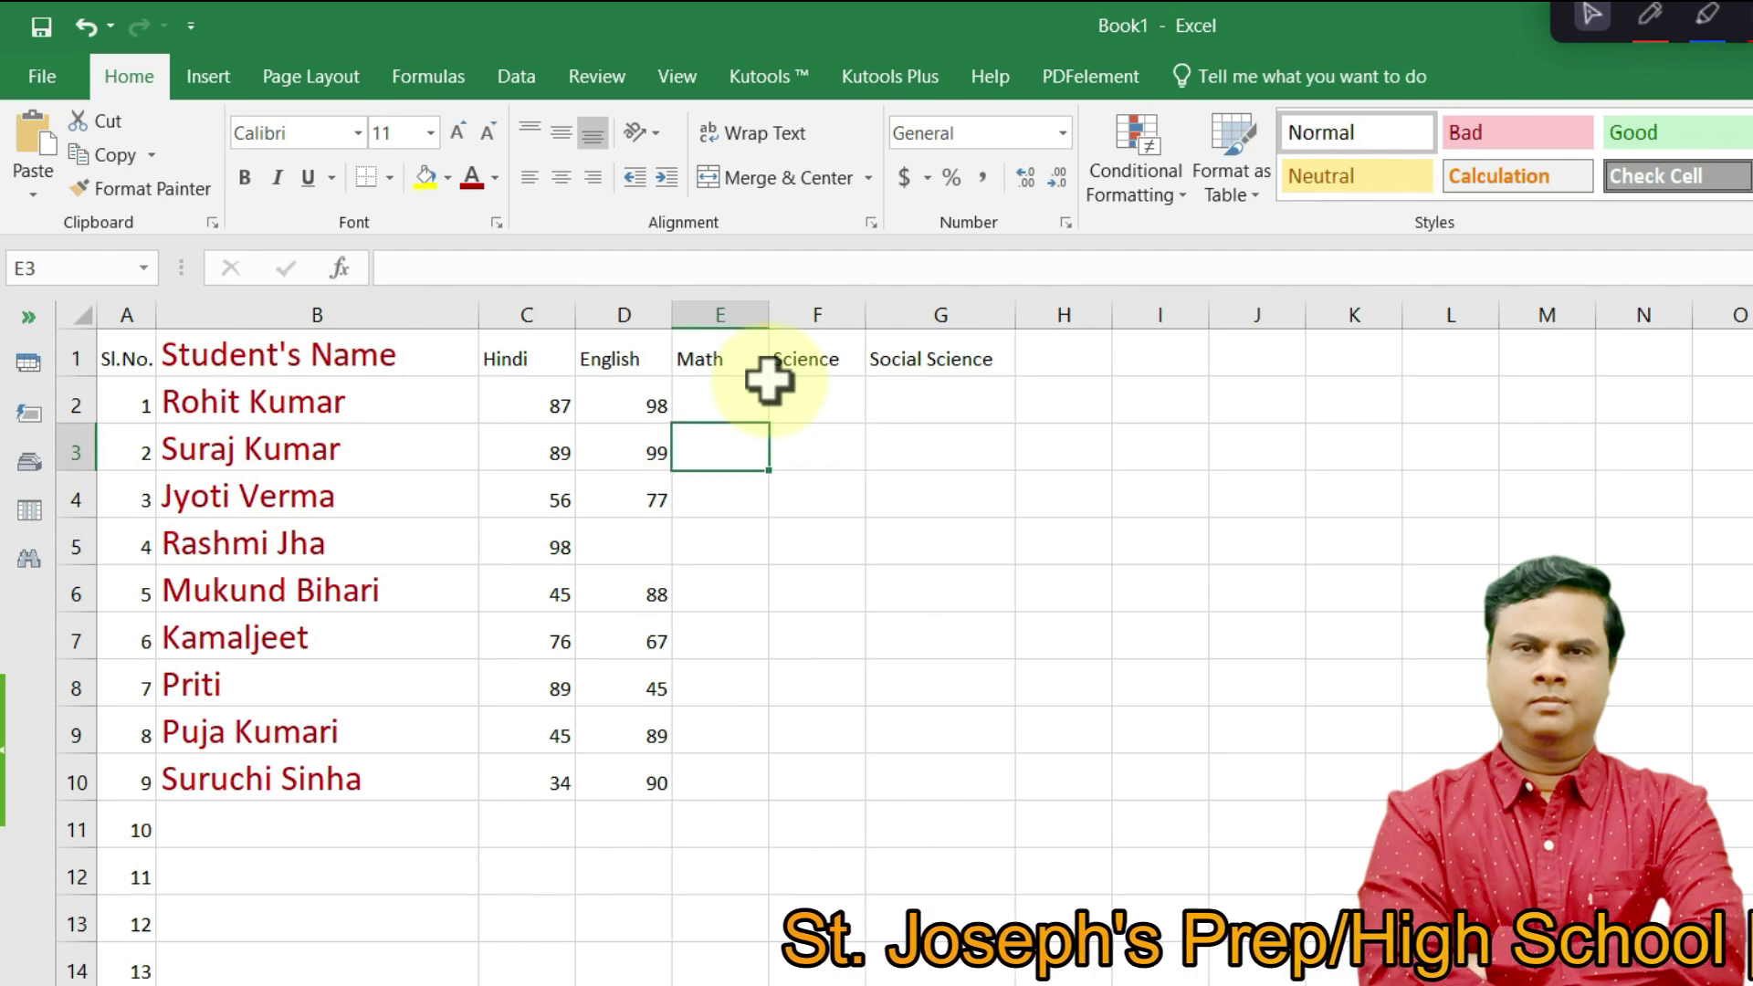
key("Down")
key("Up")
key("Right")
key("Left")
key("Down")
key("Up")
key("Right")
key("Left")
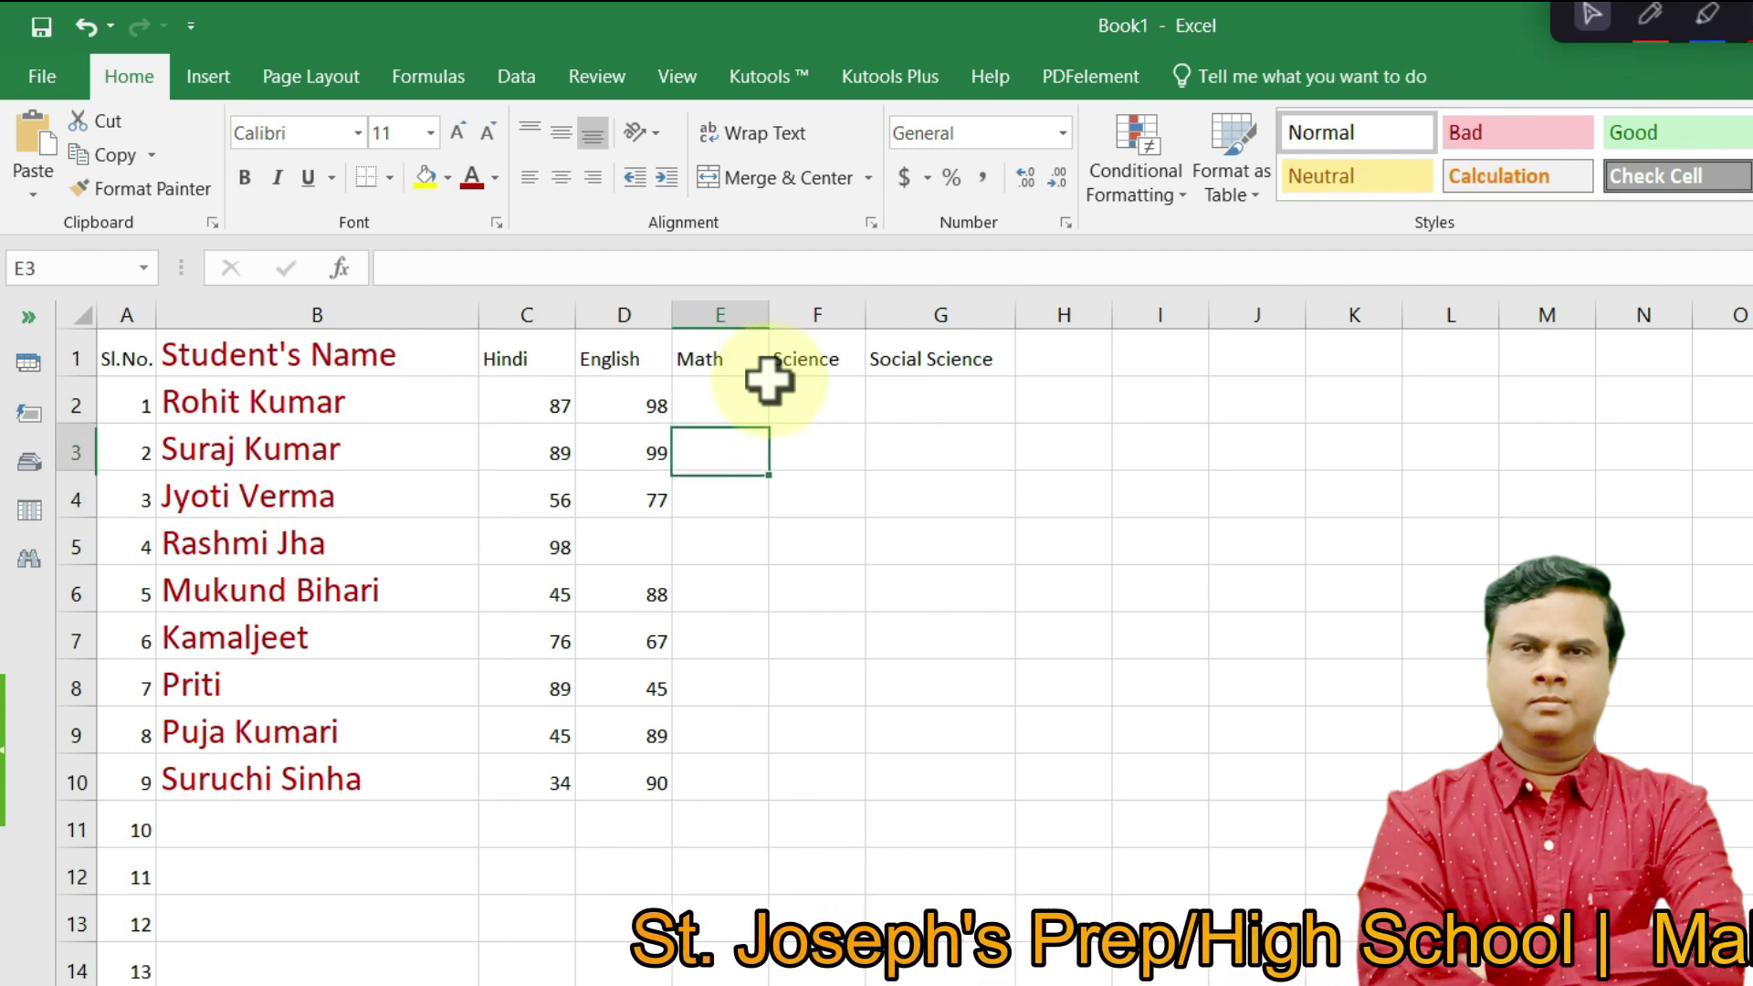
key("Right")
key("Left")
key("Up")
key("Right")
key("Left")
key("Left")
key("Up")
key("Right")
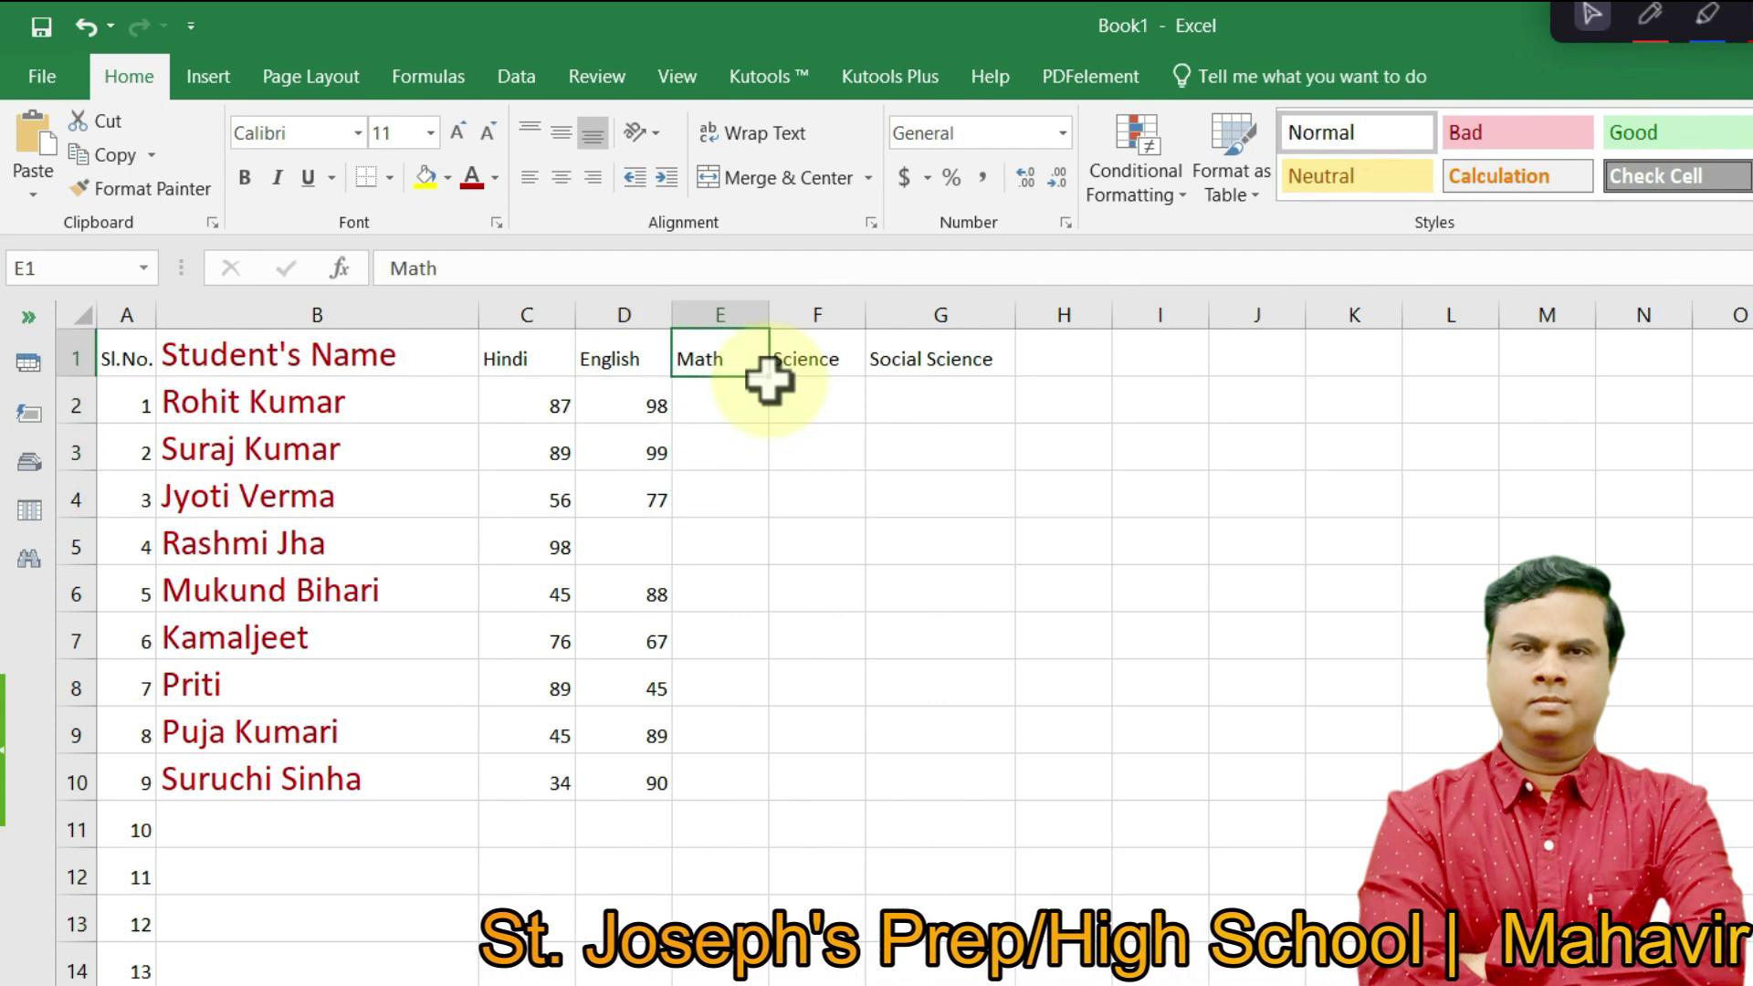
key("Down")
key("Down")
key("Right")
key("Left")
key("Right")
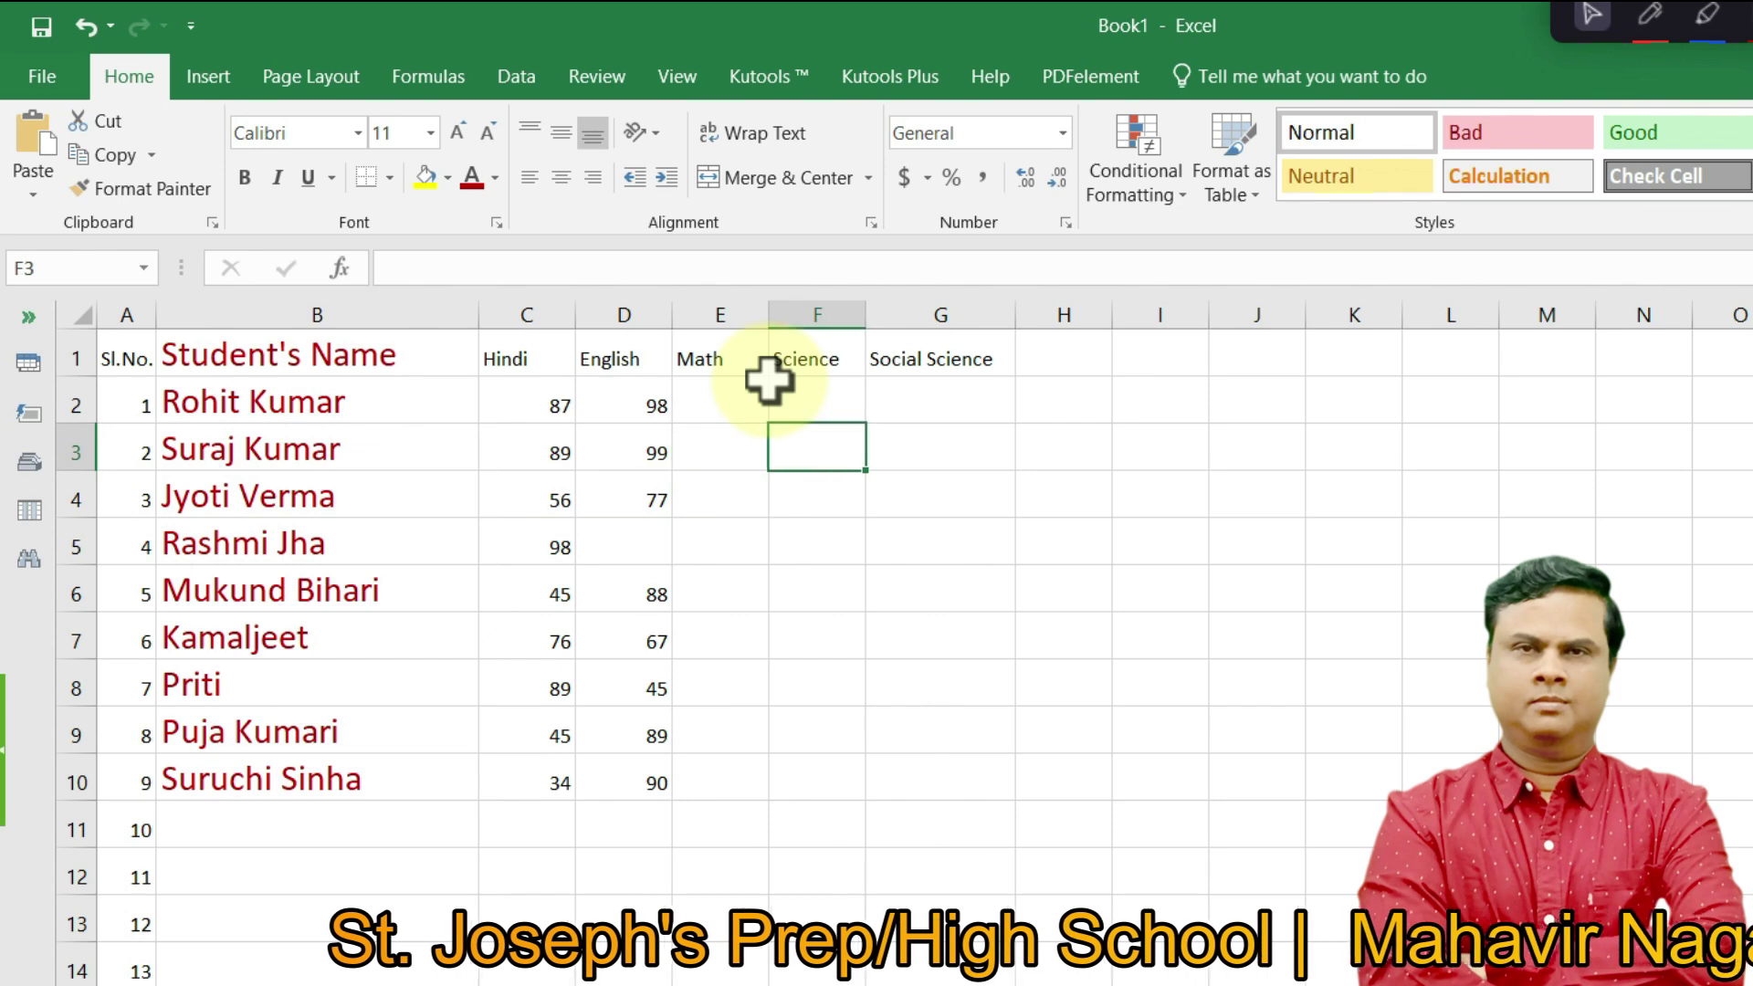
key("Up")
key("Left")
key("Left")
key("Down")
key("Right")
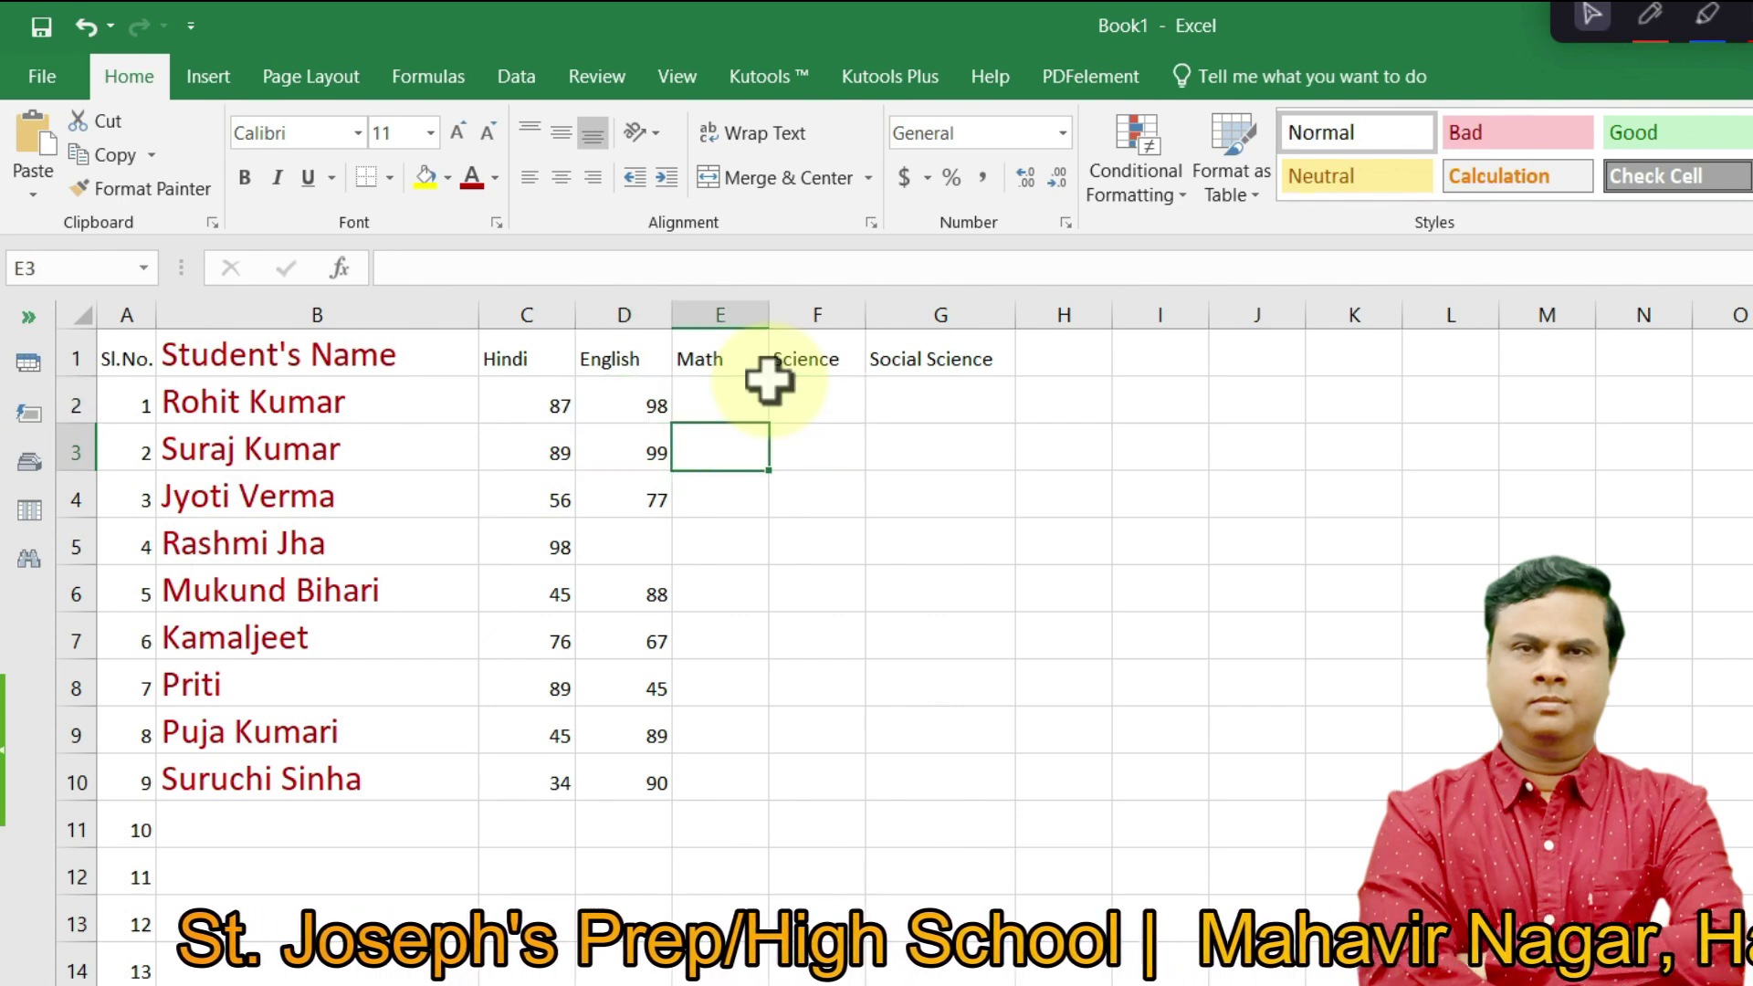
key("Up")
key("Right")
key("Left")
key("Down")
key("Up")
key("Right")
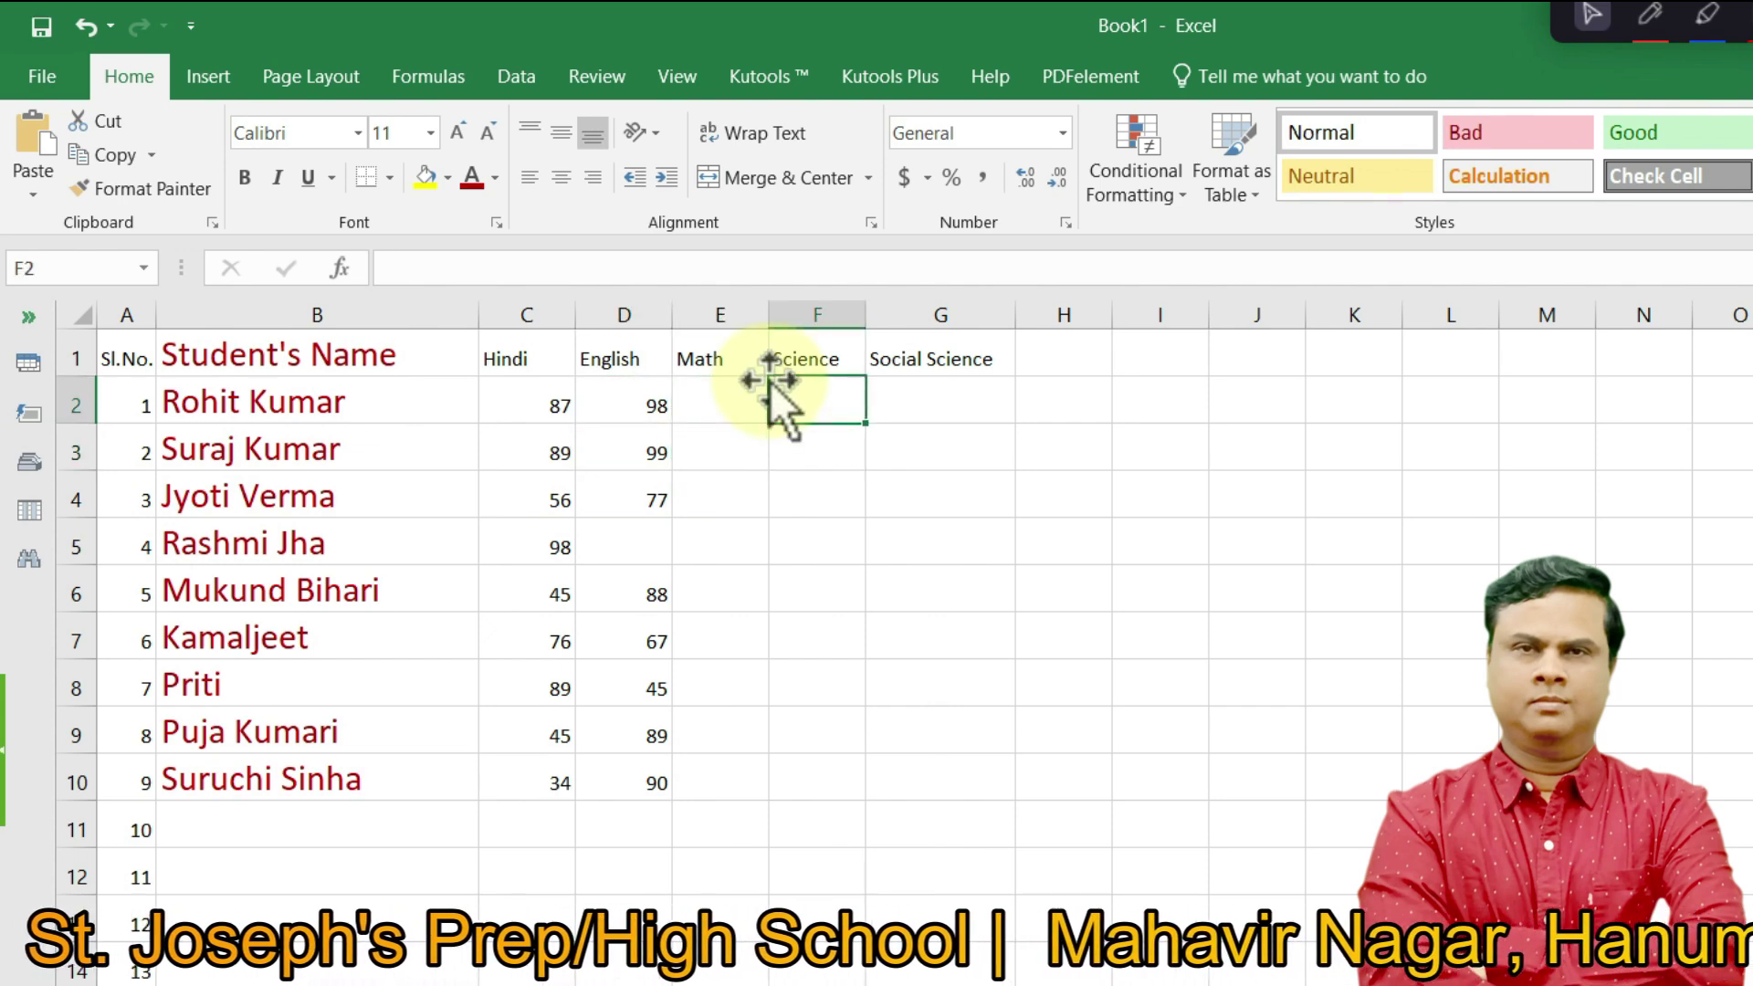
key("Left")
key("Left")
key("Right")
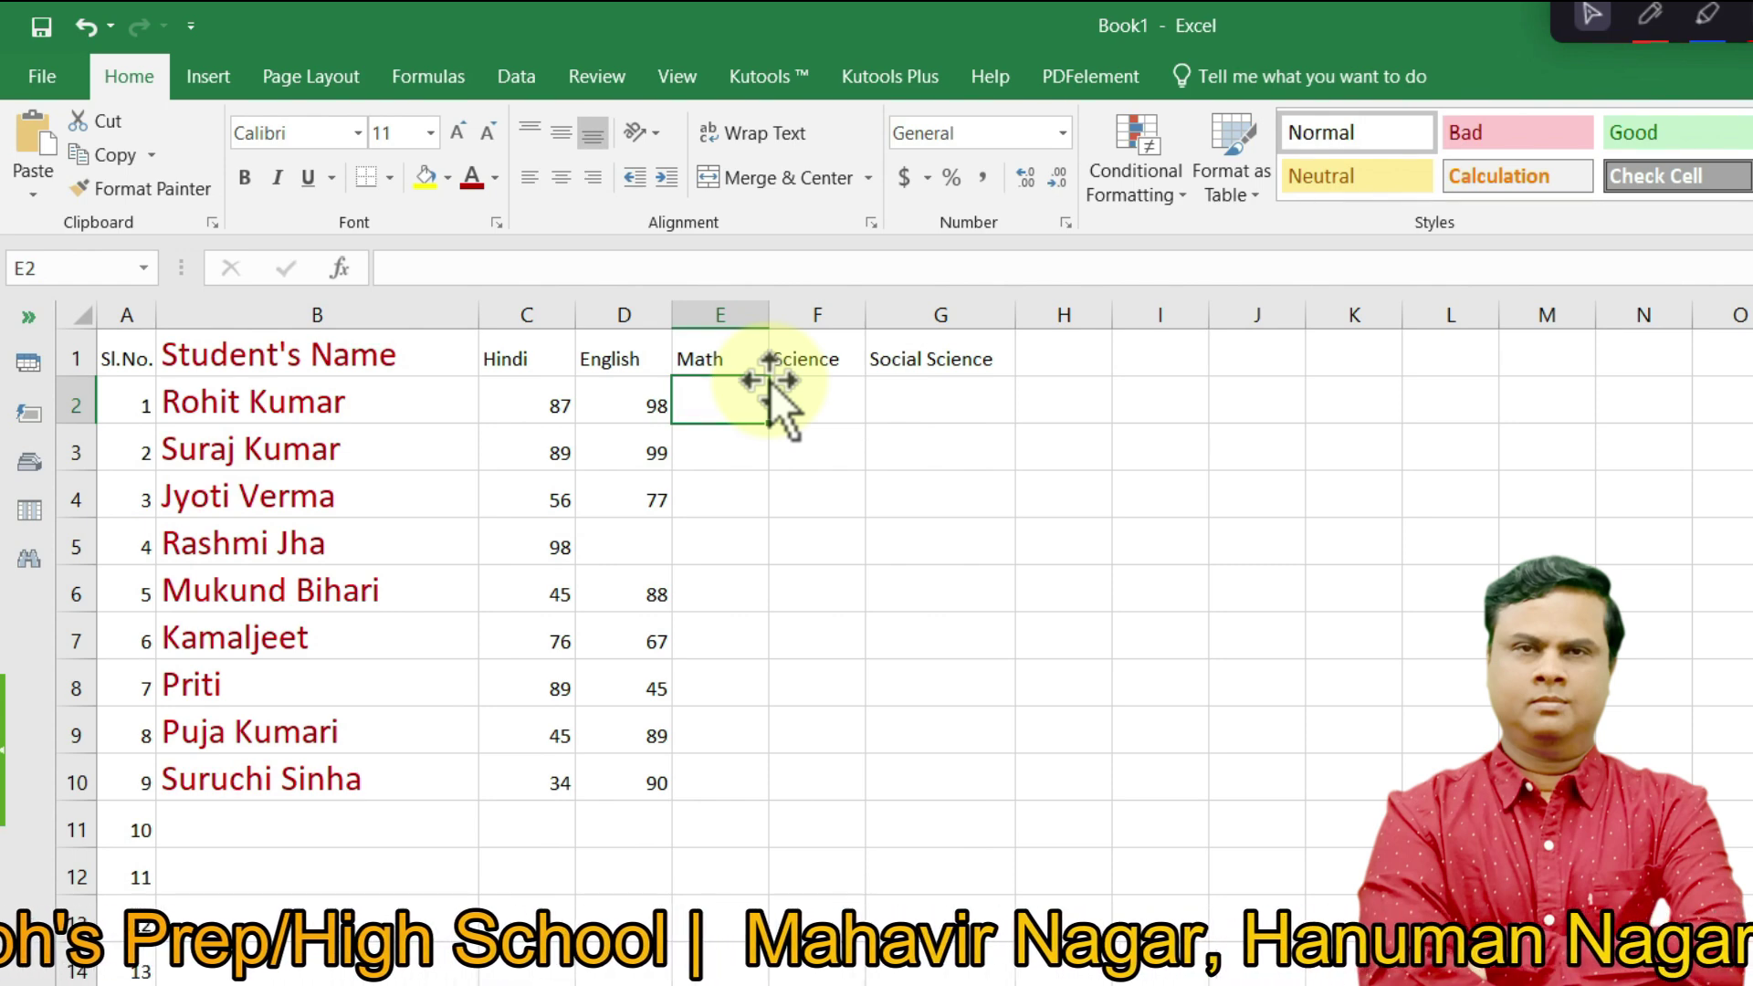
key("Left")
key("Left")
key("Right")
key("Right")
key("Right")
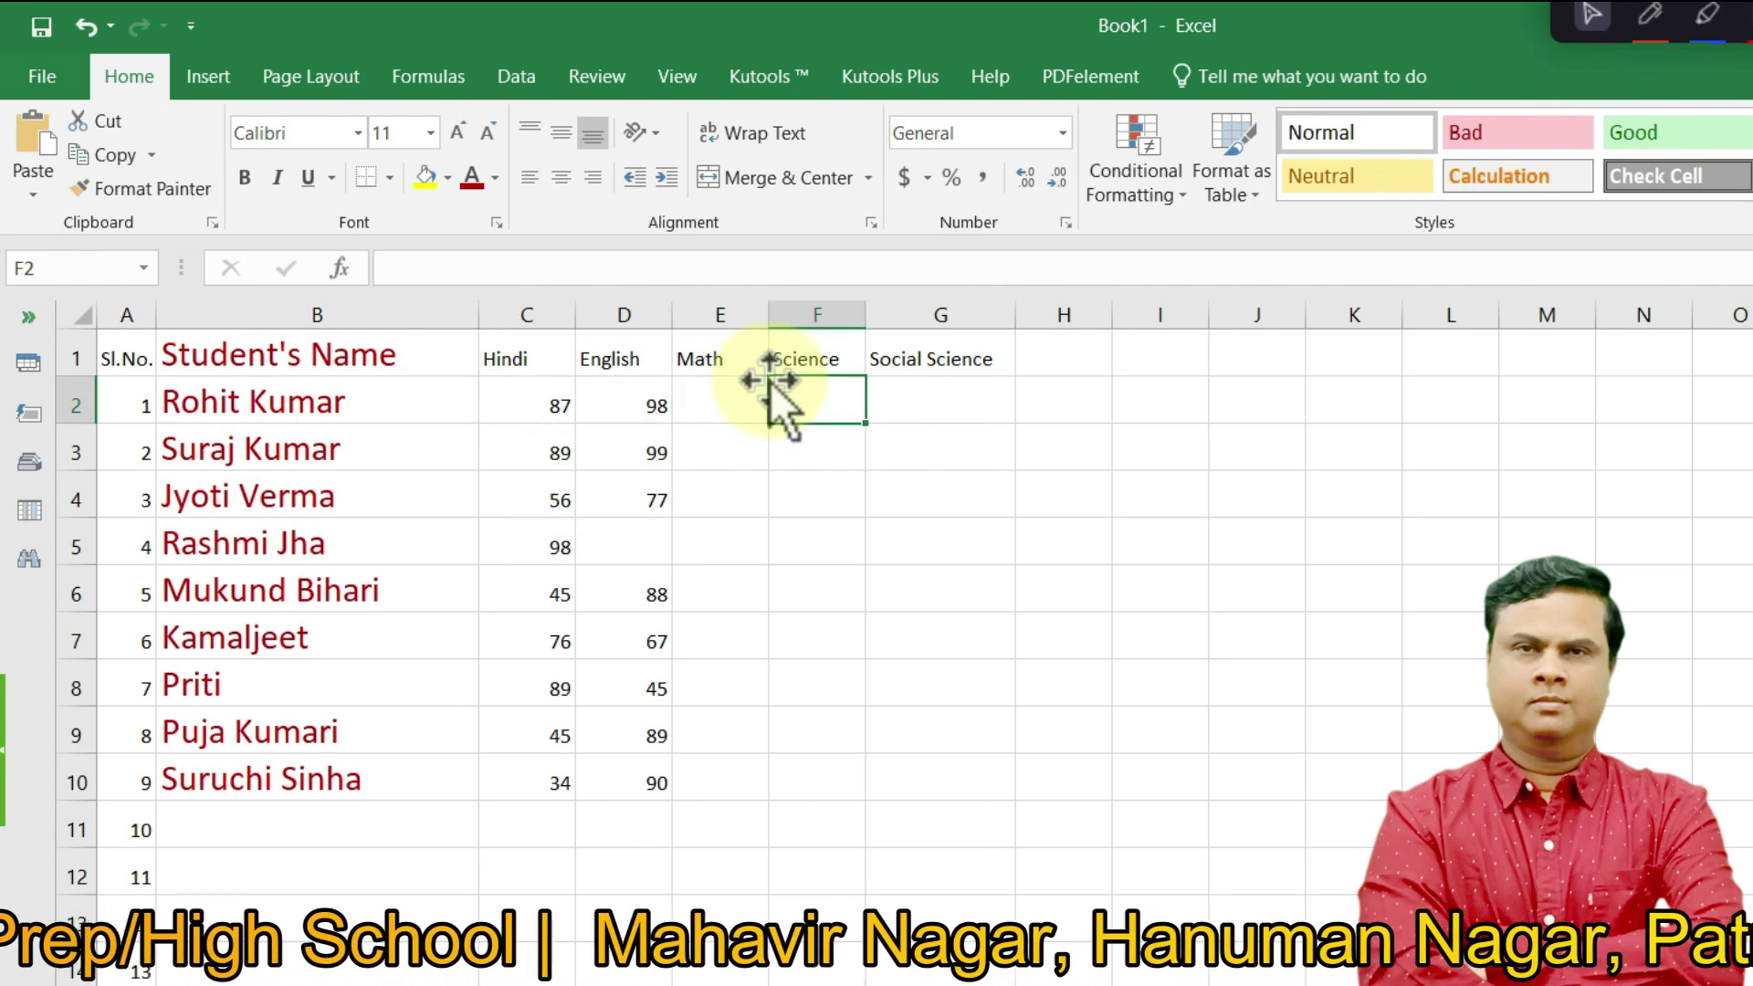
key("Left")
key("Left")
key("Left")
key("Left")
key("Right")
key("Right")
key("Right")
key("Right")
key("Left")
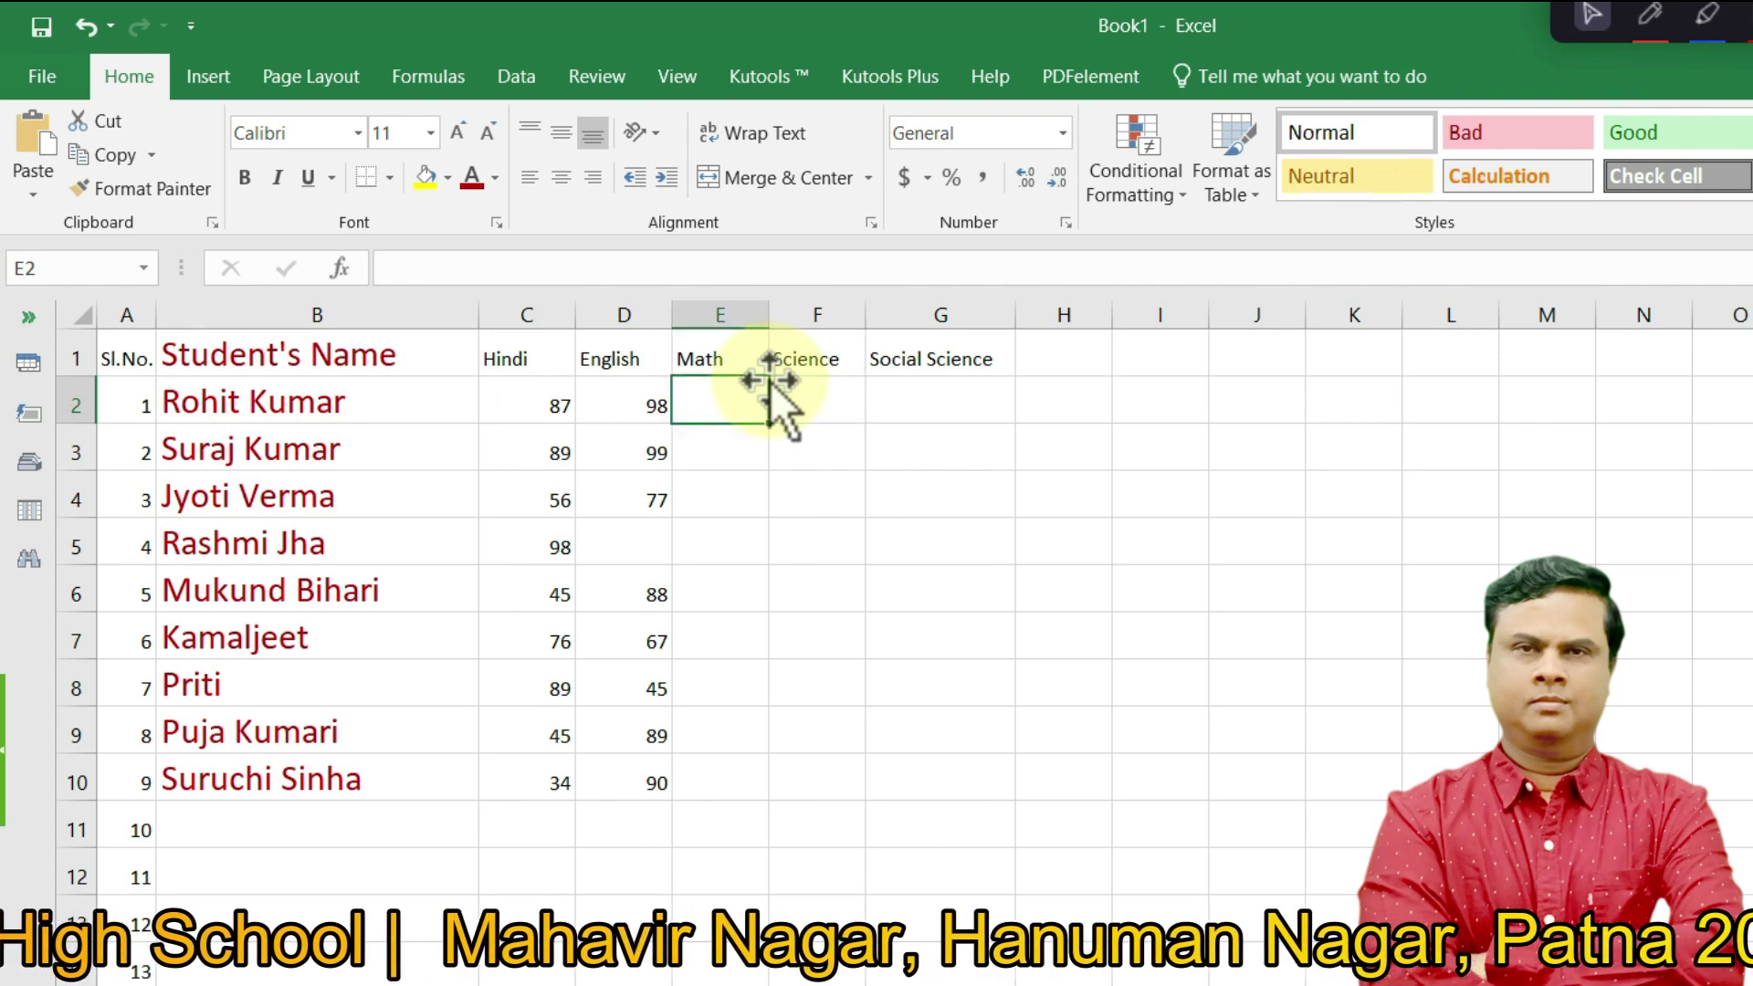
key("Left")
key("Right")
key("Left")
key("Left")
key("Left")
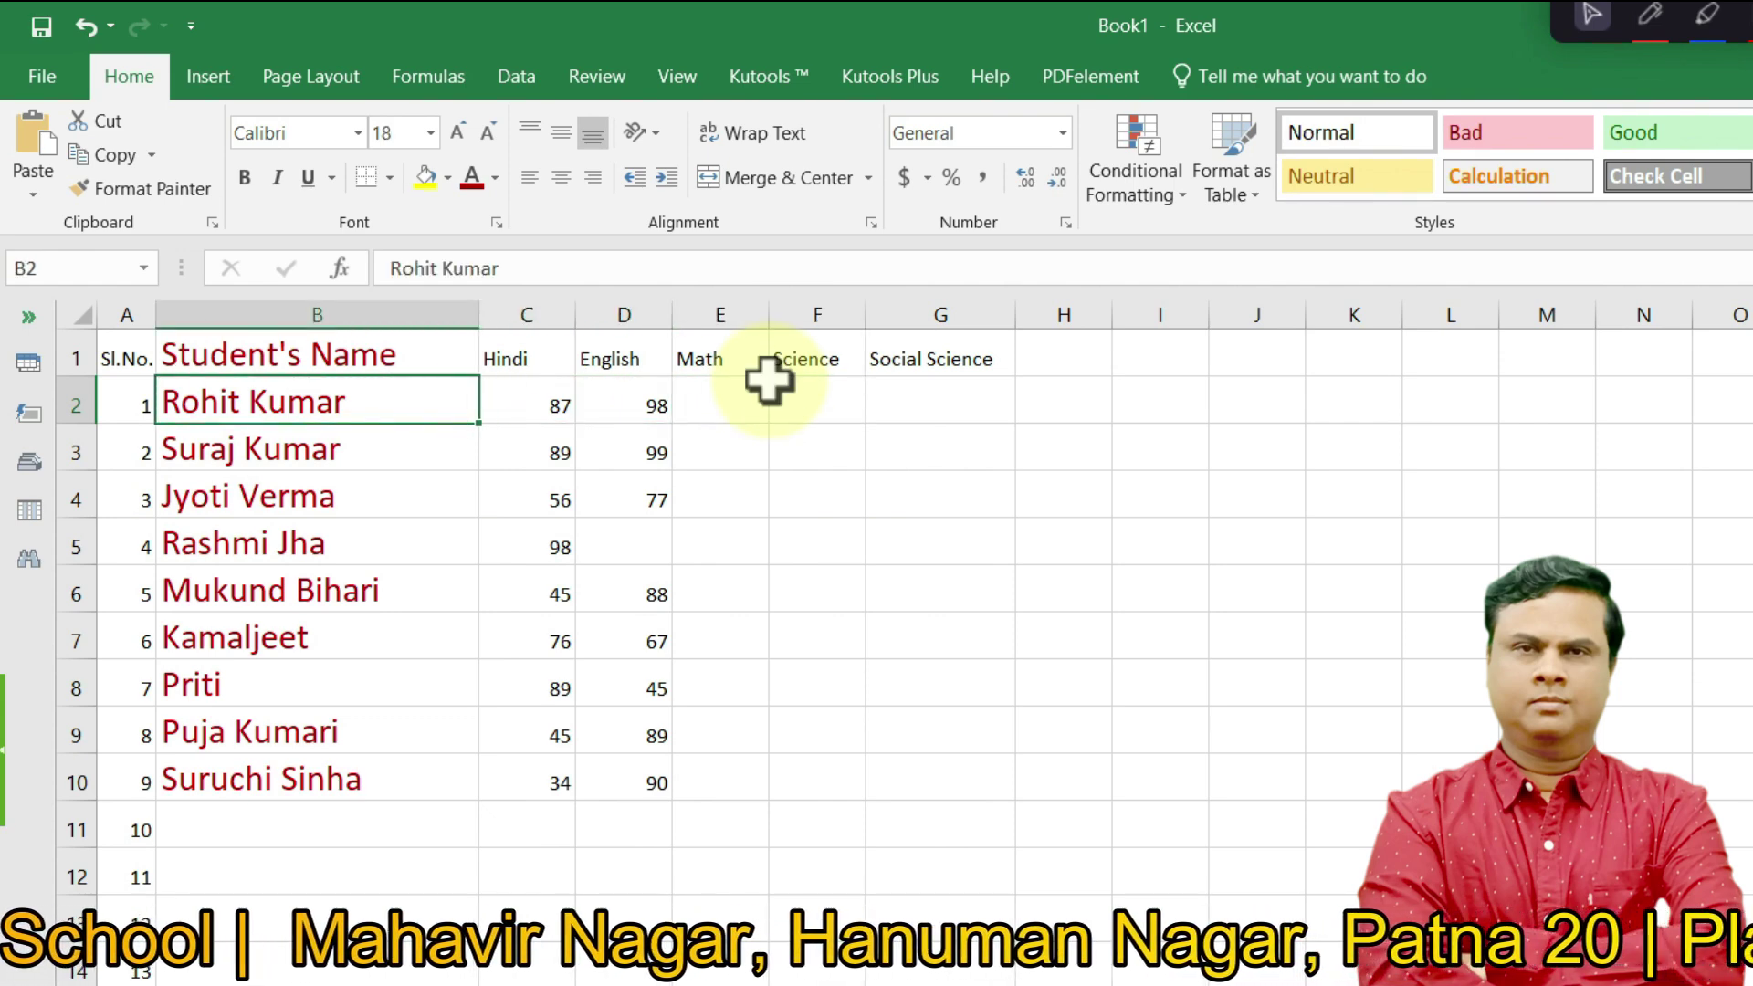
key("Left")
key("Right")
key("Right")
key("Right")
key("Right")
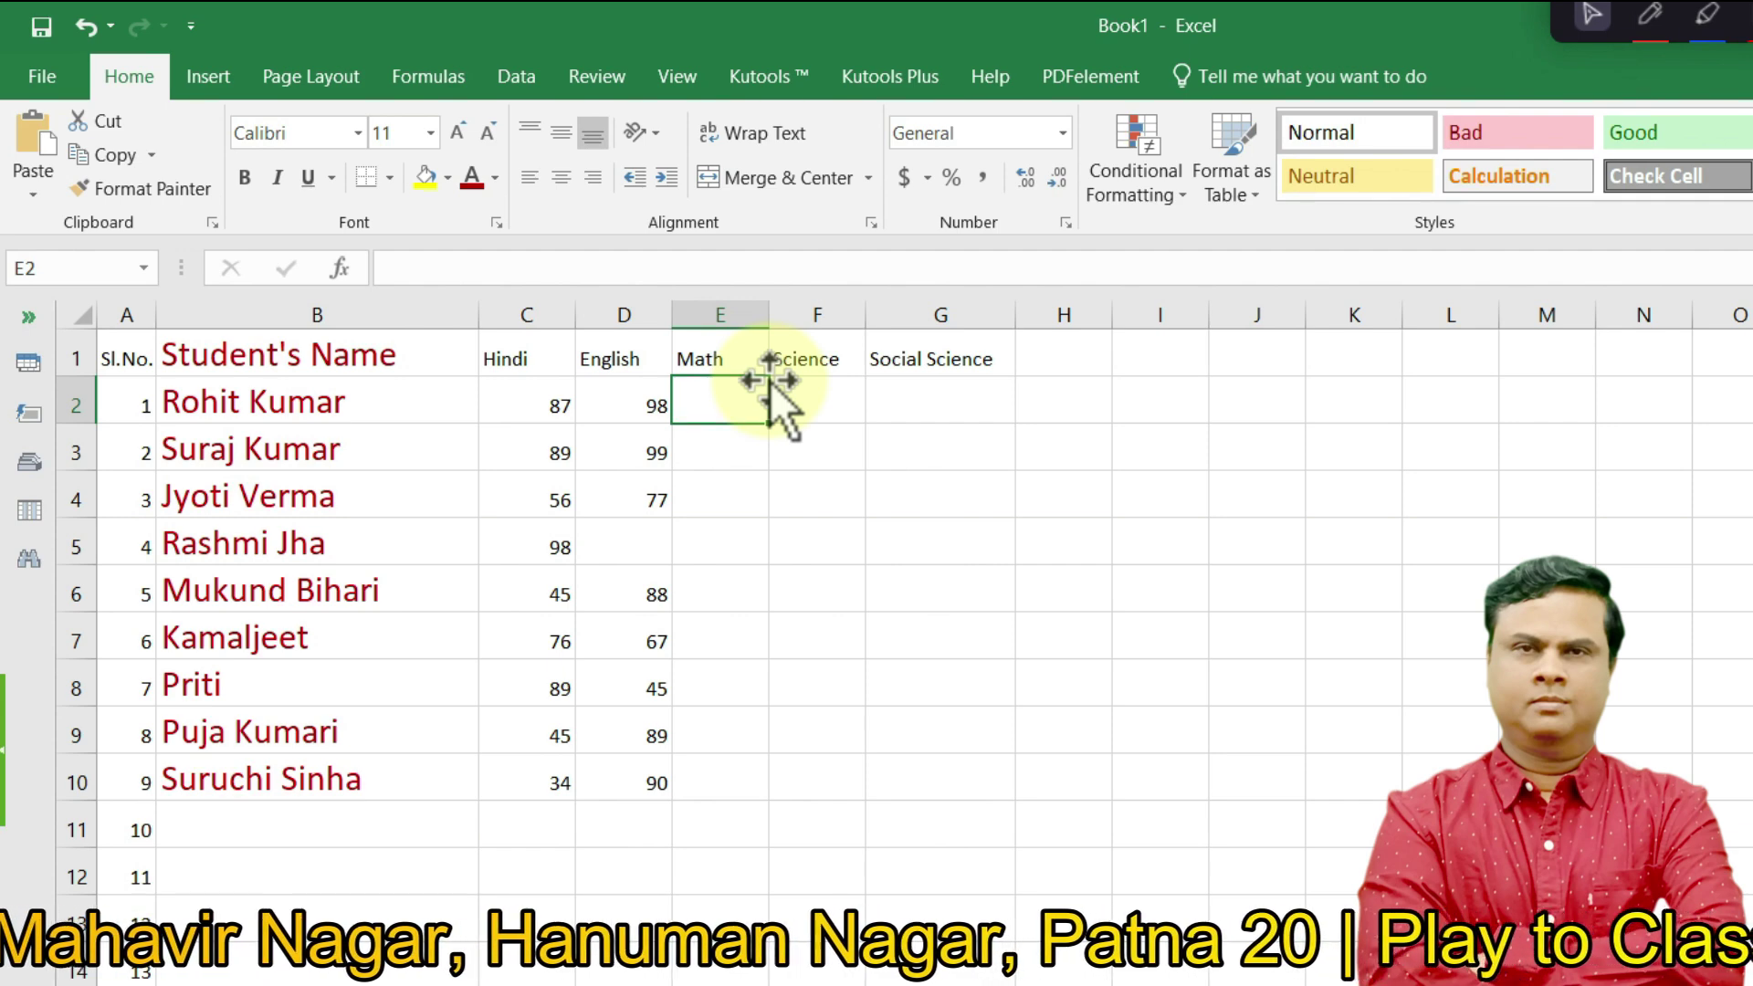
type("99")
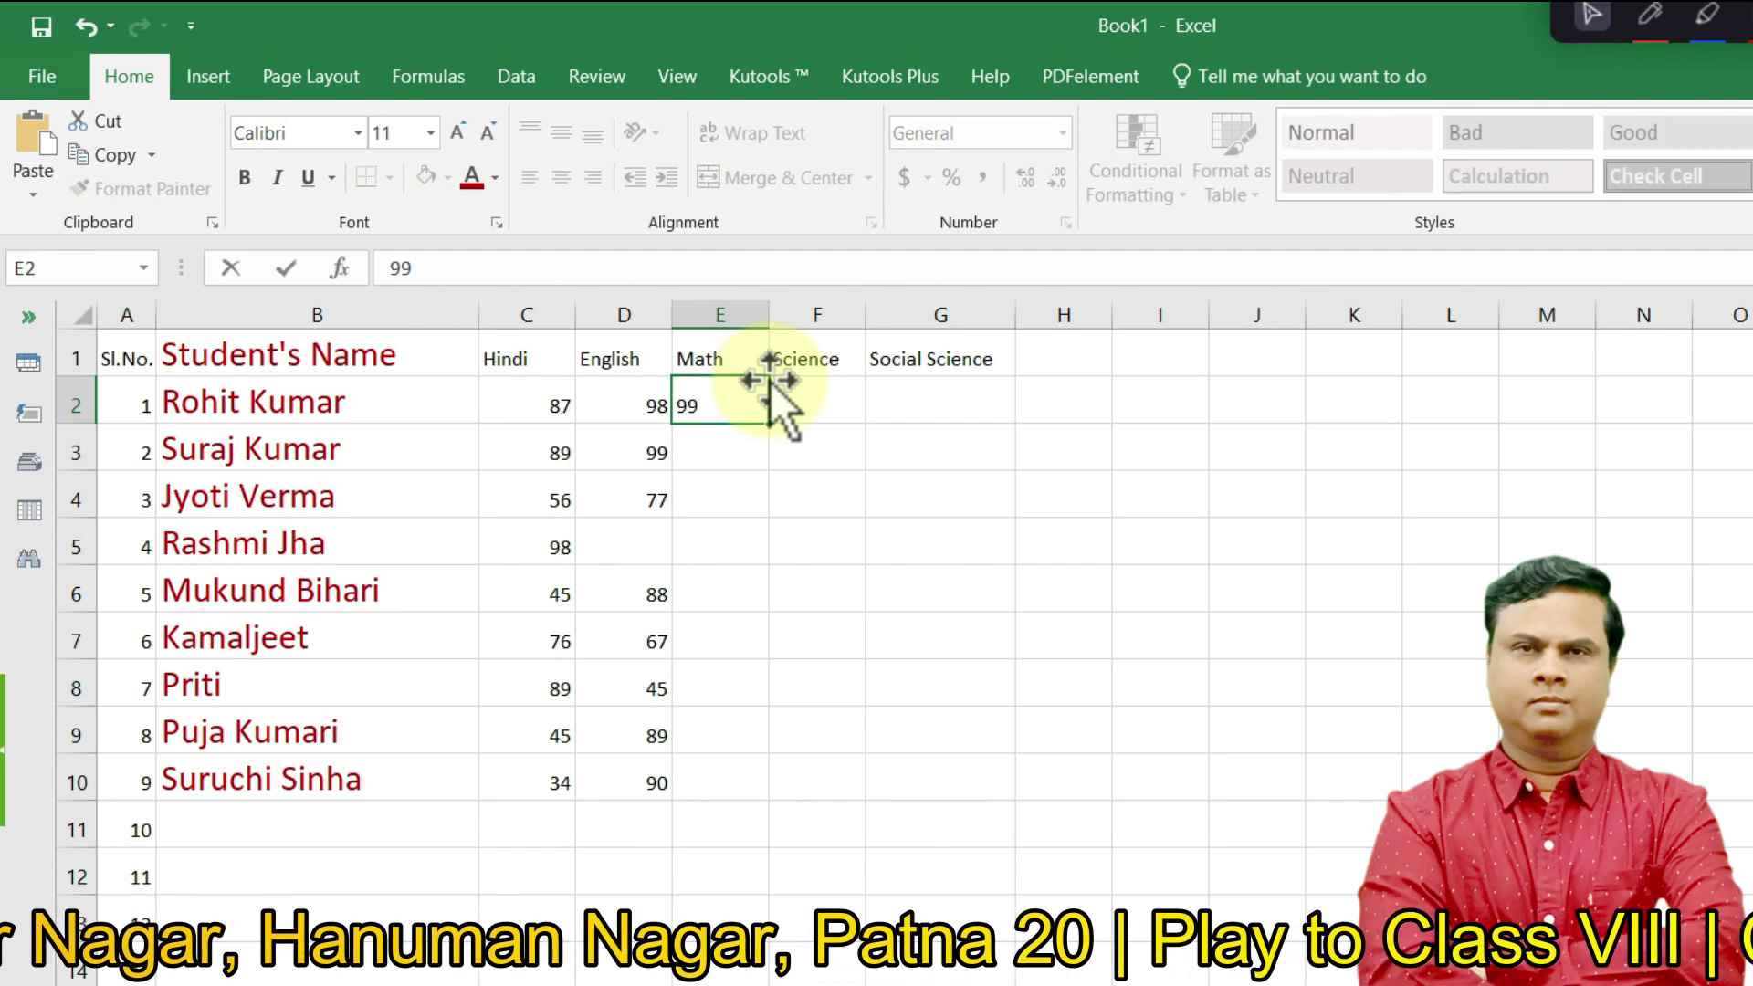
key("Return")
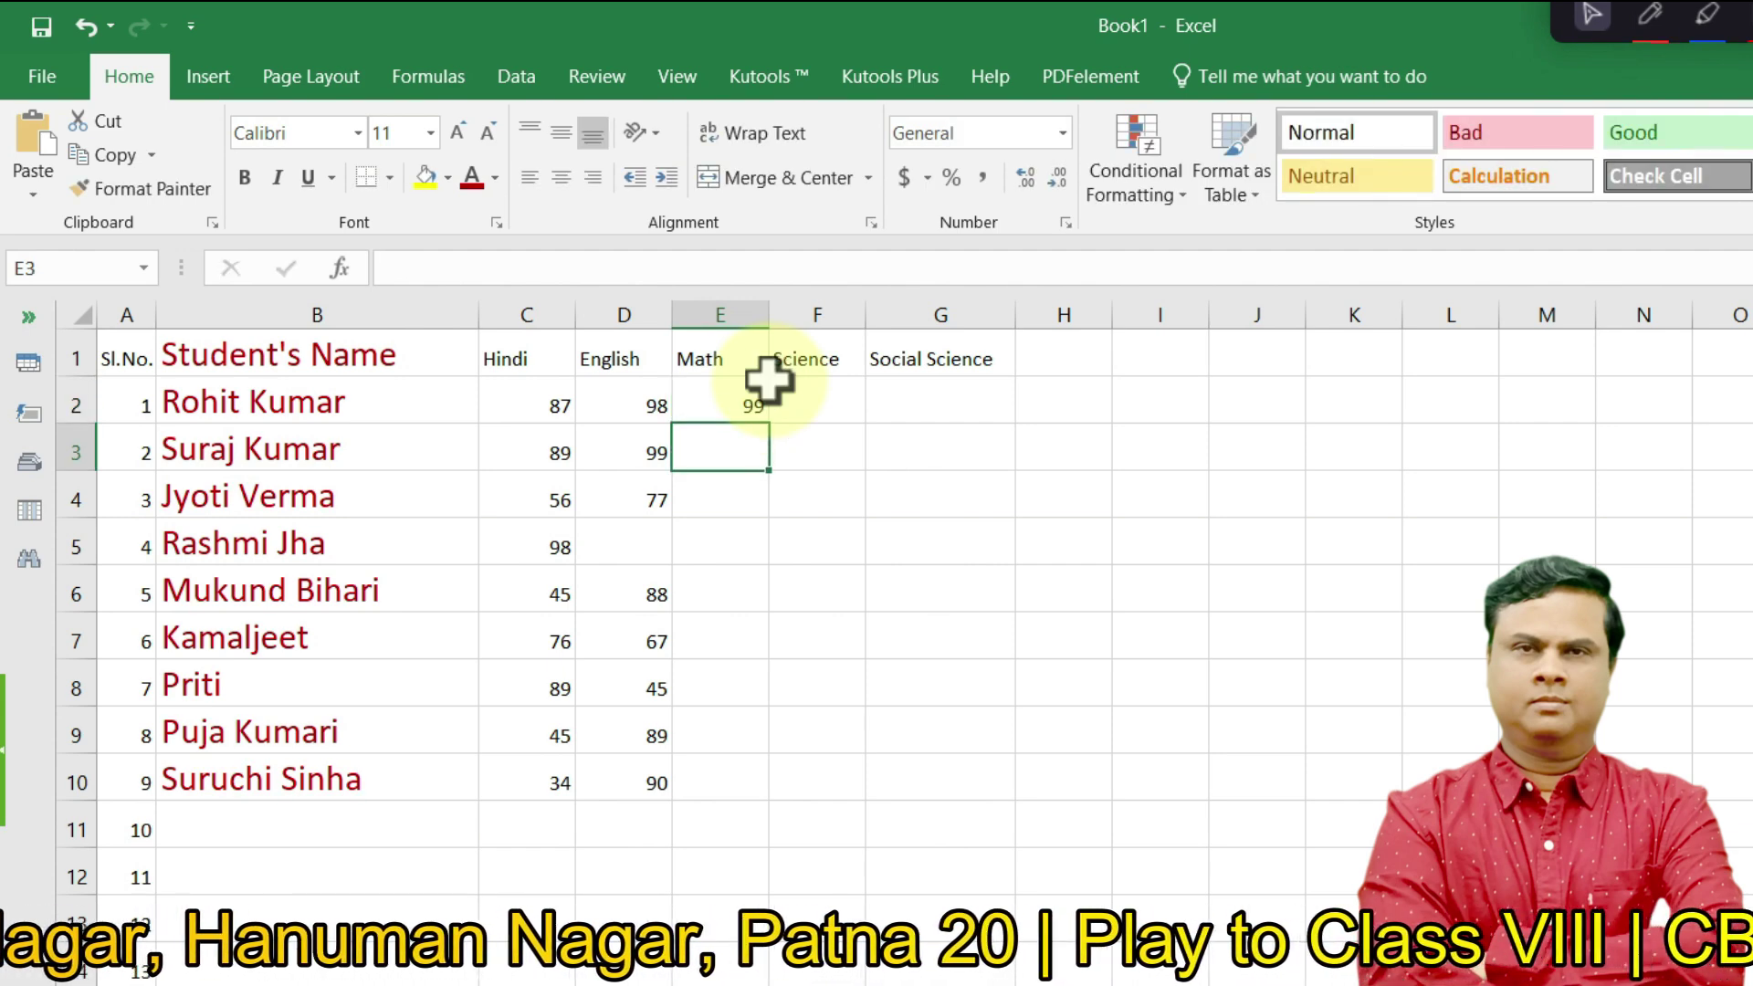
type("78")
key("Return")
type("87")
key("Return")
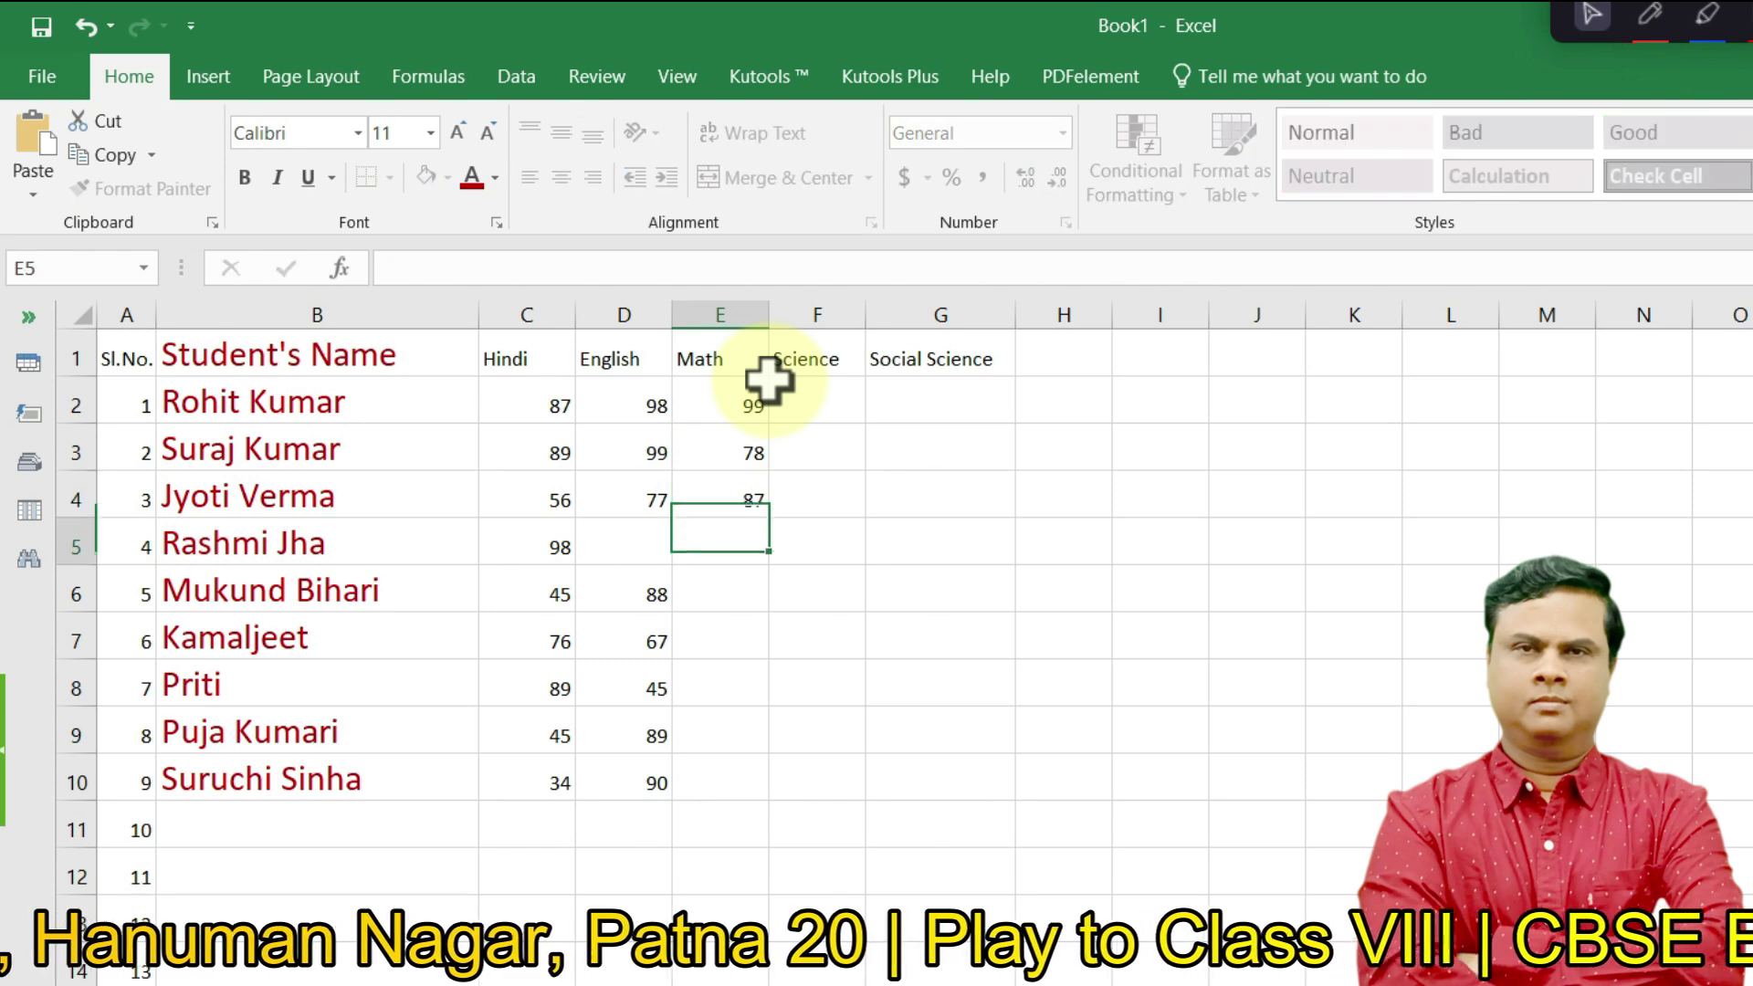
type("88")
key("Return")
type("88")
key("Return")
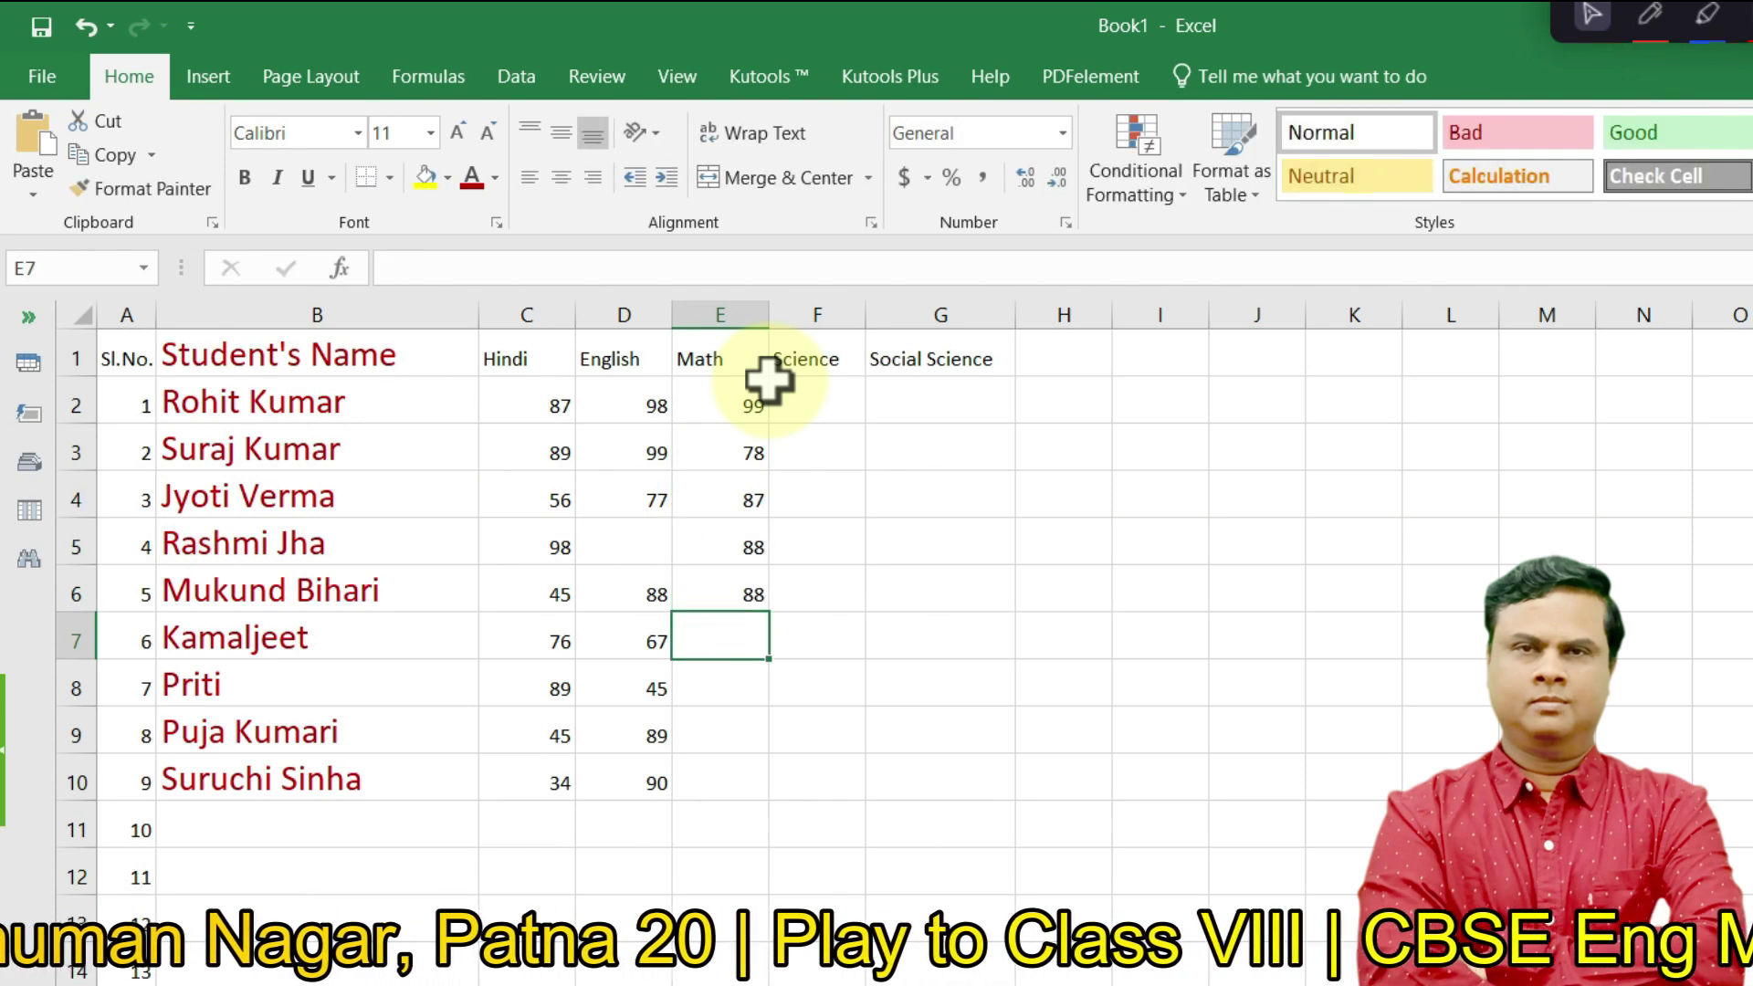
type("86")
key("Return")
type("86")
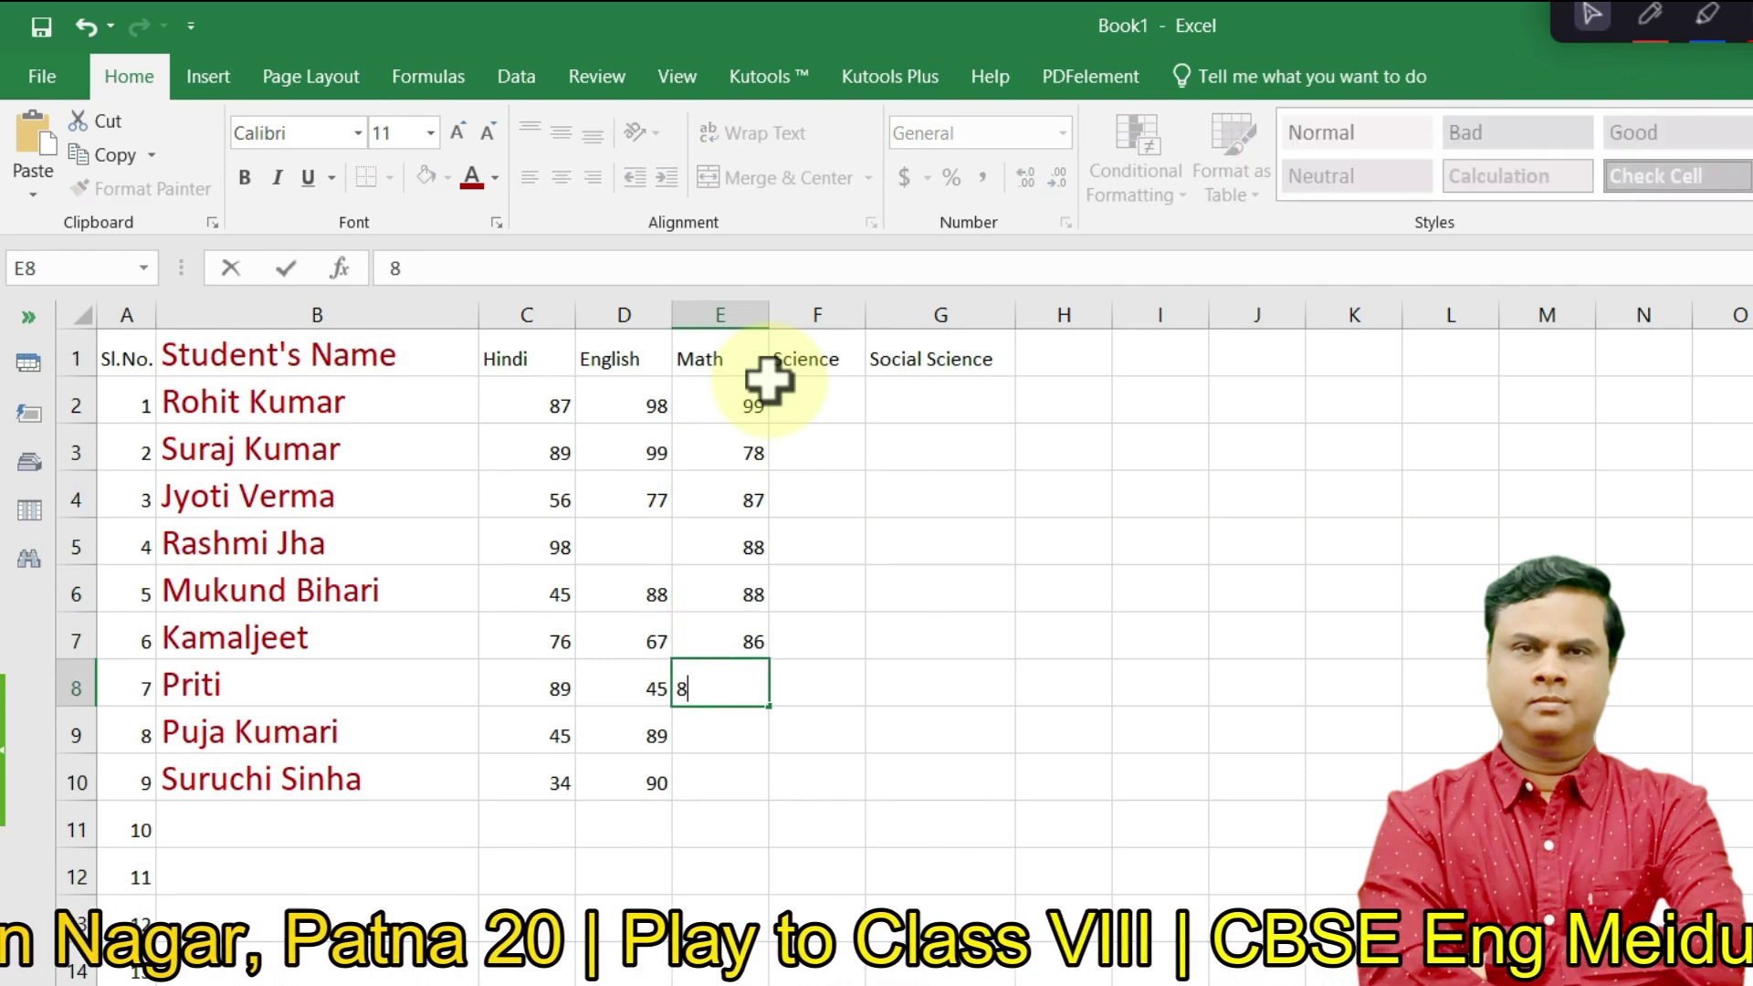
key("Return")
type("86")
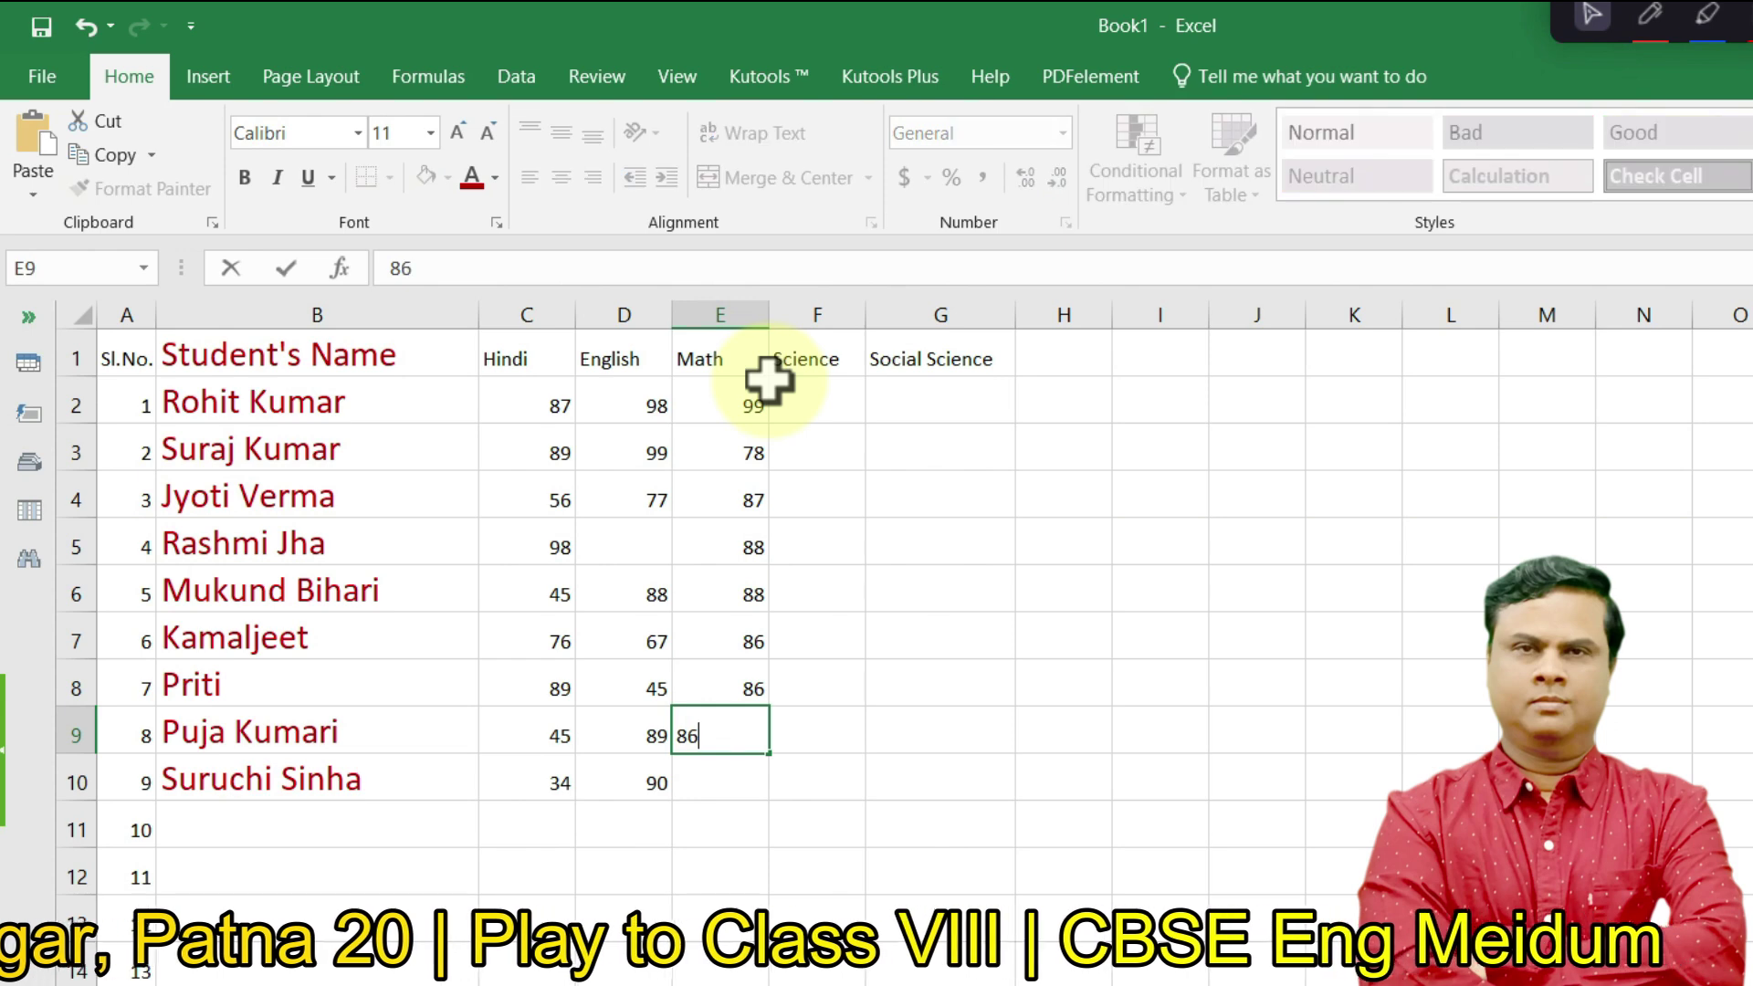
key("Return")
type("87")
key("Return")
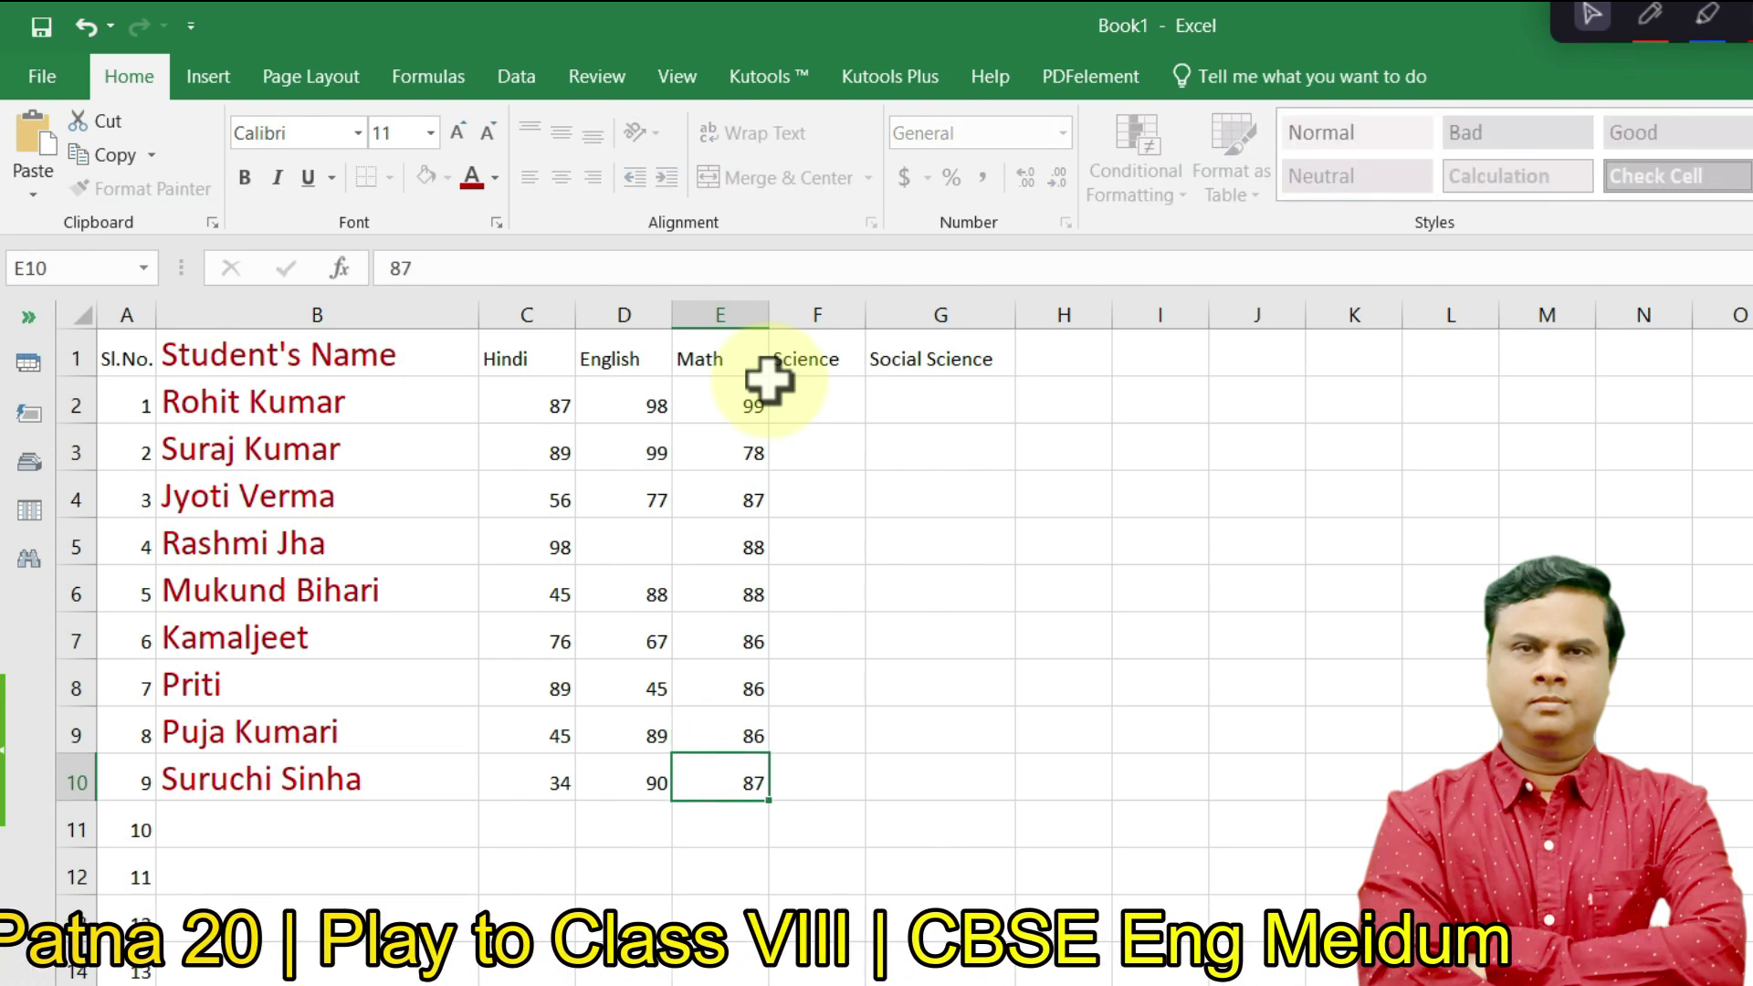
key("Right")
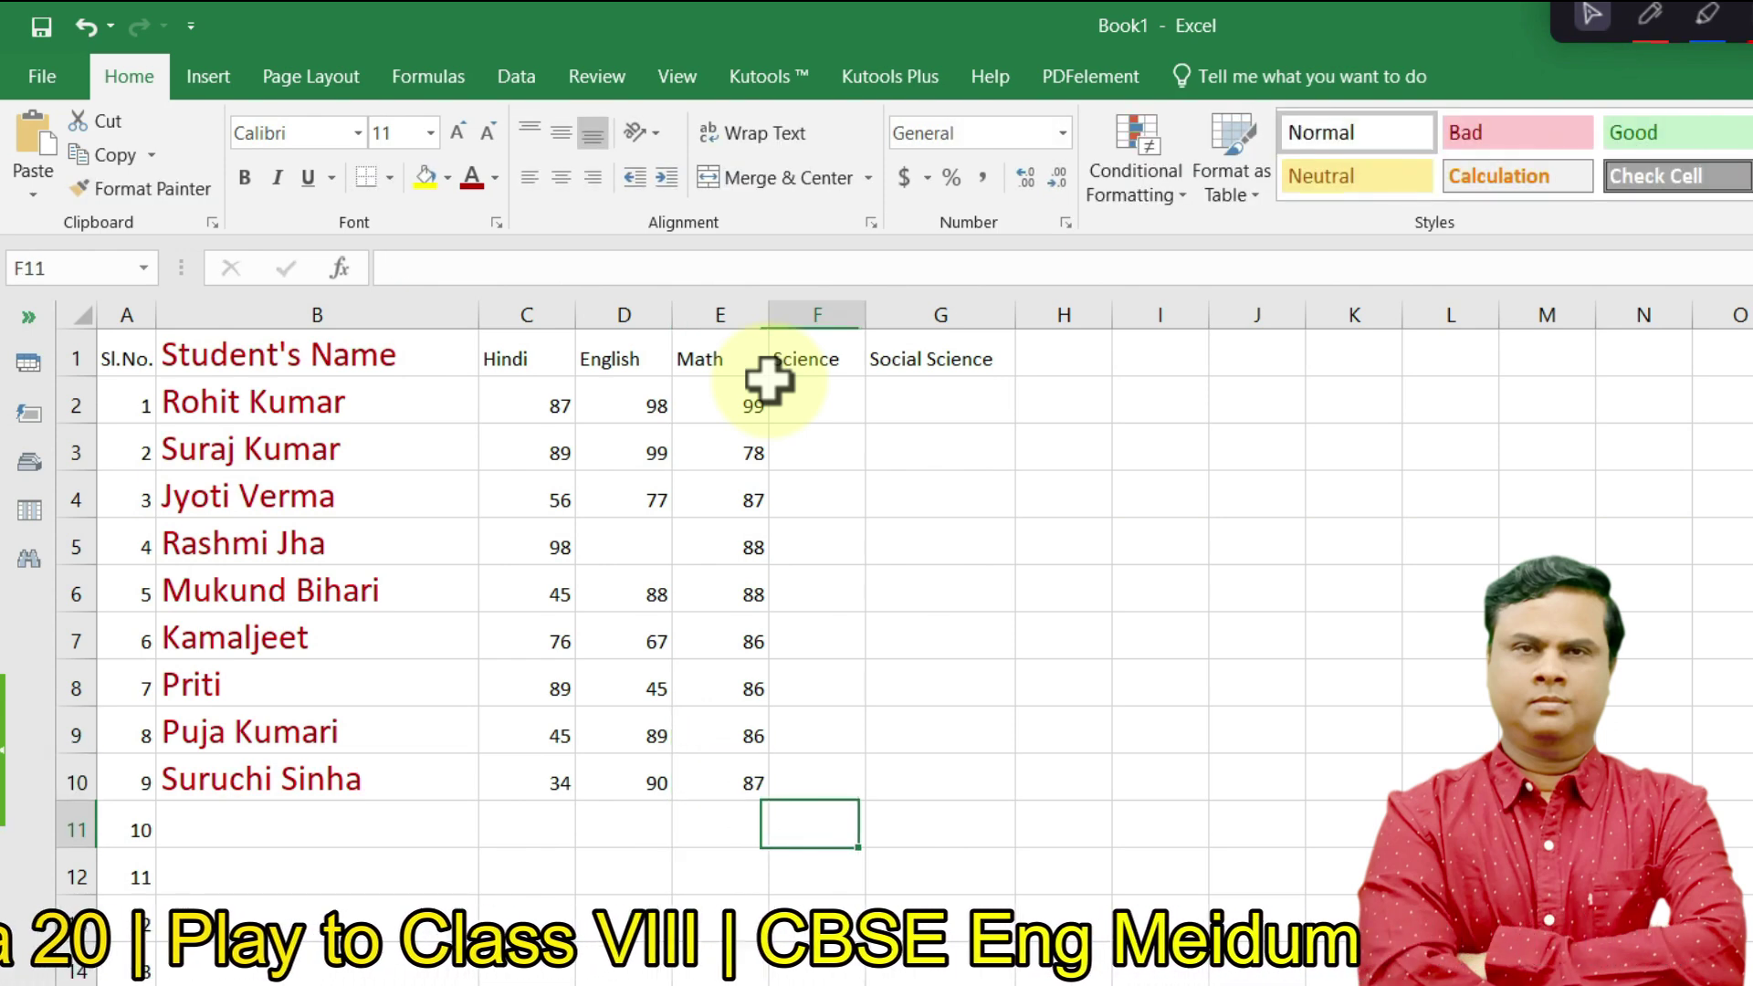
key("Up")
key("Up")
key("Up")
key("Up")
key("Up")
key("Up")
key("Up")
key("Up")
key("Up")
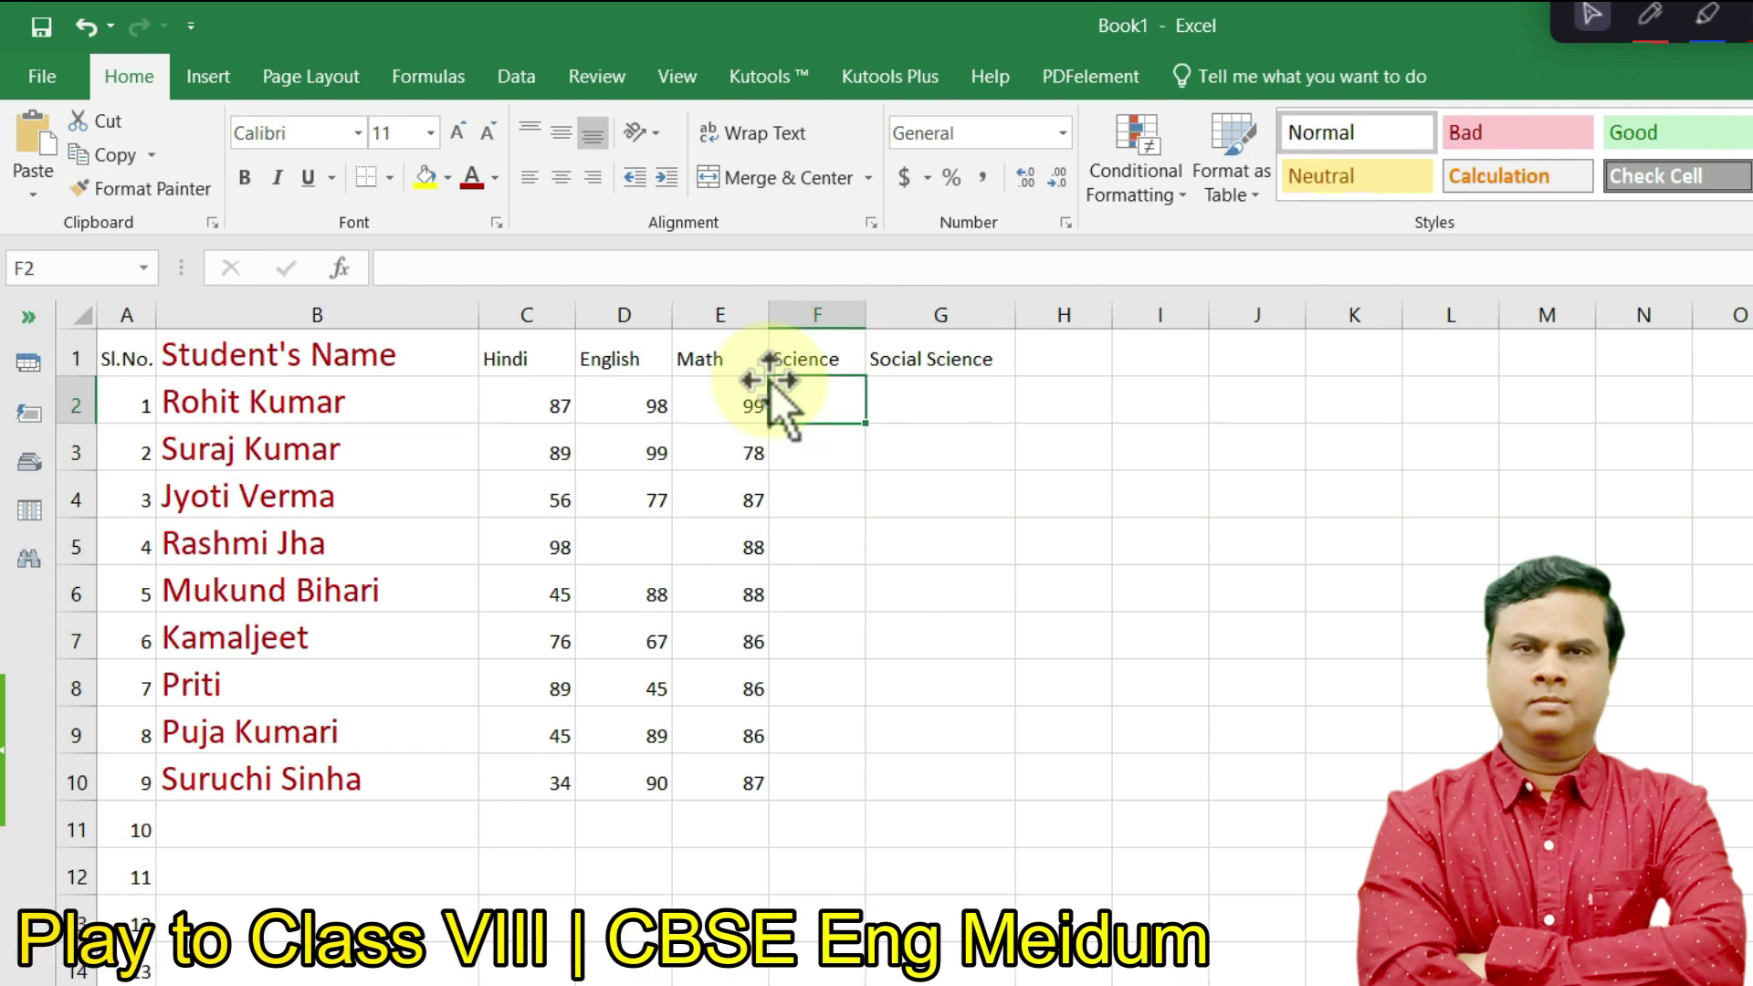
key("Left")
key("Left")
key("Left")
key("Left")
key("Left")
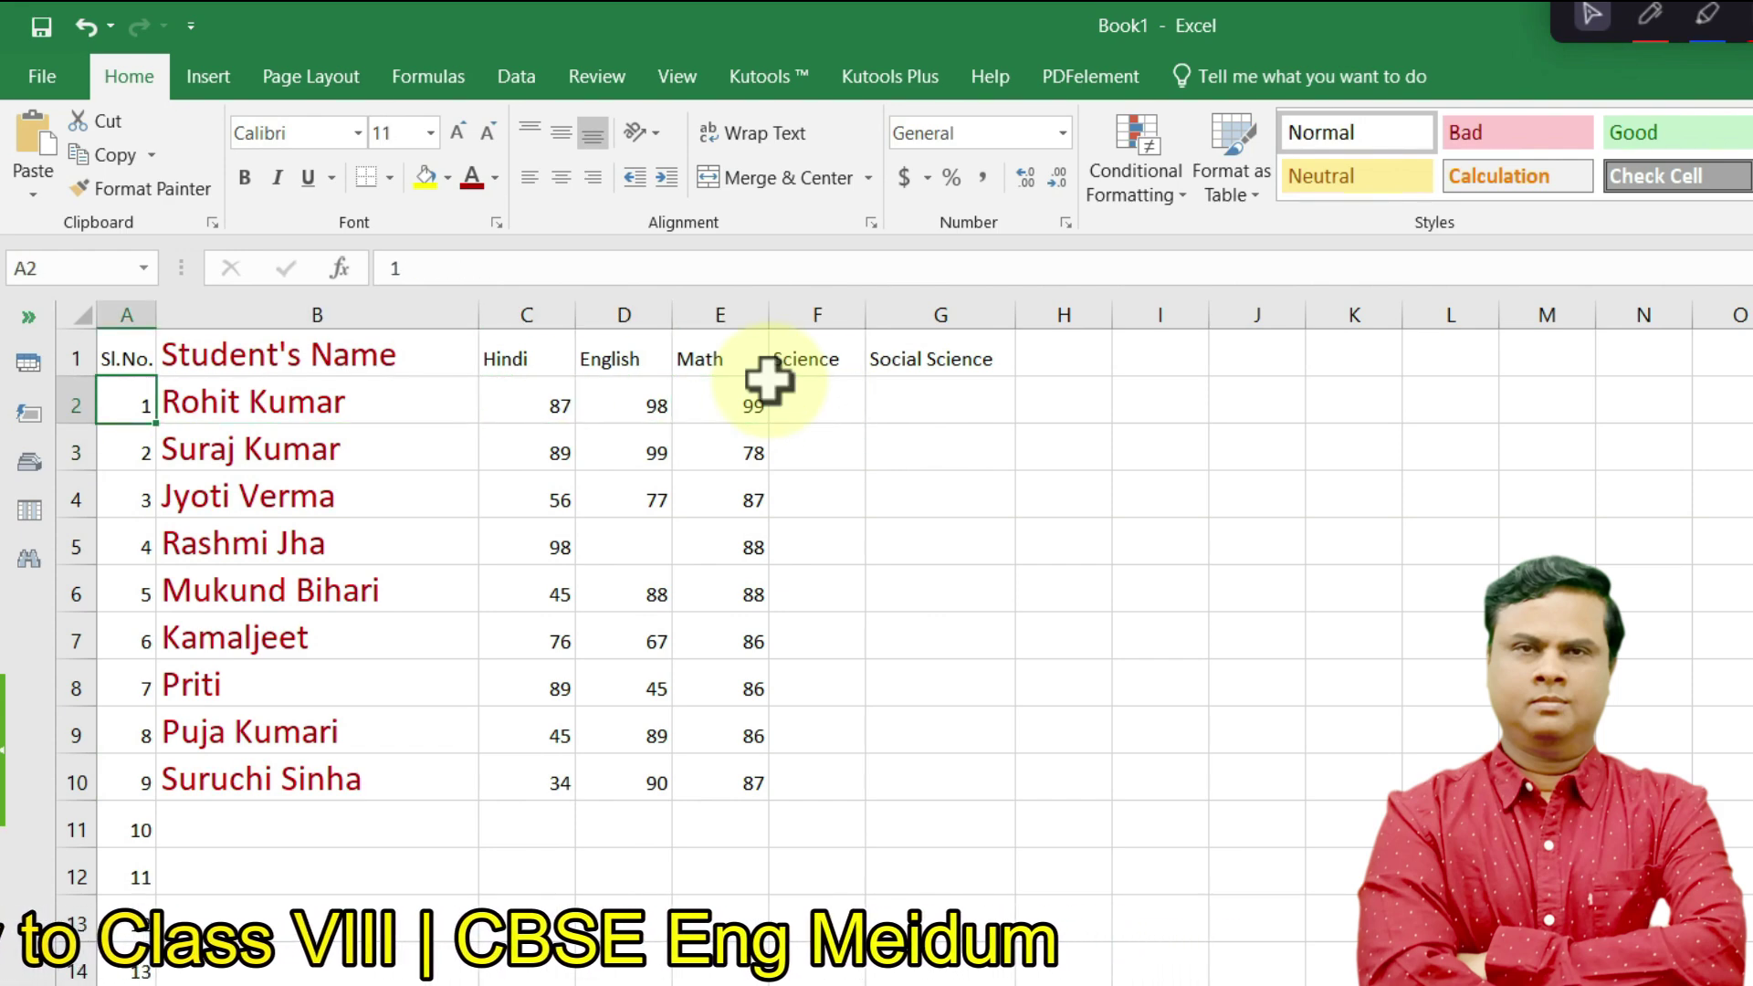
- Overwrite the first student's name in B2 with a different student's name
key("Right")
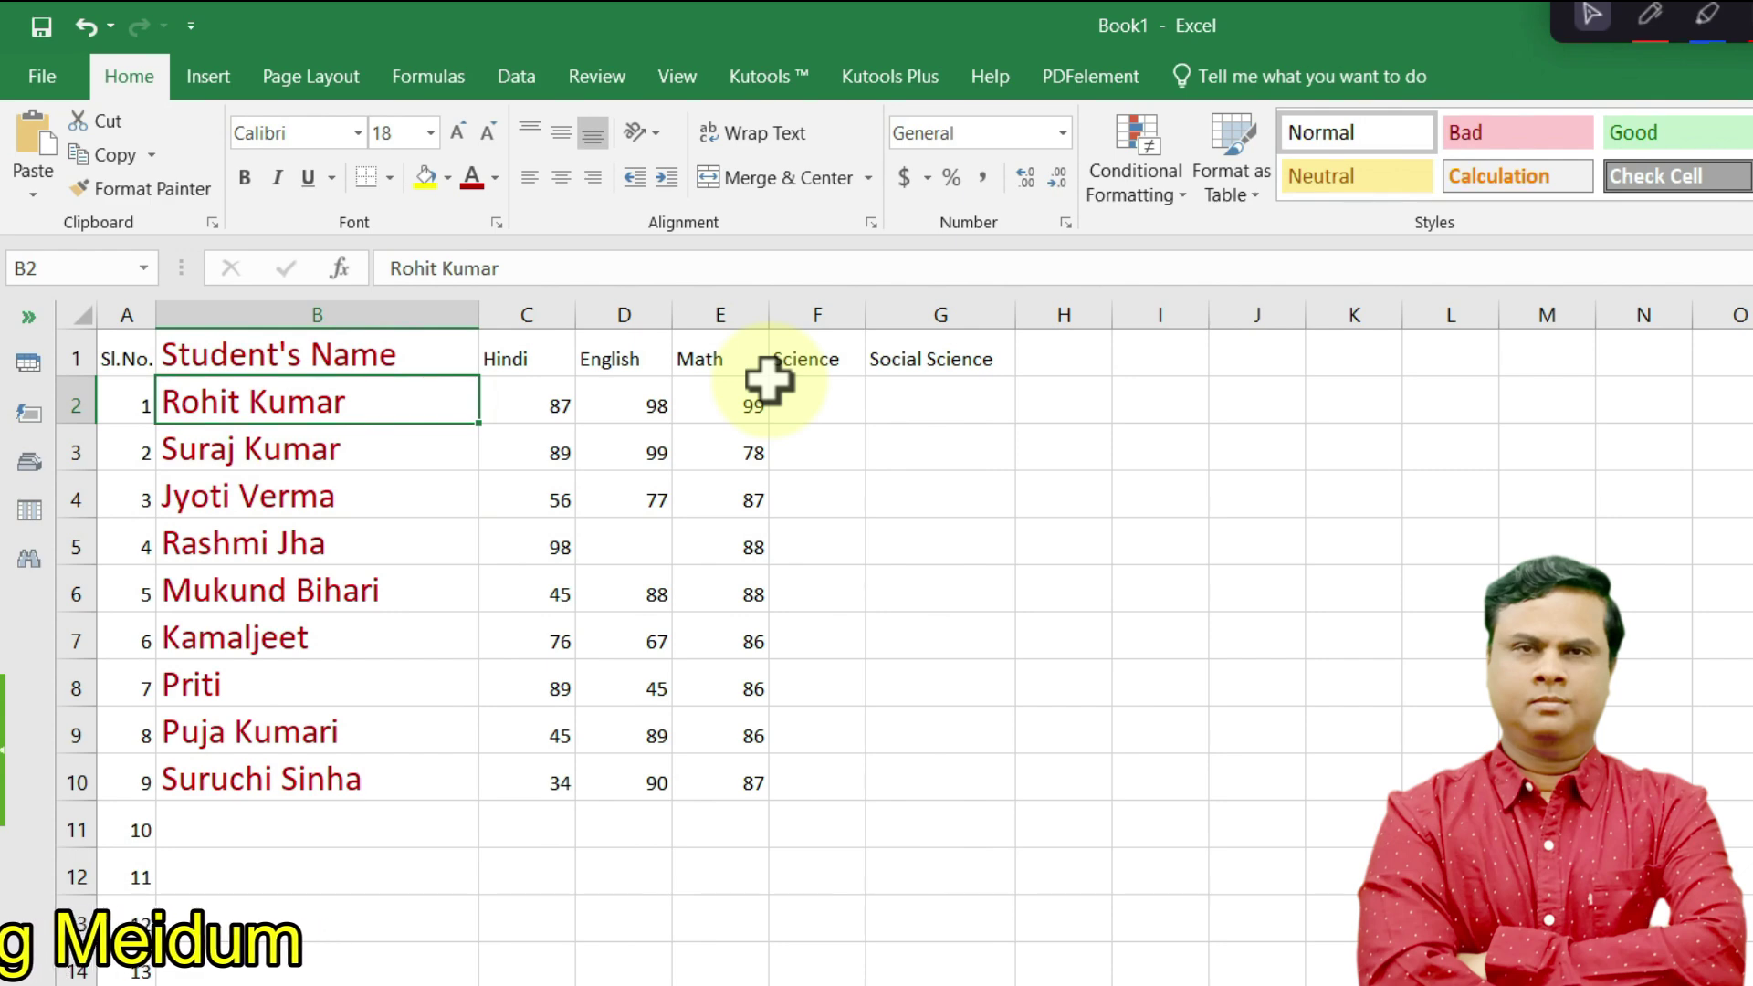
type("Aryan ")
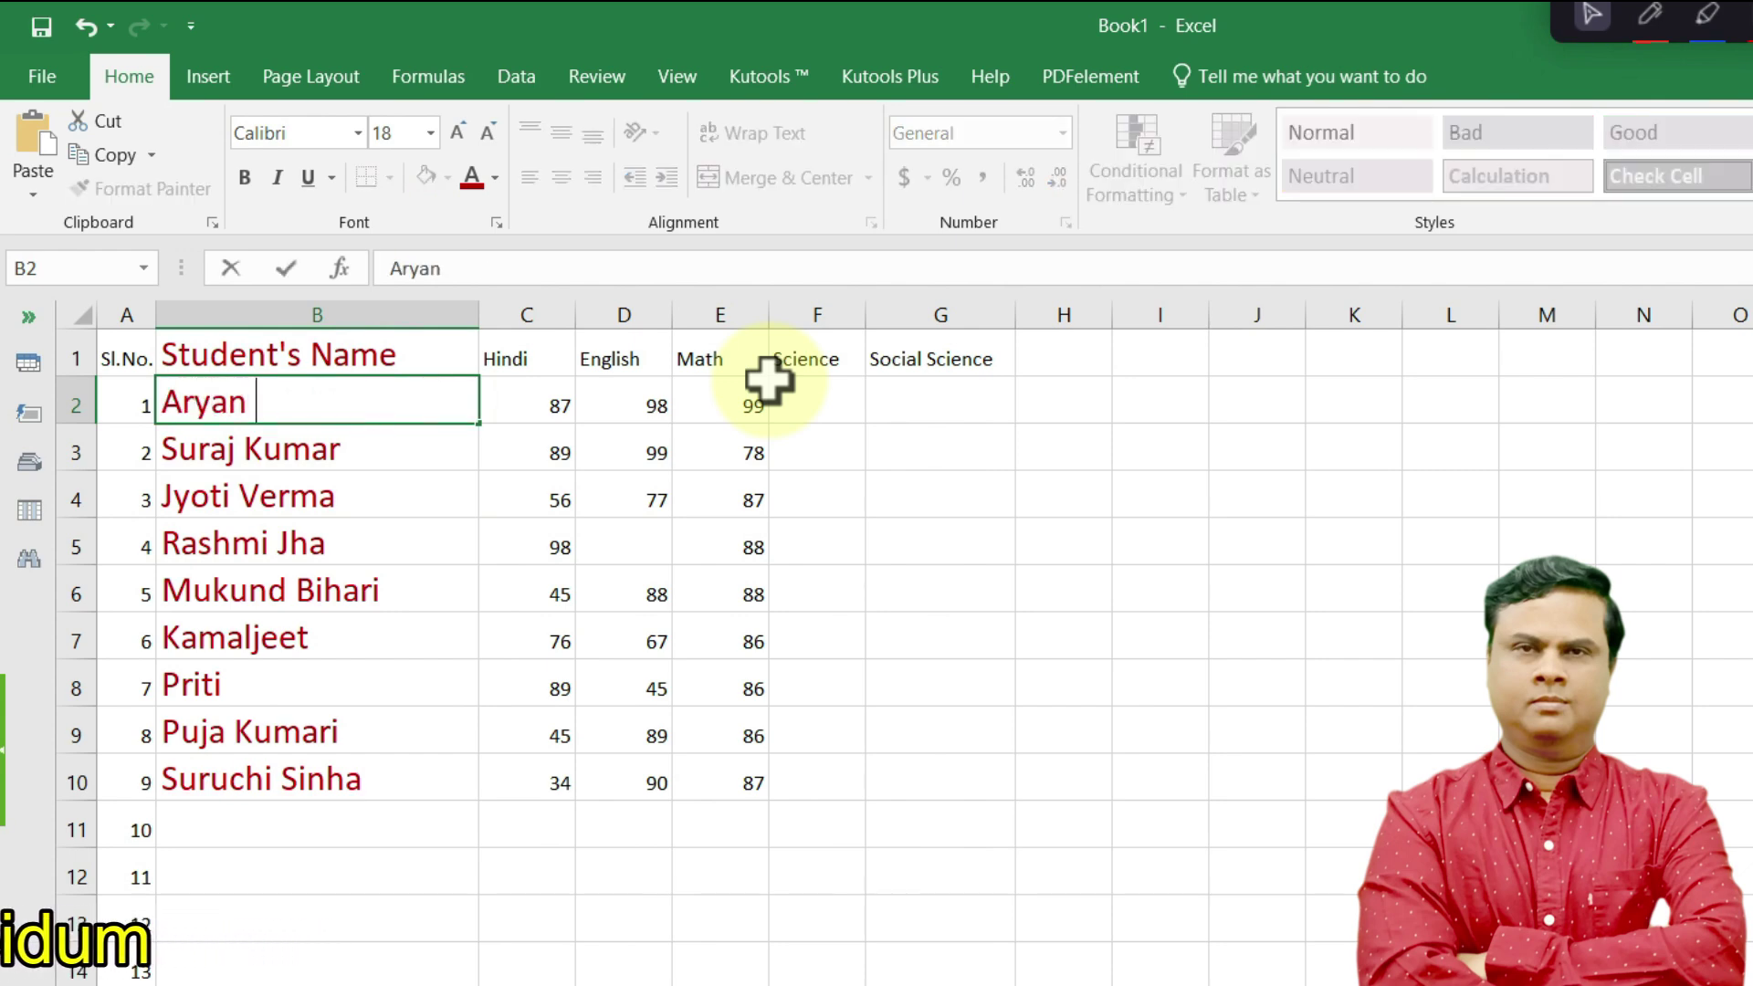
type("Raj")
key("Return")
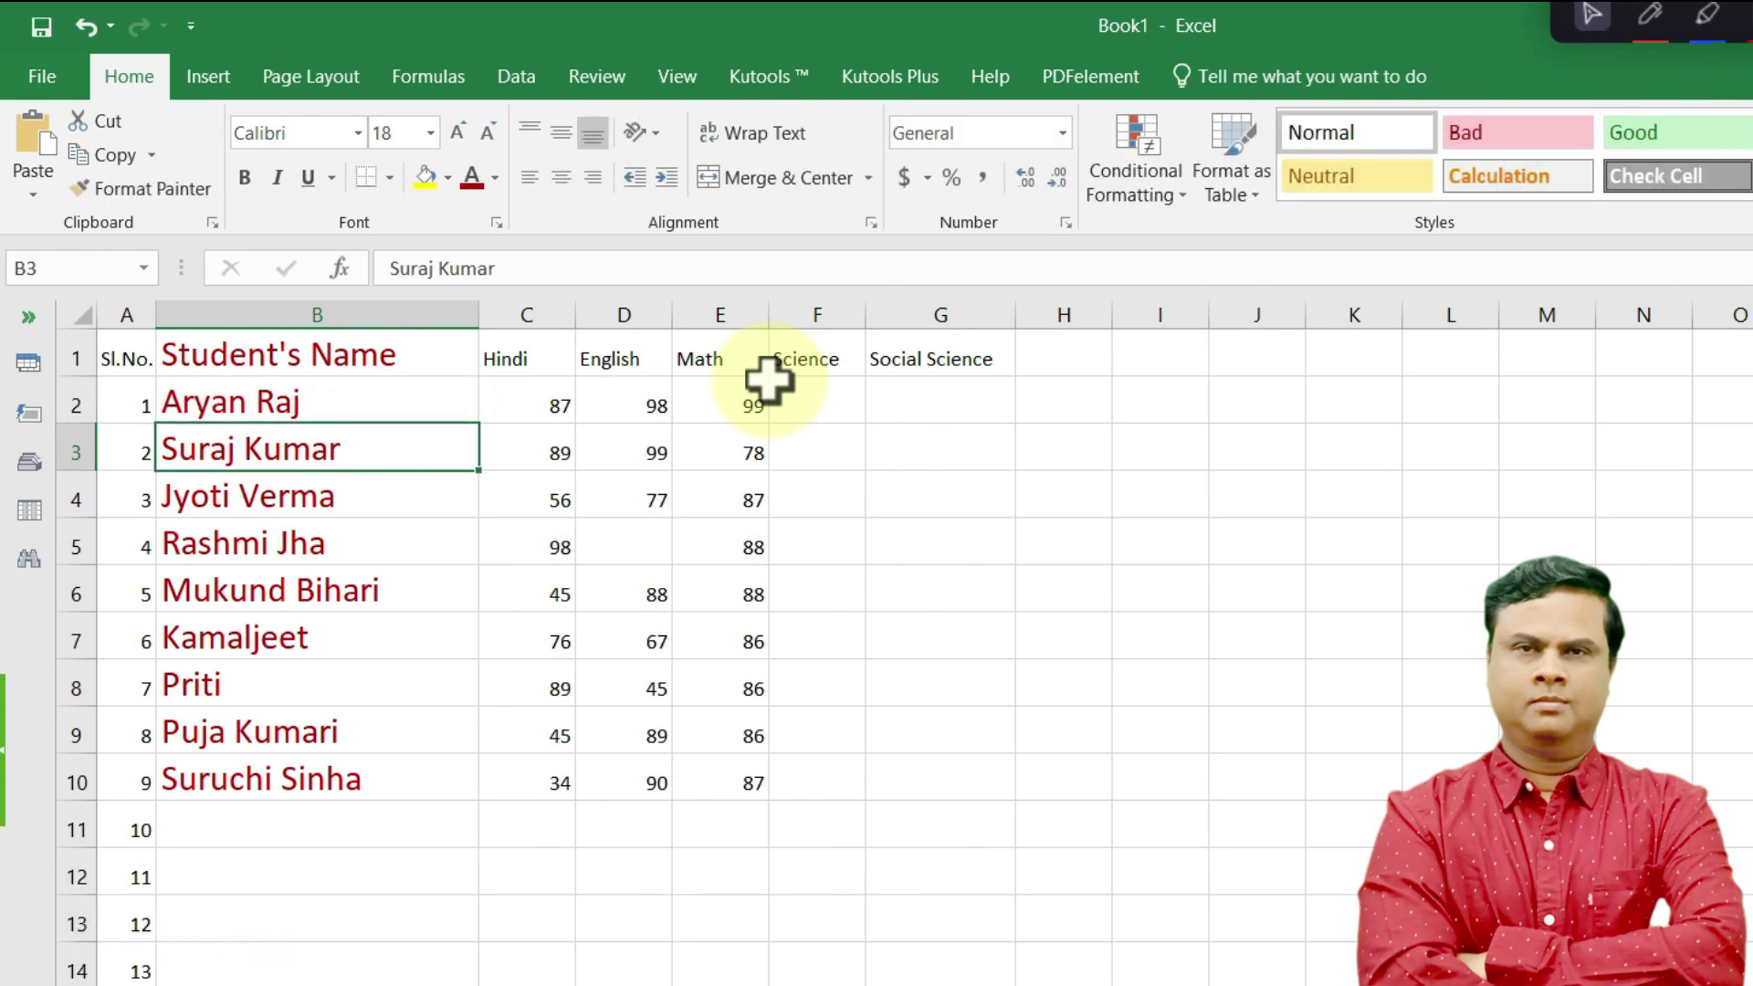
key("Right")
key("Right")
key("Right")
key("Right")
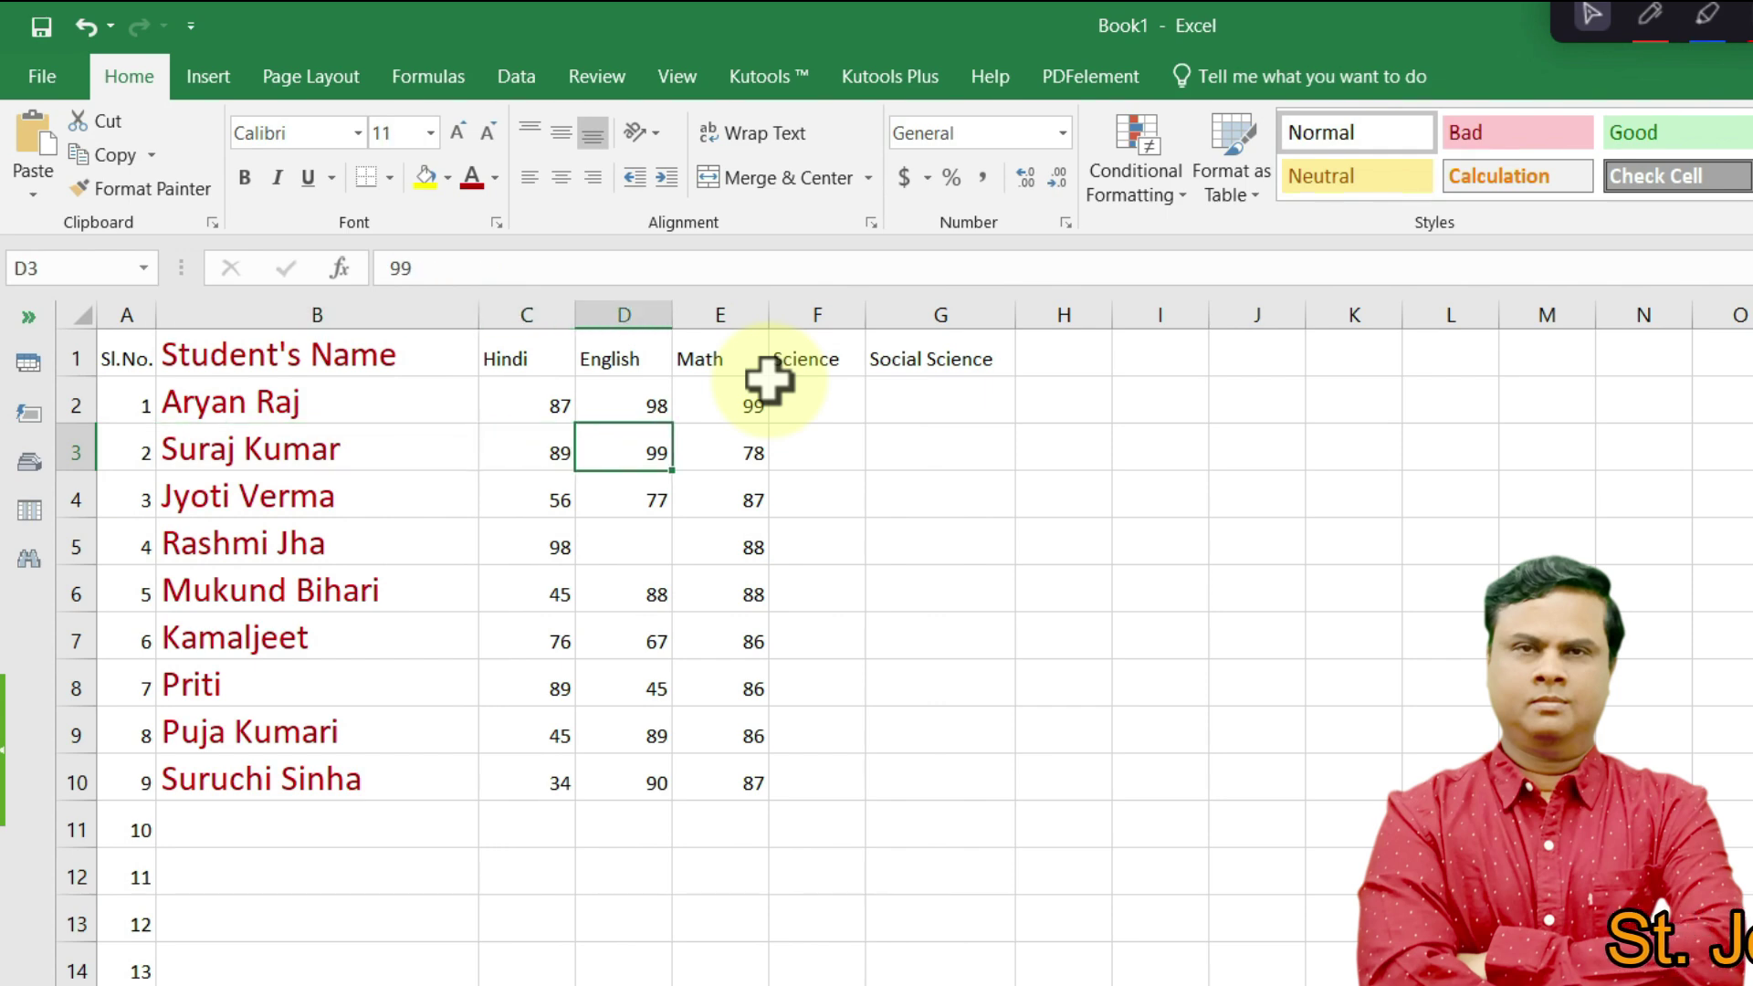
key("Up")
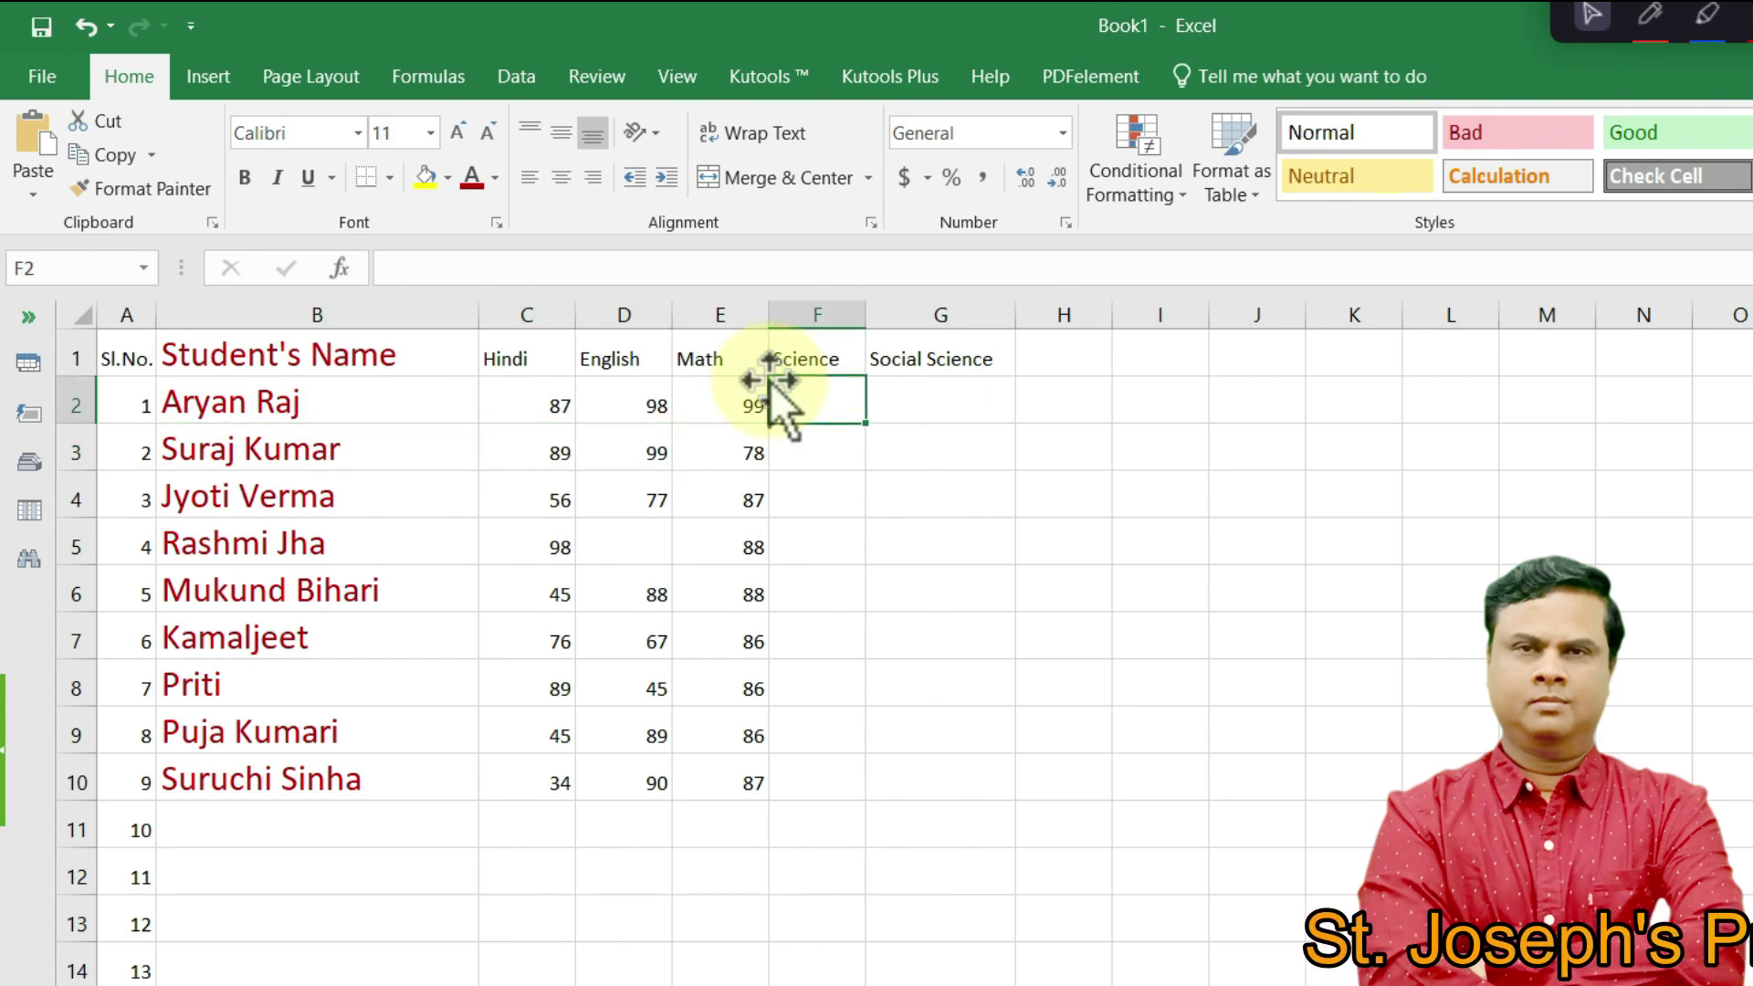
- Enter Science marks 67, 66, 78, 98, 90 in F2:F6
type("67")
key("Return")
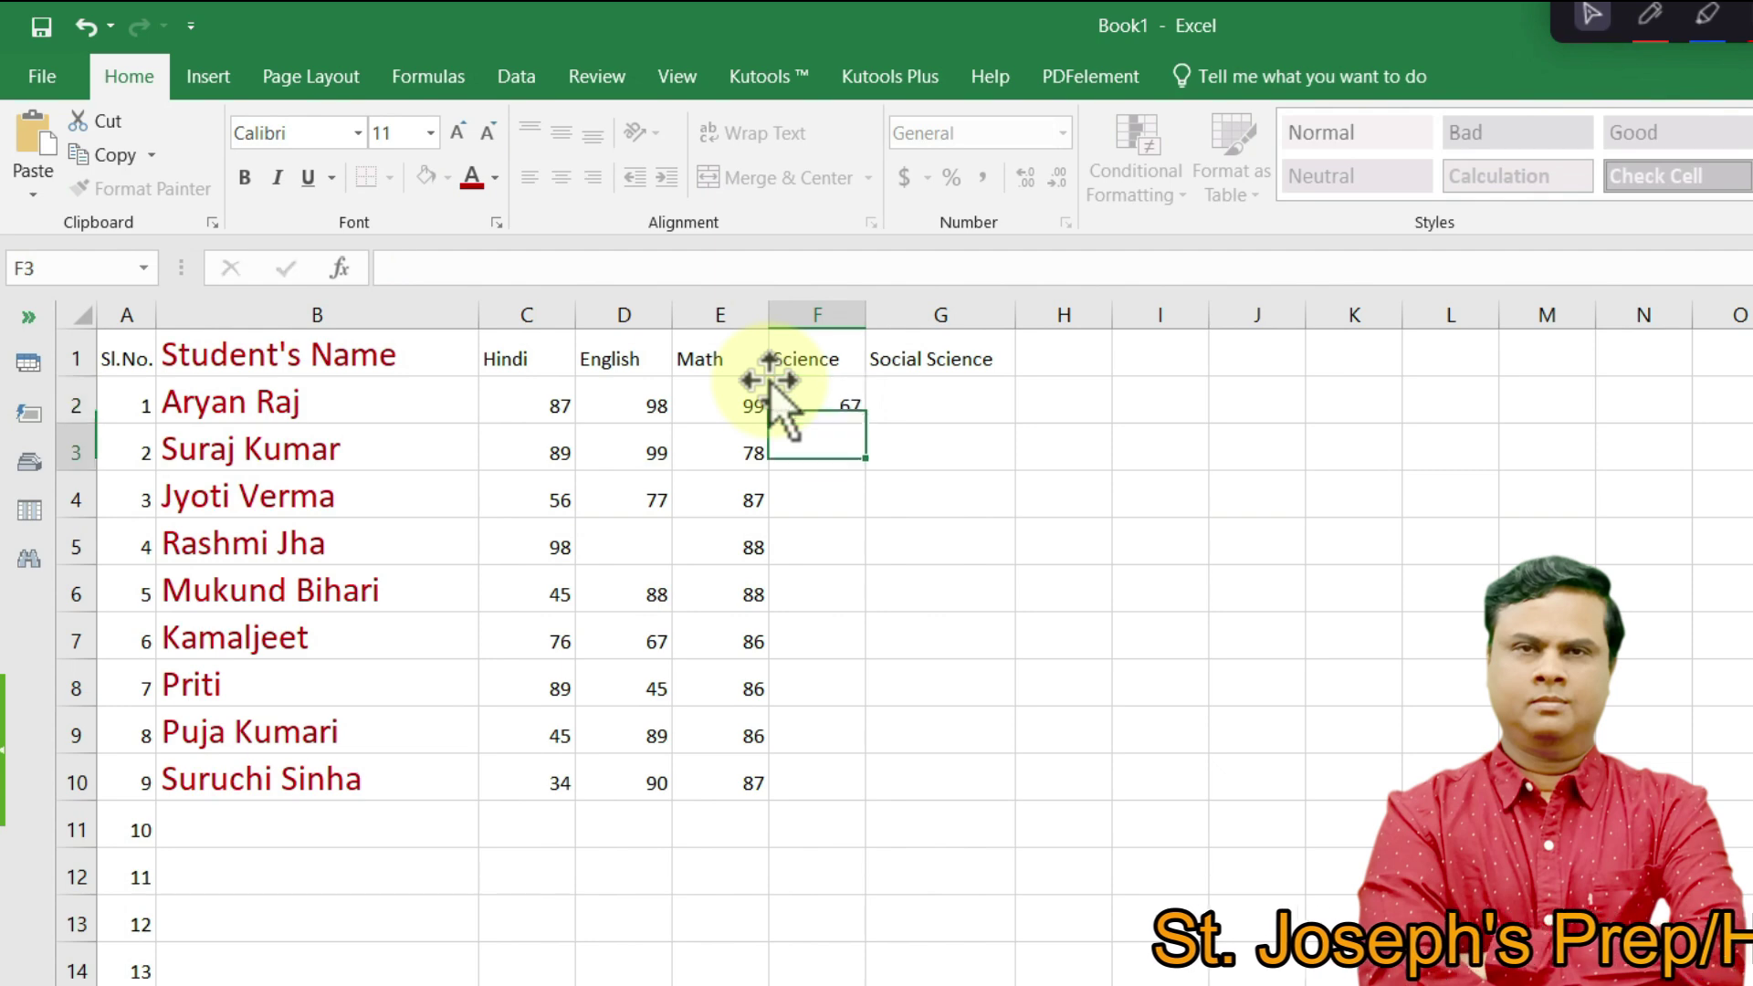
type("66")
key("Return")
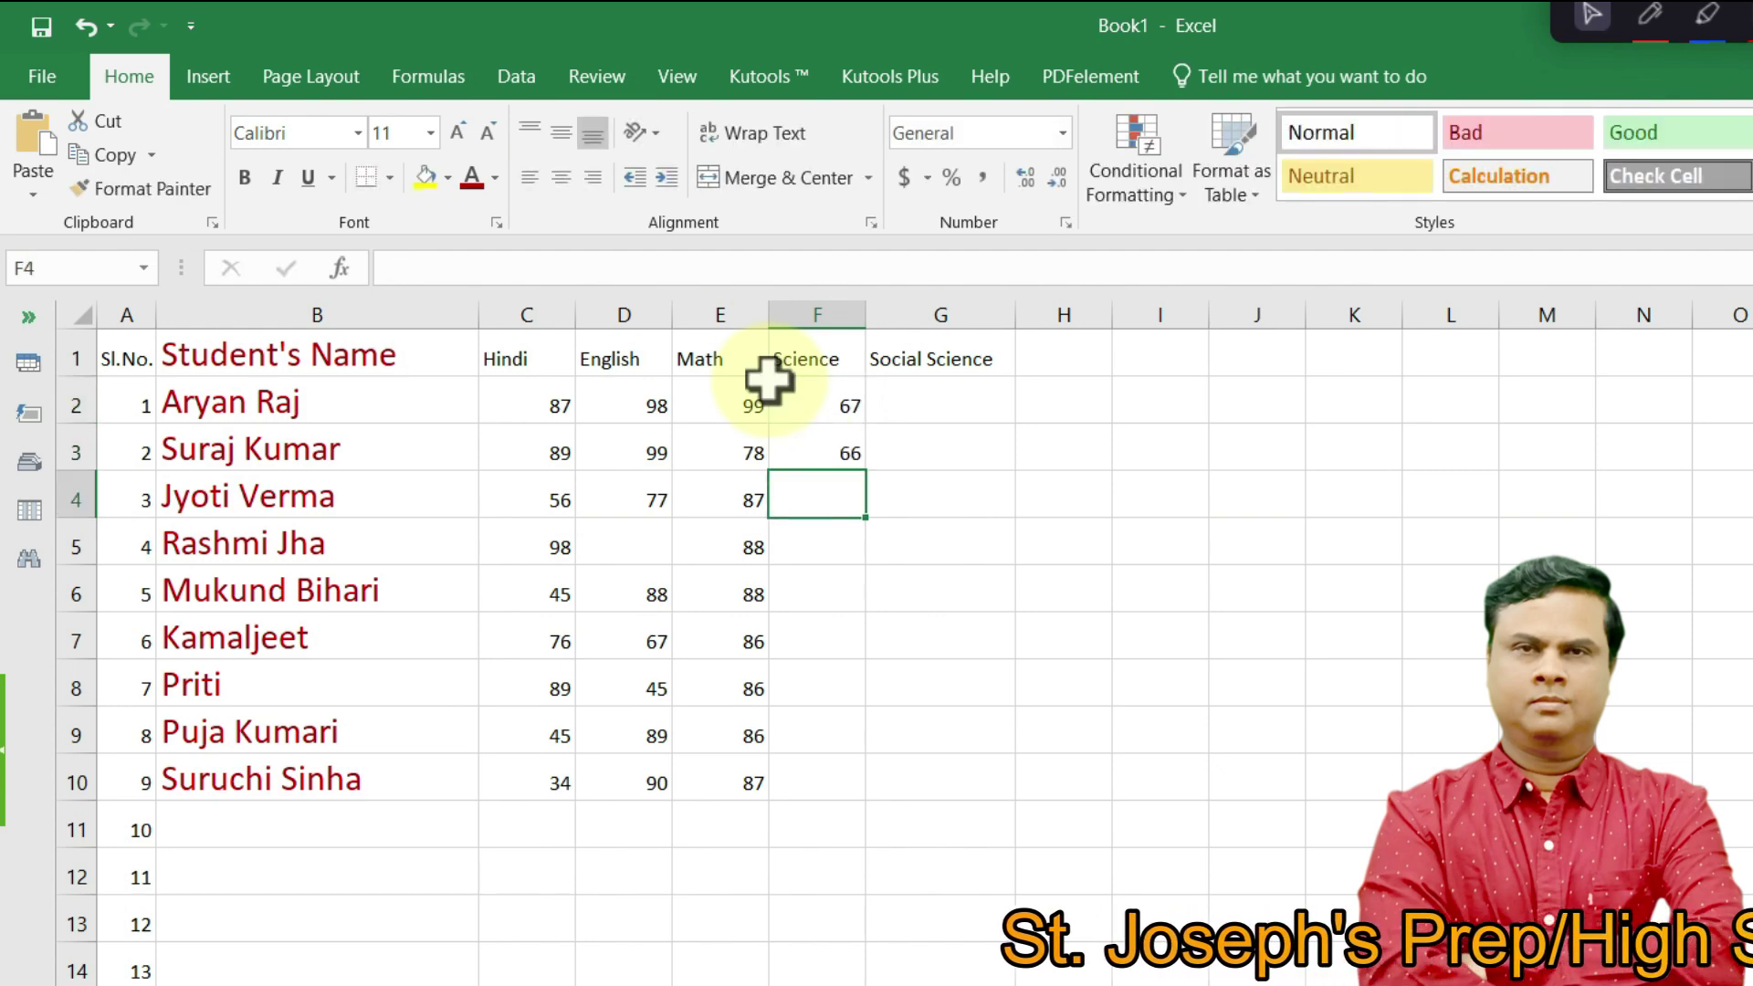
type("78")
key("Return")
type("9")
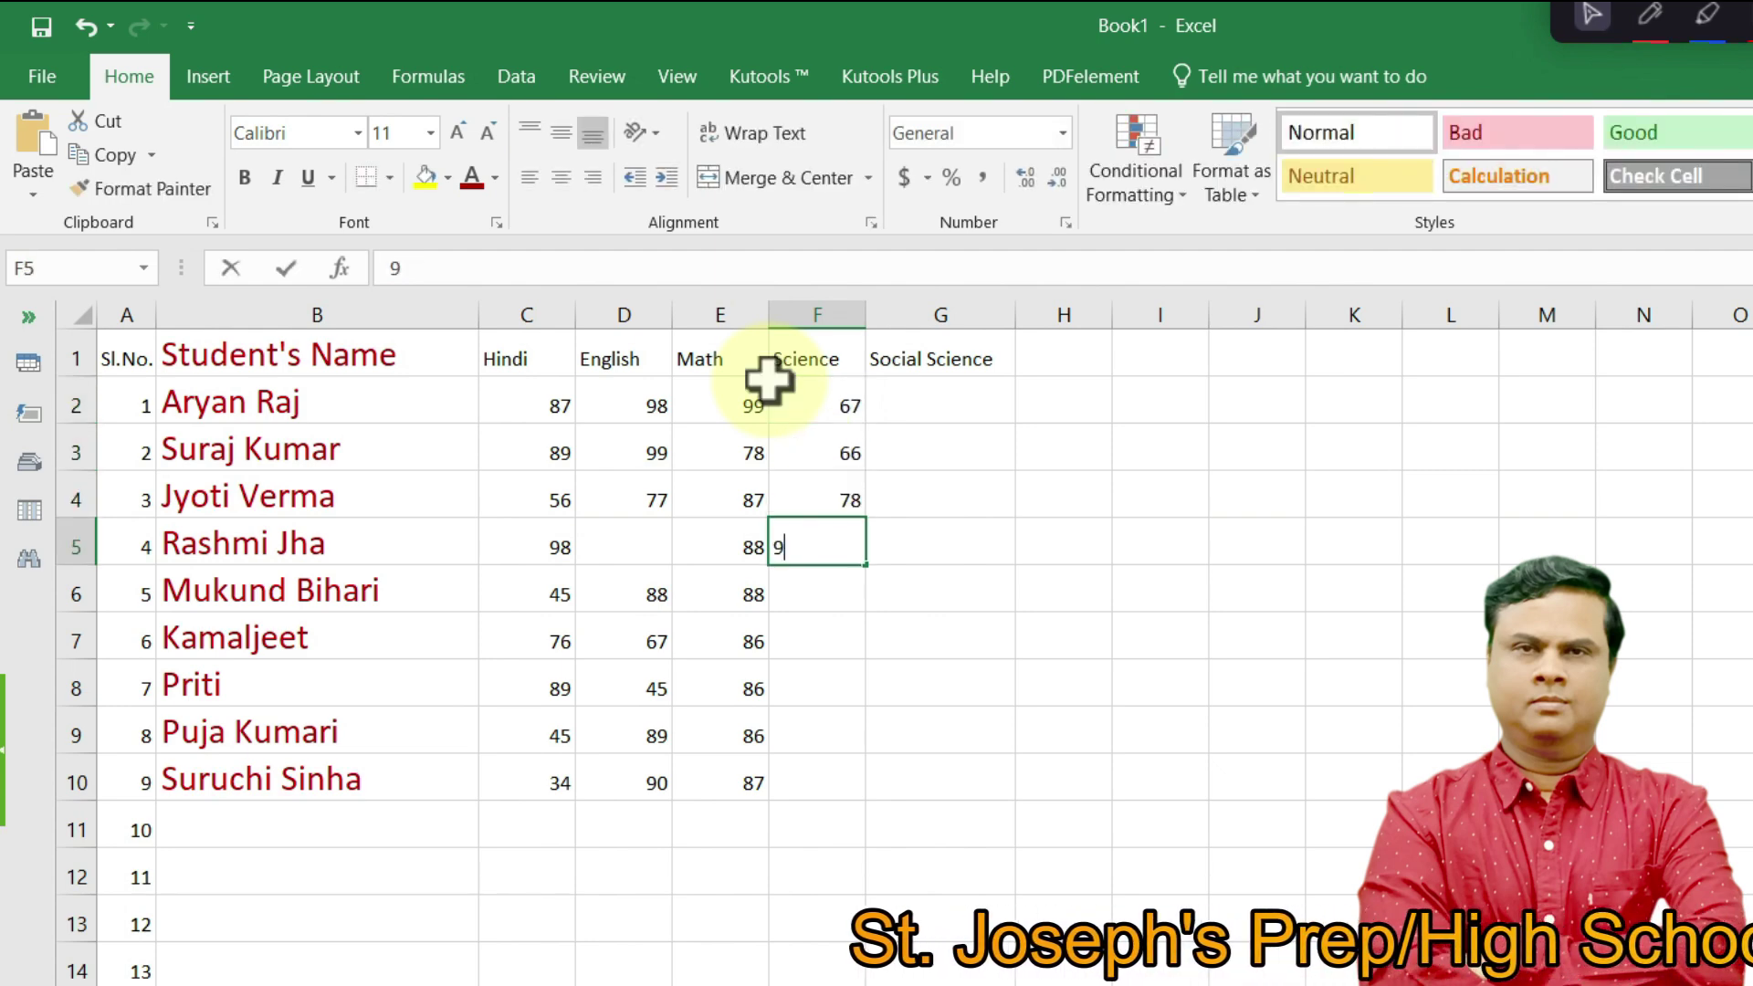
type("8")
key("Return")
type("90")
key("Return")
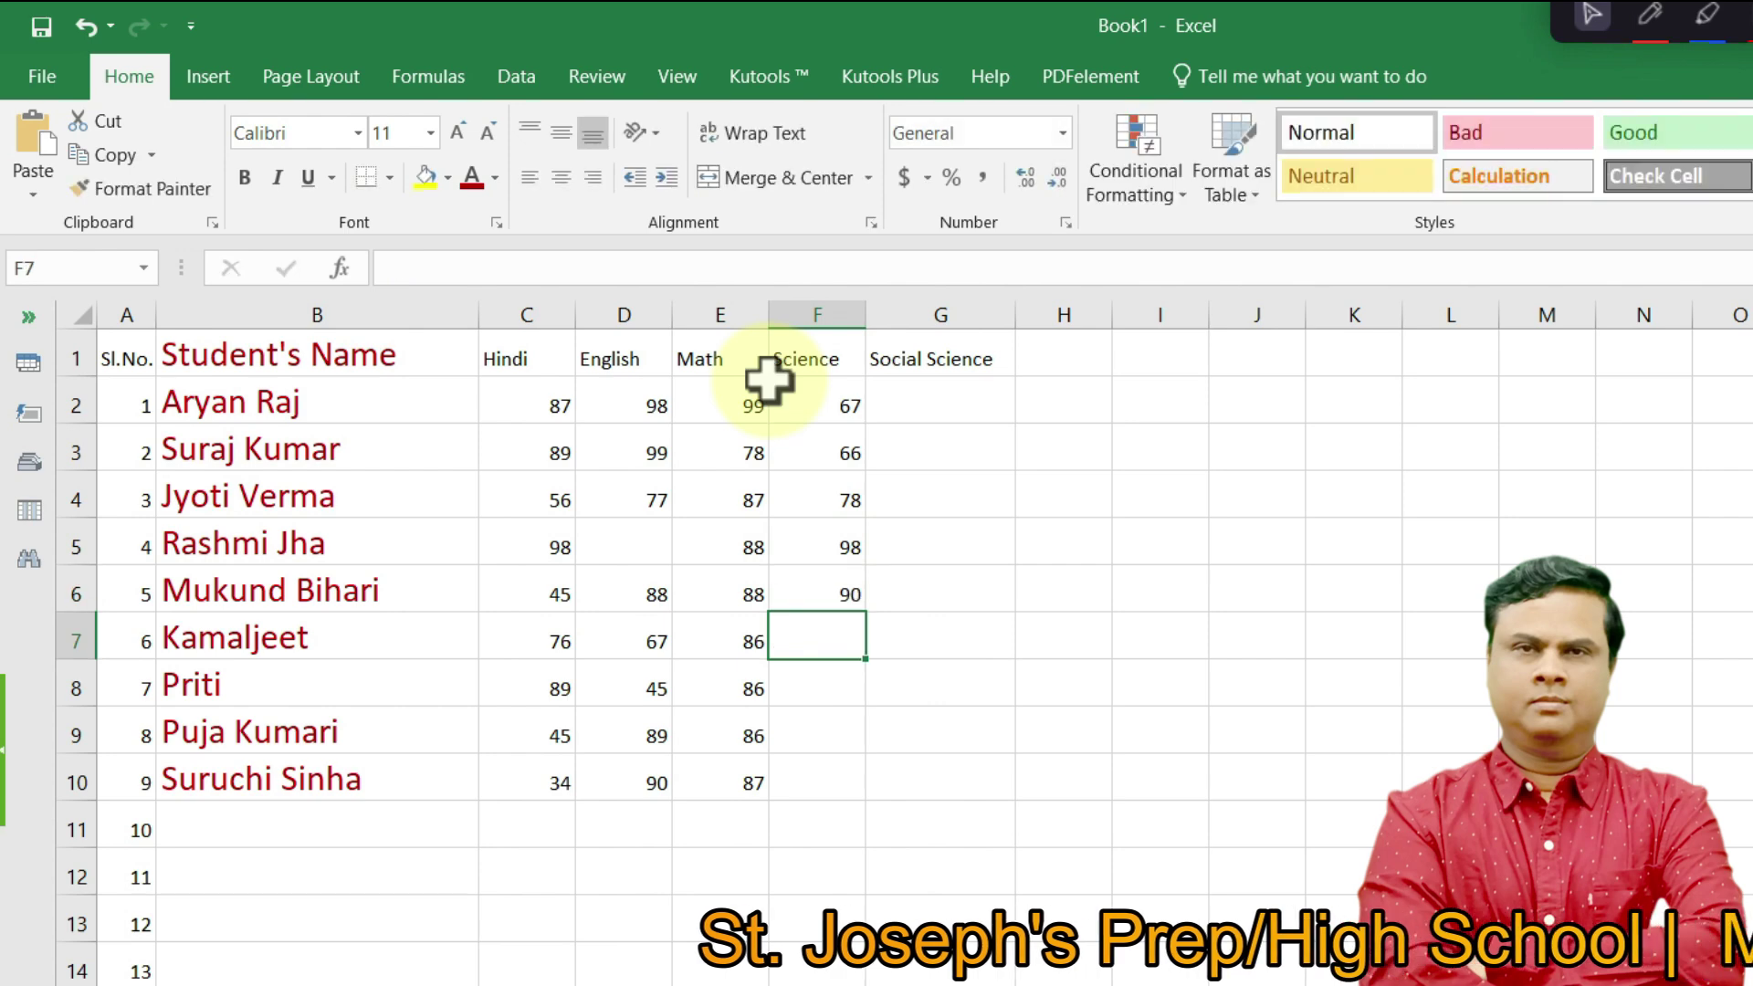
- Enter the remaining Science marks 91, 96, 95, 94 and cancel the stray entry below the table
type("91")
key("Return")
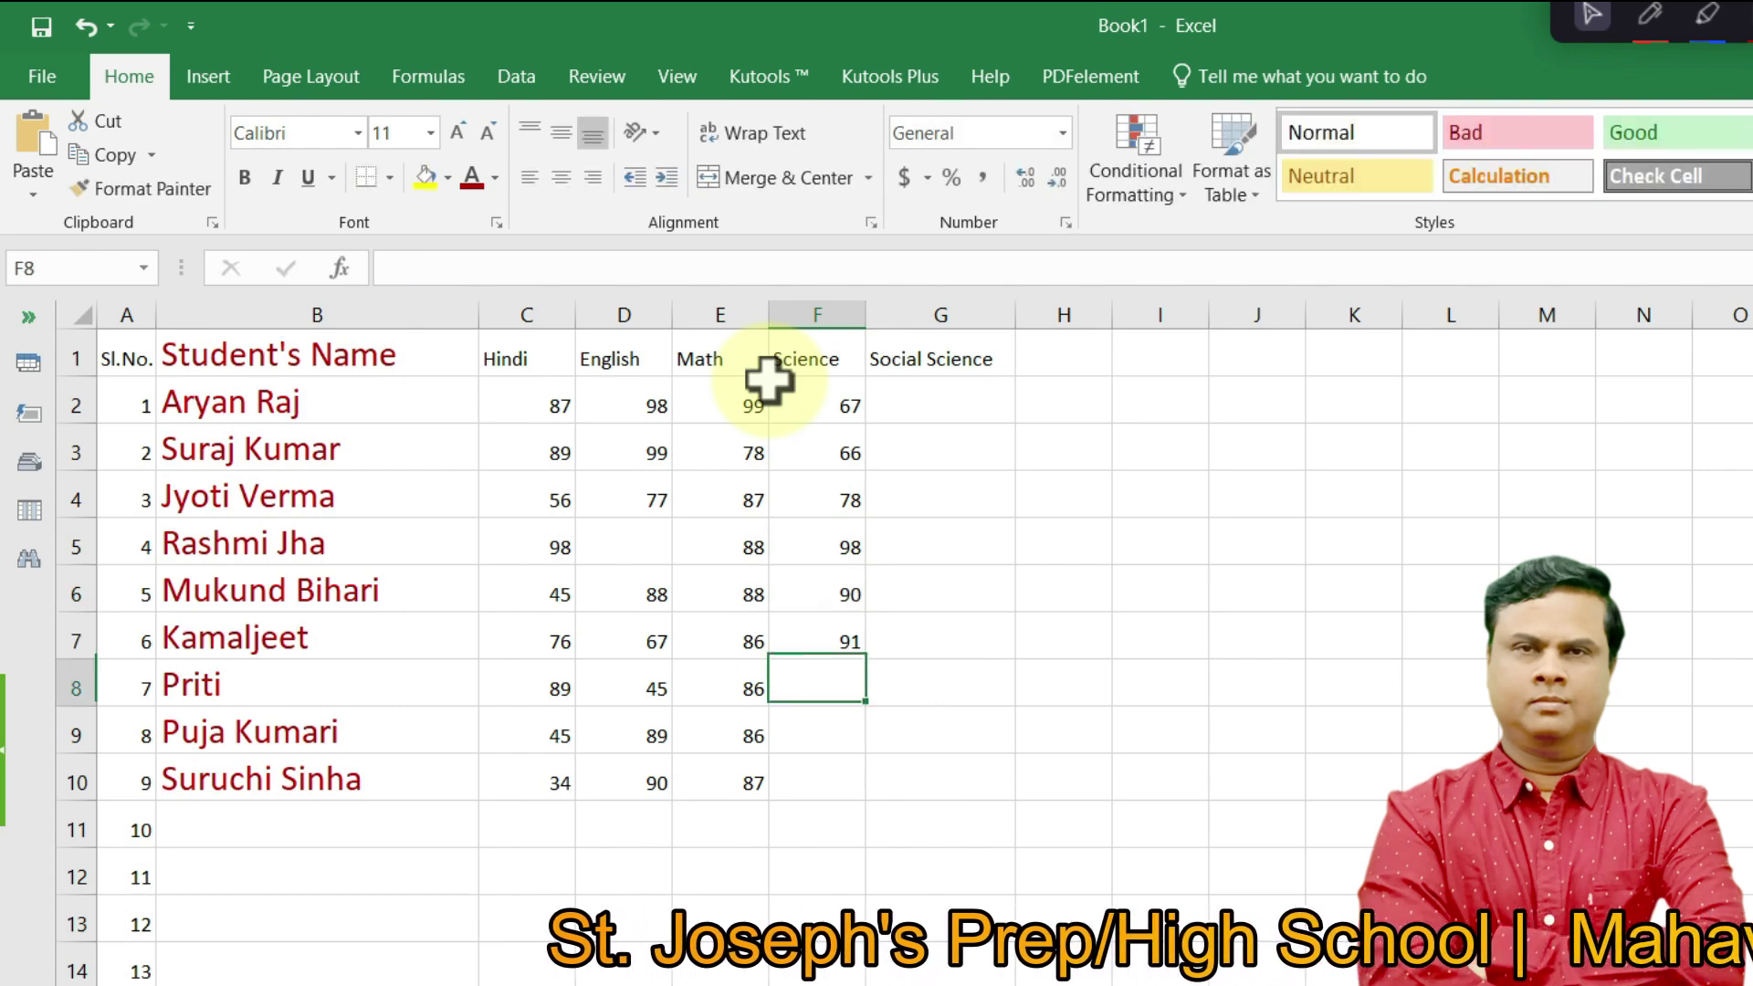
type("96")
key("Return")
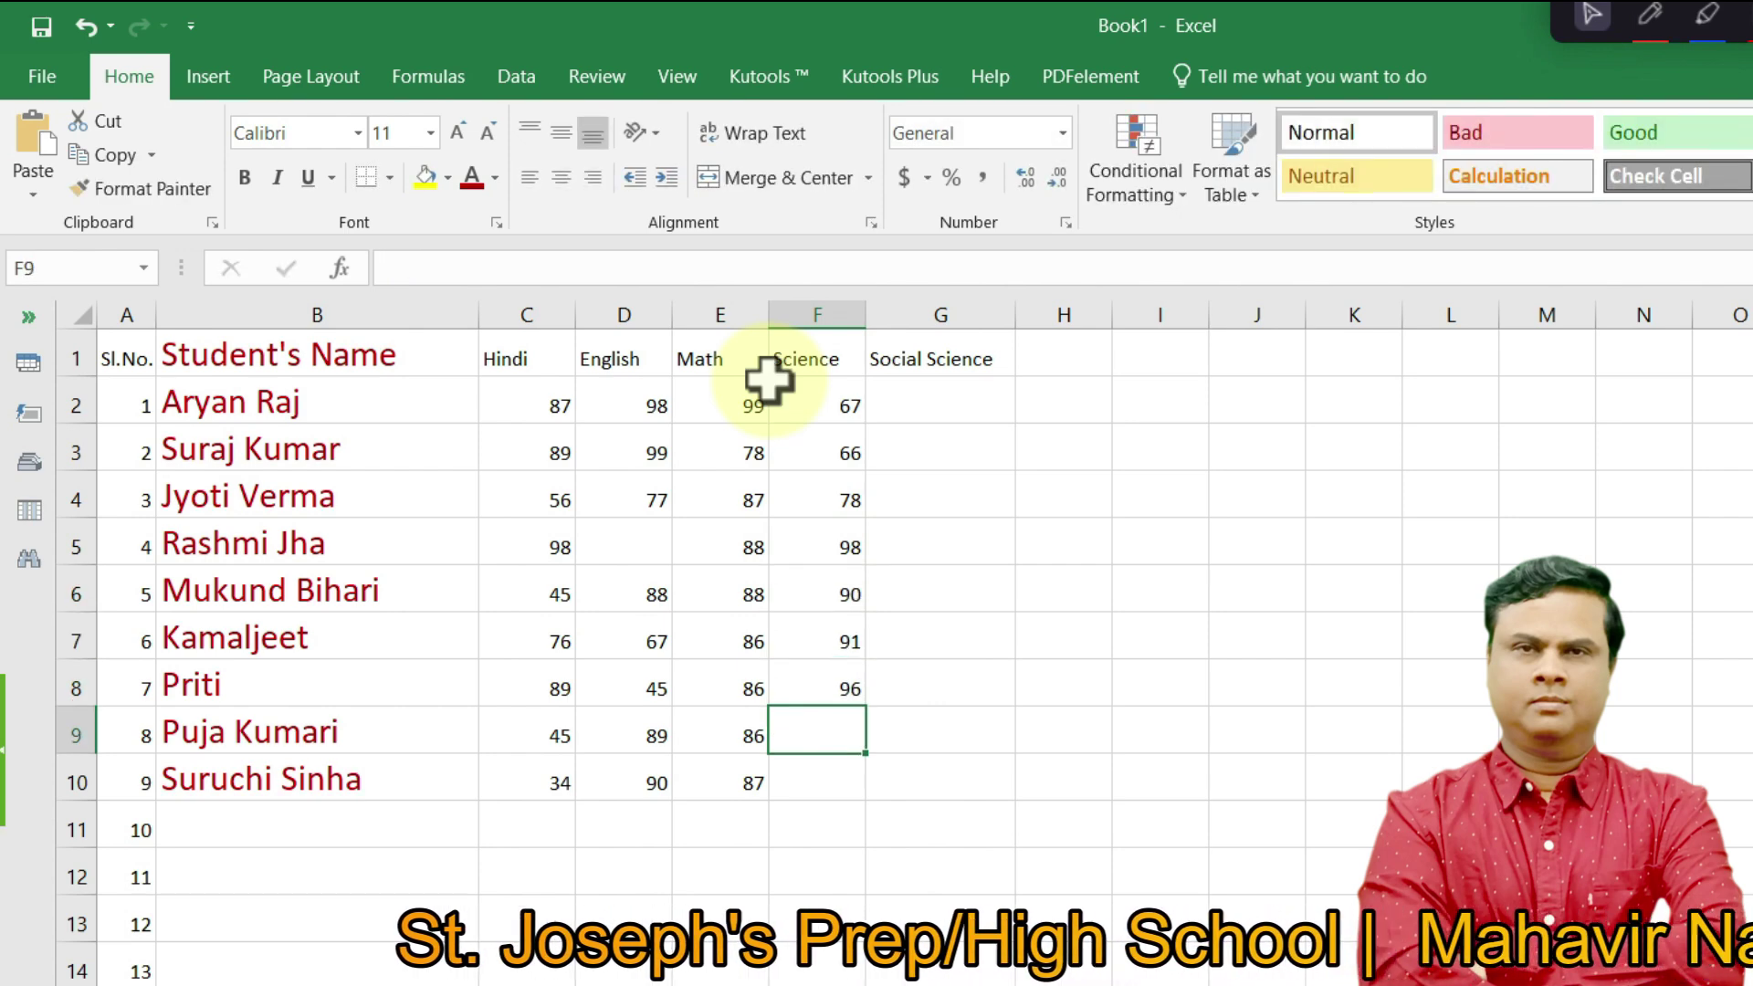
type("95")
key("Return")
type("9")
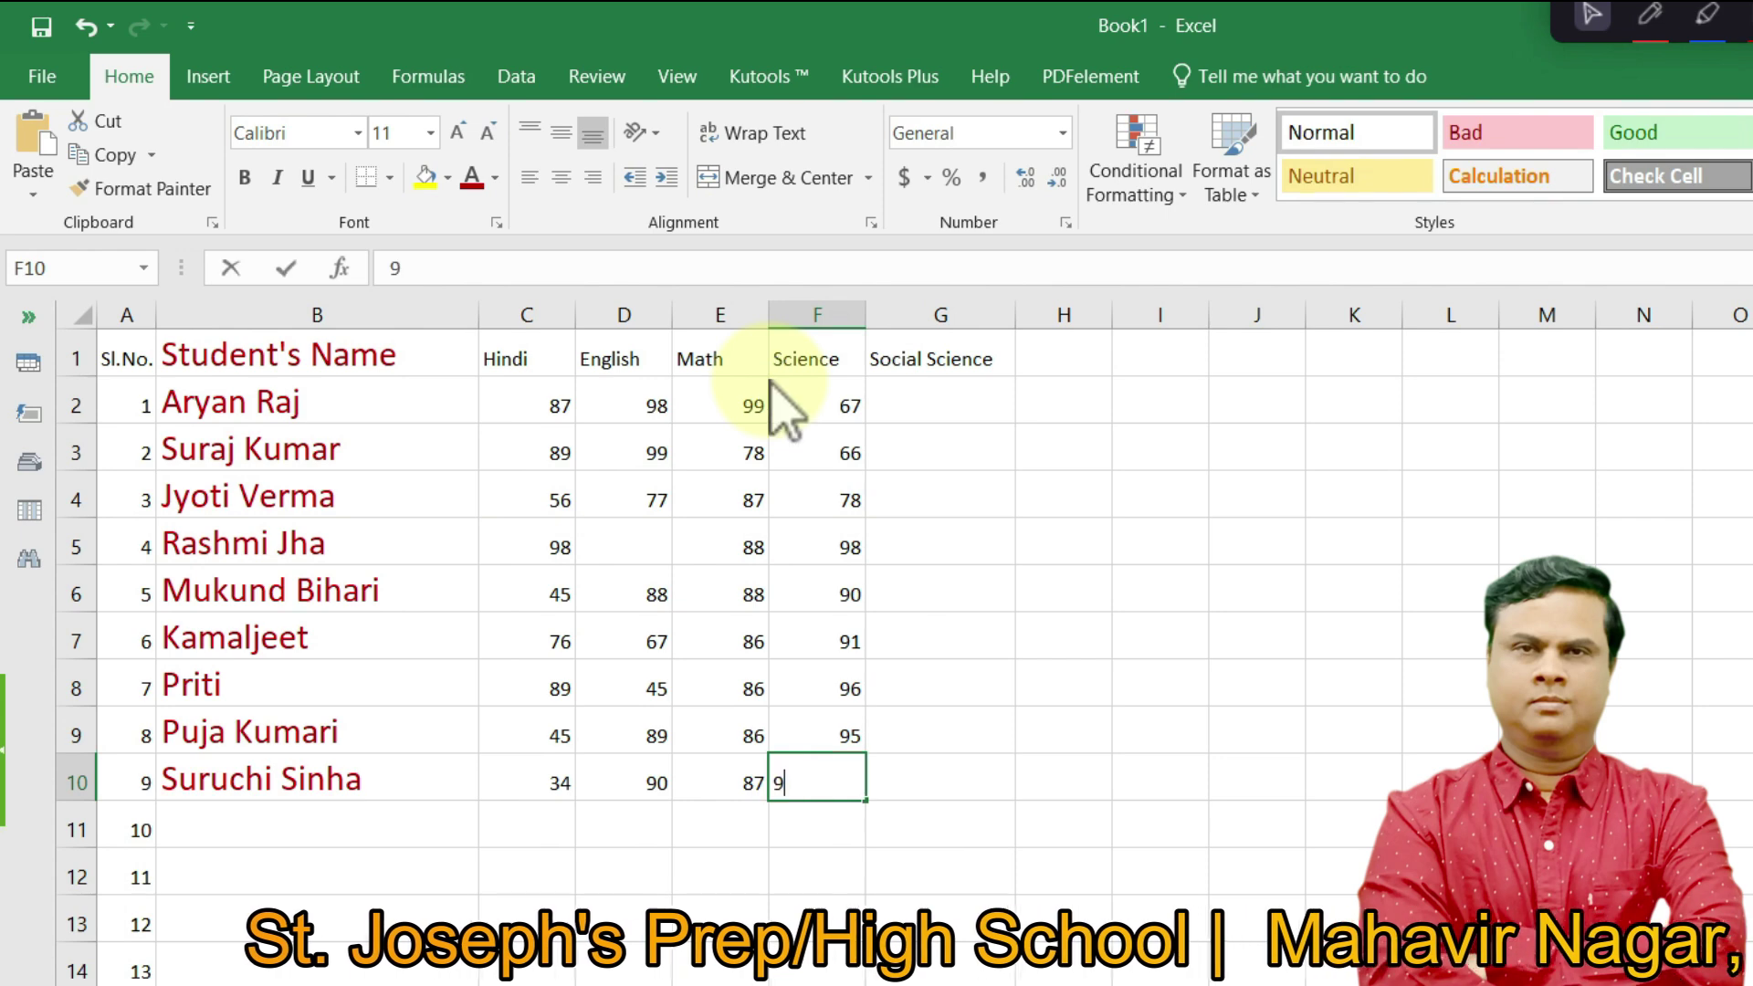
type("4")
key("Return")
type("96")
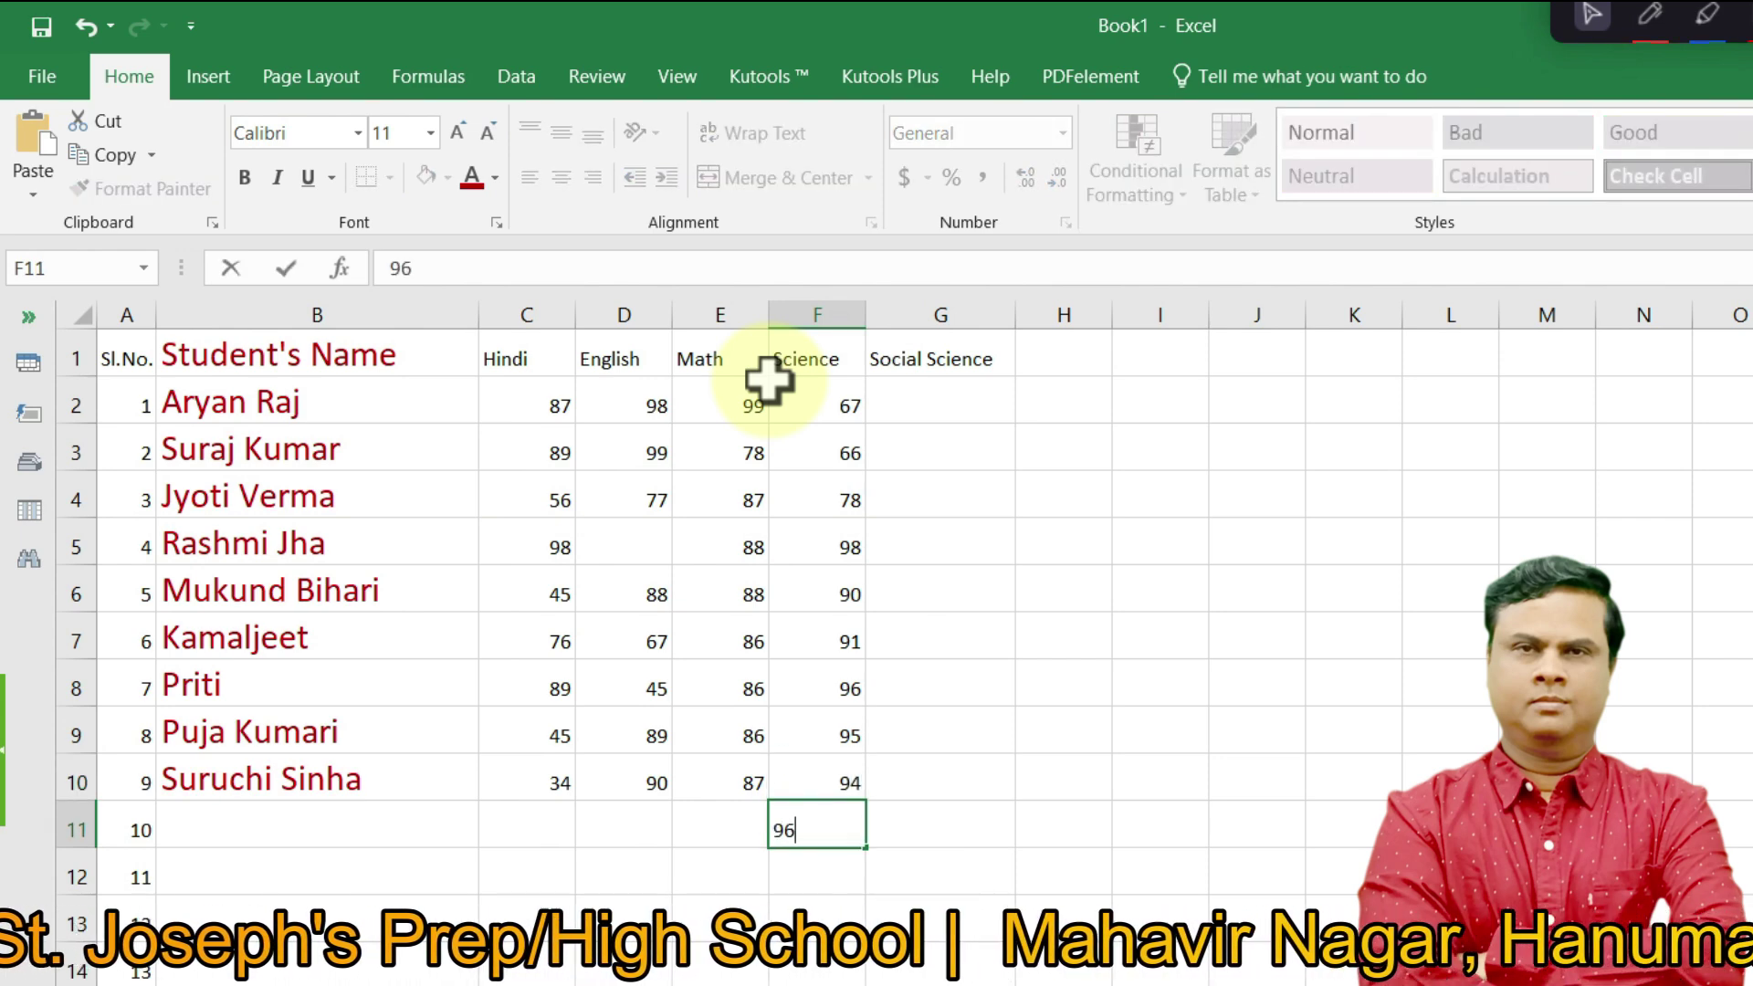
key("Escape")
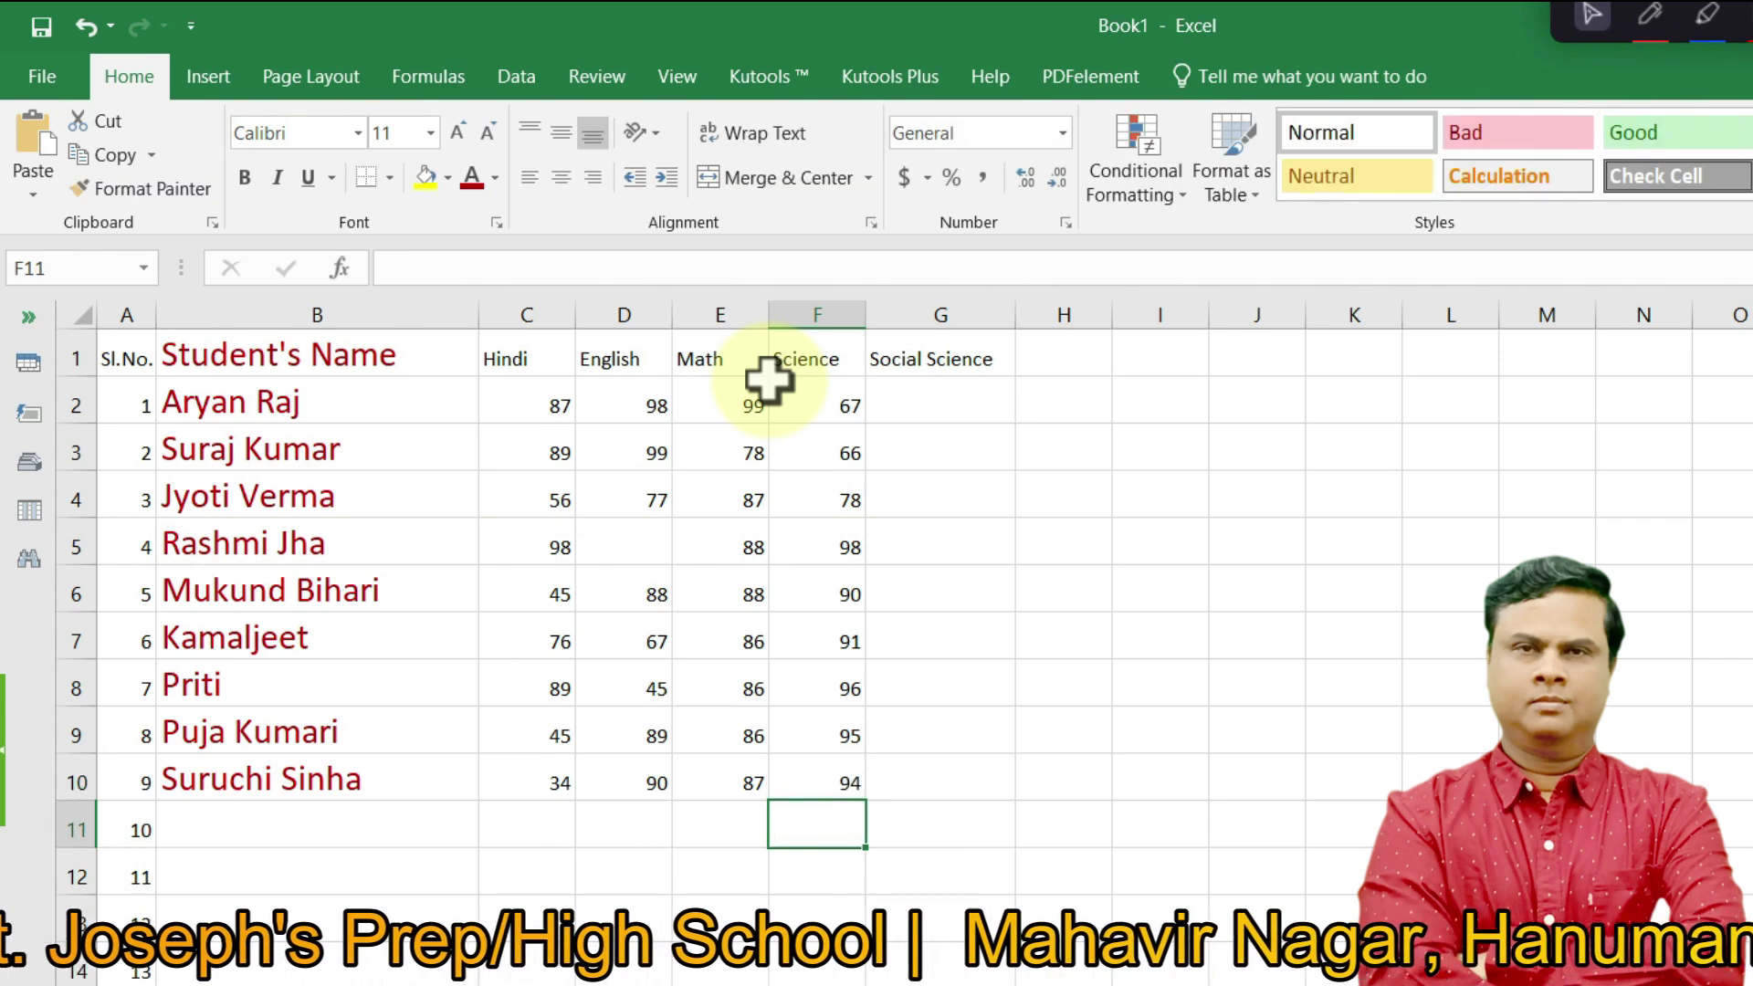
key("Right")
key("ctrl+Up")
key("Down")
key("Left")
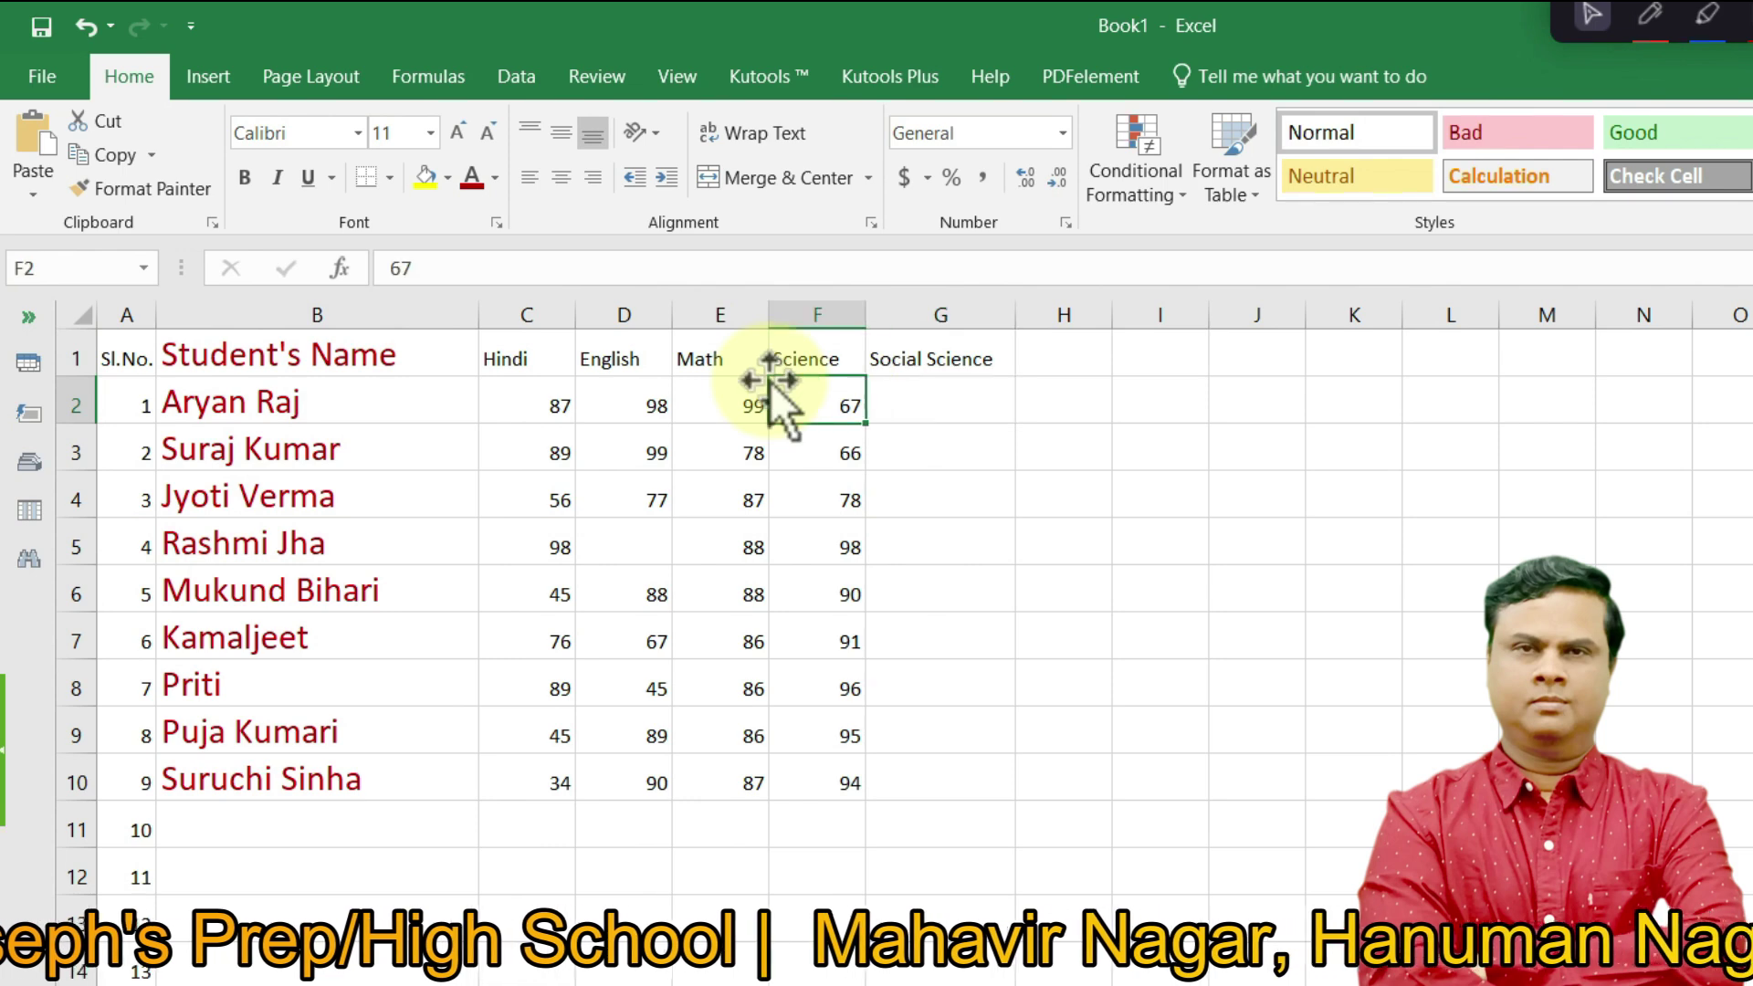
key("Right")
- Enter Social Science marks 23, 34, 45, 54 in G2:G5
type("23")
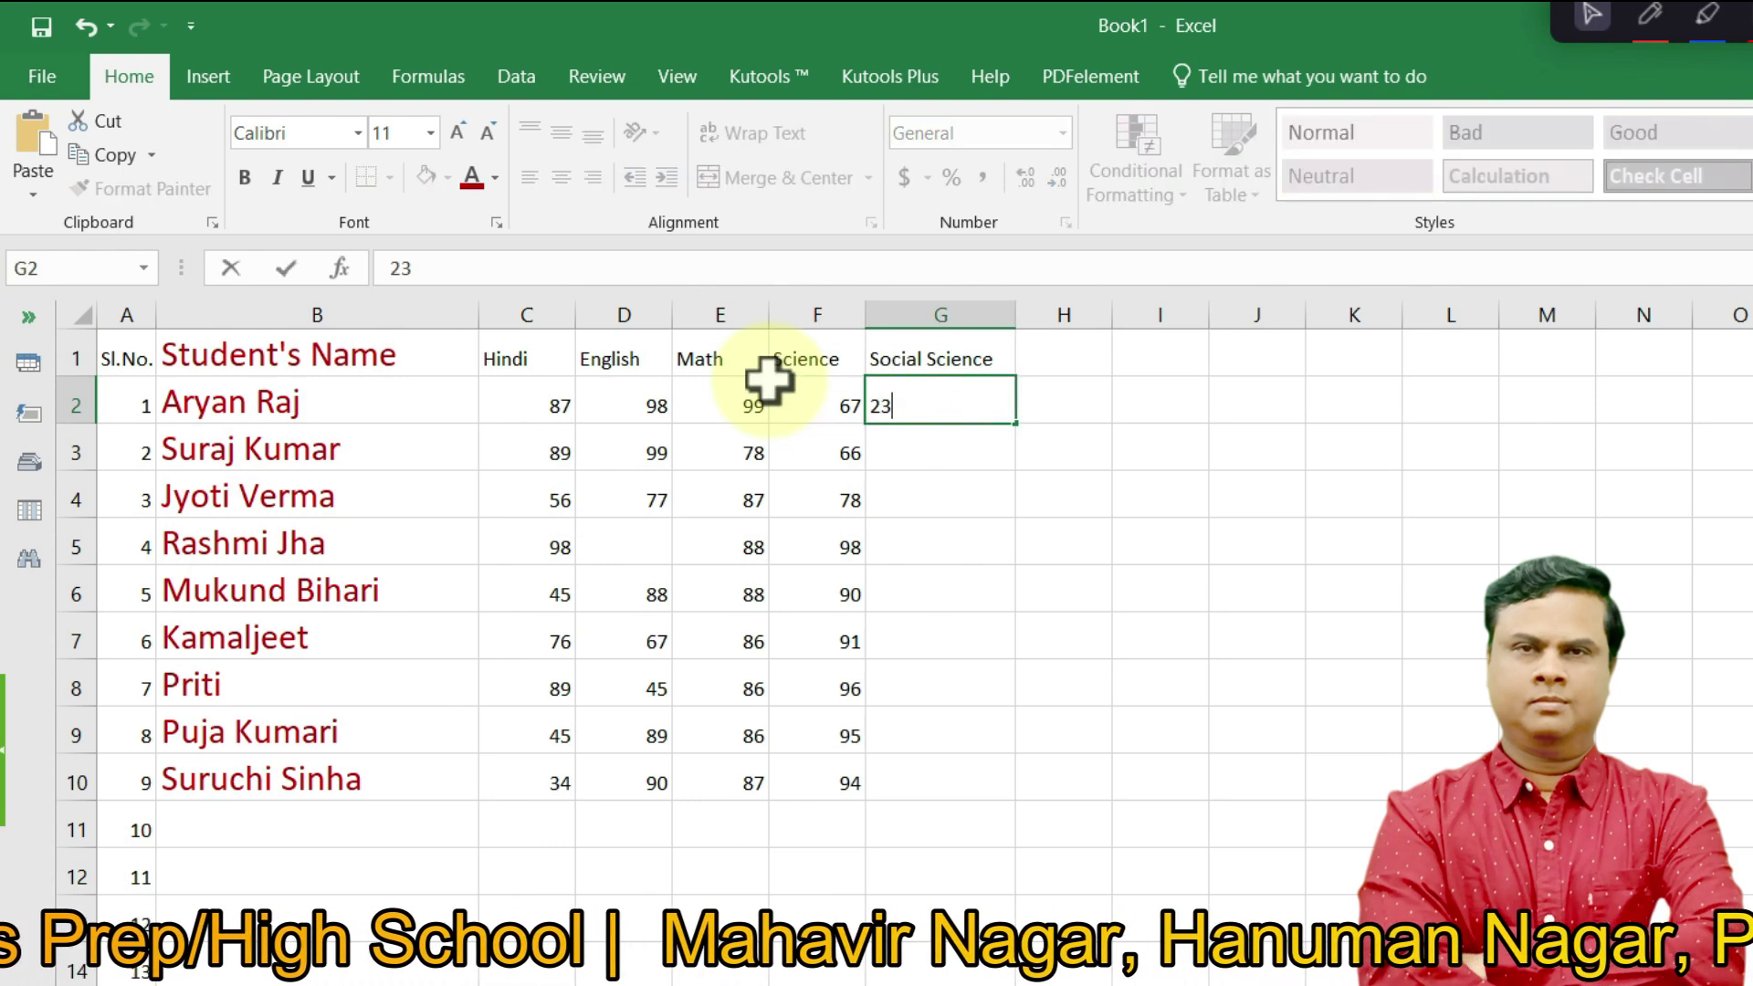
key("Tab")
key("Return")
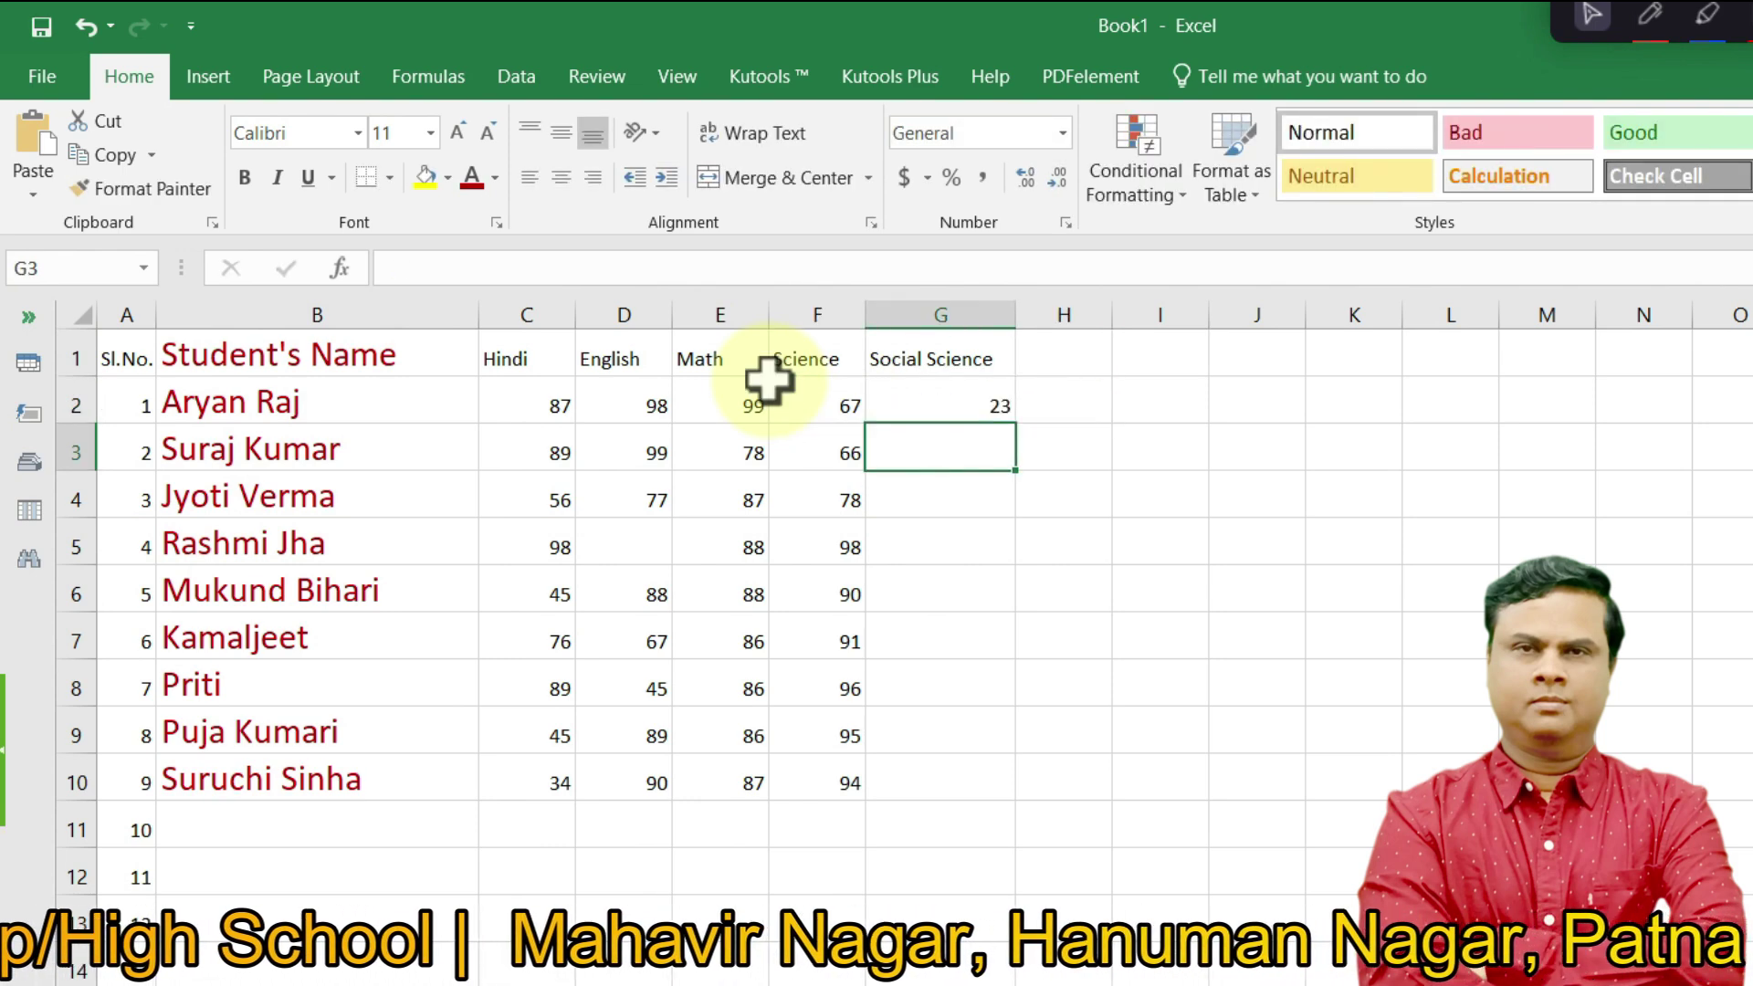
type("34")
key("Return")
type("45")
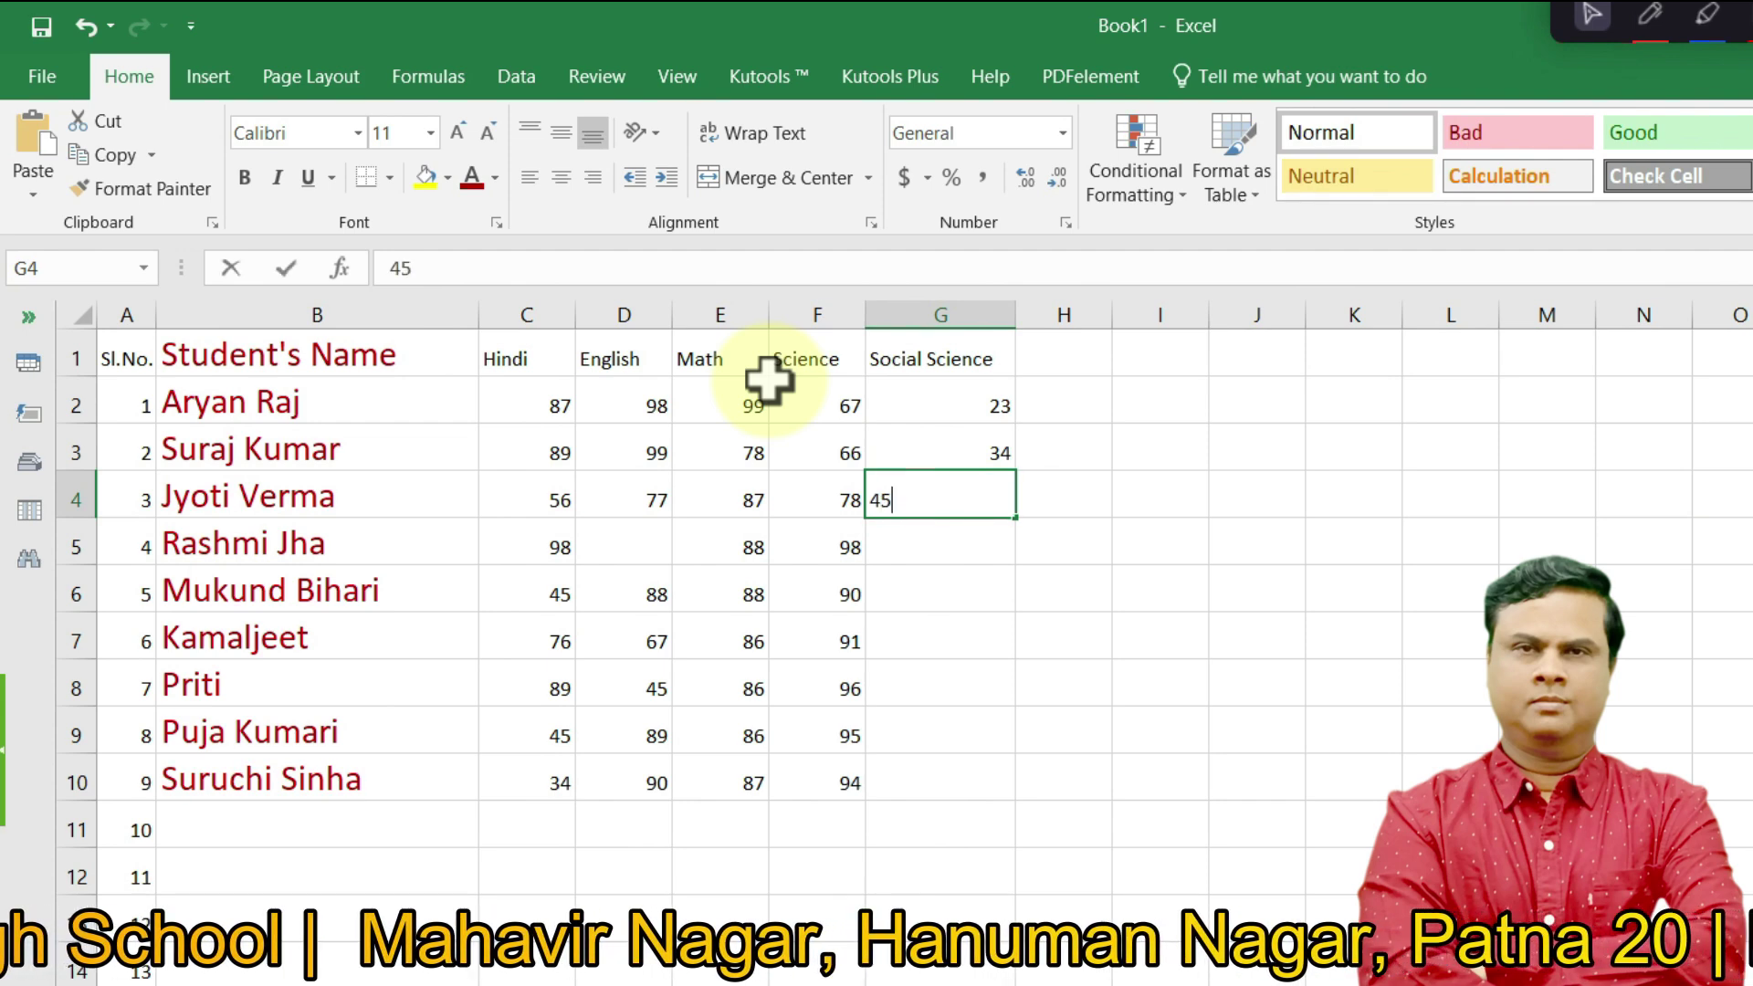
key("Return")
type("54")
key("Return")
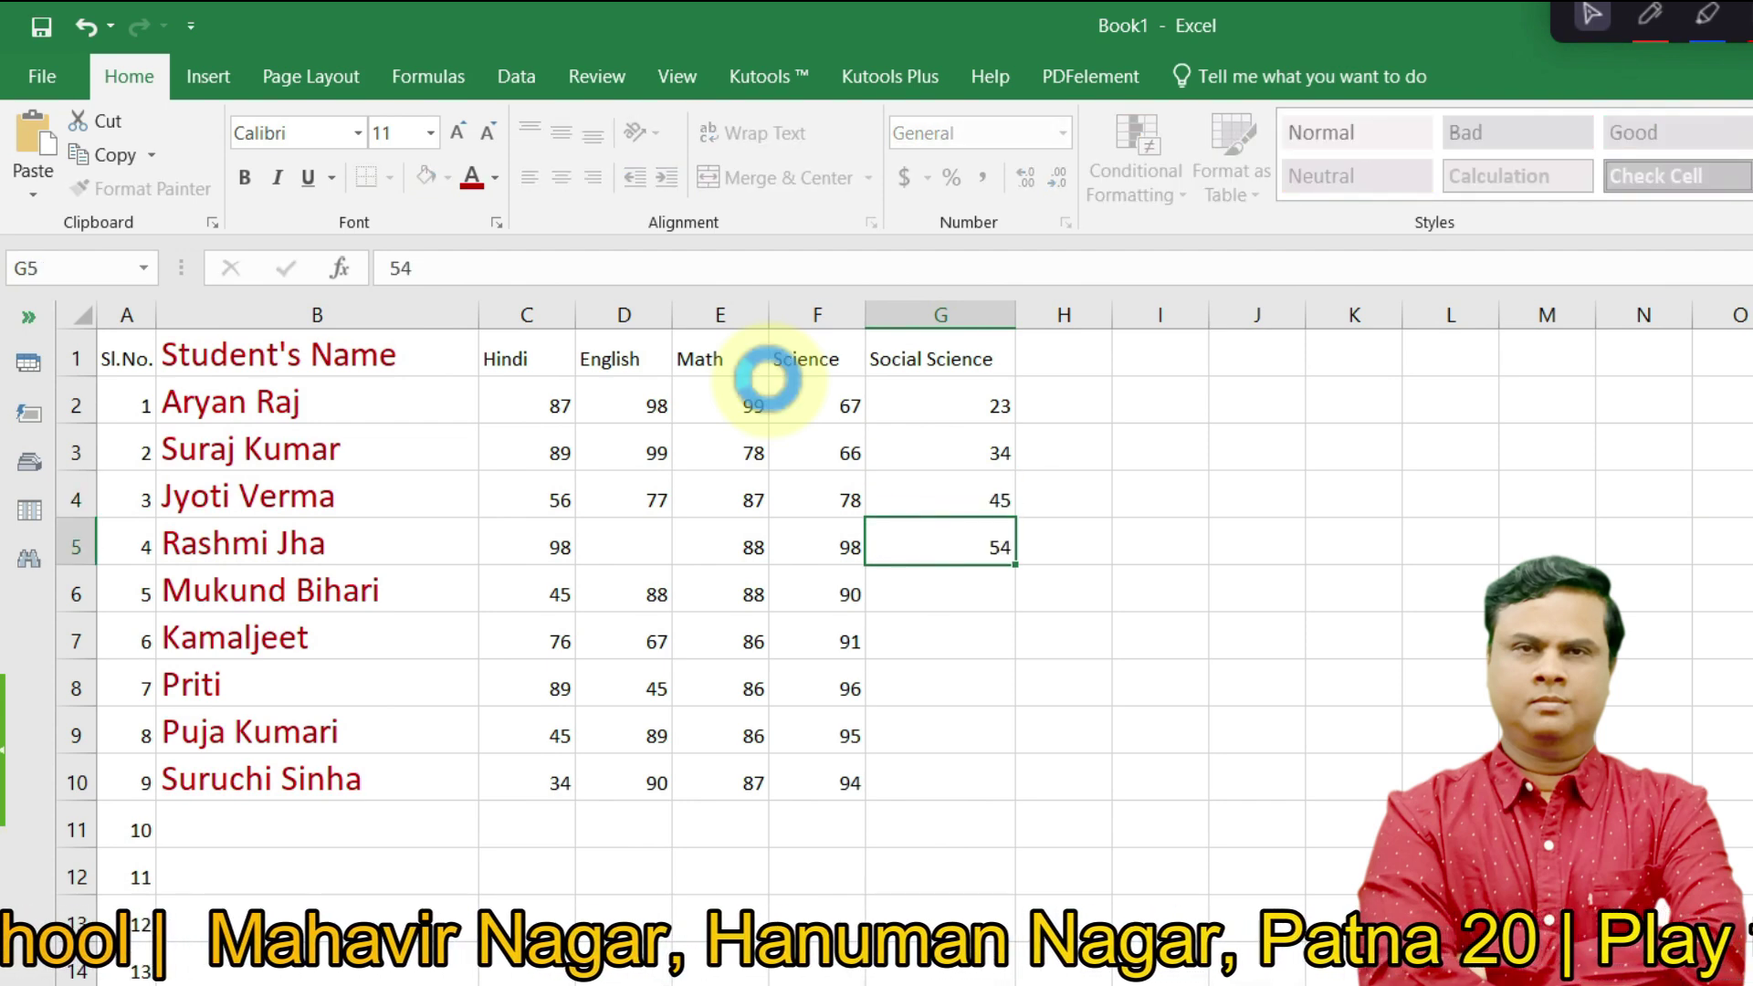
- Correct G6 to 98 and enter the last Social Science marks 67, 56, 56, 87
type("\\56")
key("Return")
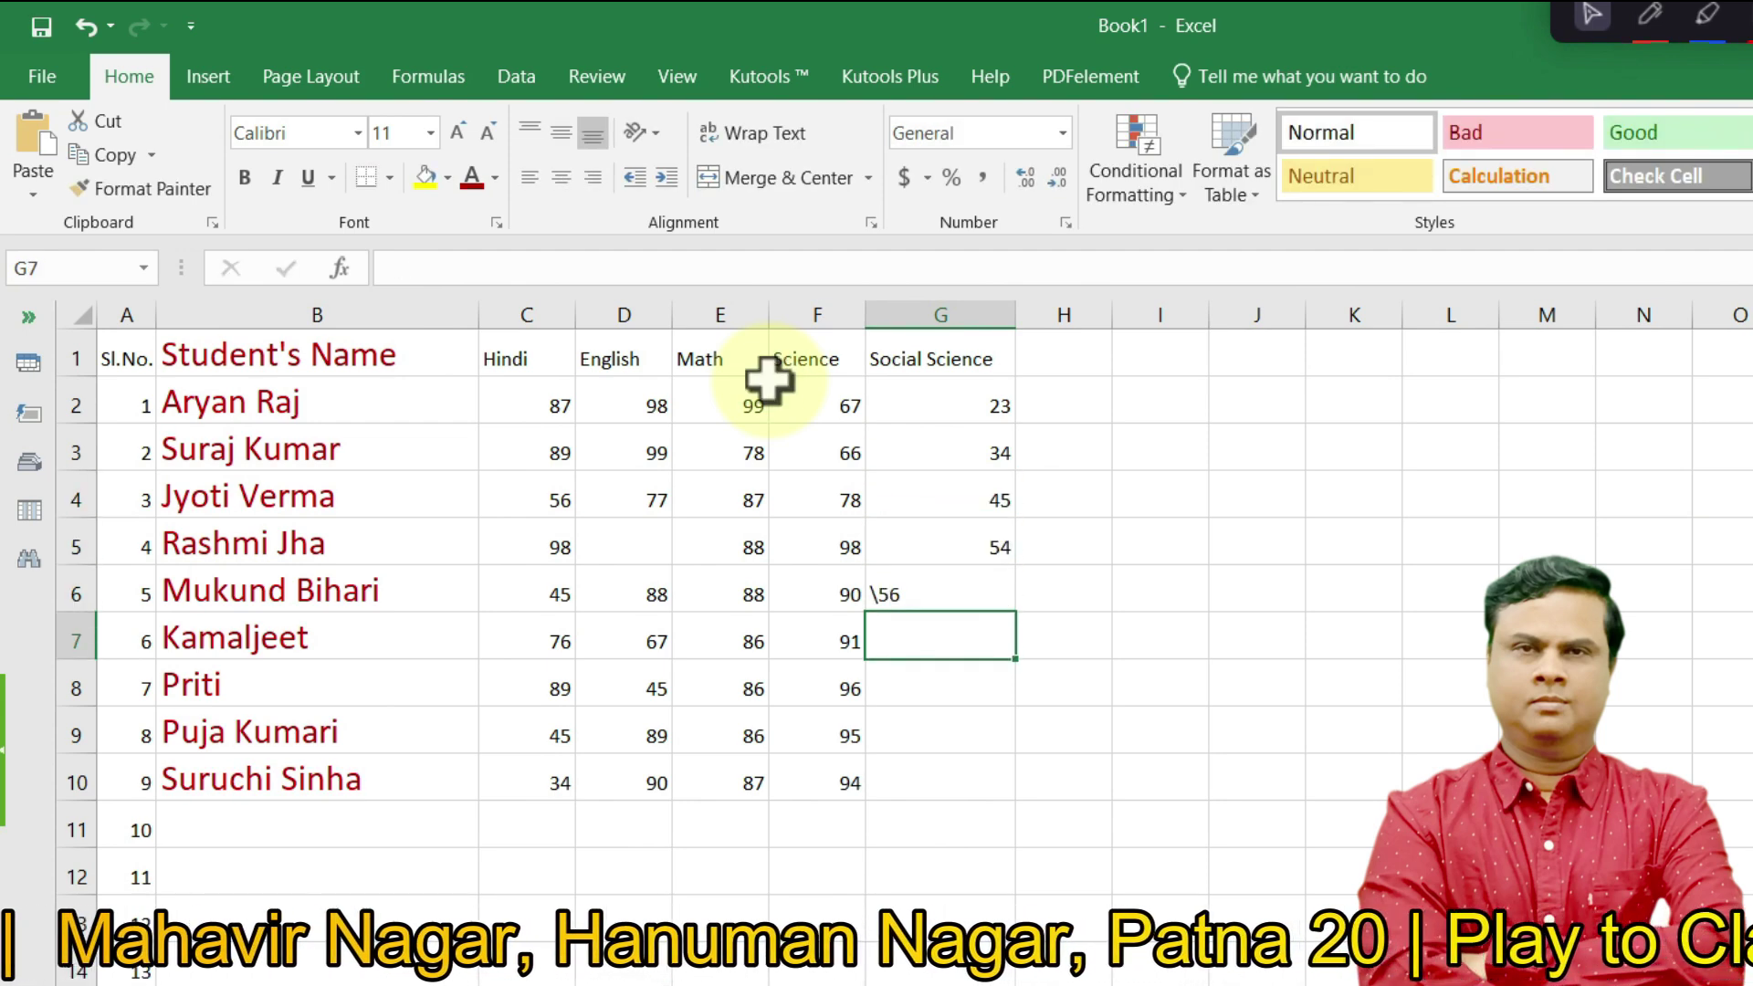
key("Up")
type("98")
key("Return")
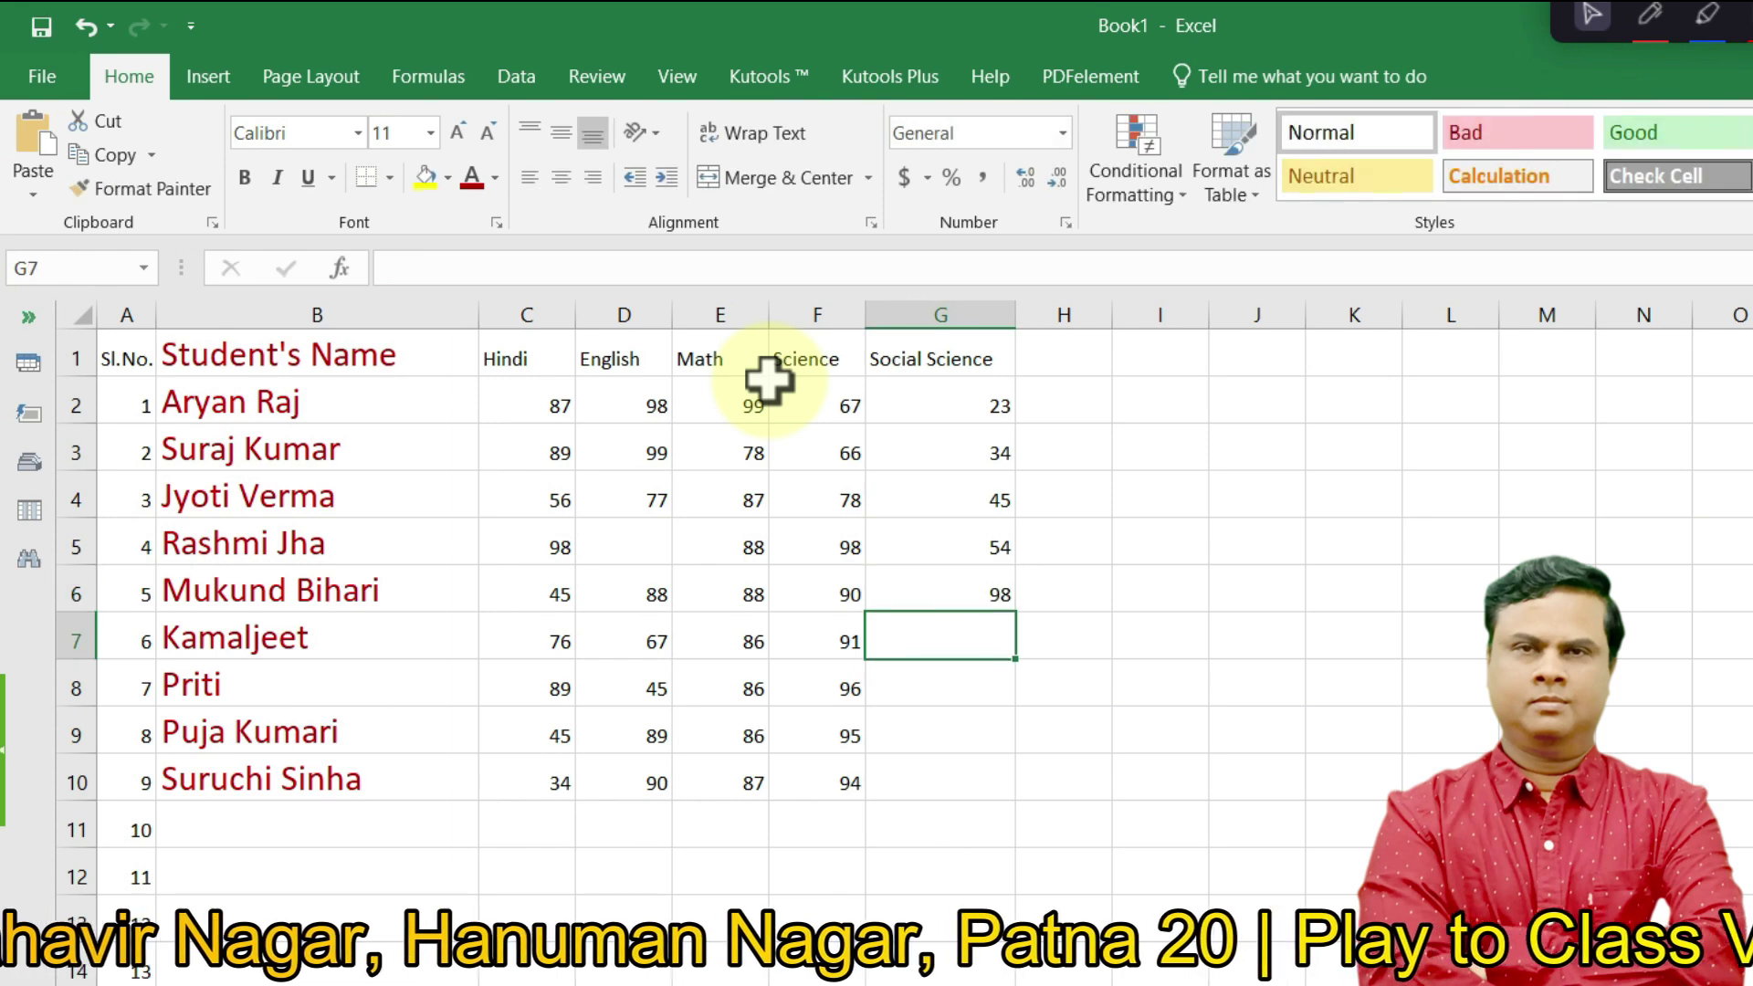
type("67")
key("Return")
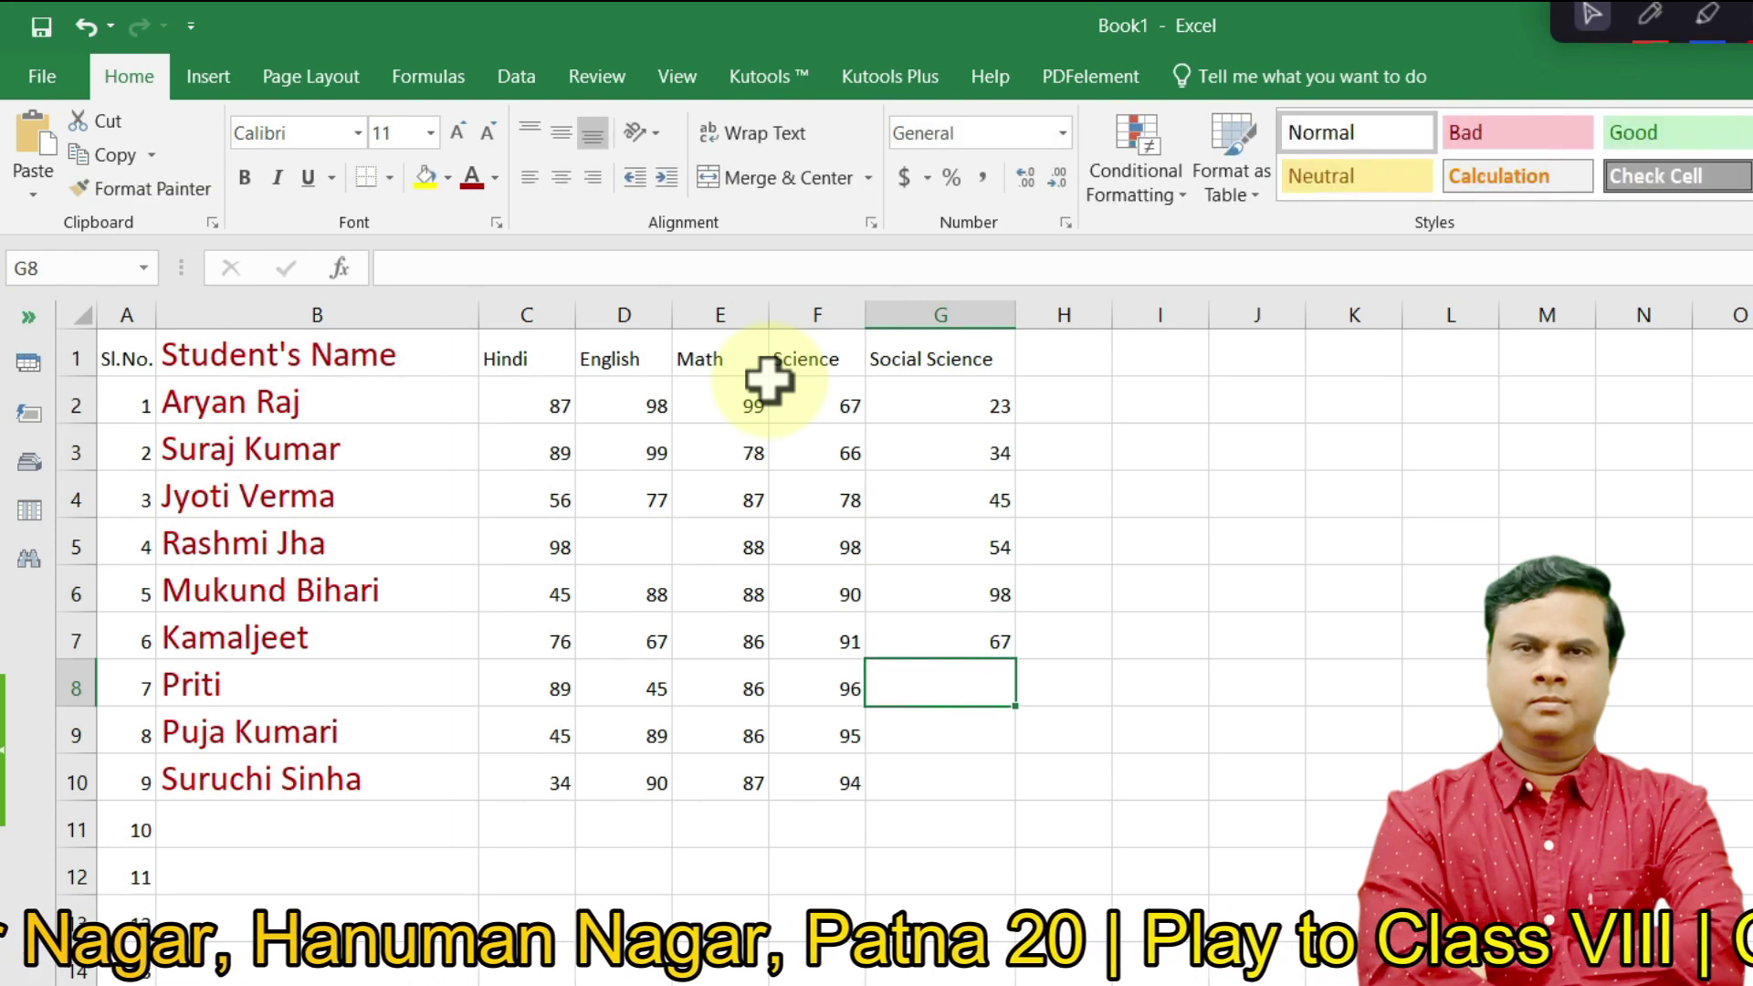
type("56")
key("Return")
type("56")
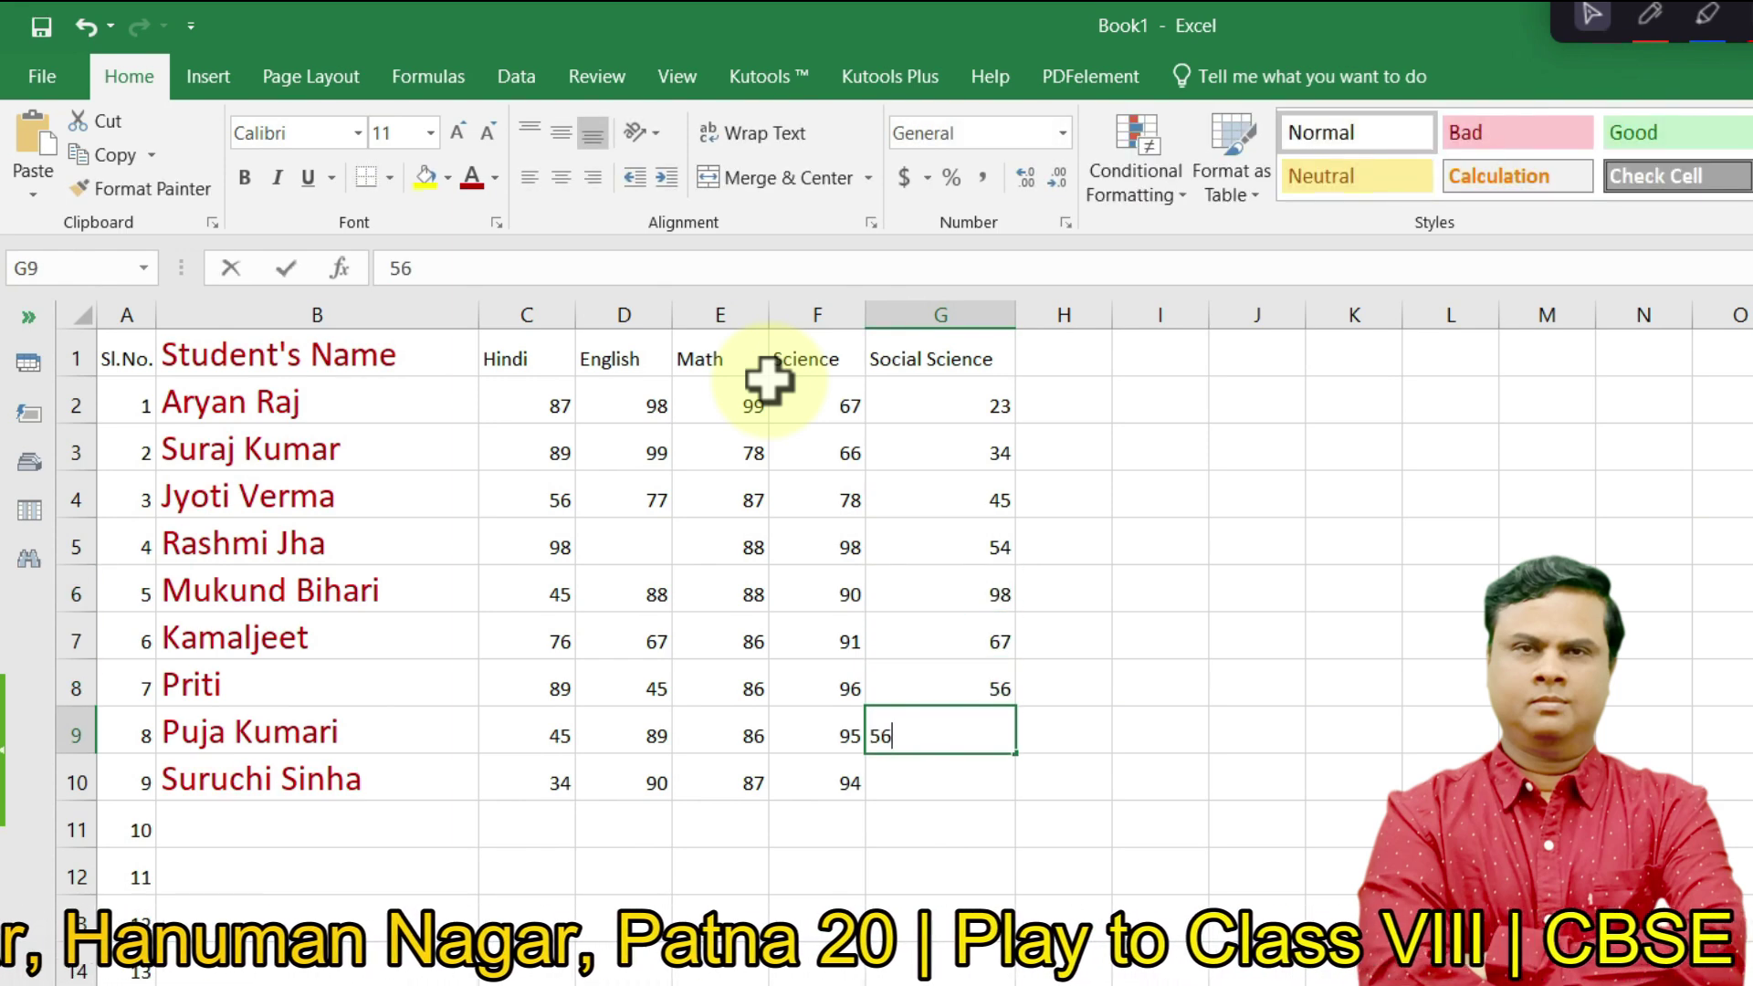
key("Return")
type("87")
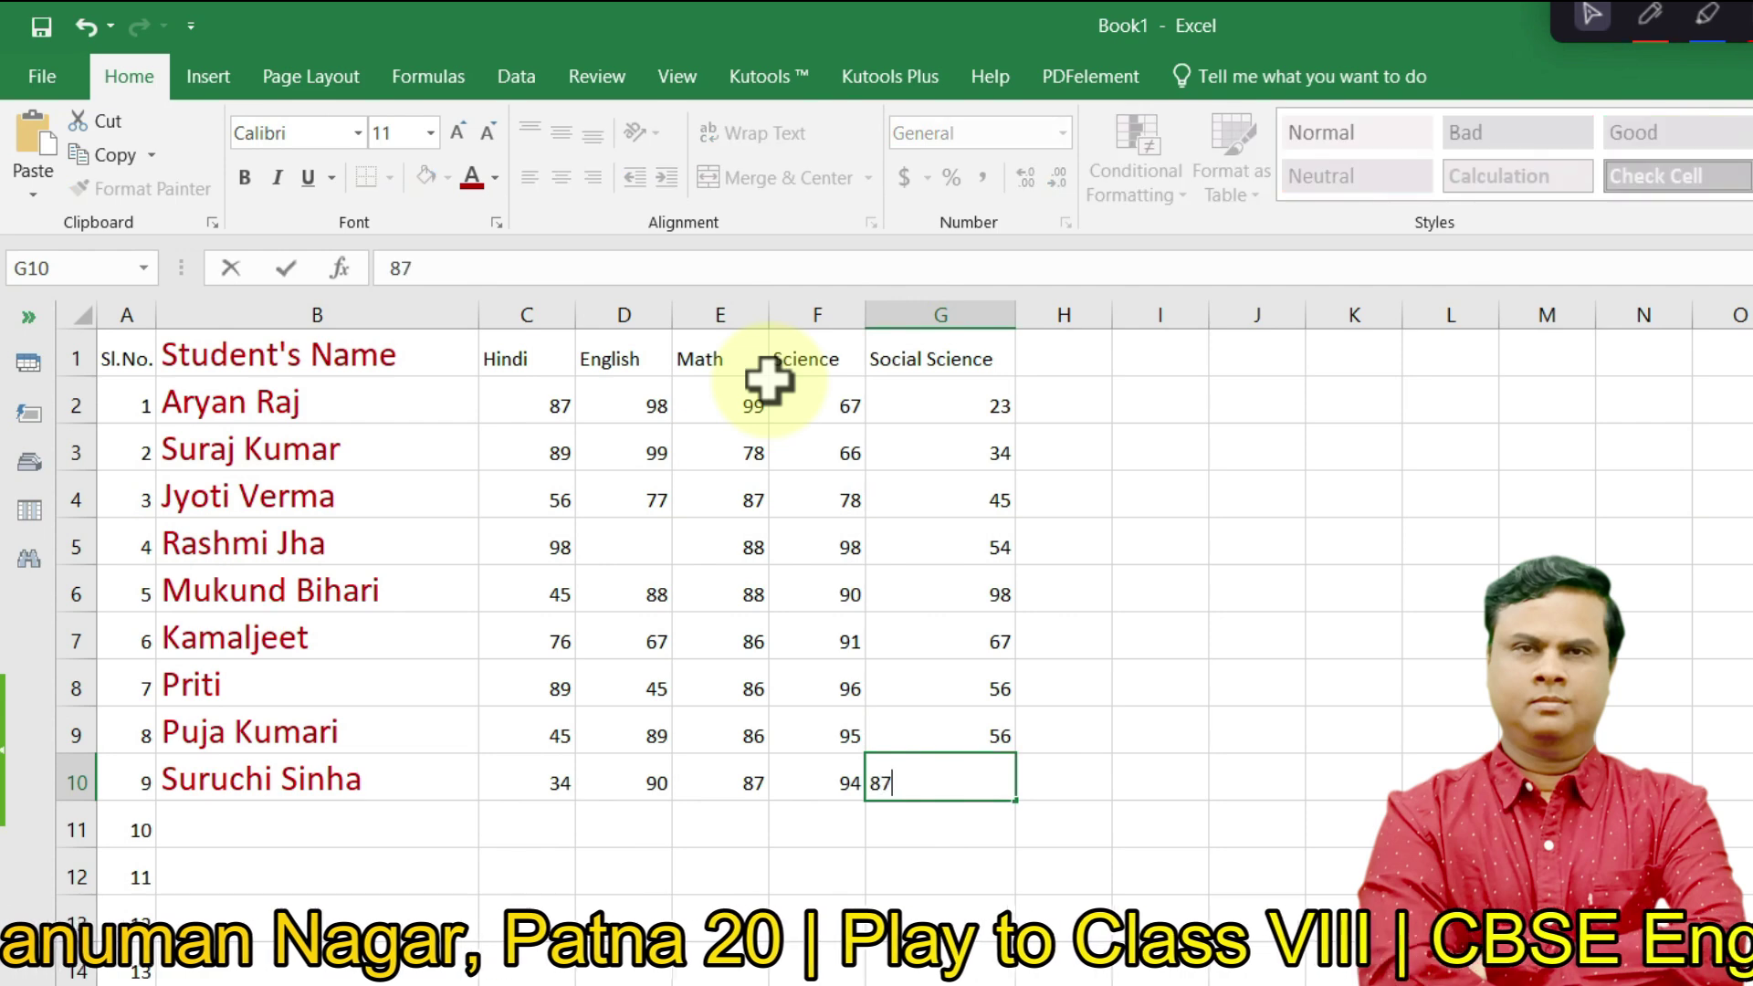
key("Return")
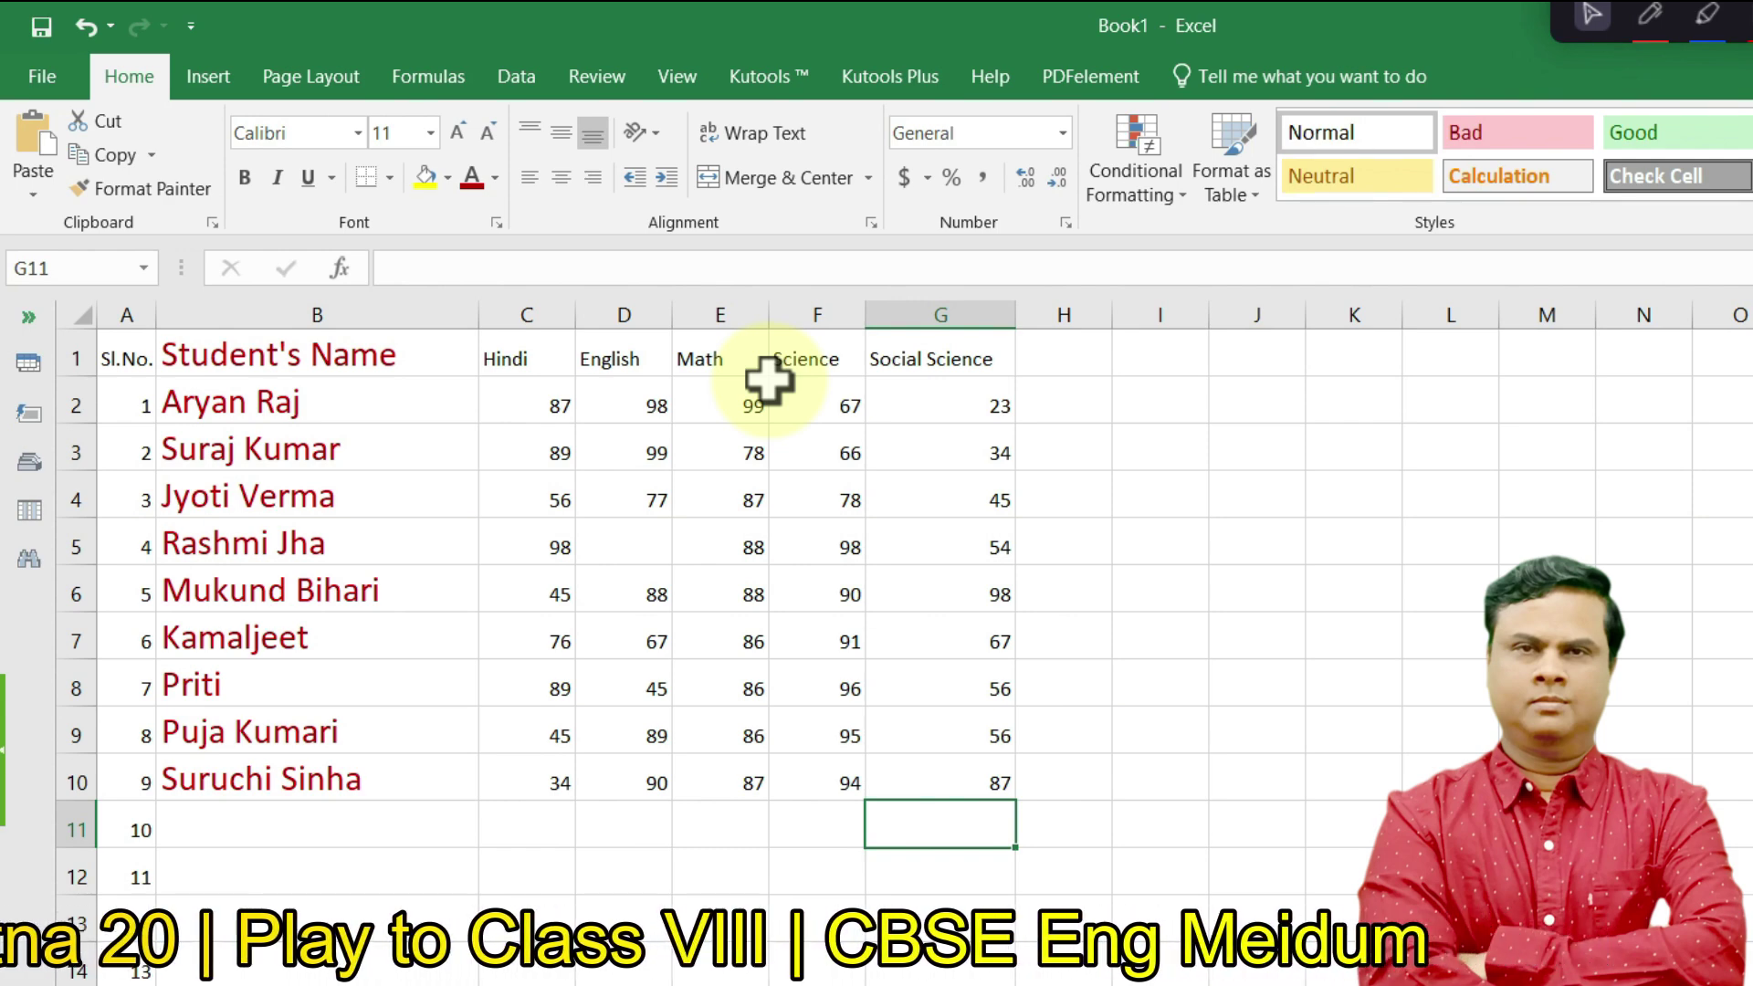
left_click(1354, 876)
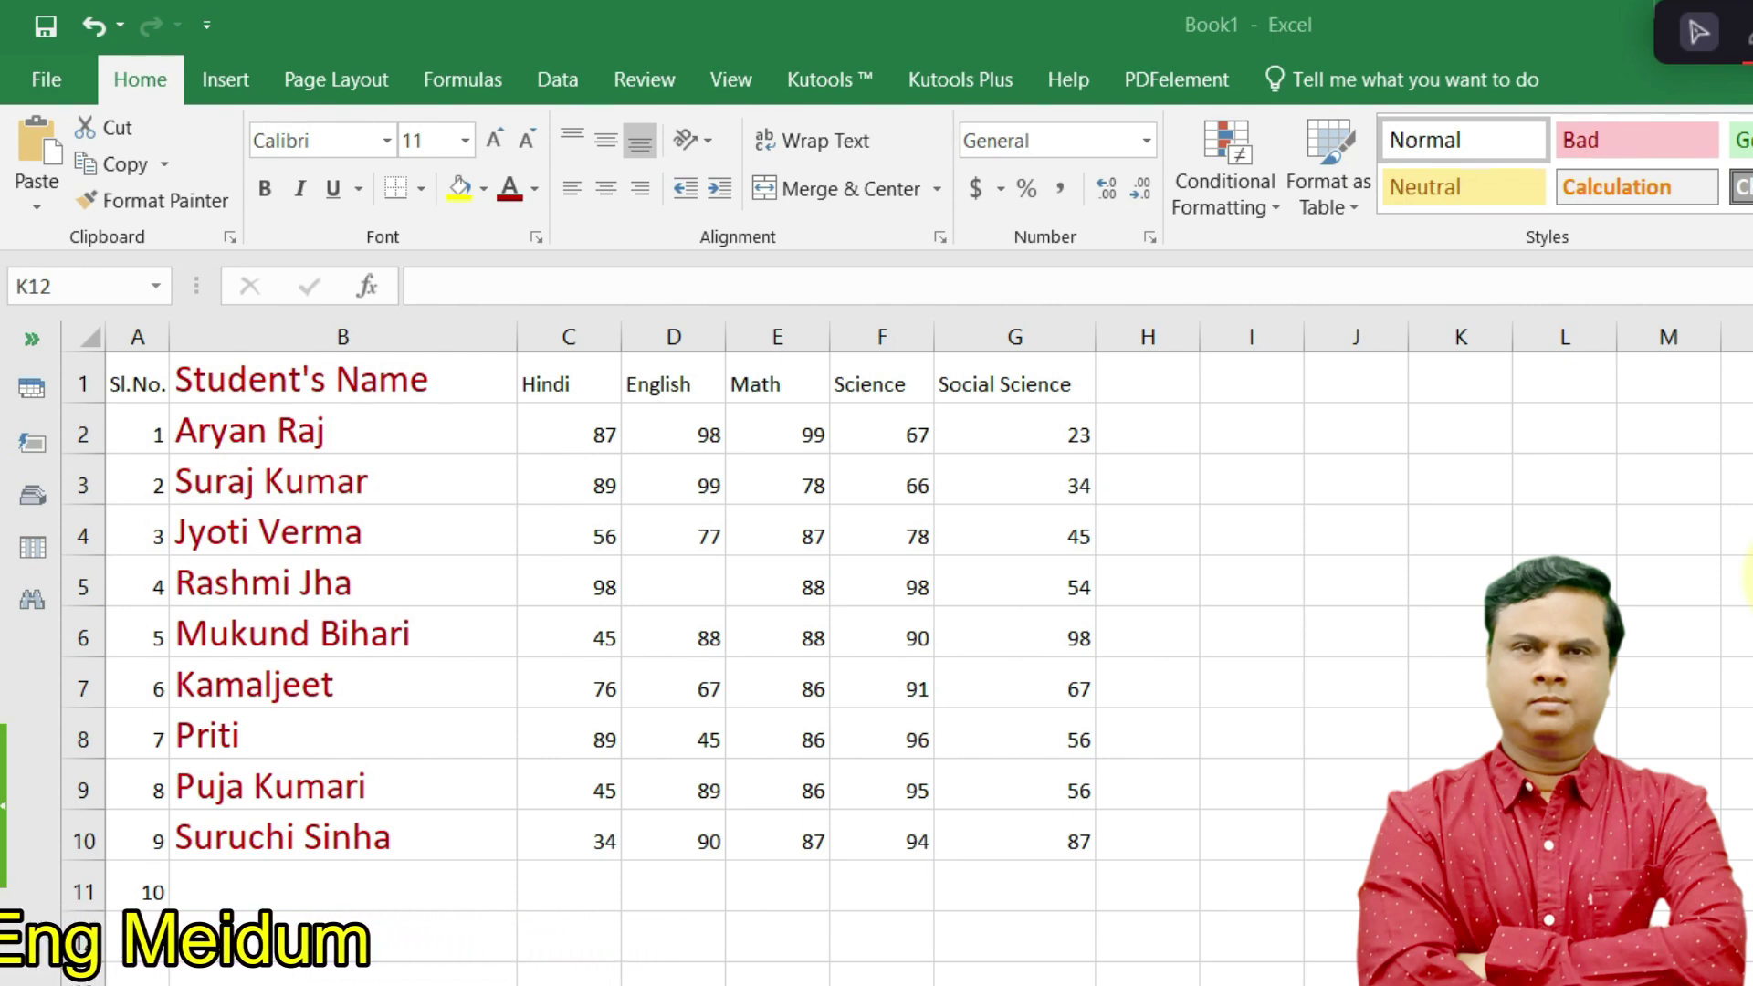
left_click(523, 538)
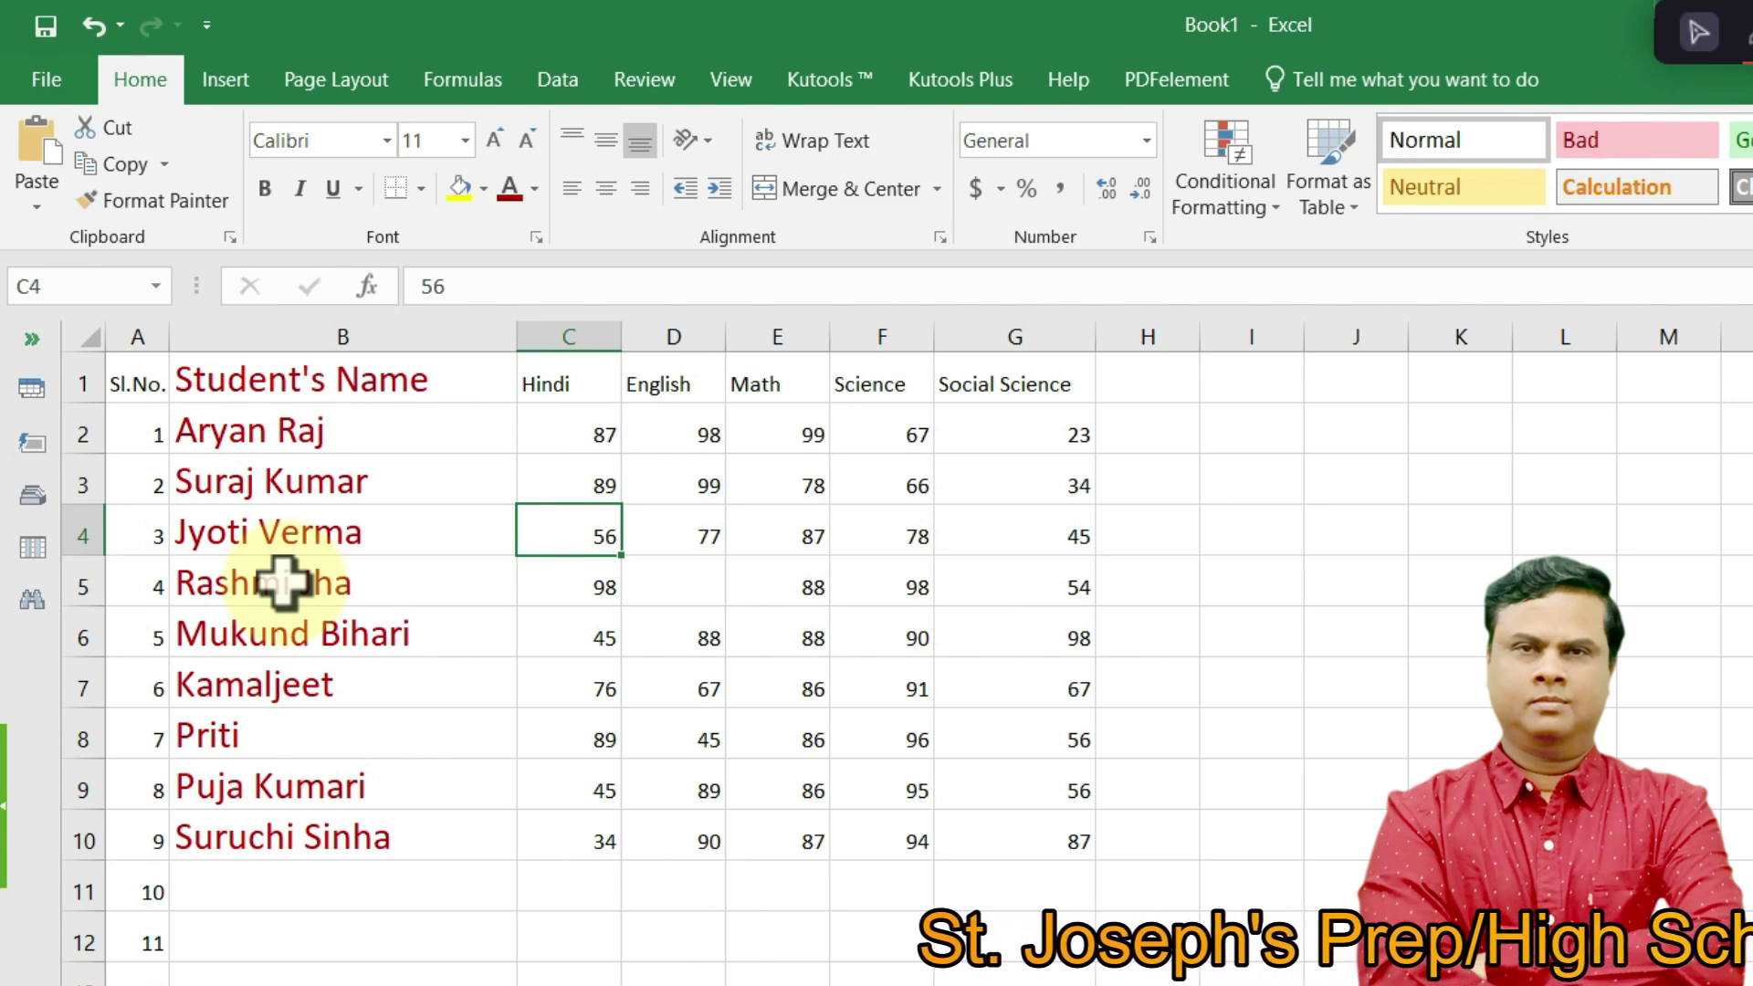
left_click(315, 375)
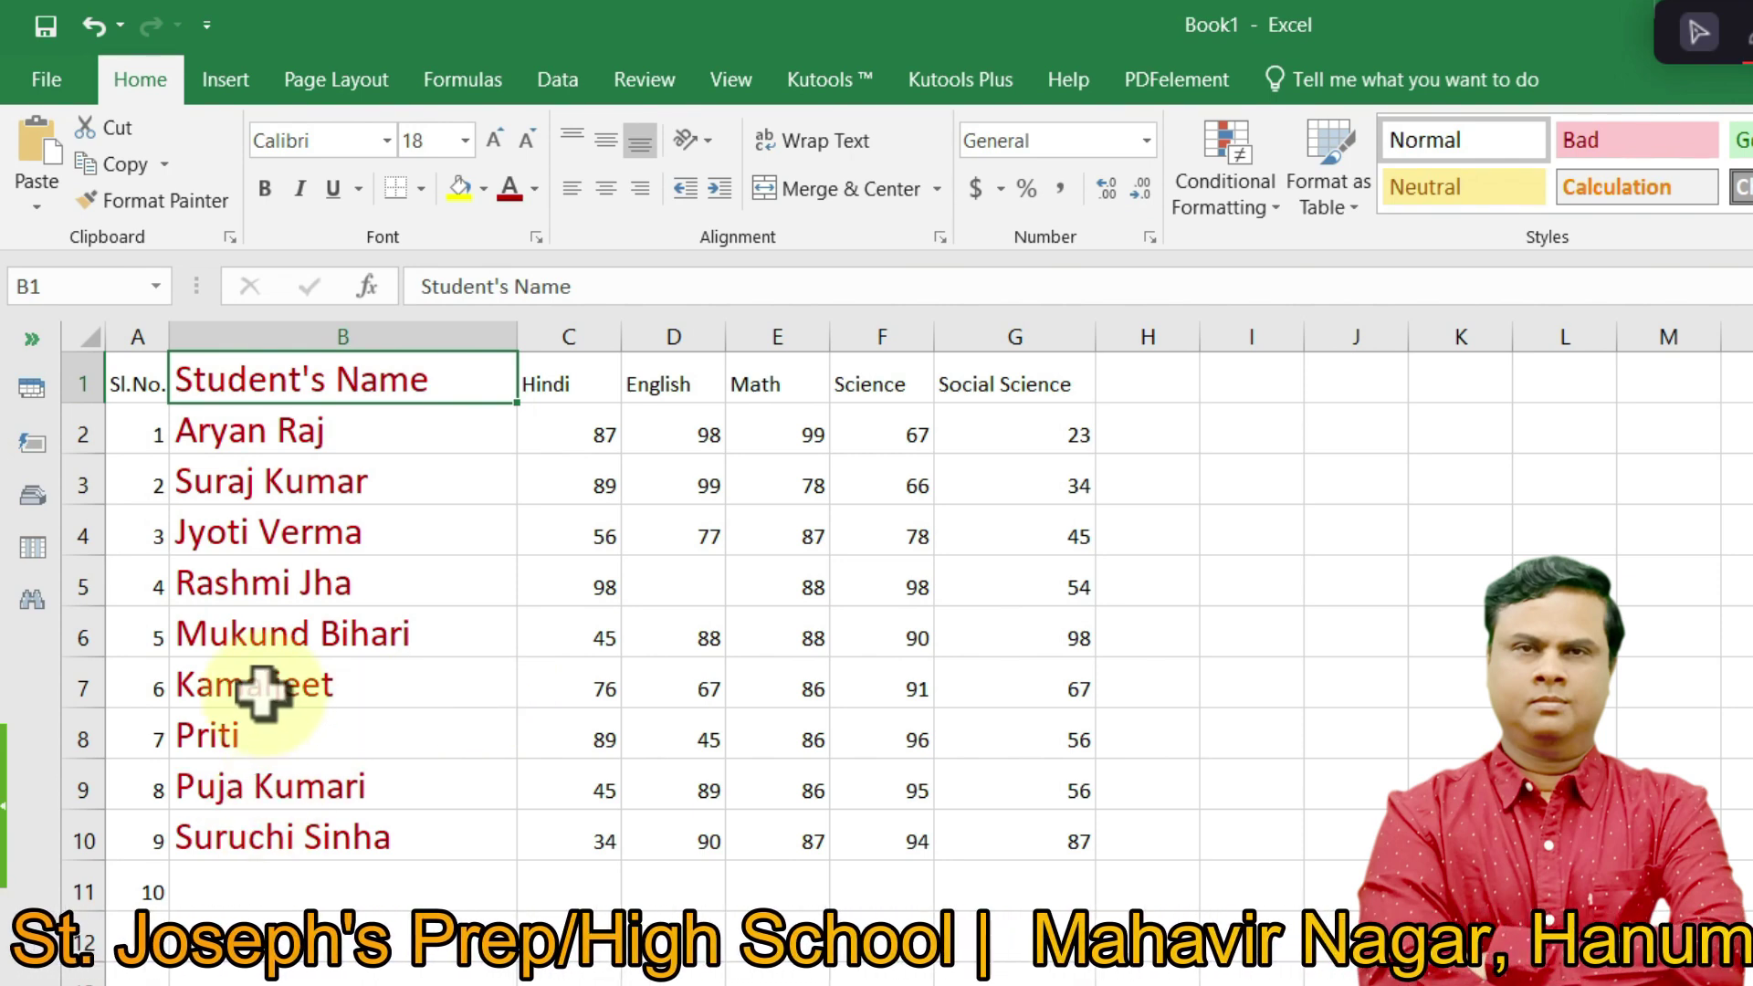
left_click(316, 687)
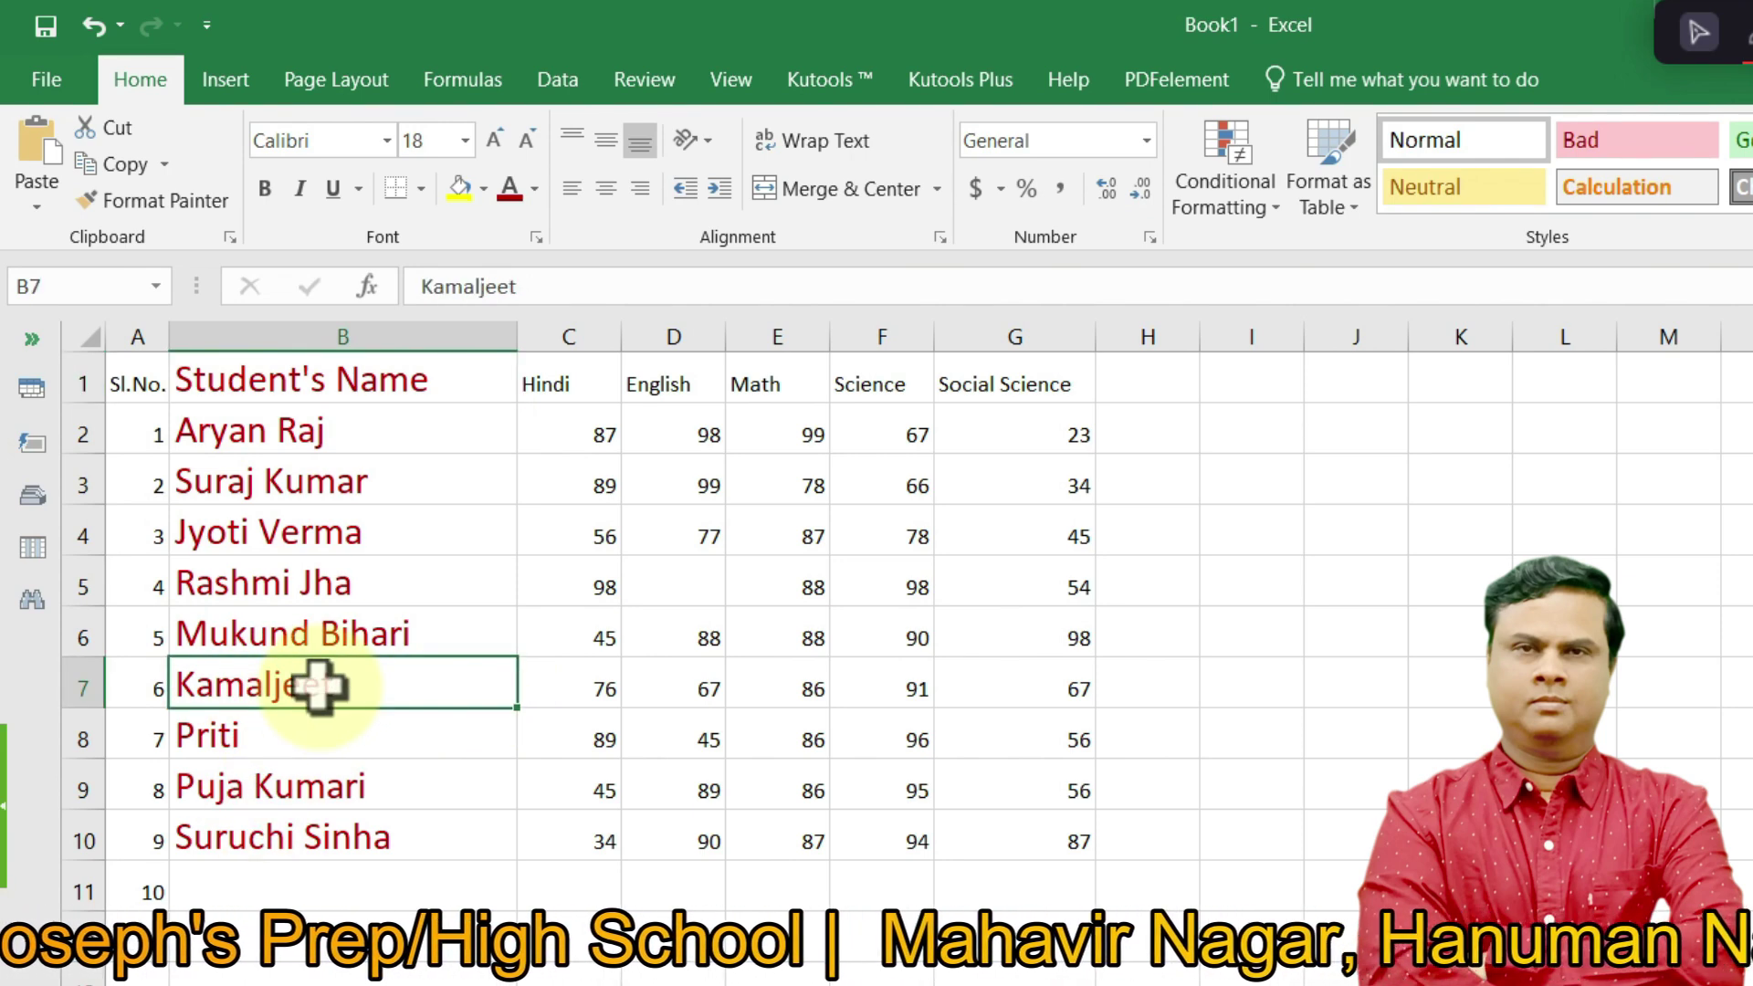
left_click(770, 584)
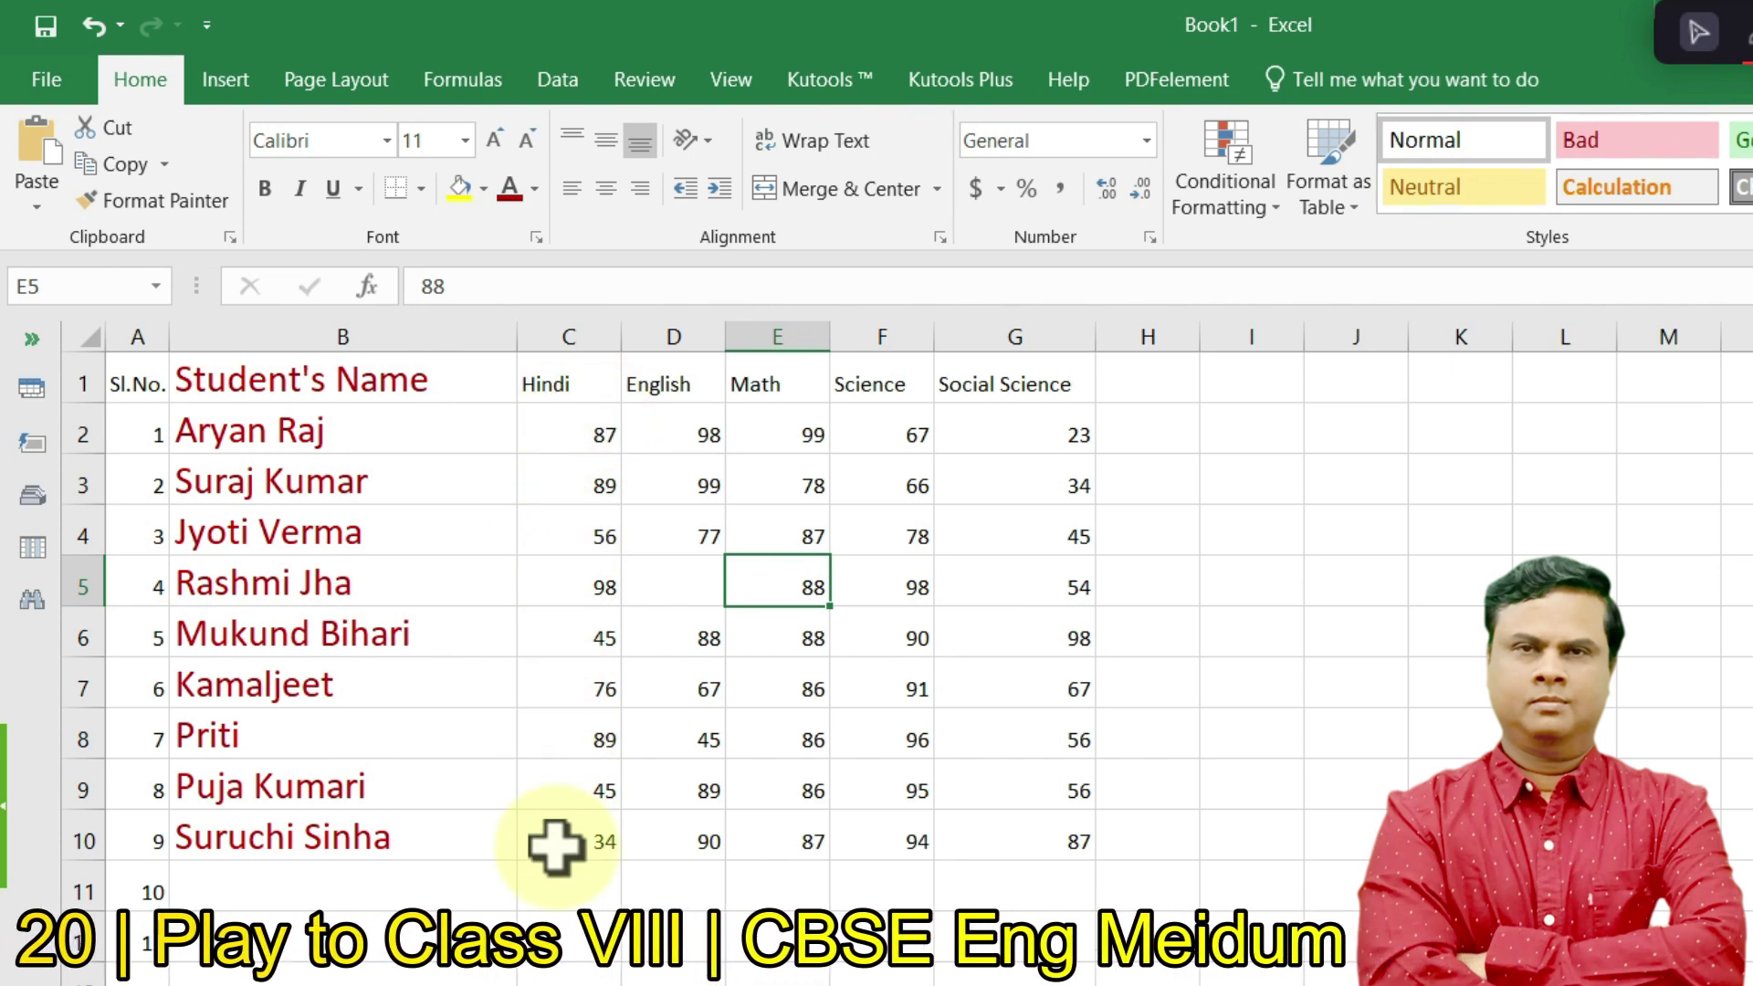
left_click(575, 432)
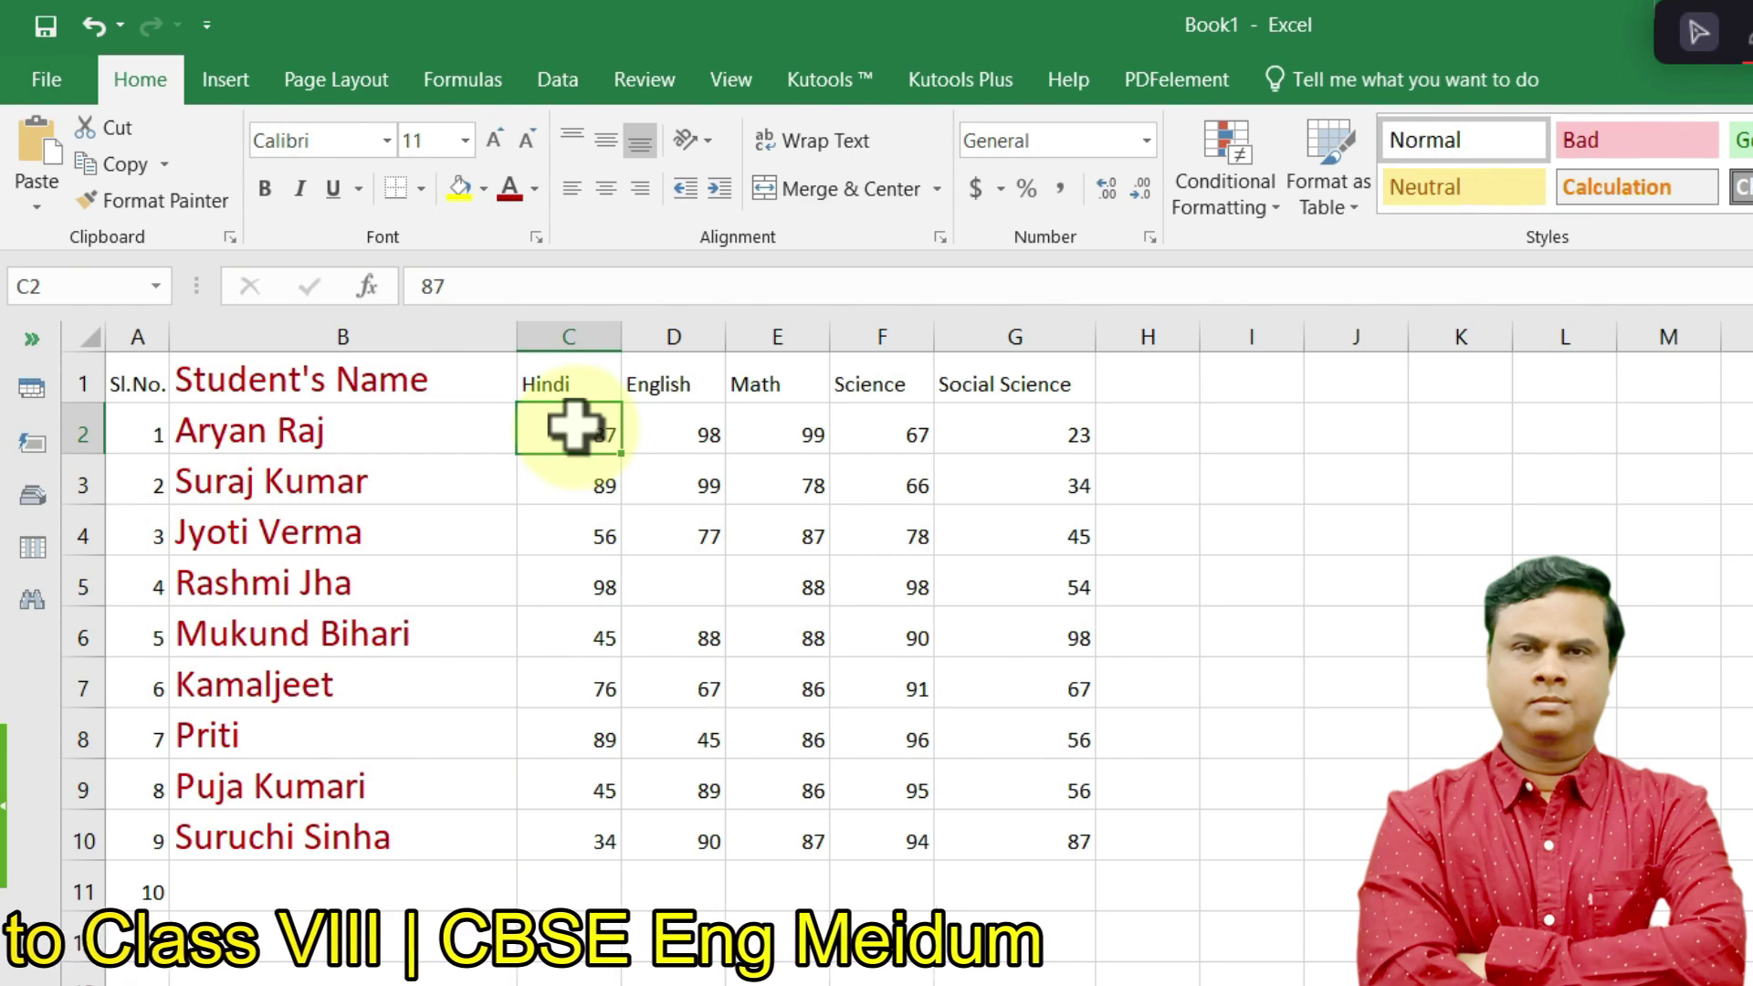
left_click_drag(575, 425, 589, 827)
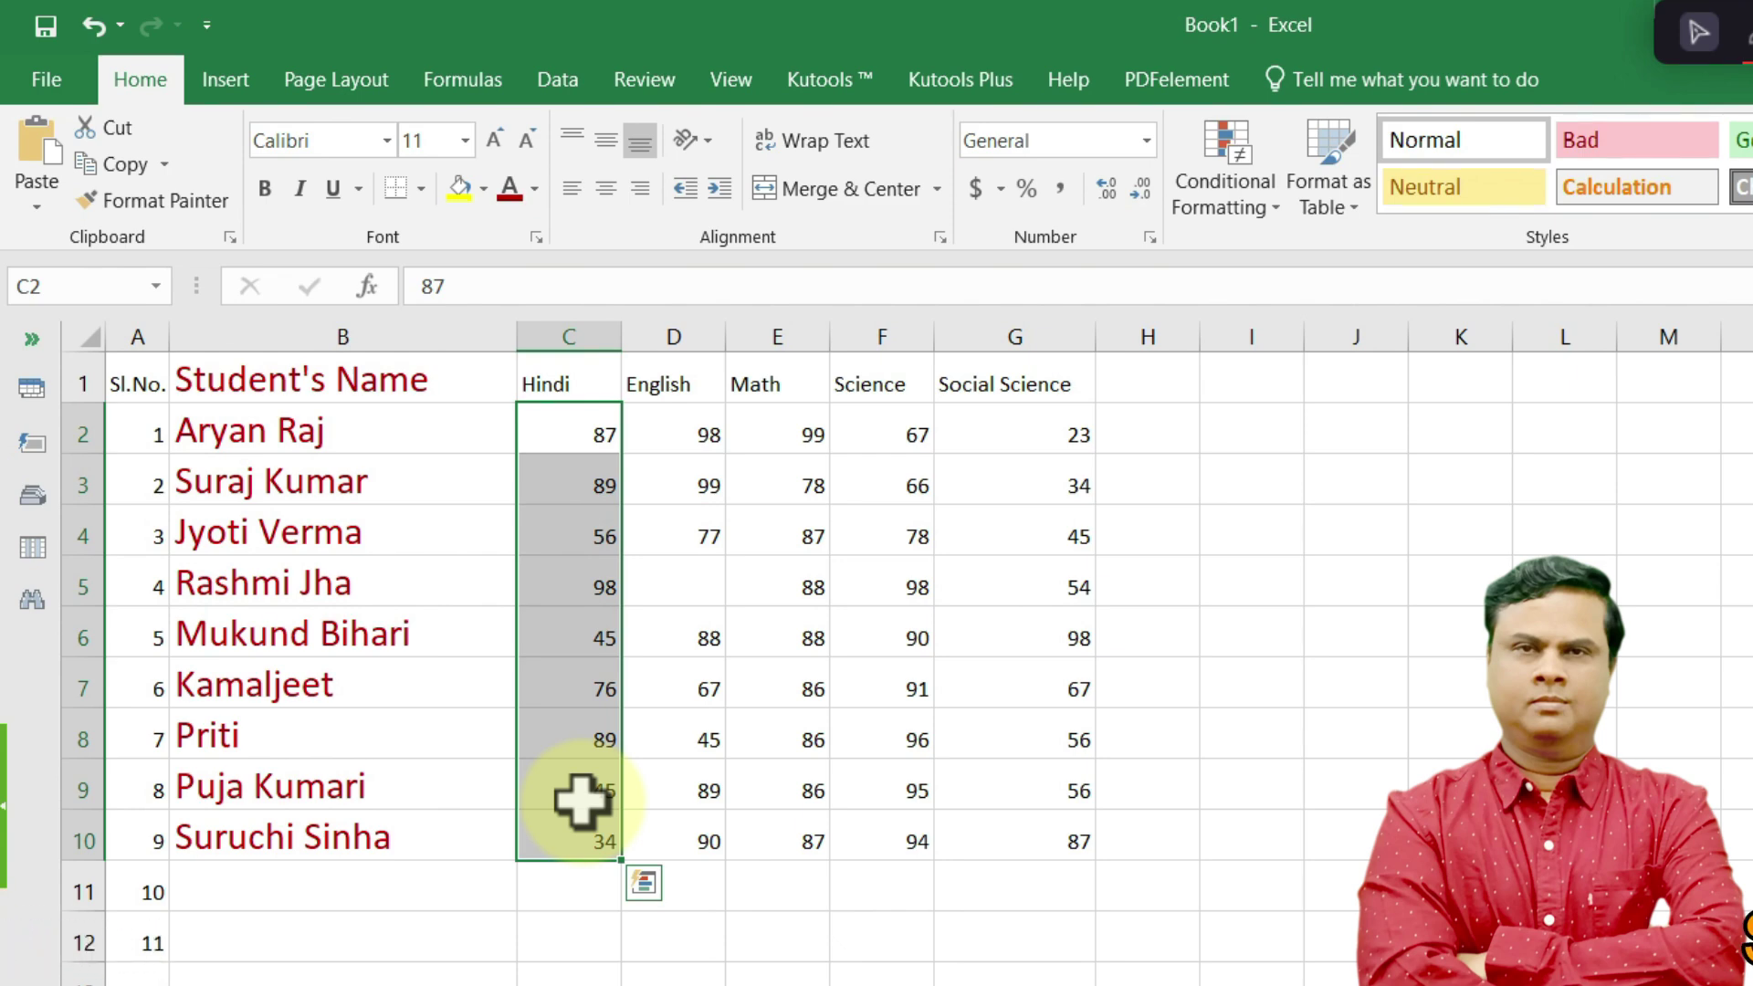
left_click(796, 428)
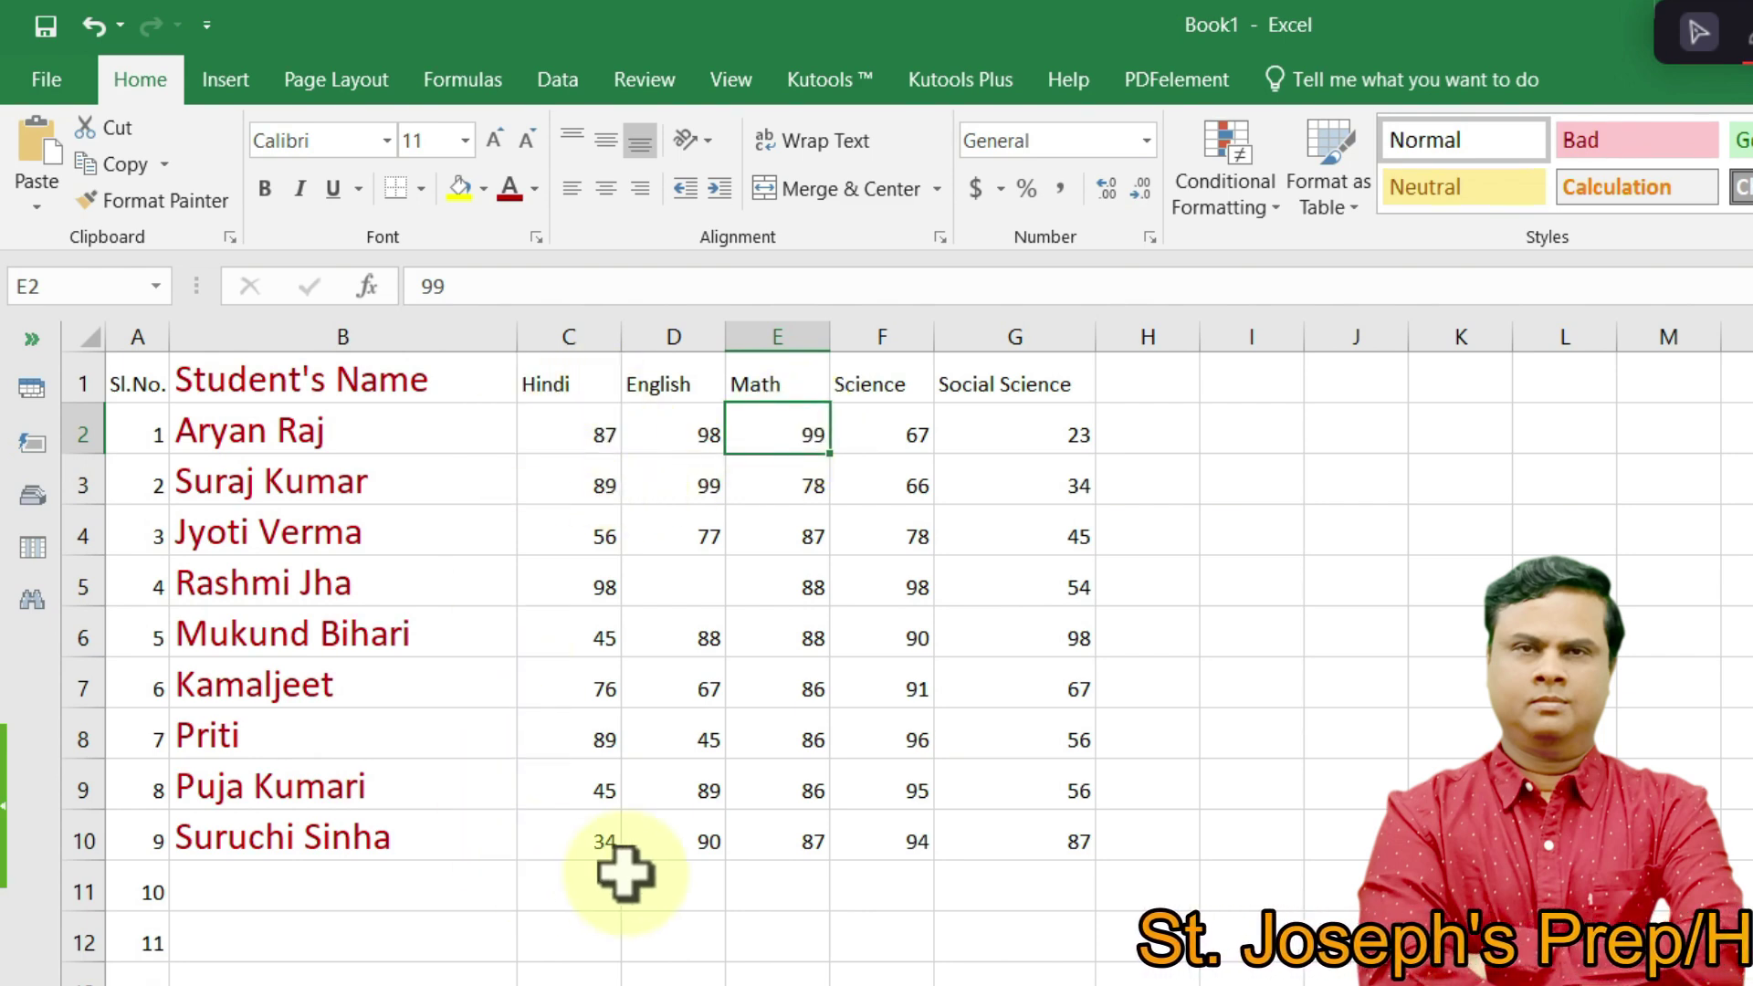
left_click_drag(782, 423, 779, 703)
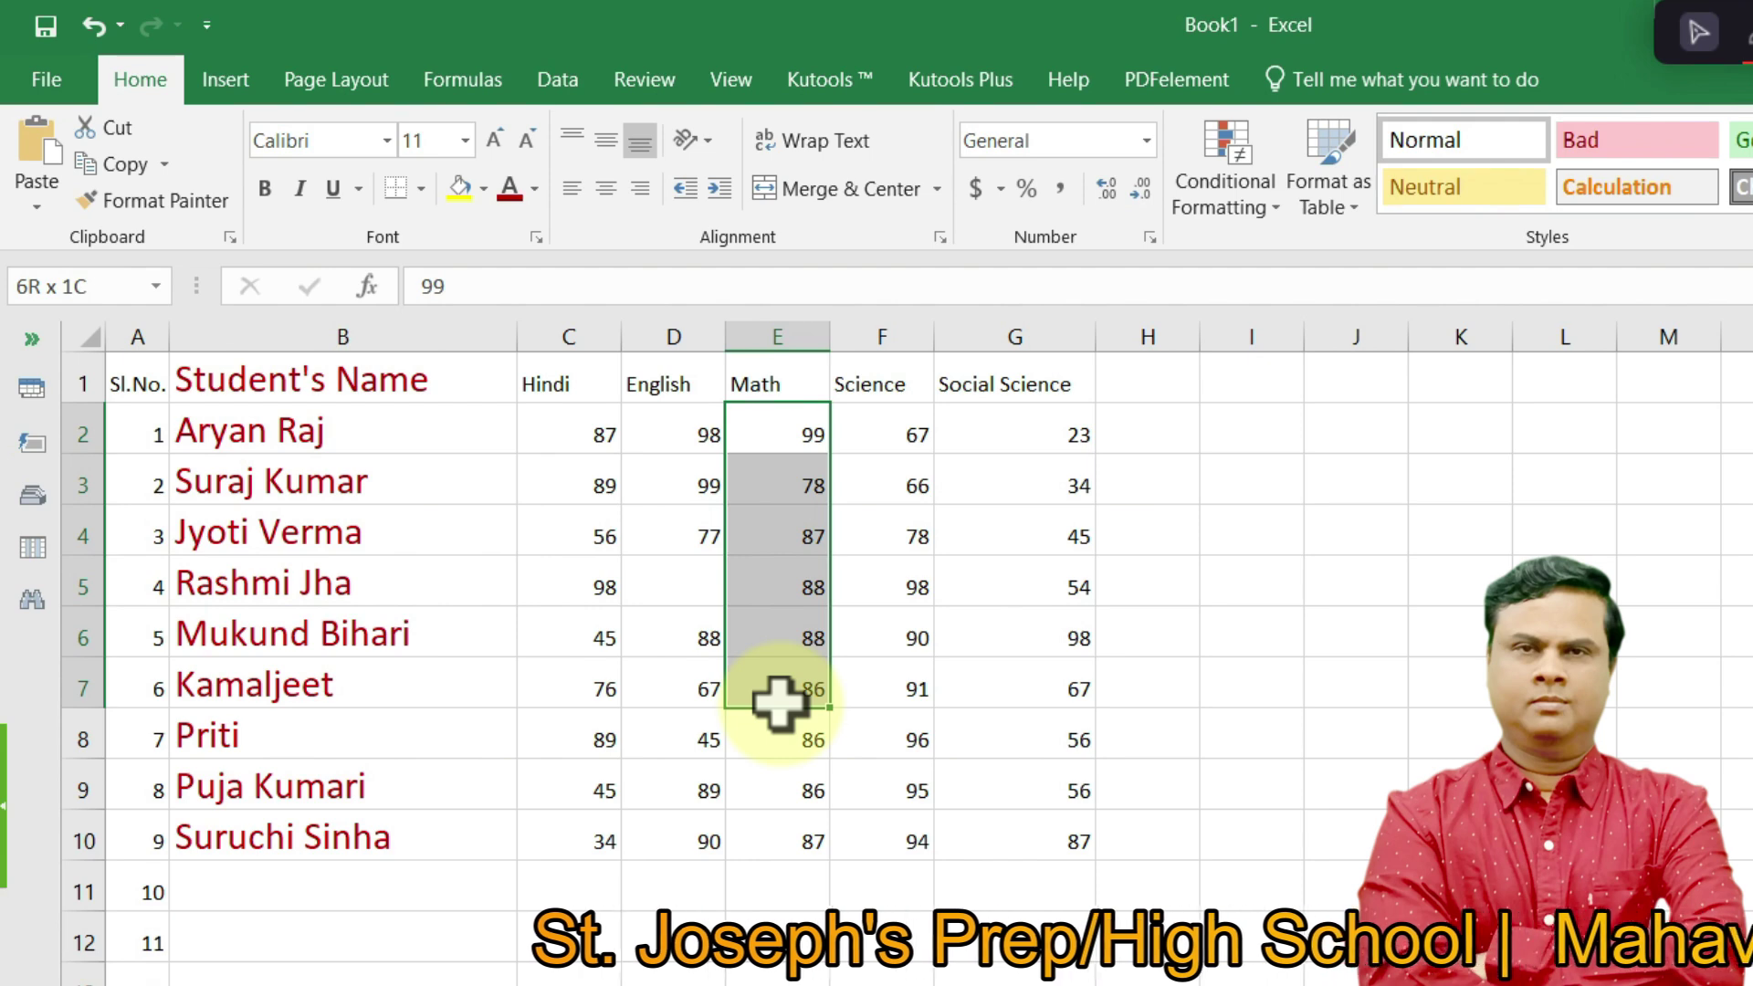
left_click_drag(779, 703, 792, 826)
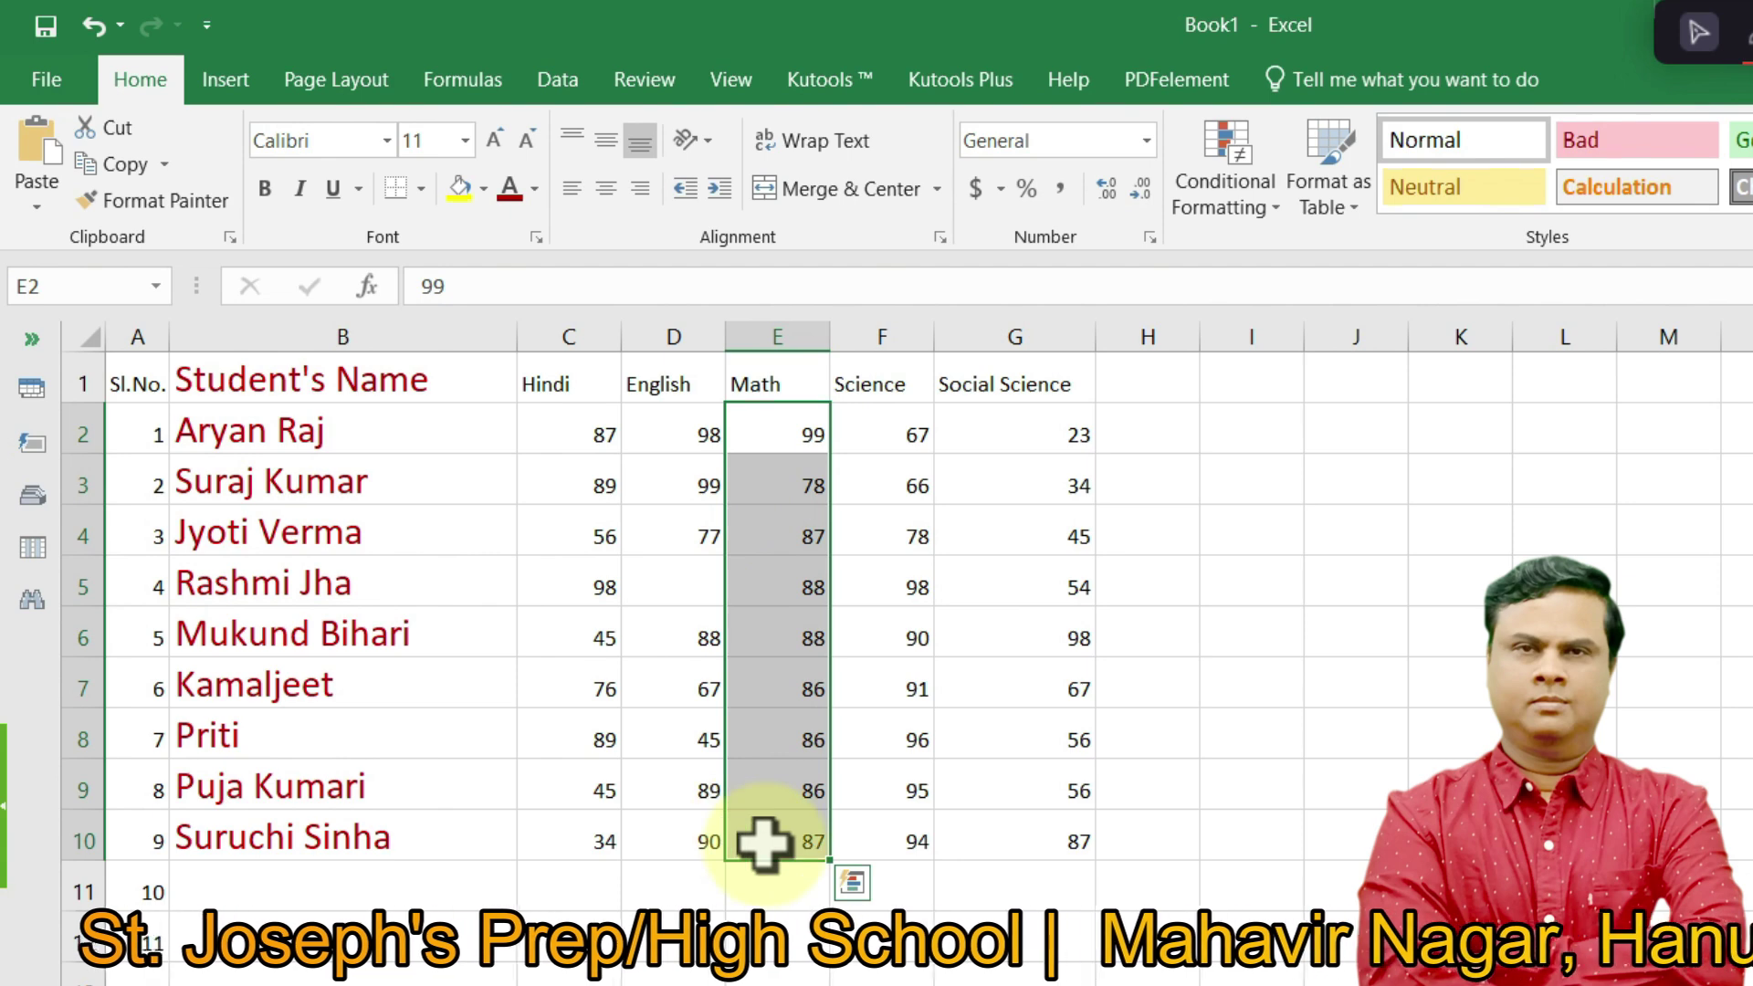
left_click(986, 644)
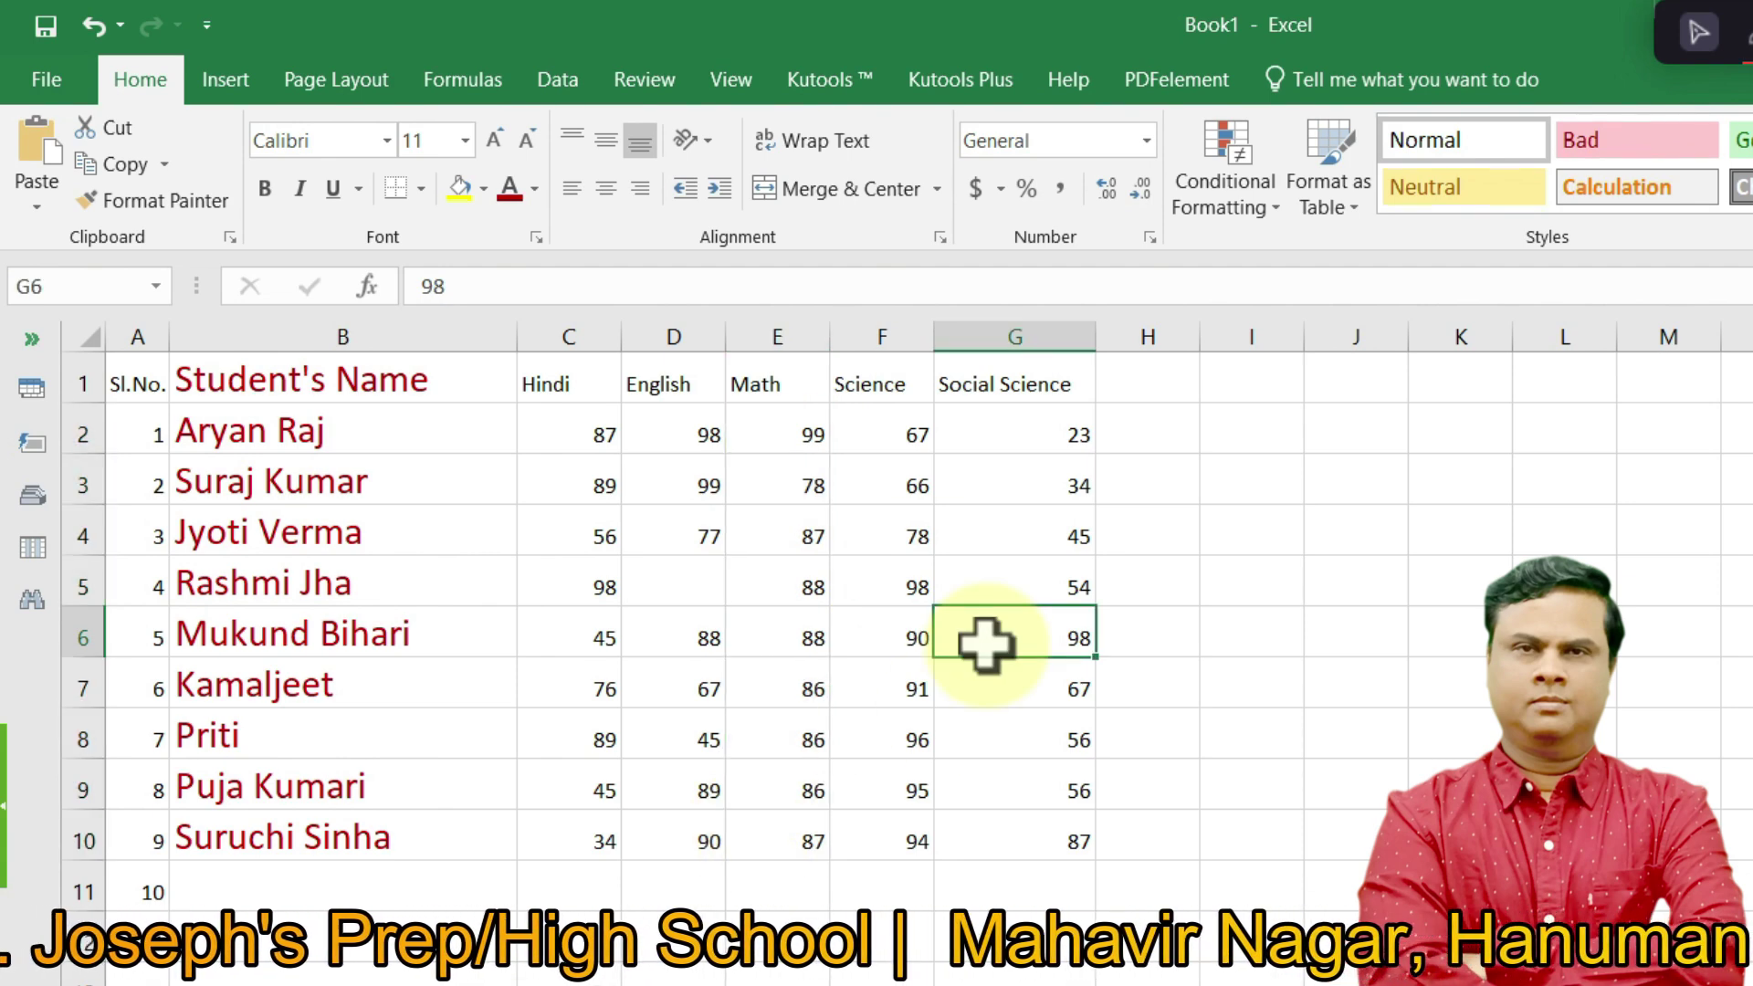
left_click_drag(571, 434, 579, 825)
left_click_drag(803, 436, 763, 843)
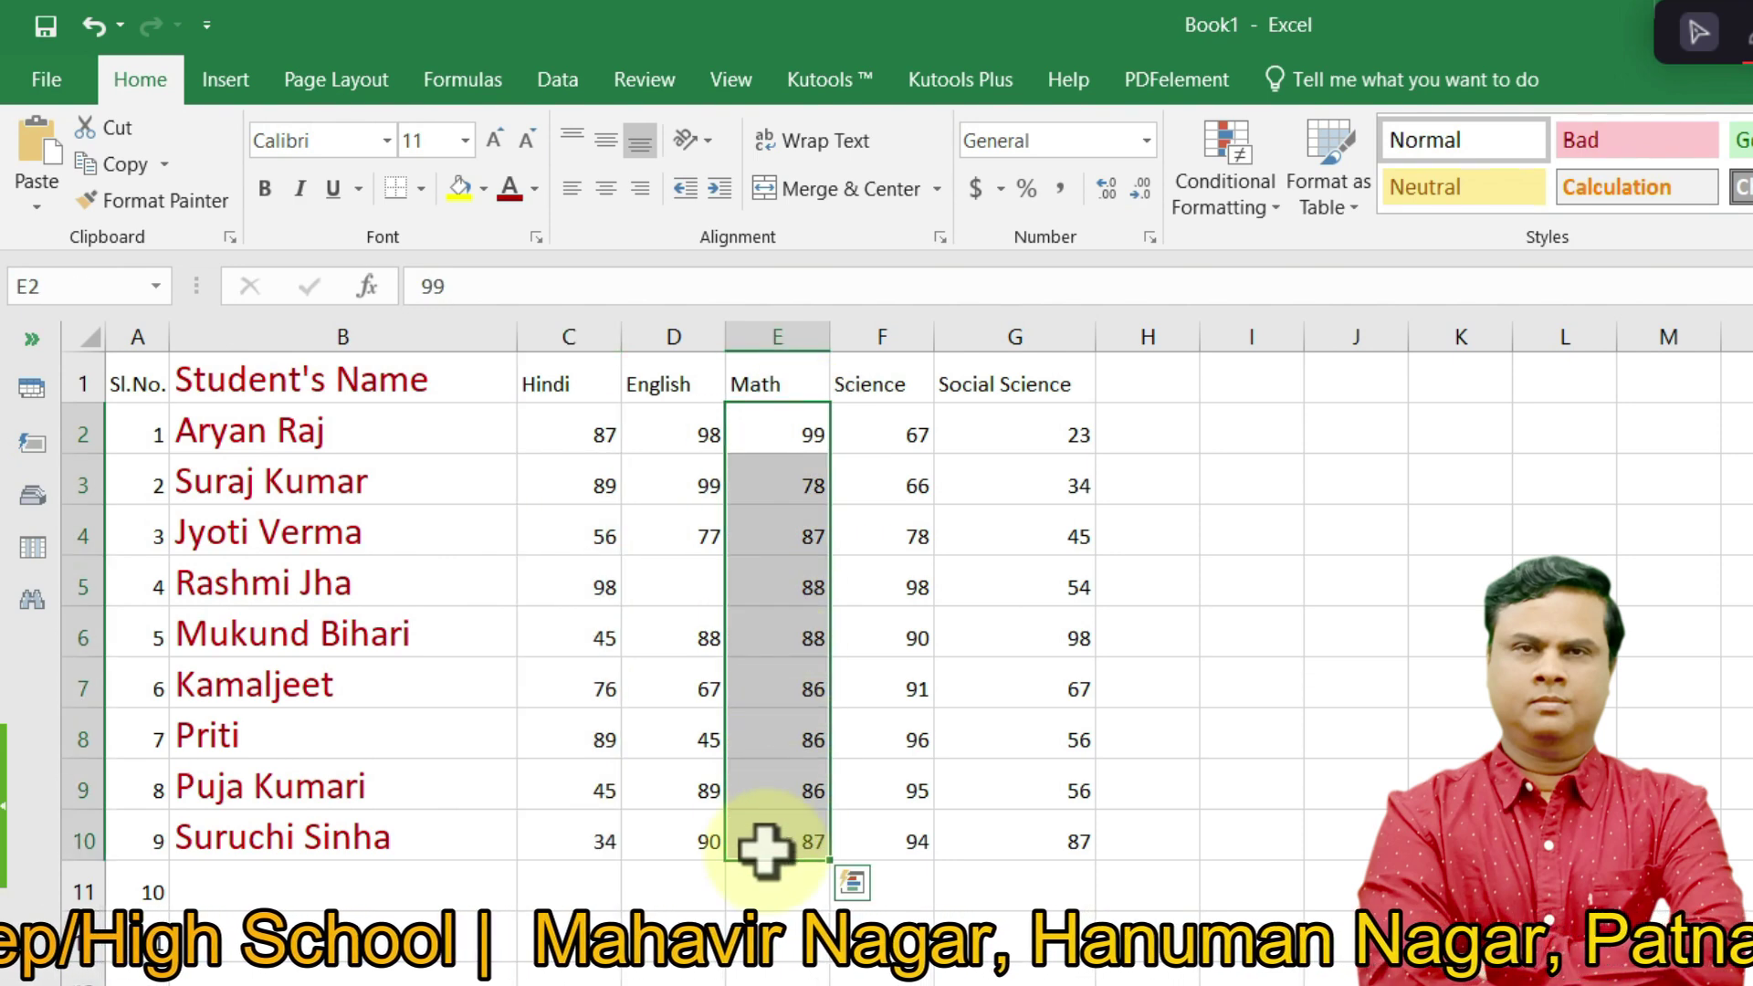
left_click(1010, 791)
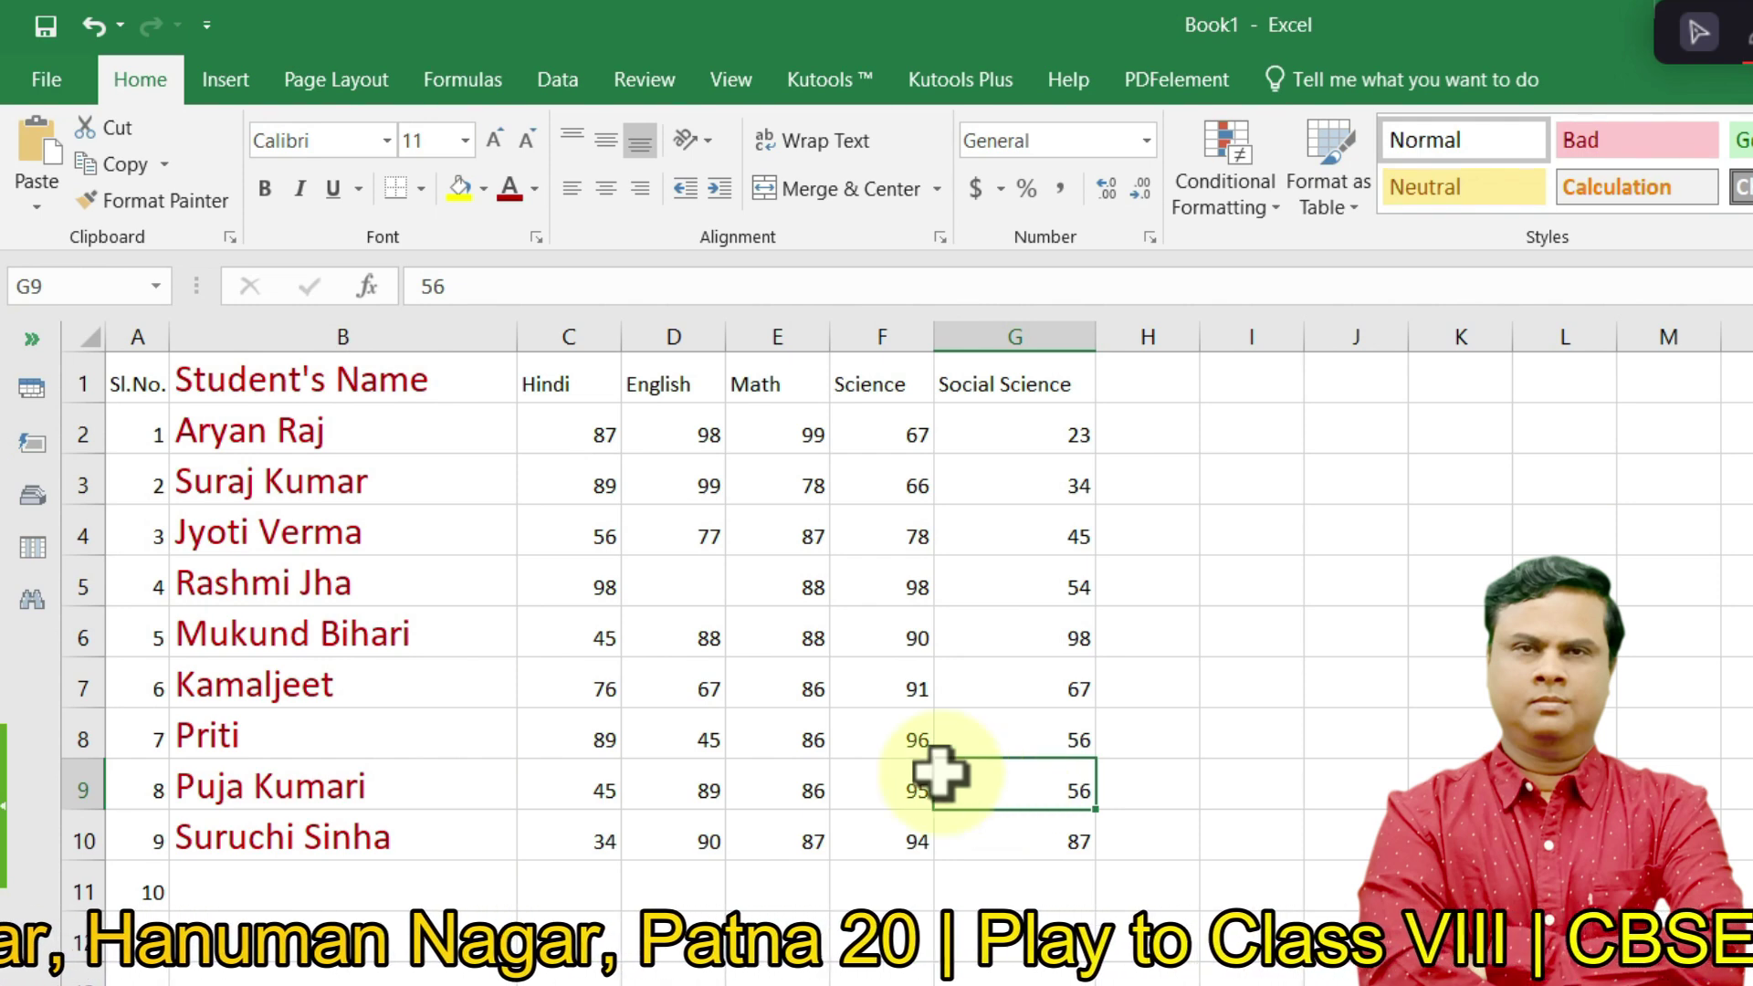
left_click(564, 435, "ctrl")
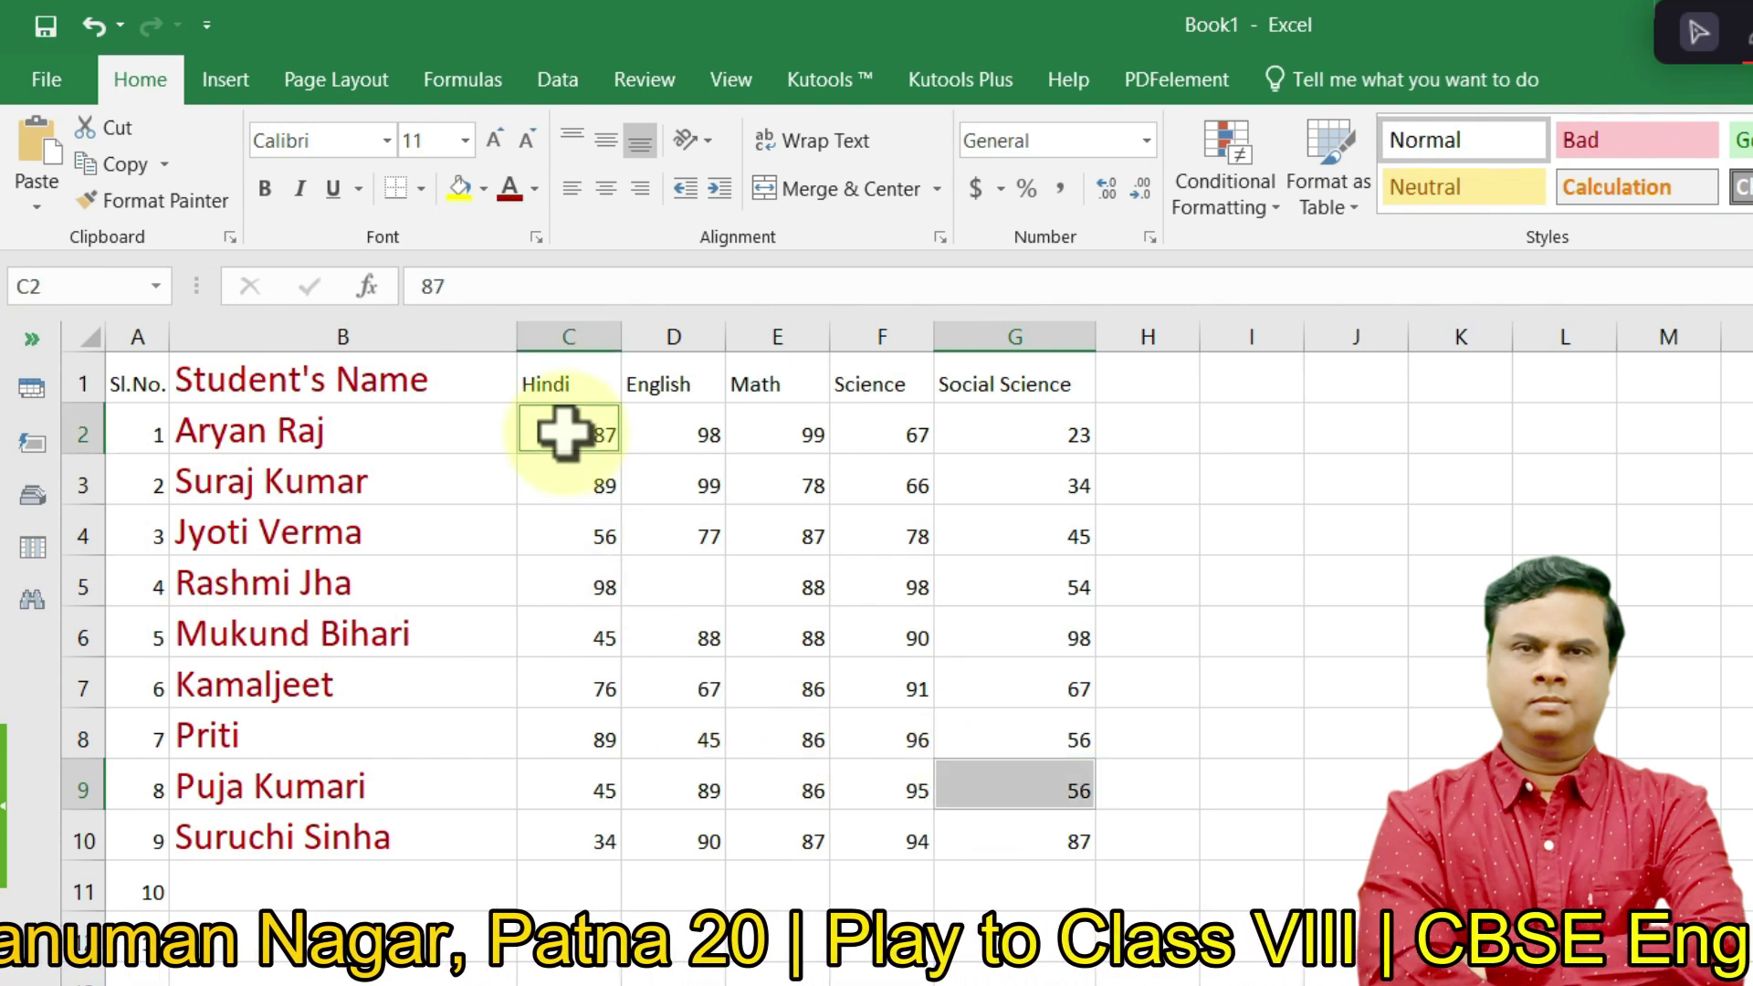
left_click(659, 683)
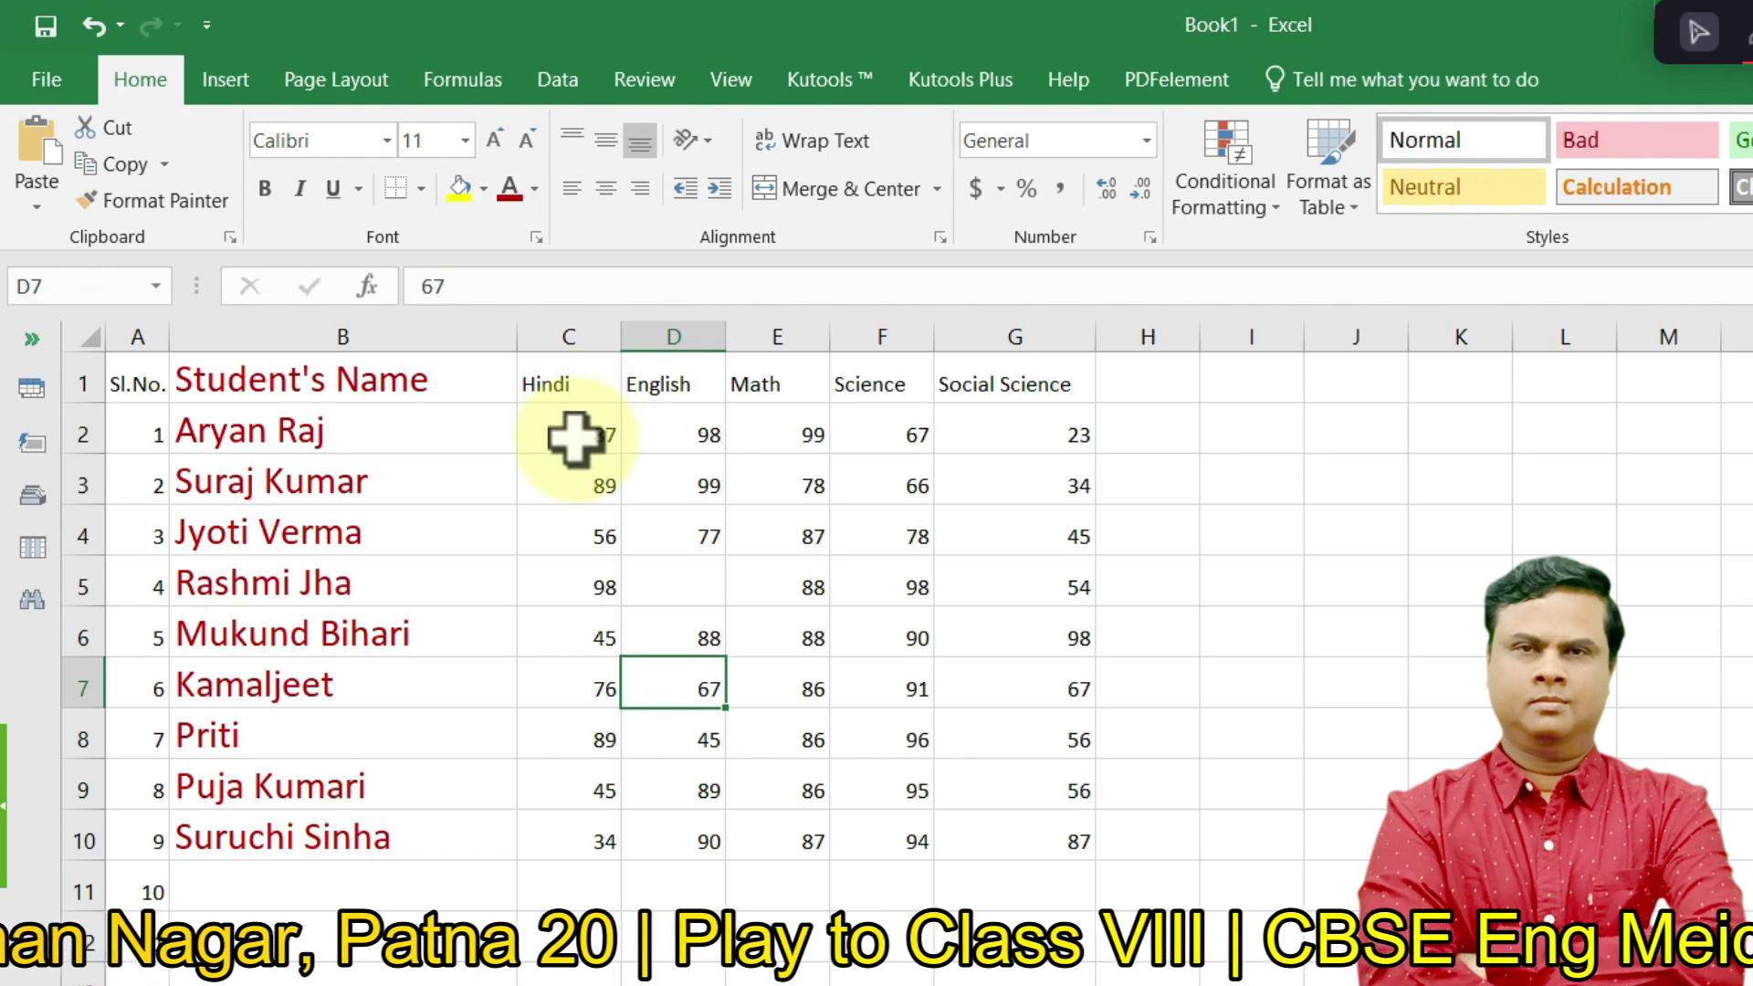
left_click(573, 437)
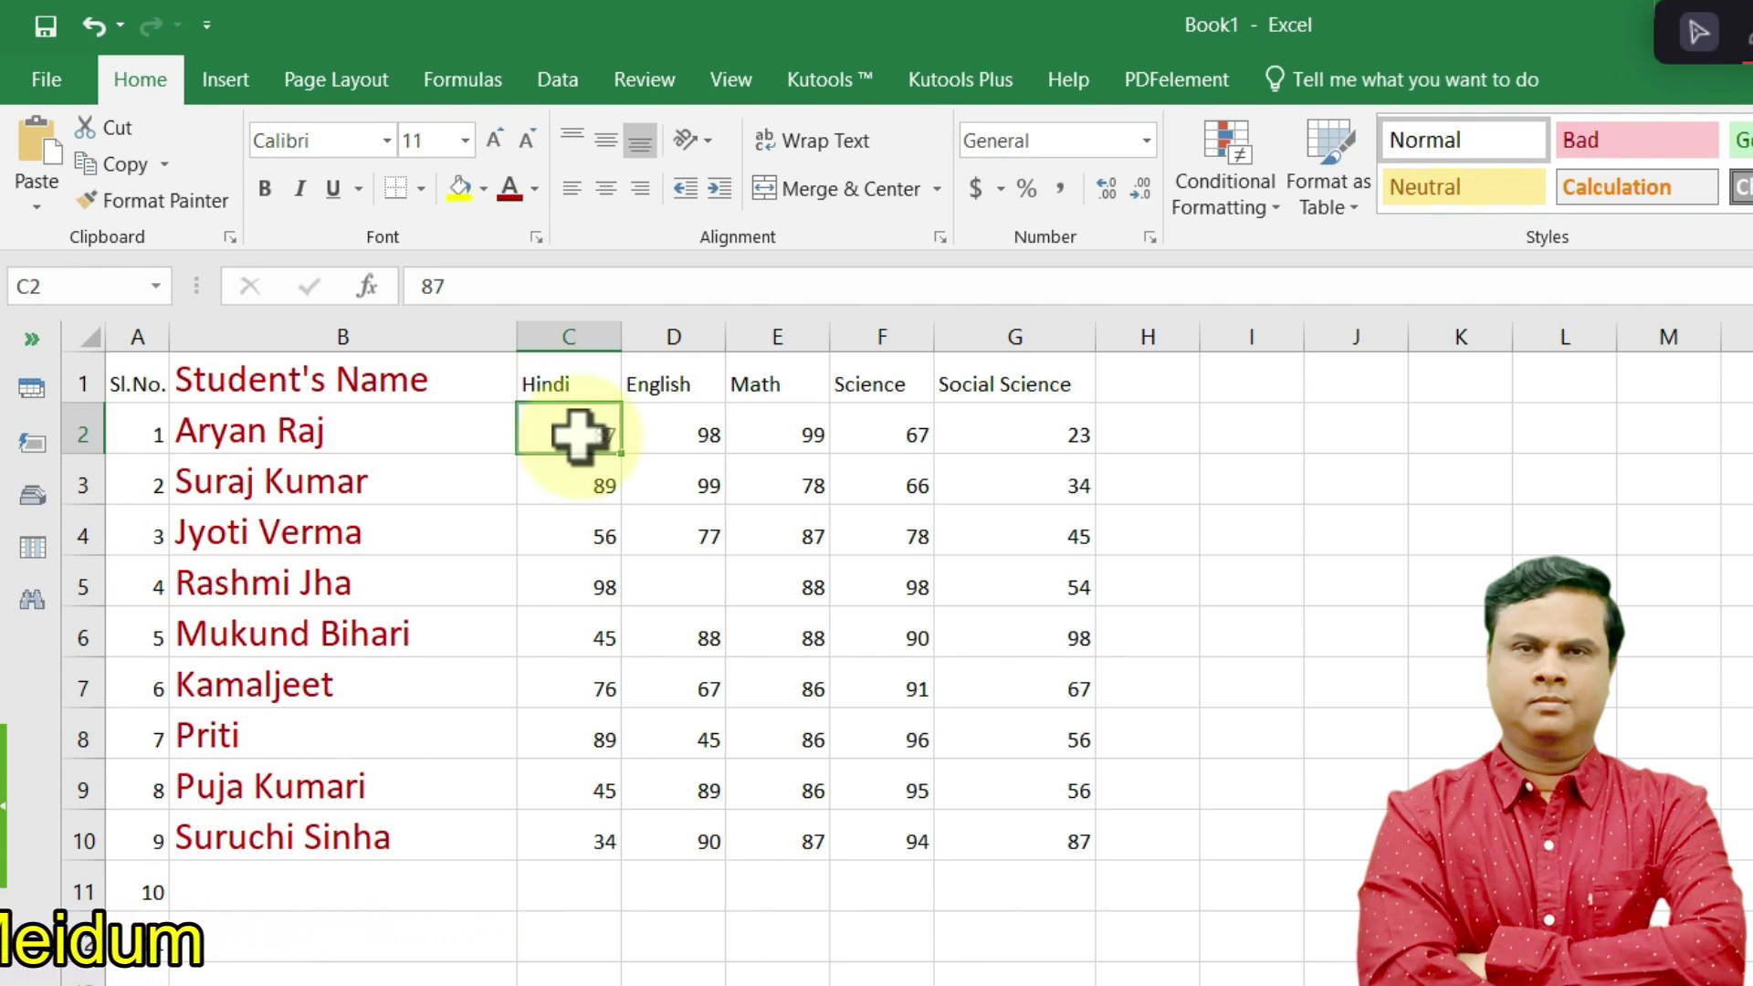
left_click_drag(573, 439, 567, 834)
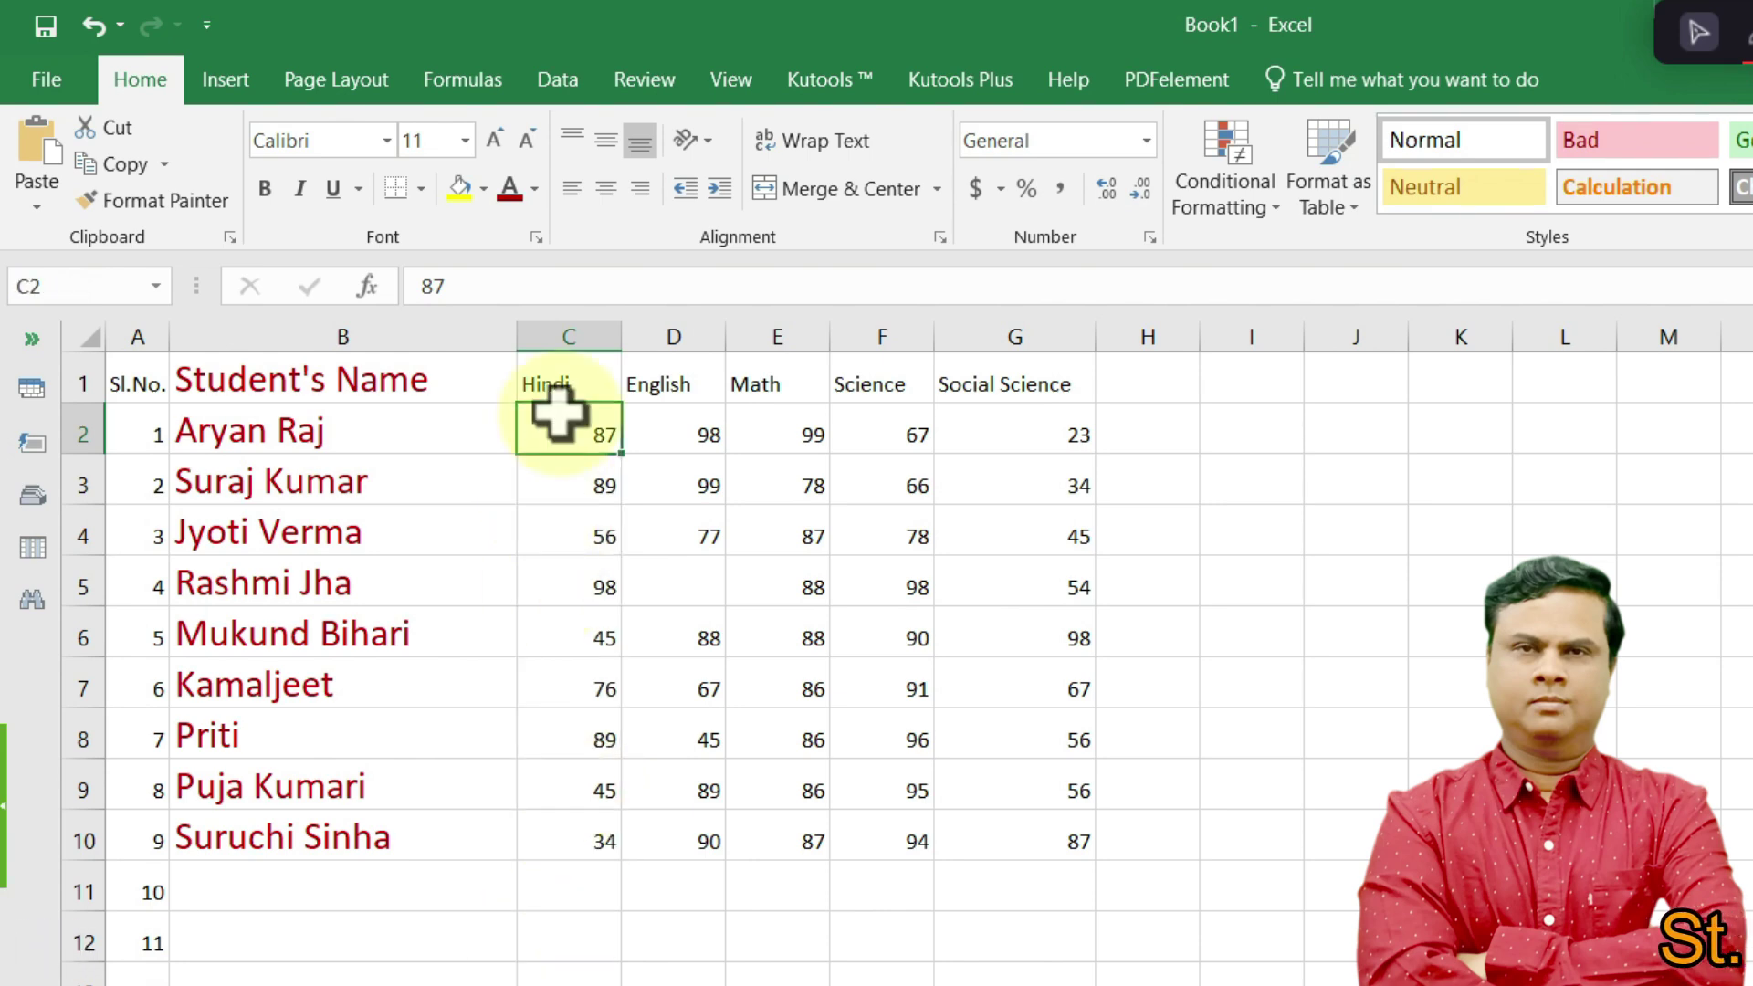
left_click(950, 481)
left_click_drag(567, 436, 564, 835)
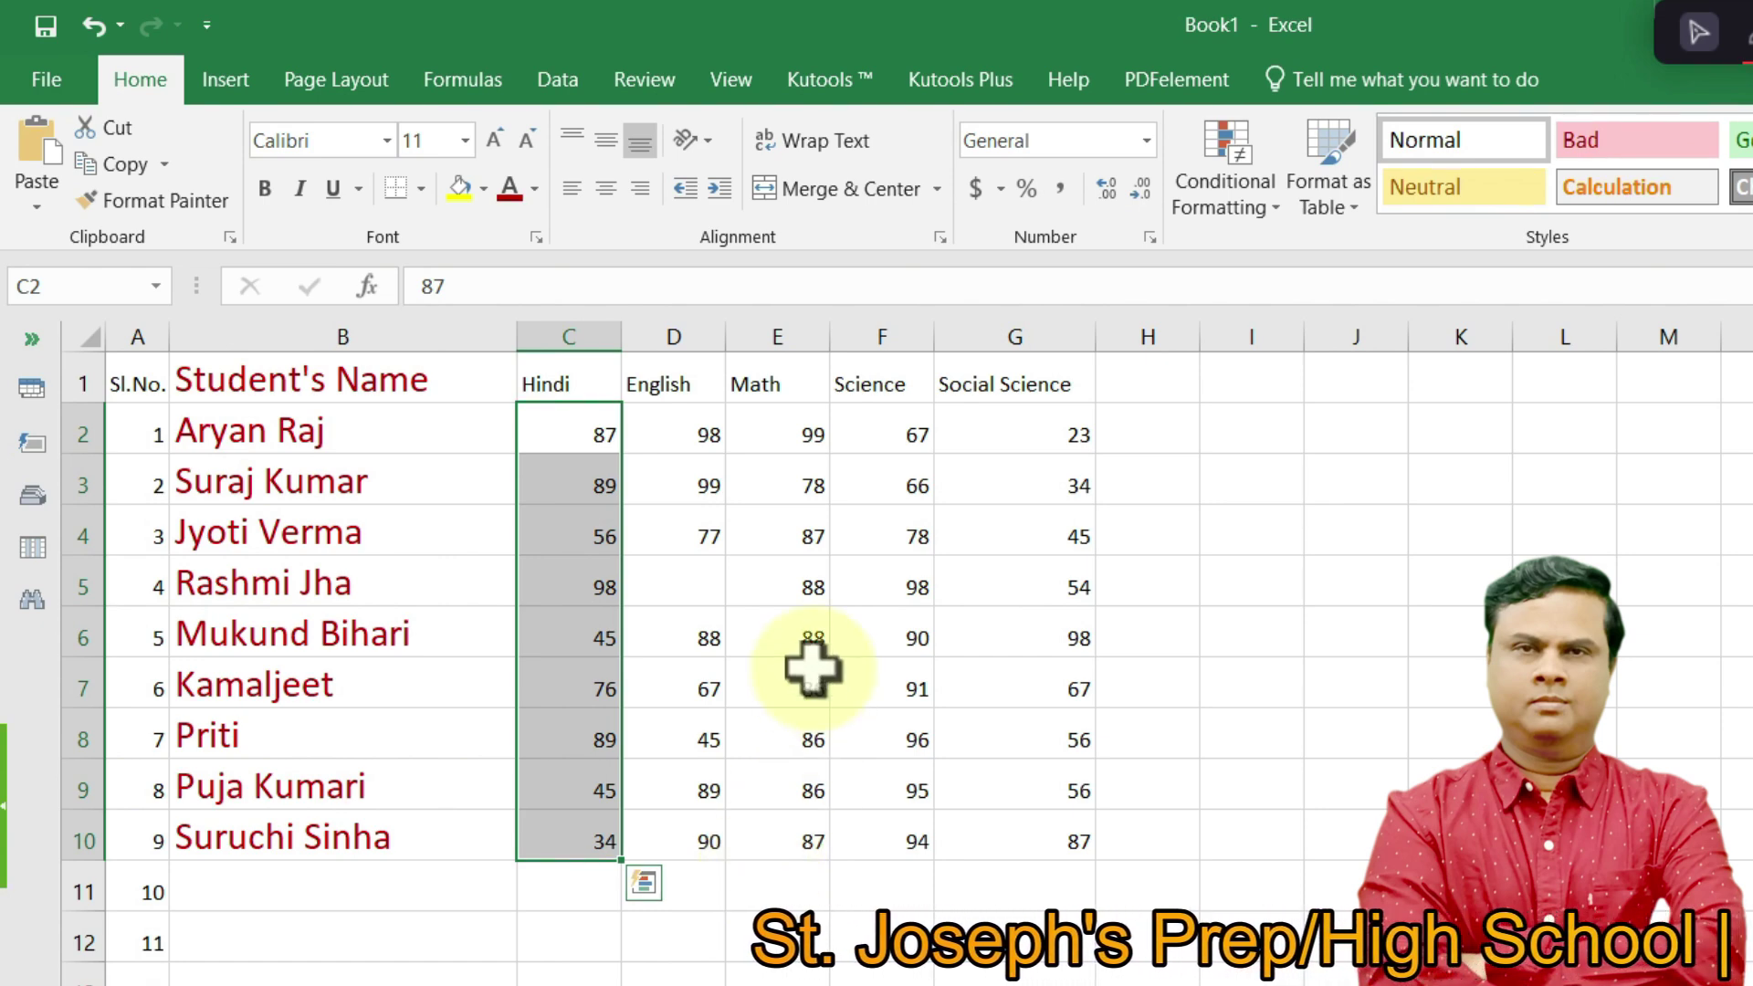
- Try adding the Math and Social Science marks to the selection, then clear it
left_click_drag(810, 438, 767, 840)
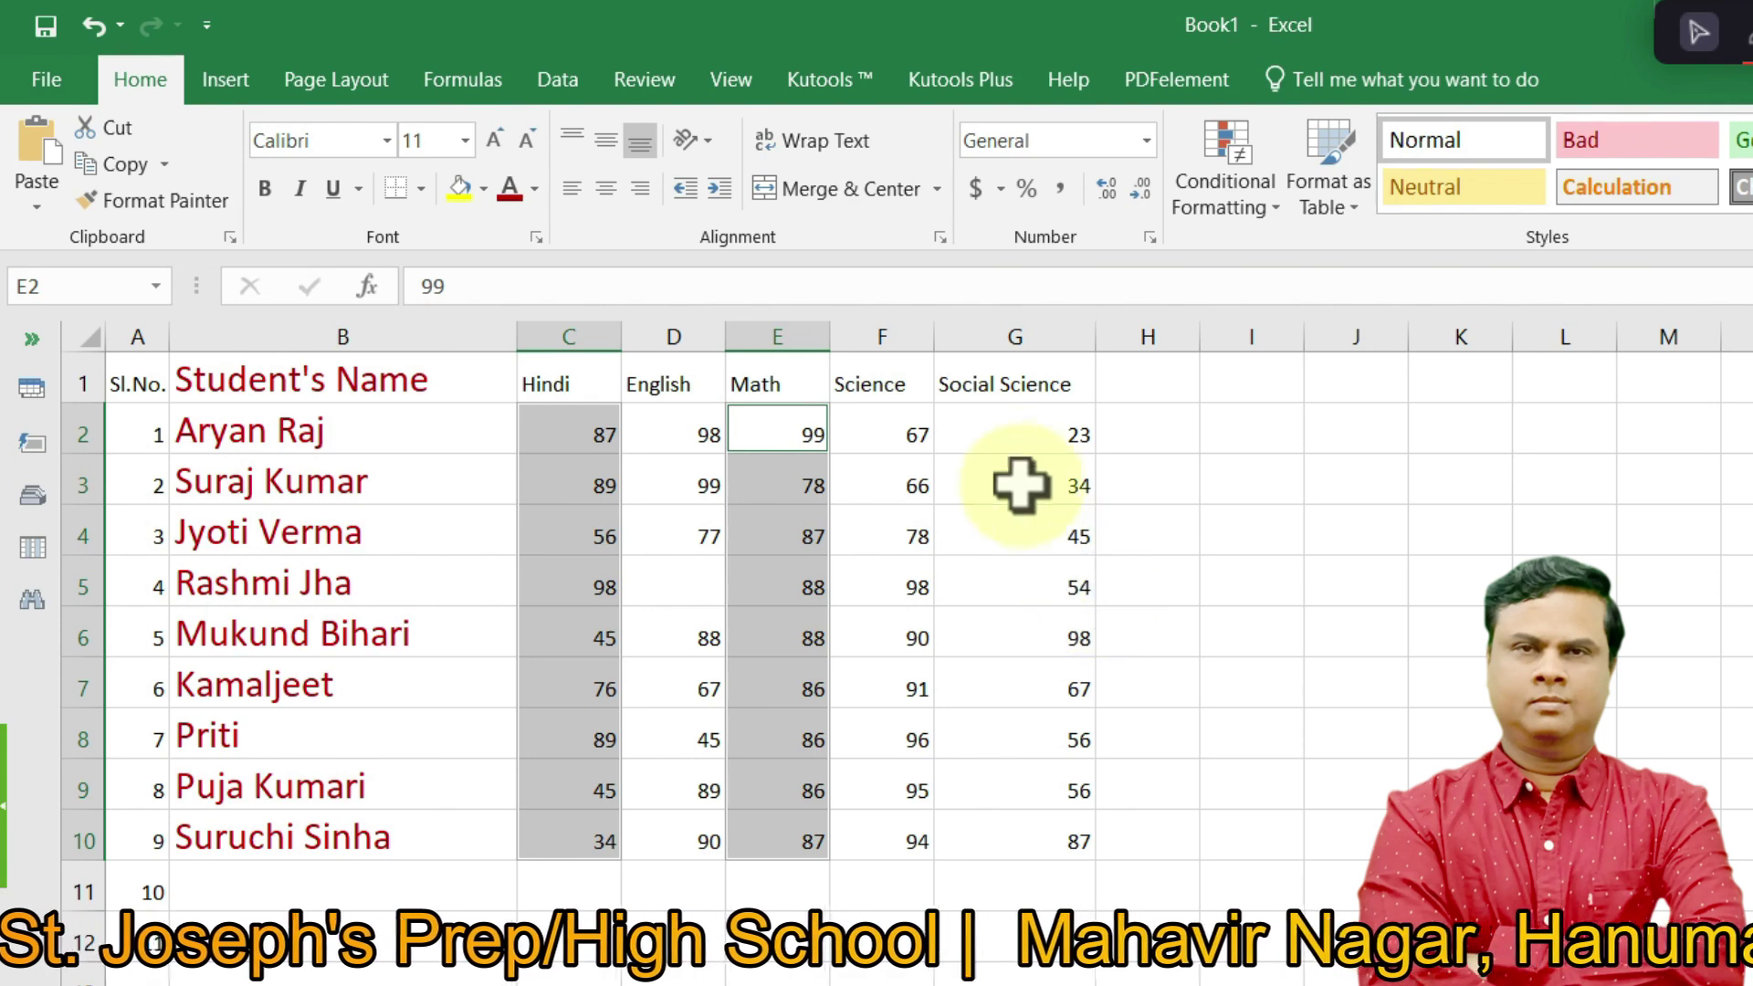
left_click_drag(1002, 427, 974, 811)
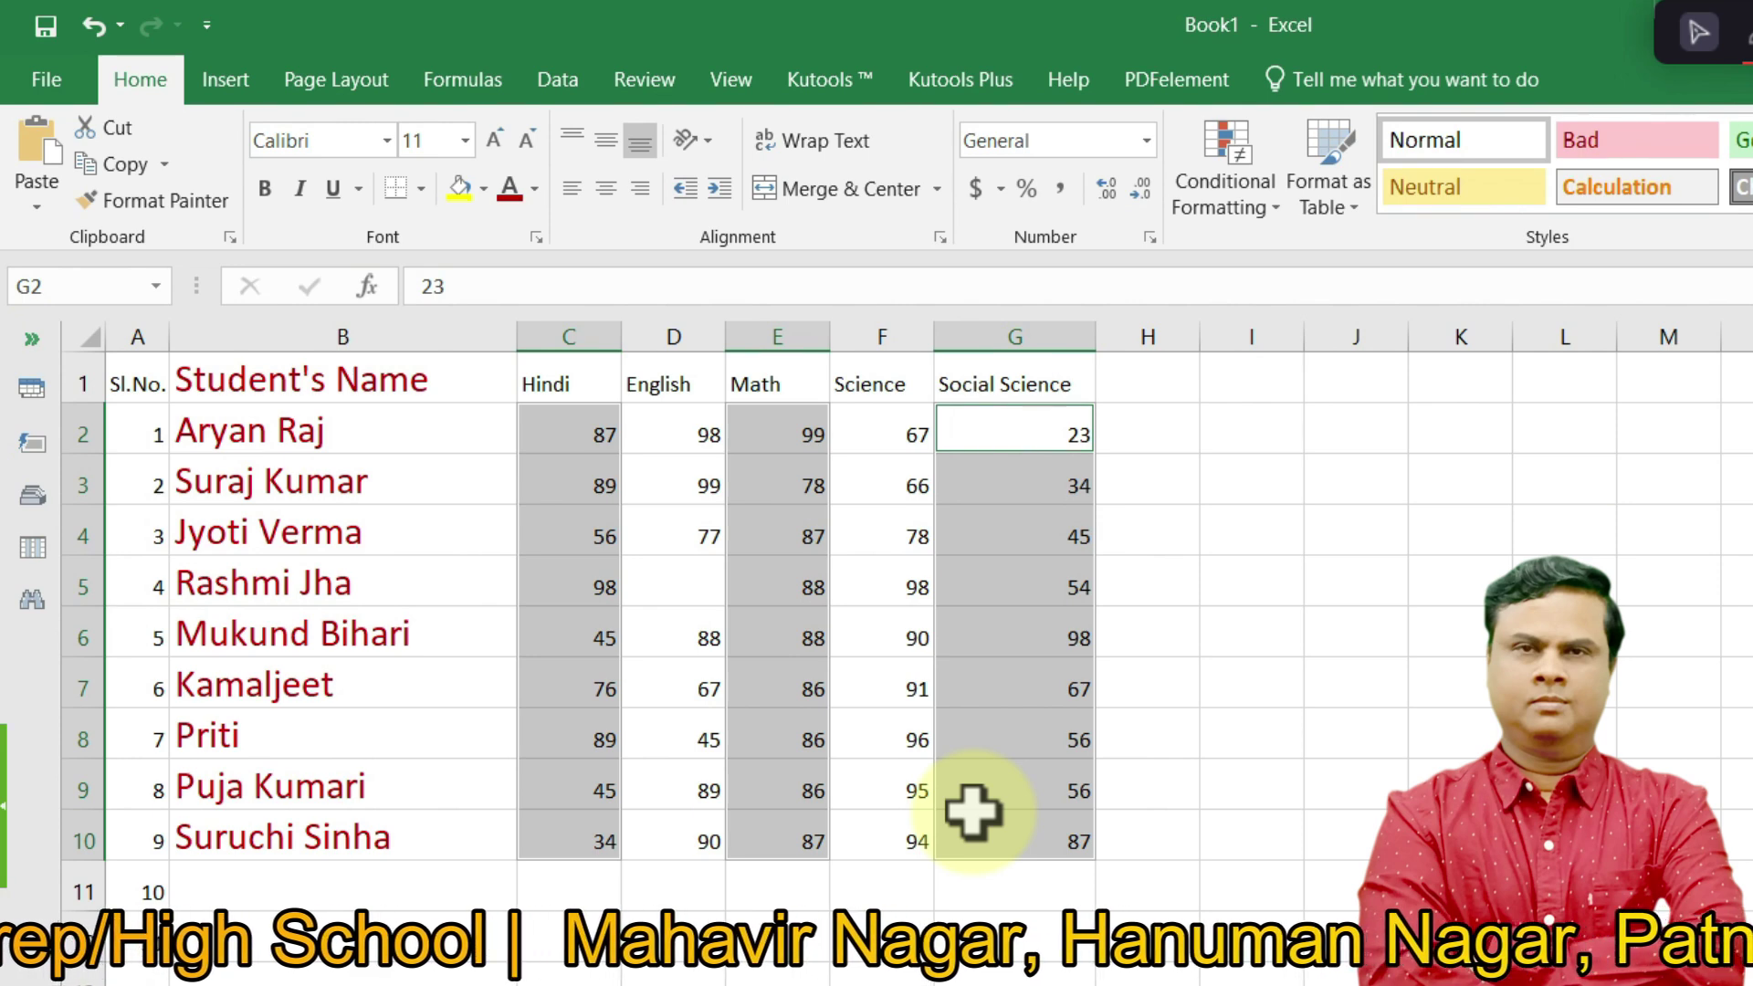
left_click(888, 935)
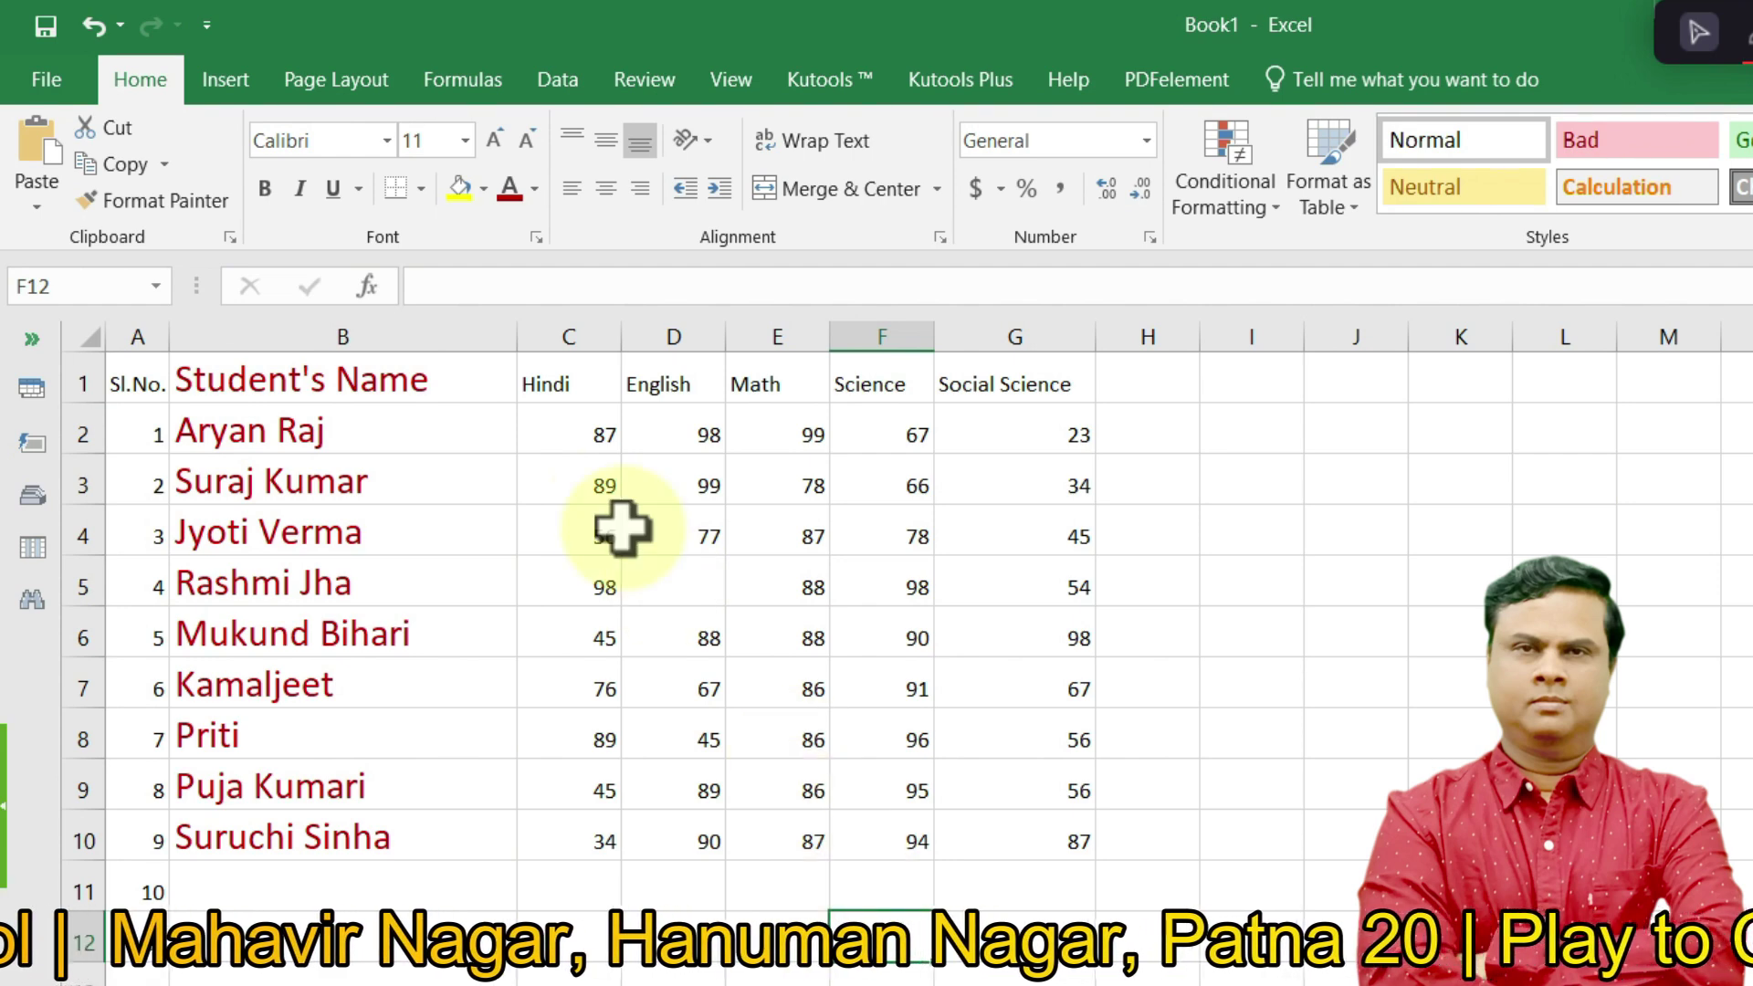
- Select Hindi C2:C10, then Ctrl-add Math E2:E10 and Social Science G2:G10
left_click(533, 426)
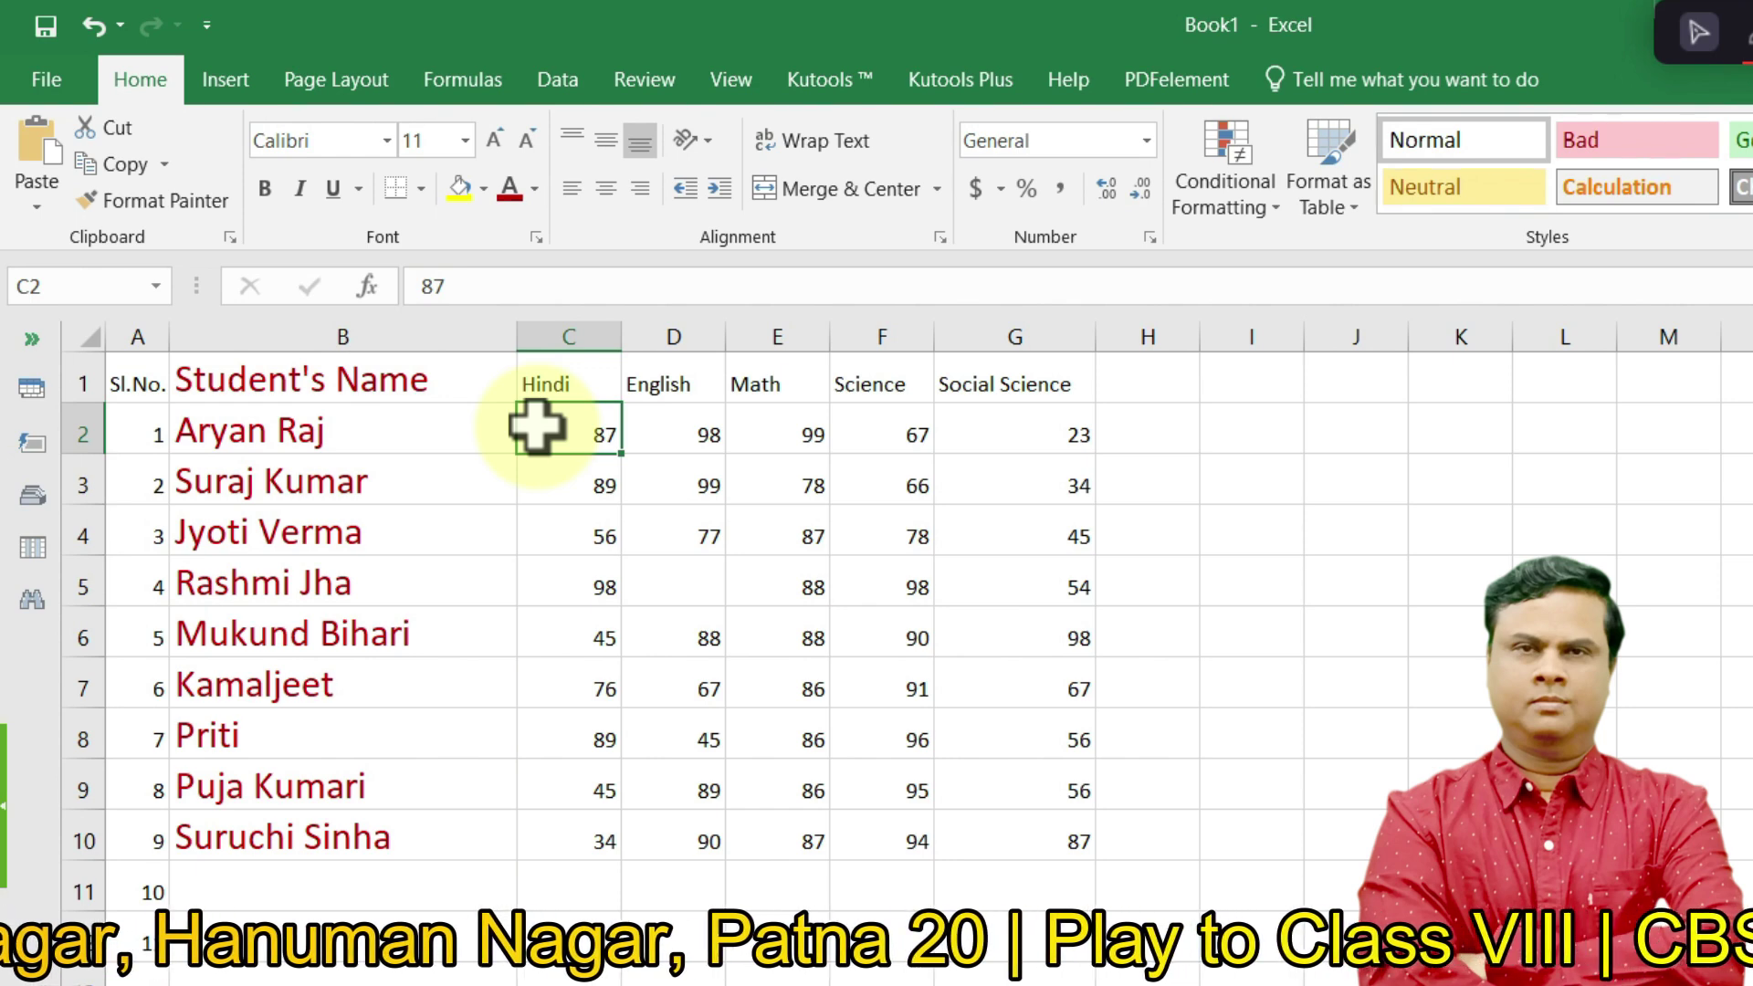
left_click_drag(537, 425, 566, 812)
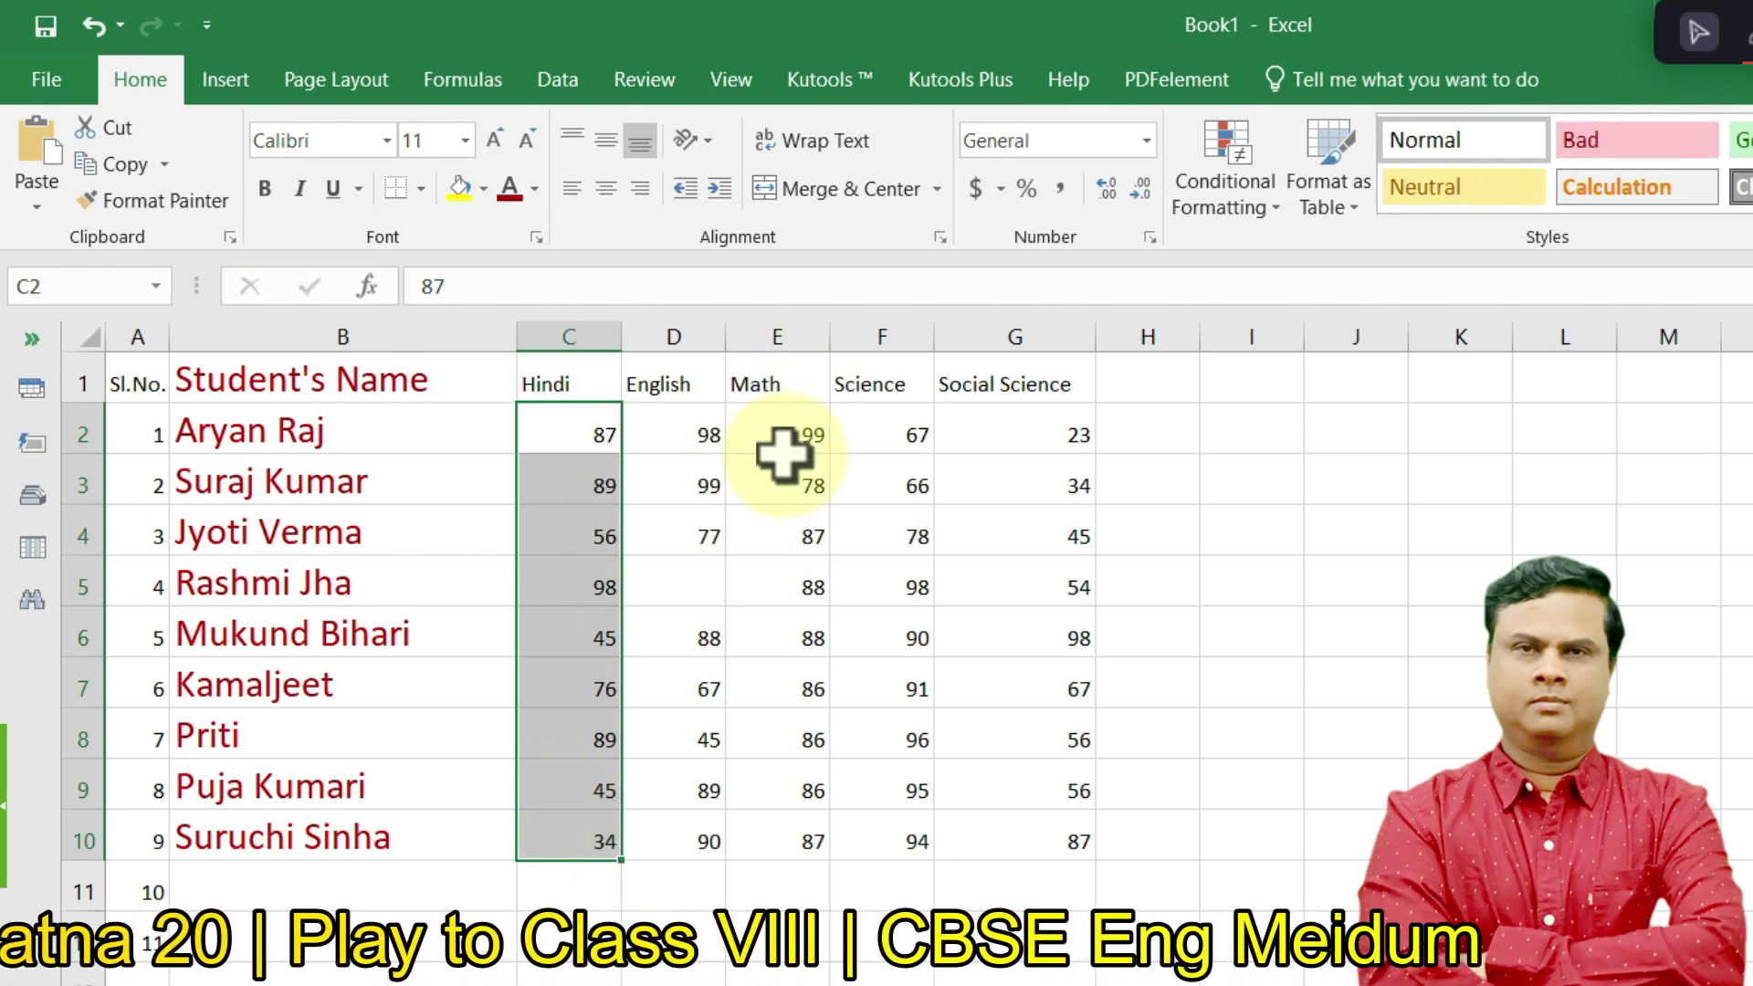
left_click_drag(782, 433, 758, 820)
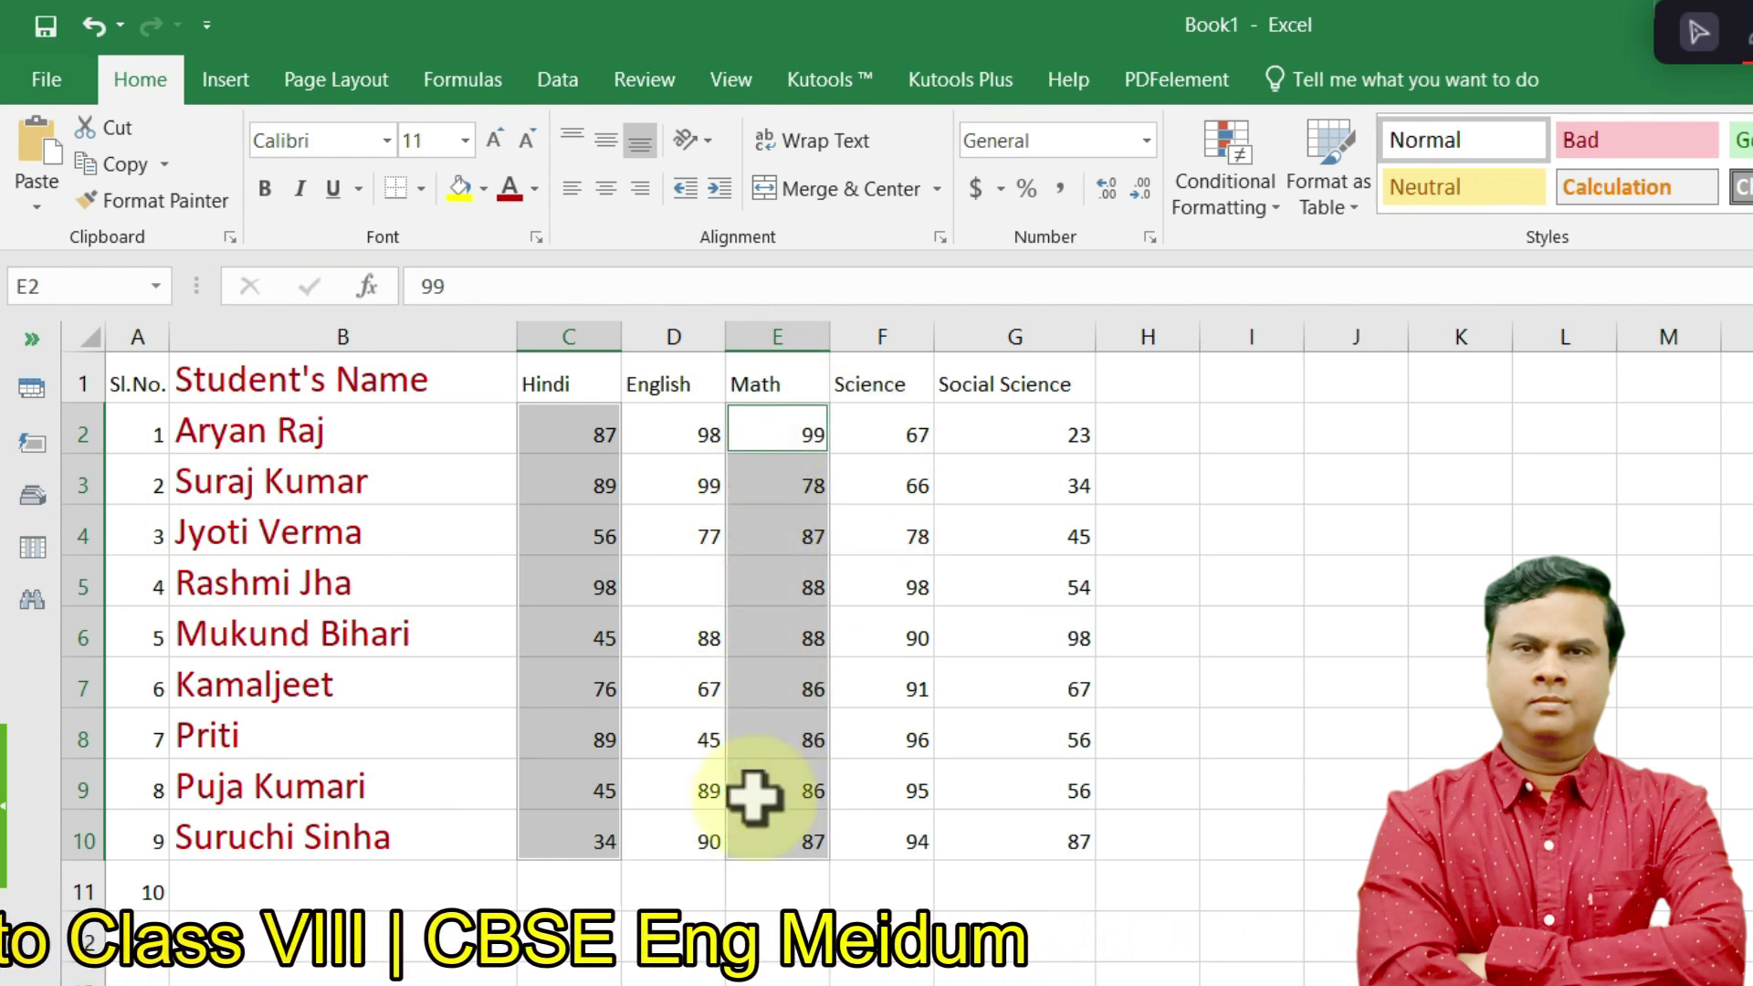
left_click(1018, 424, "ctrl")
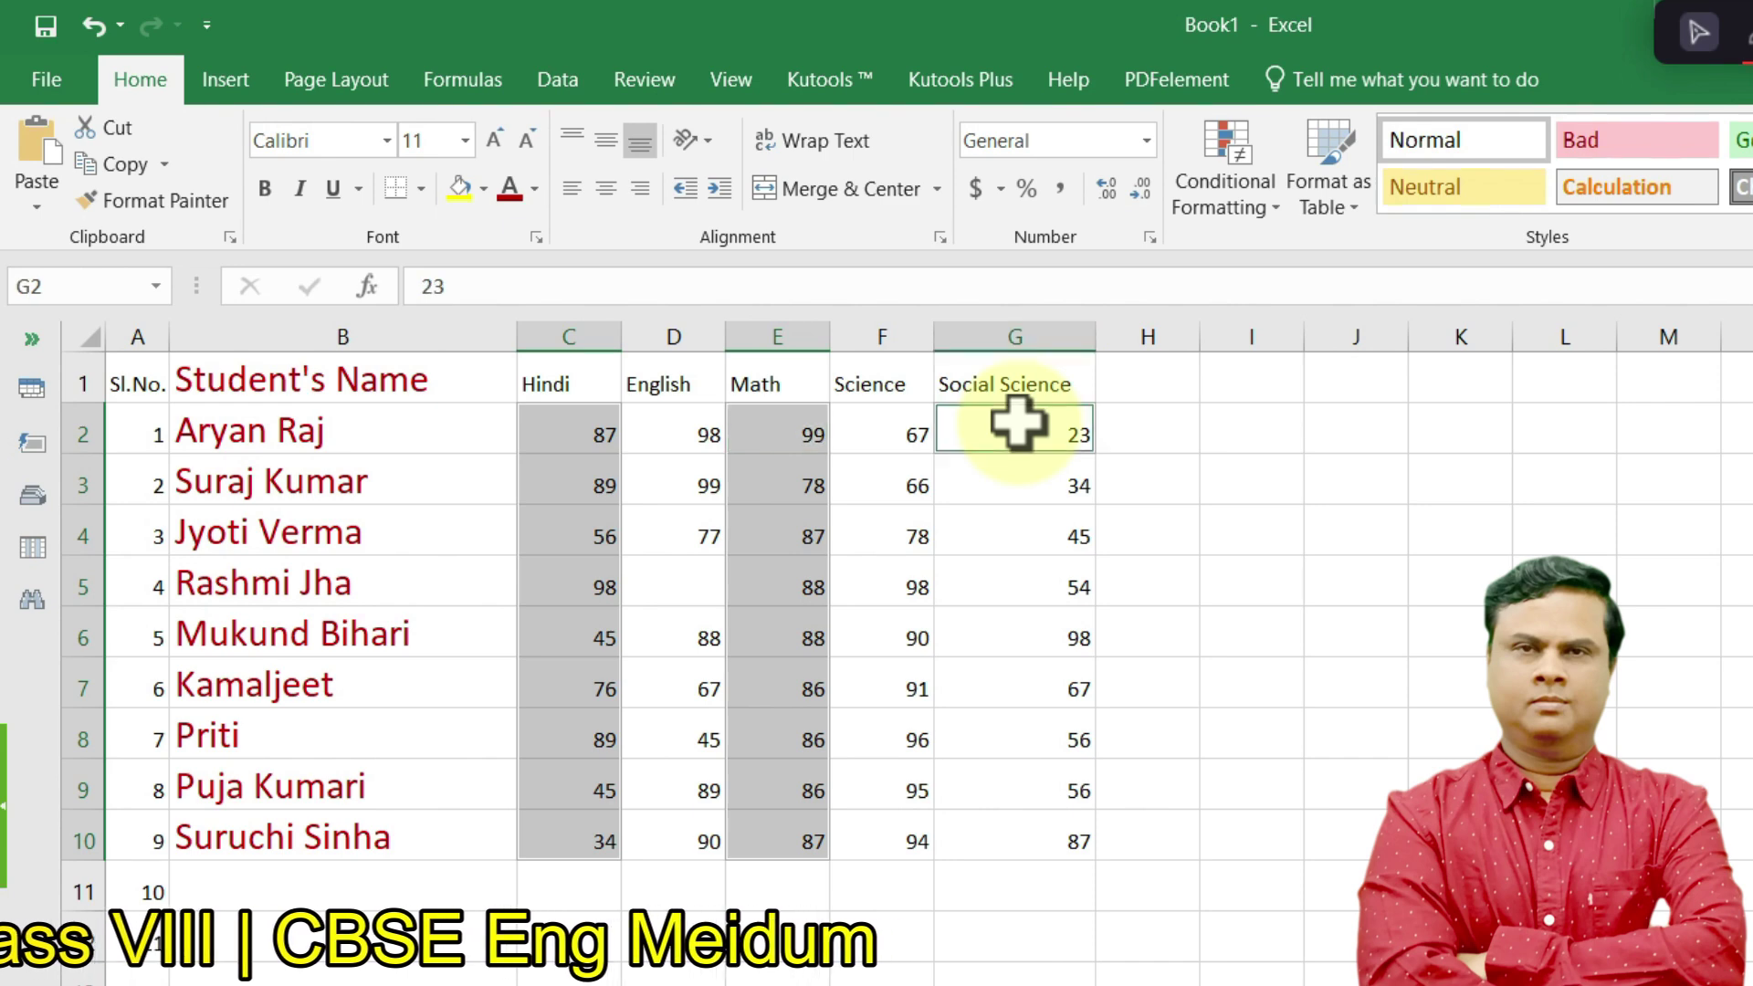
left_click_drag(1018, 425, 1025, 829)
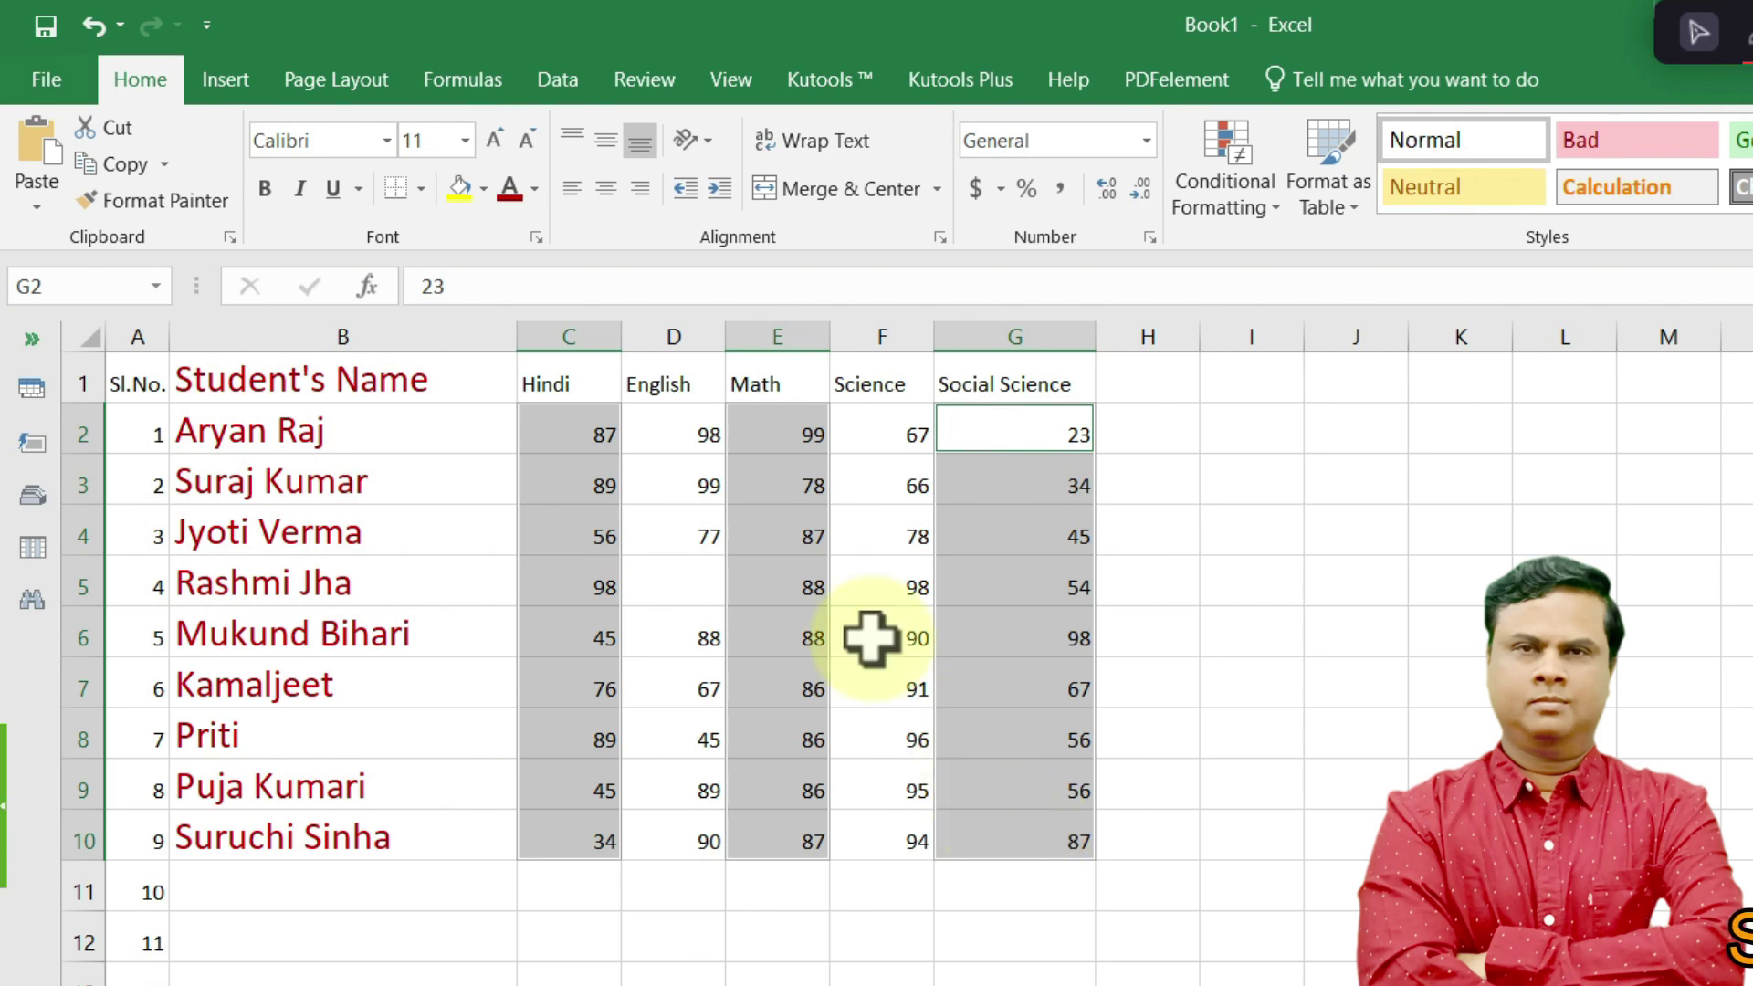
- Format the Hindi, Math and Social Science marks as 14-point, dark blue, centred text
left_click(465, 141)
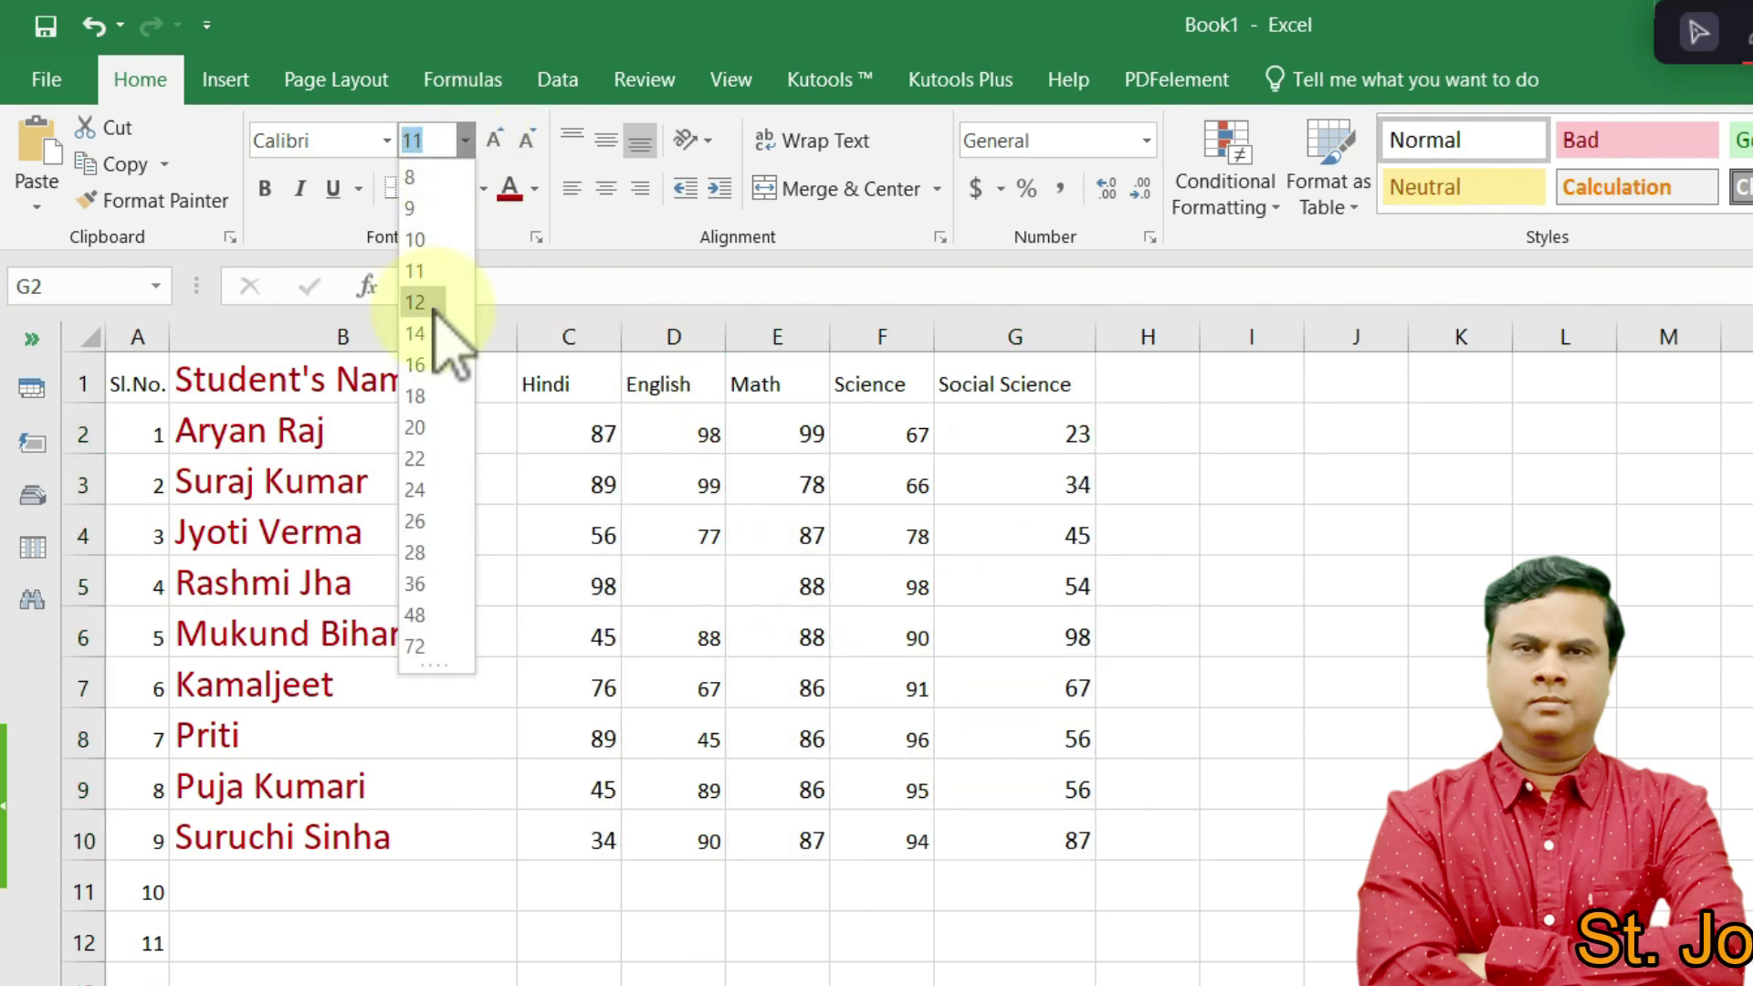
left_click(415, 335)
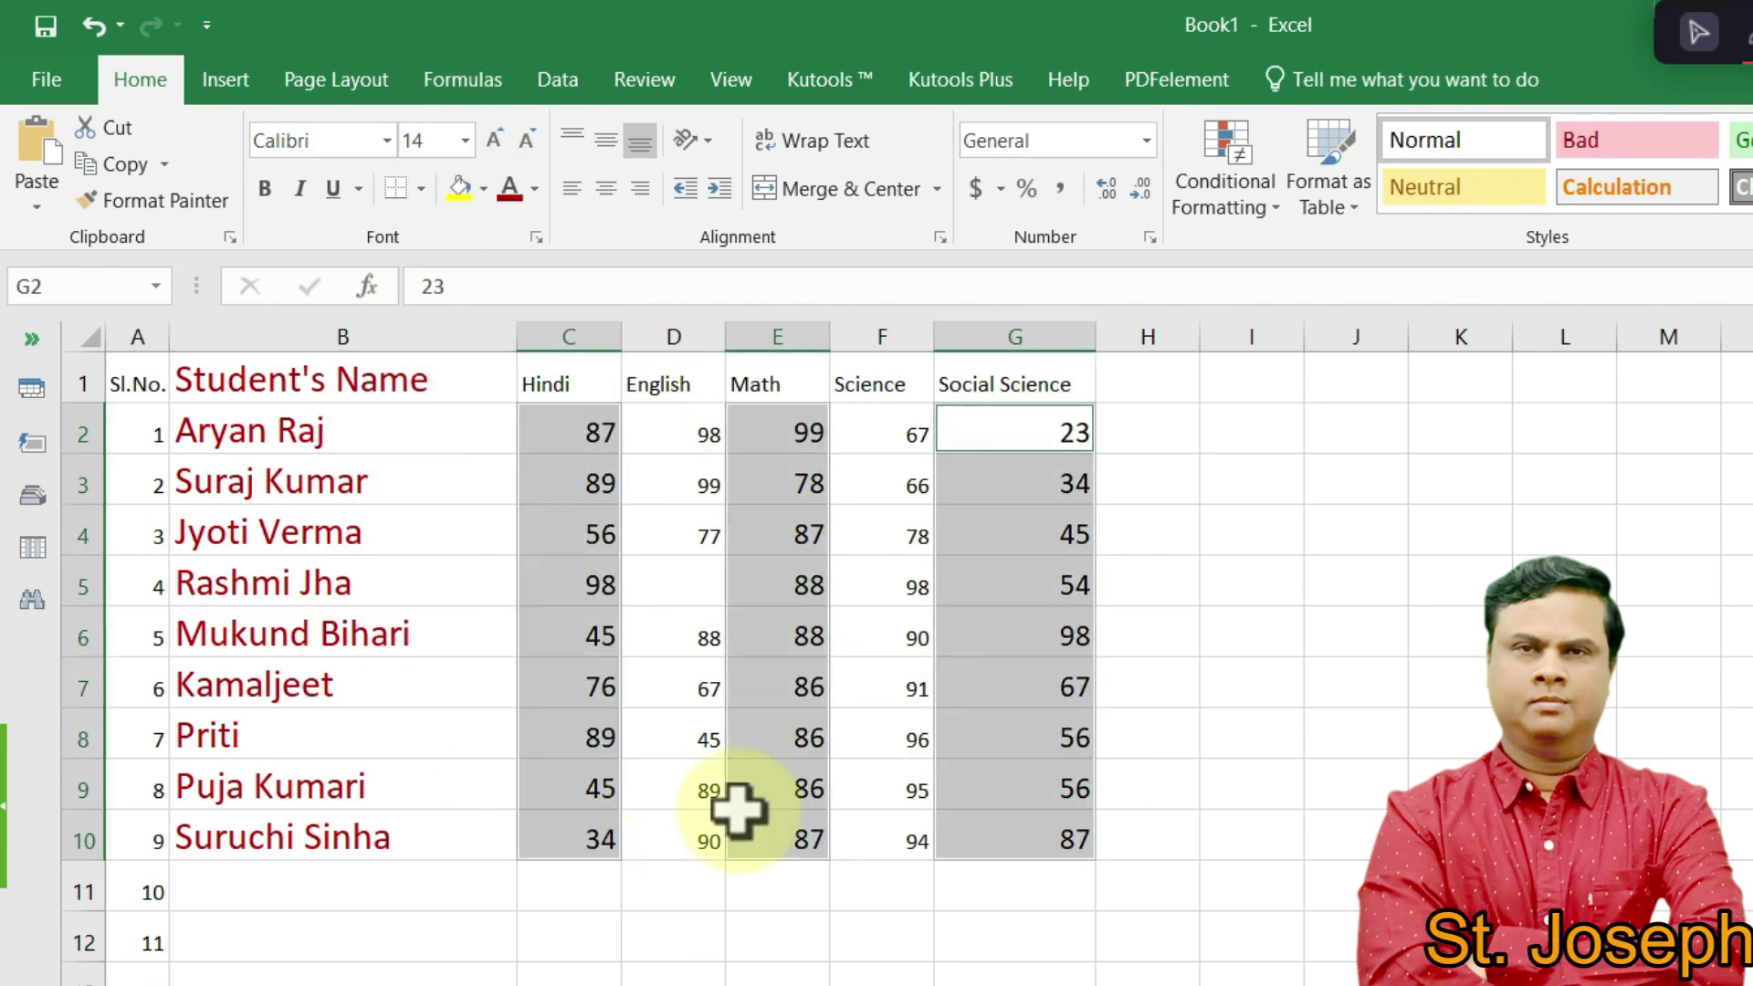
left_click(536, 188)
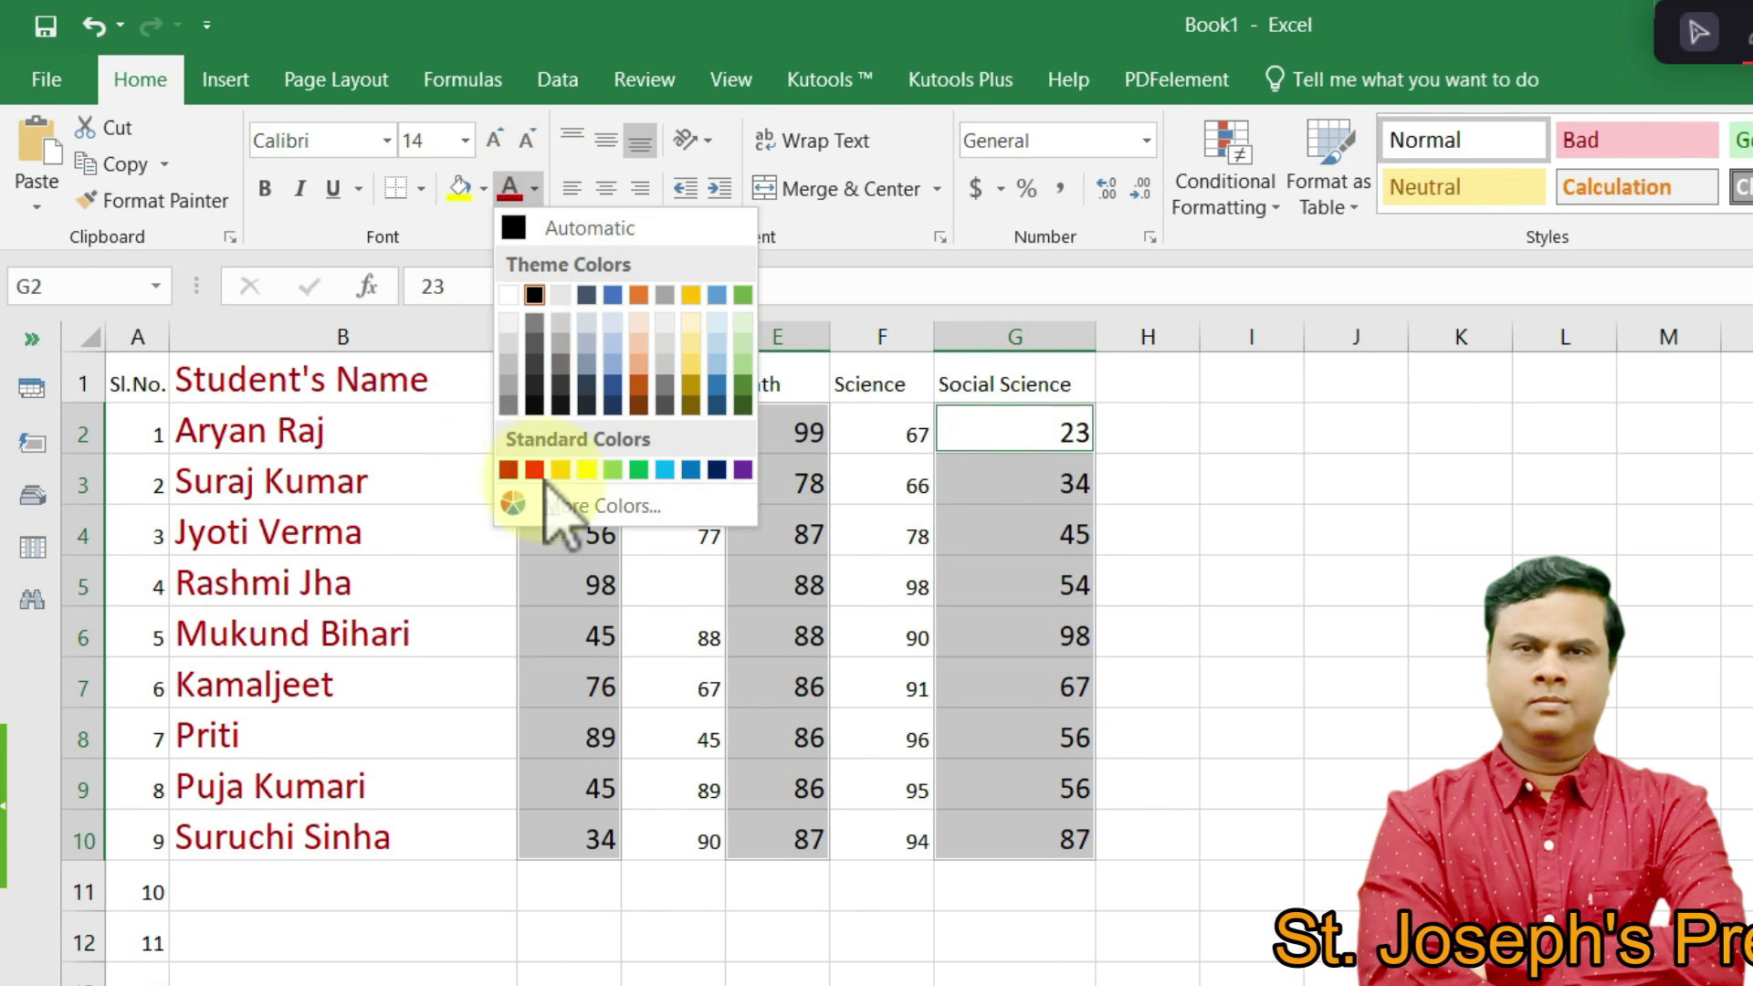
left_click(718, 467)
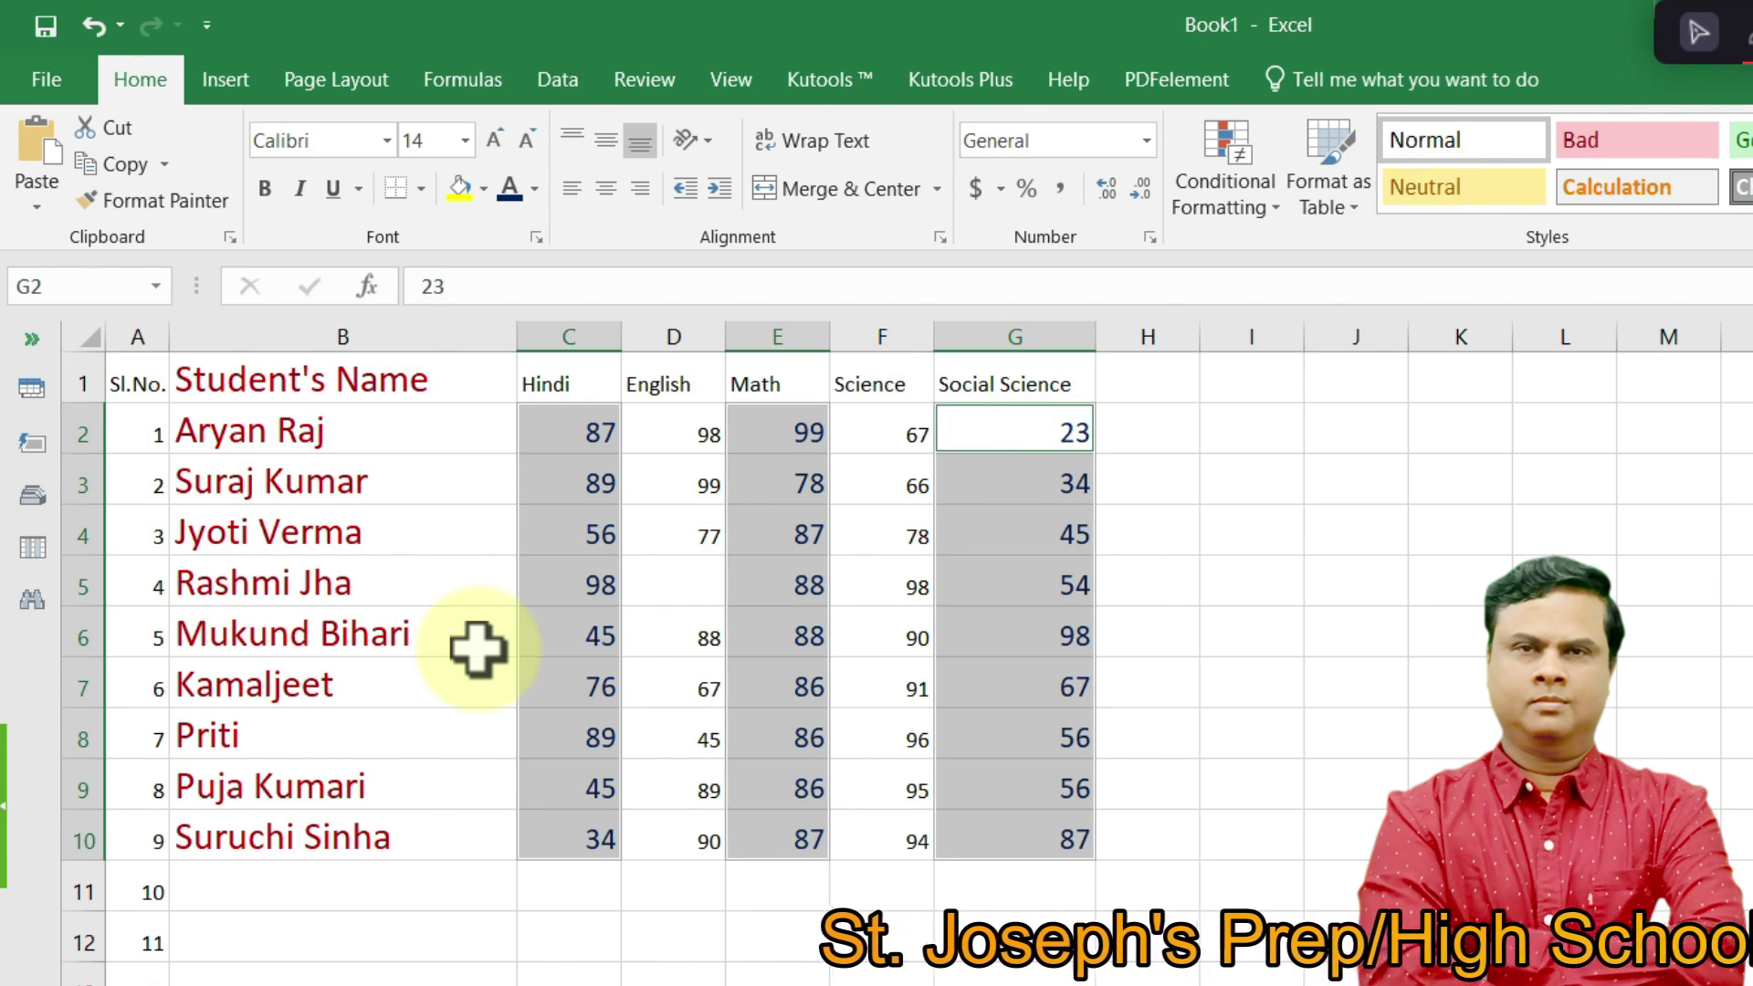
left_click(604, 190)
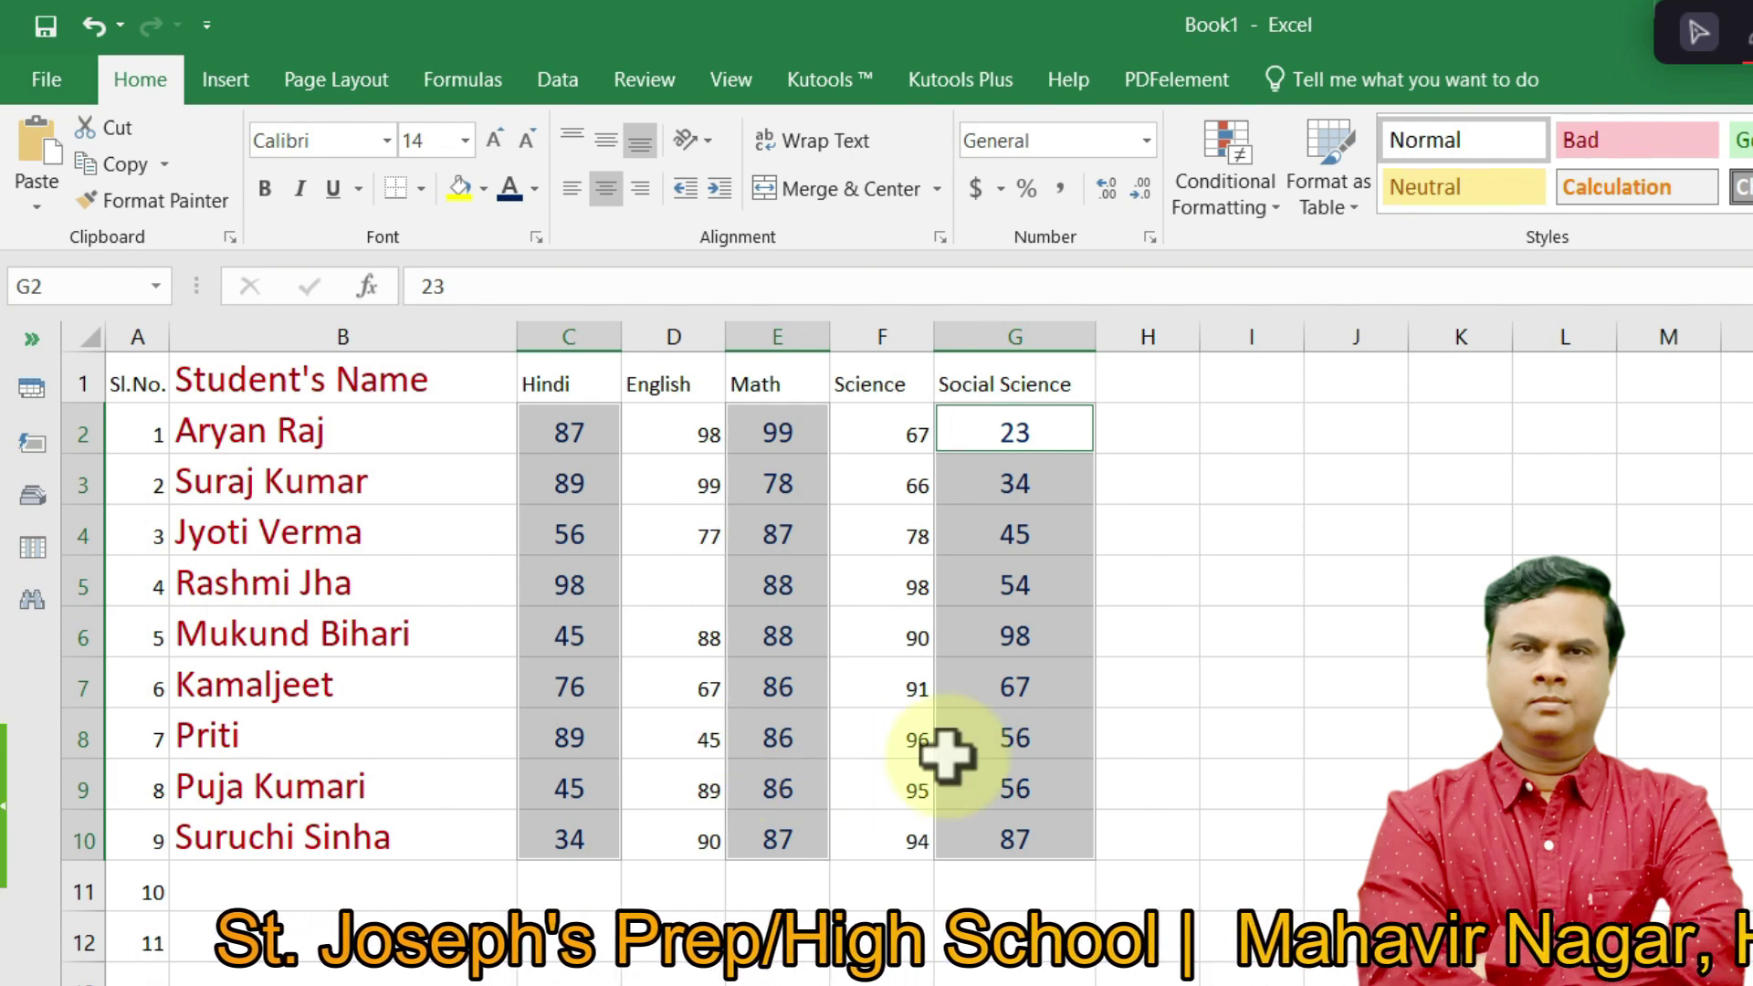
left_click(1187, 680)
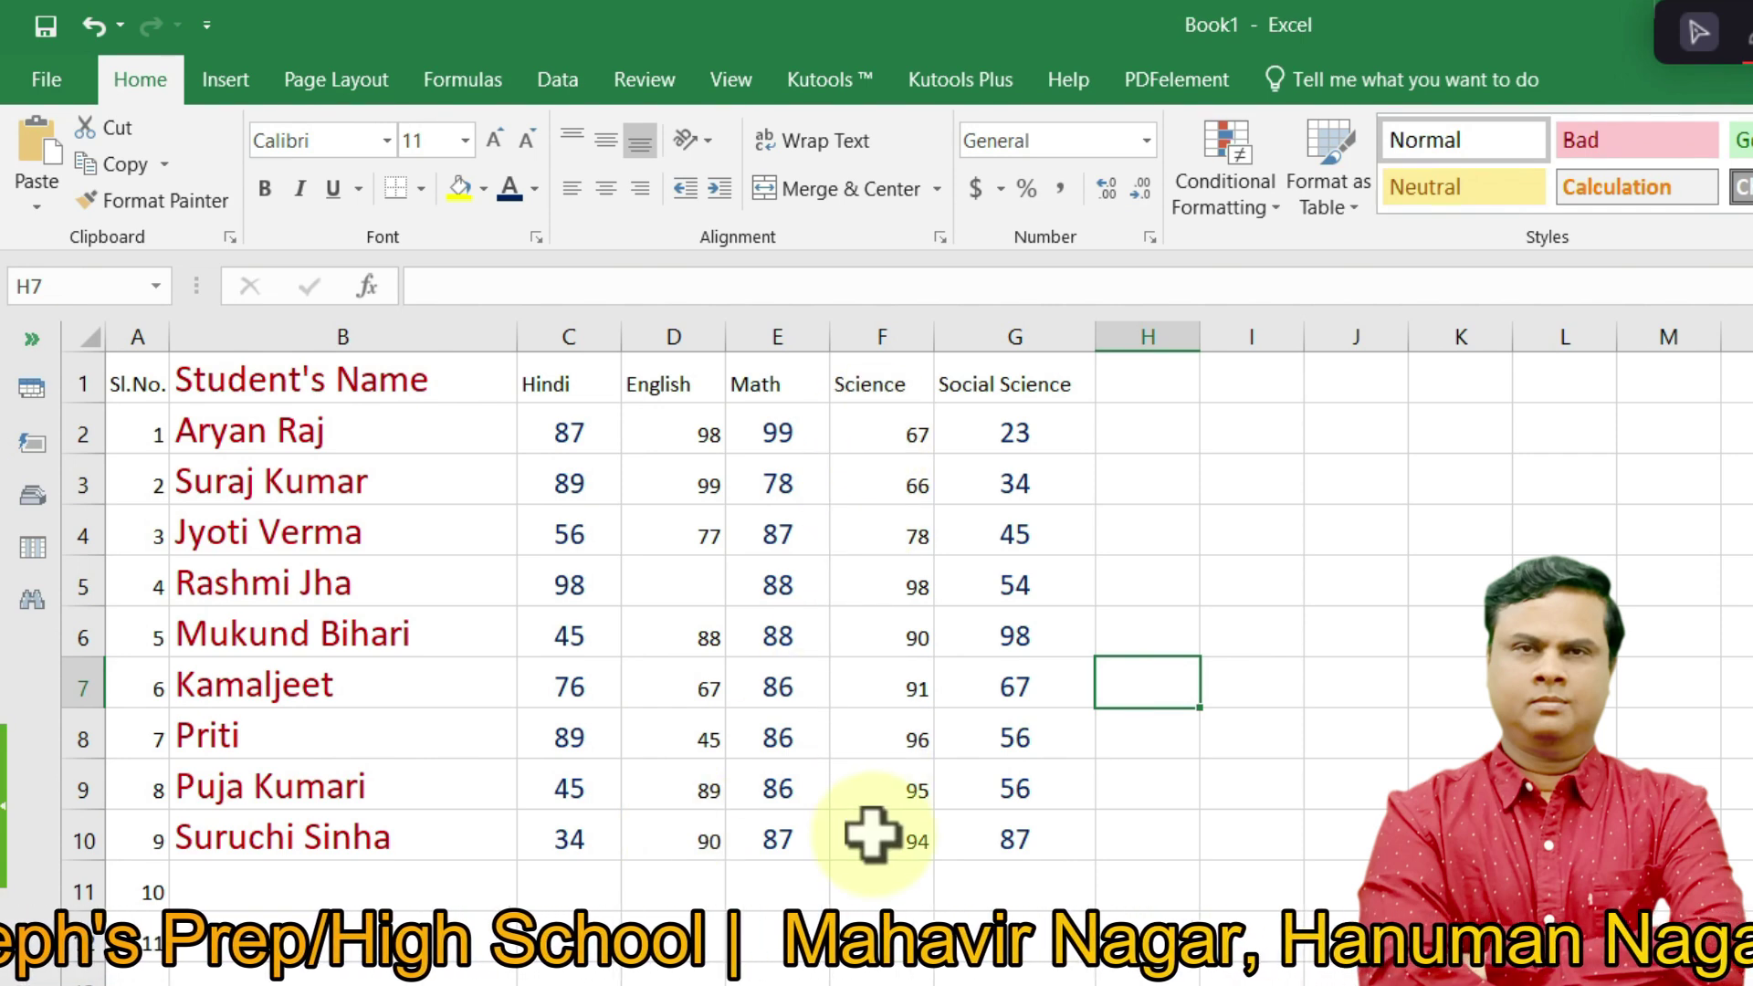
left_click(917, 872)
- Select the English and Science marks and make them dark red at size 20
left_click_drag(661, 436, 685, 826)
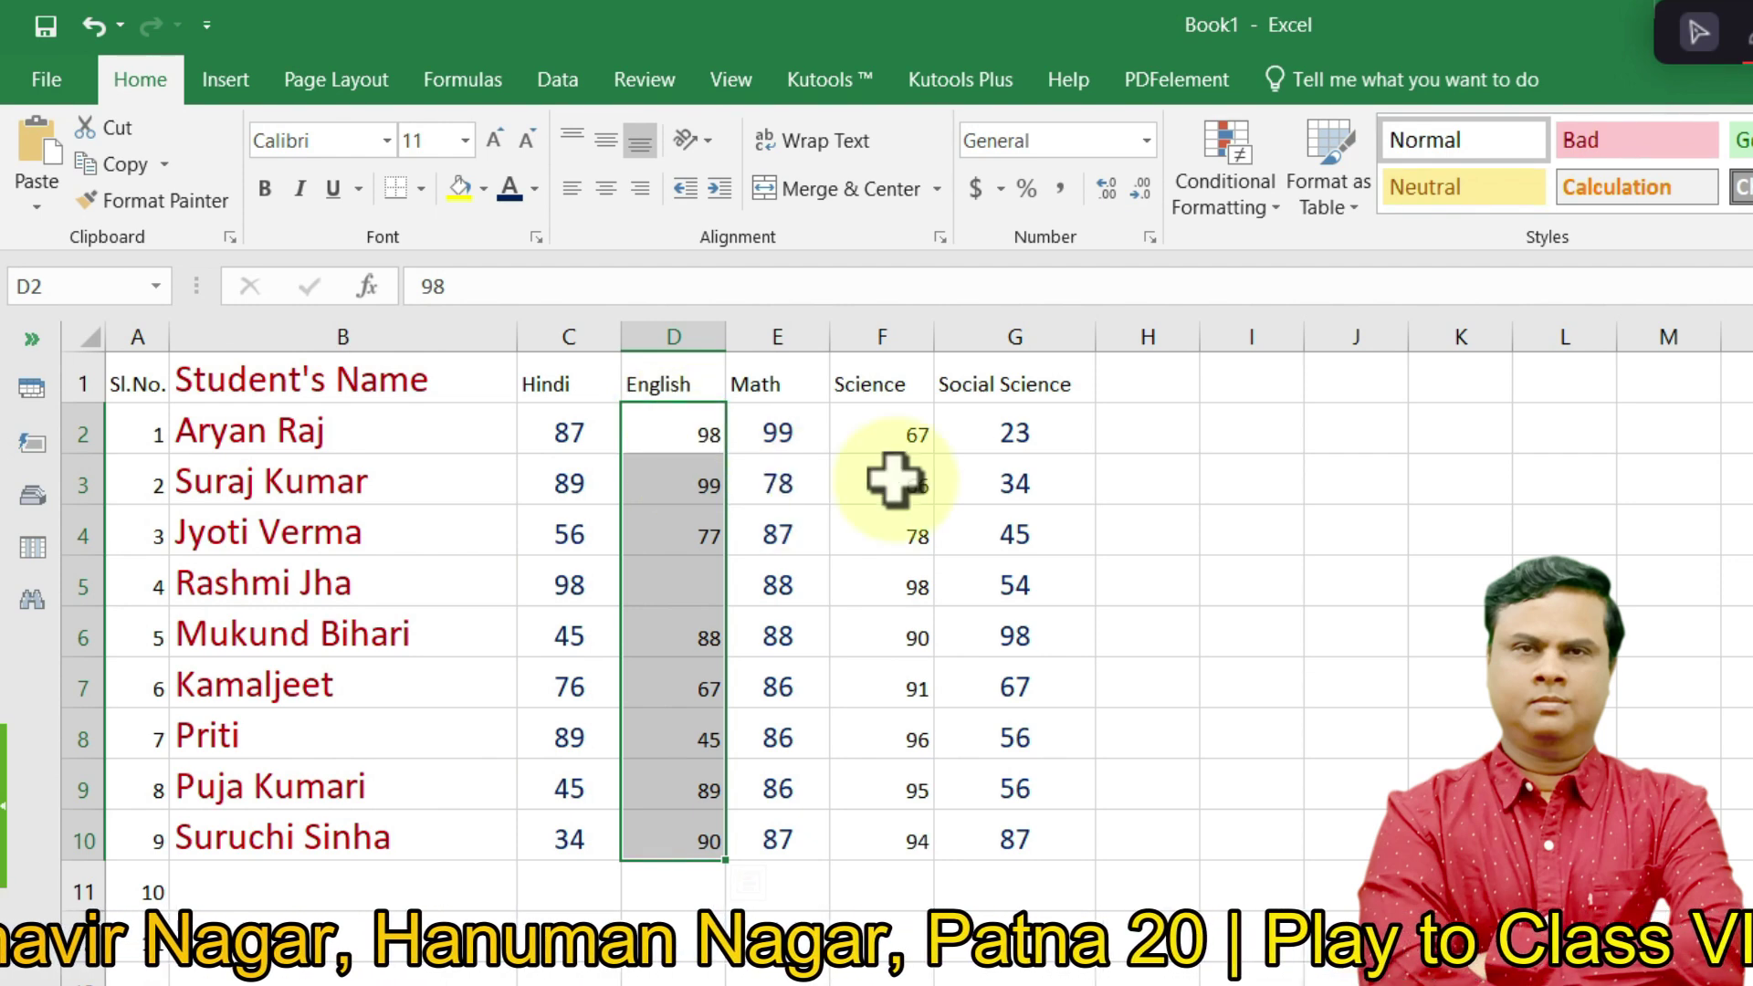
left_click_drag(875, 418, 893, 833)
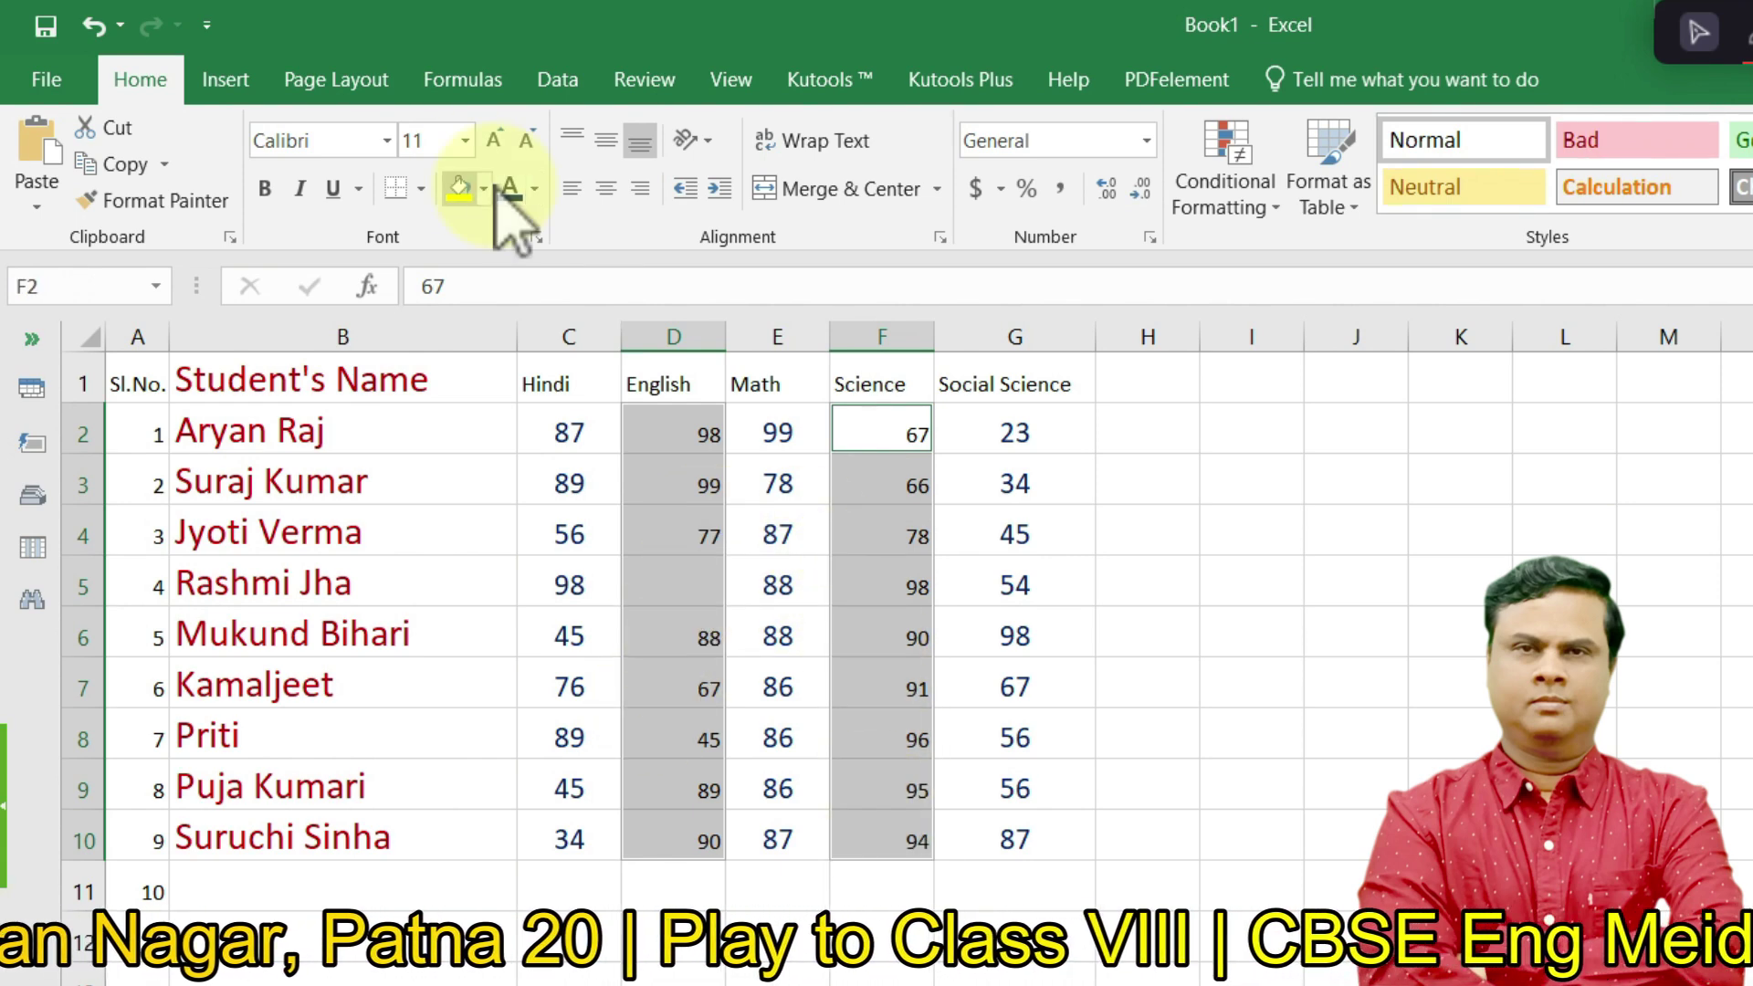
left_click(535, 188)
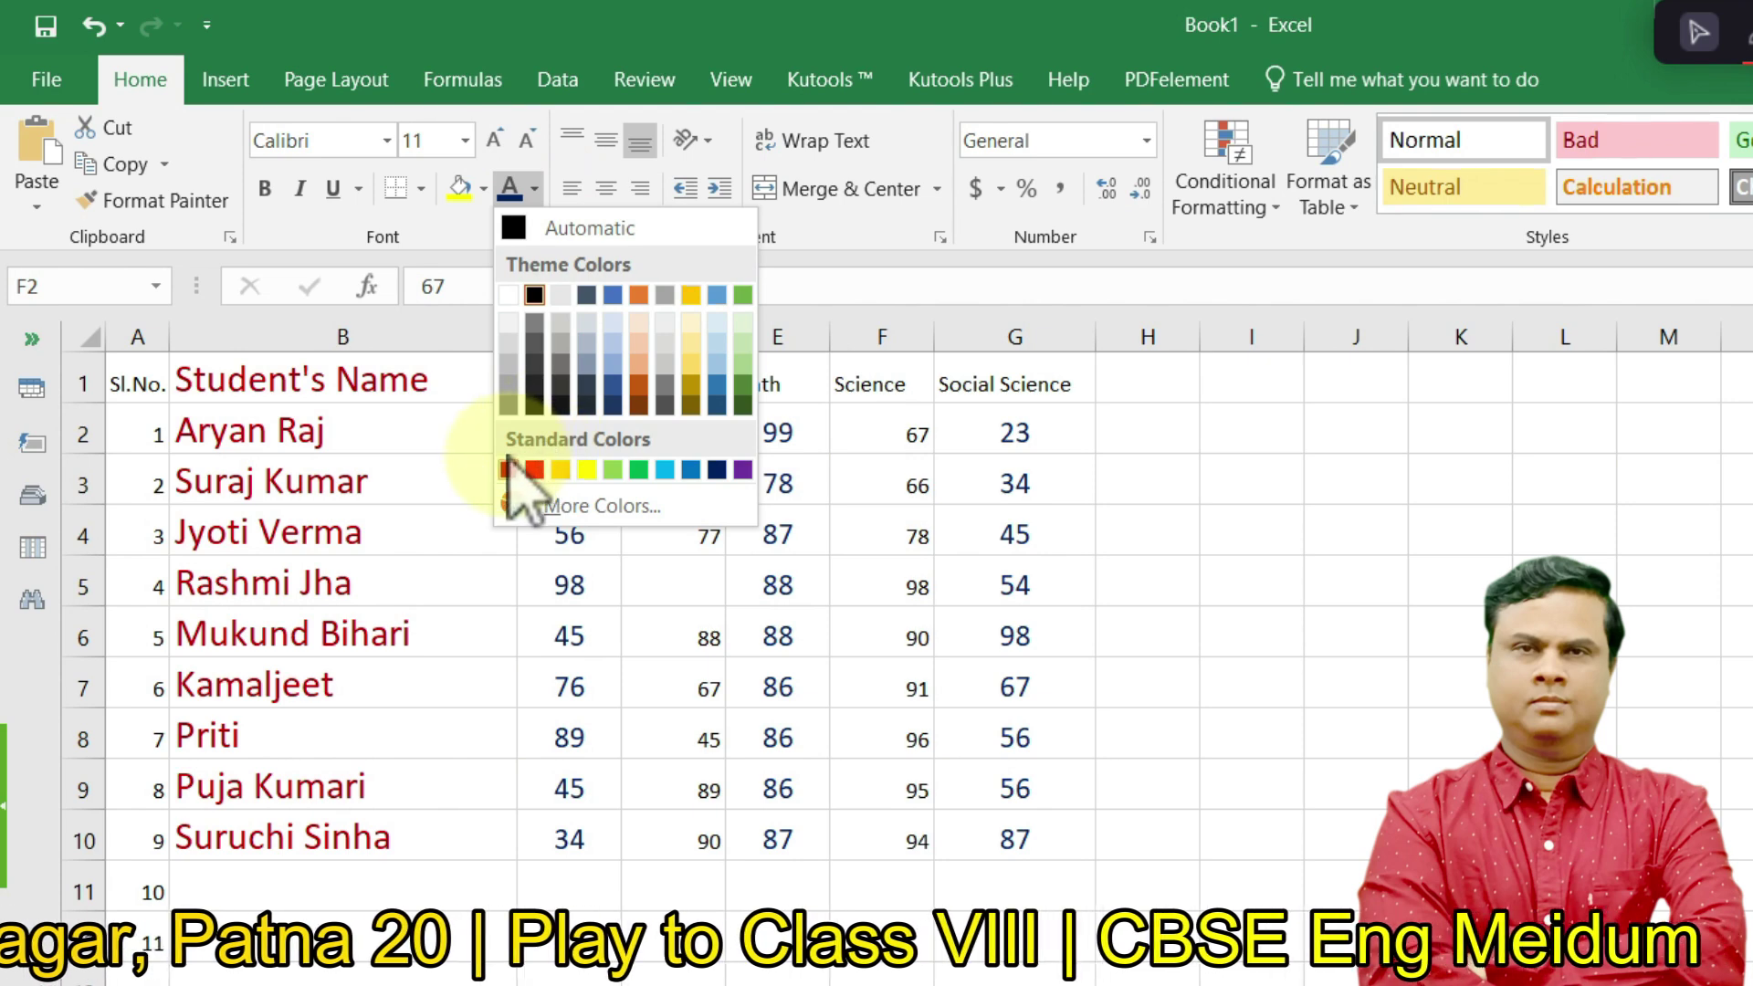
left_click(508, 469)
left_click(464, 140)
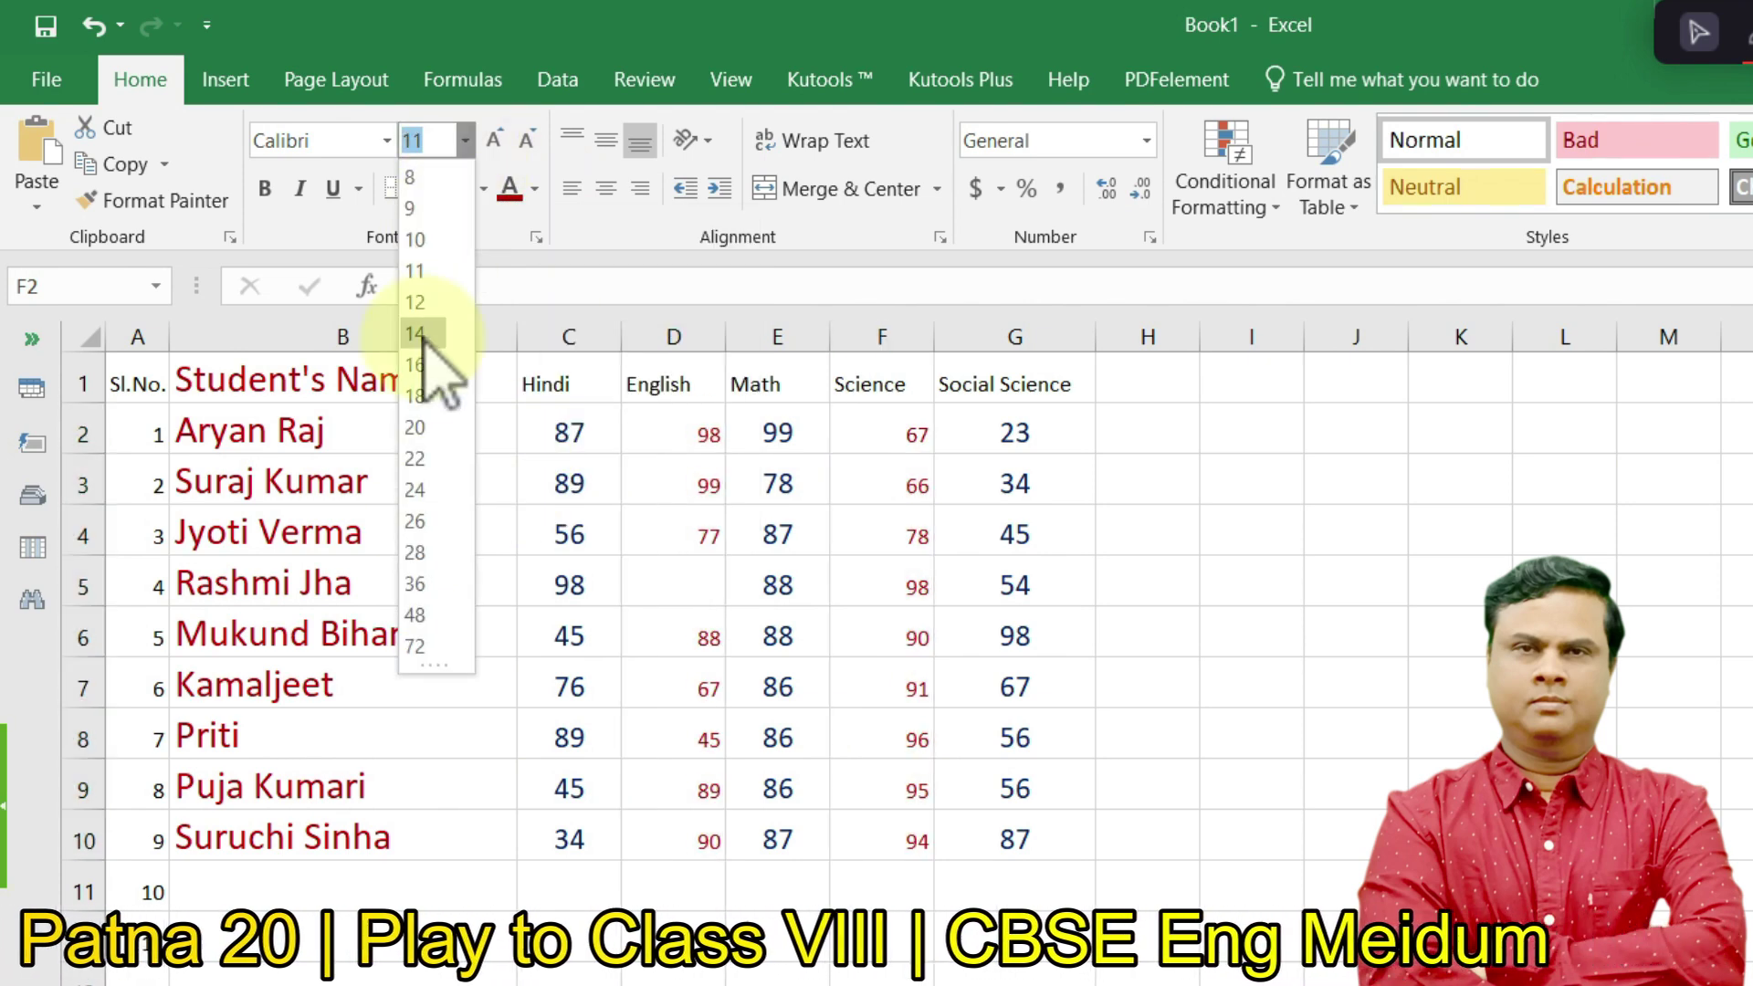
left_click(416, 429)
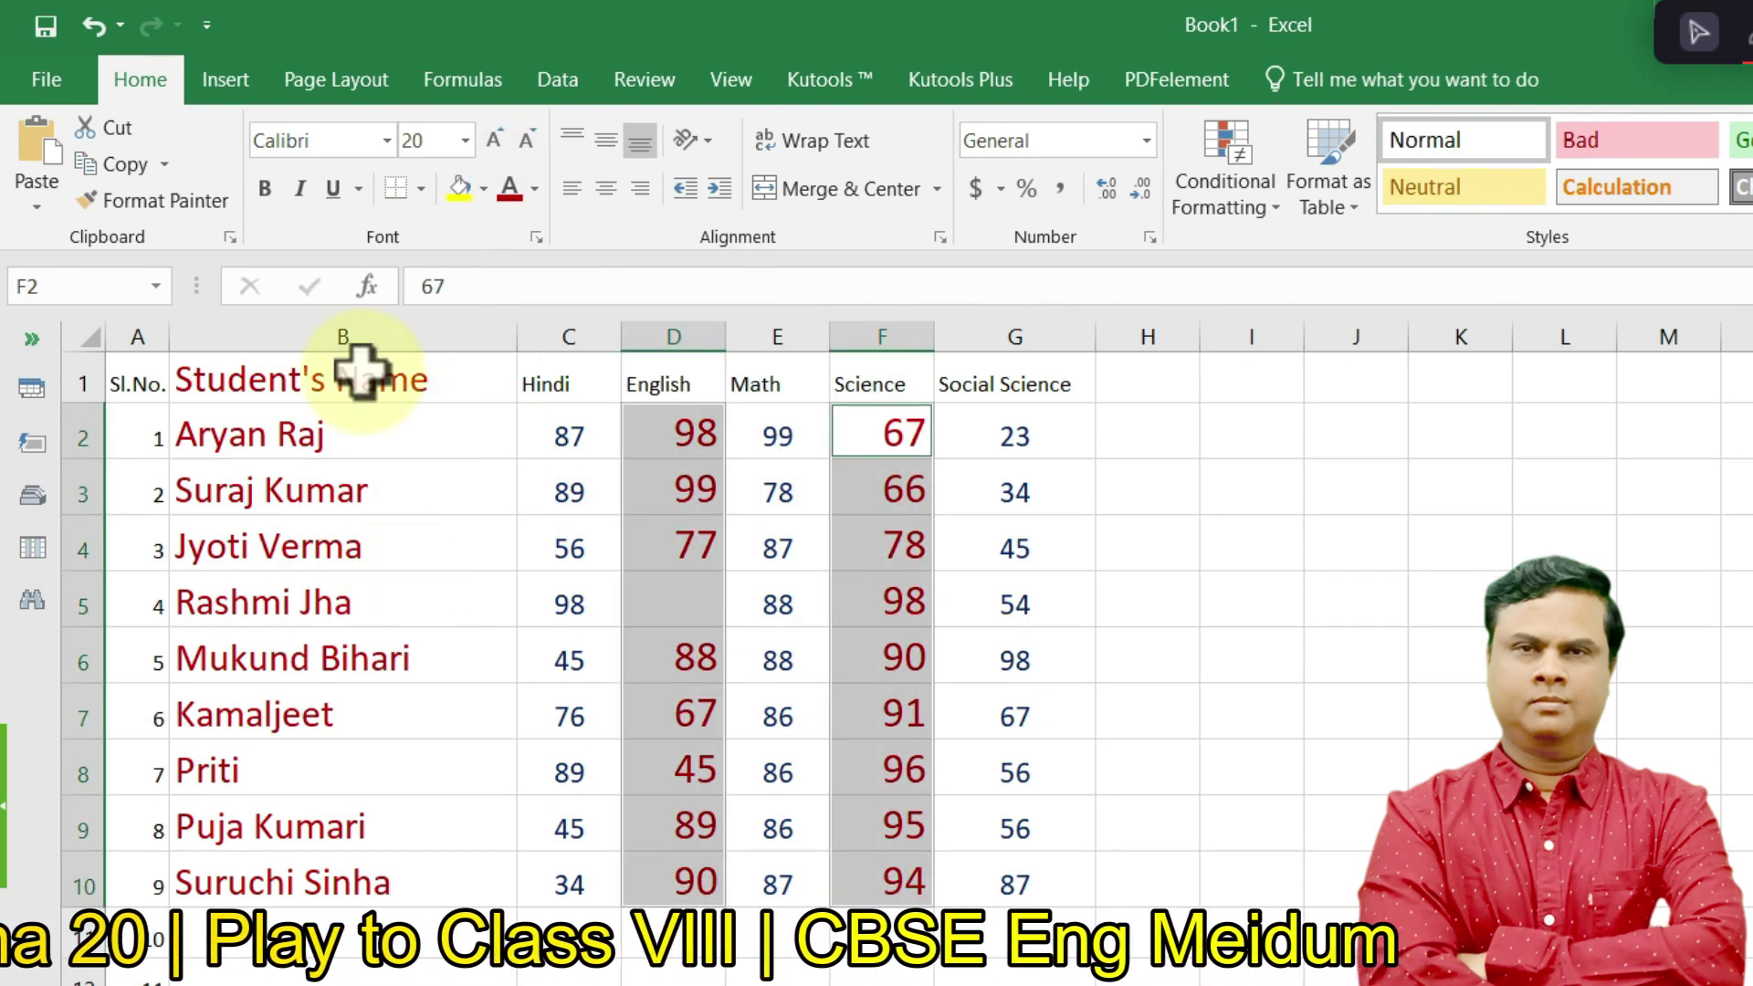
- Make those marks bold, italic and underlined, centred horizontally and vertically
left_click(265, 189)
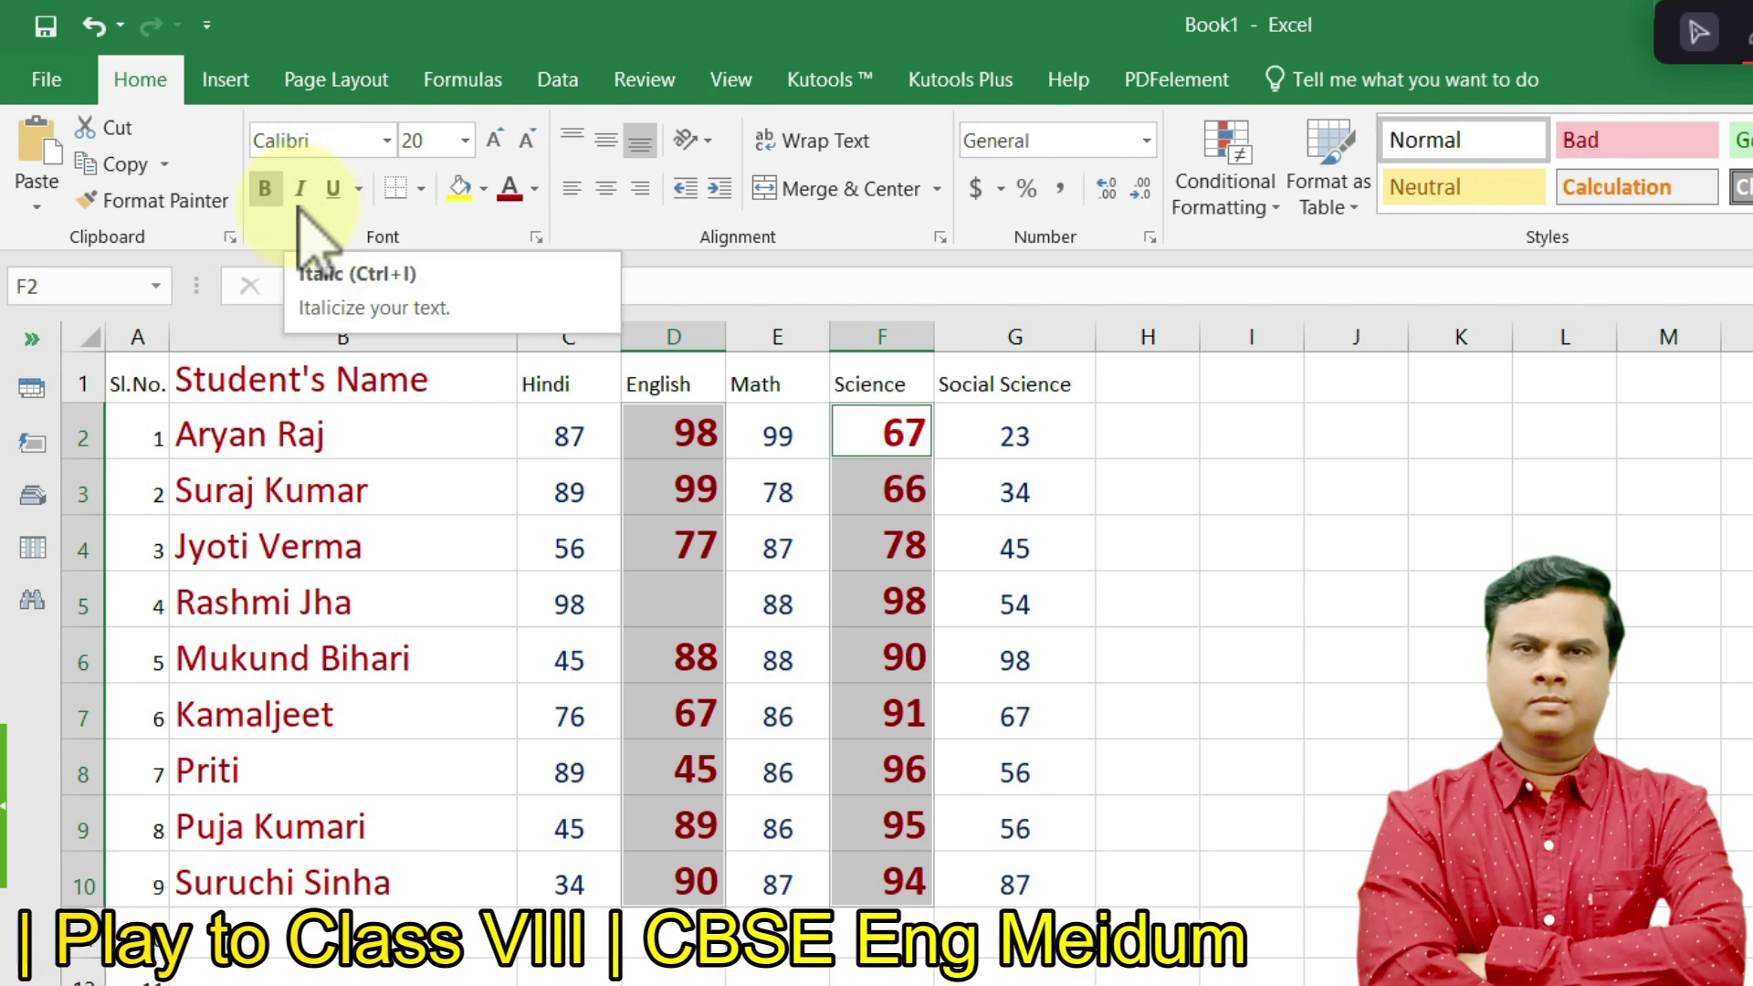
left_click(302, 192)
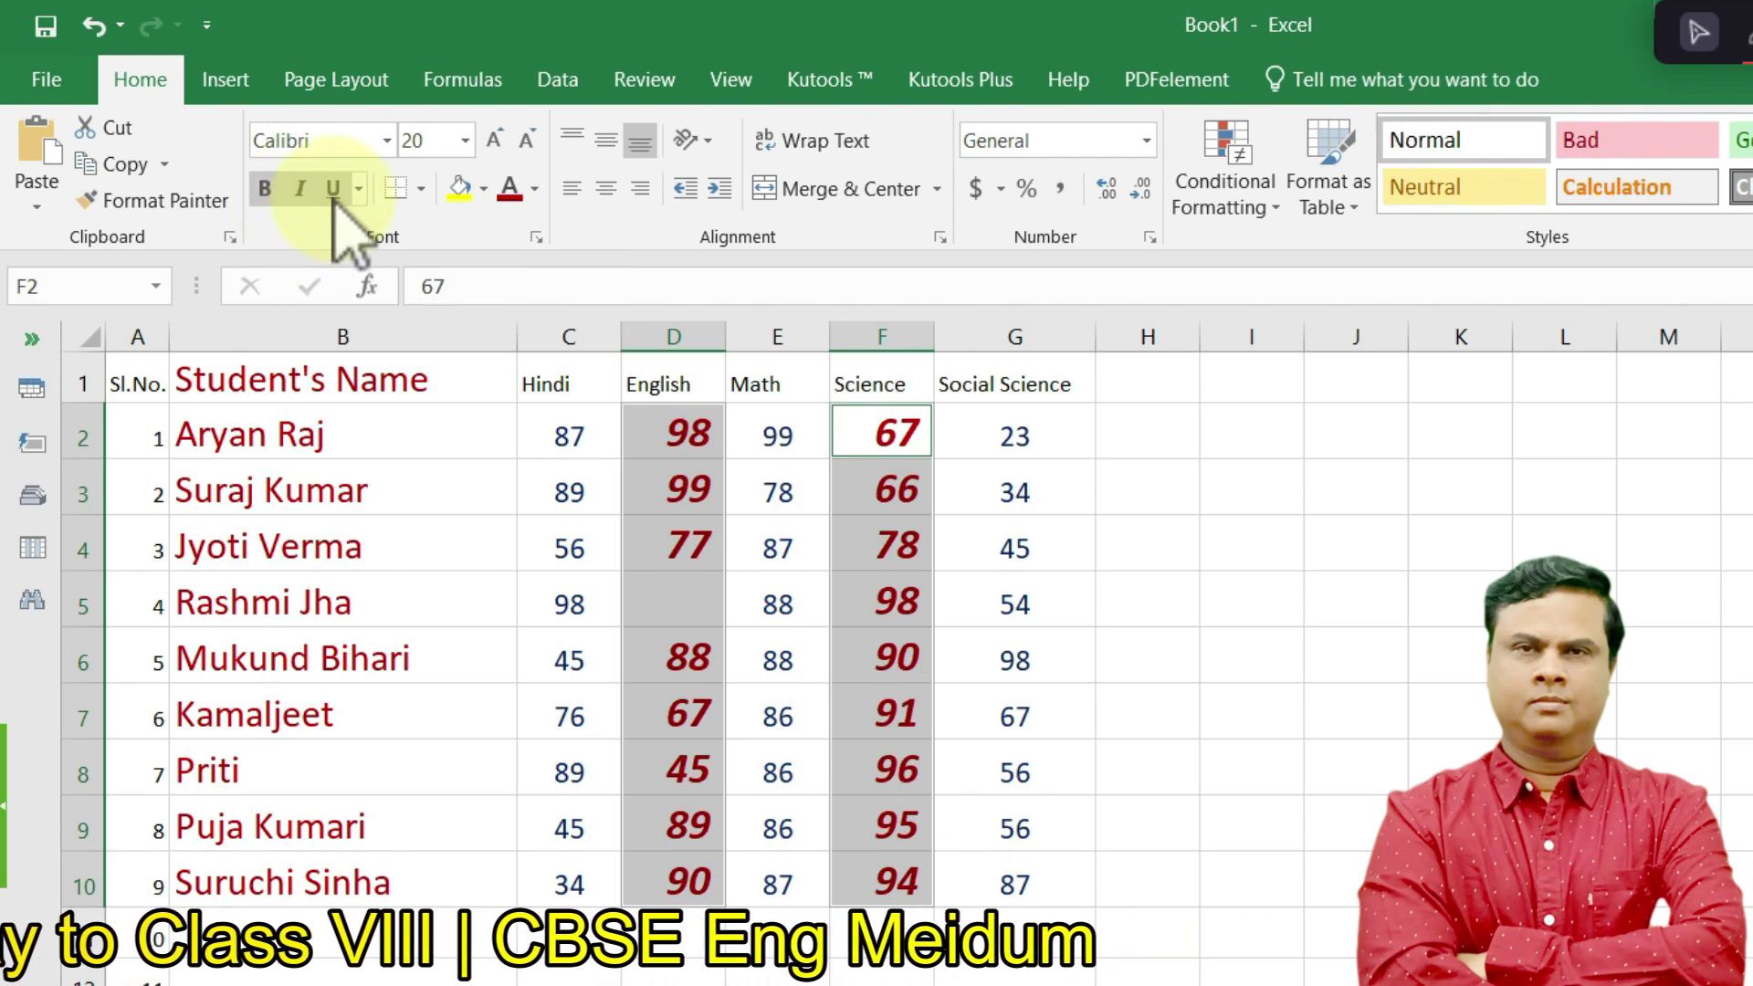
left_click(334, 189)
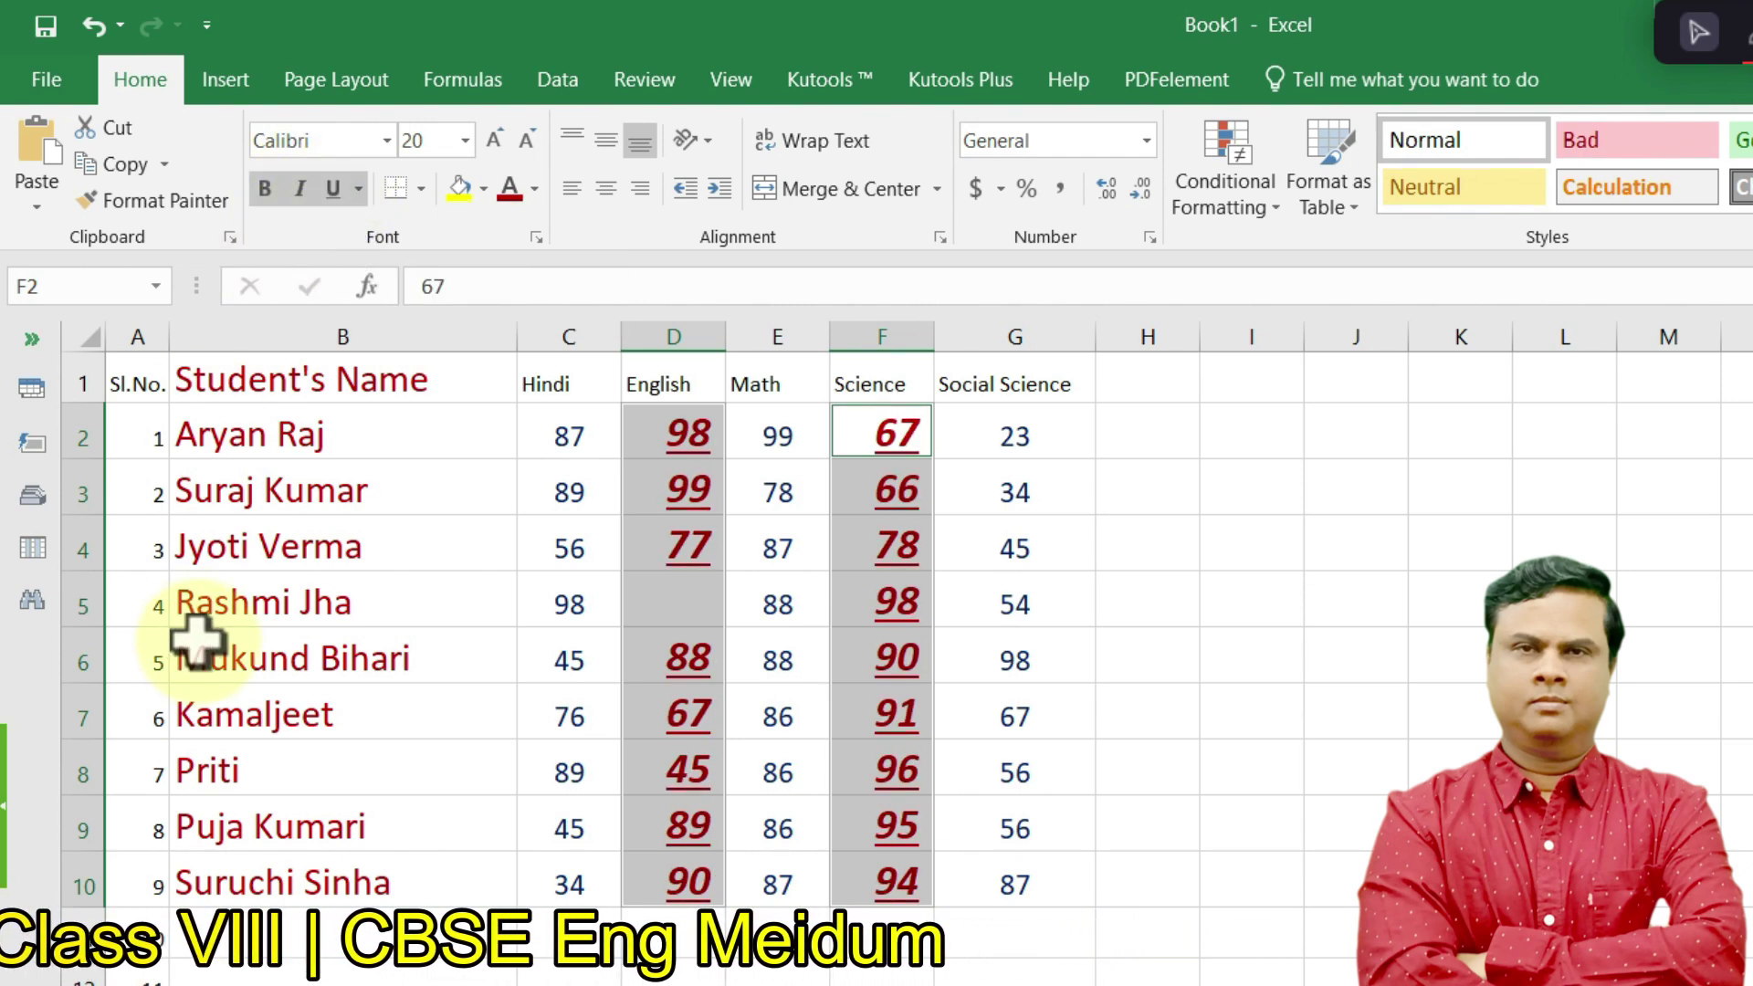
left_click(603, 192)
left_click(606, 140)
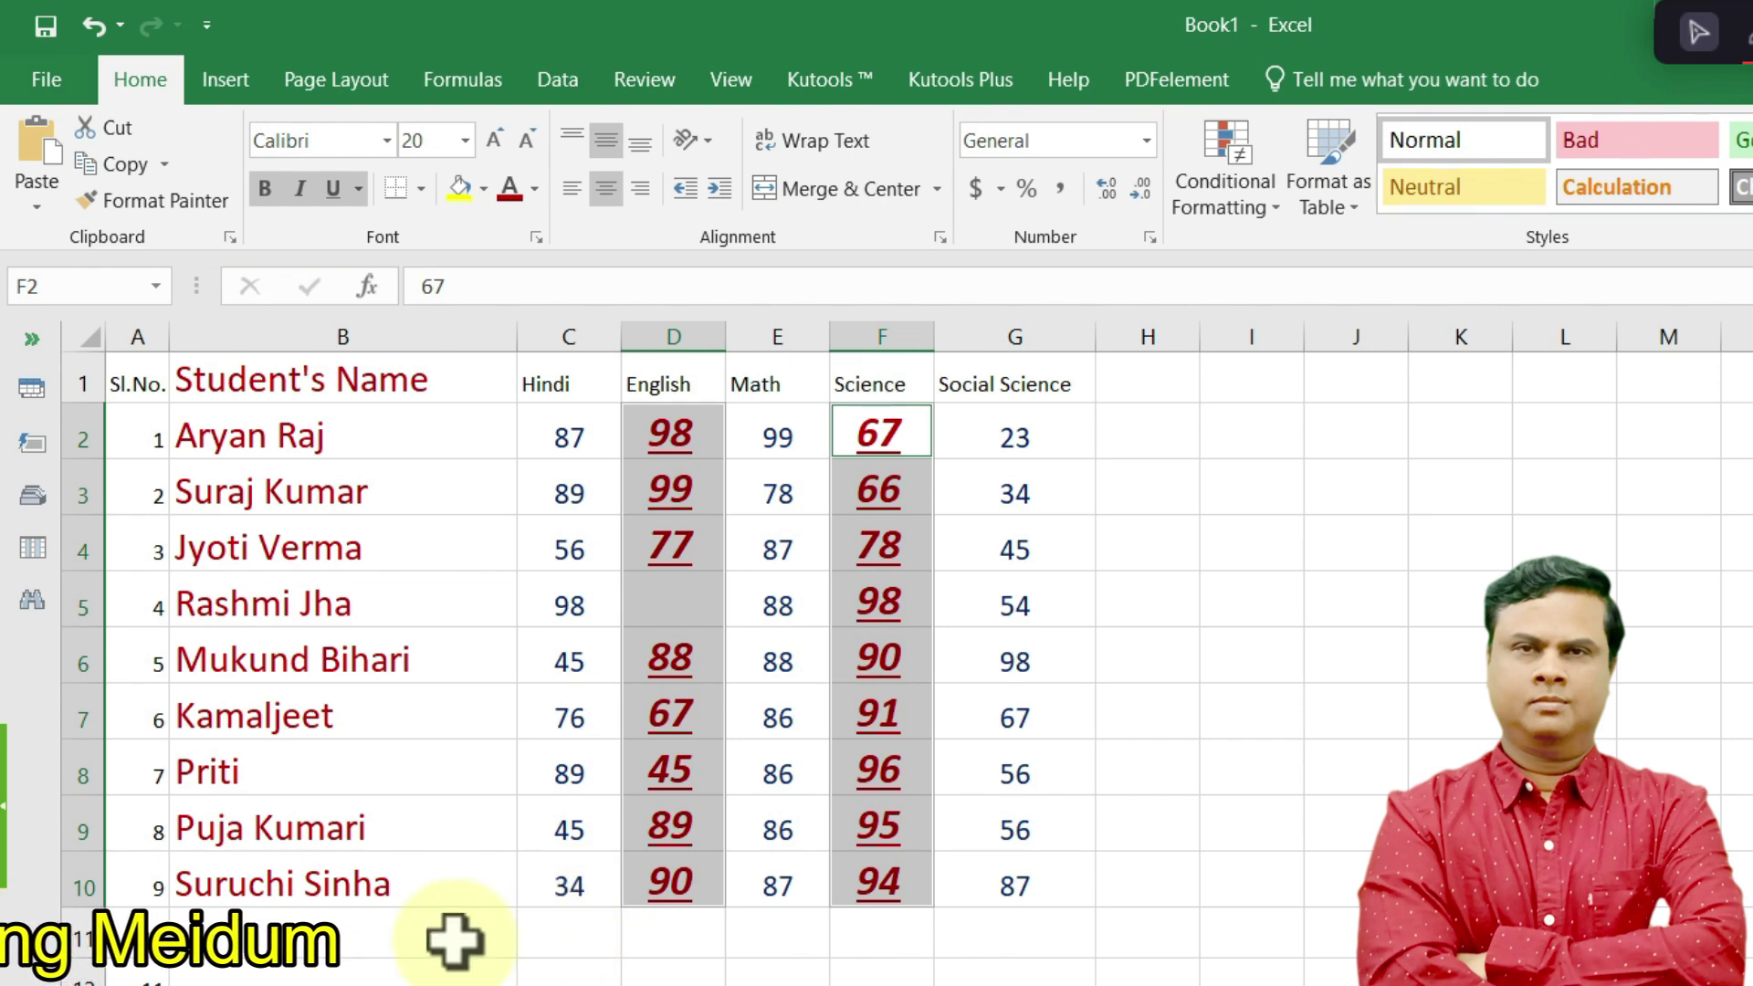
left_click(394, 939)
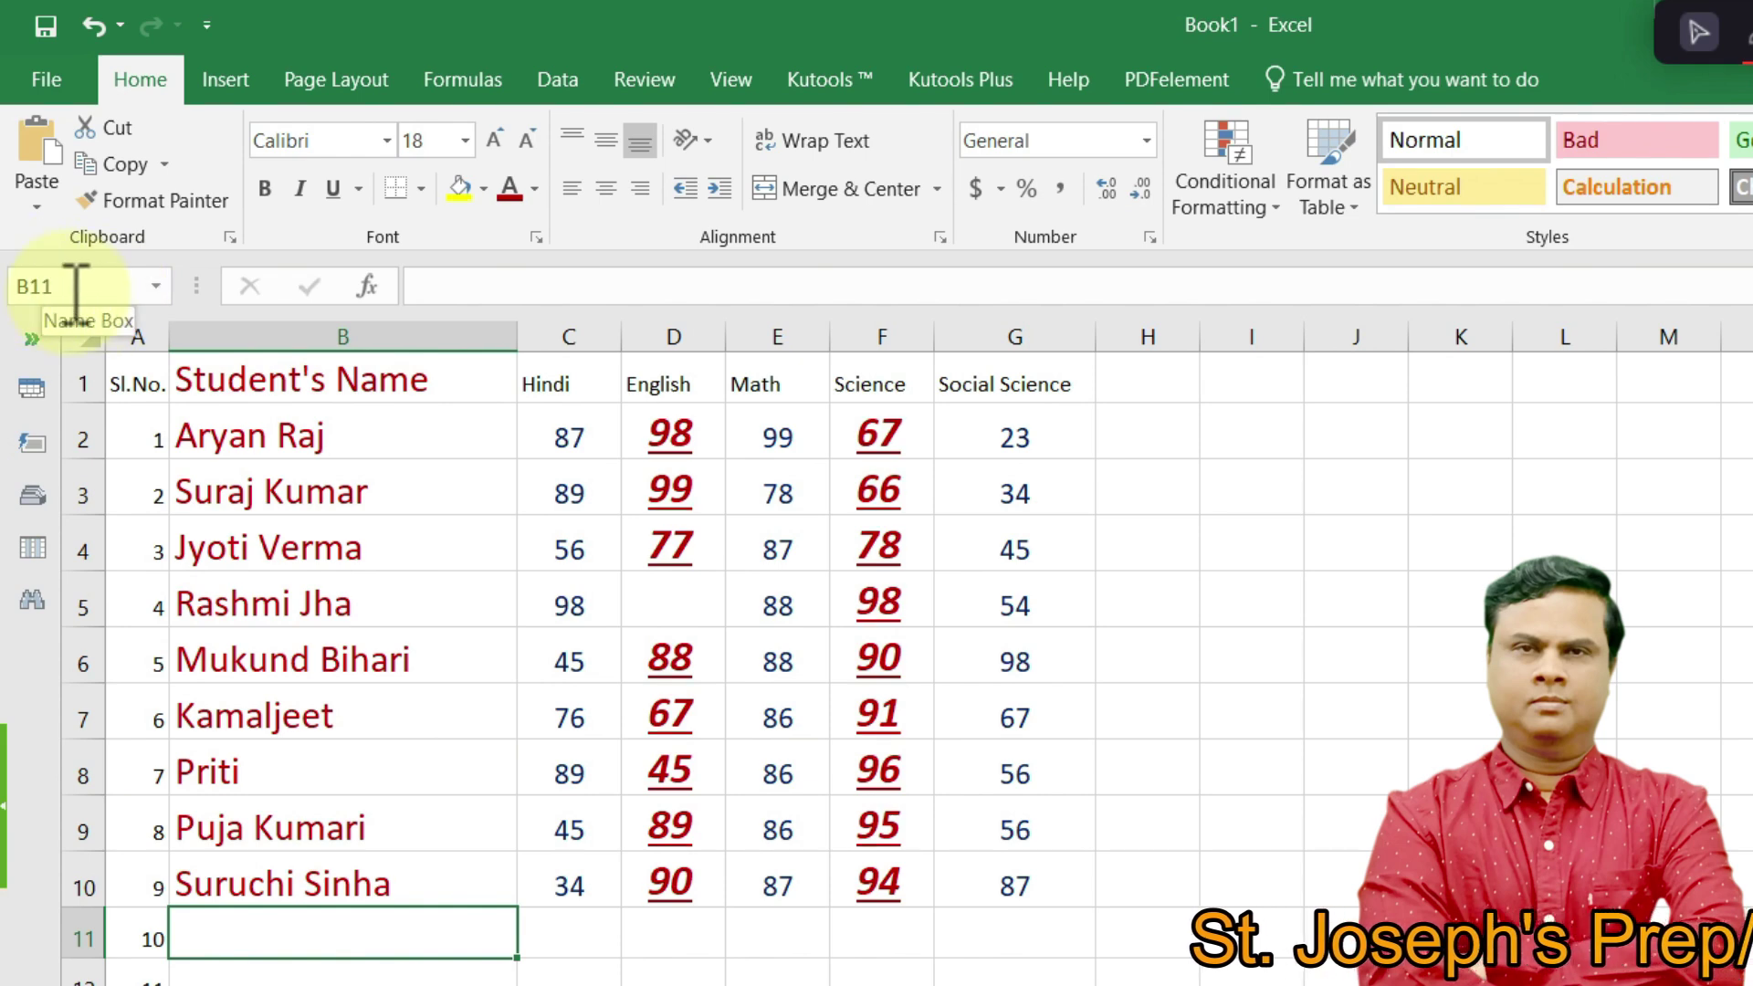
- Select only the marks in C2:G10, then clear that selection
left_click(777, 975)
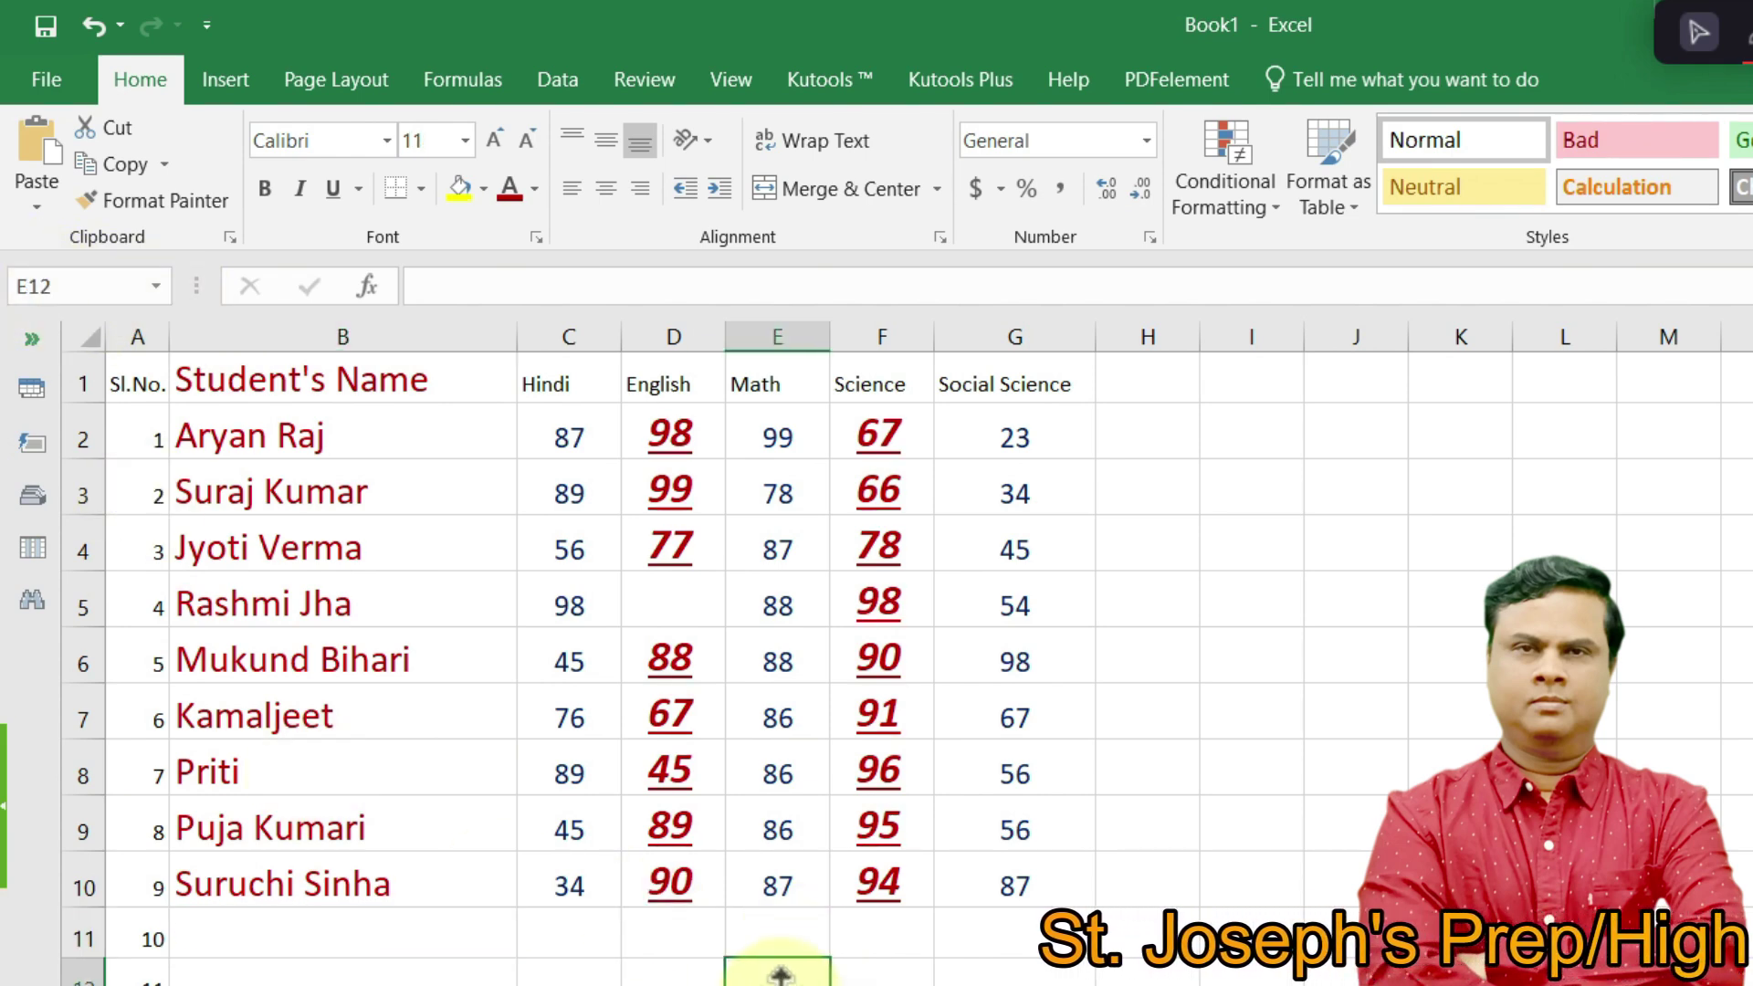
left_click(1034, 429)
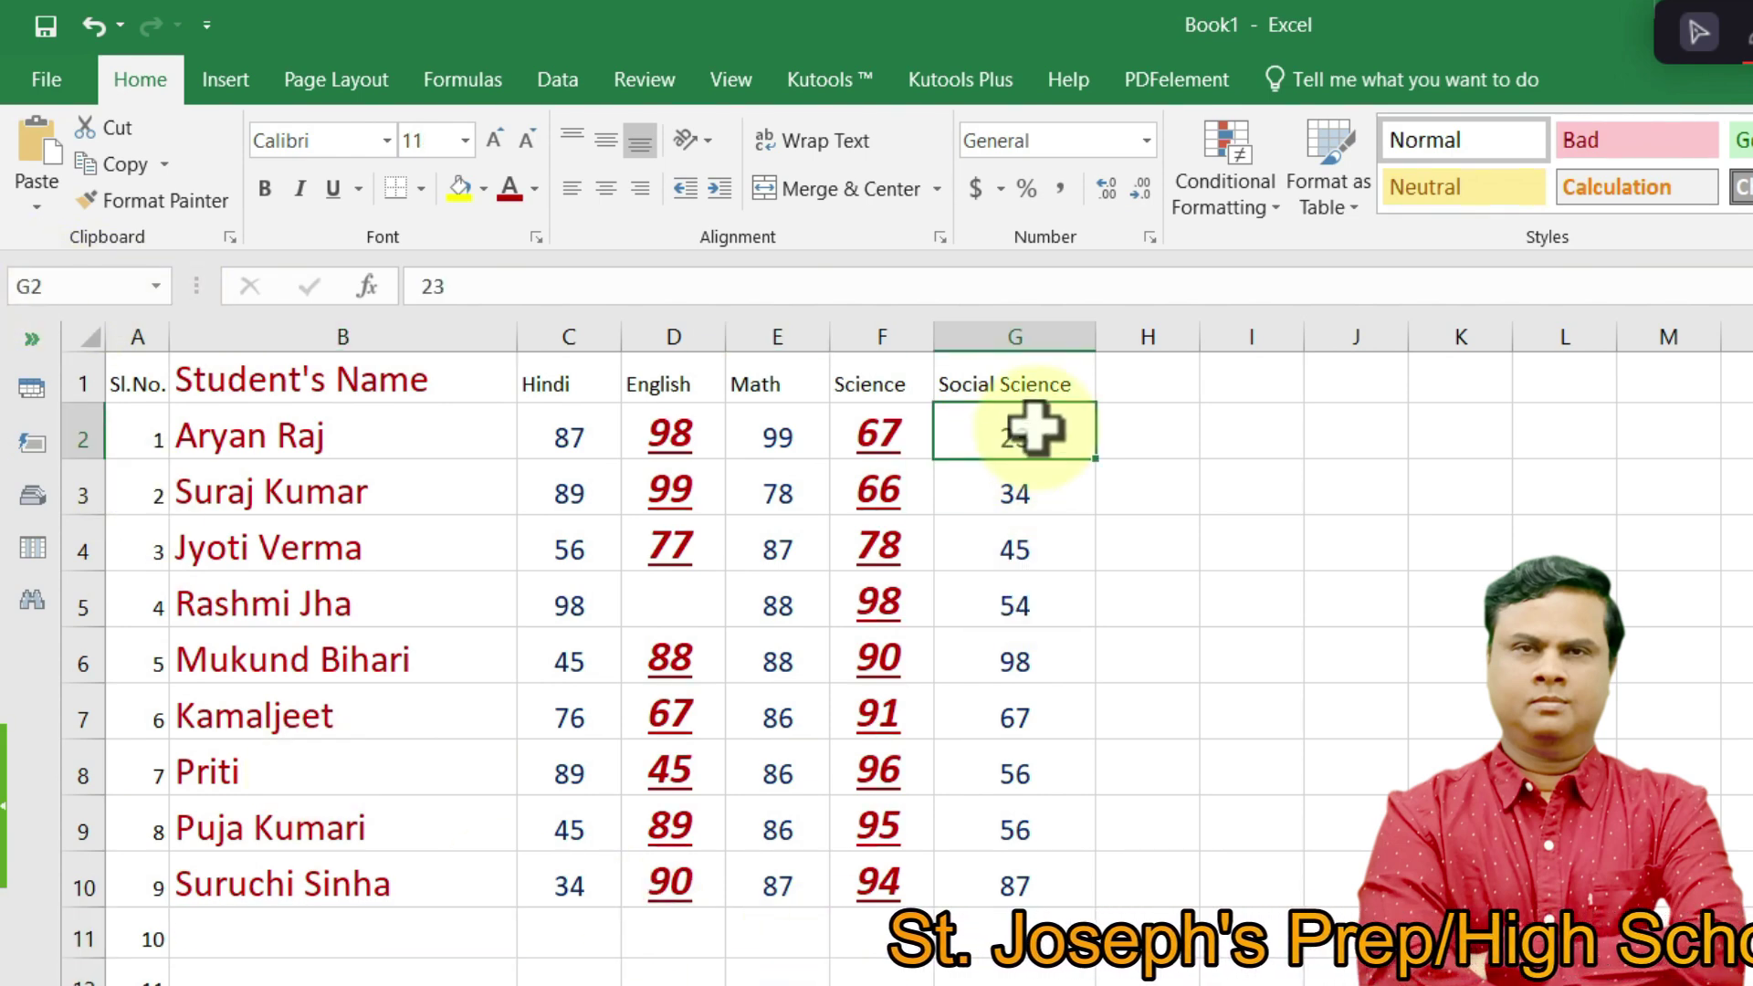
left_click_drag(1034, 429, 568, 881)
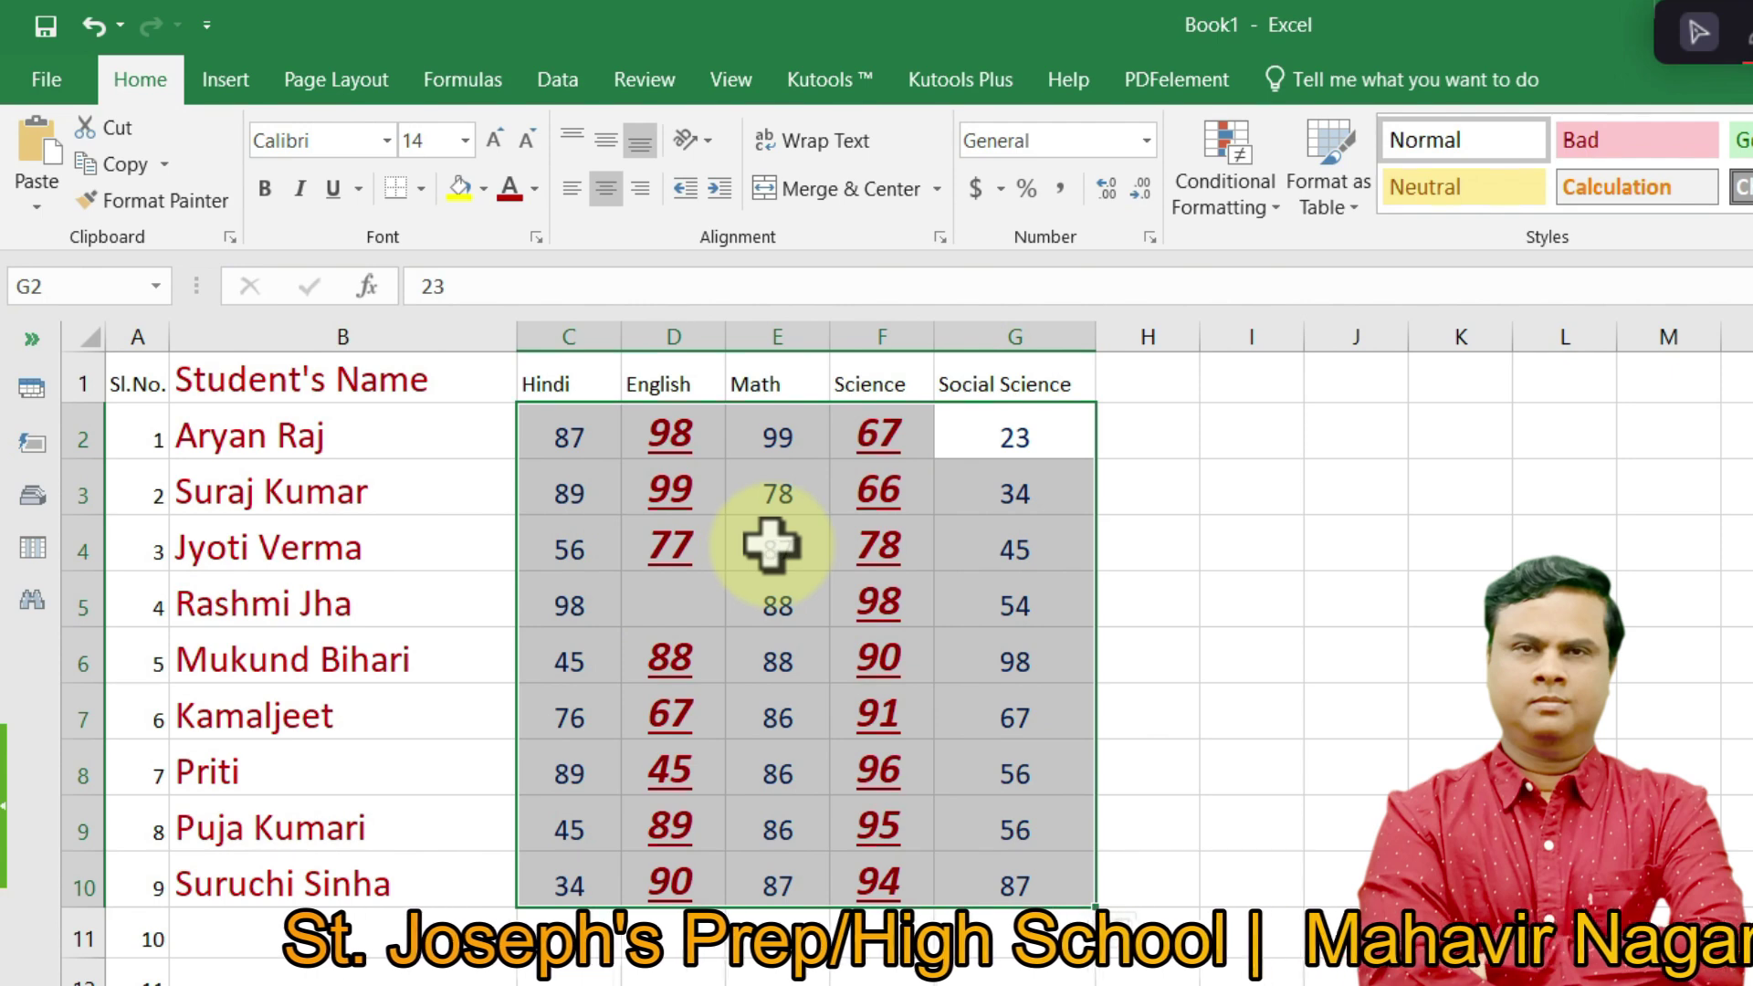
left_click(882, 983)
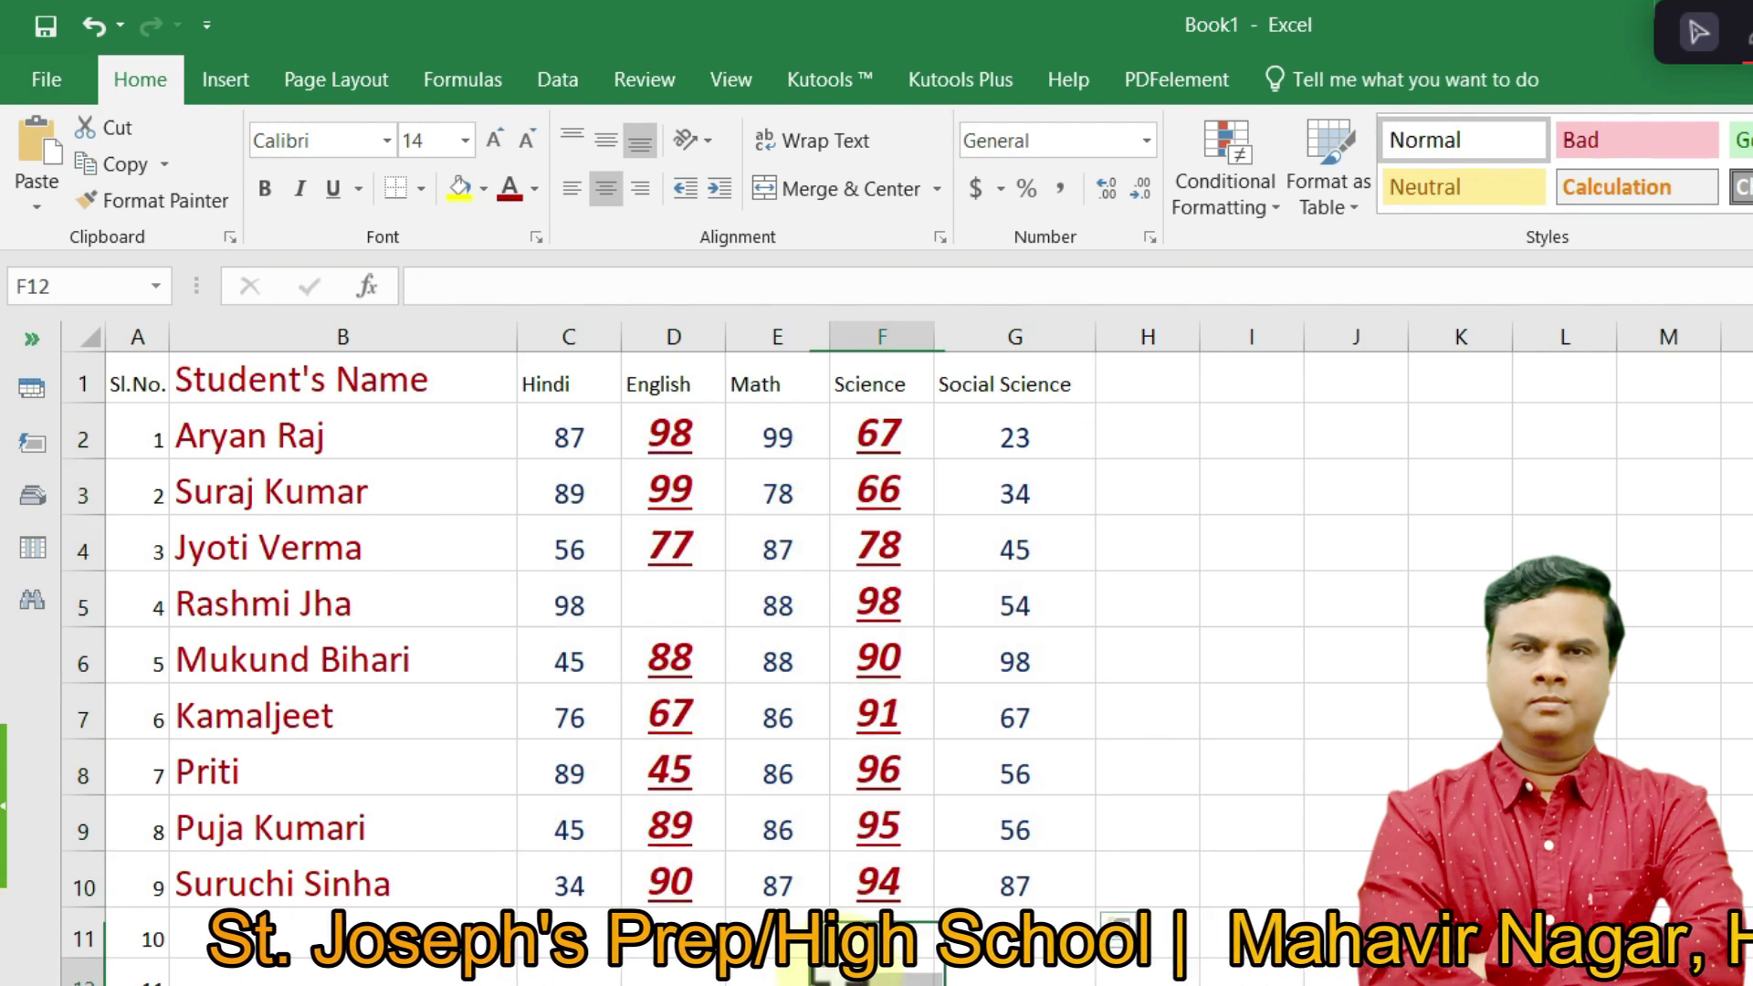
- Select the whole table from the Student's Name heading in B1 to G10
left_click(301, 378)
left_click_drag(302, 375, 1041, 885)
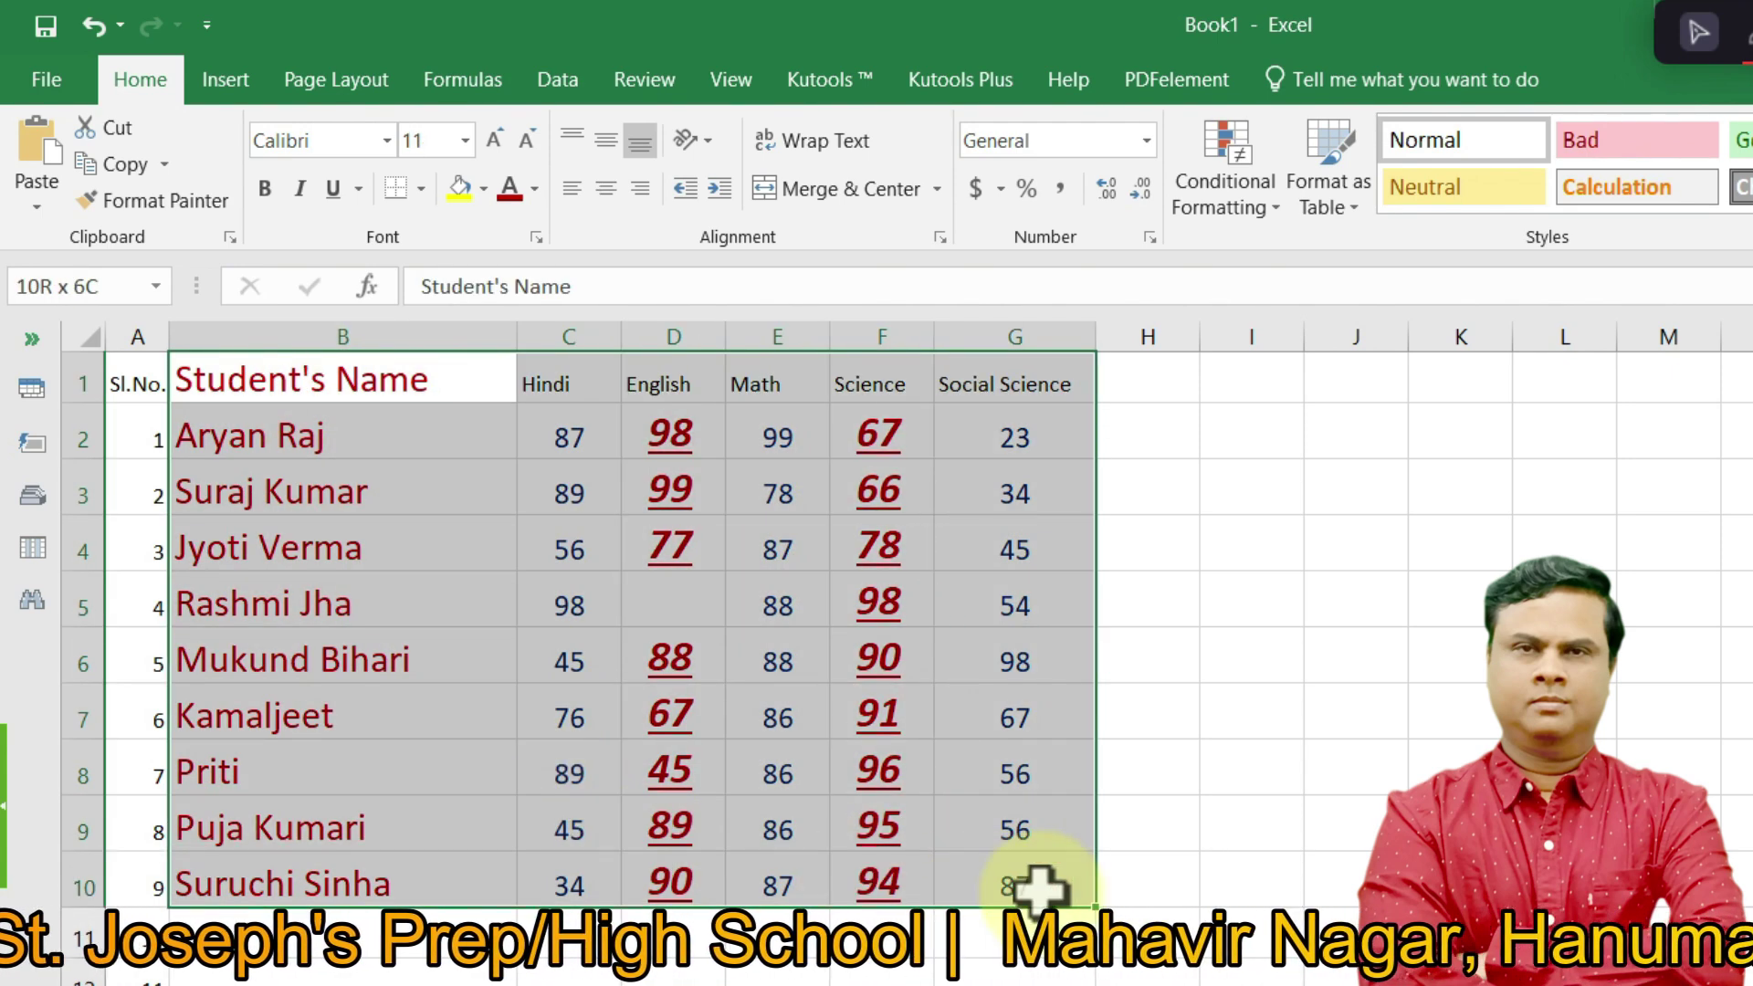
left_click(1251, 881)
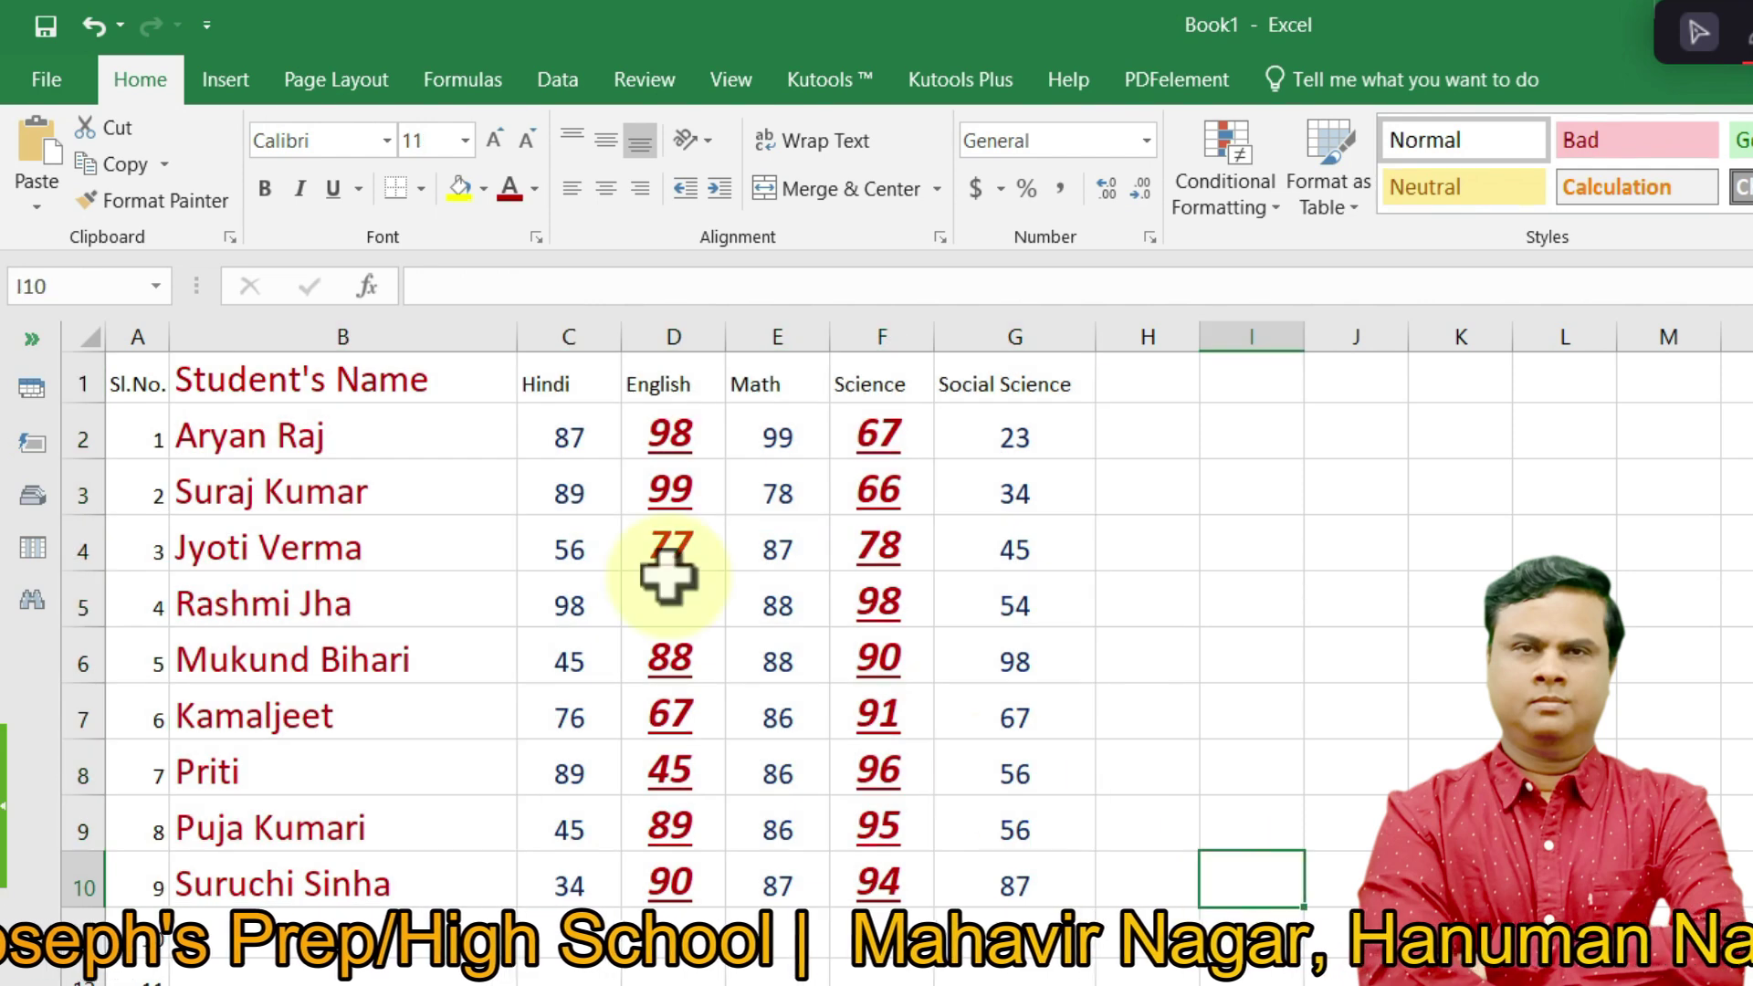
left_click(243, 379)
left_click_drag(243, 379, 1021, 876)
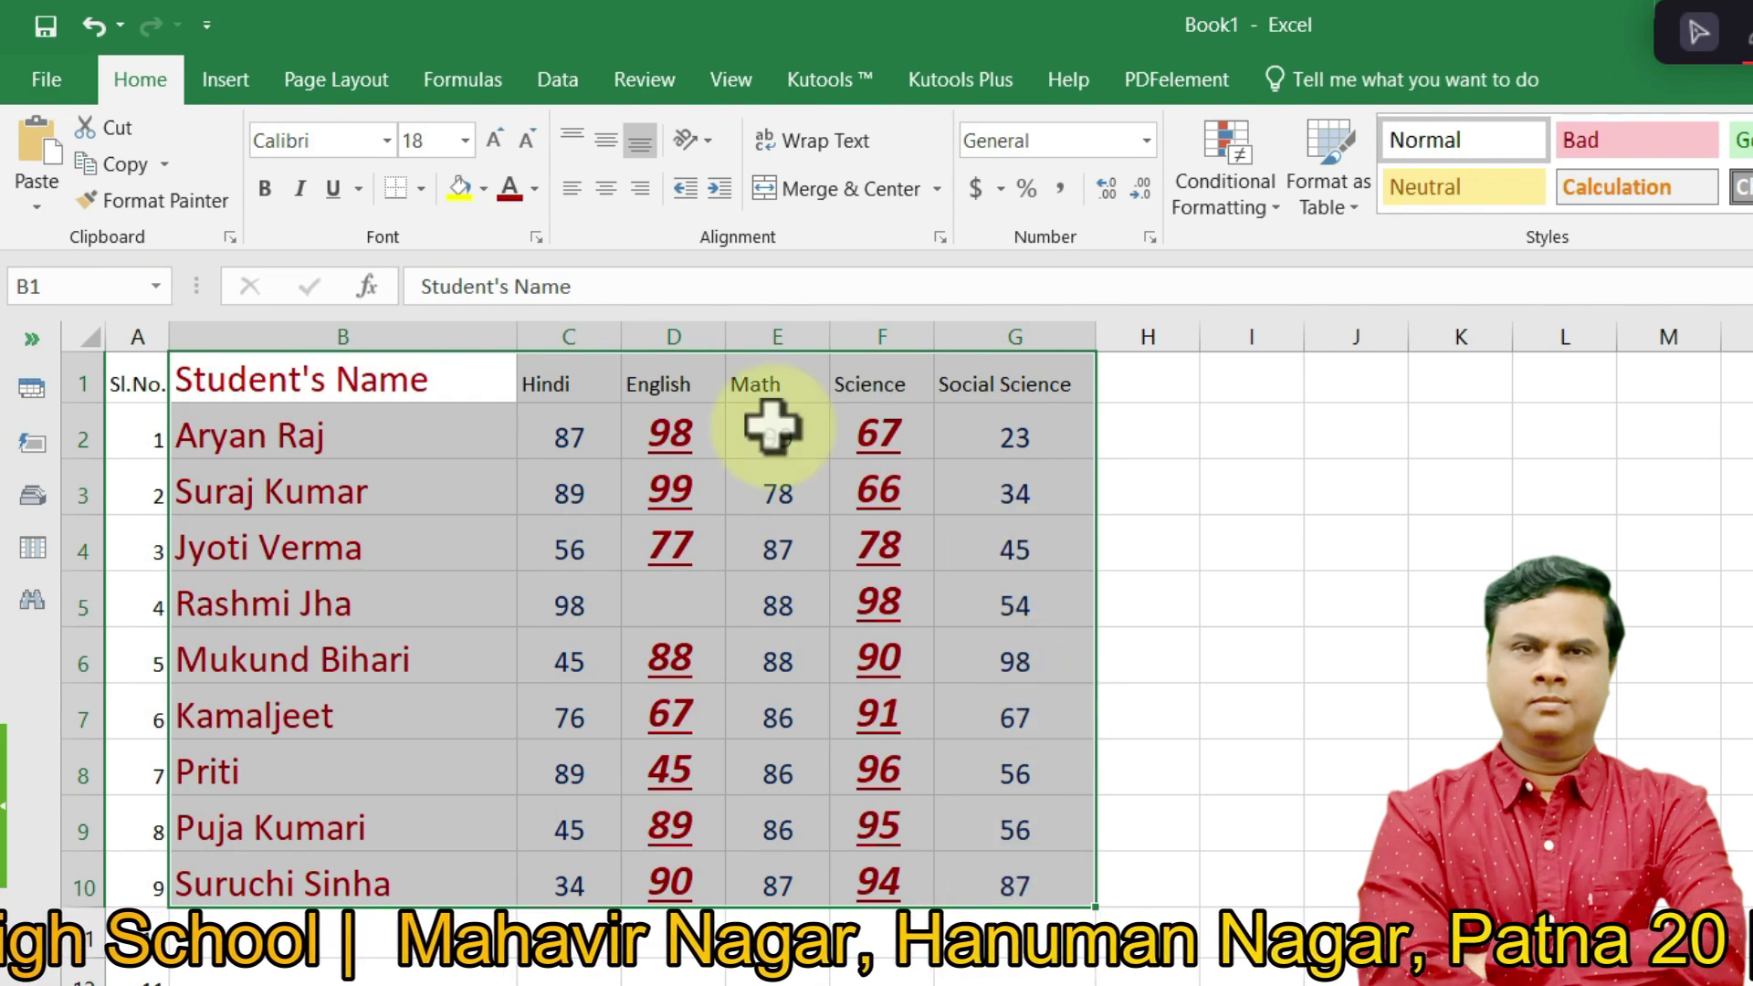
- Apply All Borders to every cell of the B1:G10 mark table
left_click(421, 190)
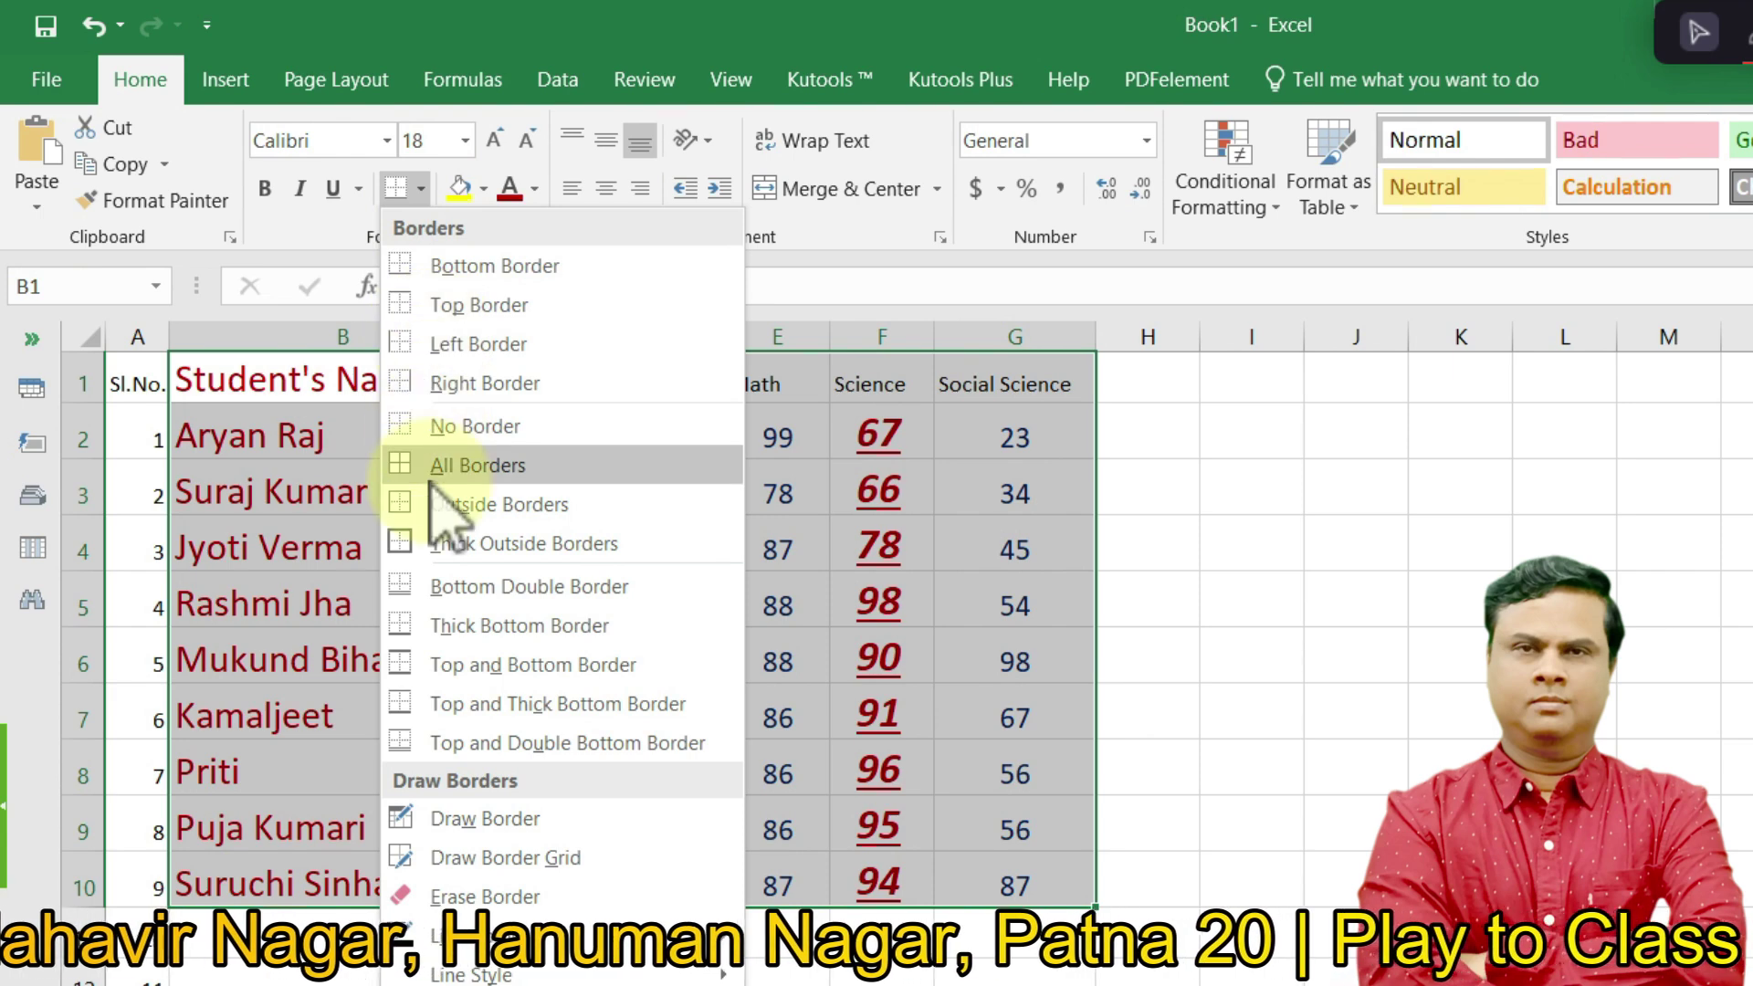
left_click(456, 467)
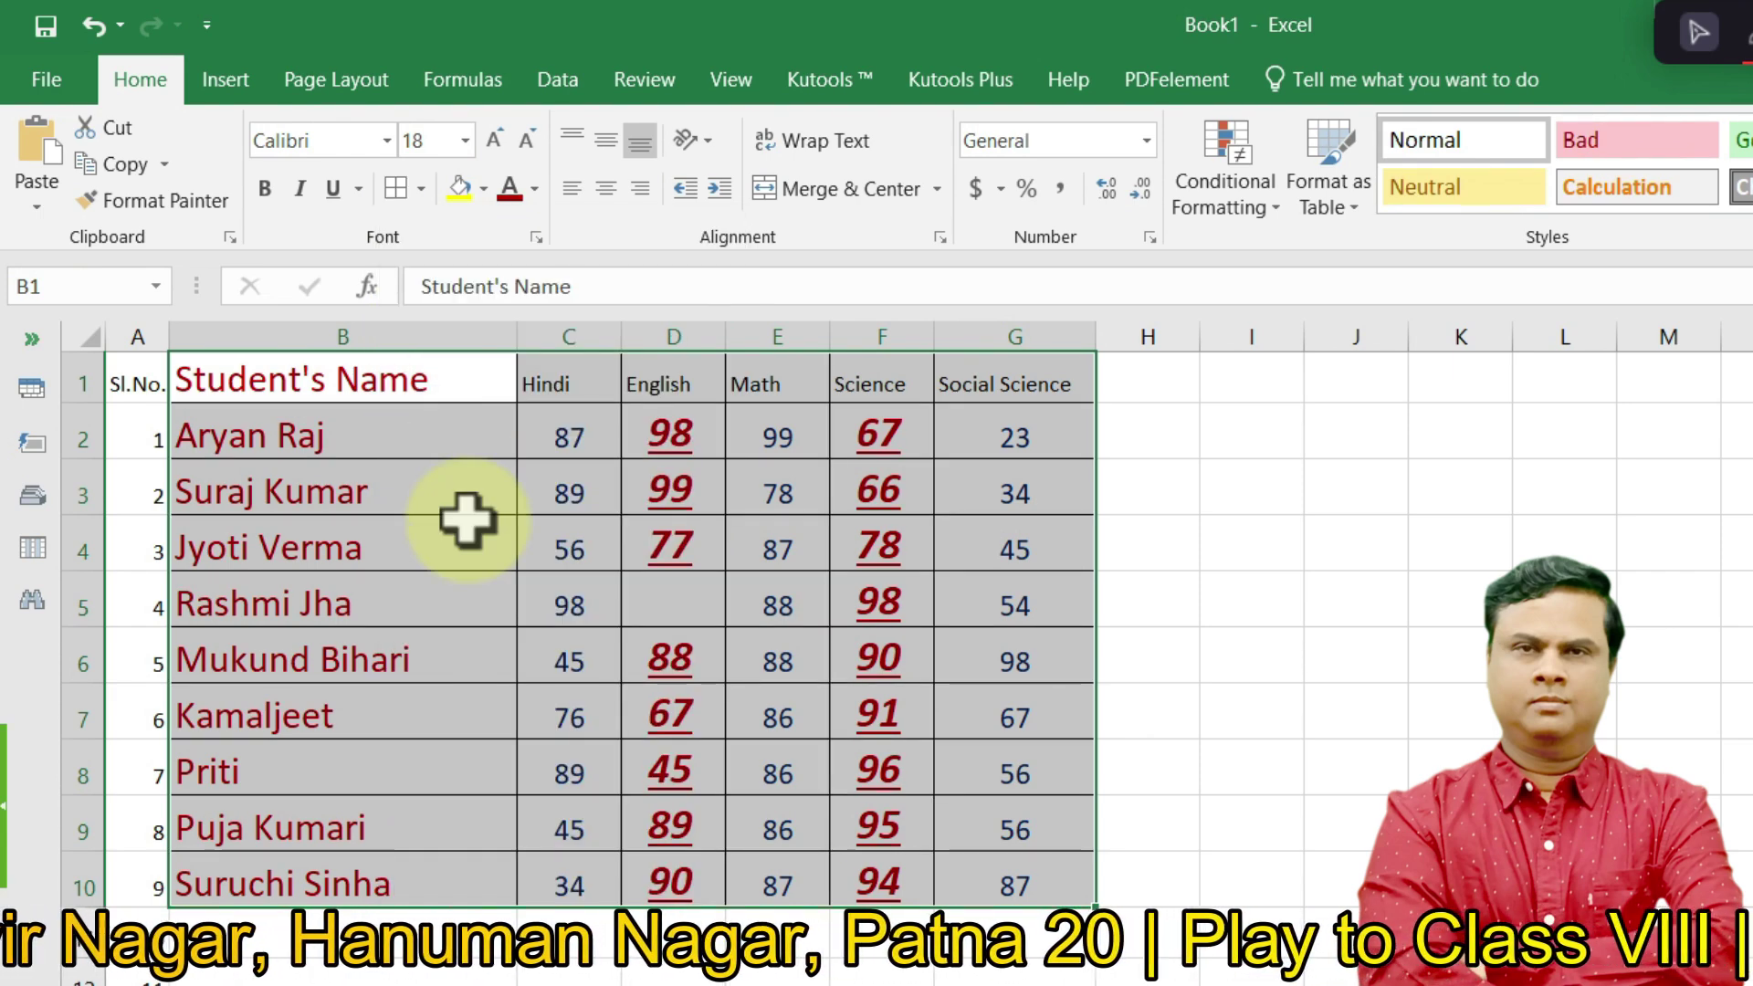
left_click(673, 970)
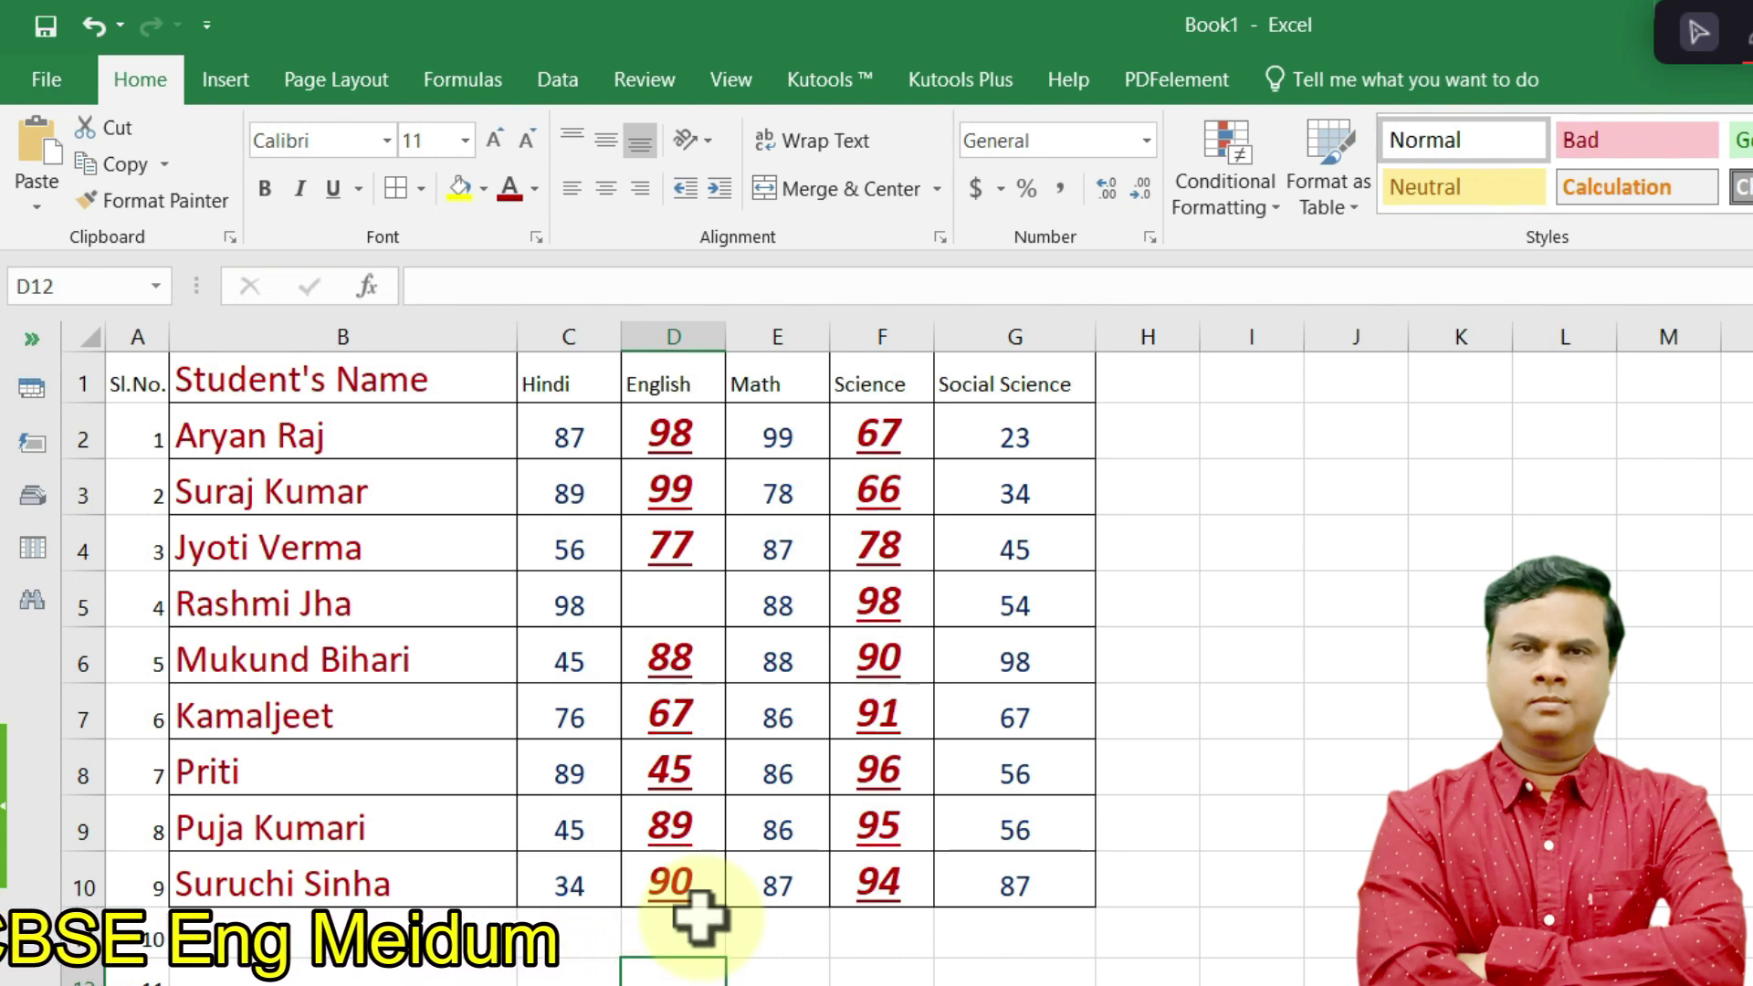
left_click(699, 320)
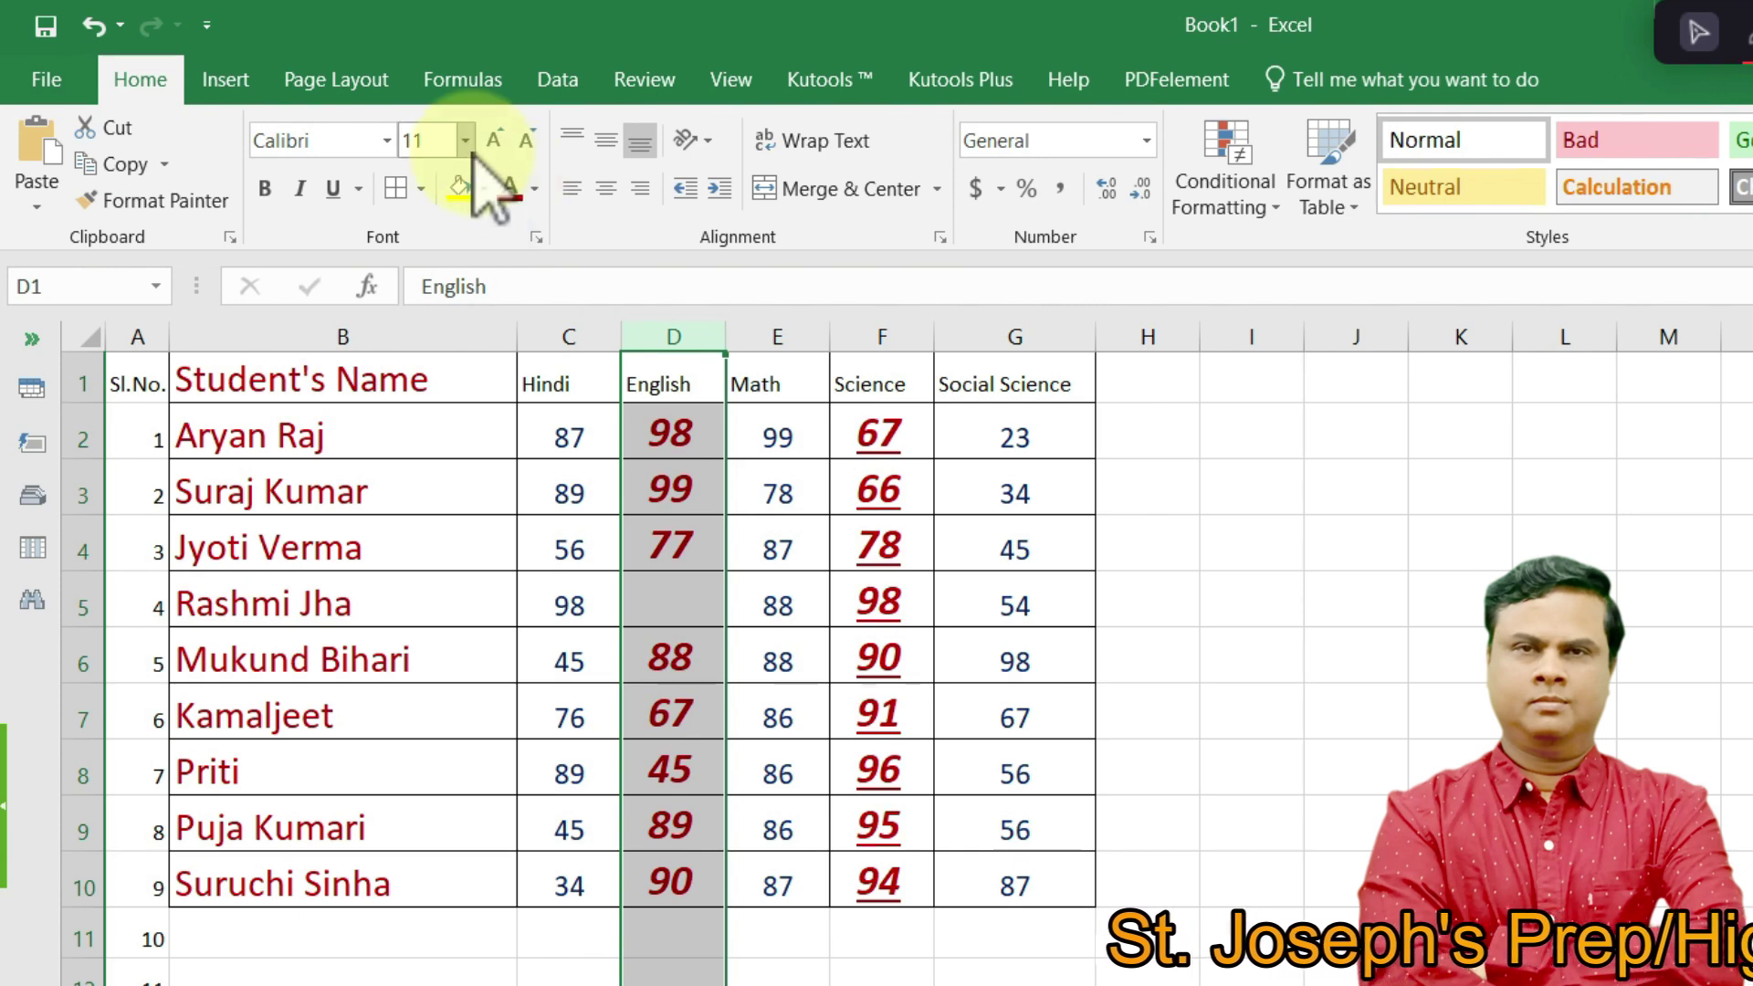
- Change the English column's heading and marks to dark green text
left_click(535, 189)
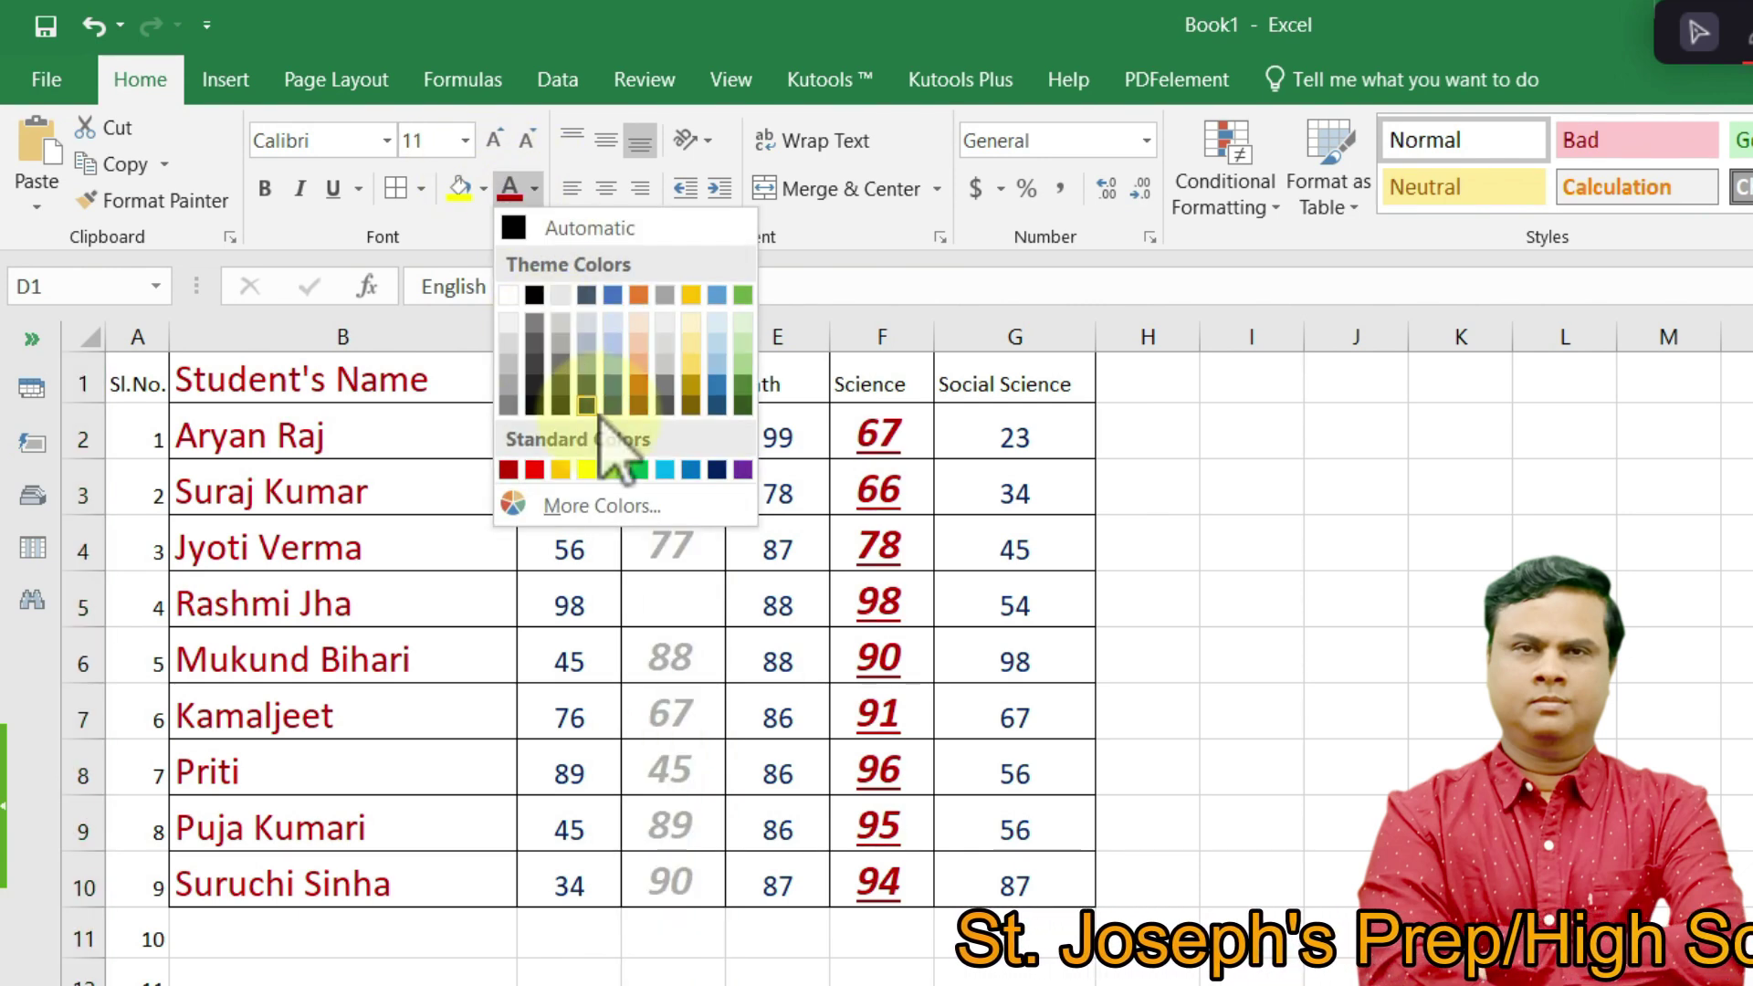
left_click(744, 385)
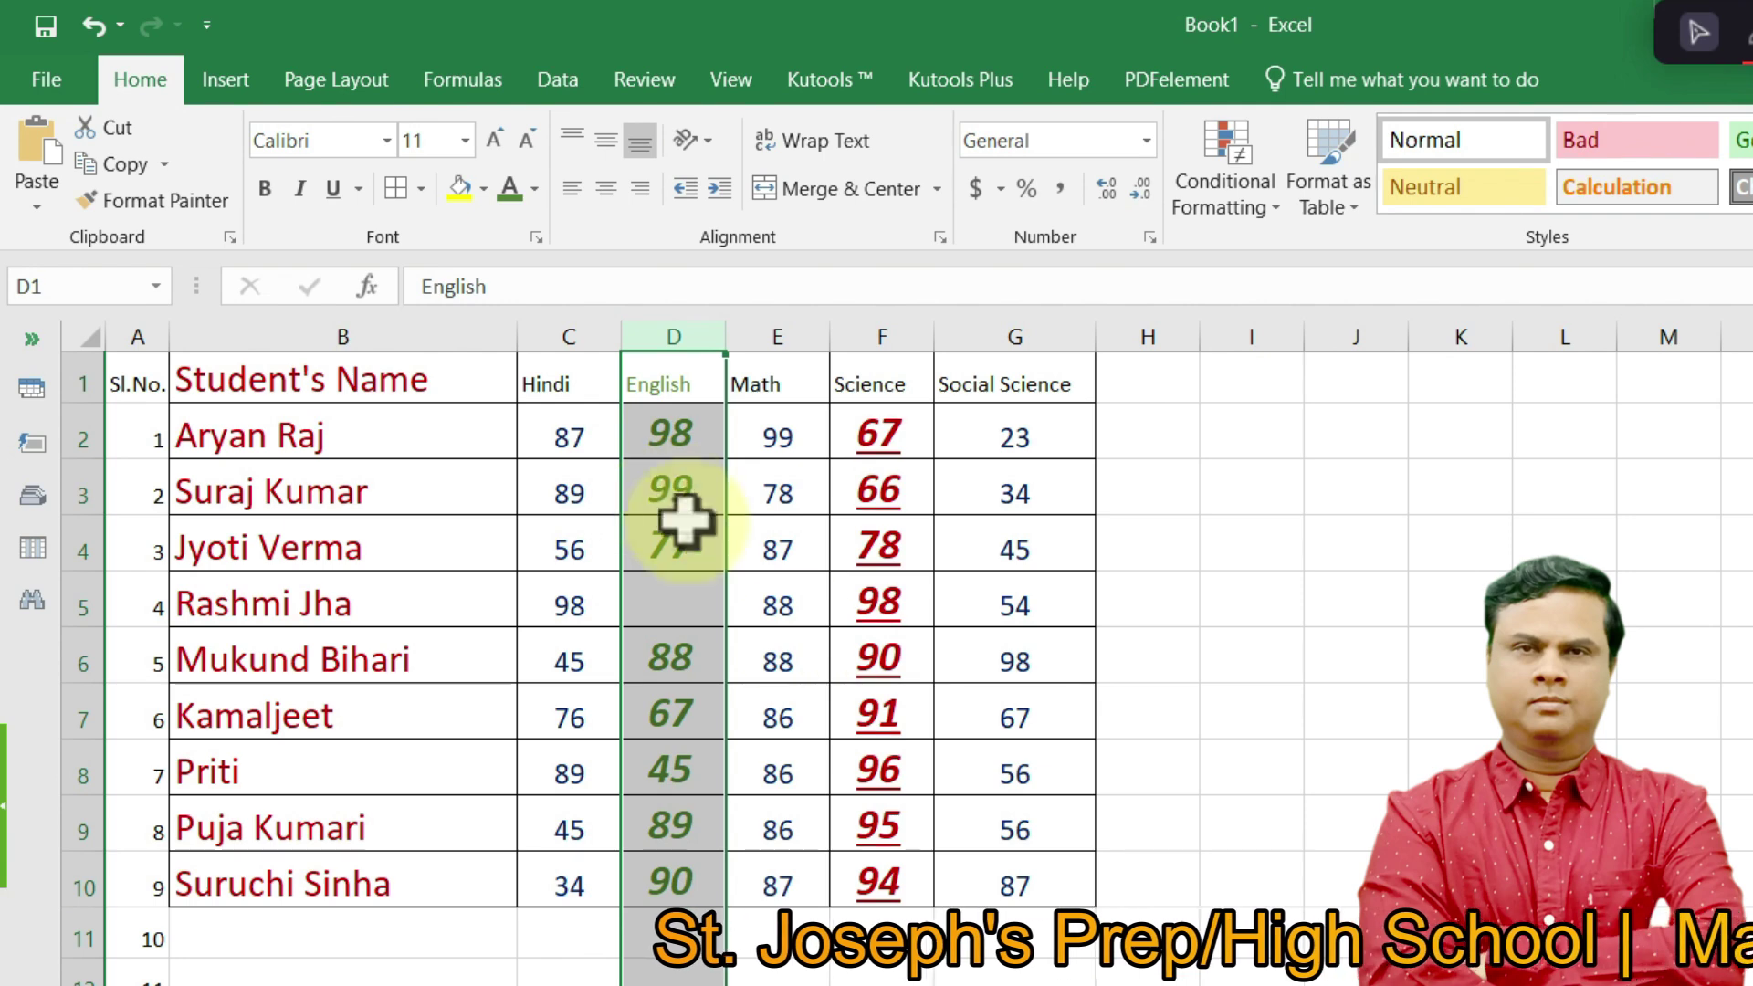
left_click(904, 655)
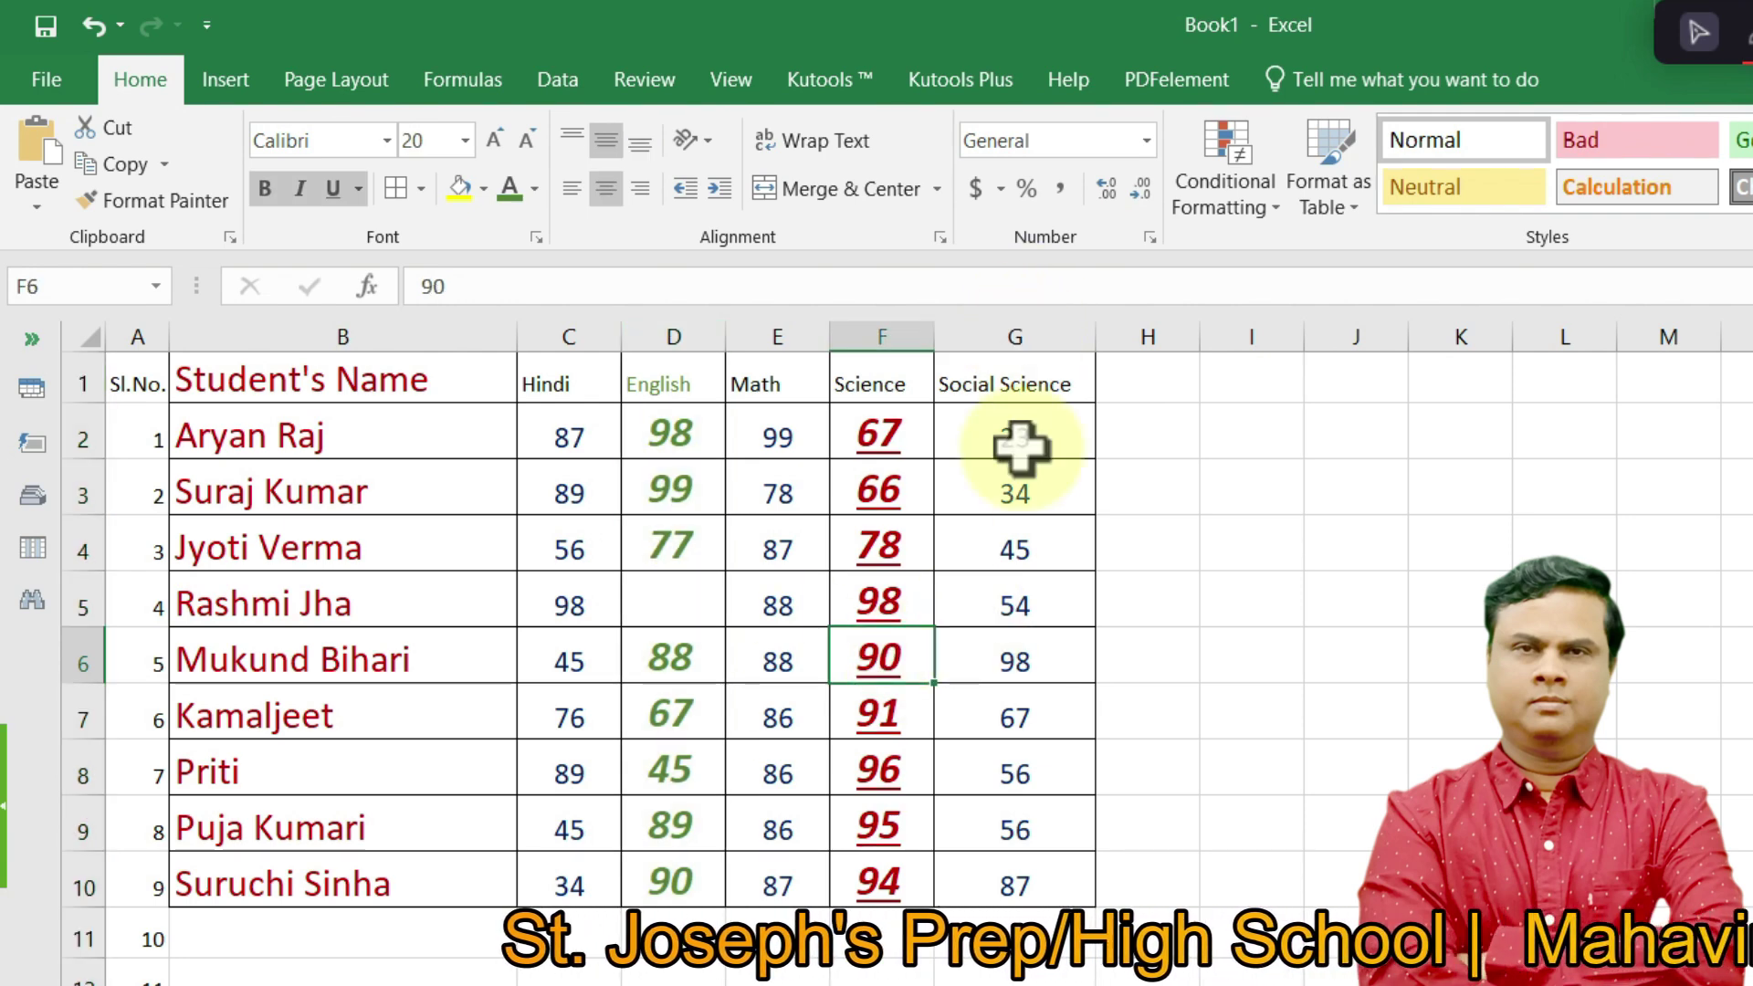
- Set the Social Science column's text to size 16
left_click(1051, 313)
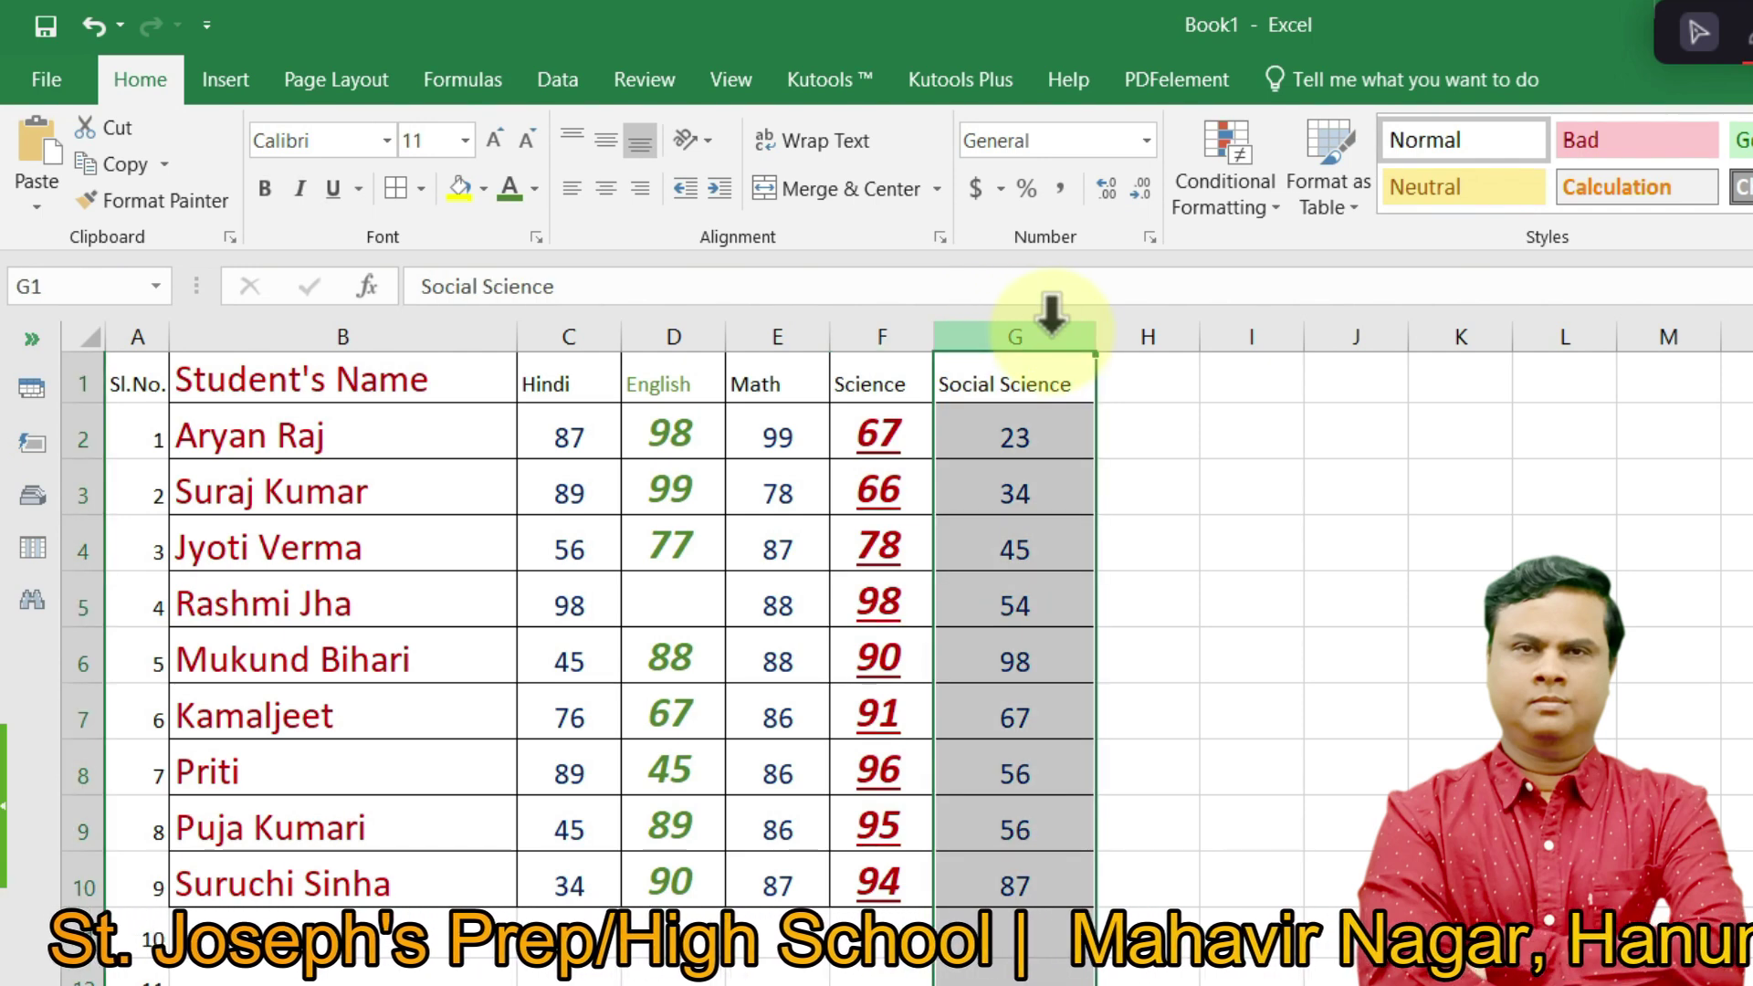
left_click(465, 140)
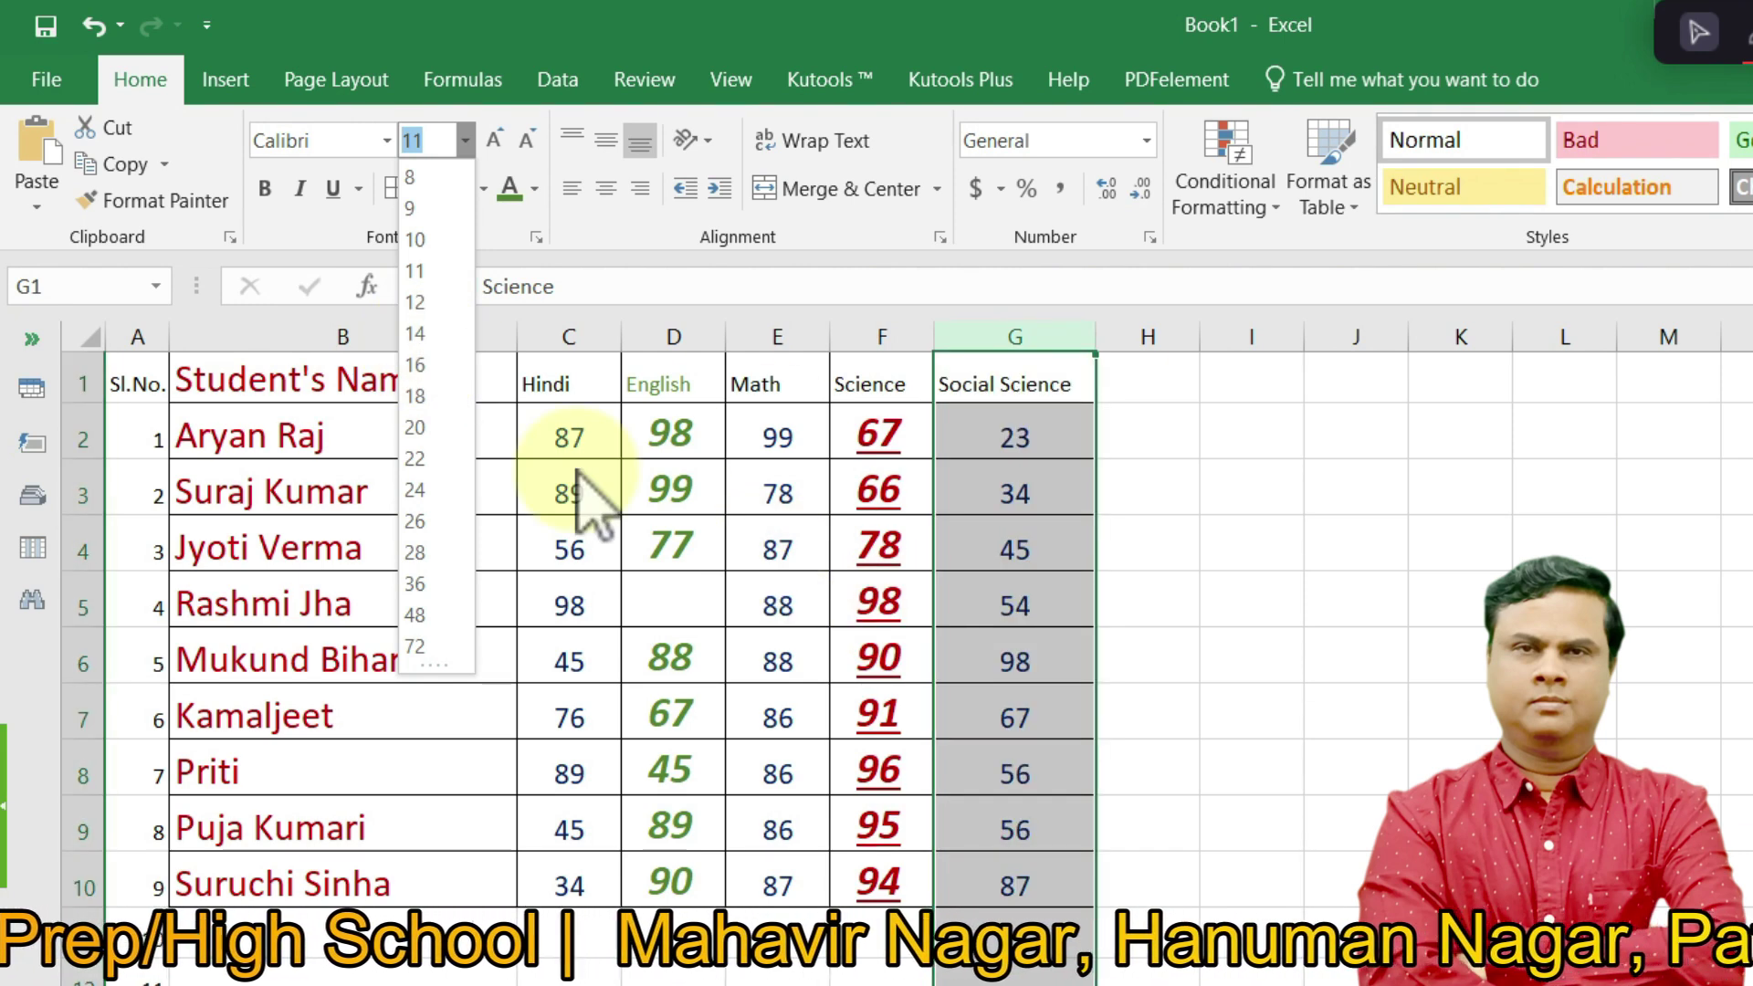
left_click(415, 365)
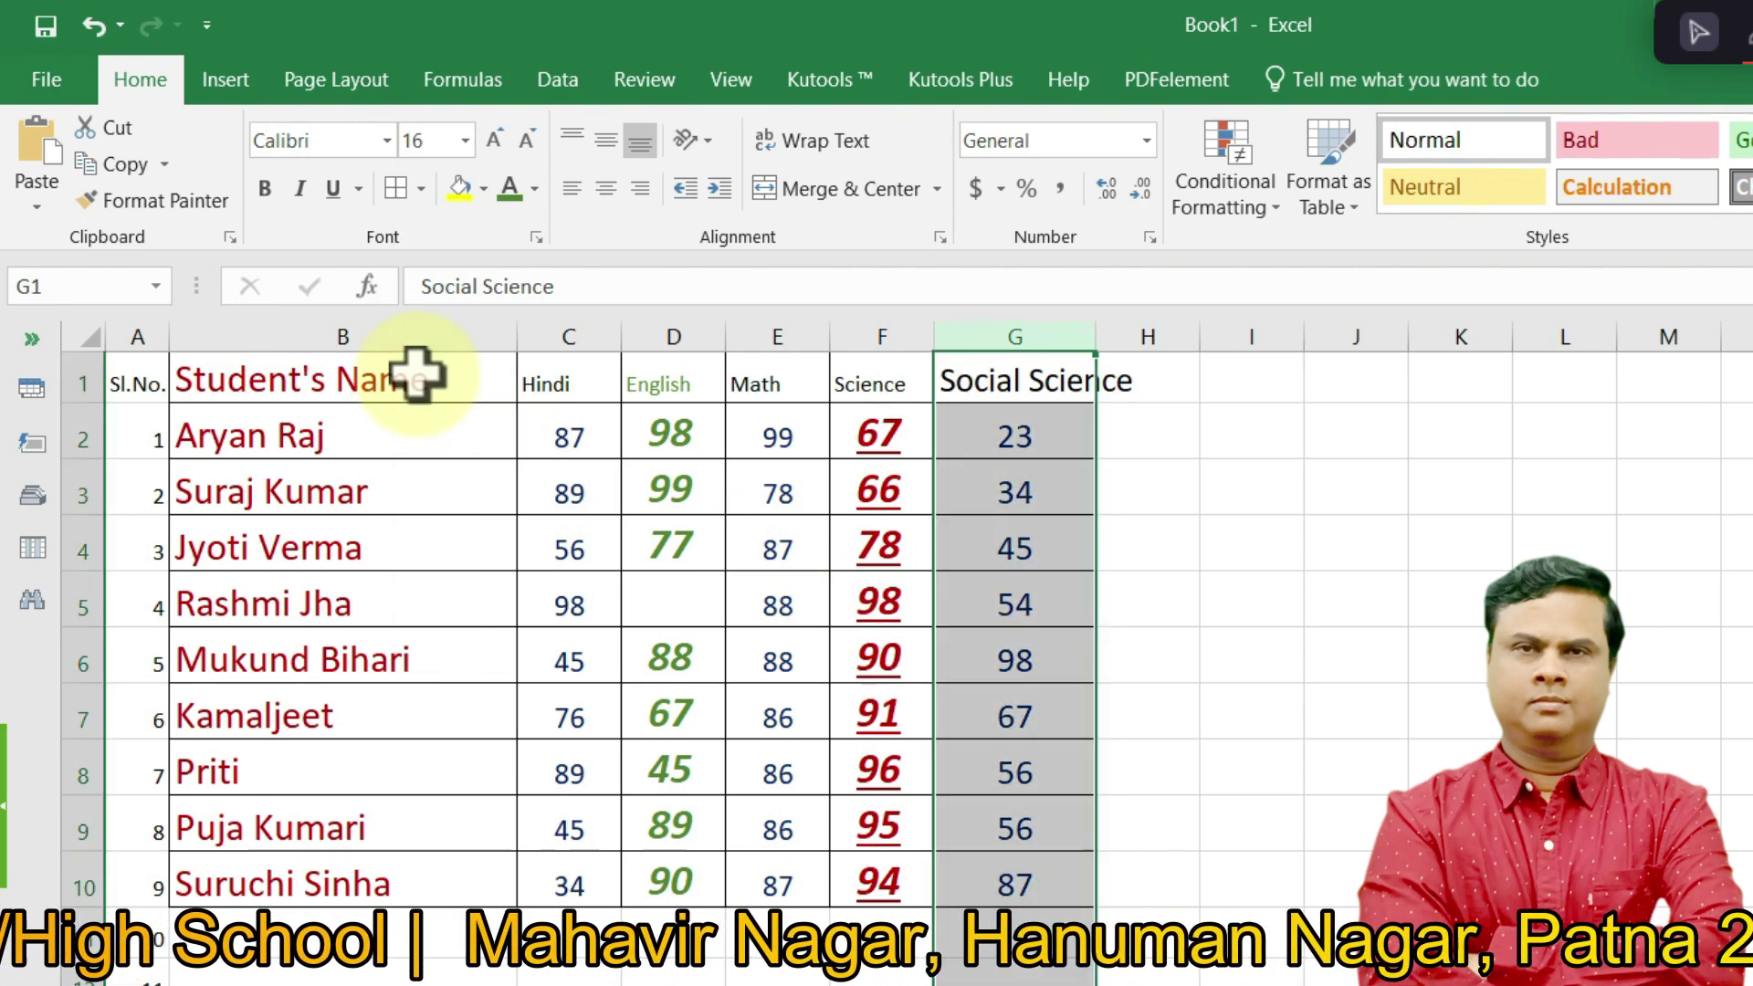
left_click(1041, 621)
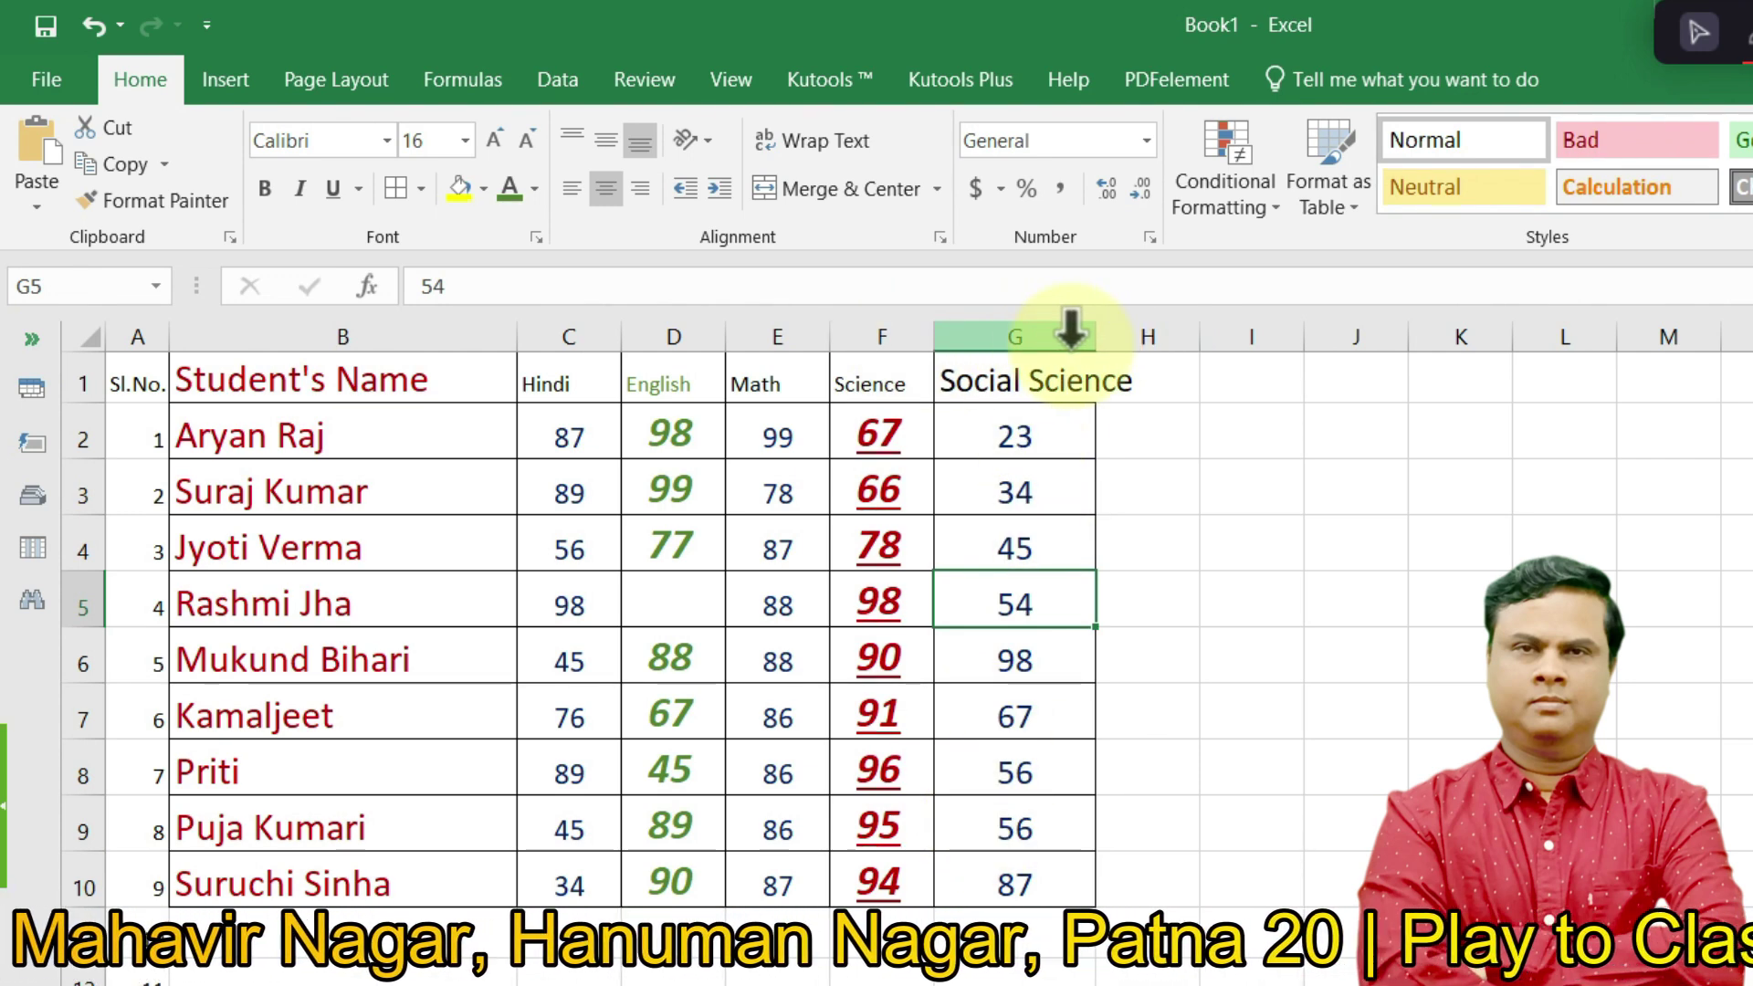
- Widen column G to 18.00 so the Social Science heading fits
left_click_drag(1095, 340, 1152, 338)
left_click(1005, 665)
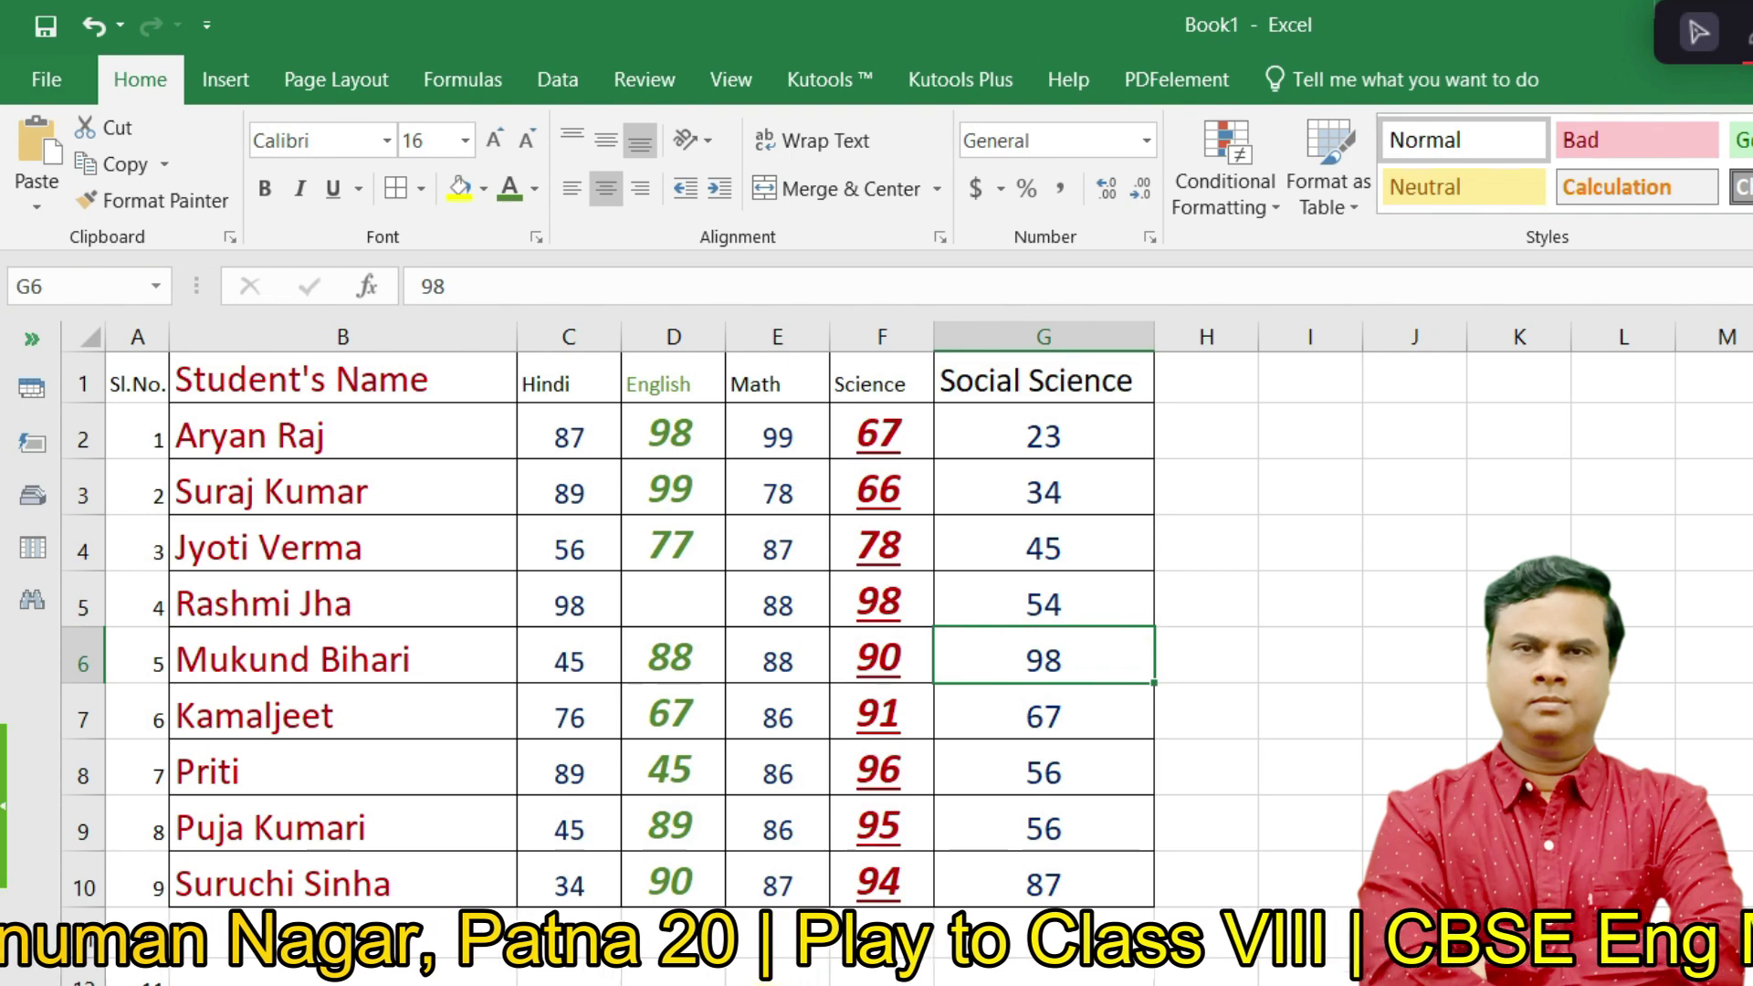
left_click(778, 984)
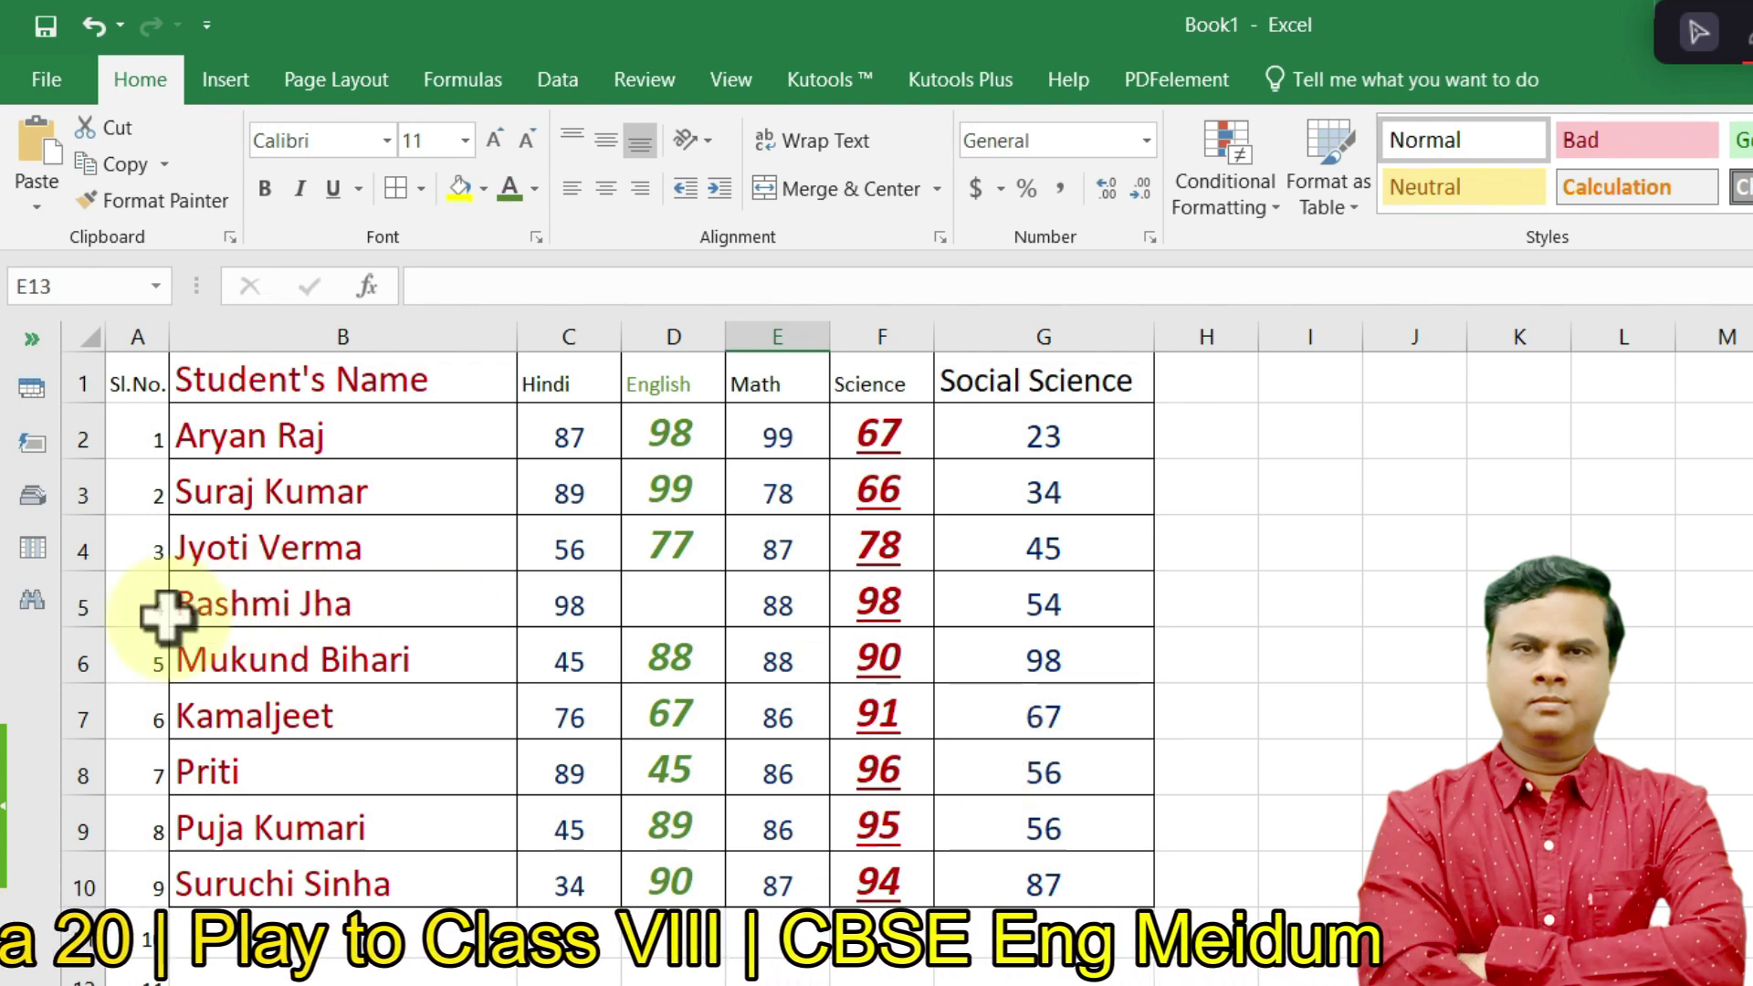
- Fill row 5, the student with the blank English mark, with standard Yellow
left_click(78, 595)
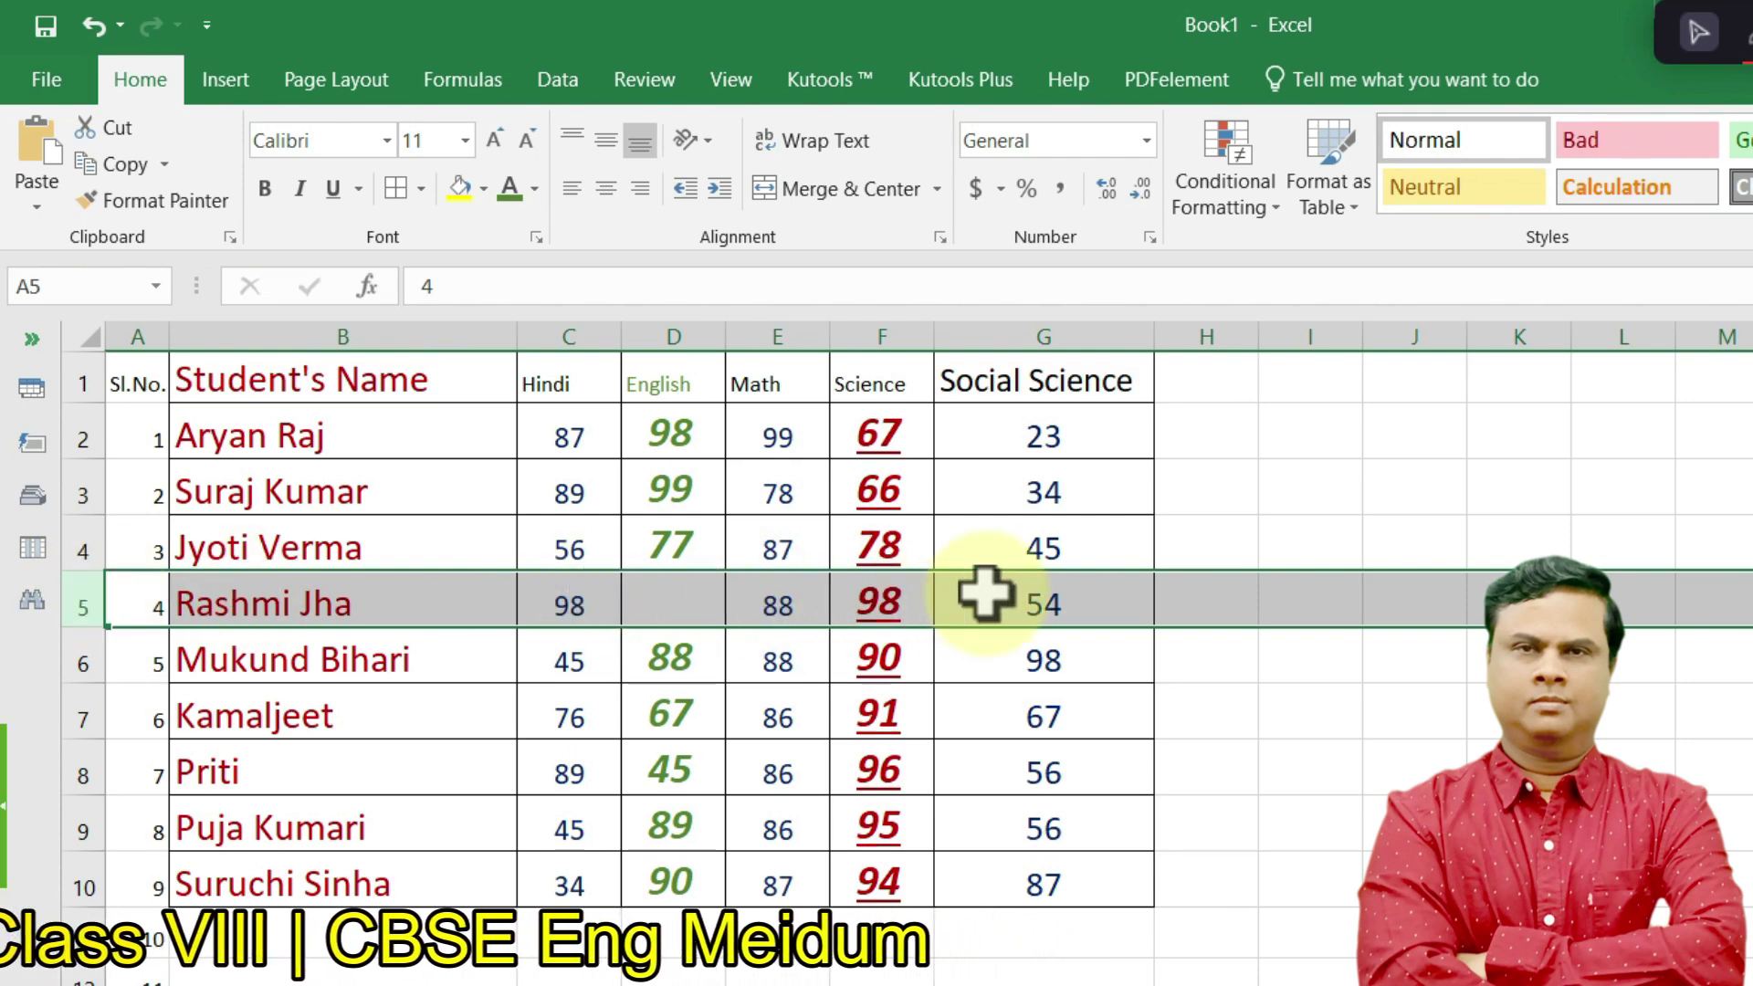
left_click(483, 189)
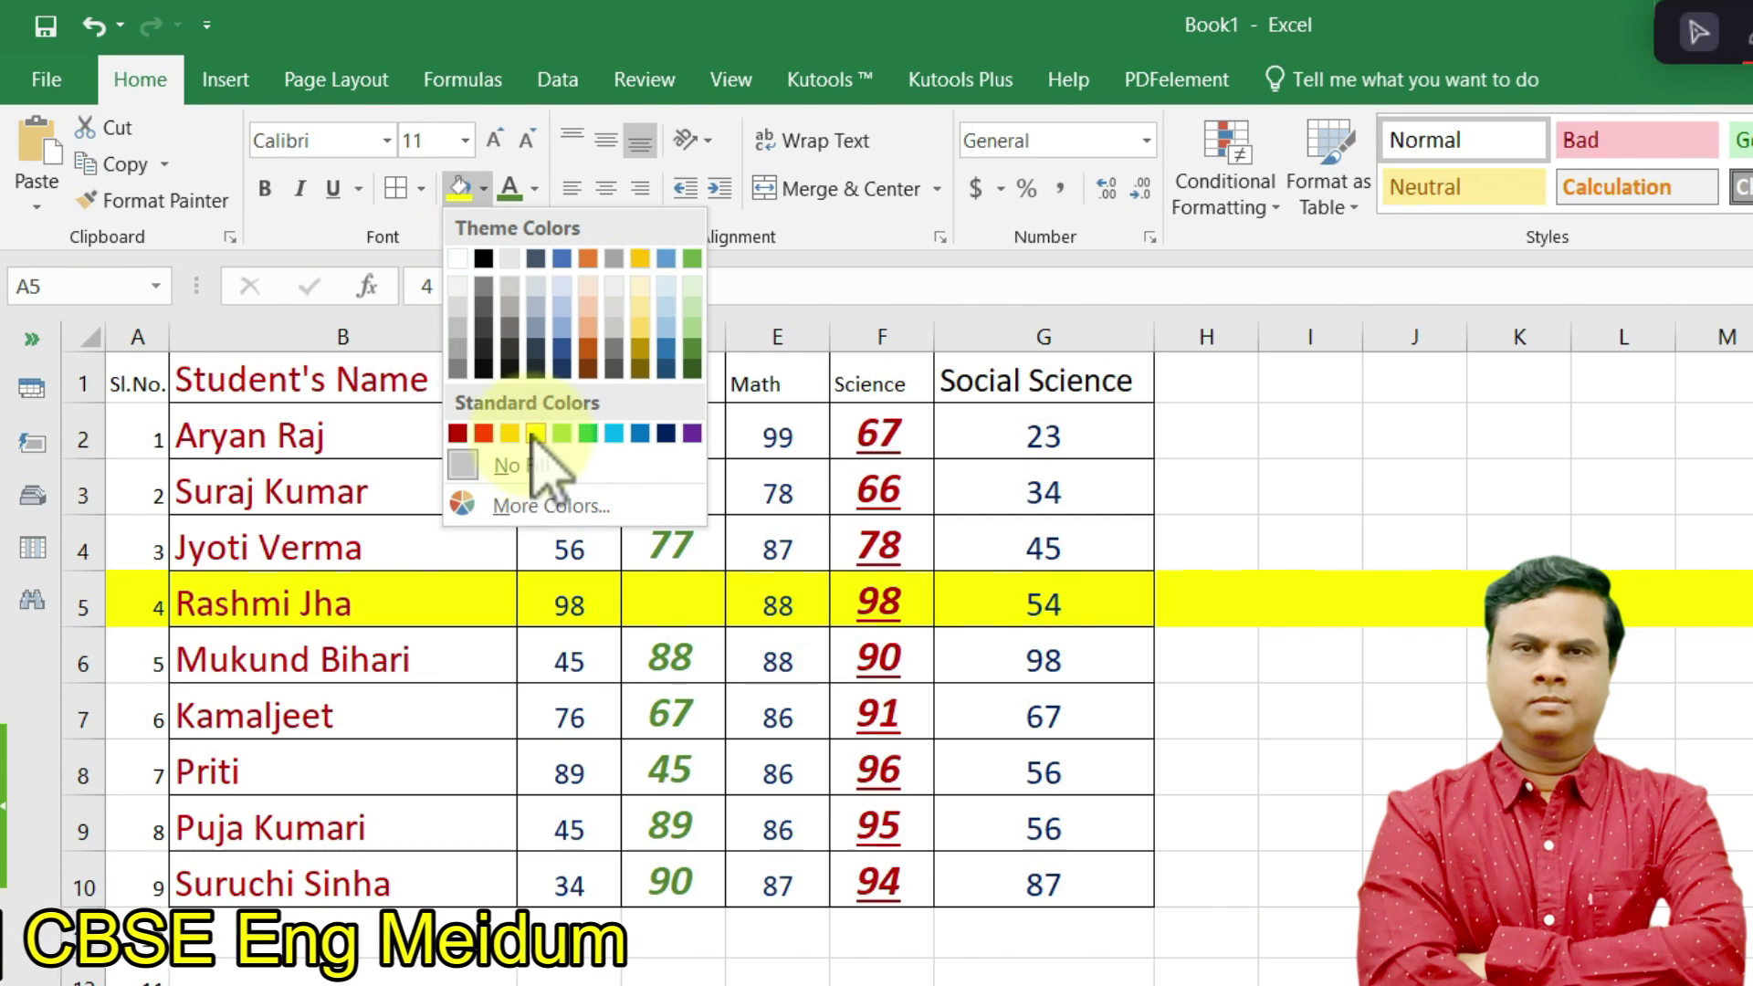
left_click(536, 433)
left_click(568, 822)
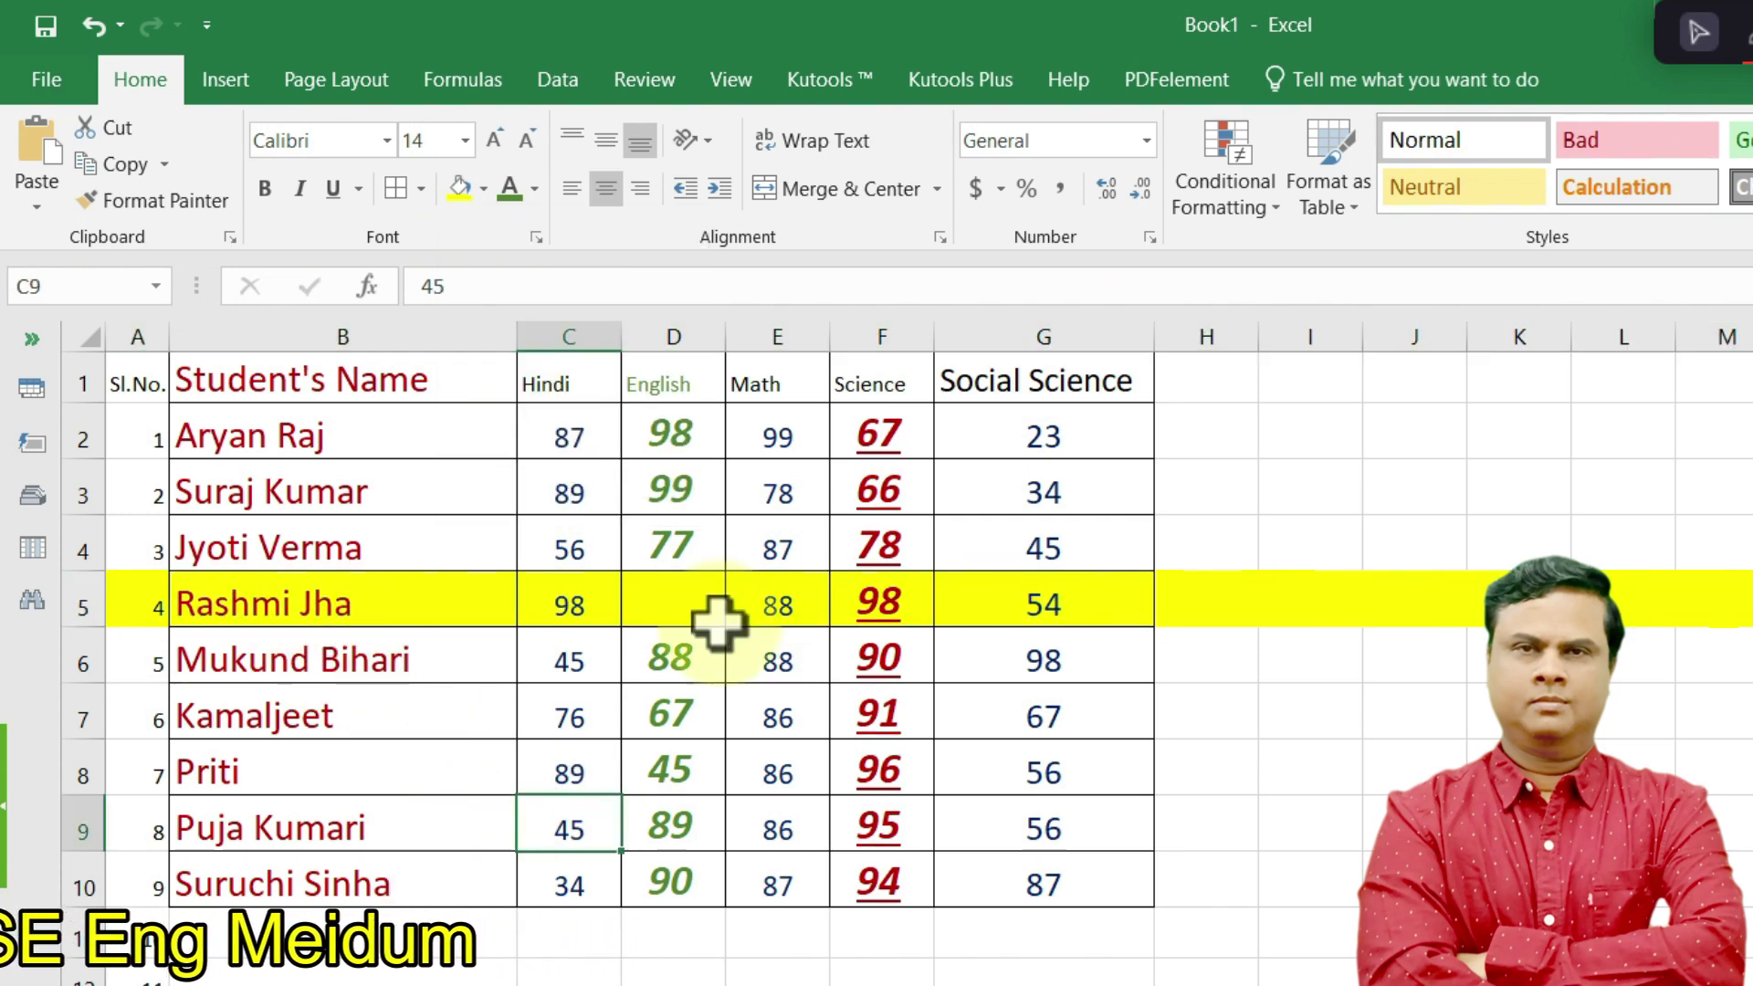
- Give the eighth student's row 9 a light blue theme fill
left_click(69, 827)
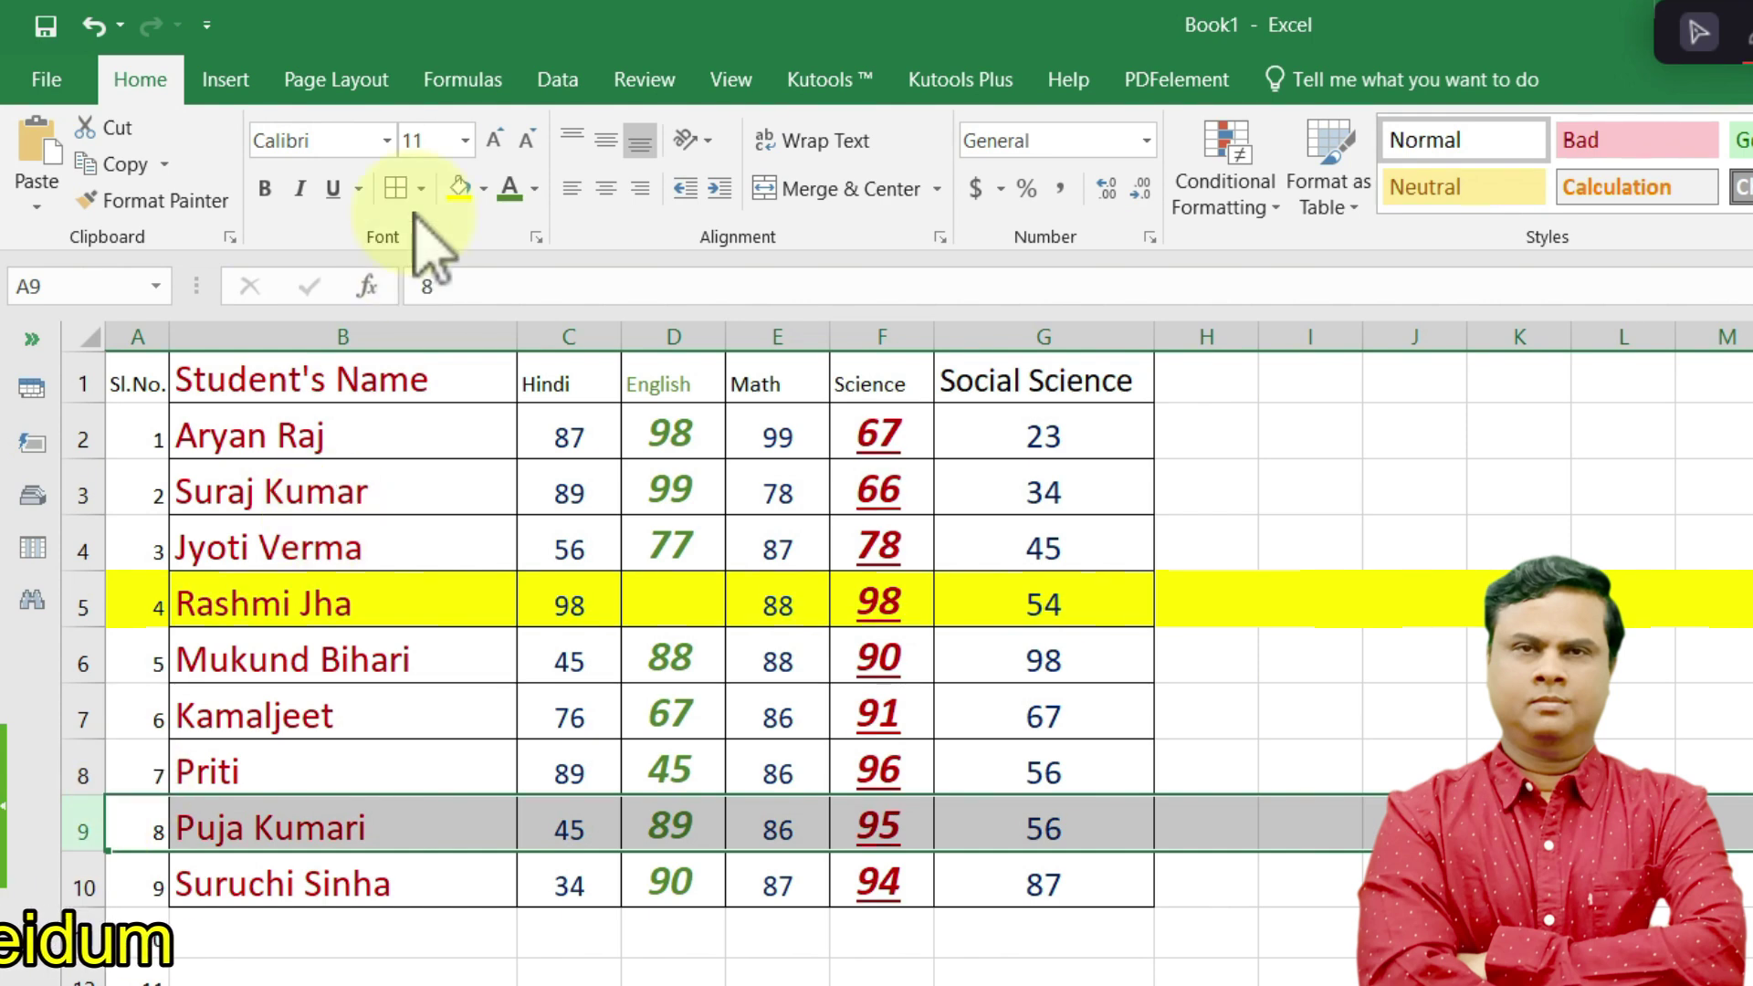
left_click(484, 188)
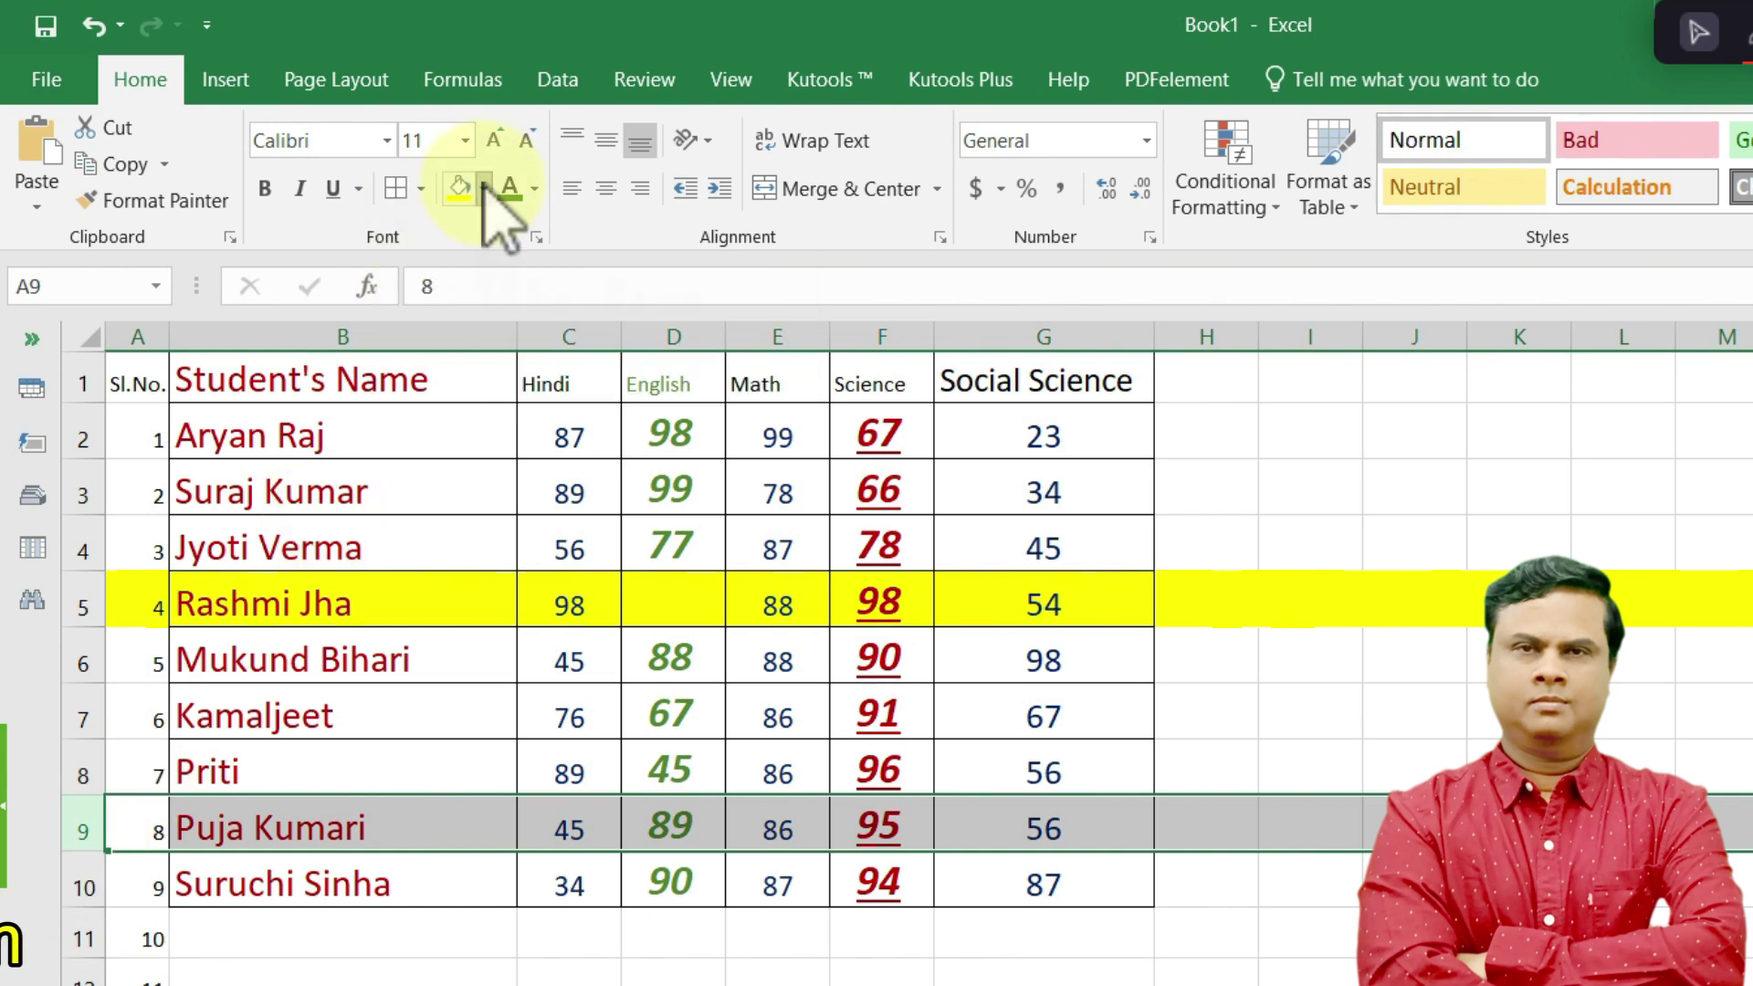
left_click(665, 286)
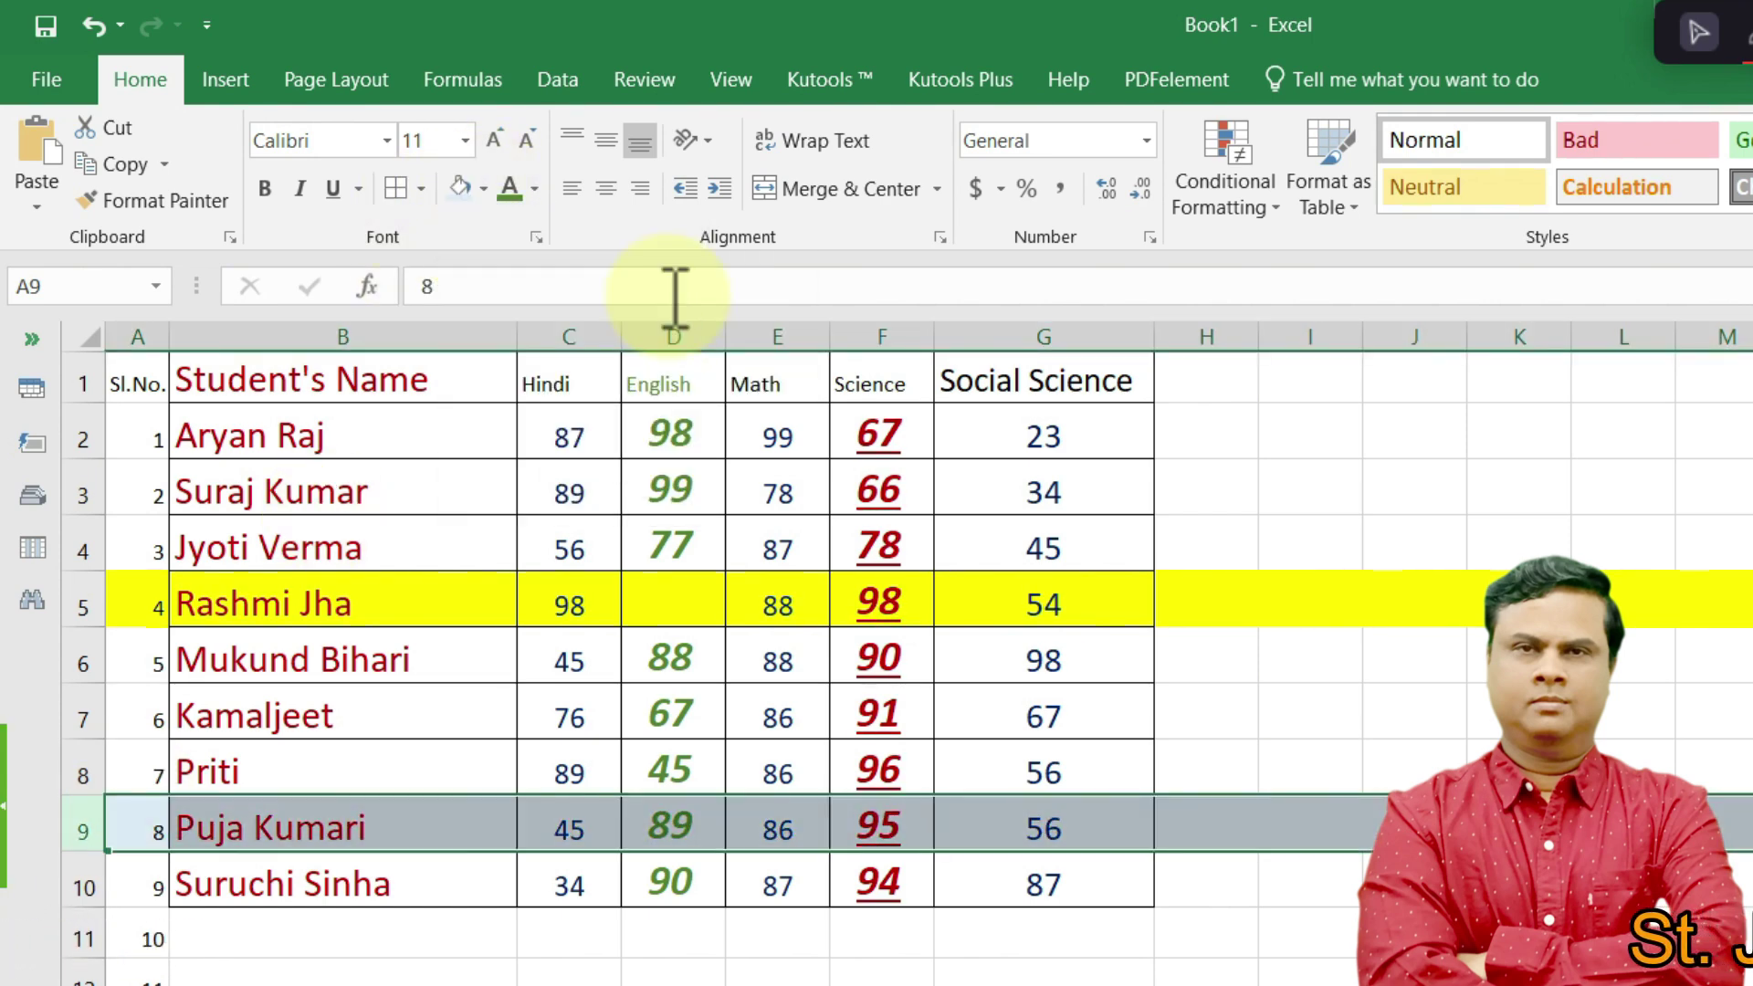
left_click(430, 637)
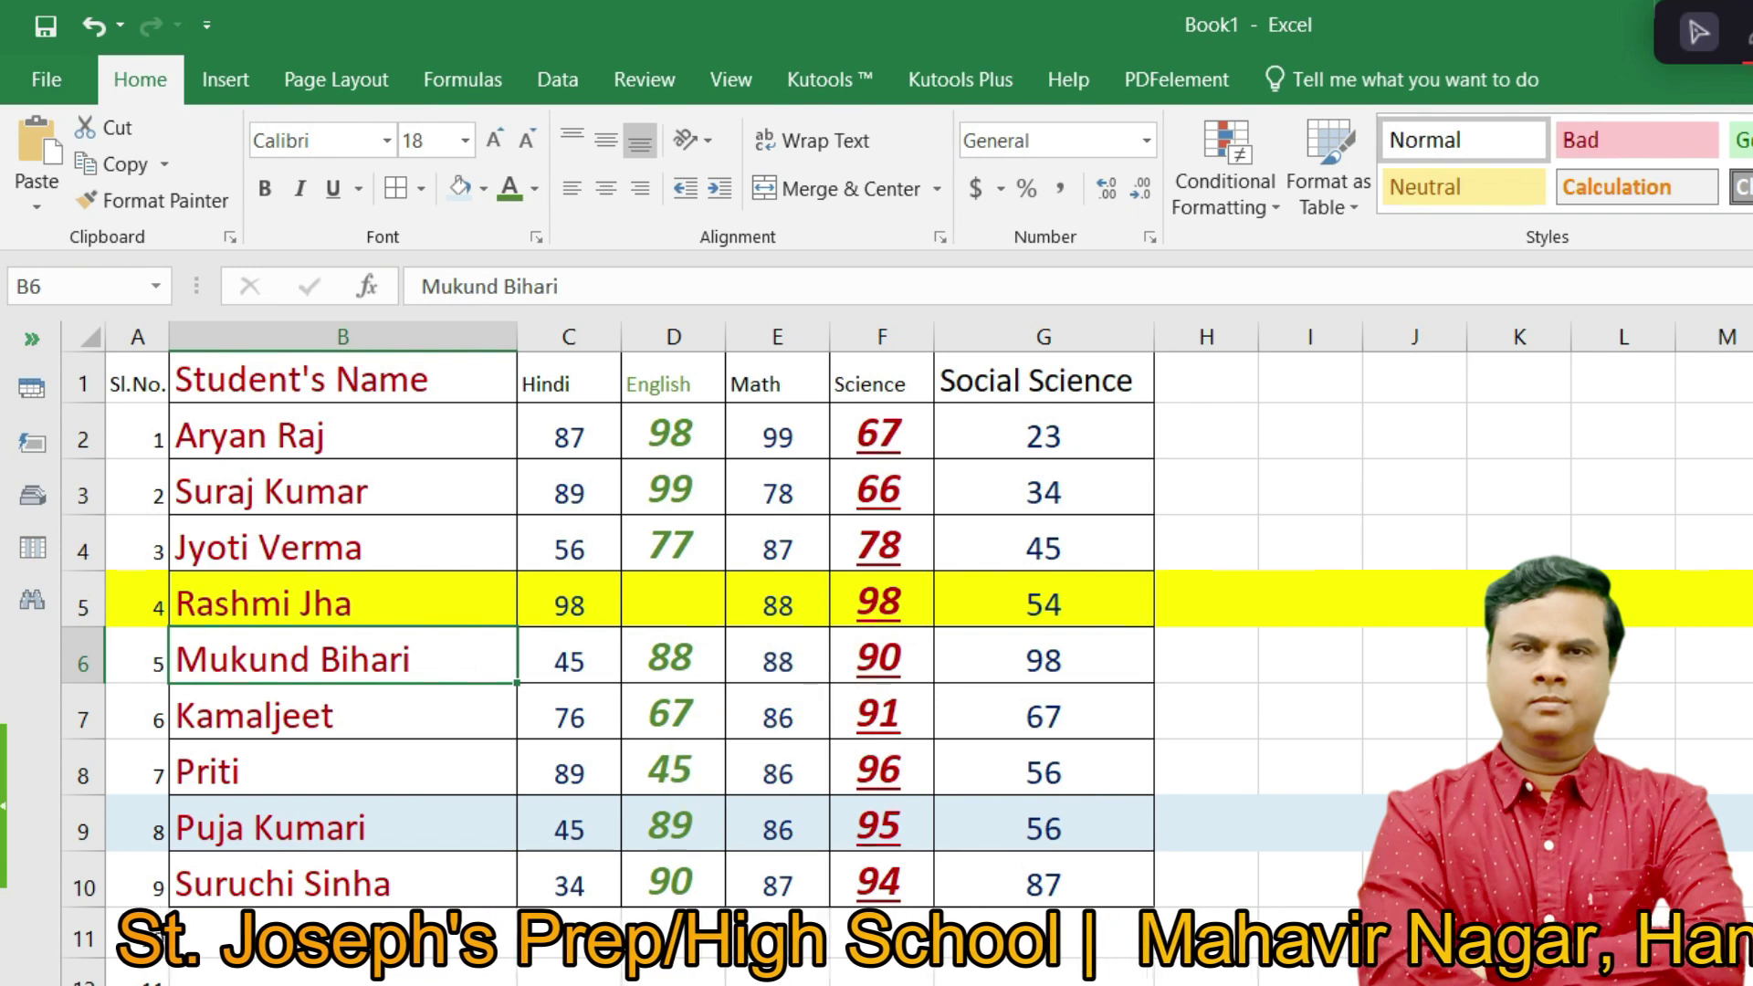
left_click(295, 439)
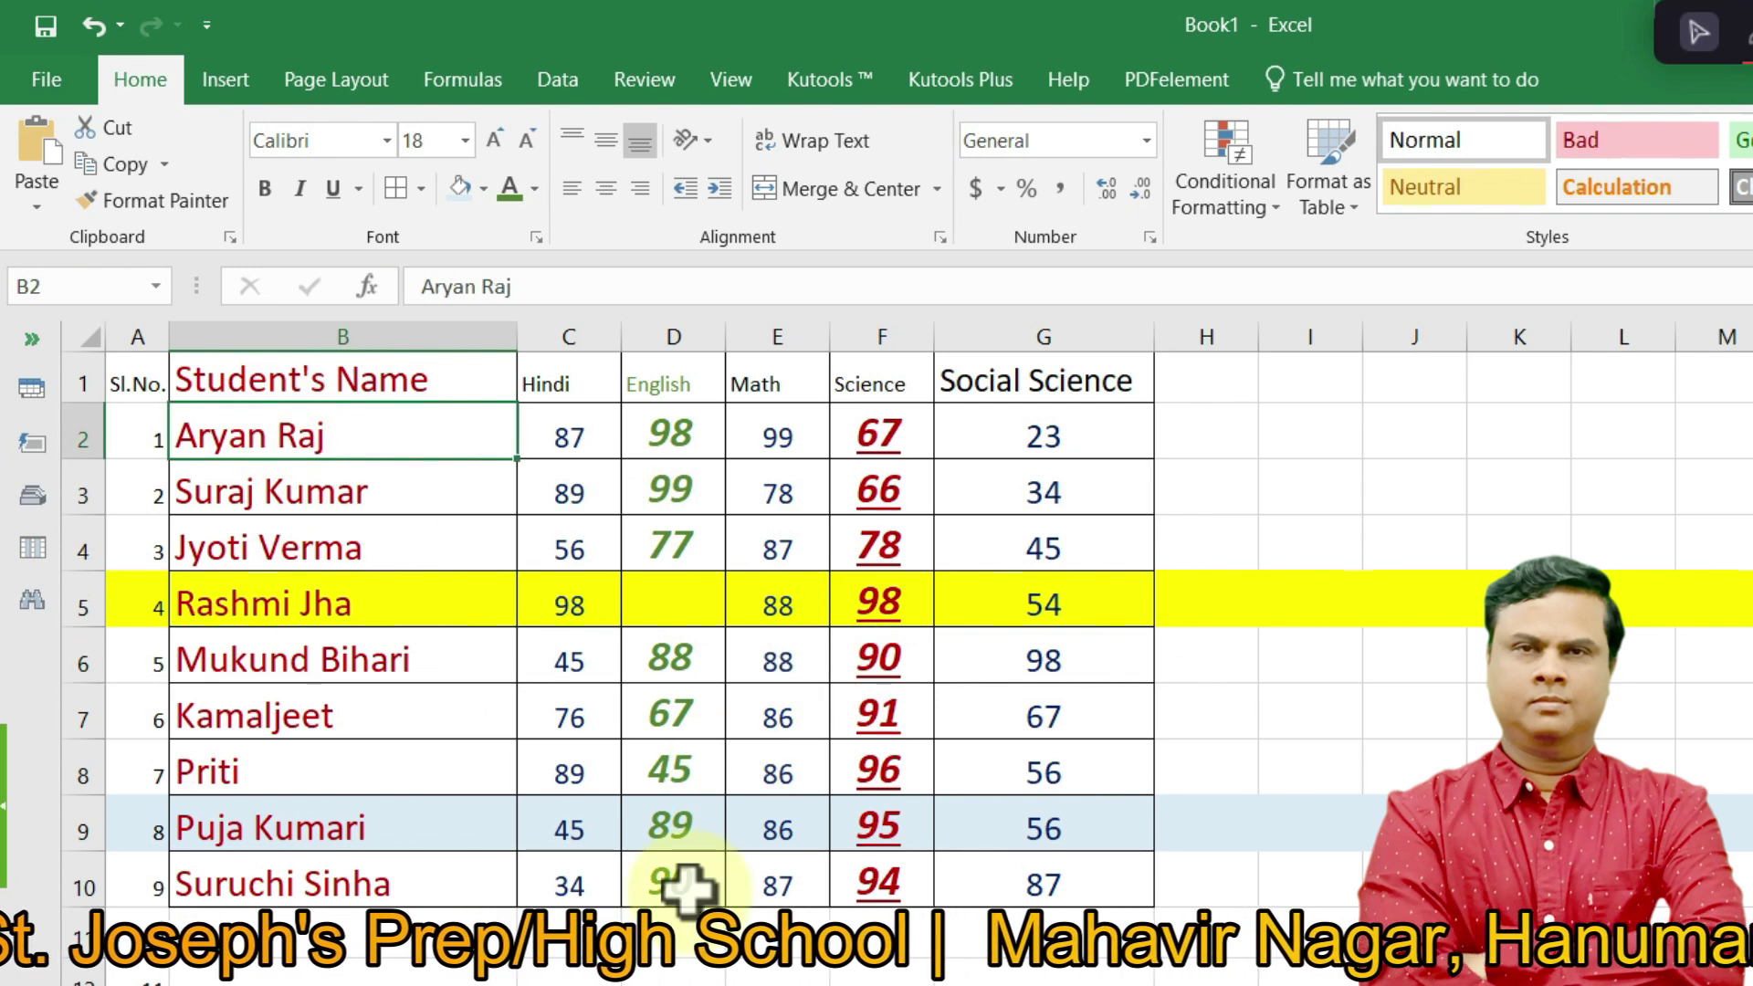
left_click(343, 716)
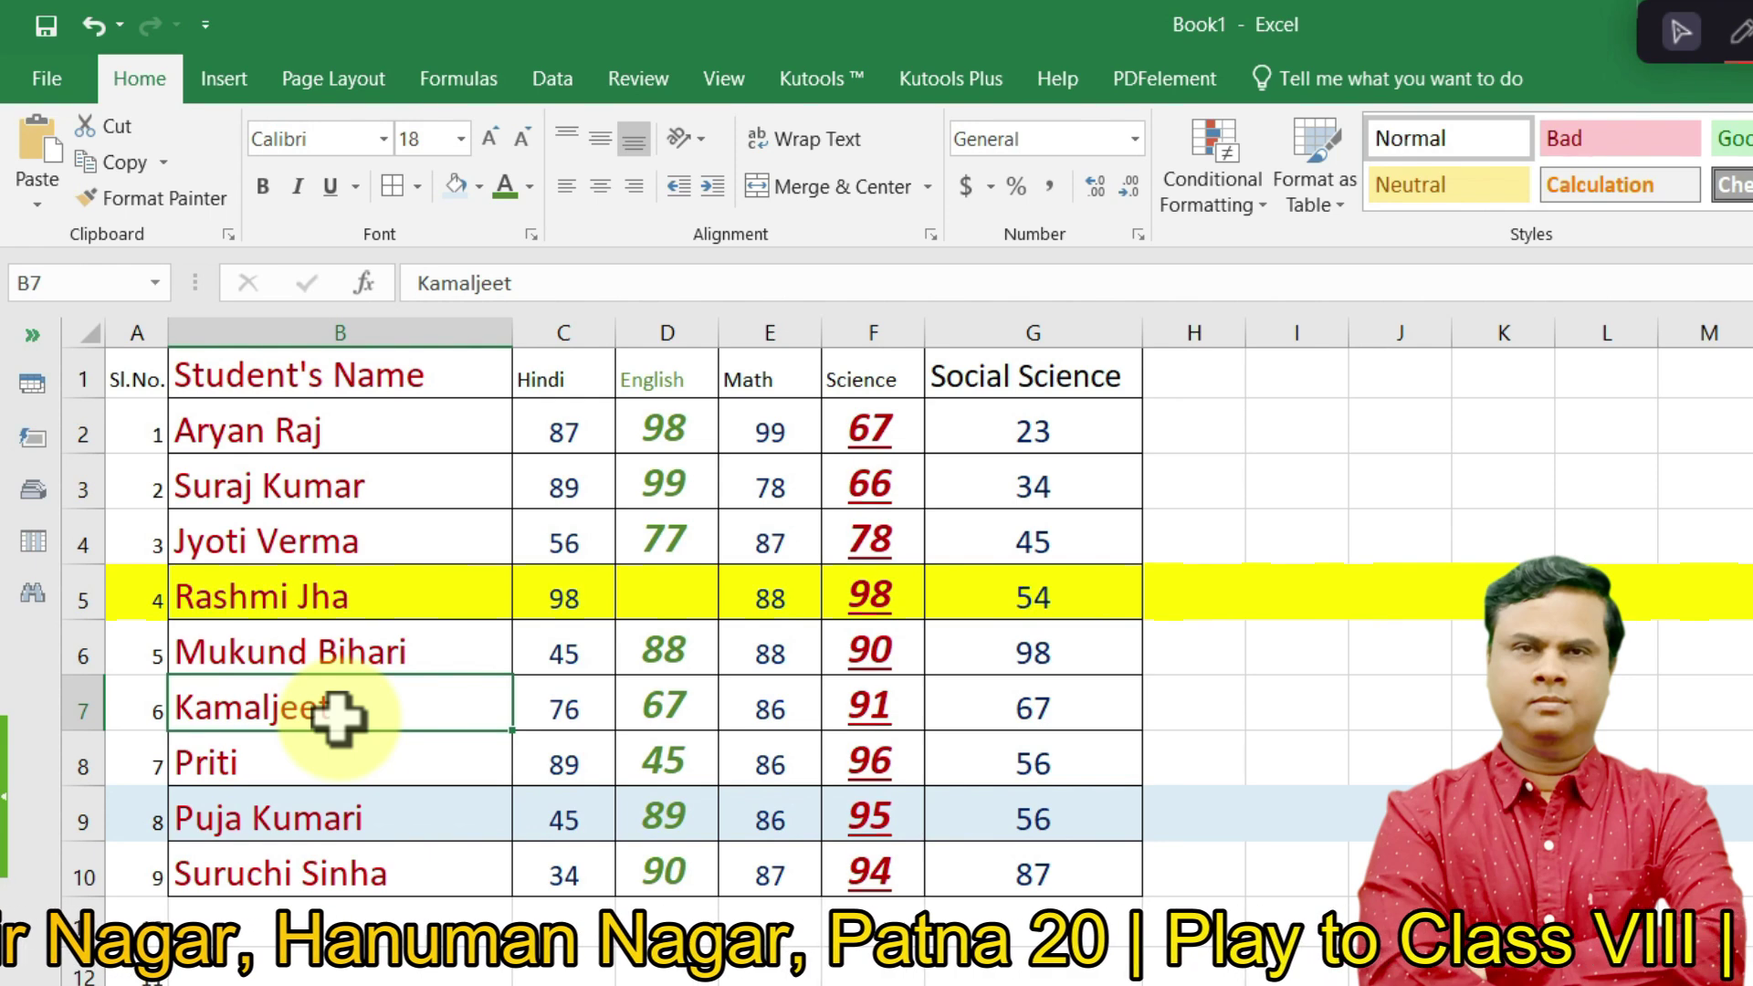
key("ctrl+a")
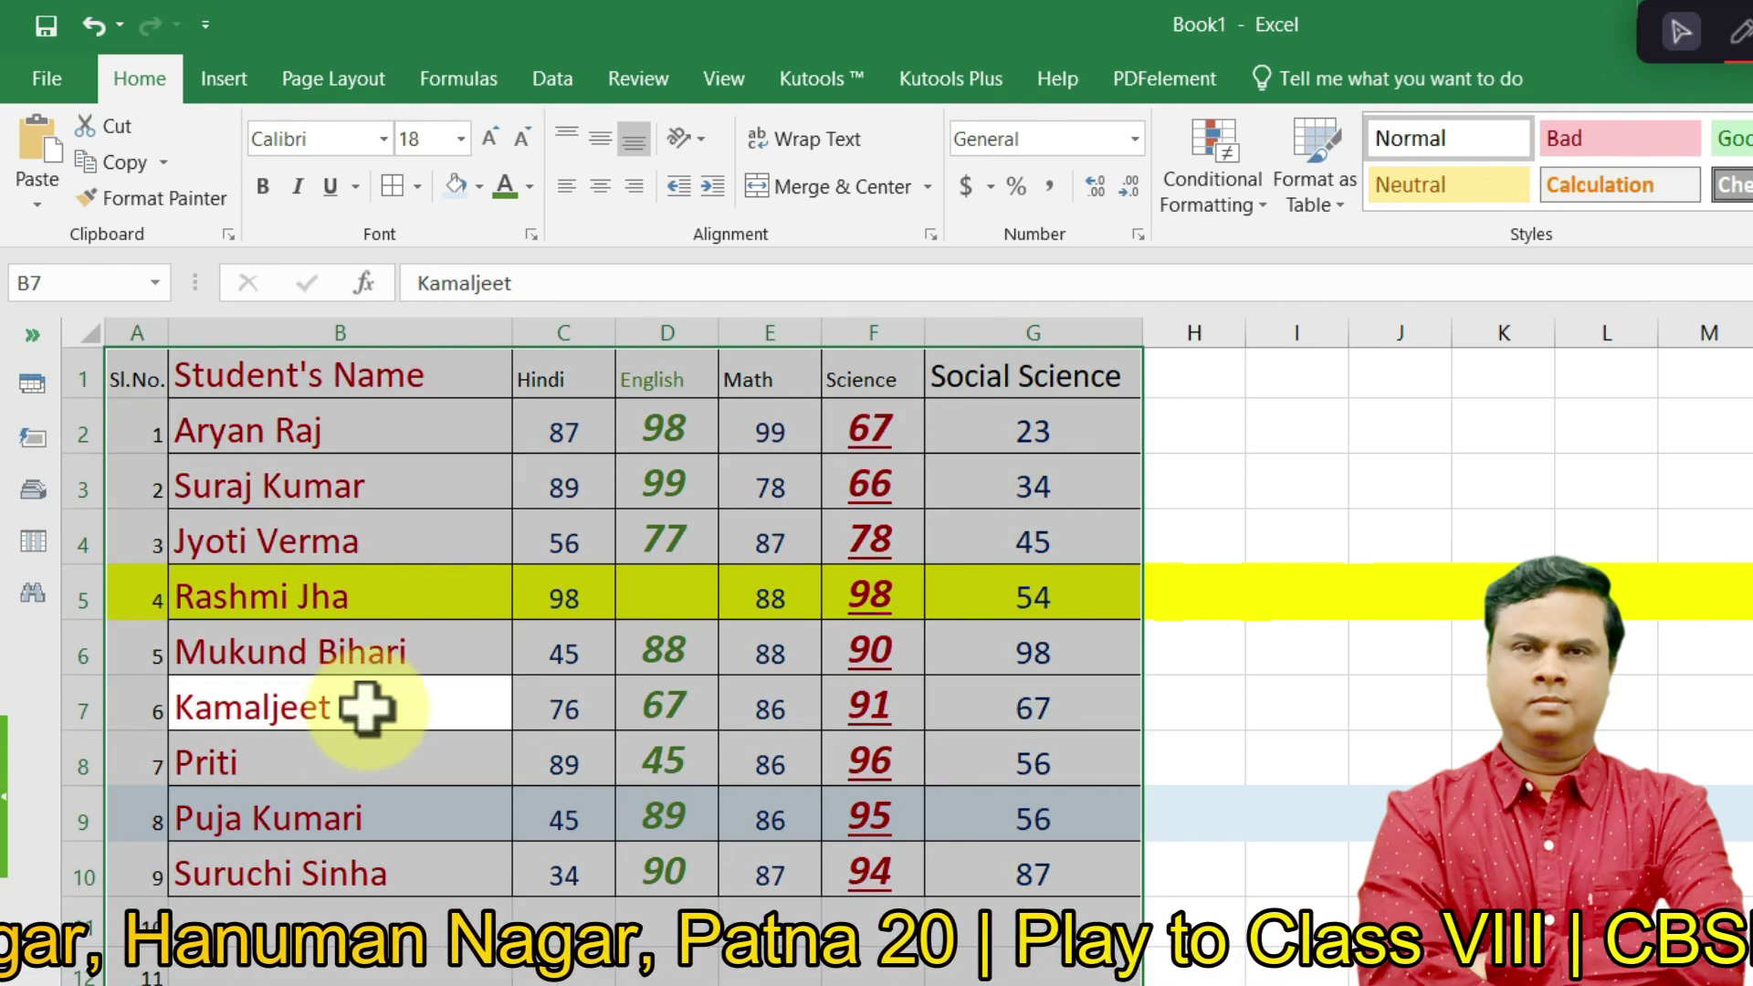
left_click(1274, 924)
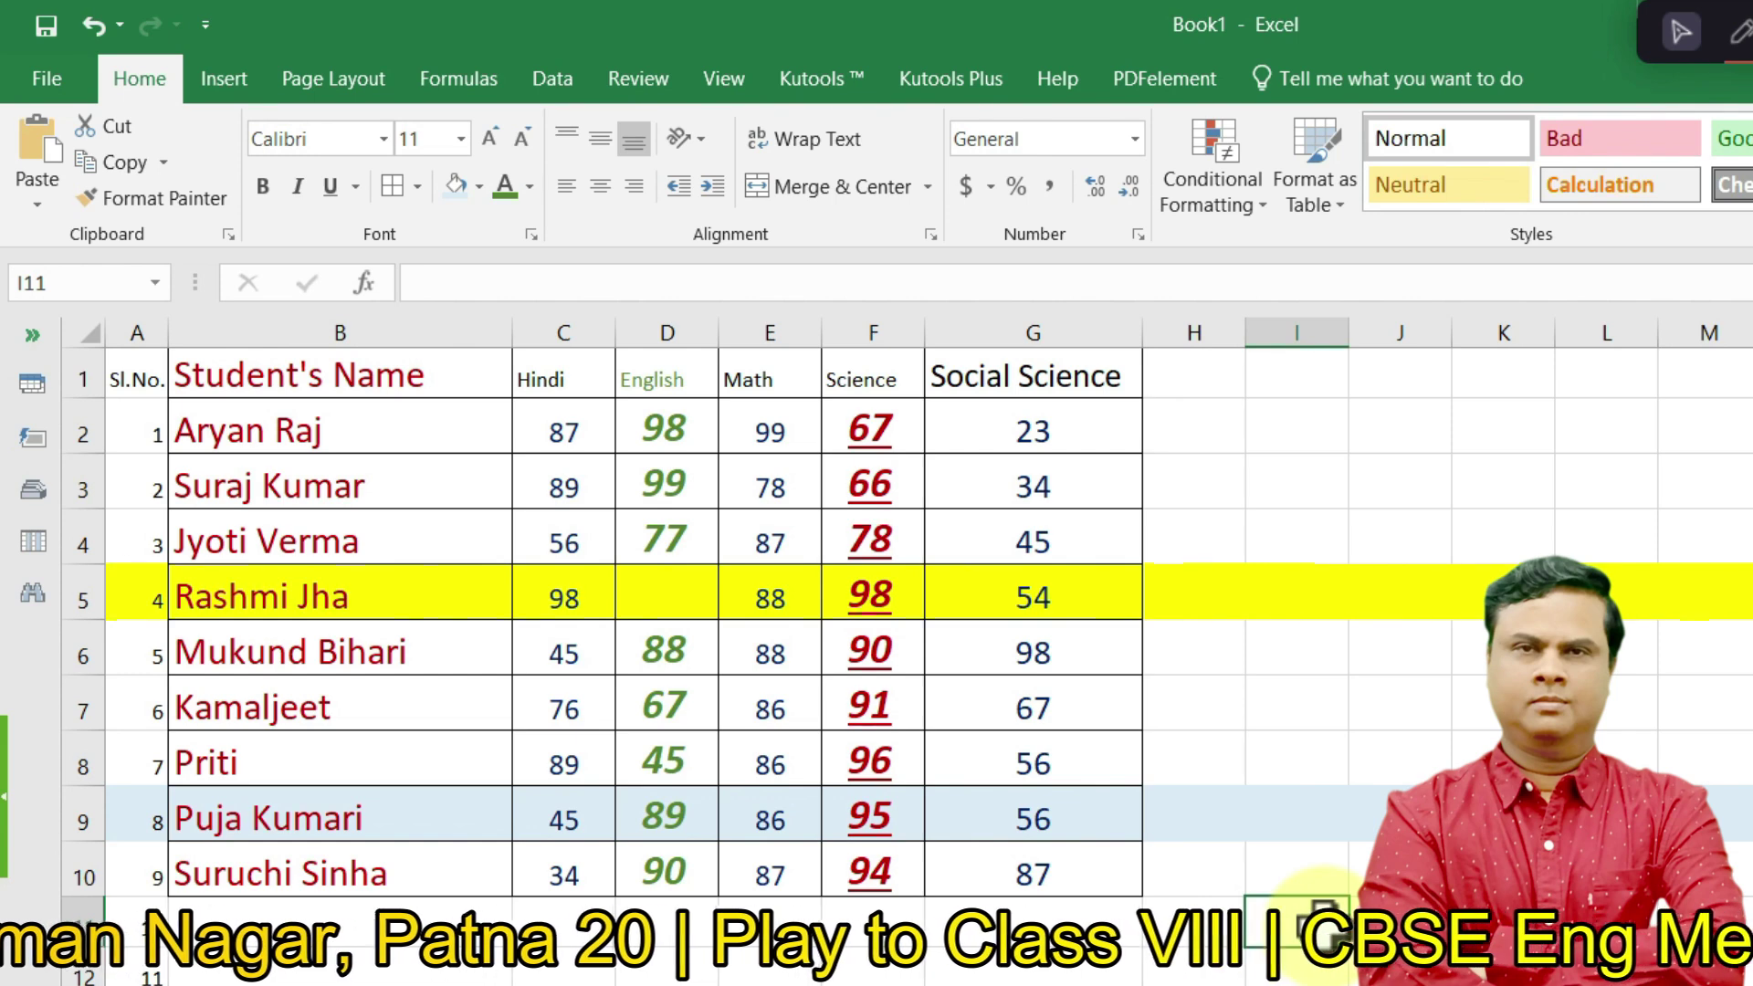
key("ctrl+a")
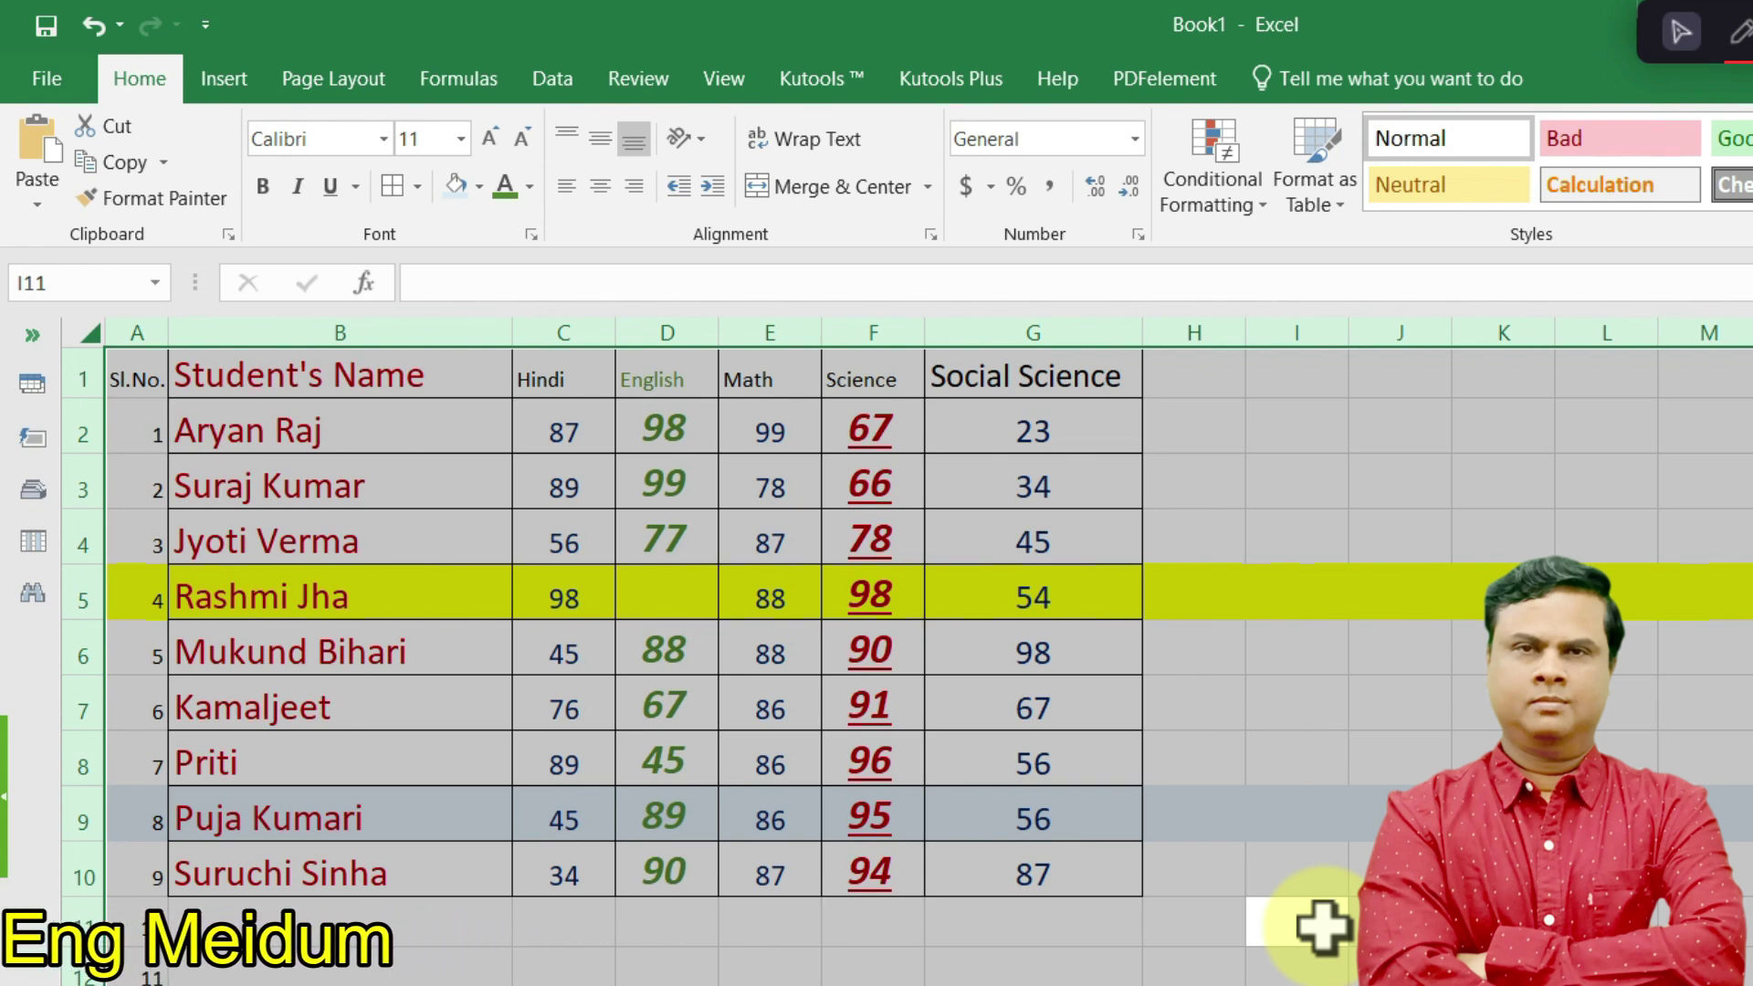
left_click(235, 436)
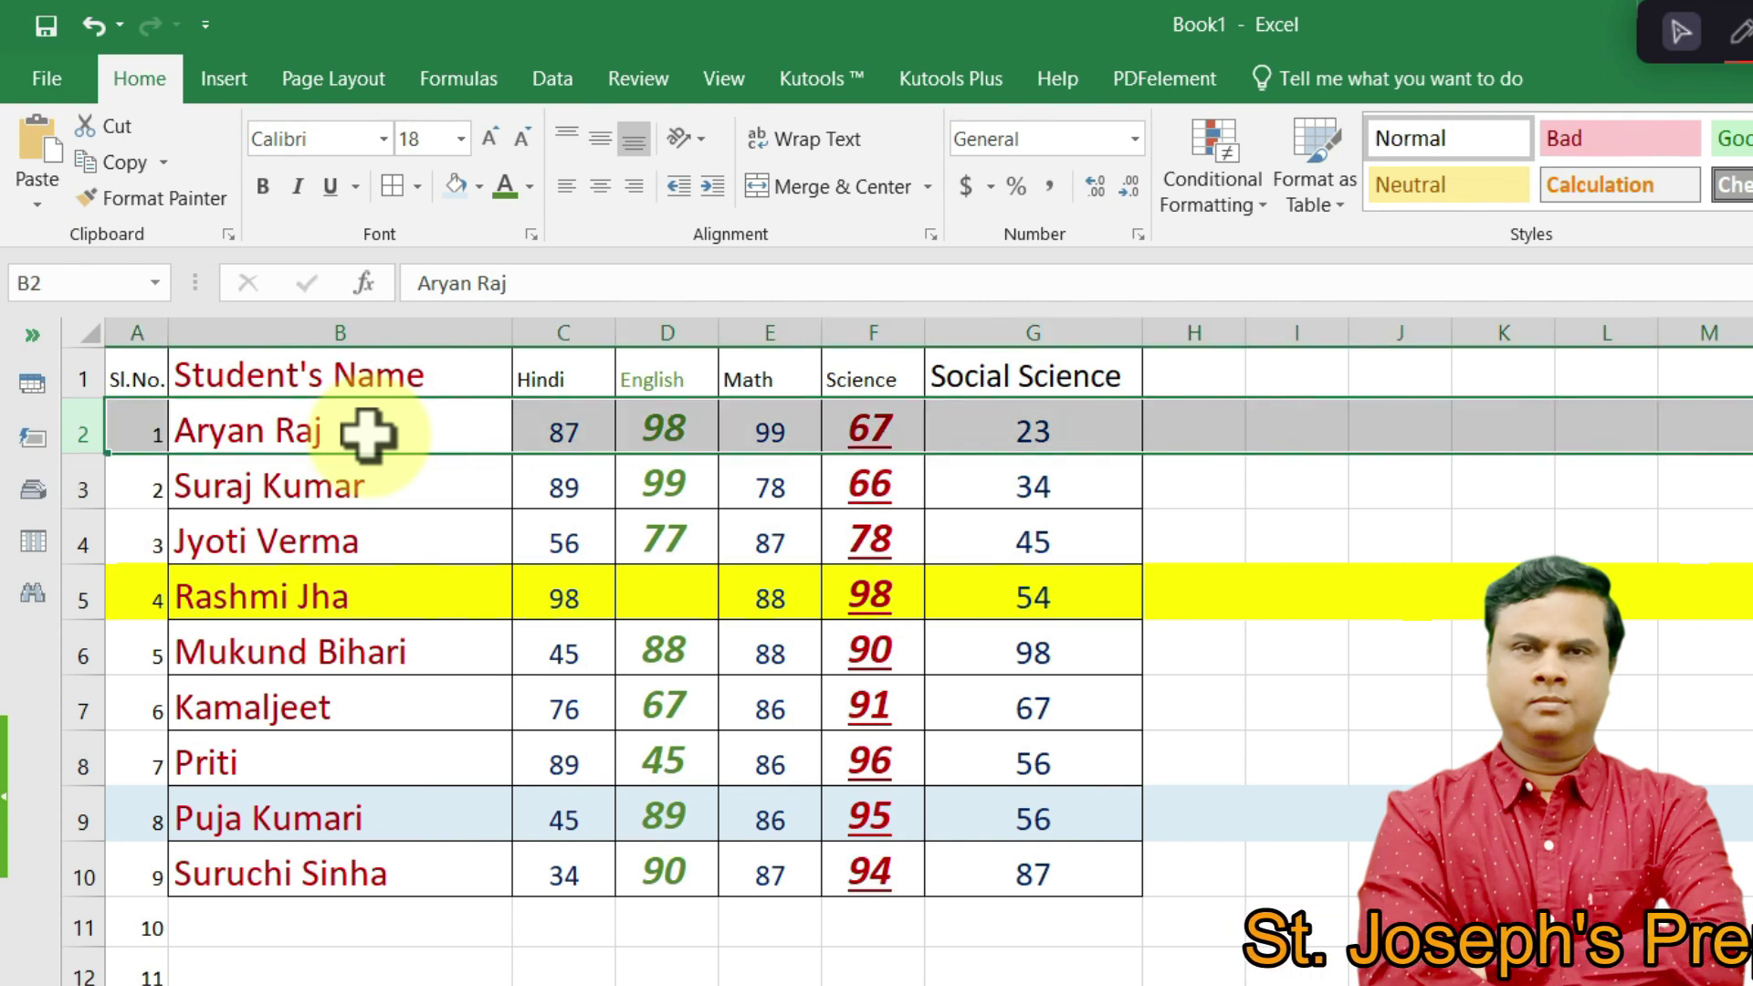
- Select row 2 with Shift+Space and fill it with a light gold/tan theme colour
left_click(274, 464)
left_click(237, 435)
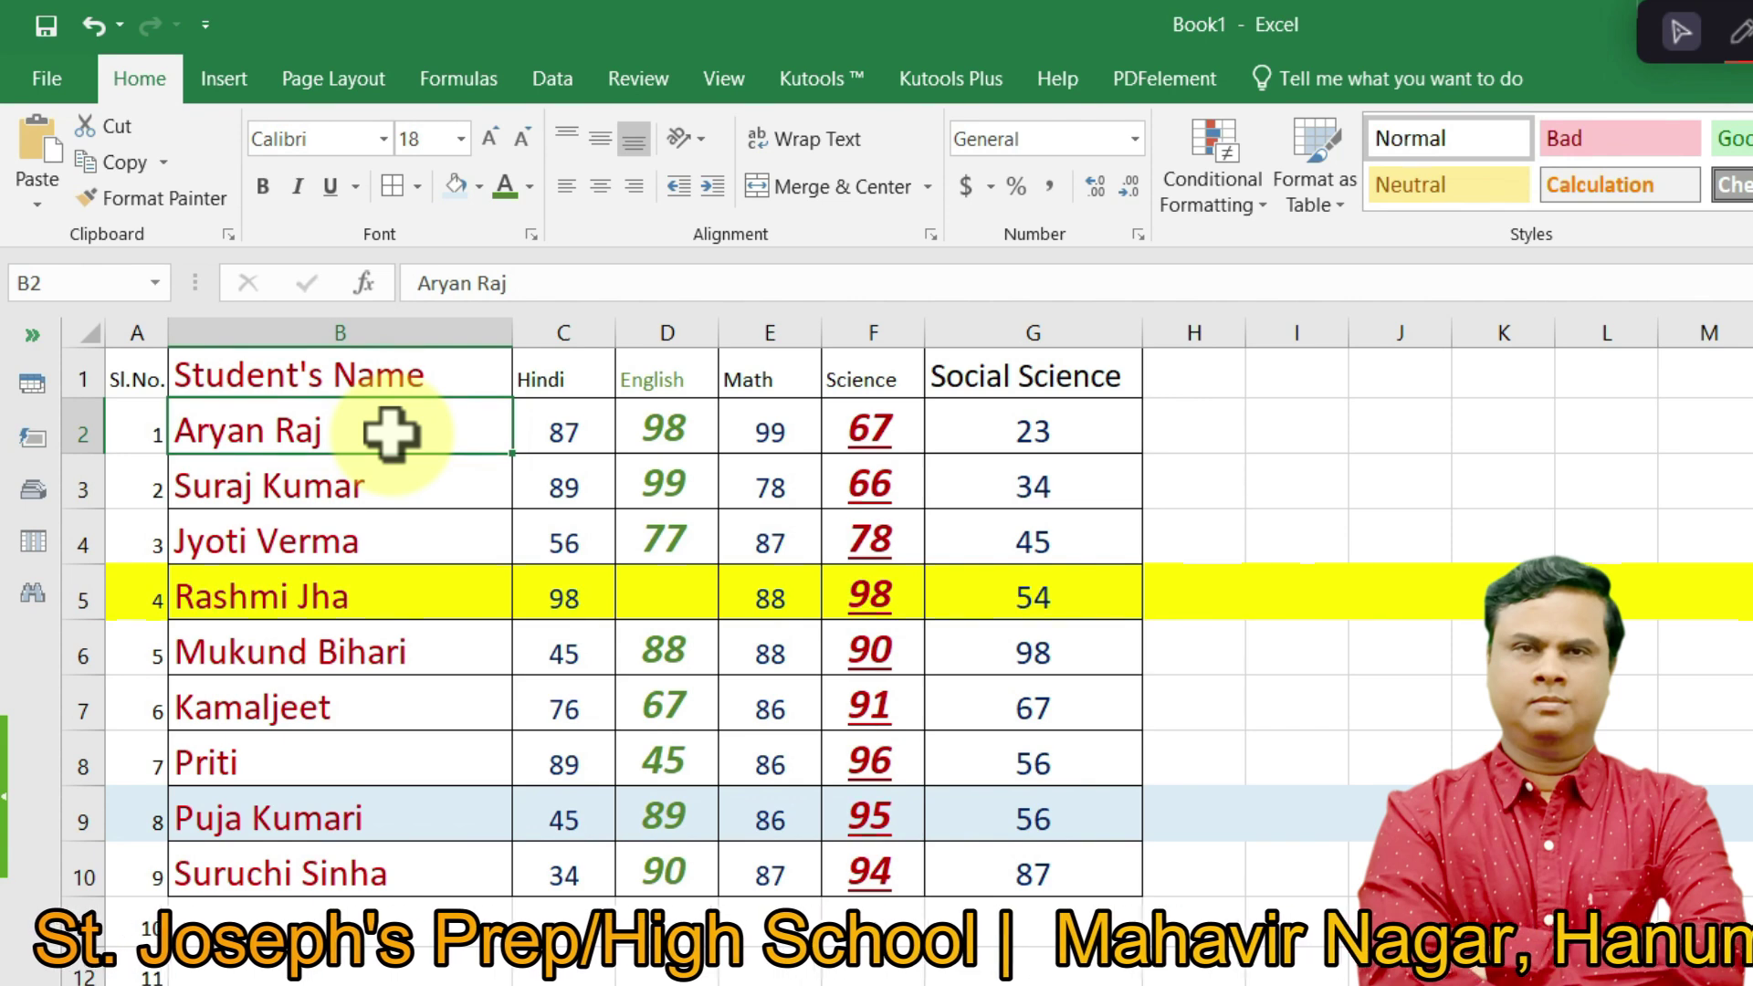
key("shift+space")
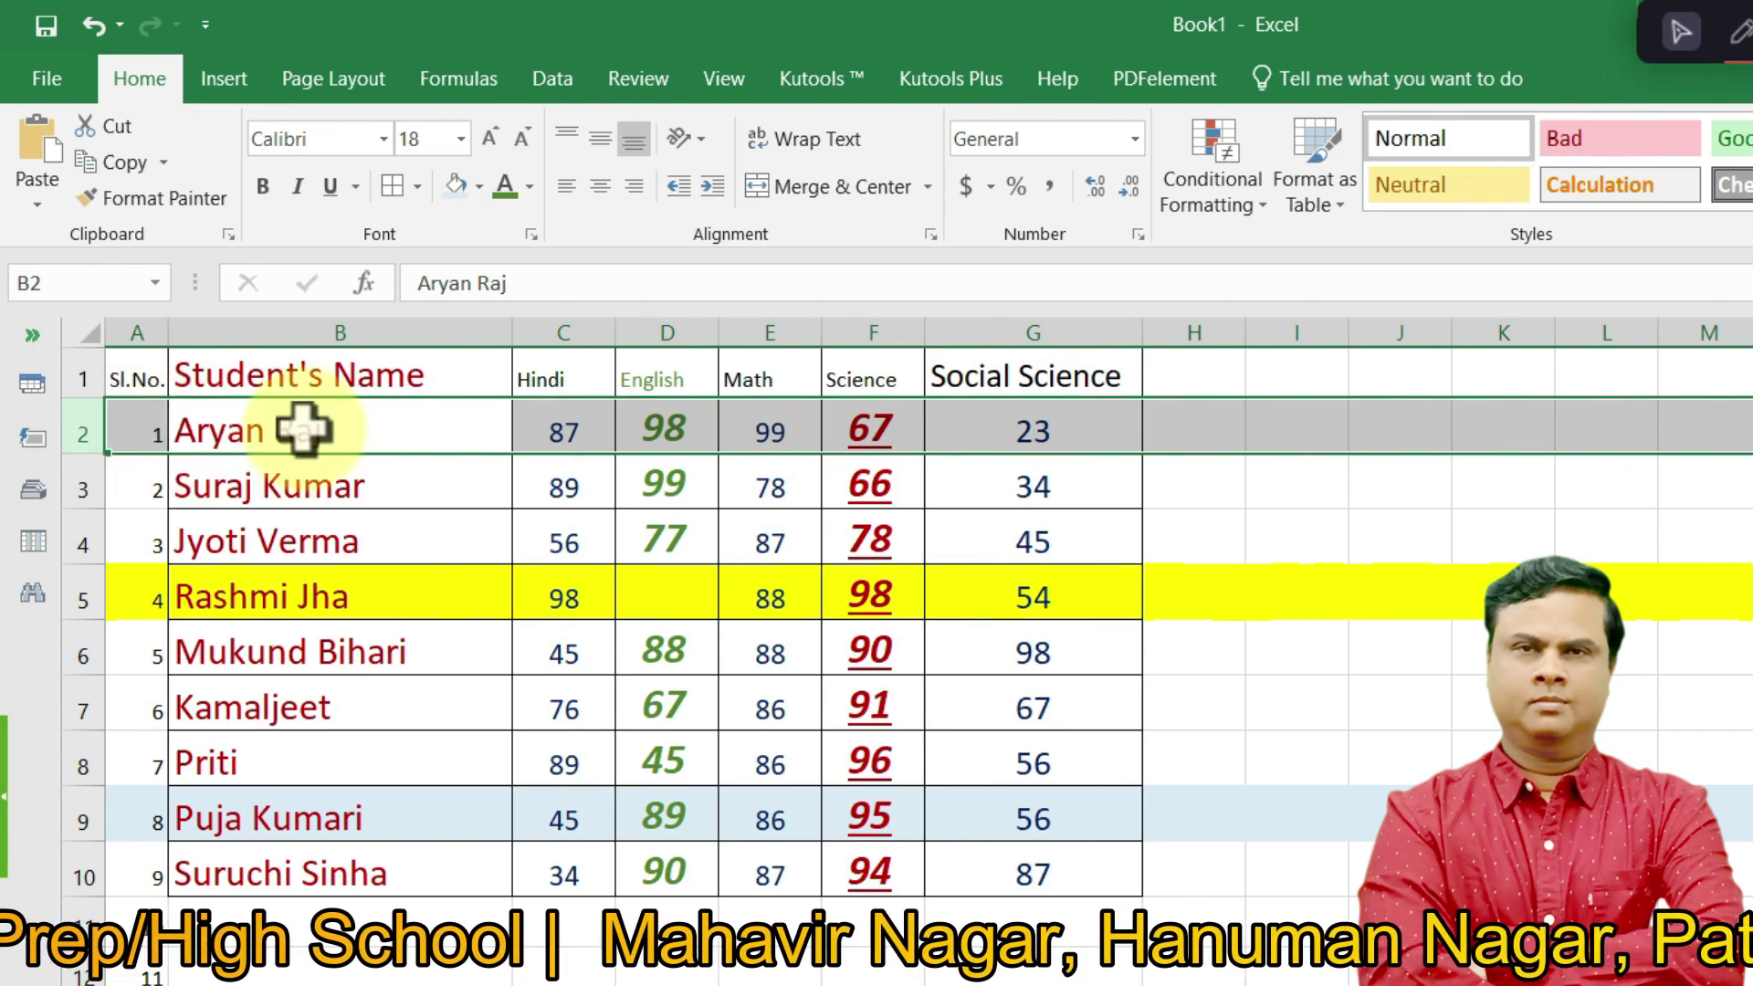
left_click(479, 187)
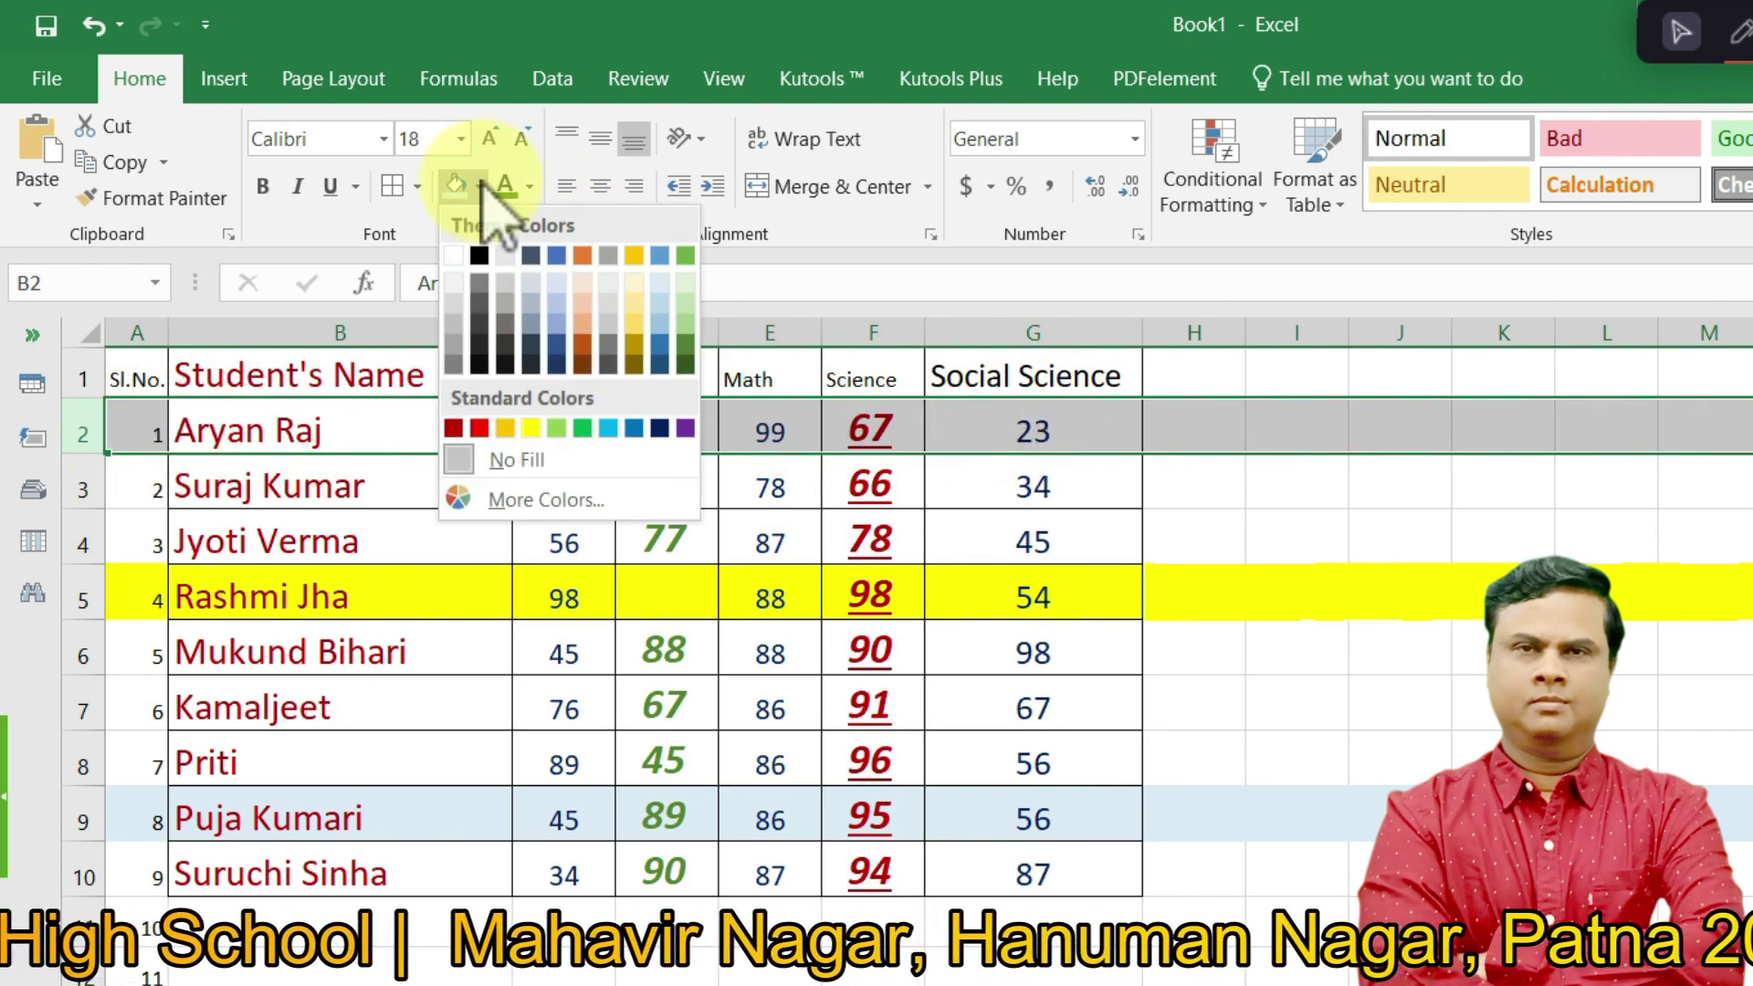
left_click(637, 311)
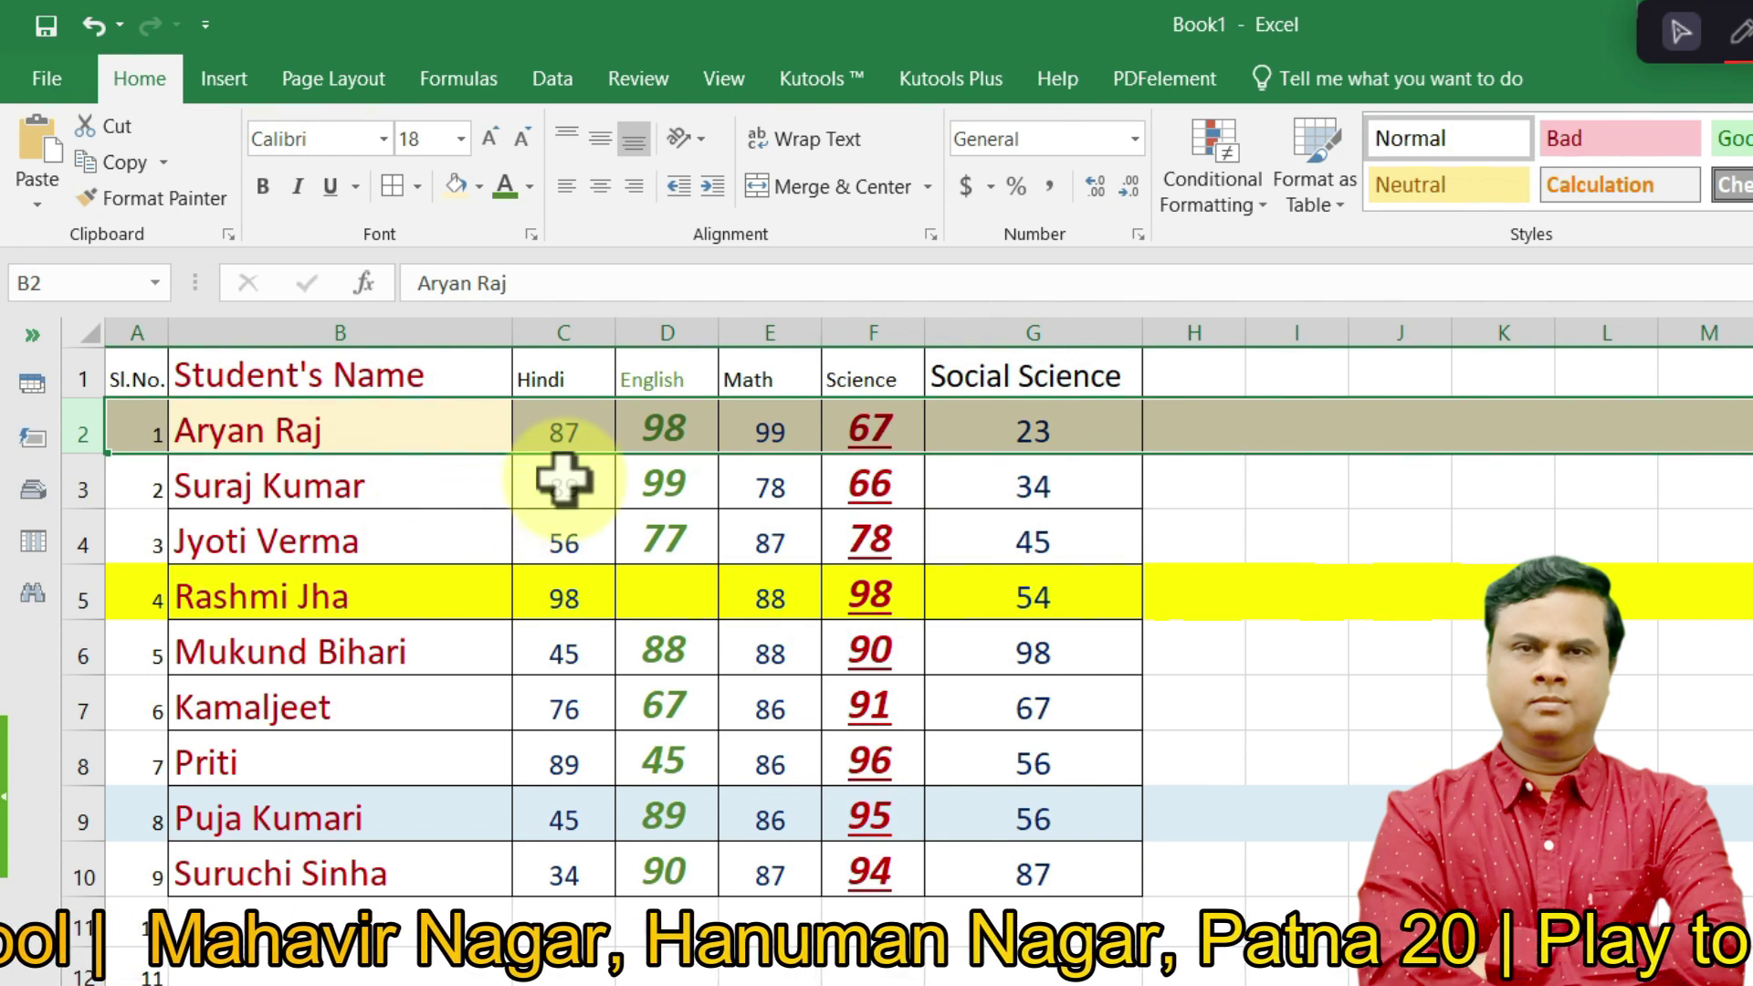
left_click(244, 770)
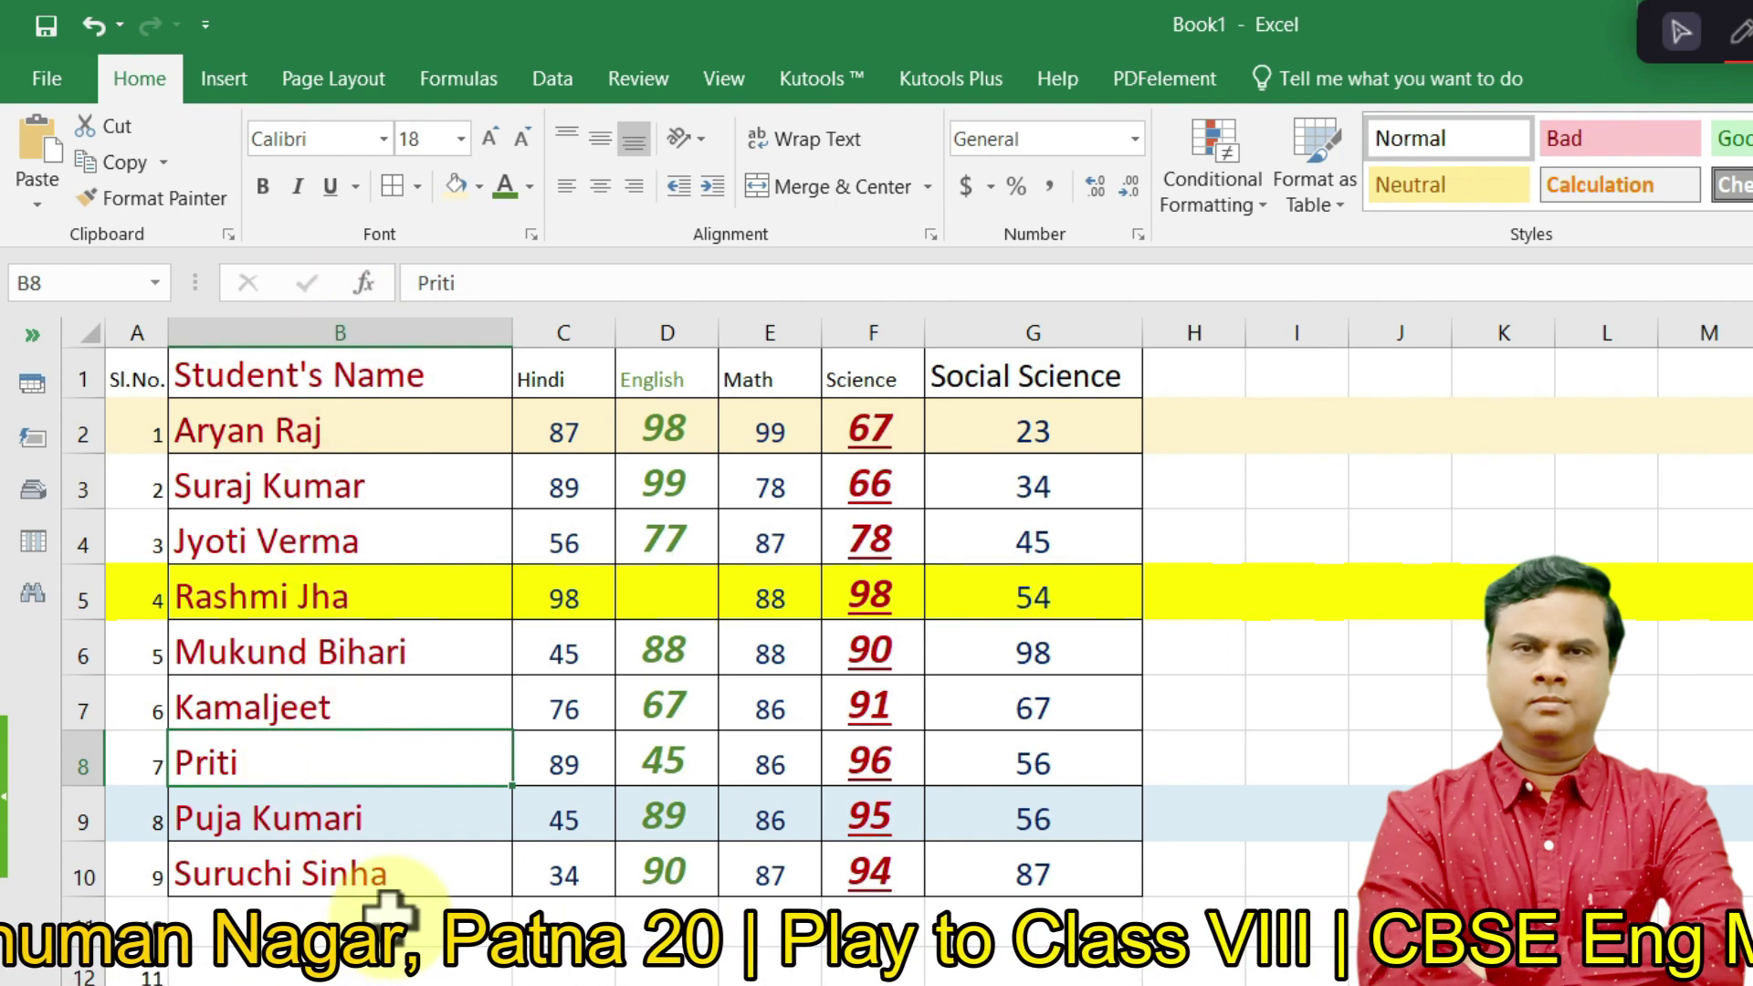
- Select the Student's Name column B and give it the light peach fill
key("Up")
key("Up")
key("Up")
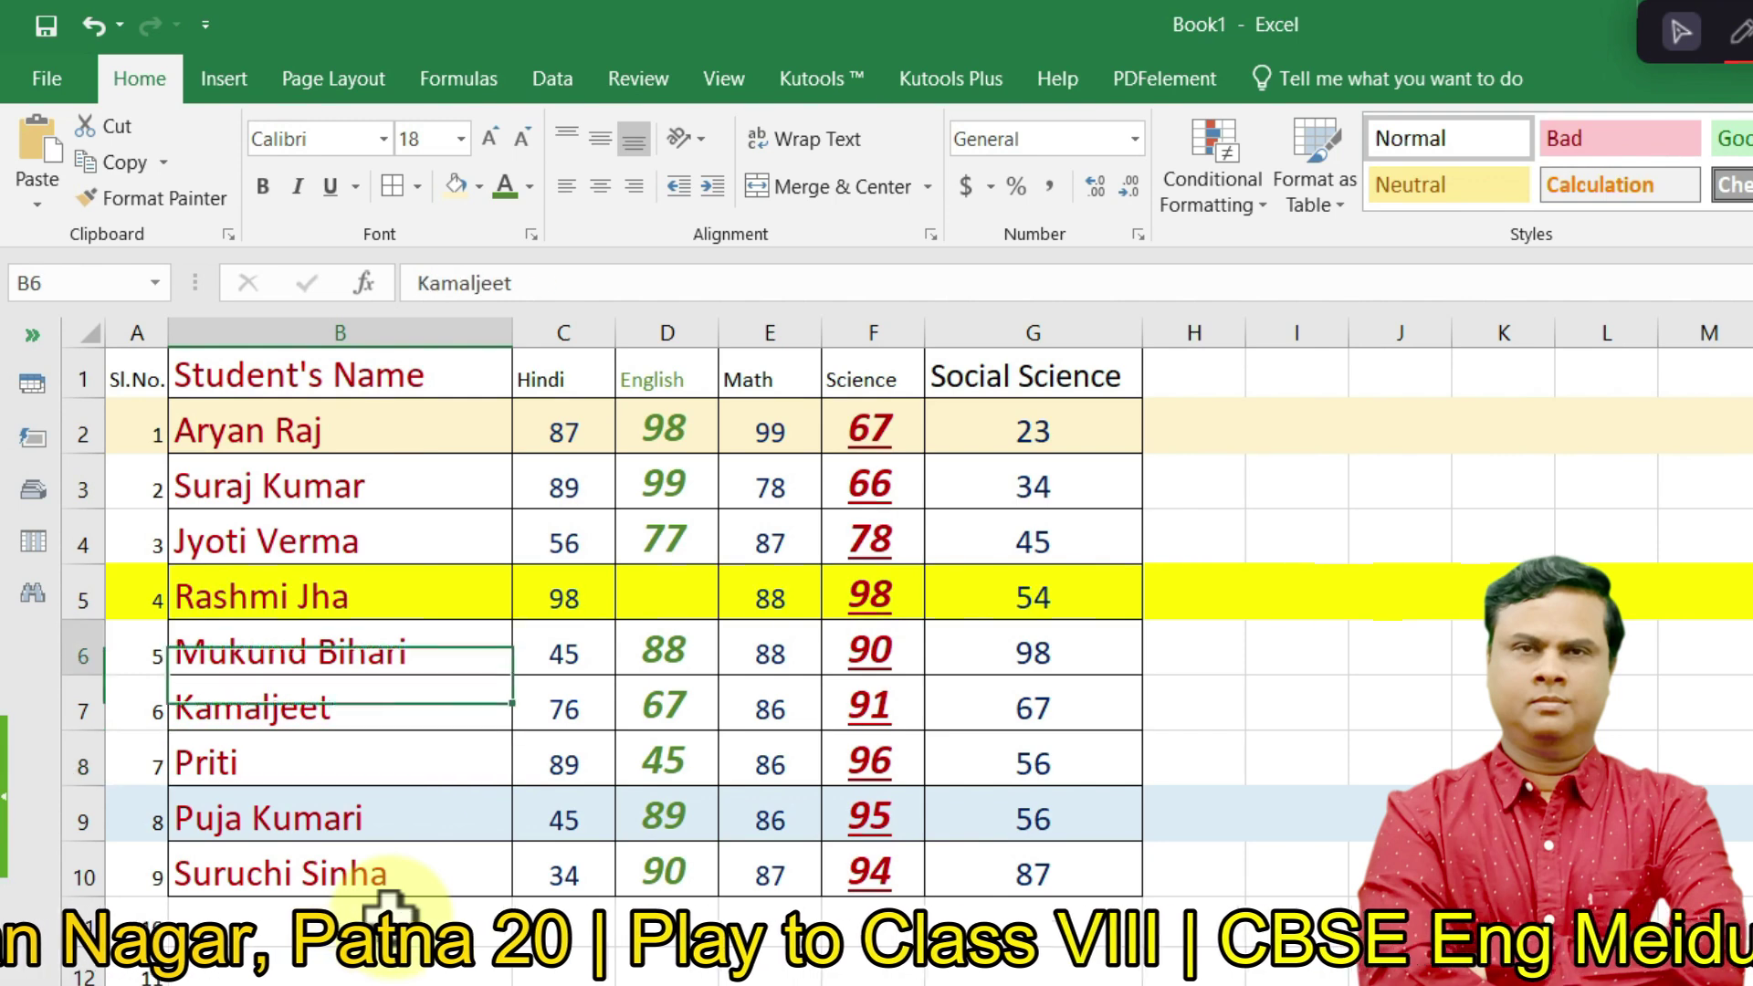
key("Down")
key("Down")
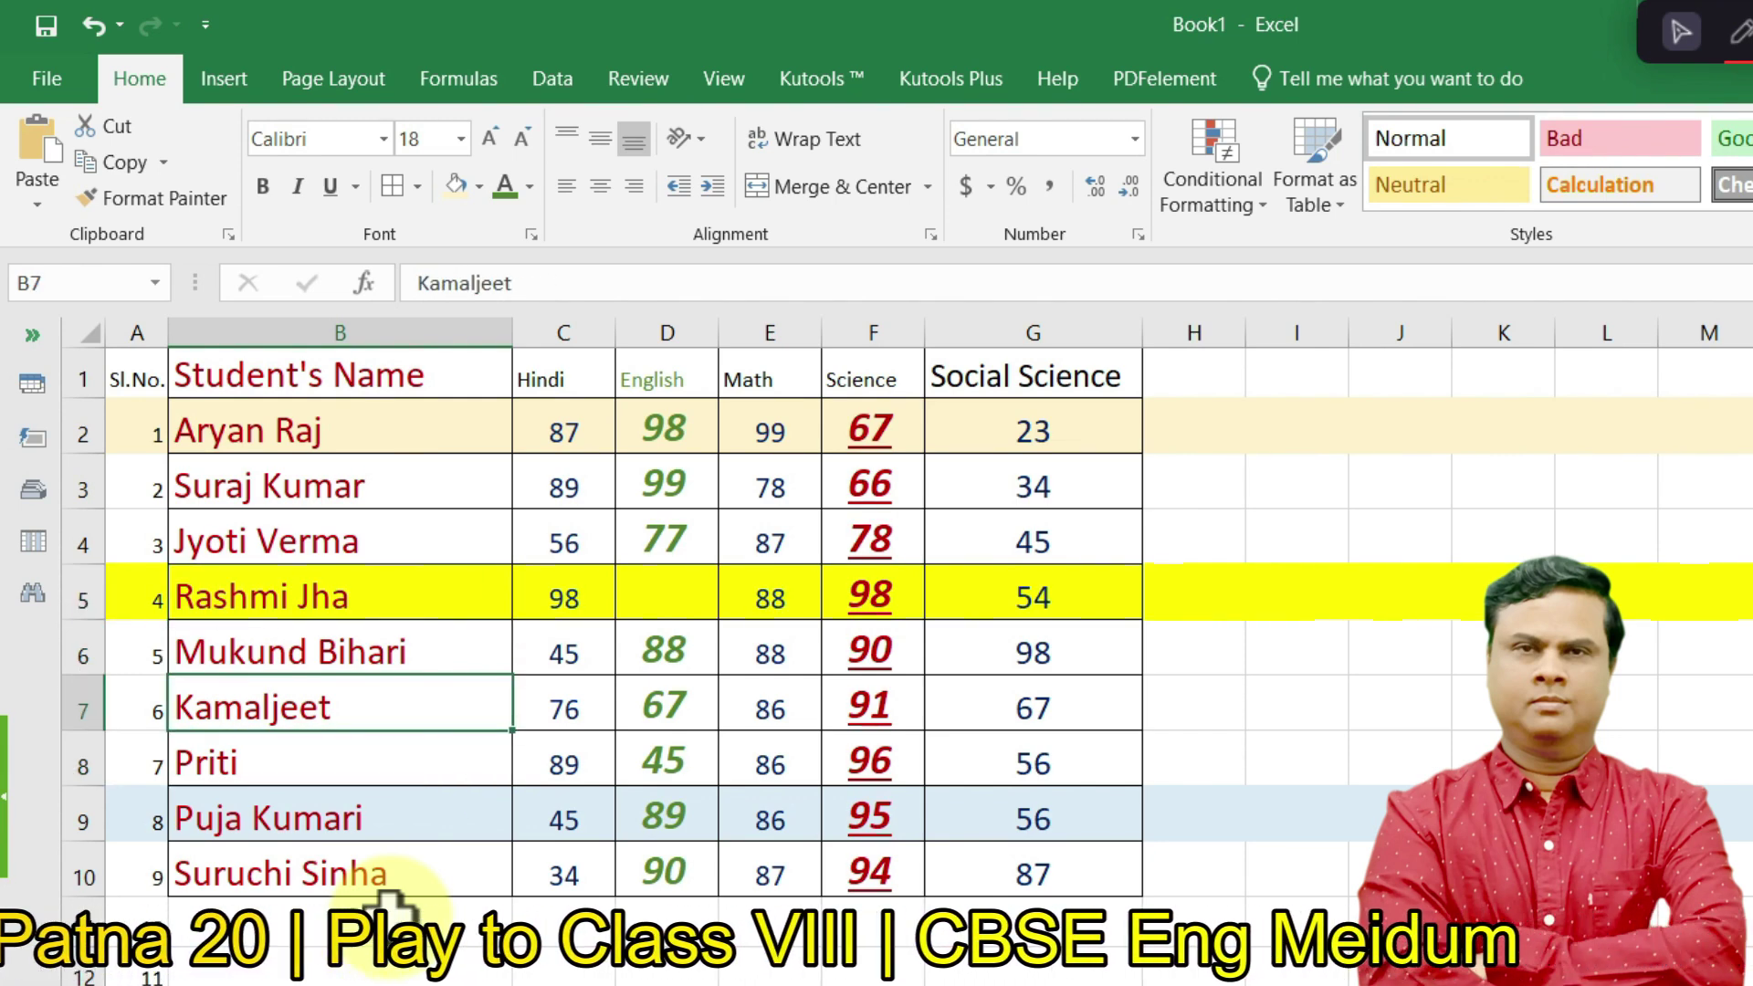
key("ctrl+space")
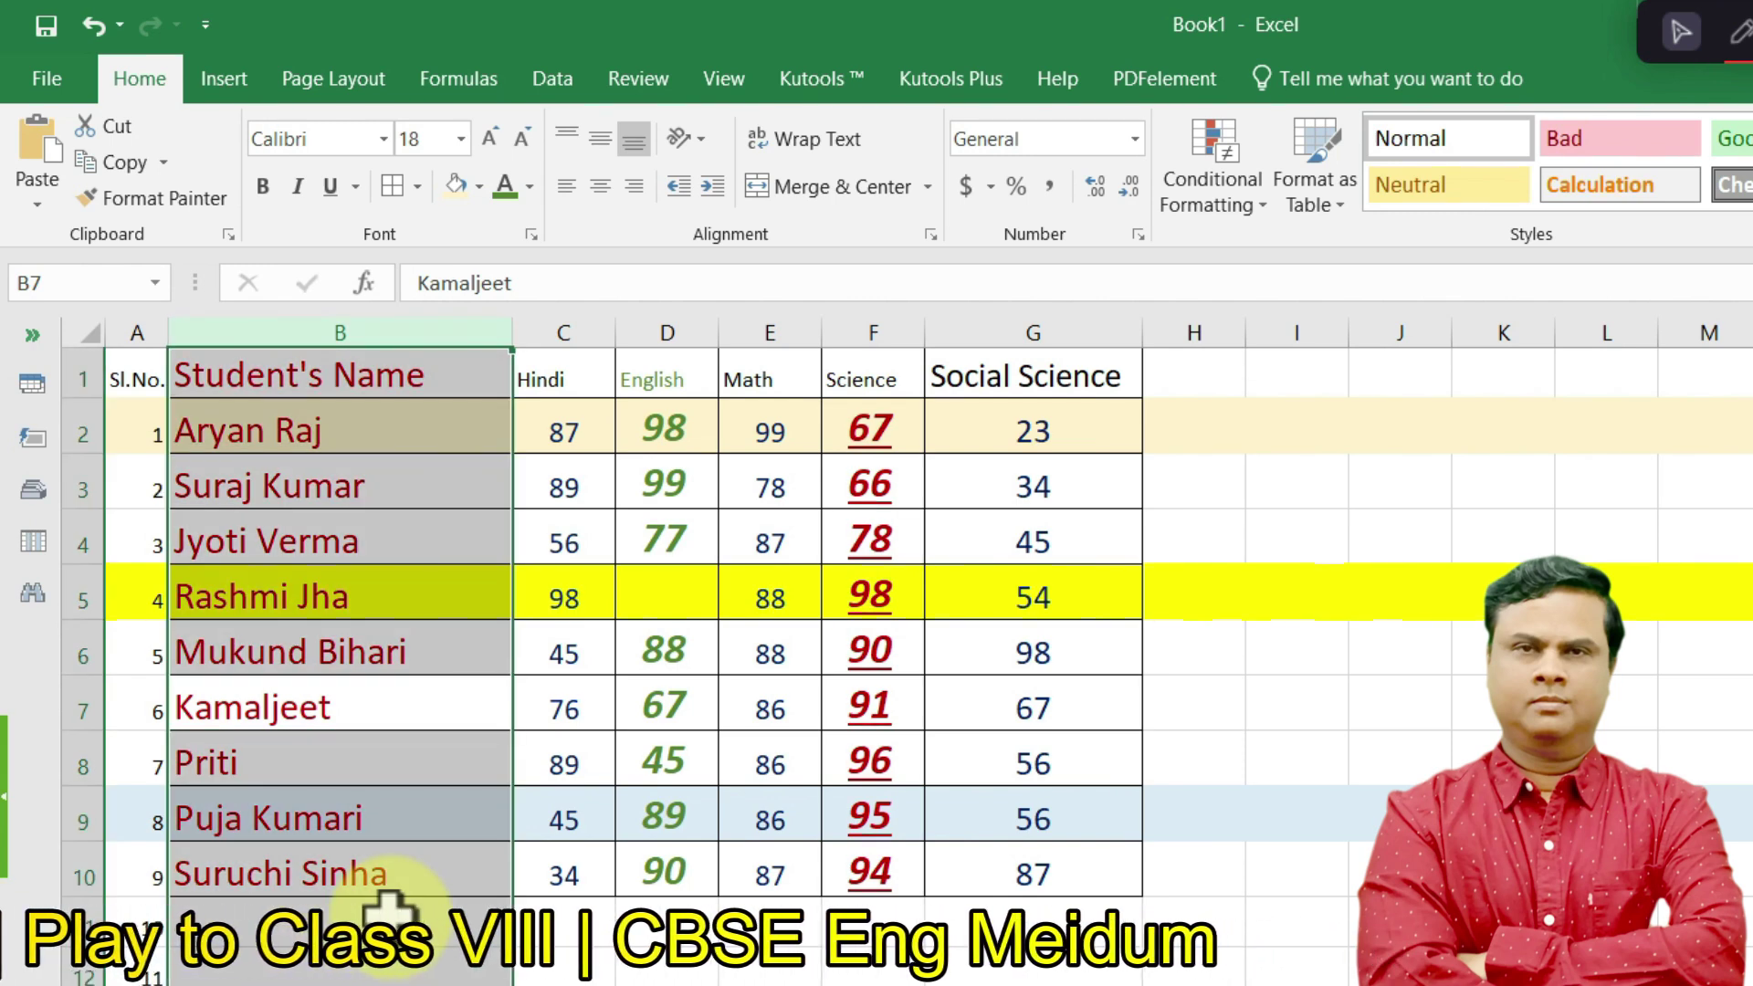
left_click(453, 184)
- Select the whole of row 4 from a student's name cell
left_click_drag(351, 484, 364, 567)
left_click(399, 548)
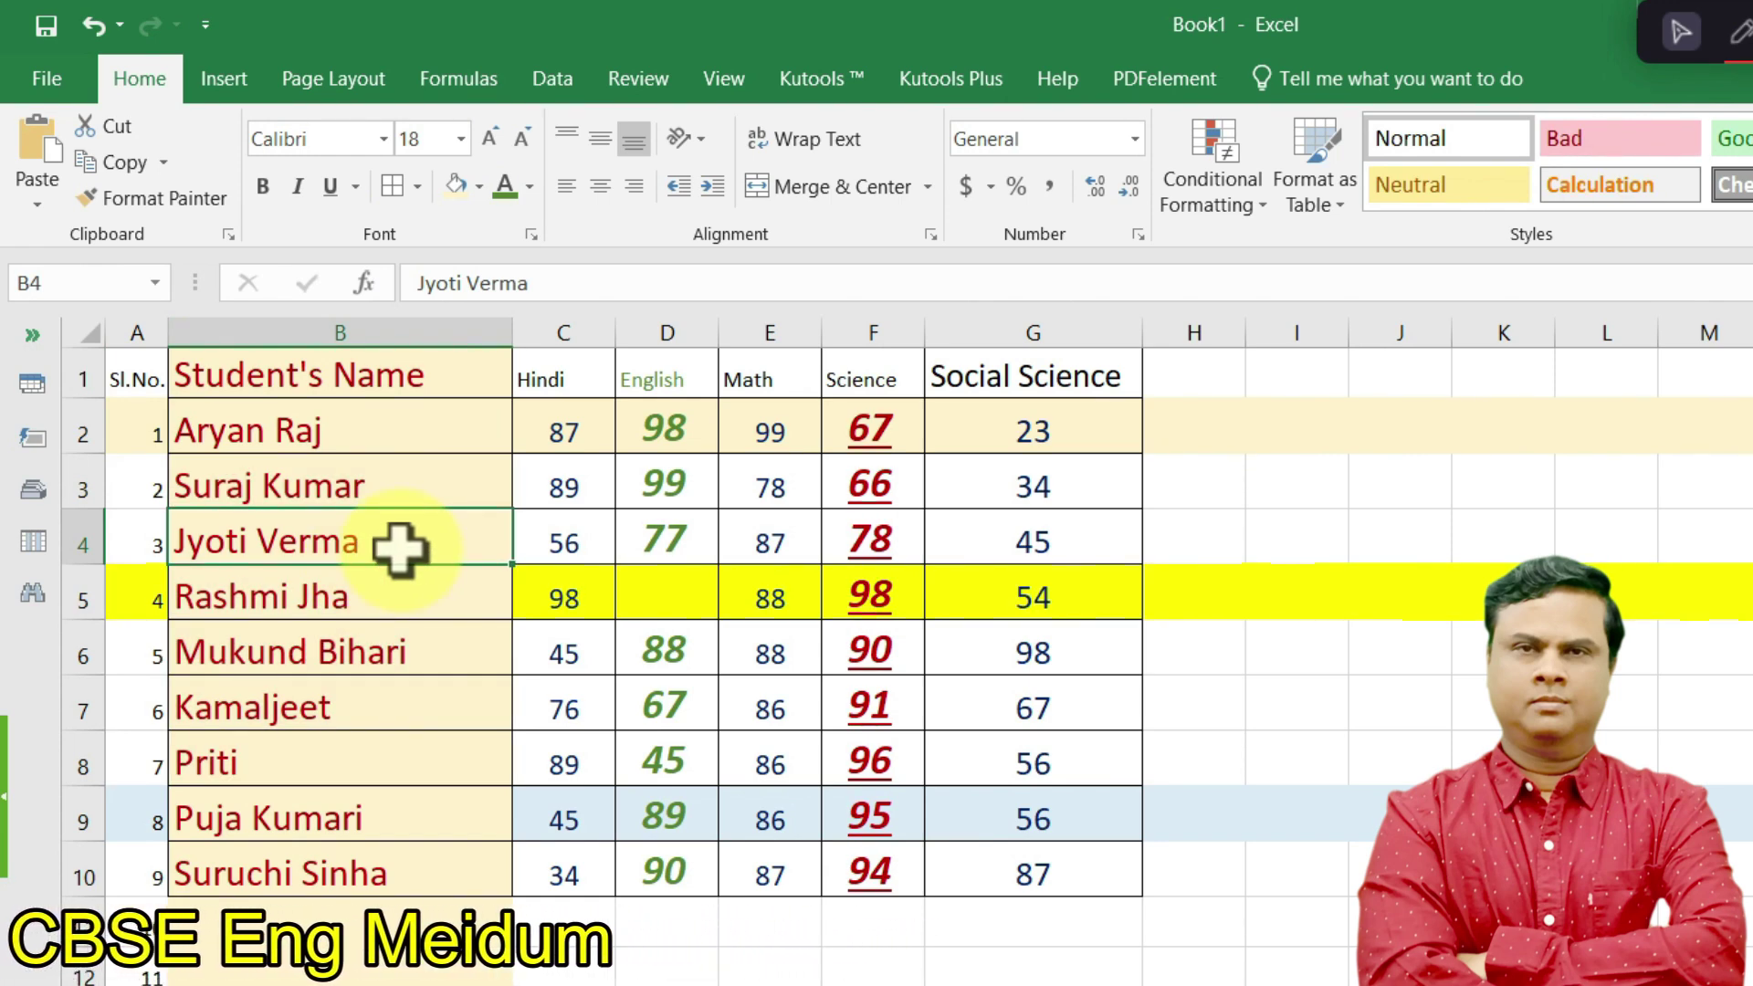
key("shift+space")
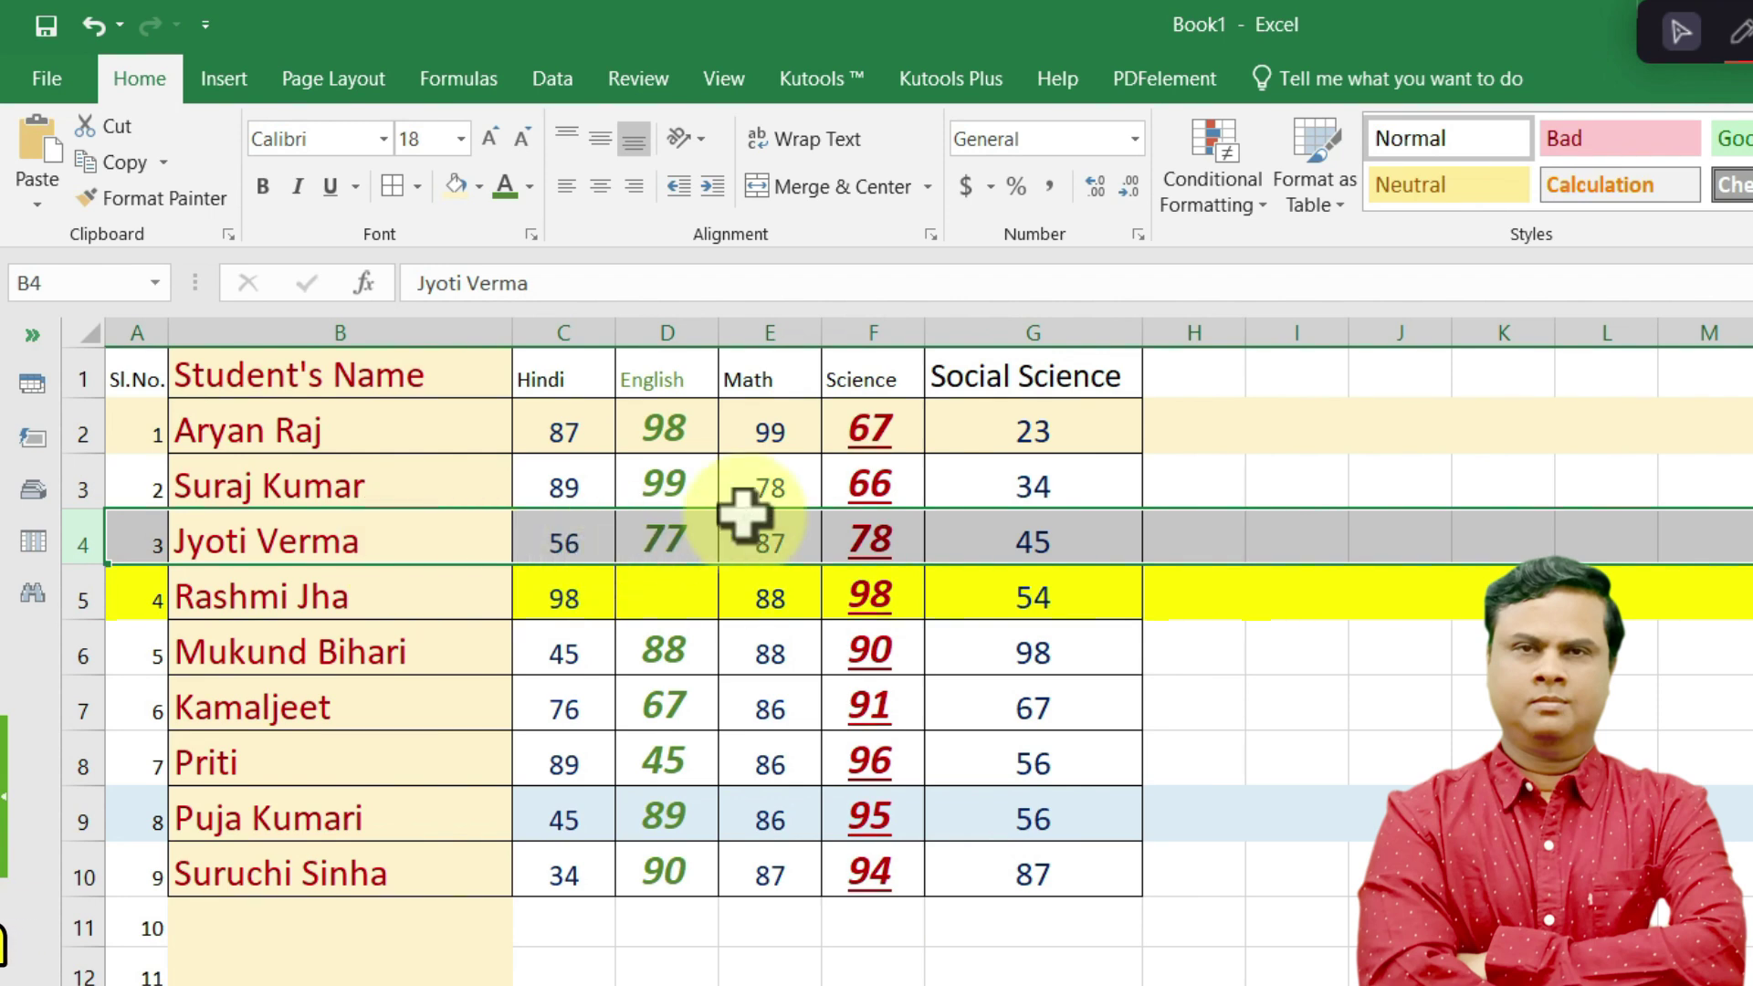
left_click(767, 485)
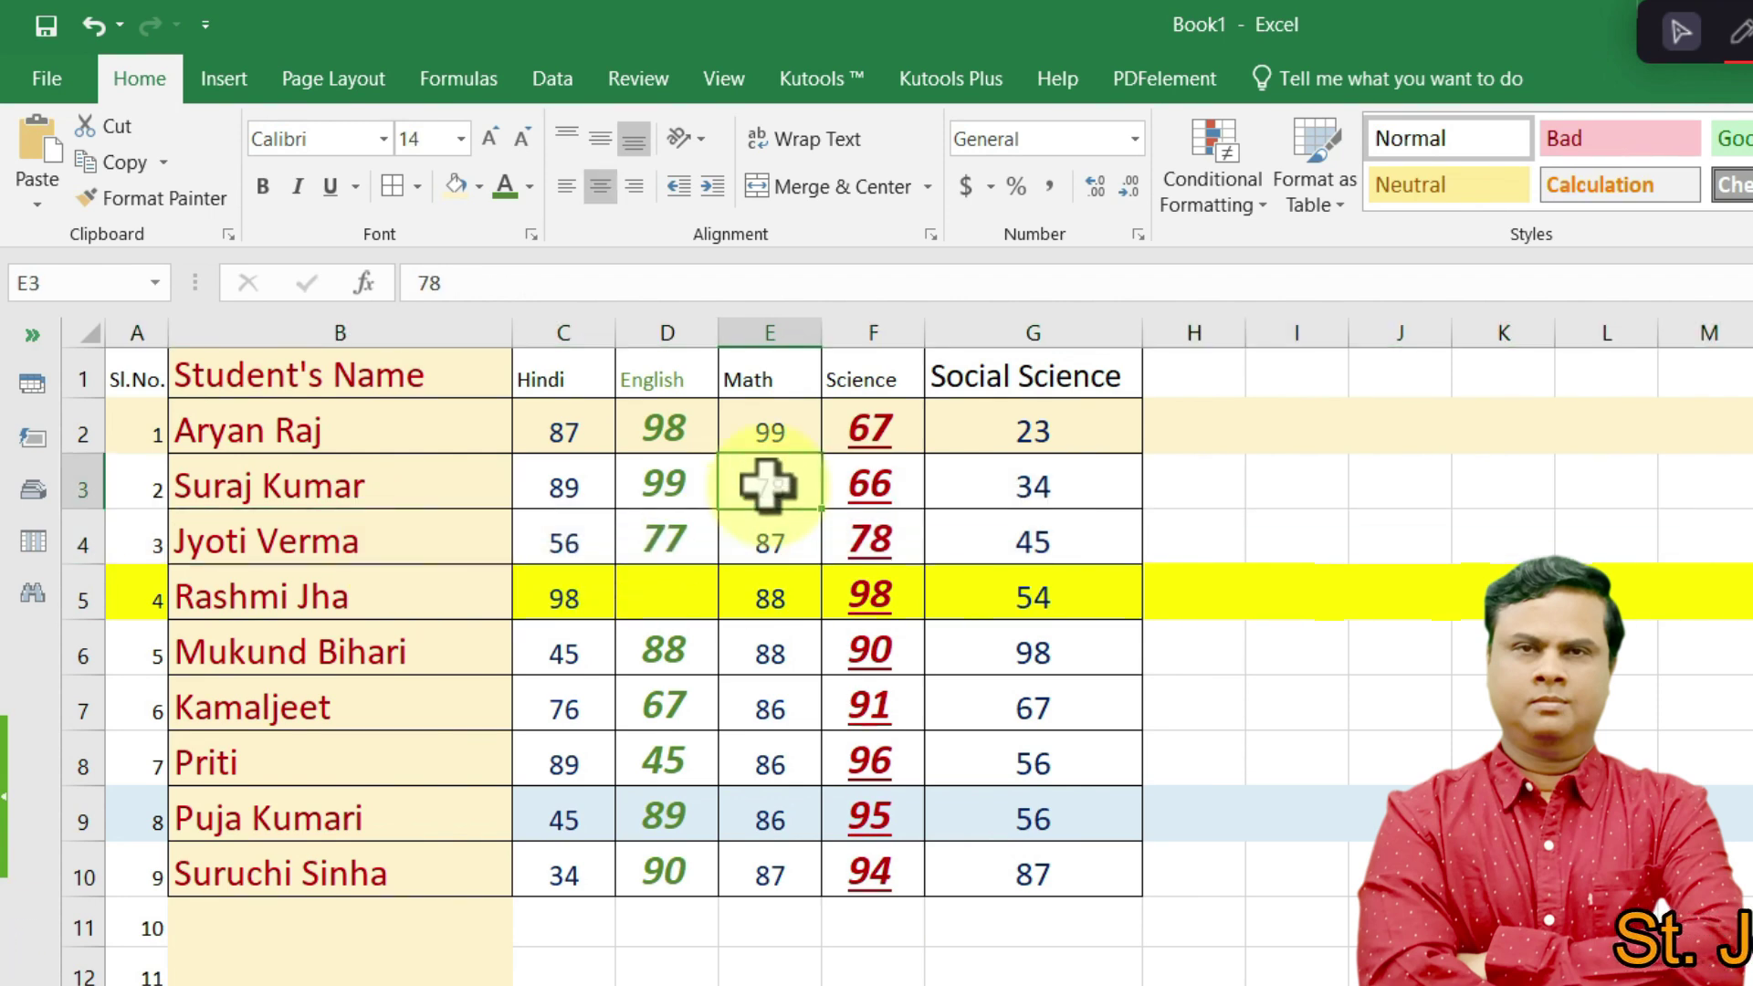
key("ctrl+space")
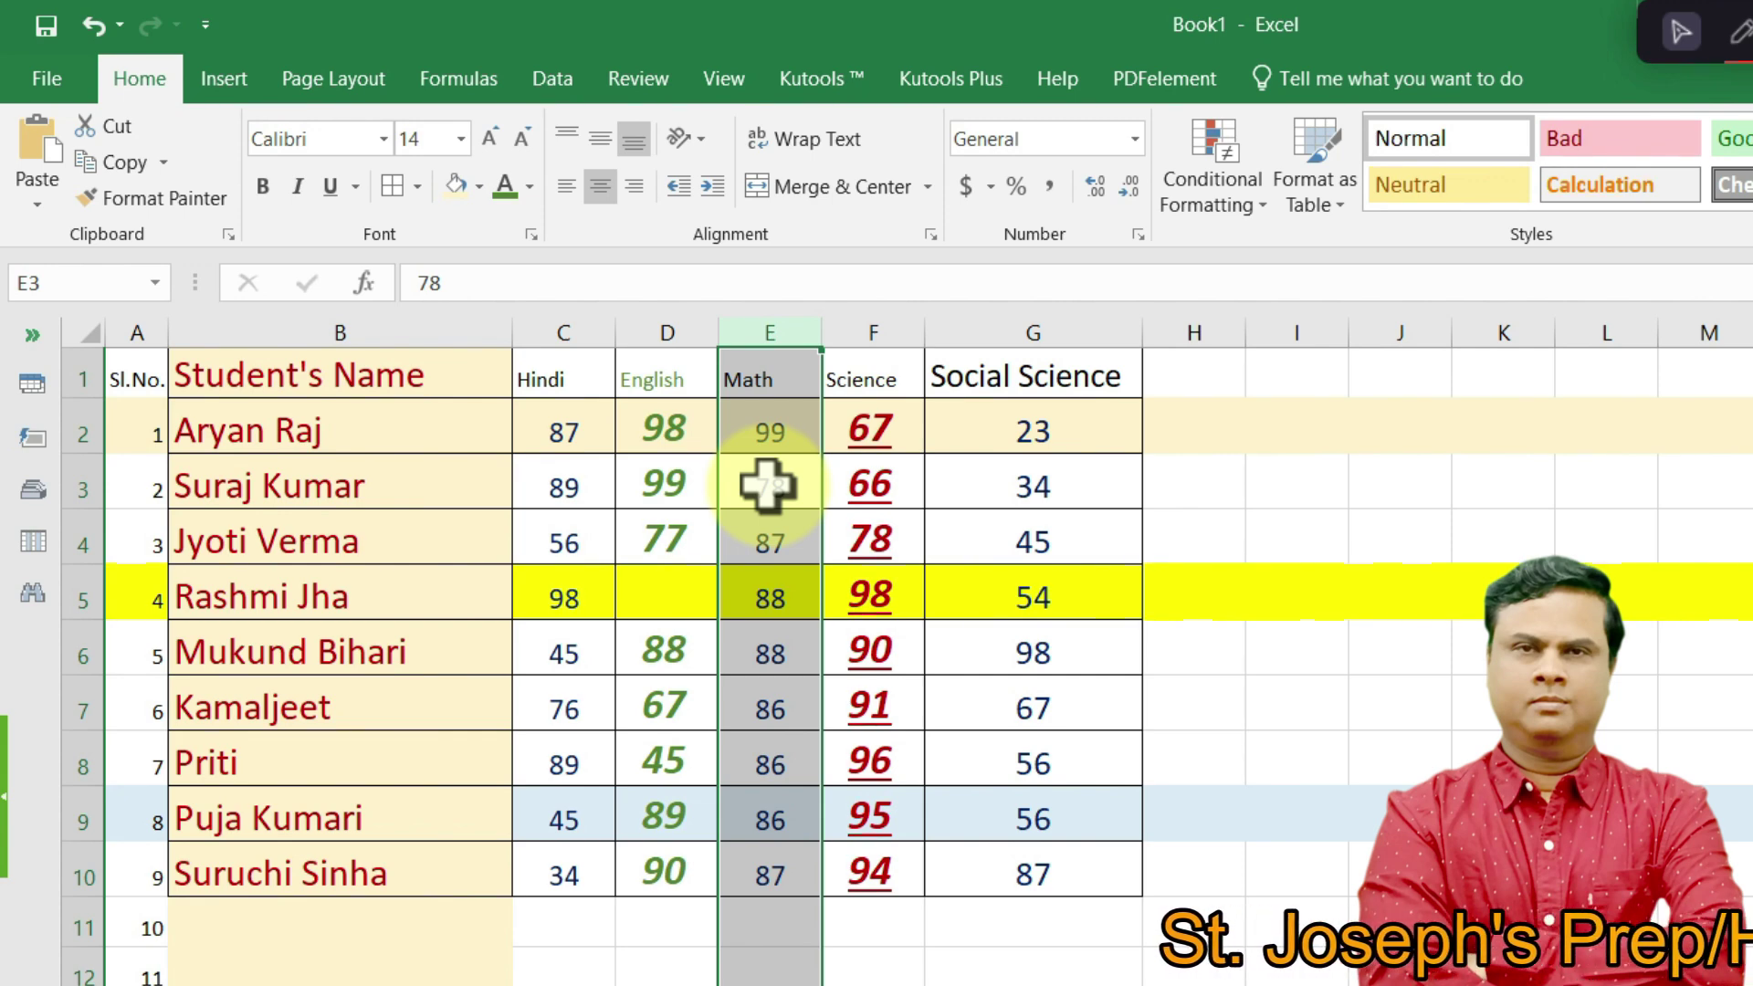
key("ctrl+a")
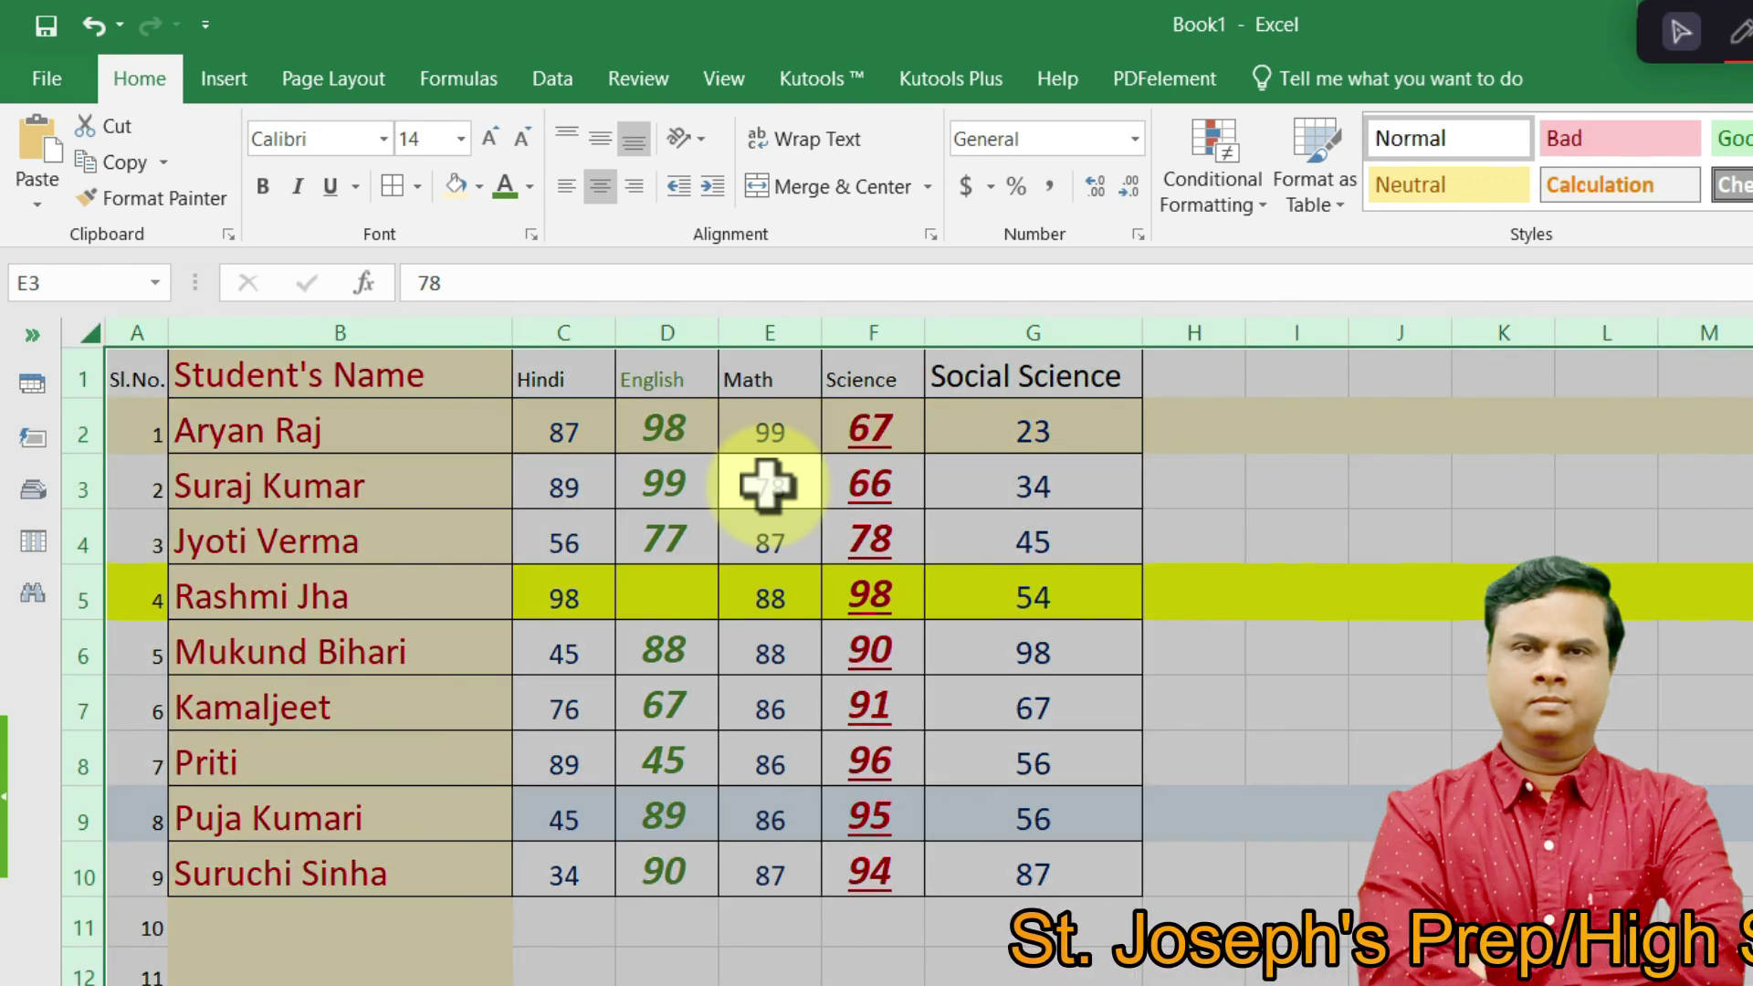
left_click(767, 484)
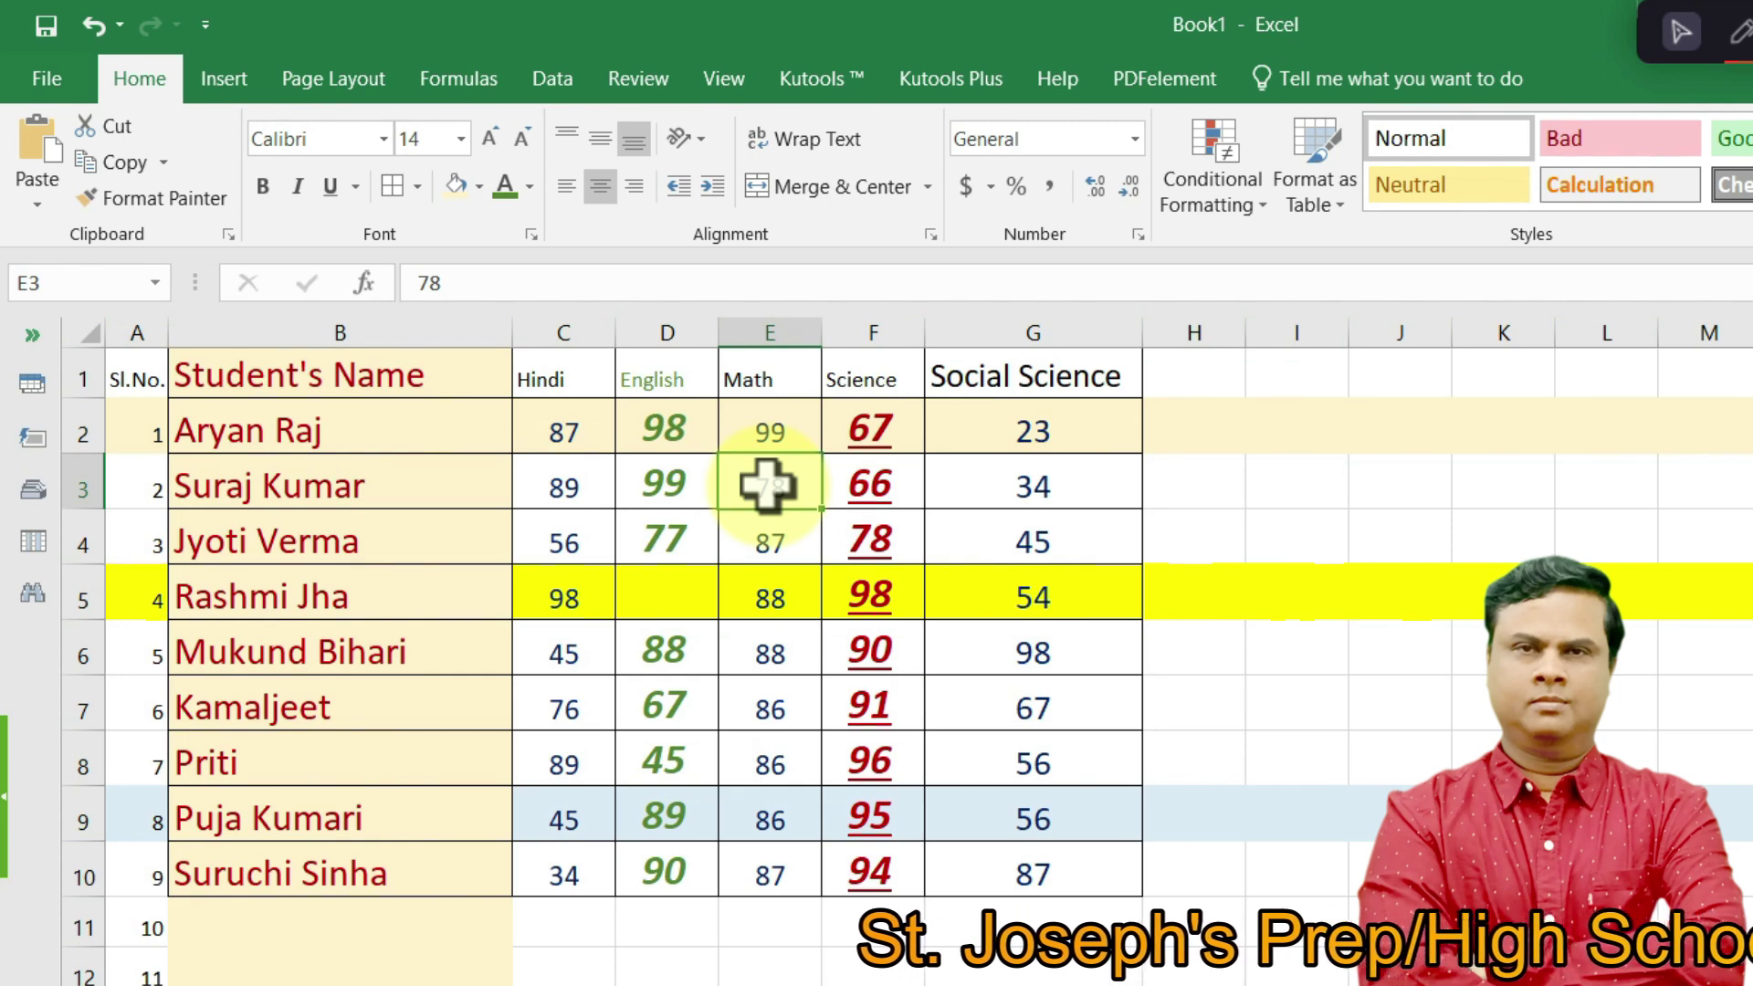
key("shift+space")
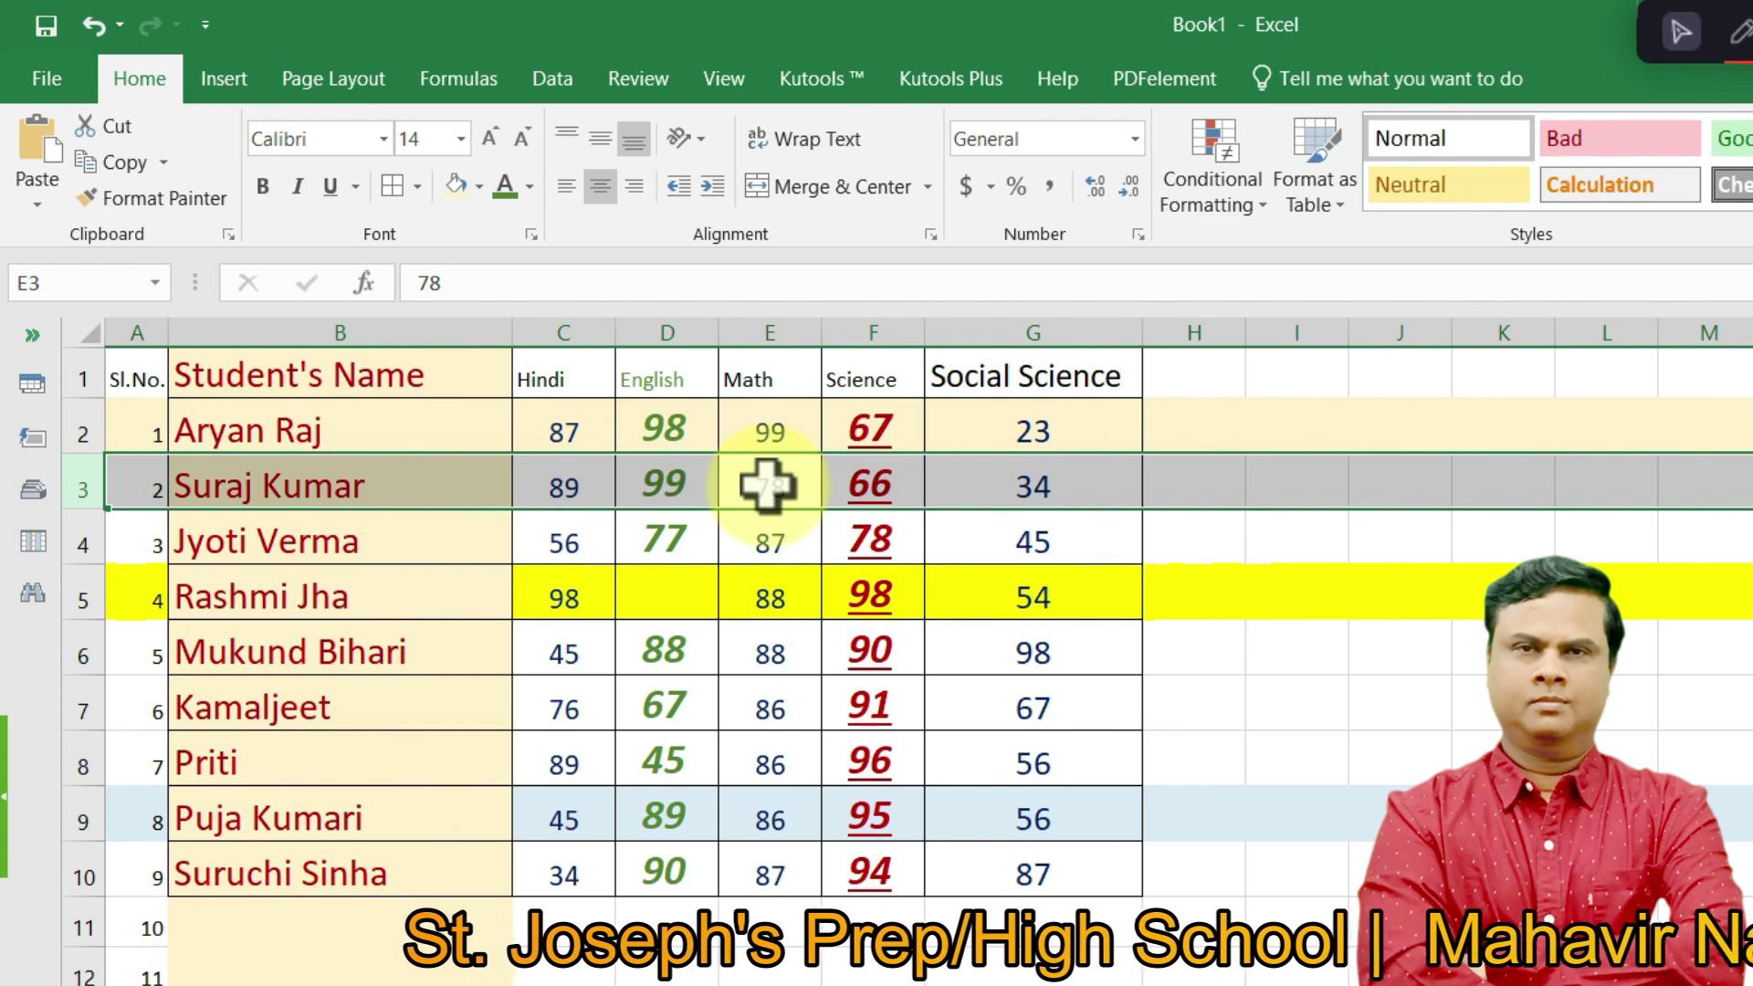
left_click(1297, 717)
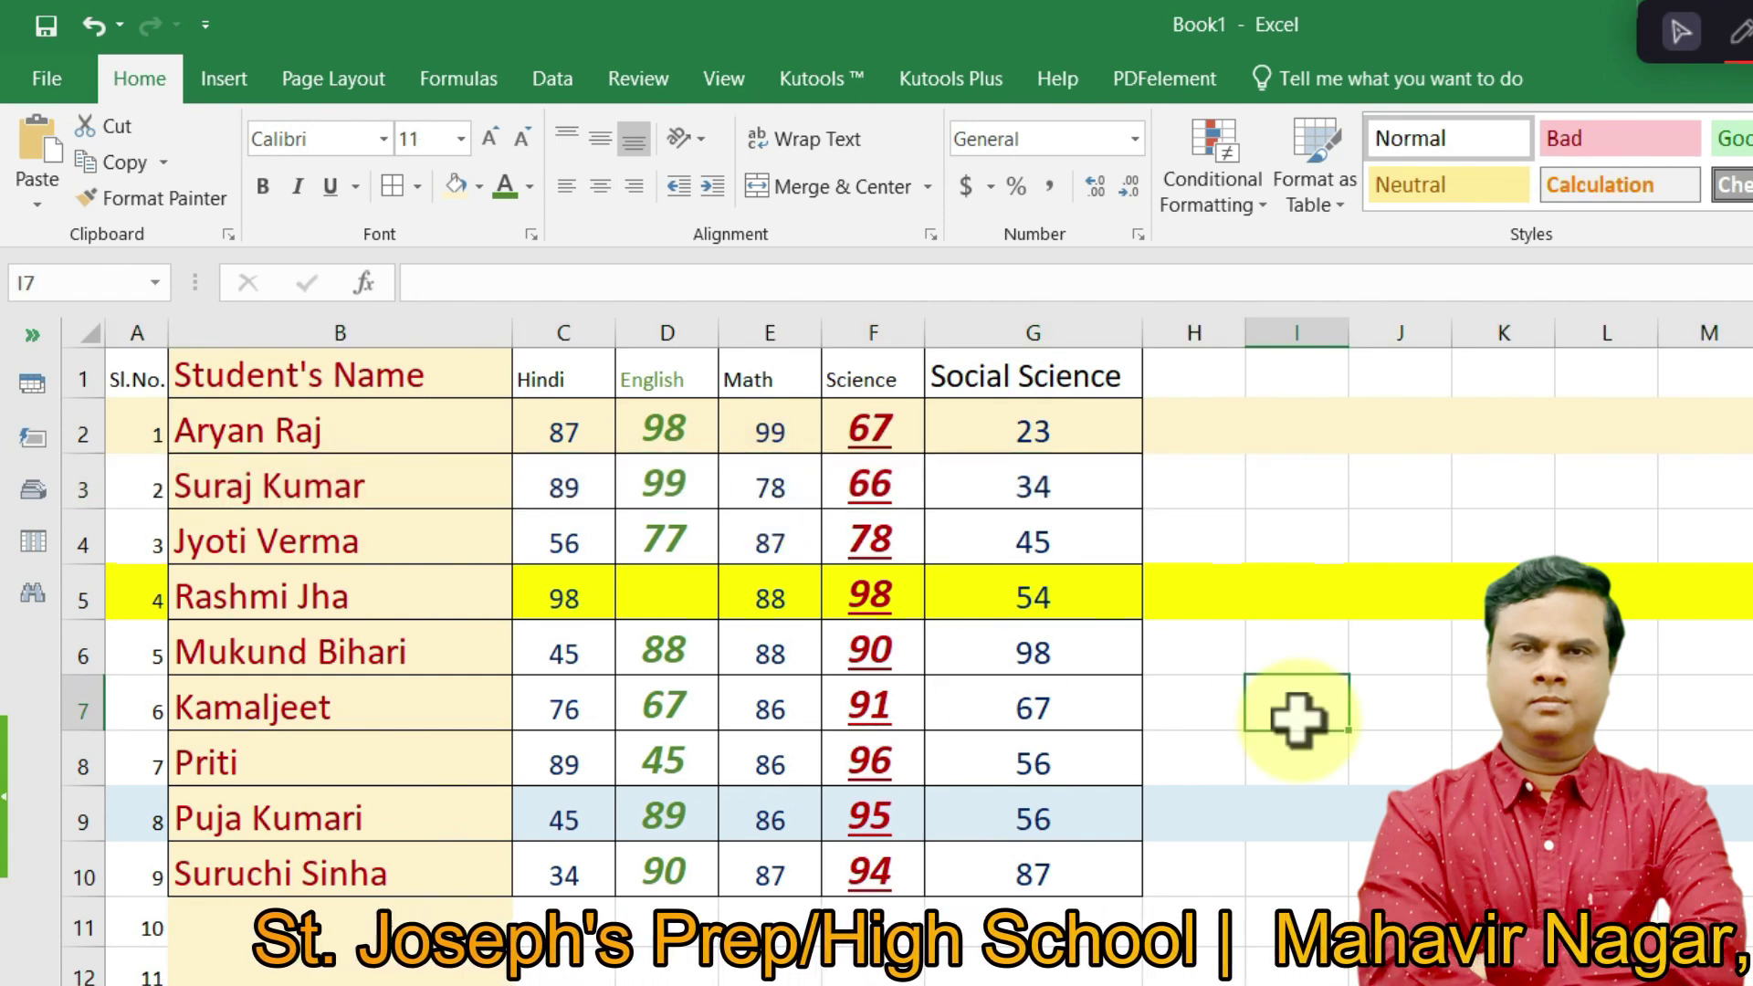
key("ctrl+a")
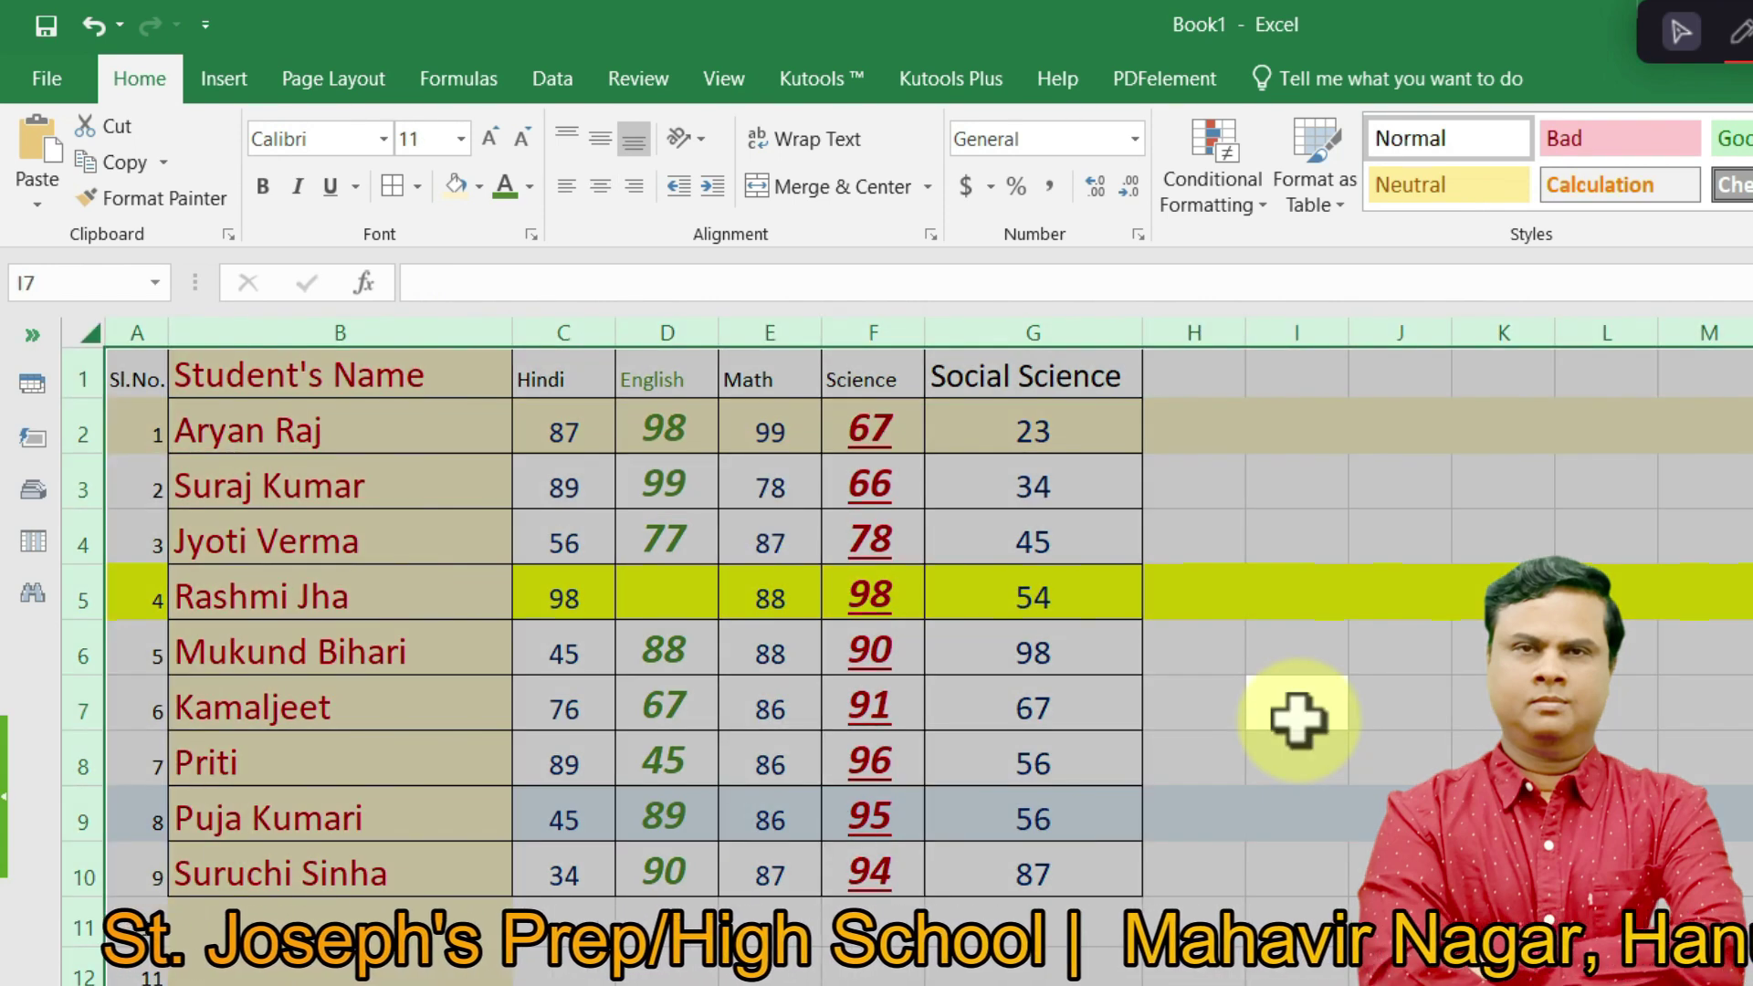
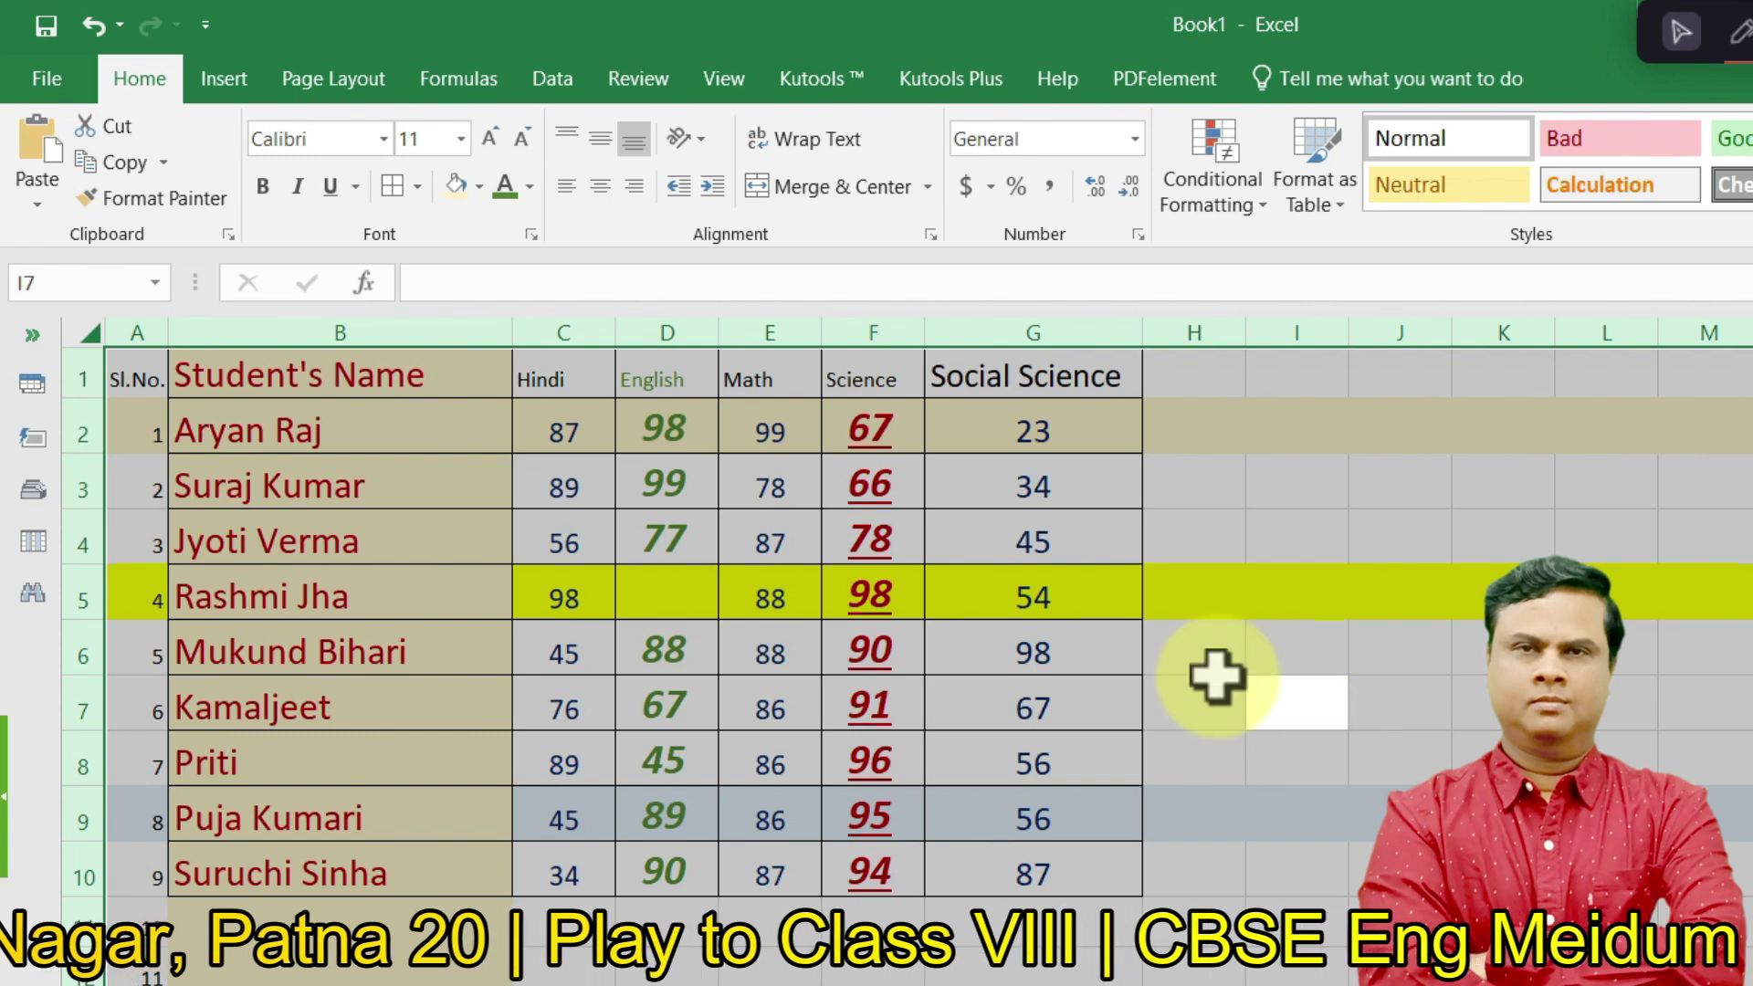
- Delete the Hindi mark in C6, then clear every mark in the block C3:G7
left_click(646, 827)
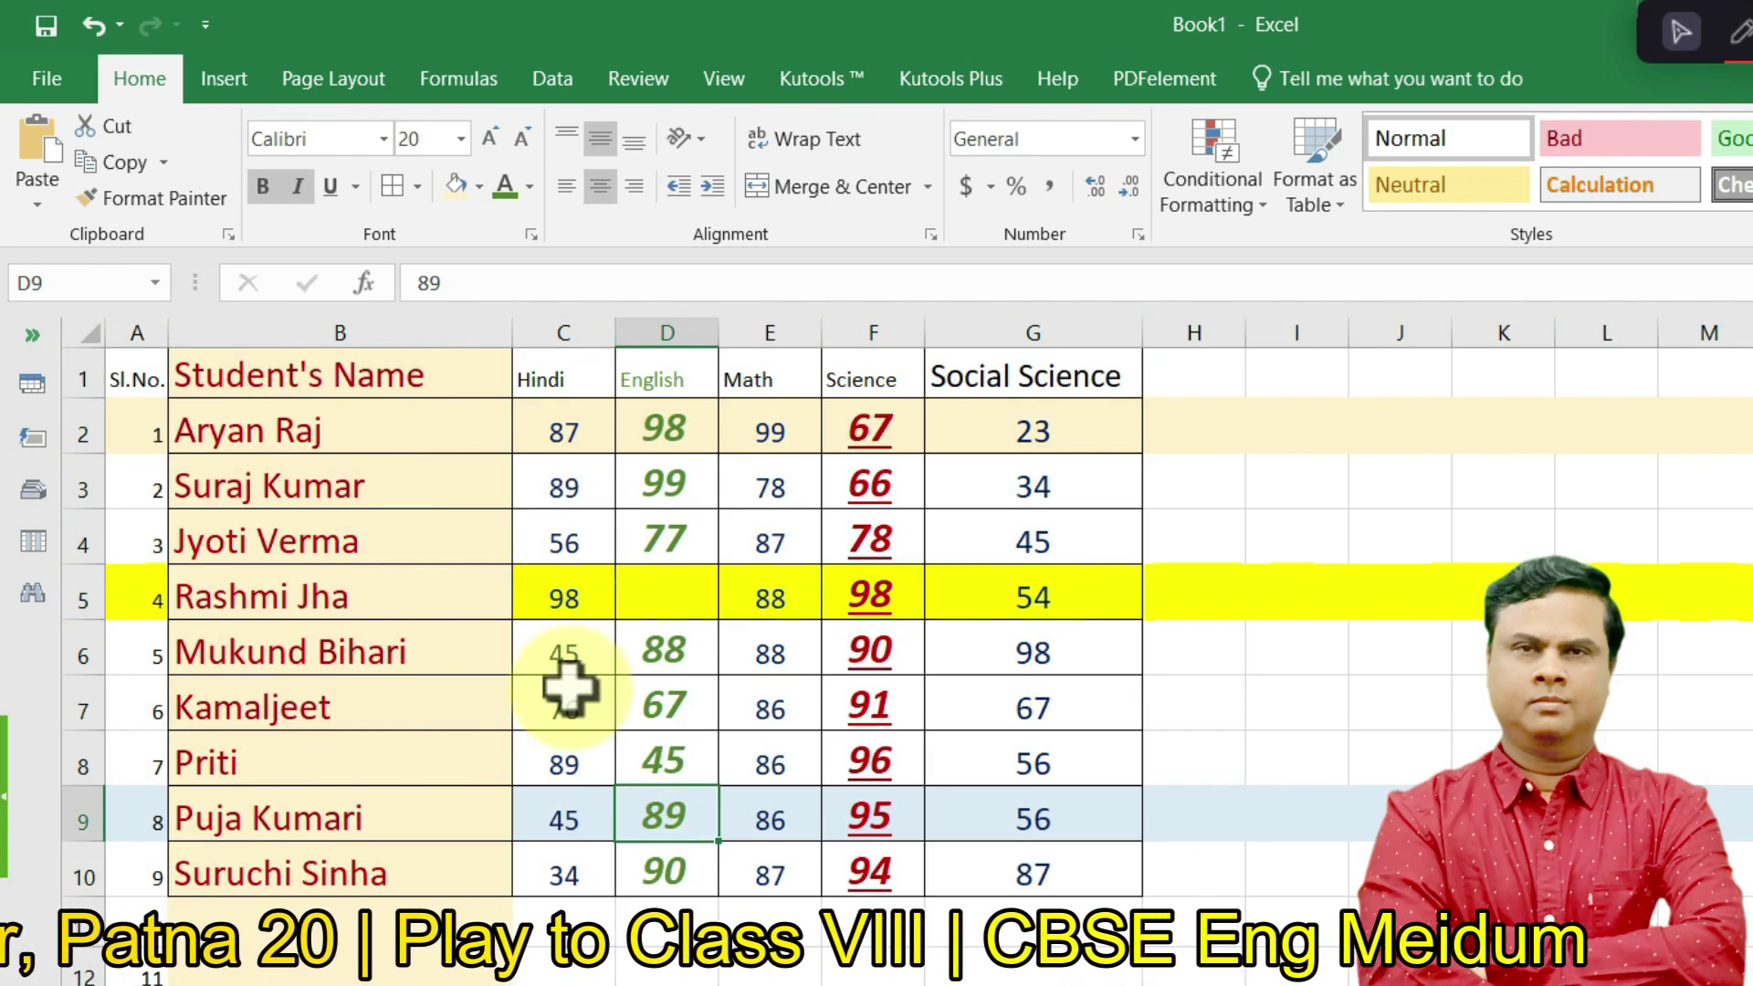
left_click(552, 652)
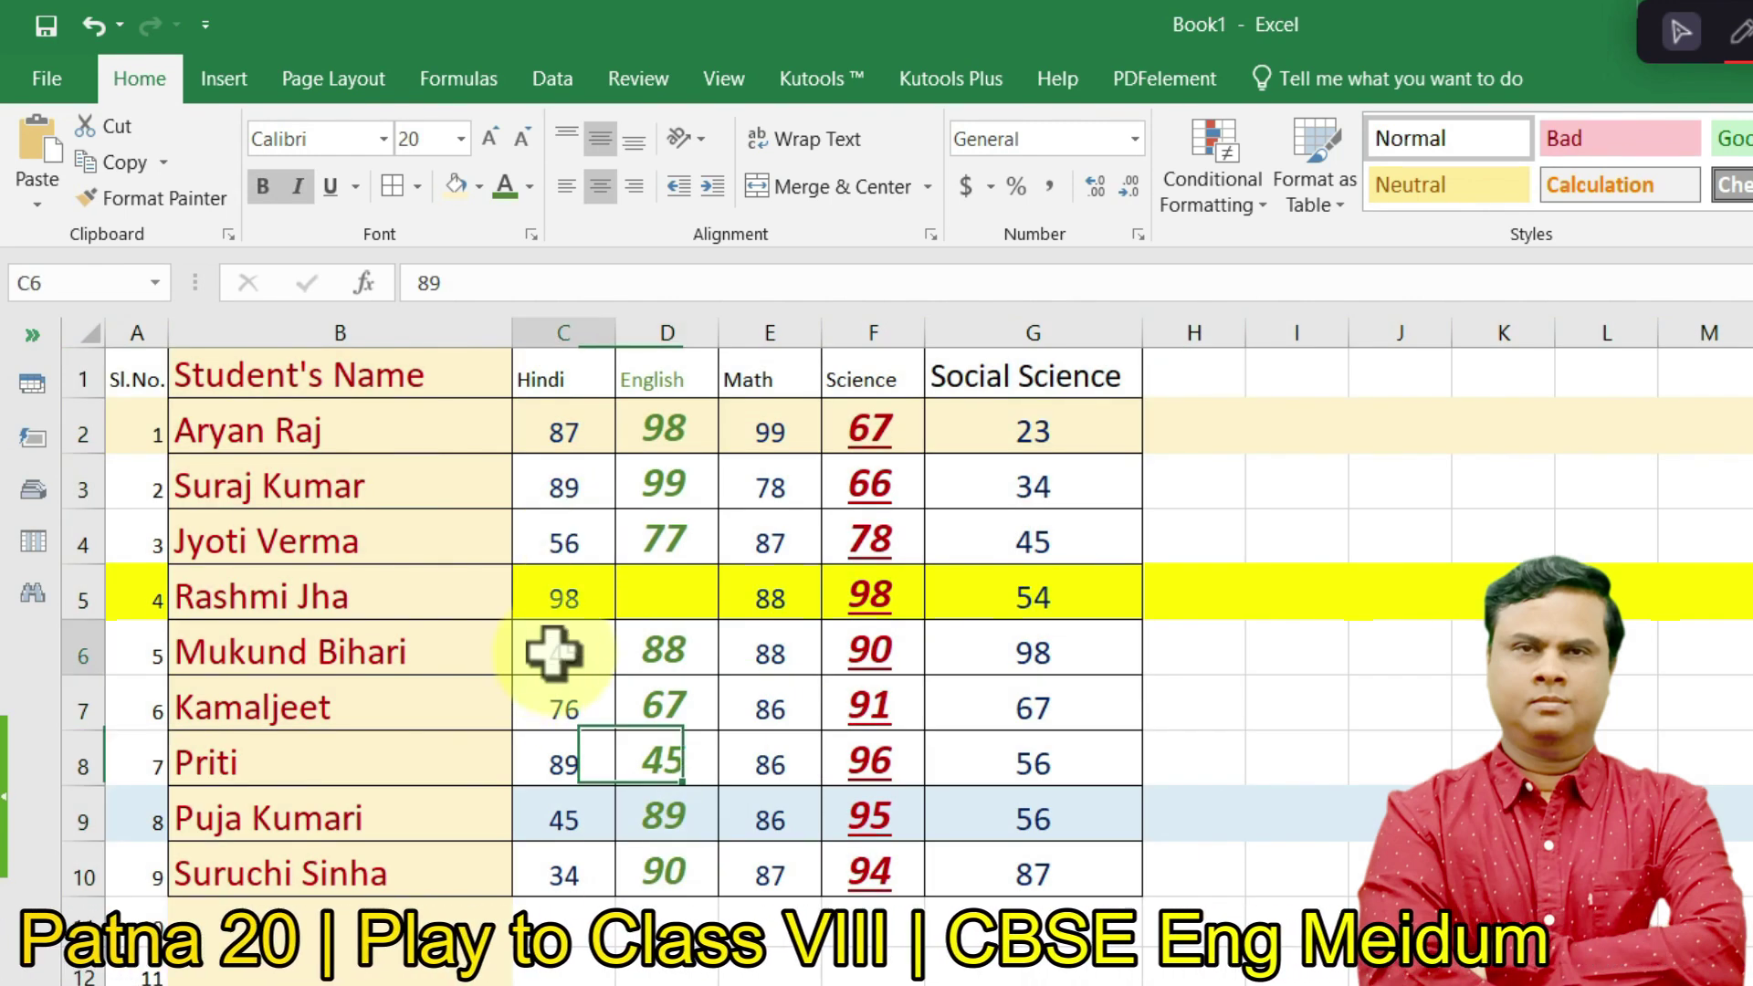
key("Delete")
left_click(536, 540)
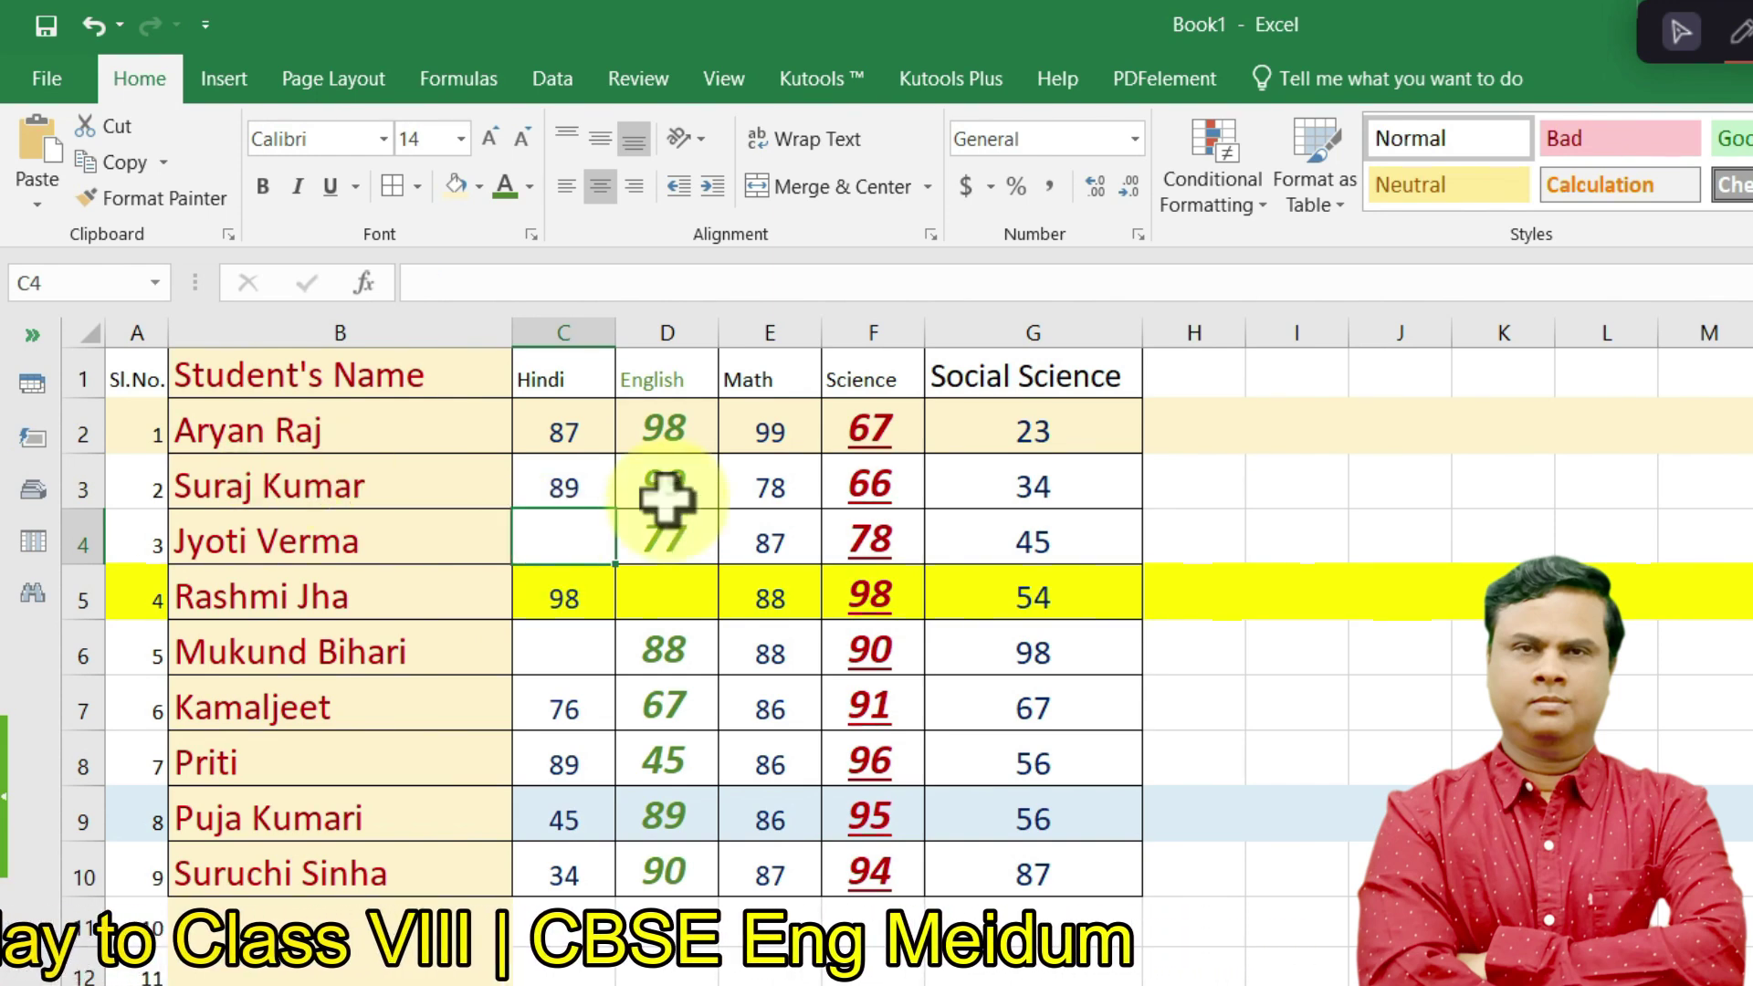
left_click(568, 482)
left_click_drag(570, 478, 1031, 704)
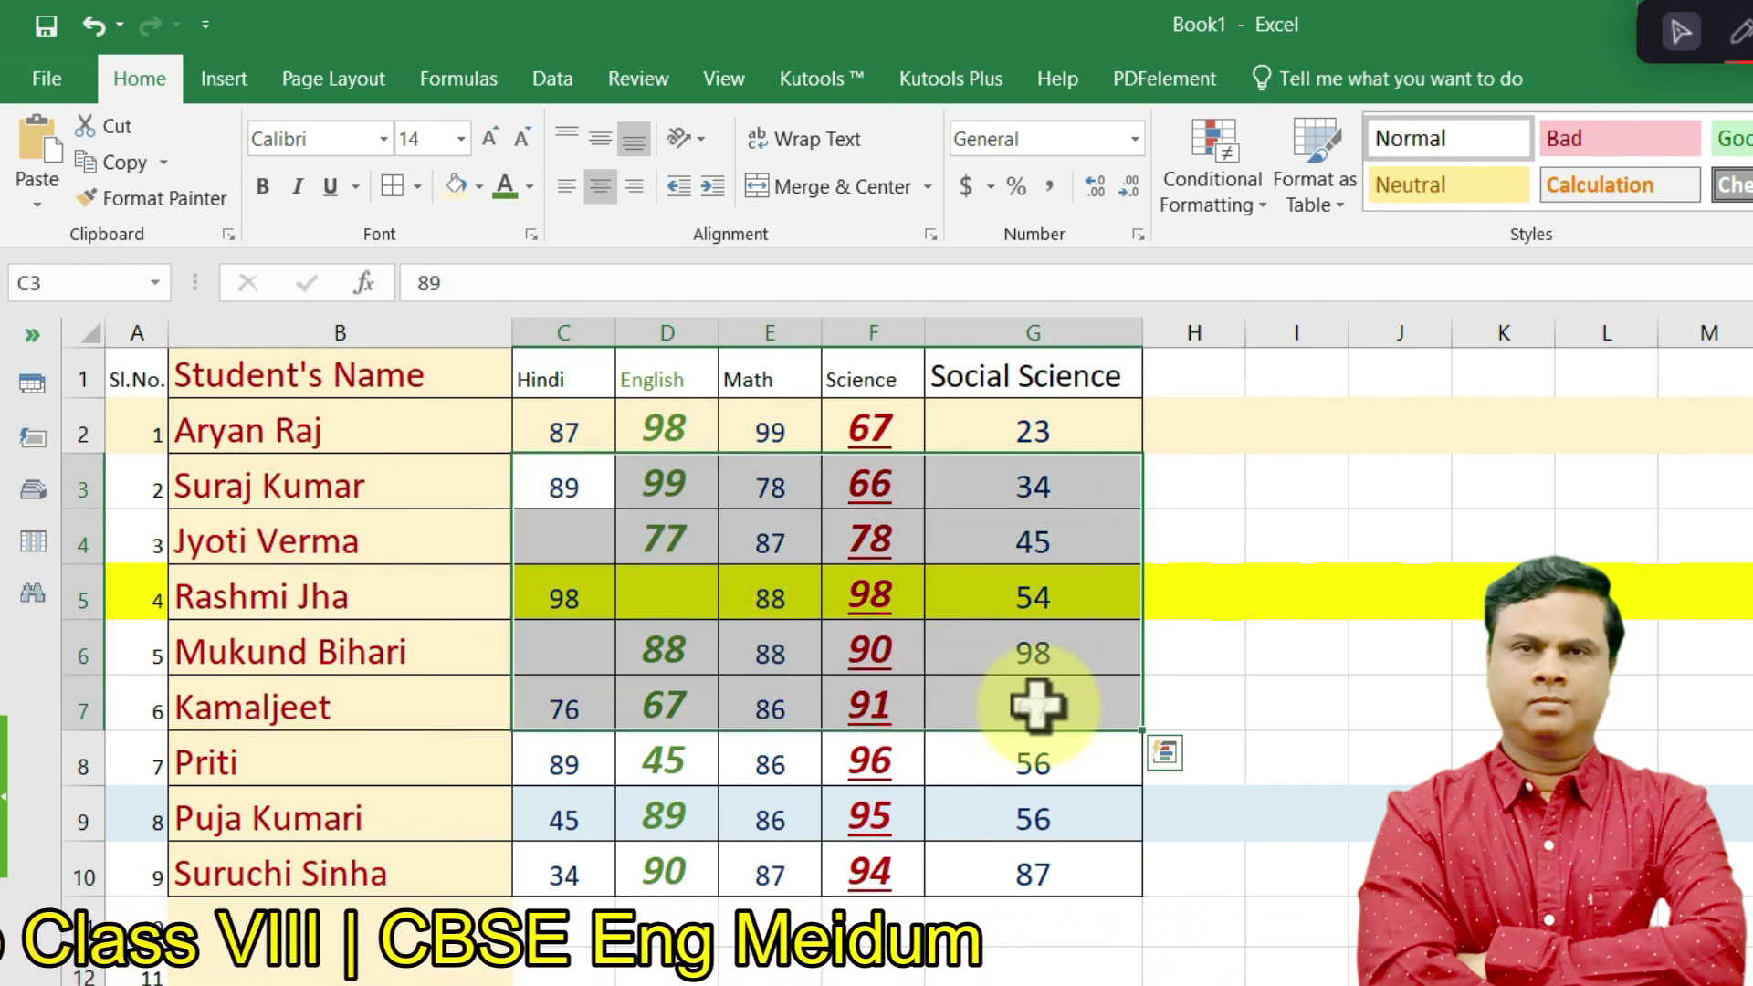
key("Delete")
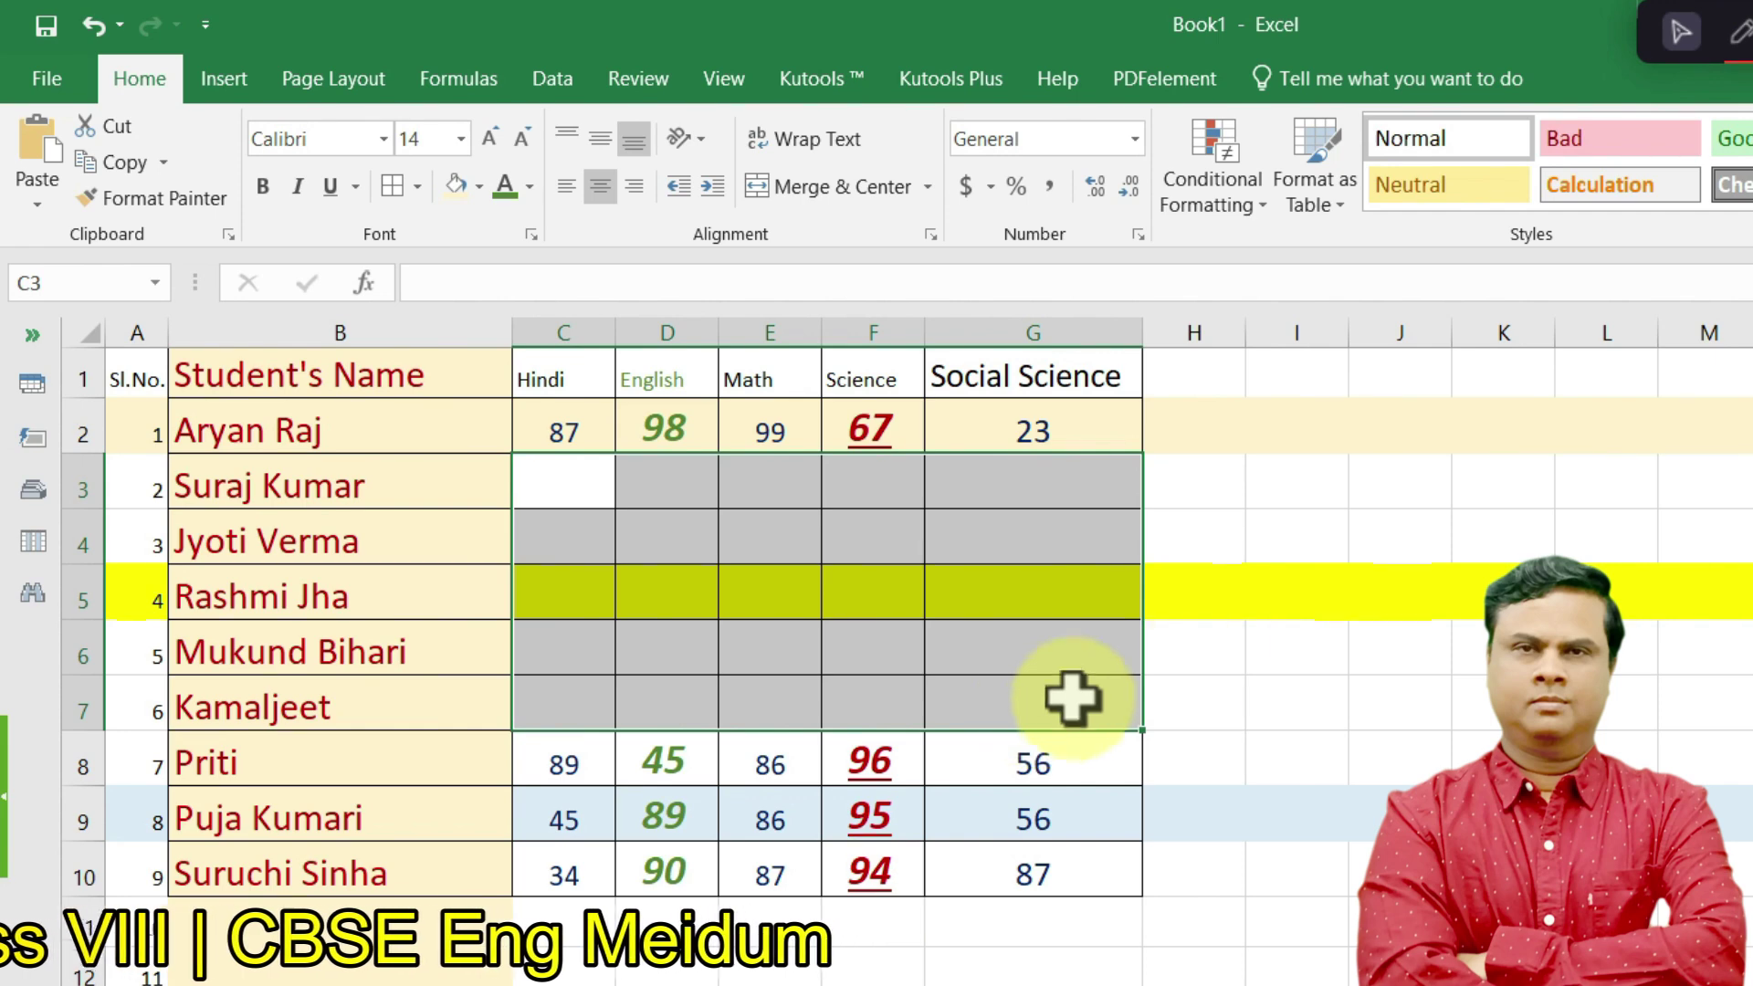
left_click(1201, 648)
- Undo clearing the marks and the earlier cell deletions
left_click(94, 26)
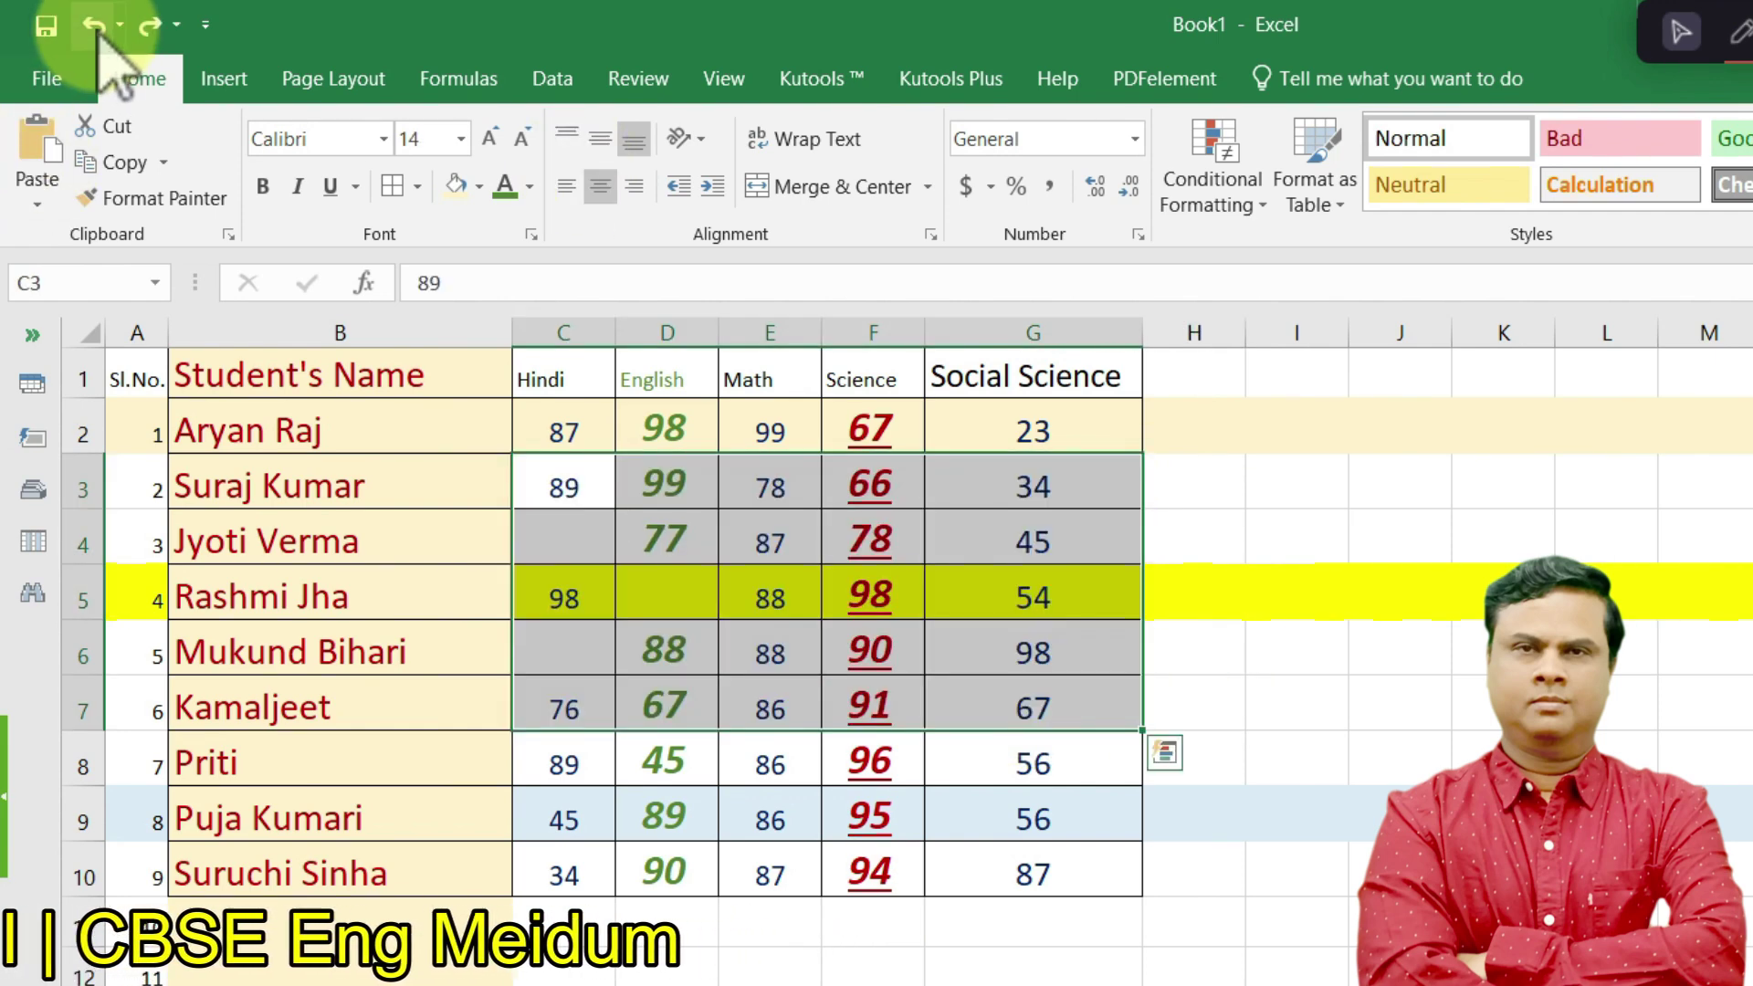
left_click(94, 26)
left_click(94, 25)
left_click(94, 26)
- Undo row 5's yellow fill, both column G widenings, the larger Social Science font and the green English formatting
left_click(94, 25)
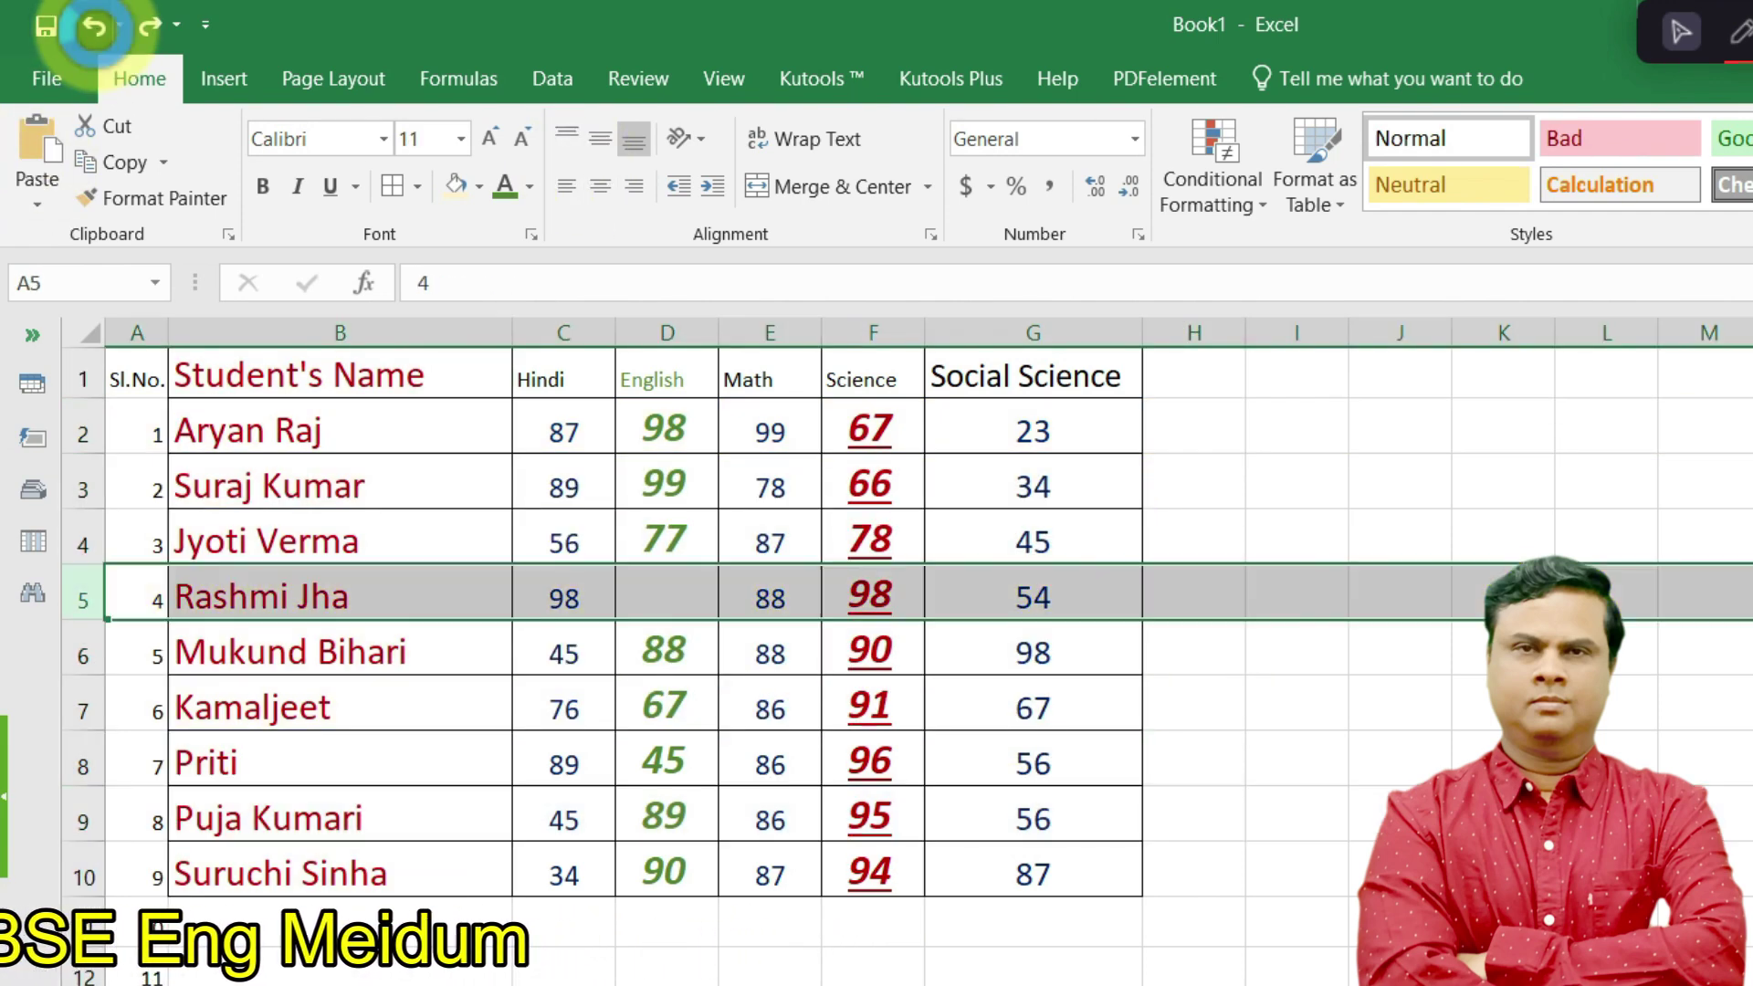
left_click(94, 25)
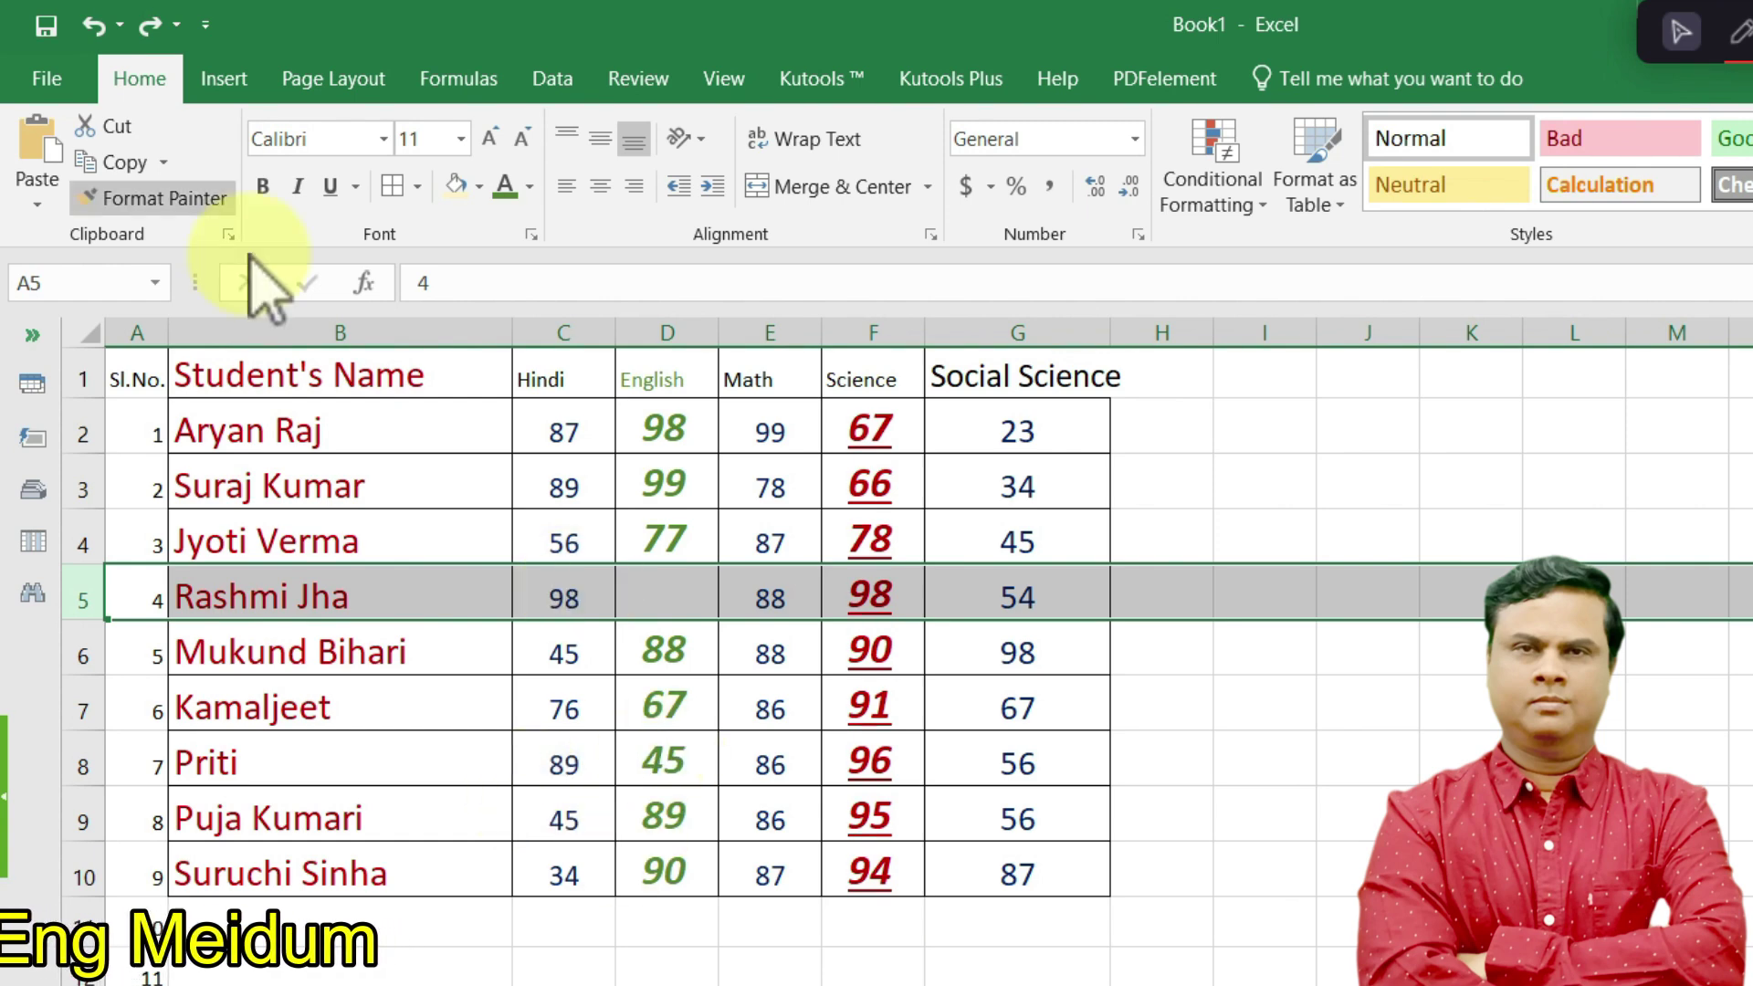
left_click(94, 27)
left_click(94, 28)
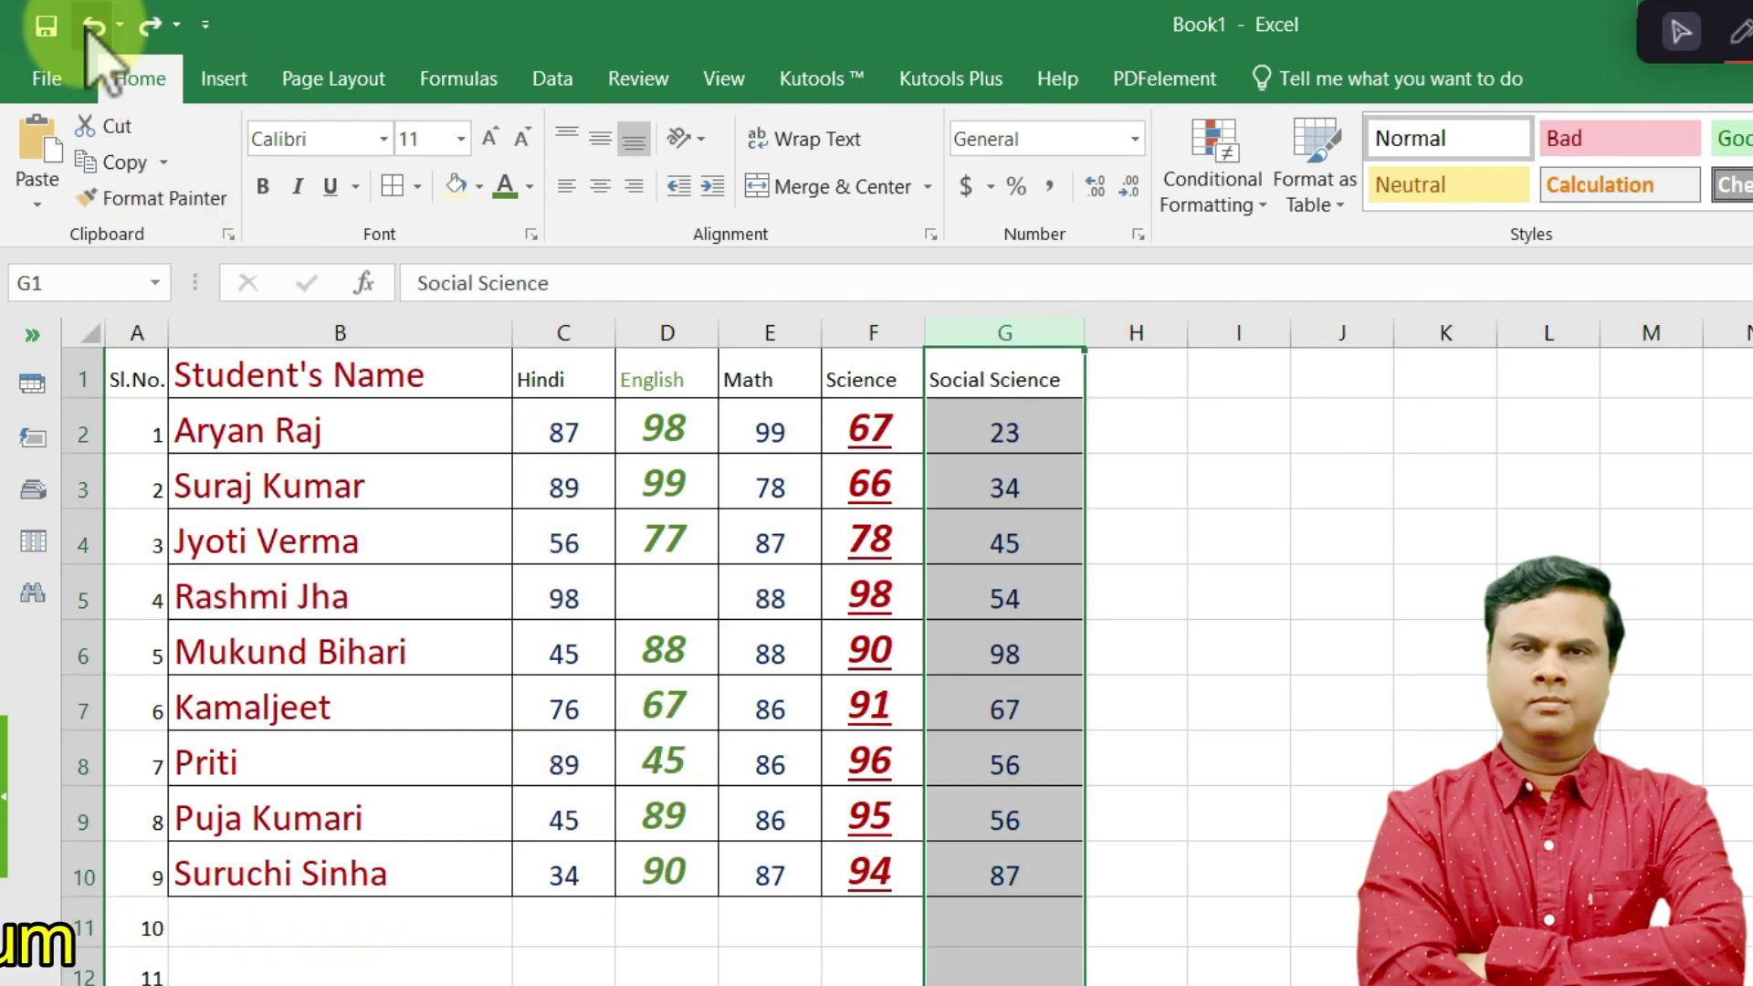
left_click(94, 28)
left_click(704, 473)
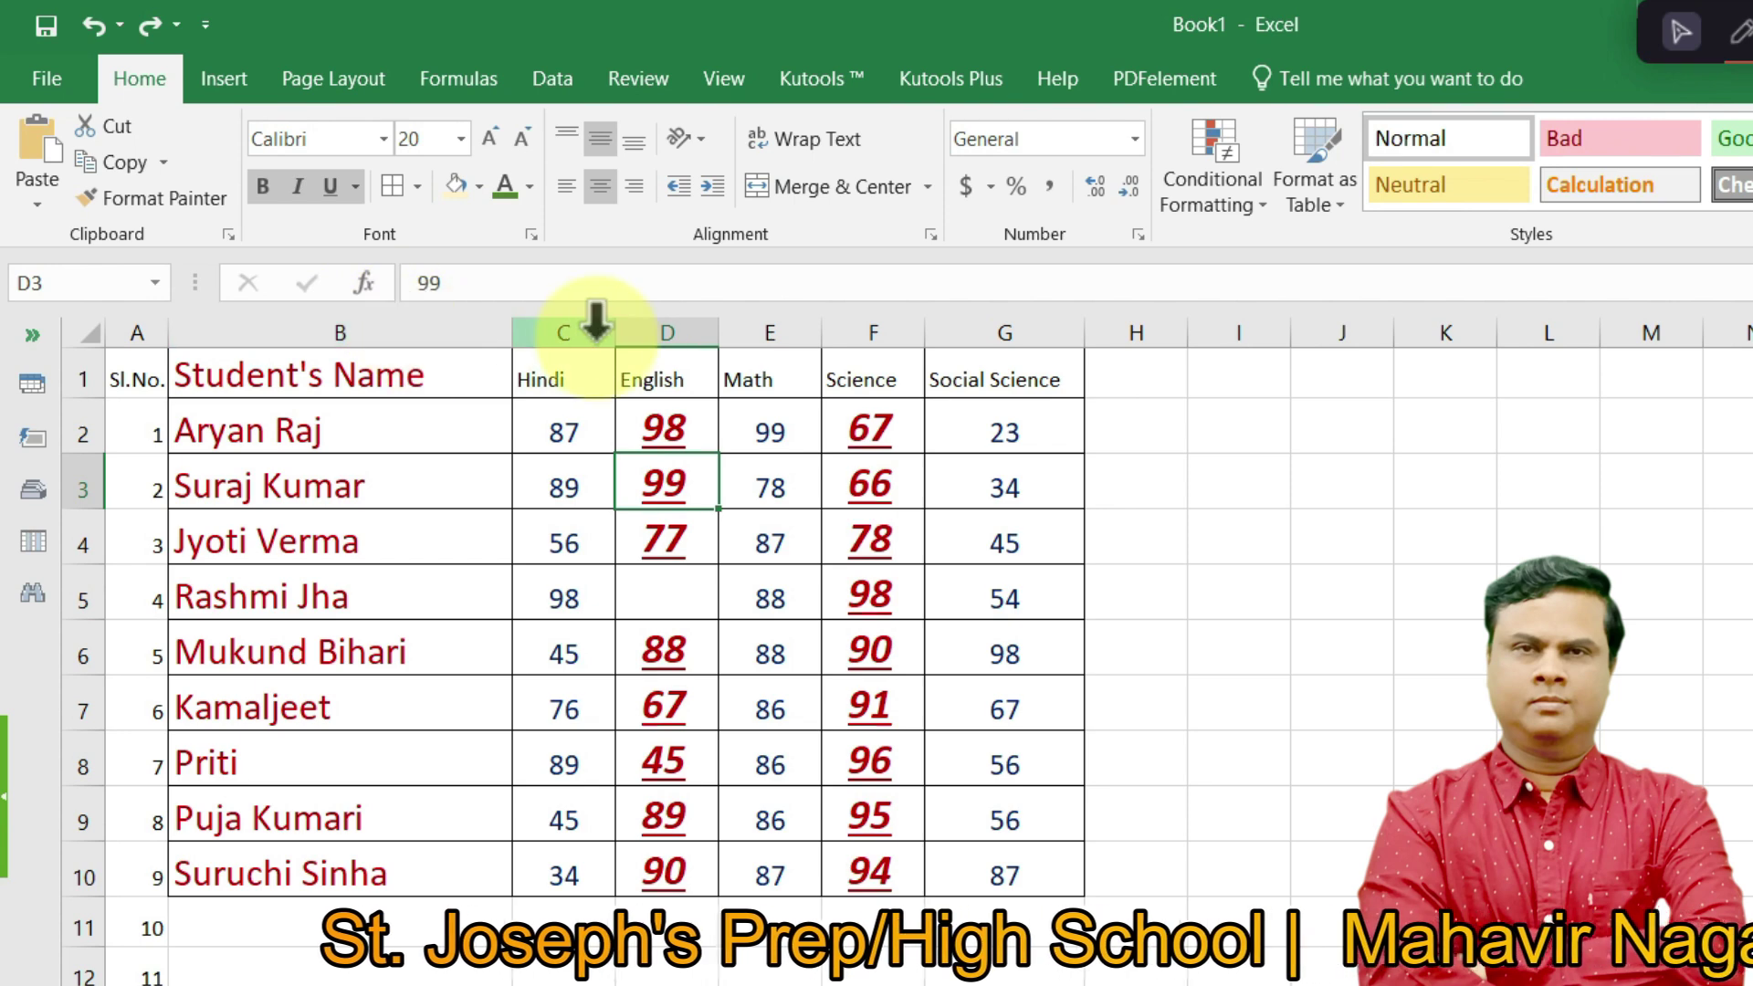
left_click(567, 332)
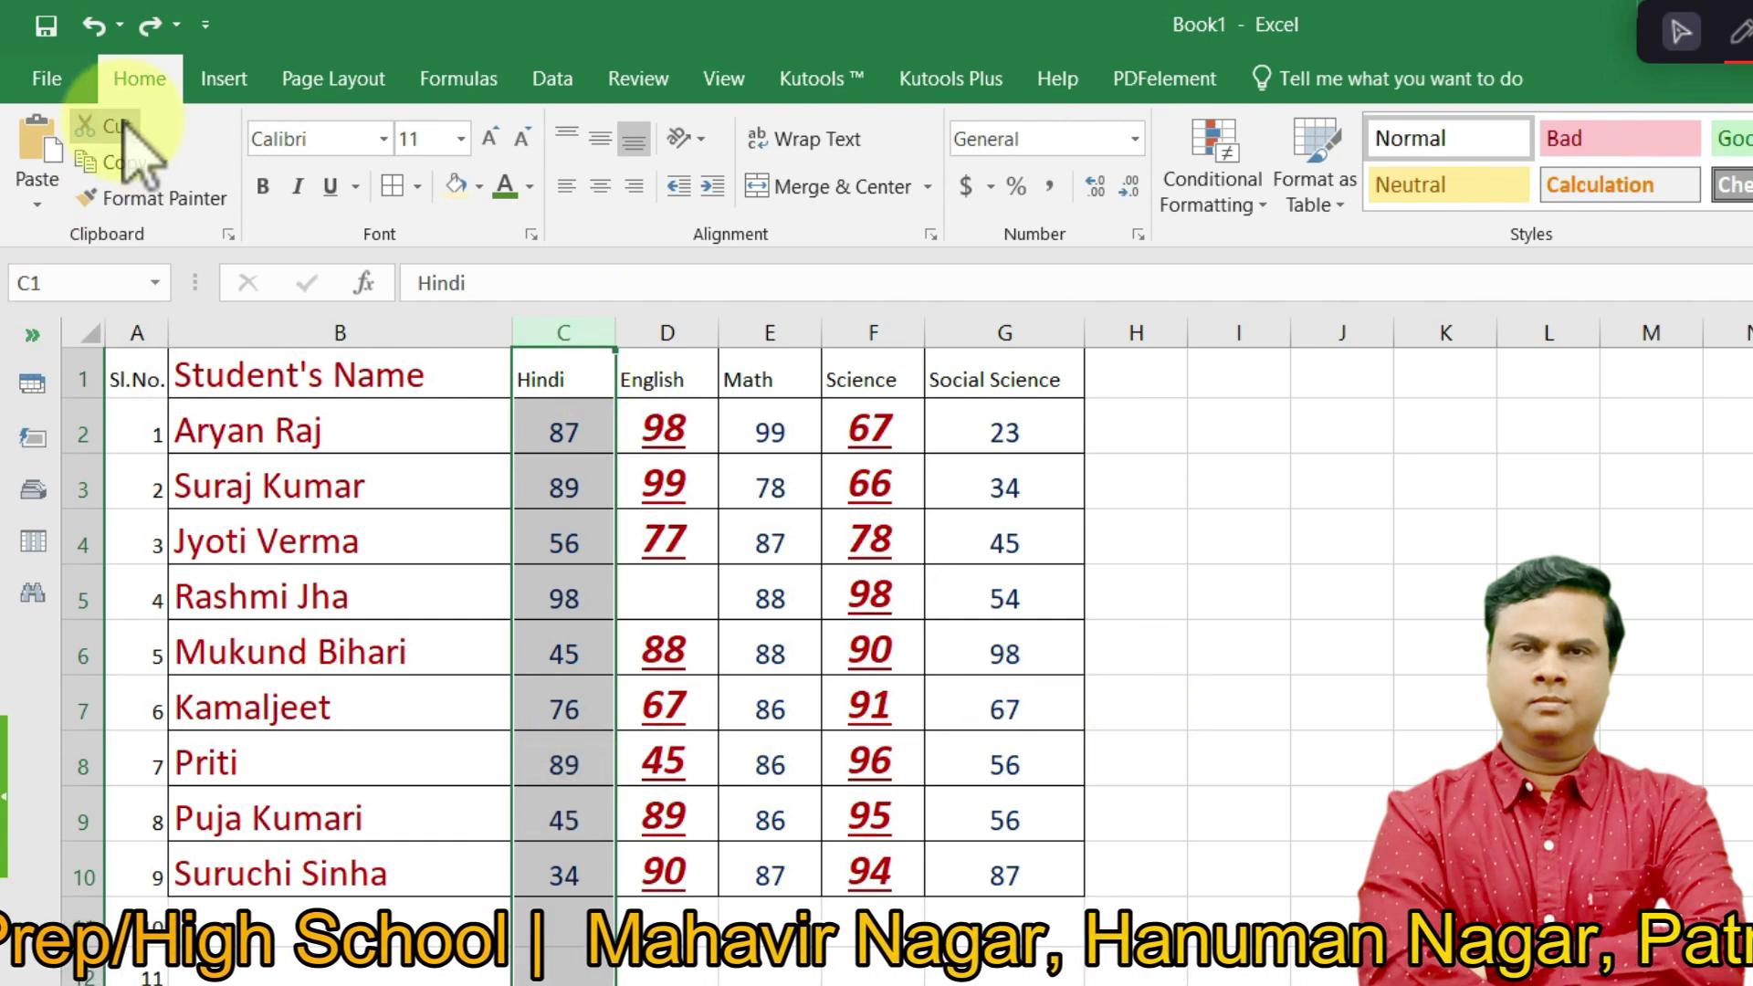
- Cut the Hindi column and paste it over Social Science in column G, then undo that paste
left_click(123, 162)
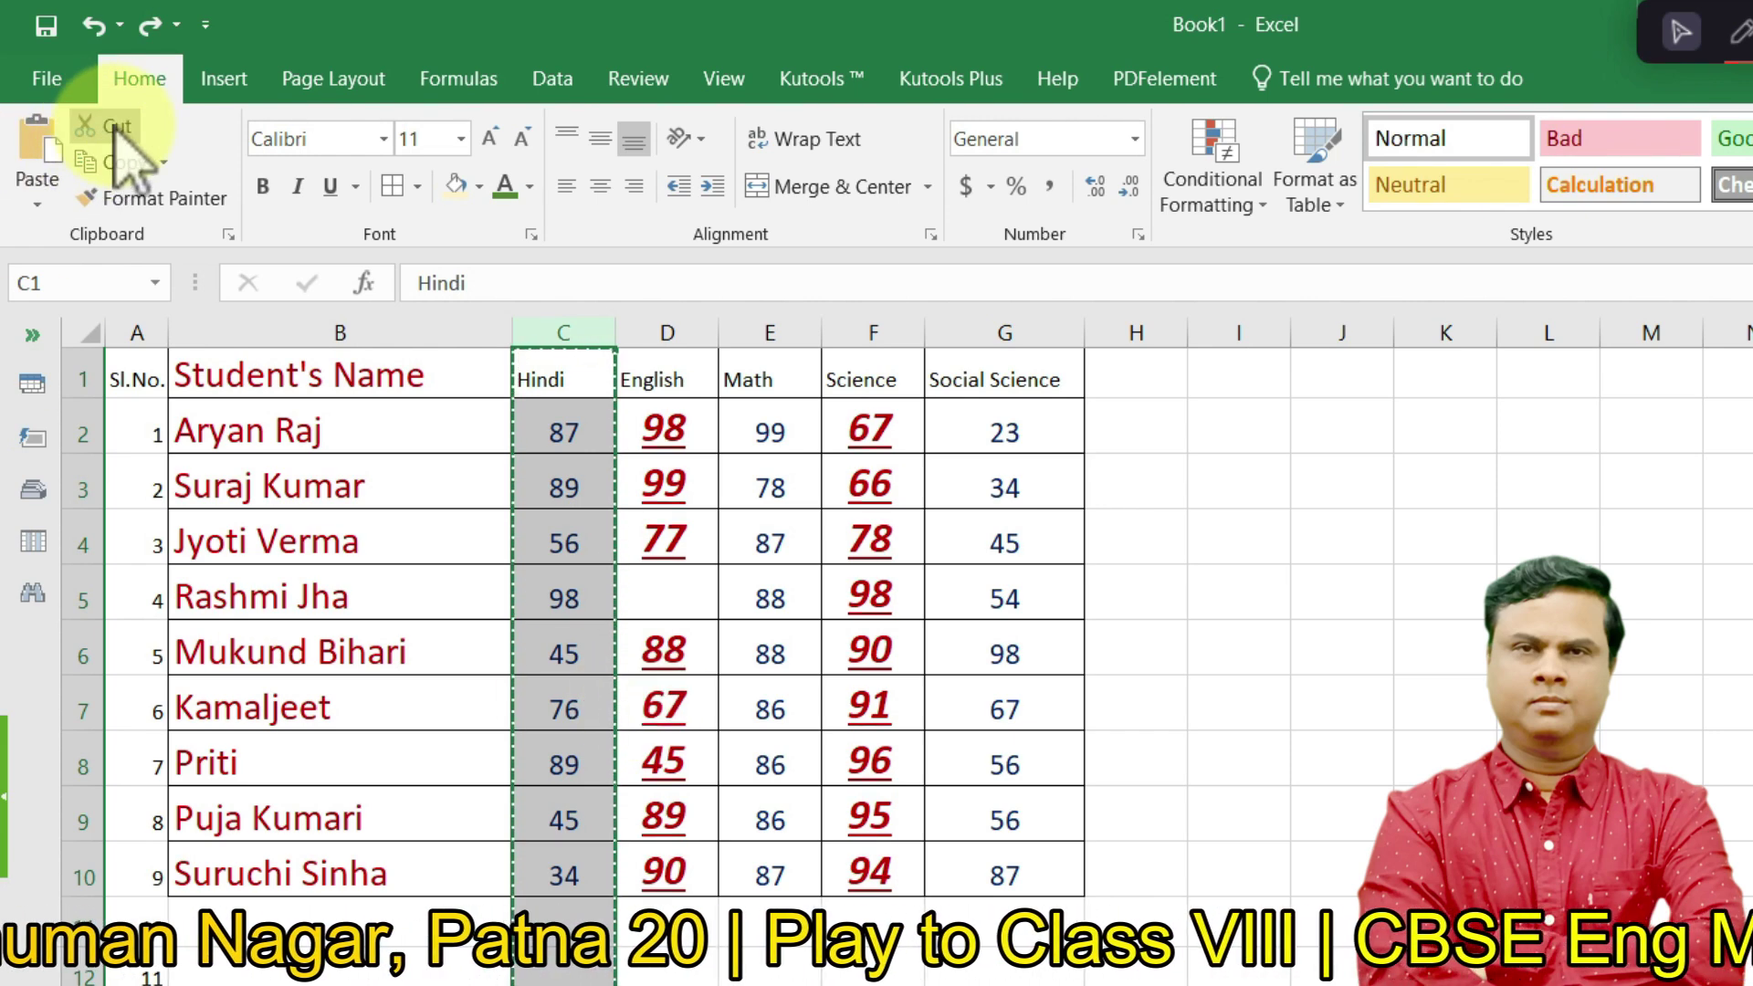
left_click(1136, 331)
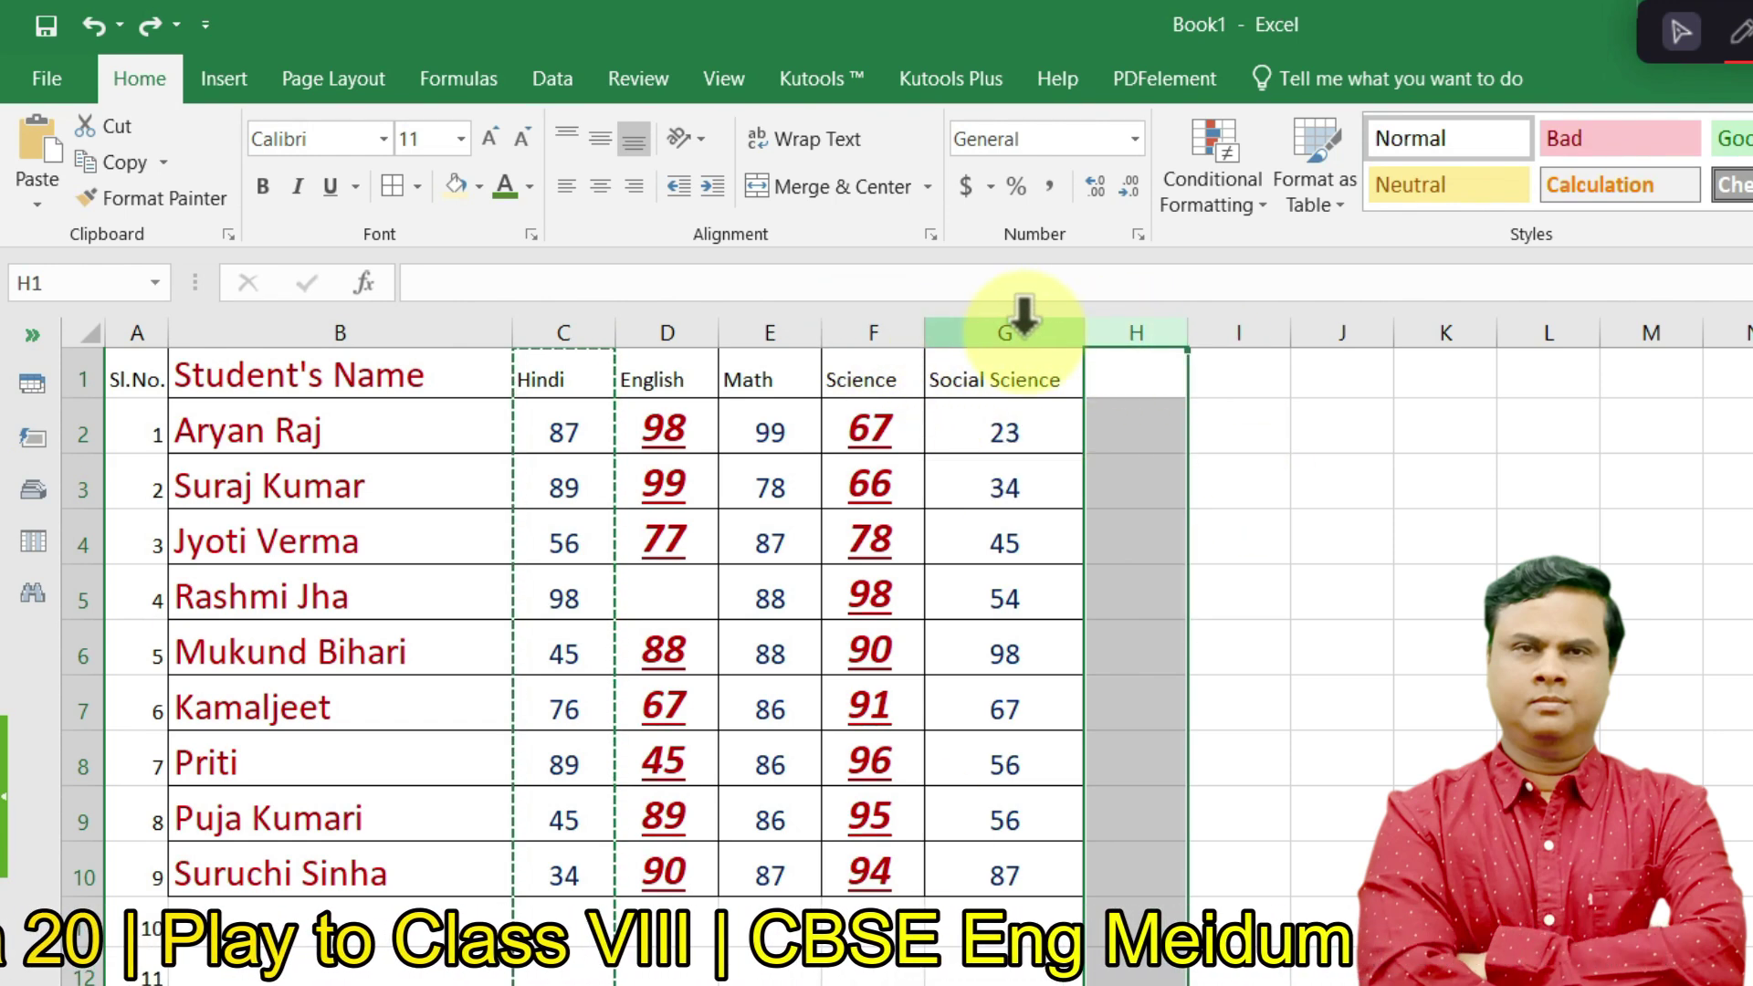
left_click(991, 324)
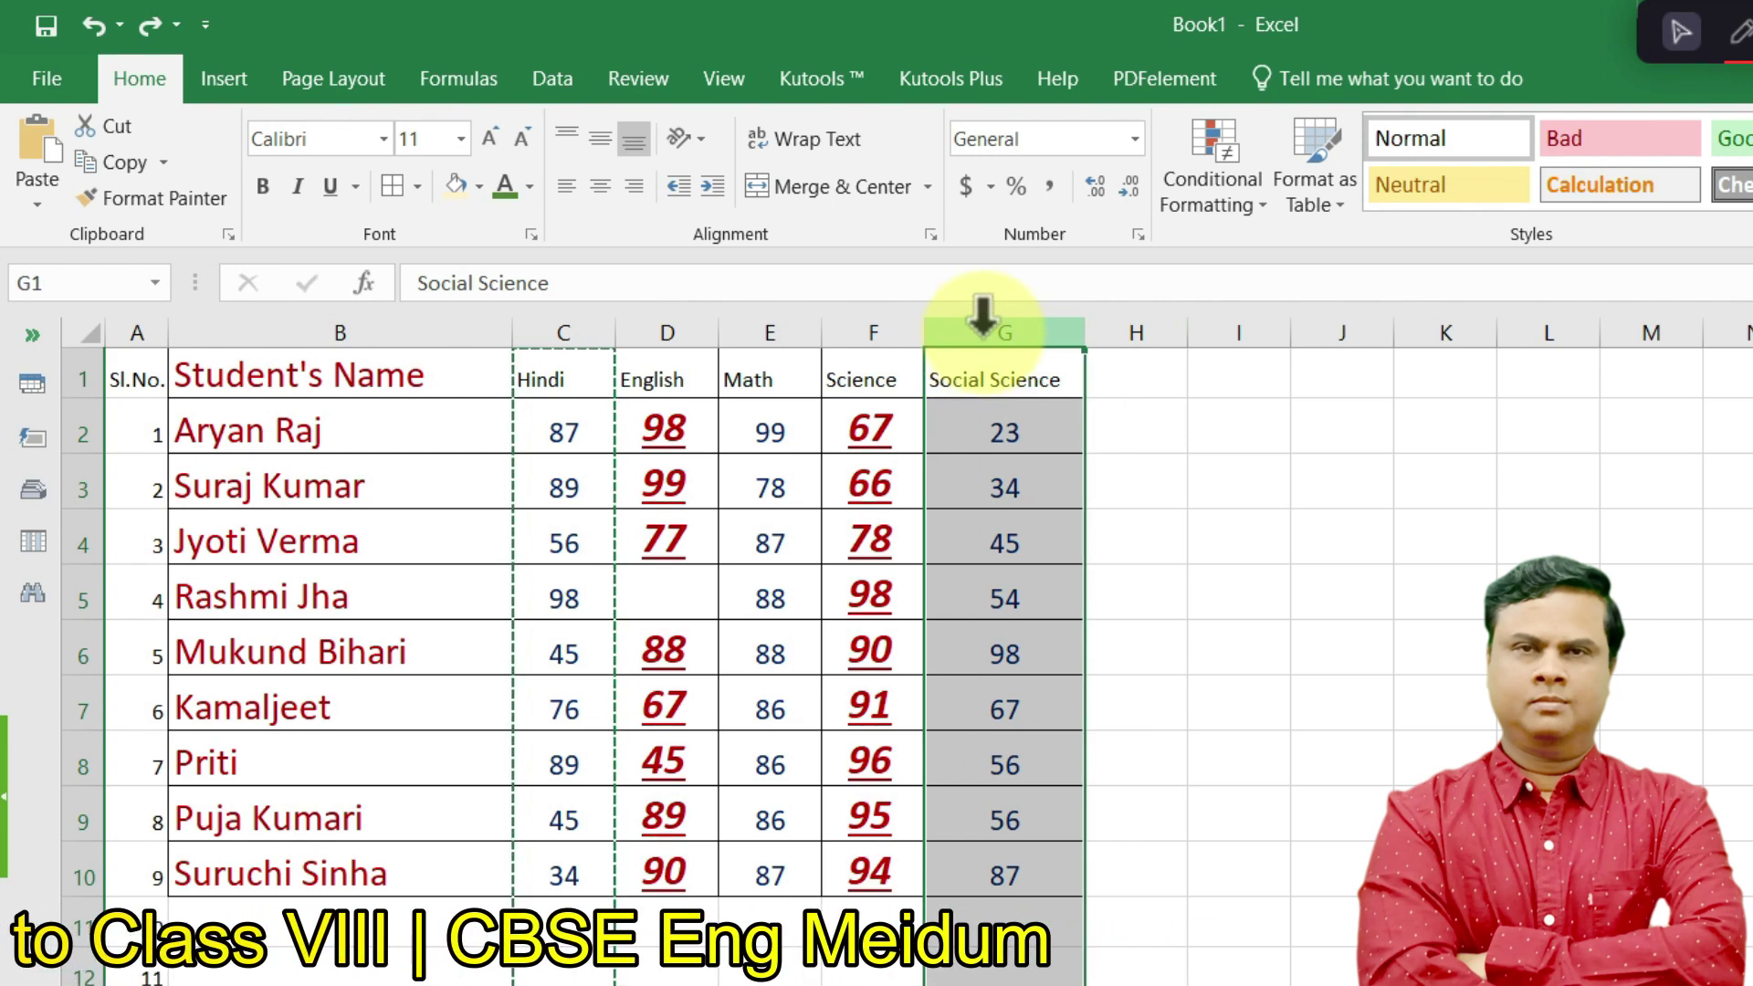
left_click(36, 153)
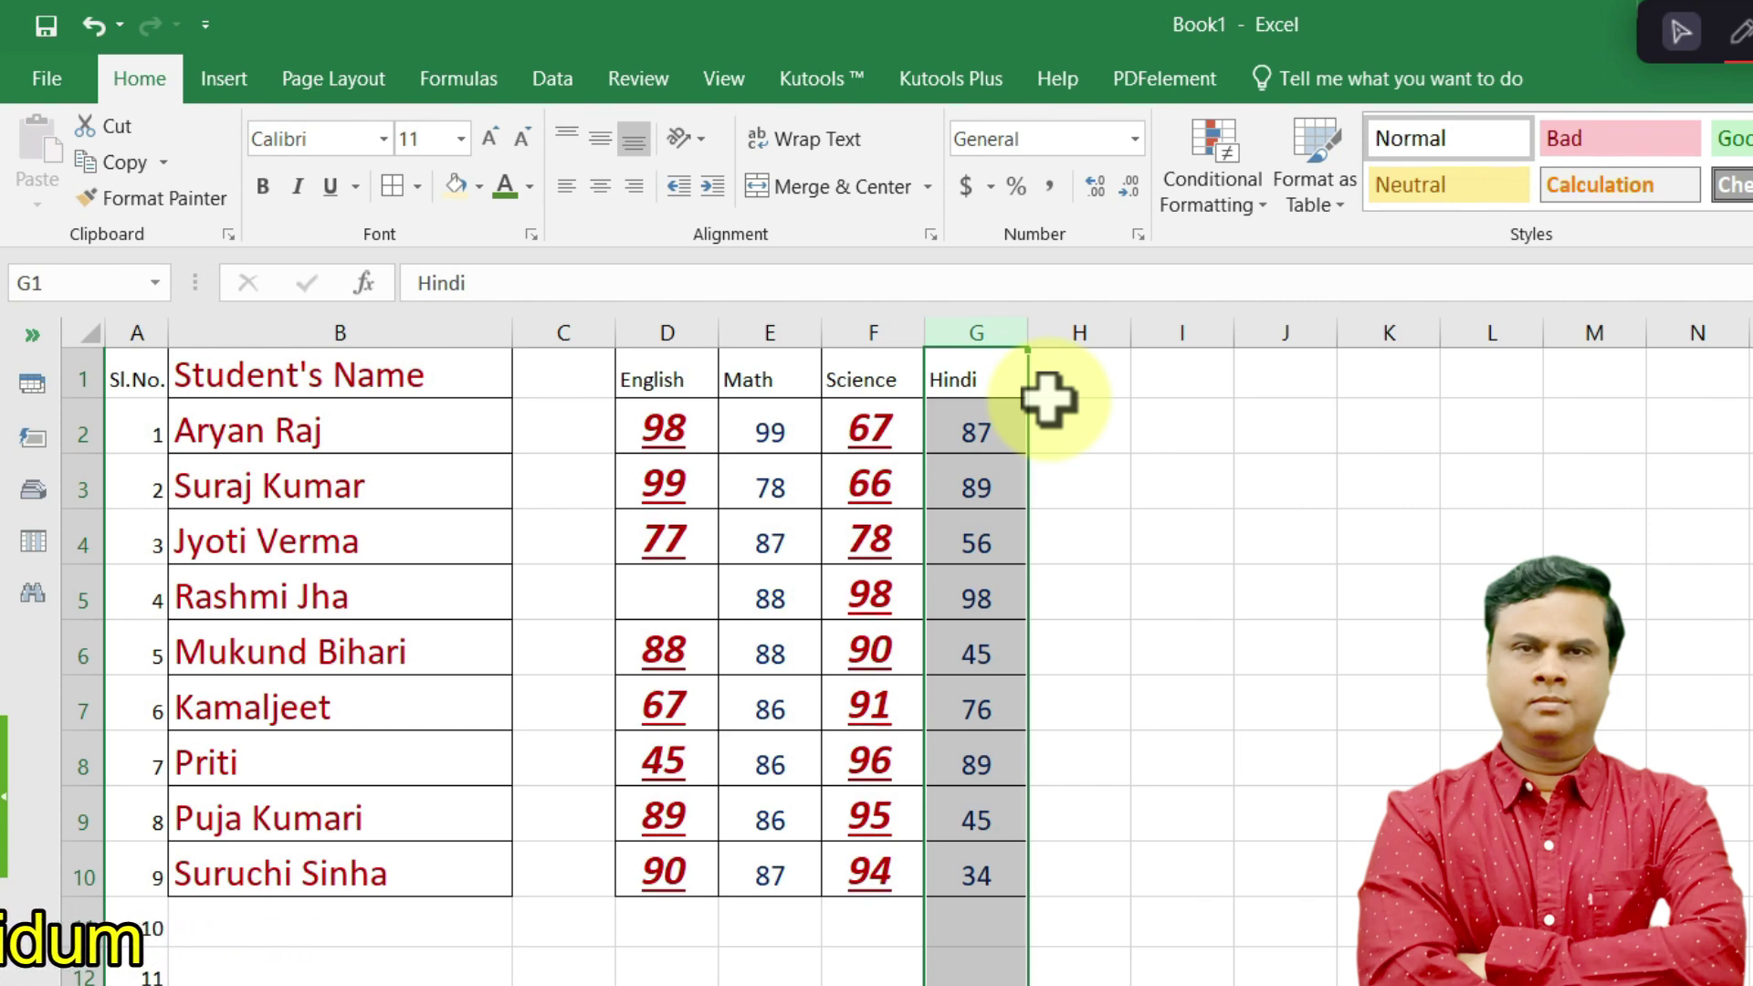
left_click(94, 24)
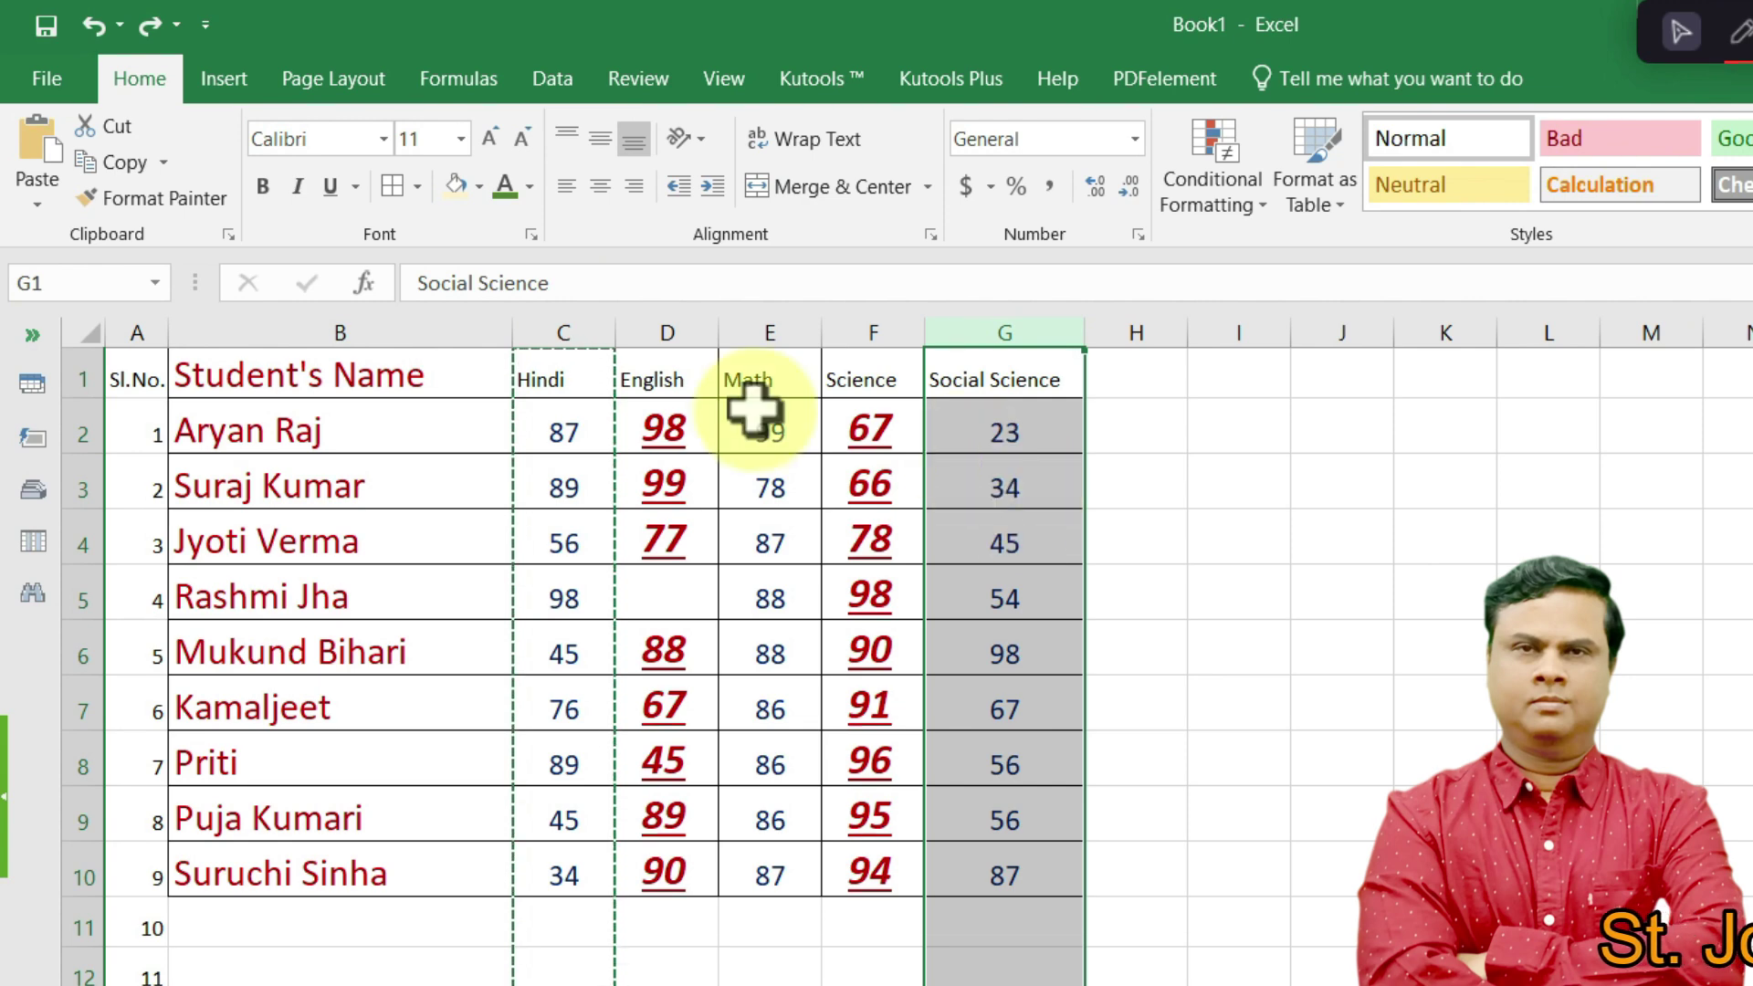
- Paste the Hindi marks into empty column H, leaving column C blank
left_click(534, 330)
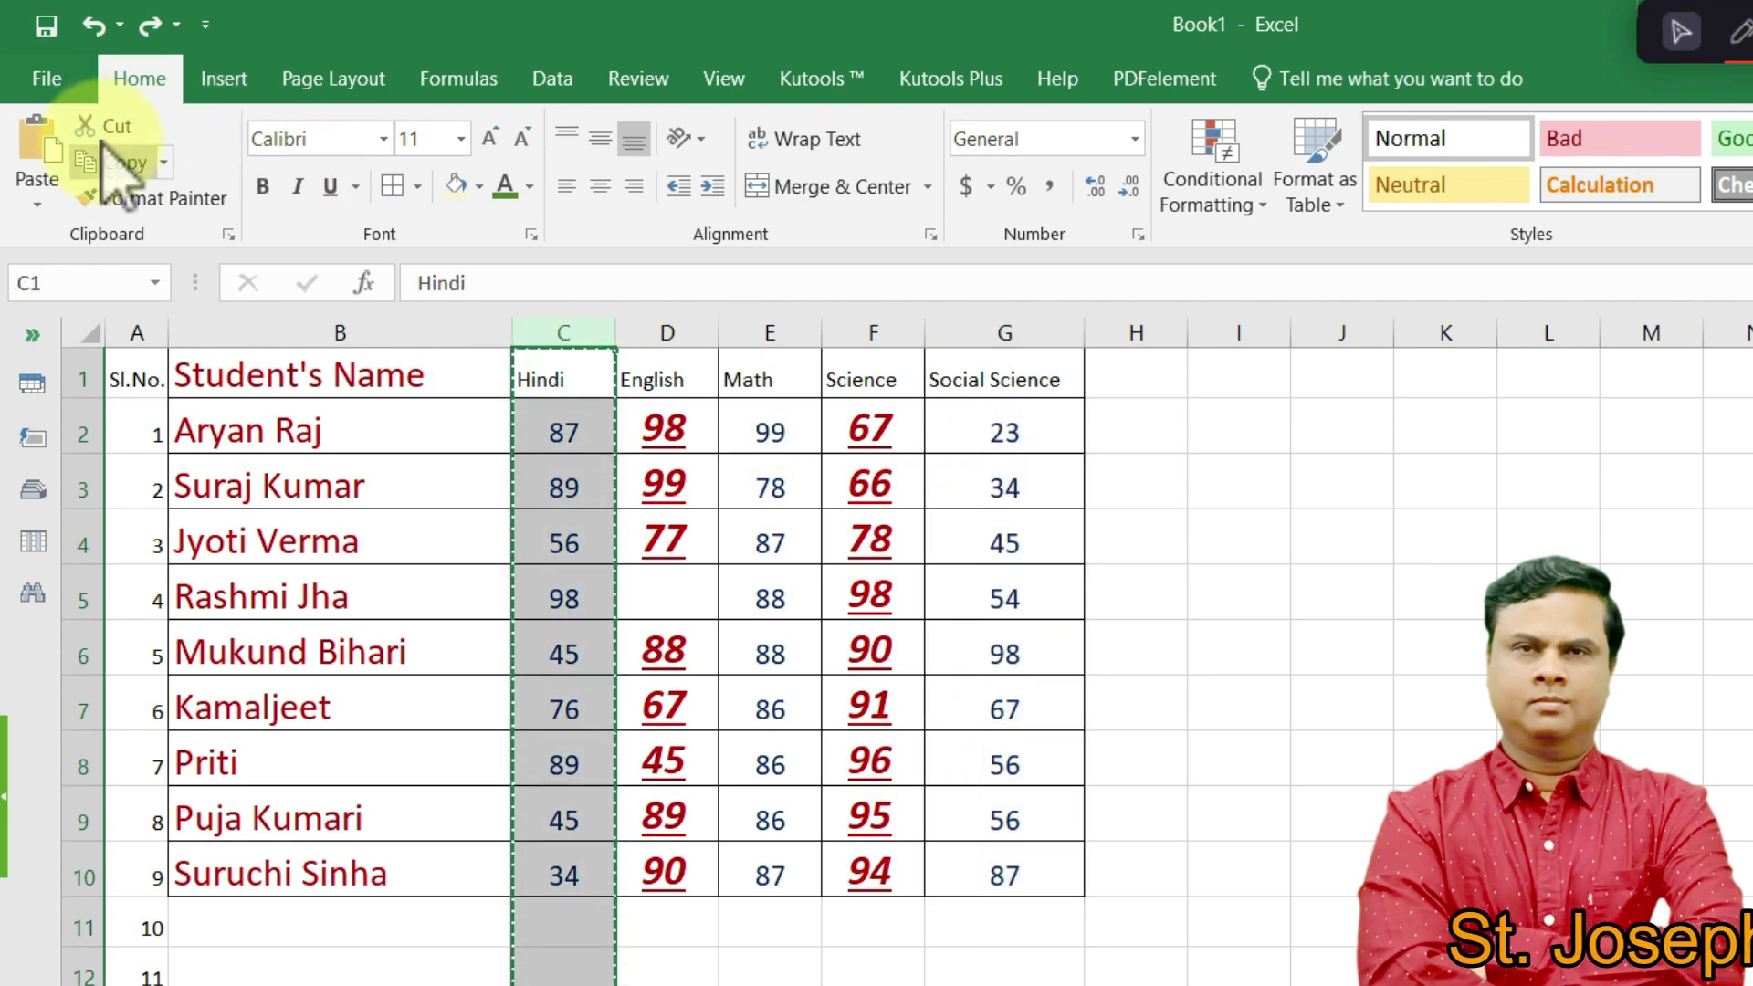
left_click(1133, 330)
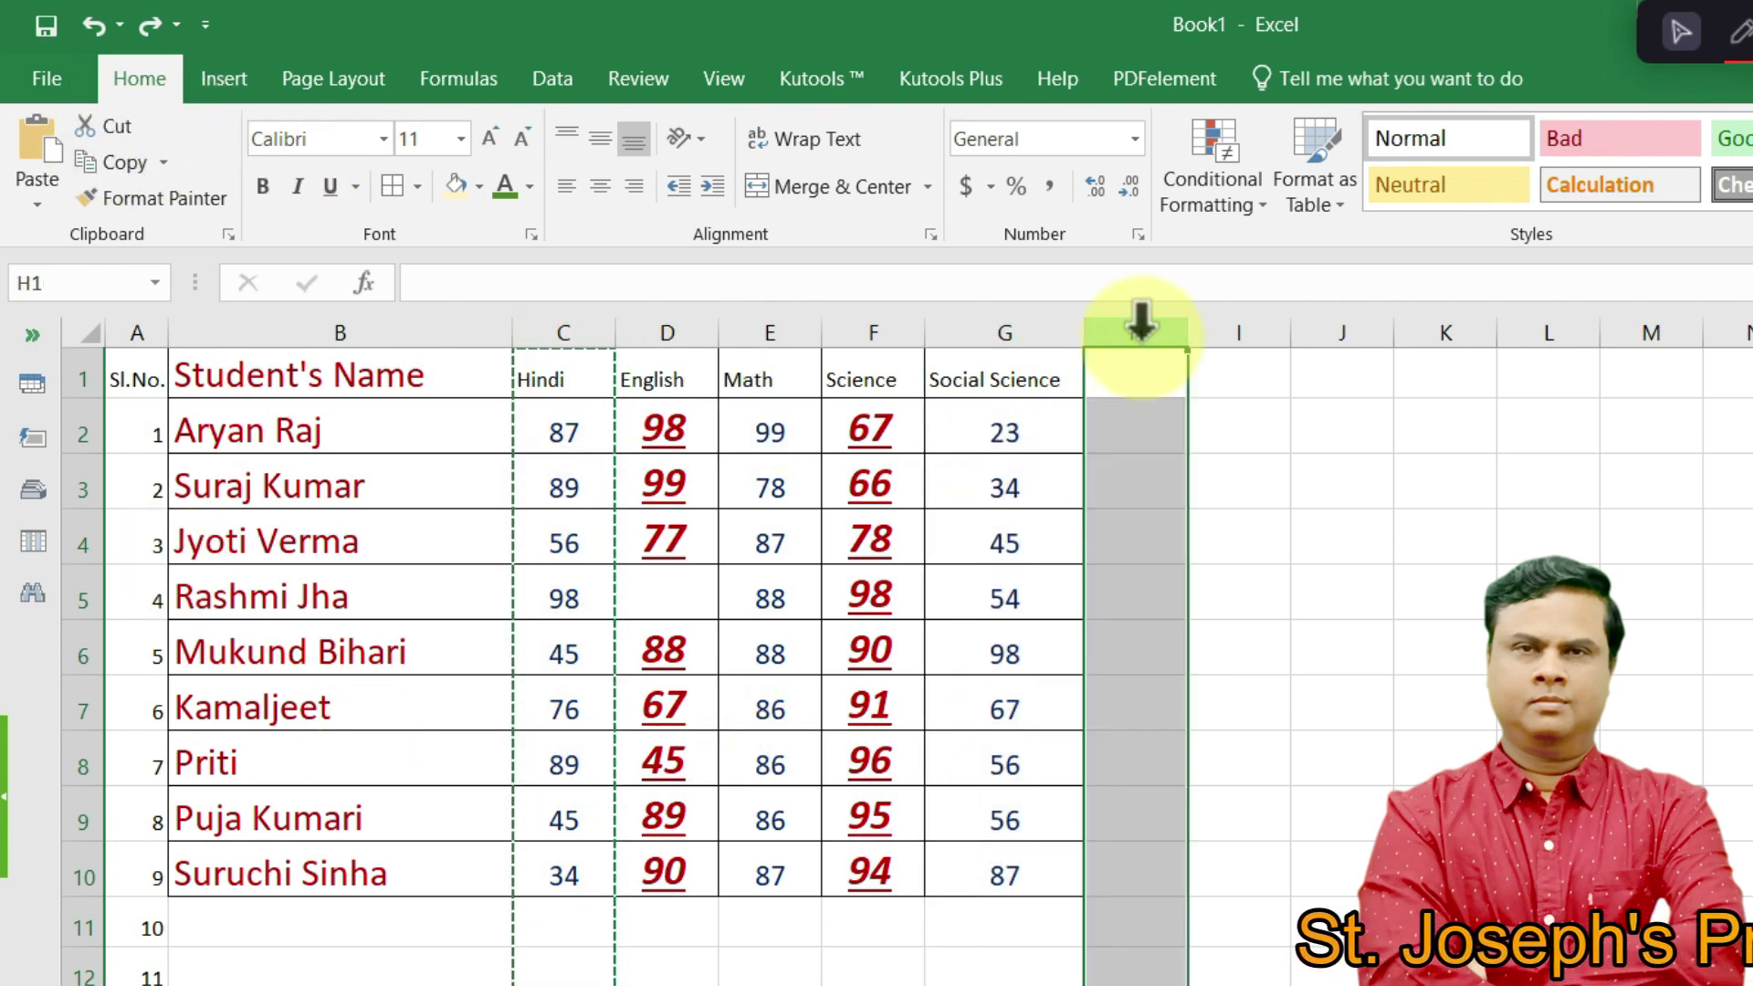
left_click(27, 146)
left_click(945, 645)
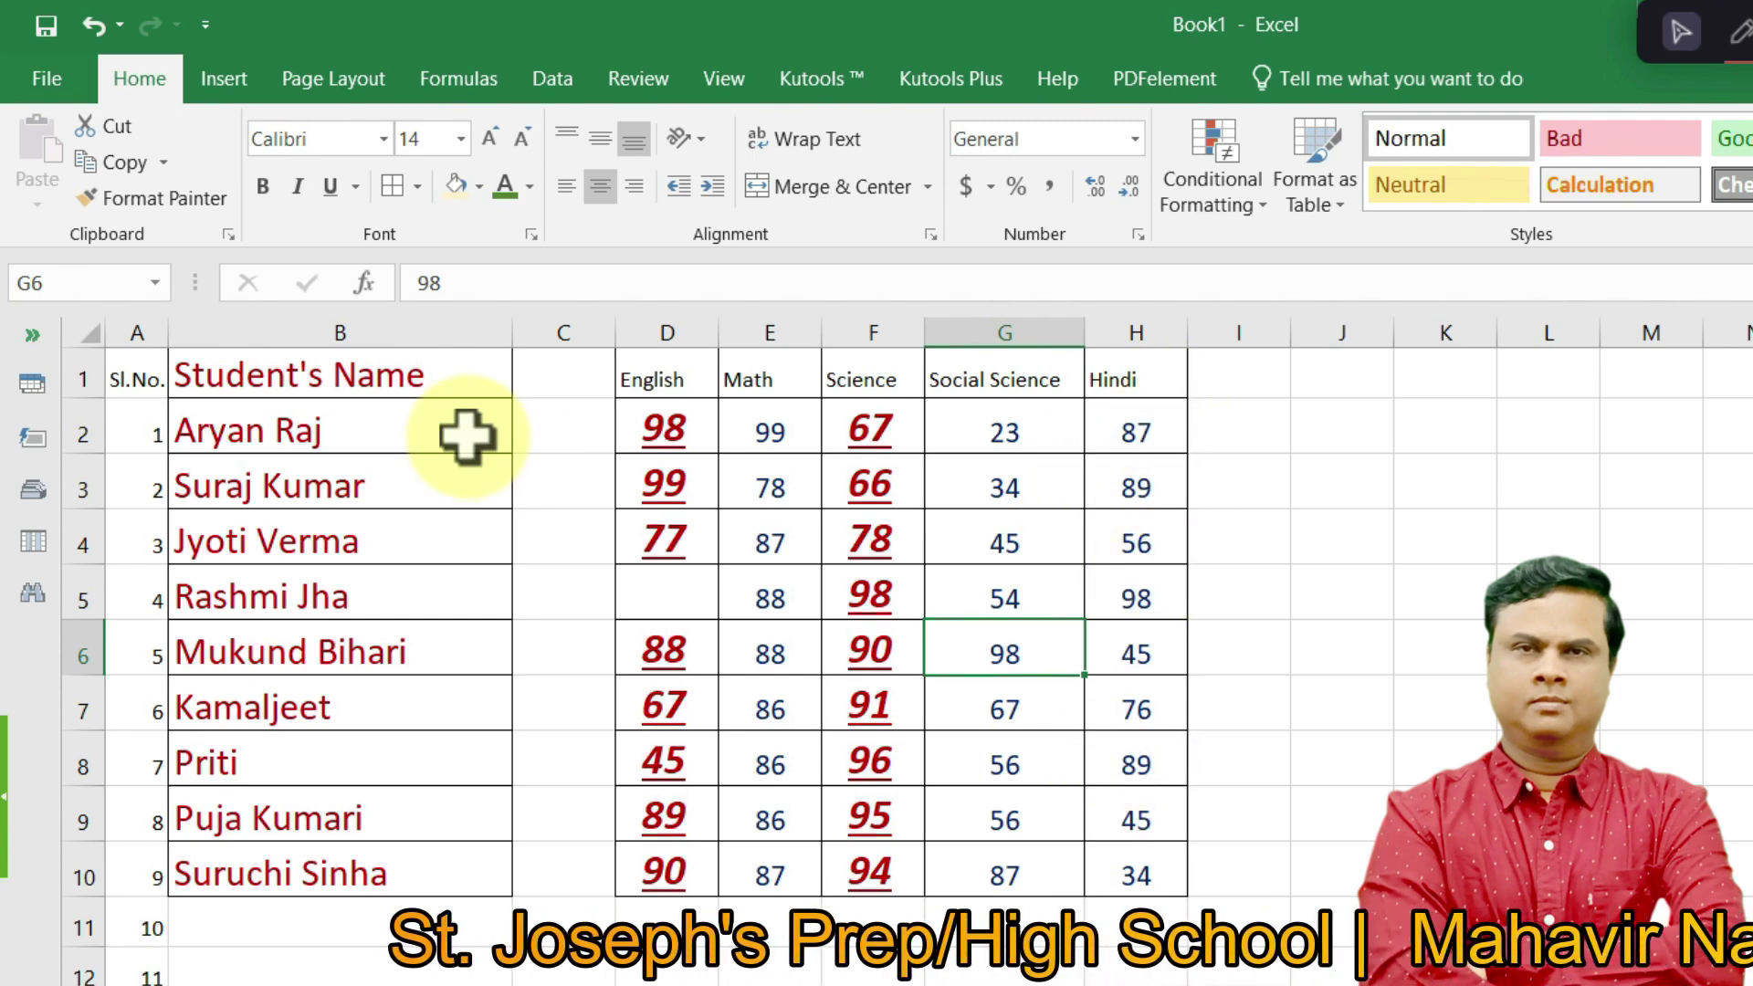
left_click(571, 429)
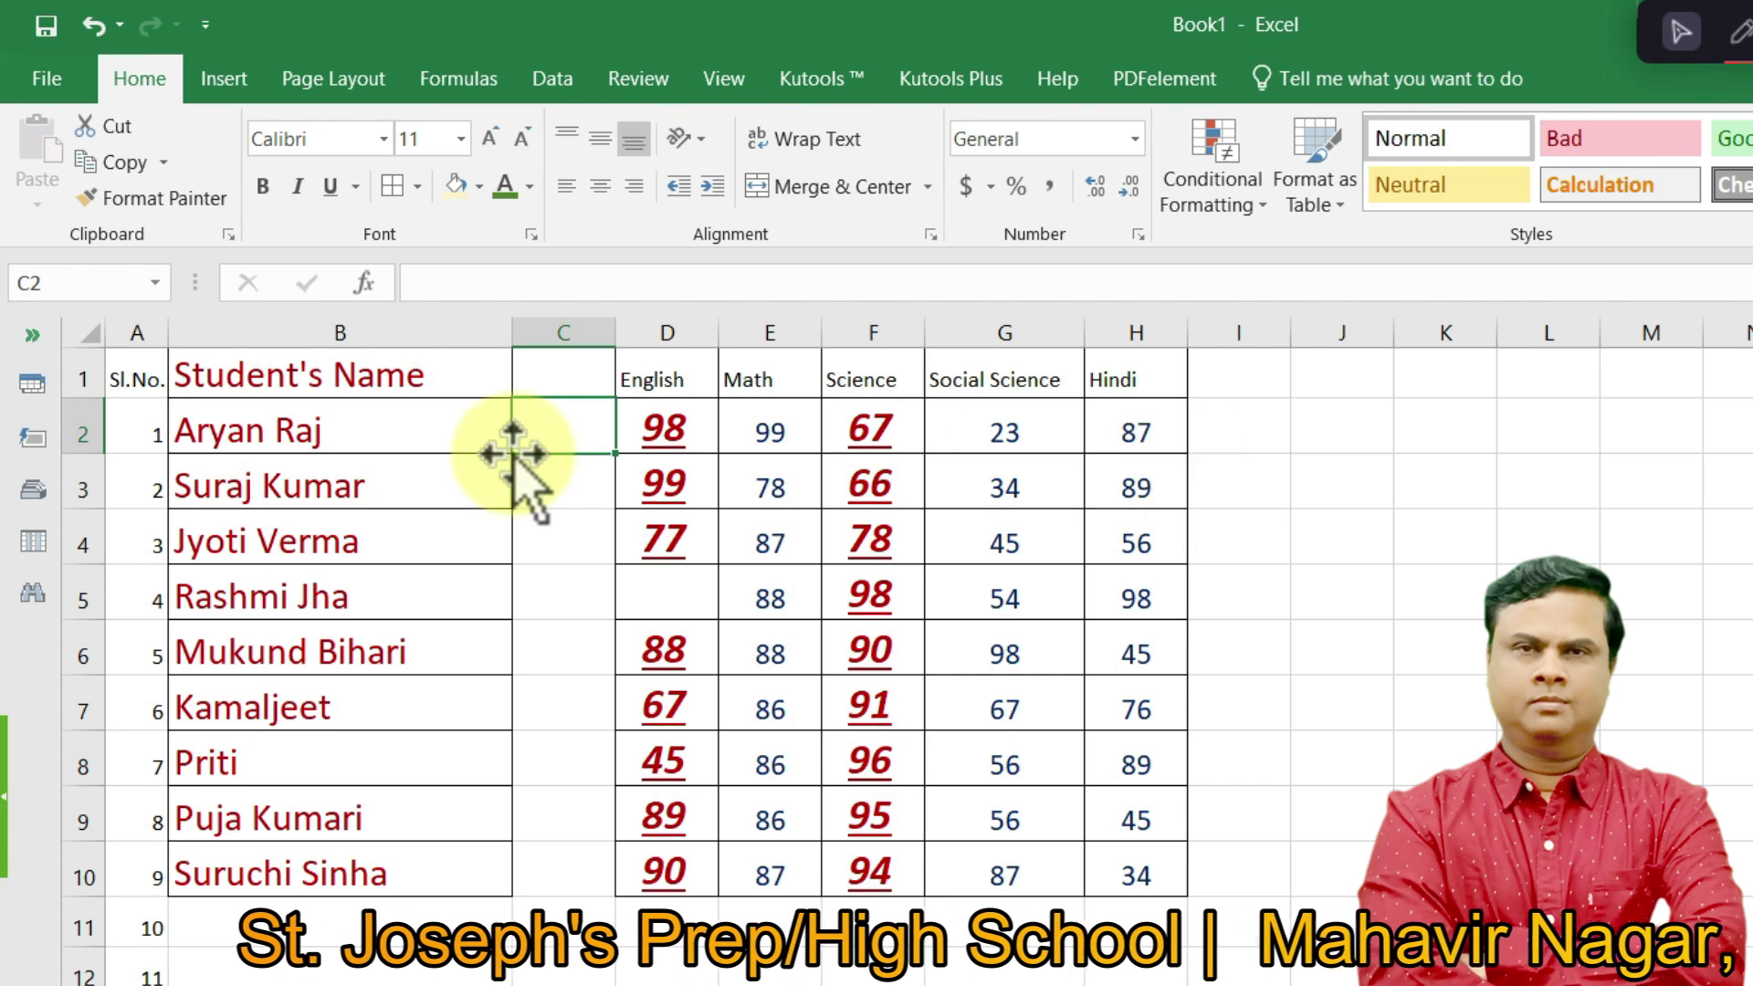
- Cut row 3 and paste it over row 8, then undo that paste and the Hindi column move
left_click(62, 488)
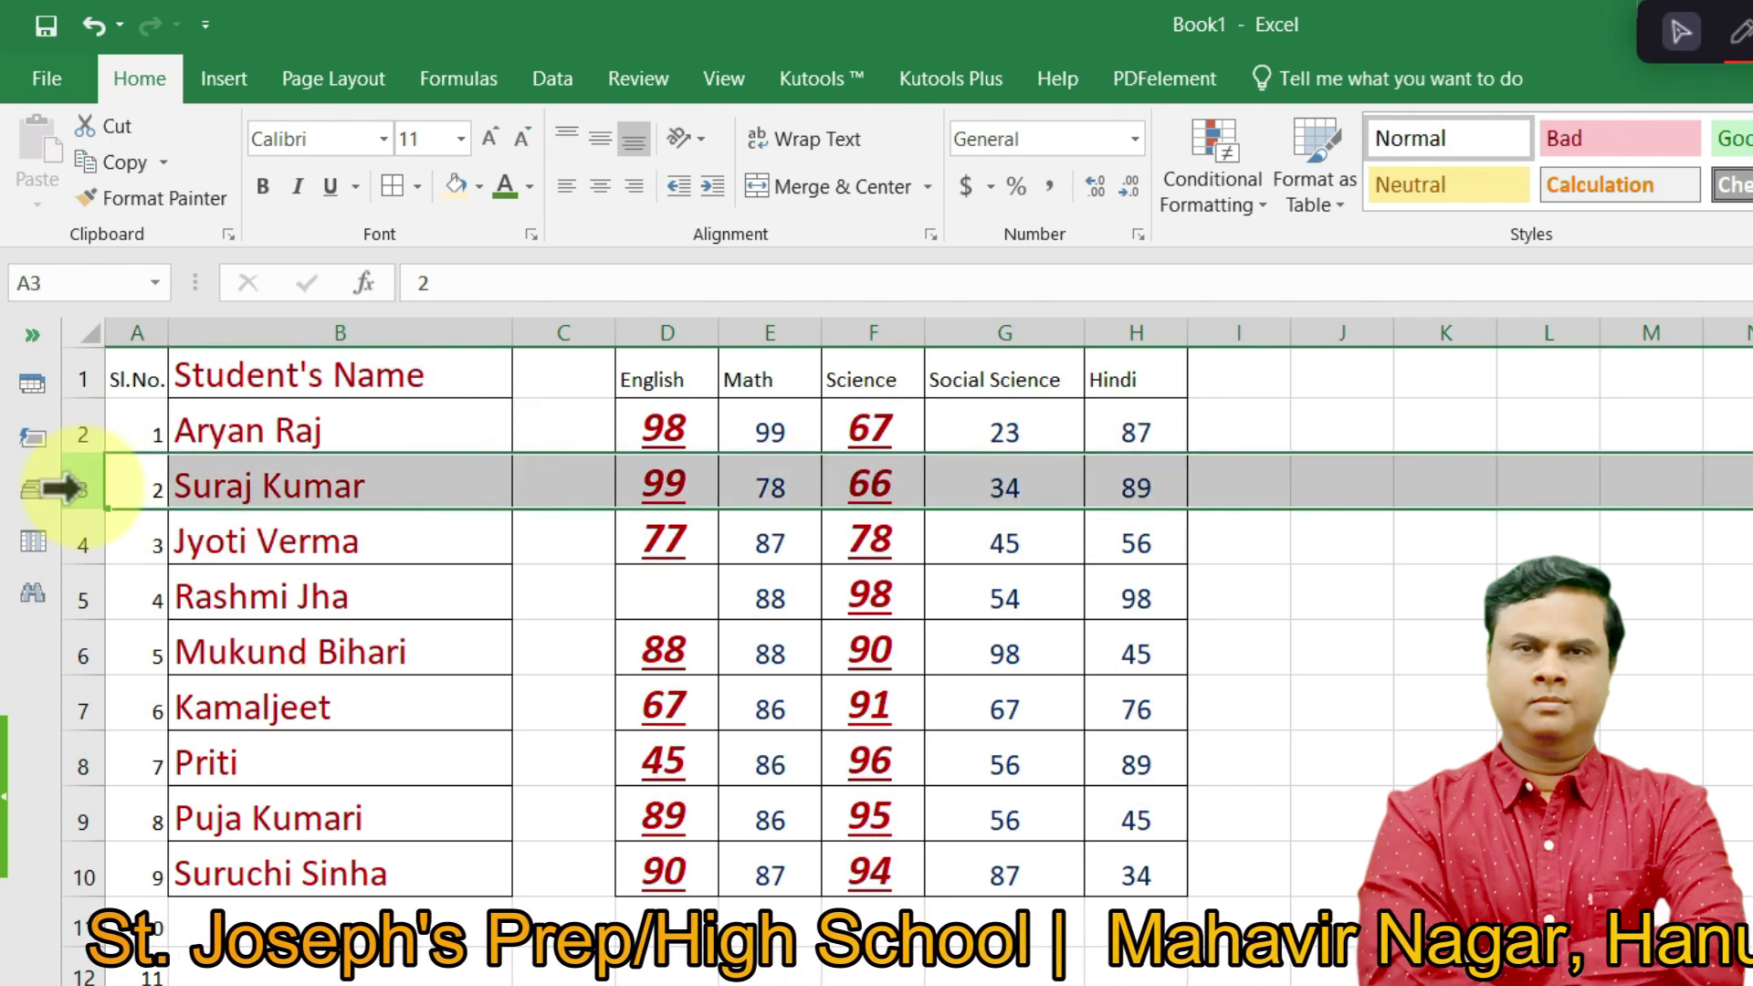
left_click(92, 126)
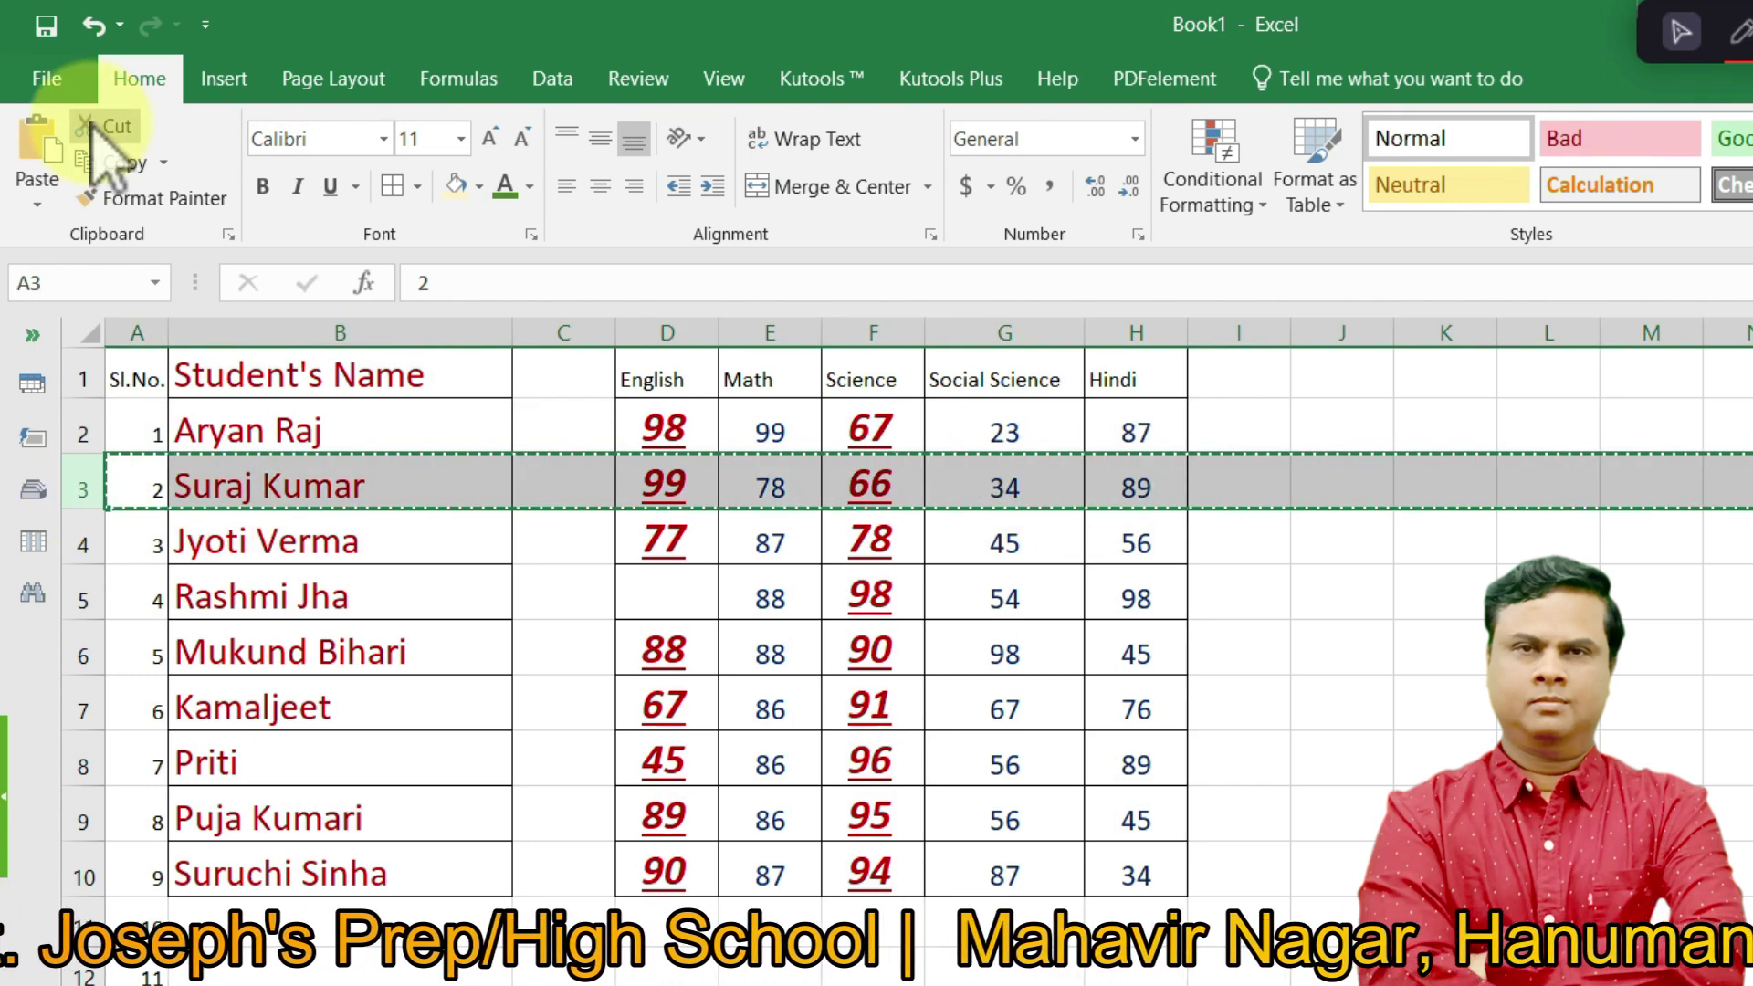
left_click(68, 758)
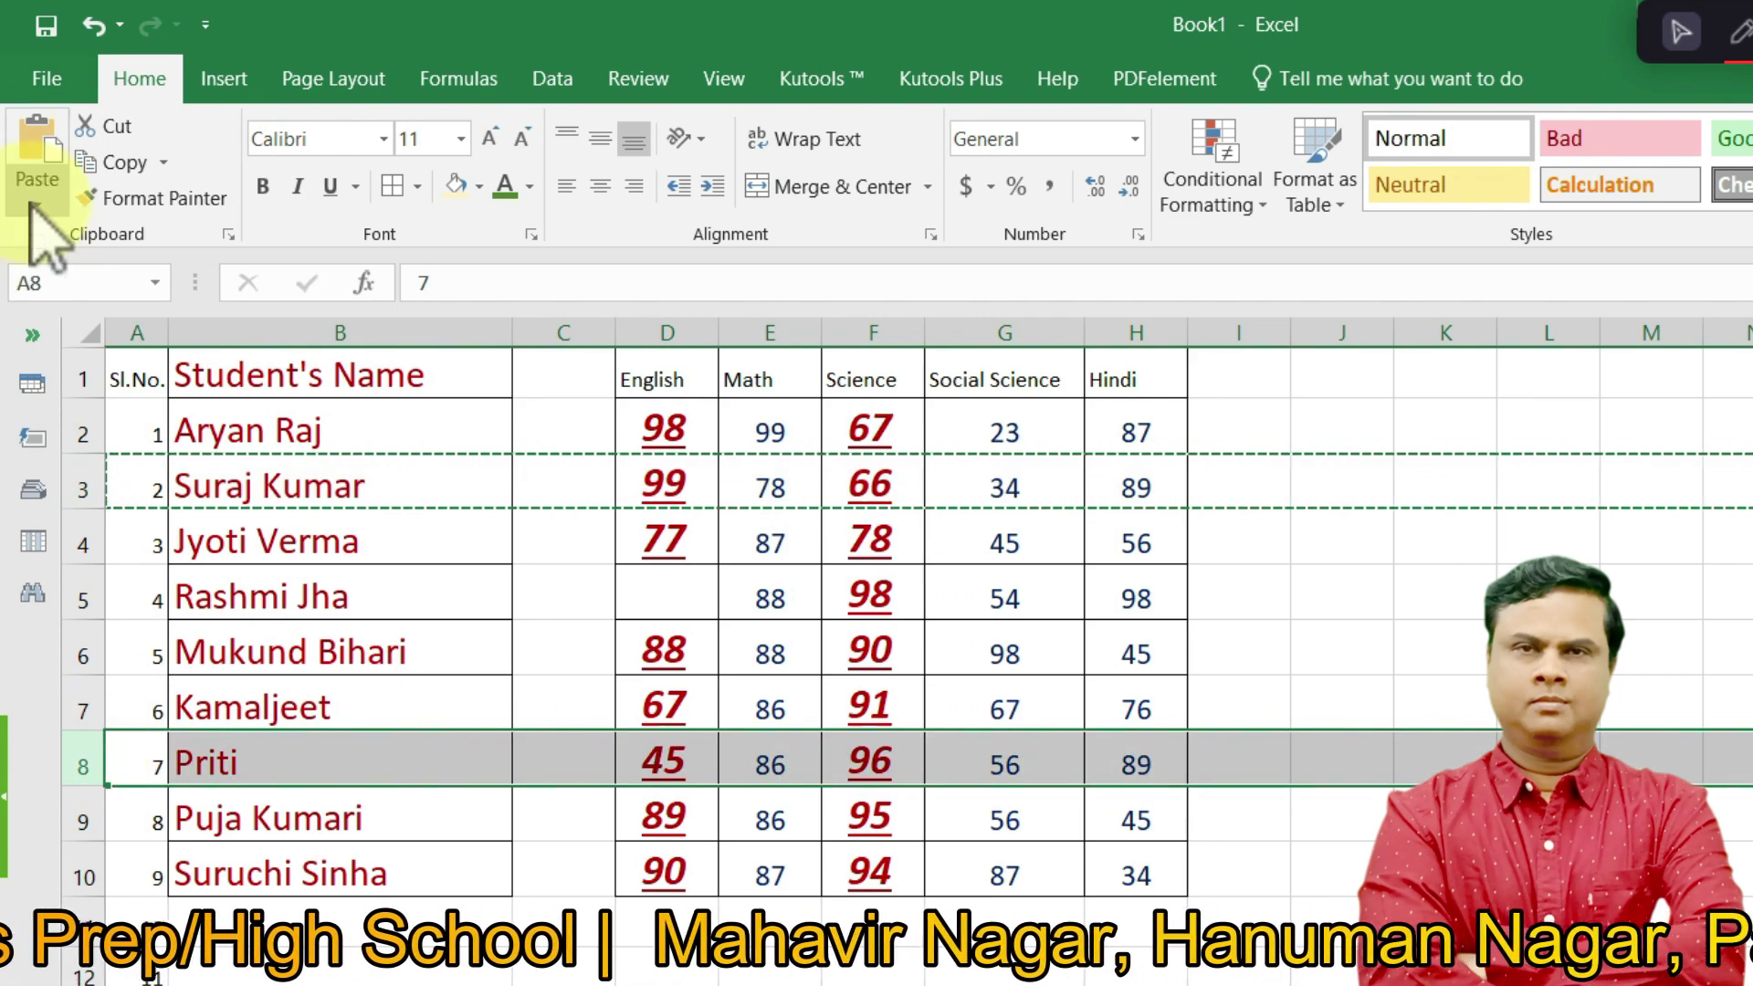
left_click(38, 151)
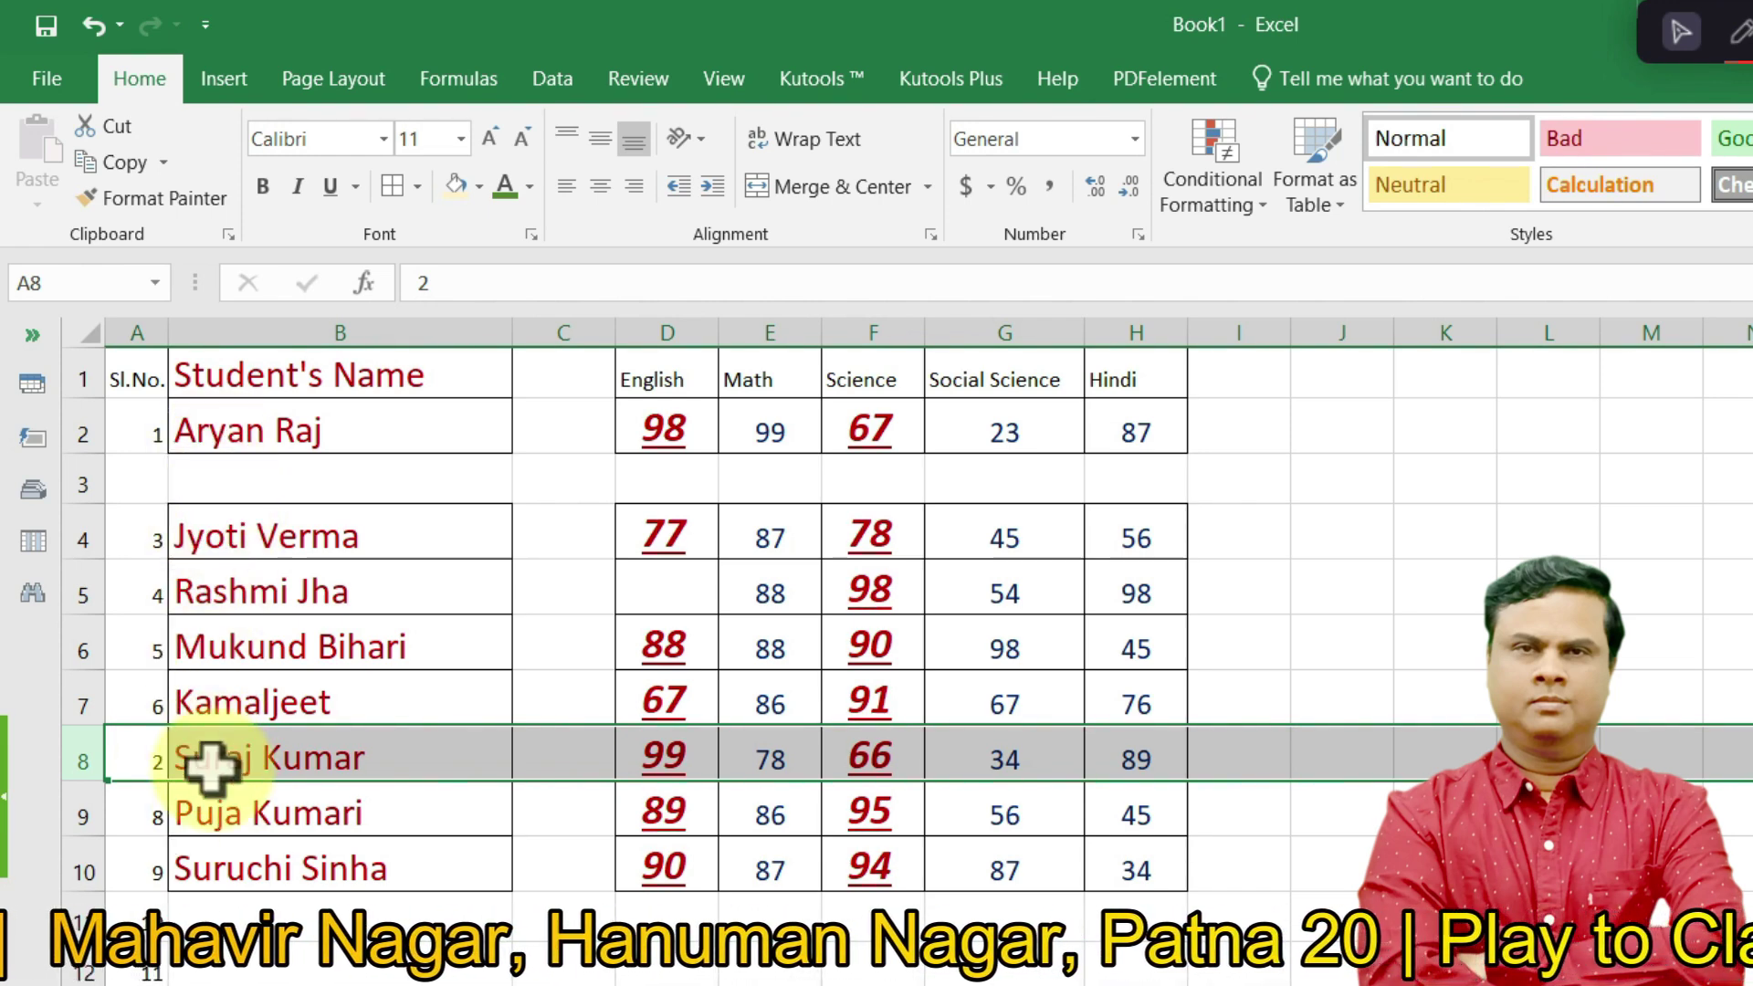
left_click(92, 25)
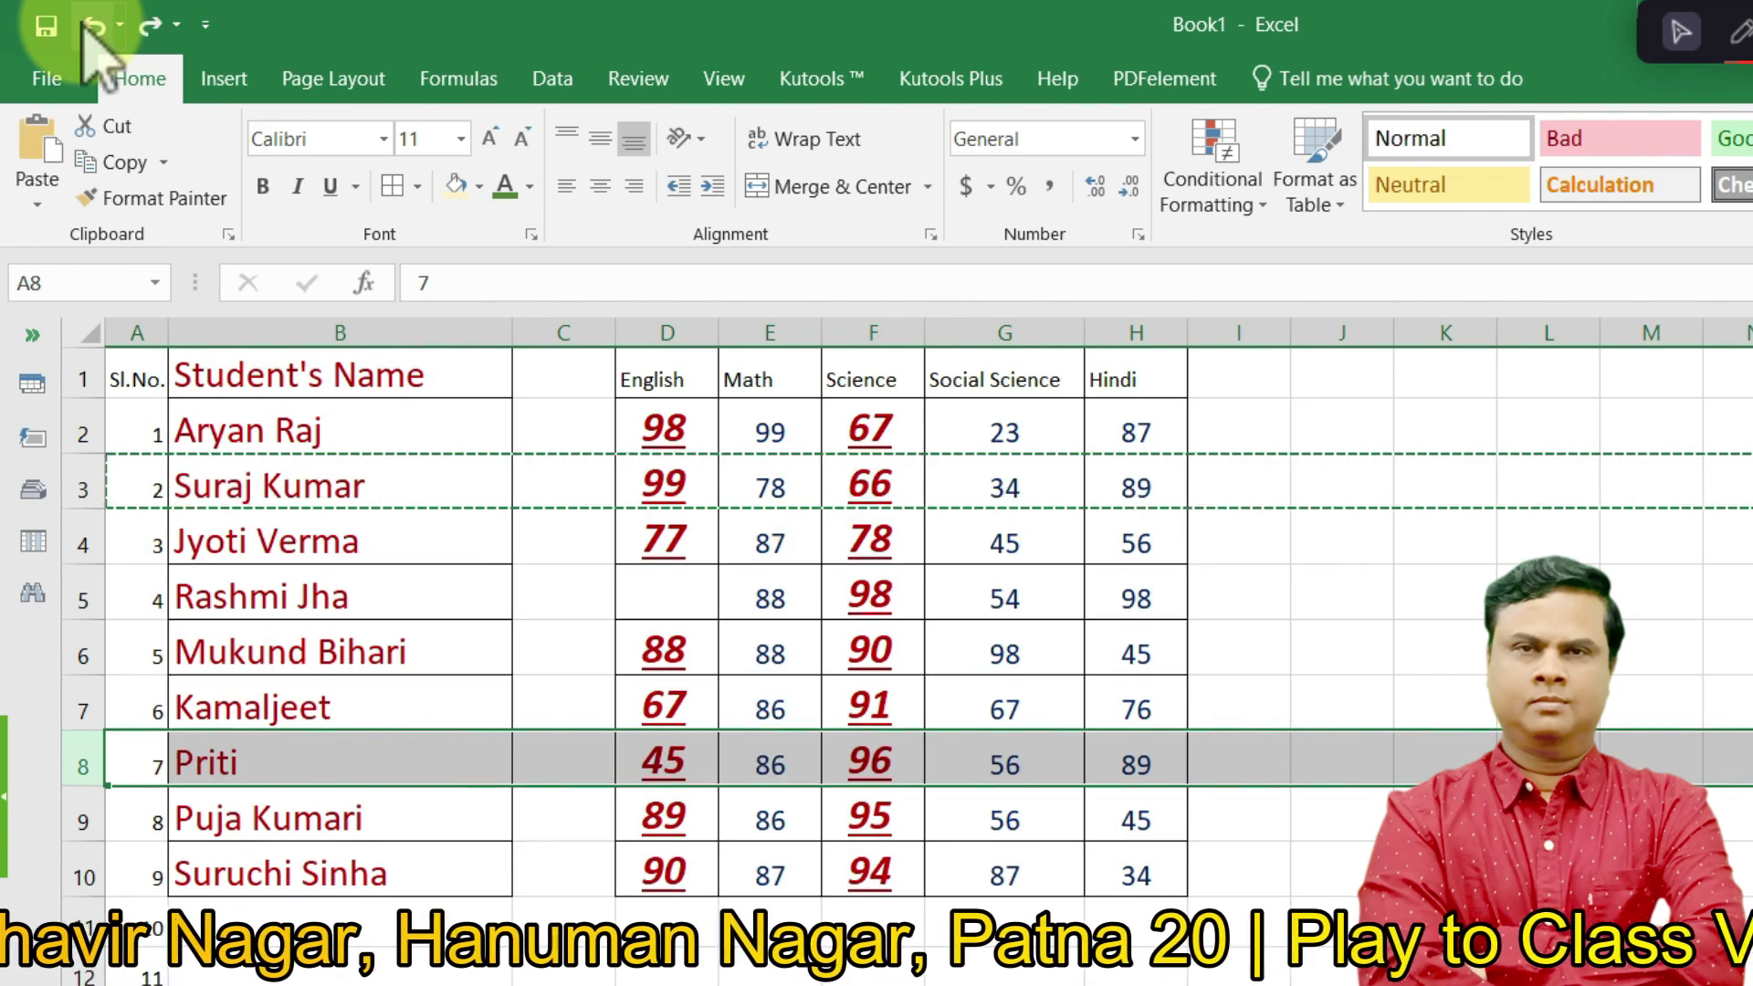
left_click(92, 25)
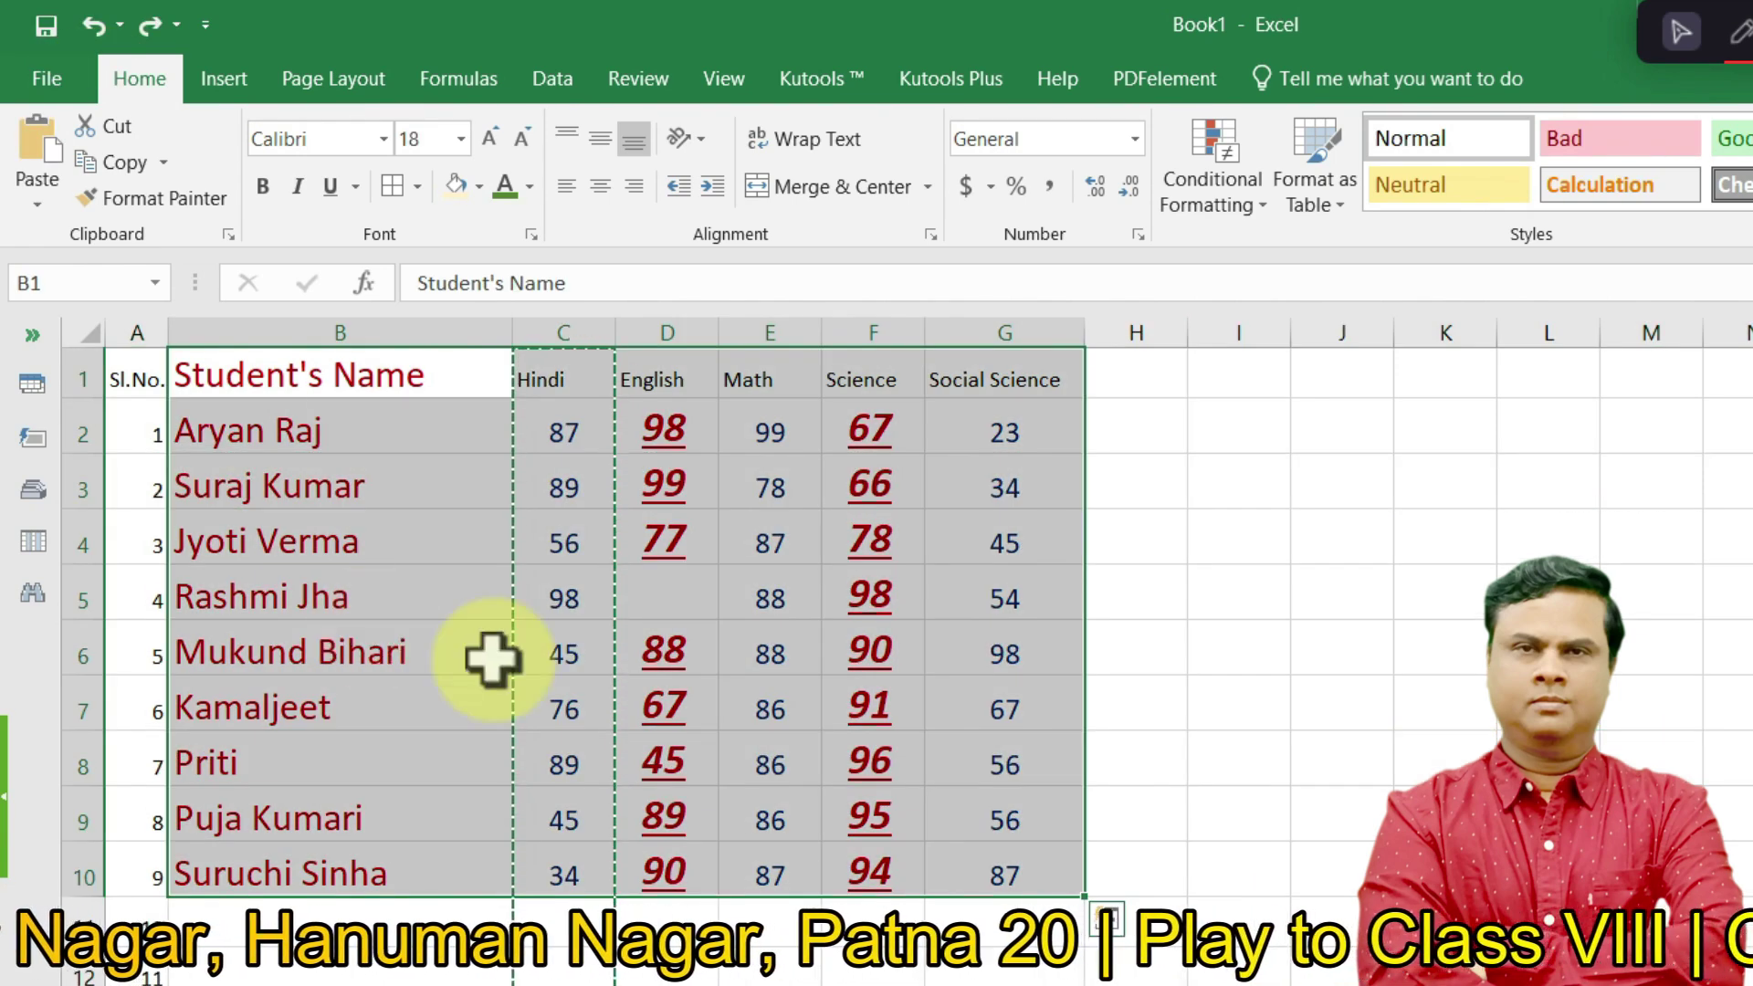
- Cut Hindi column C and insert it as cut cells before the Social Science column
left_click(575, 654)
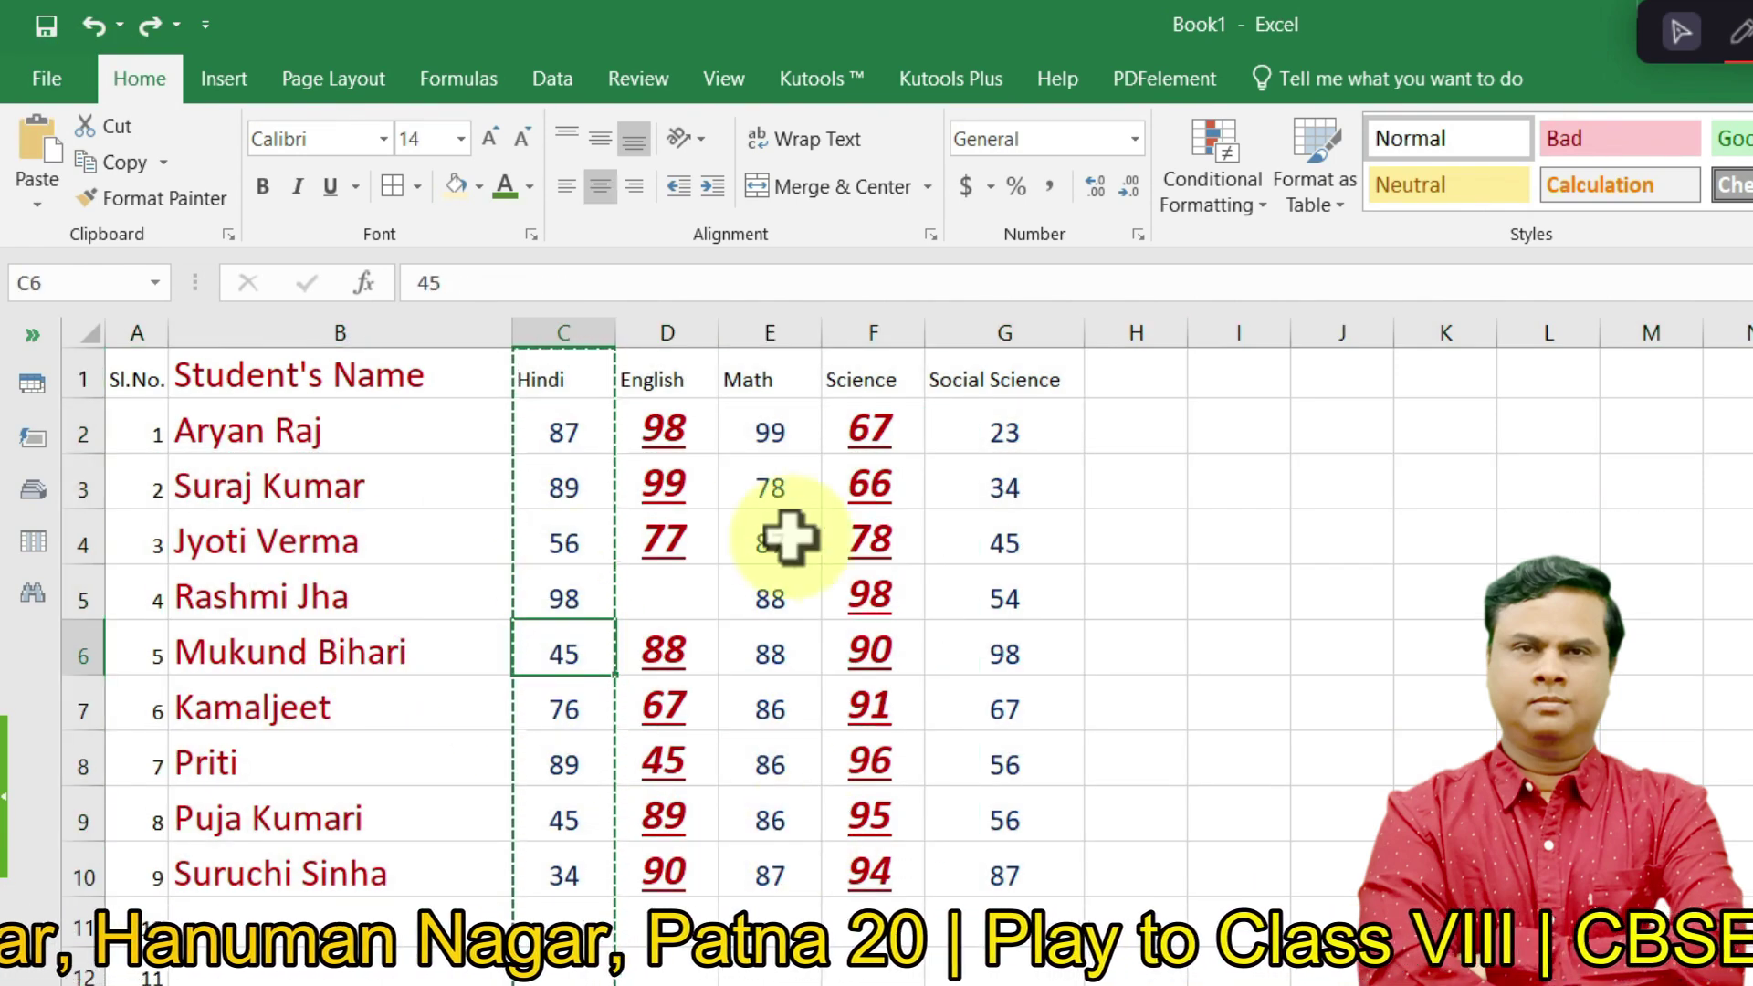
left_click(295, 331)
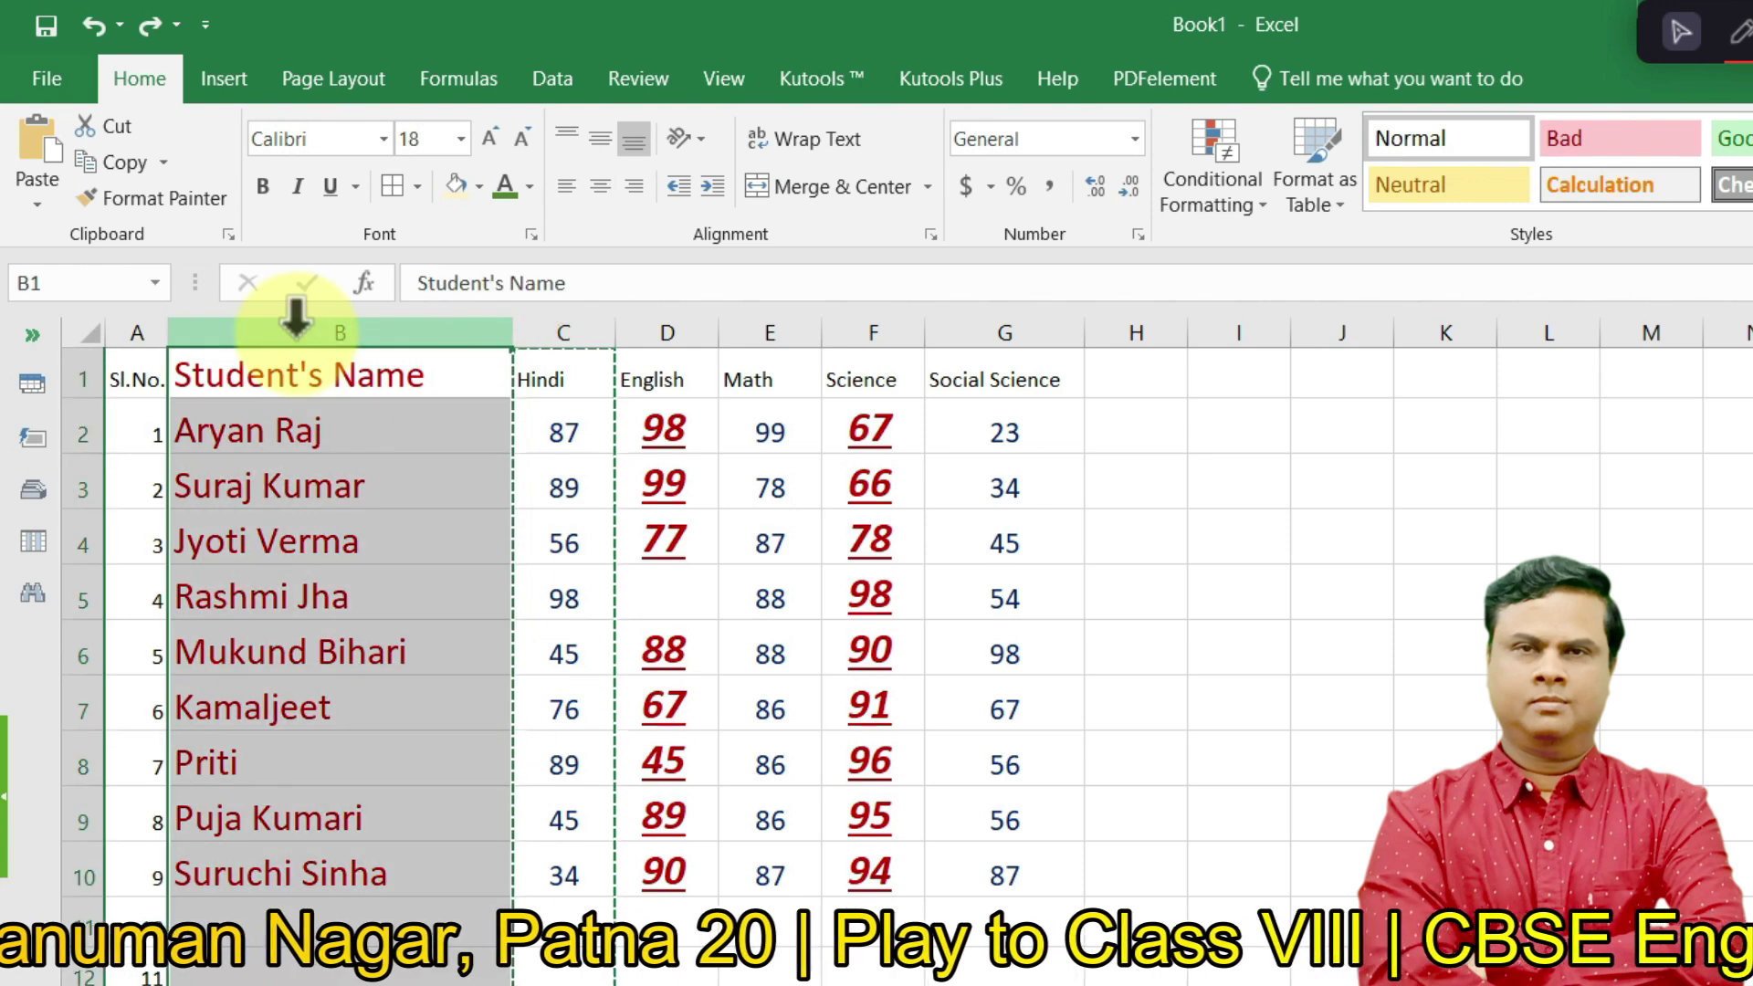
left_click(577, 331)
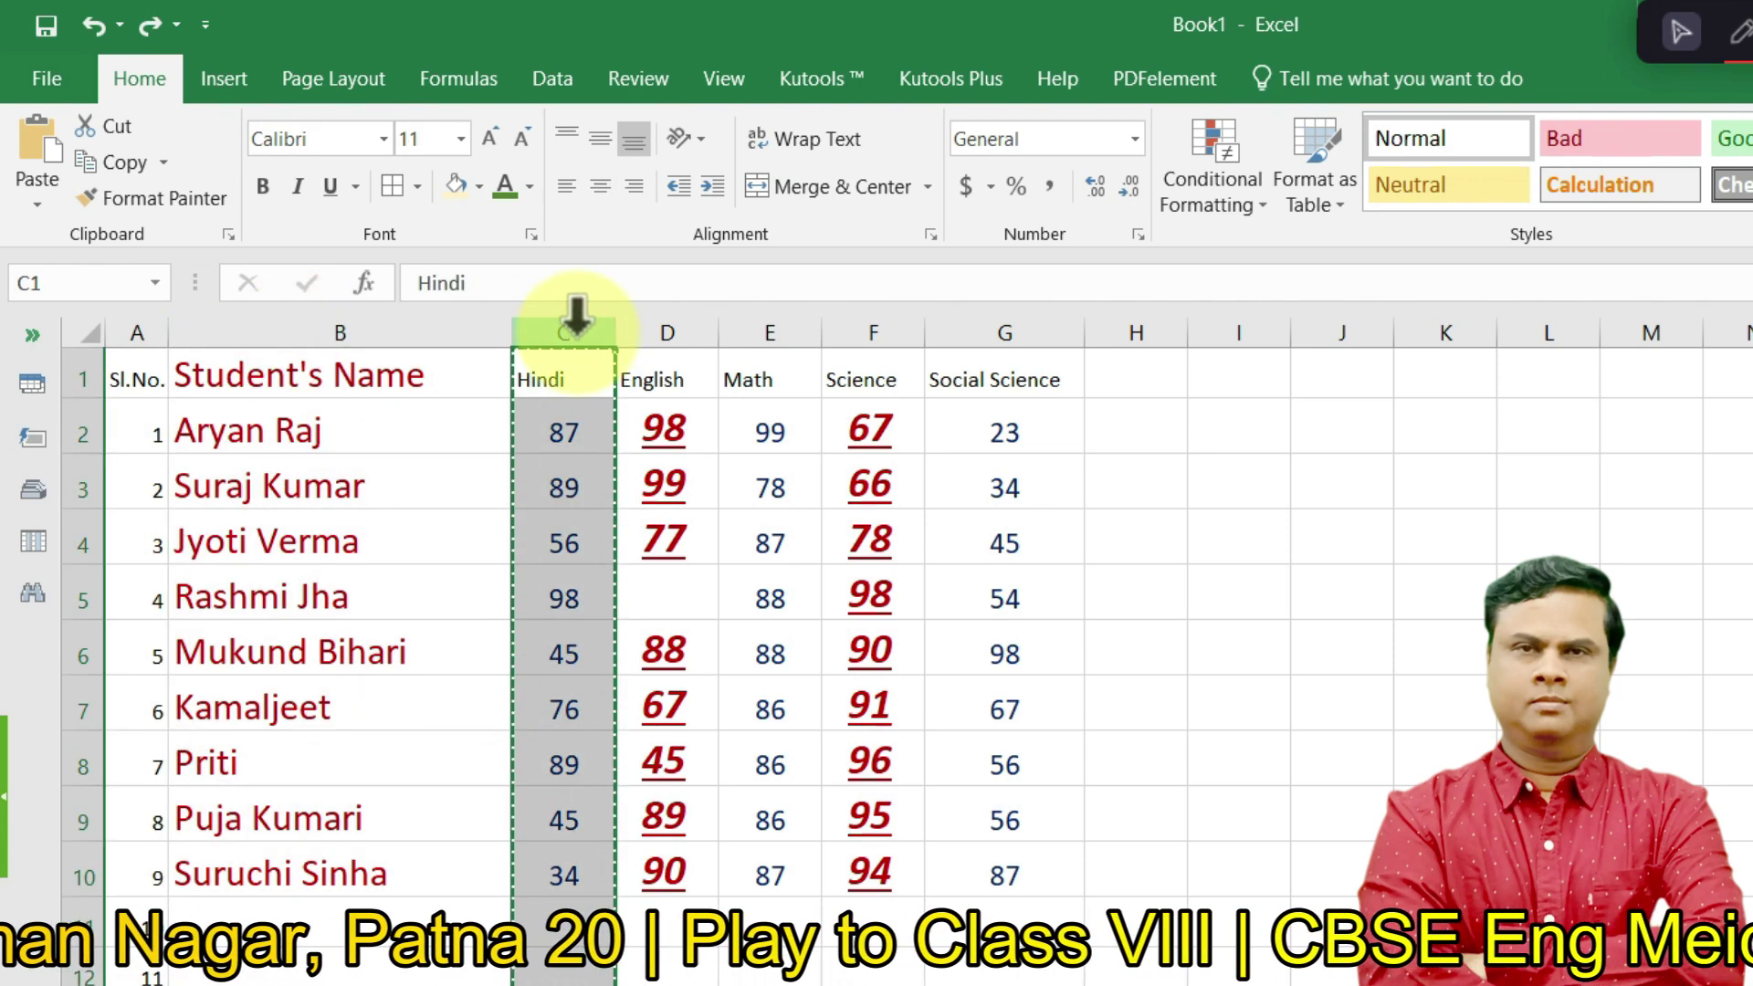
right_click(577, 330)
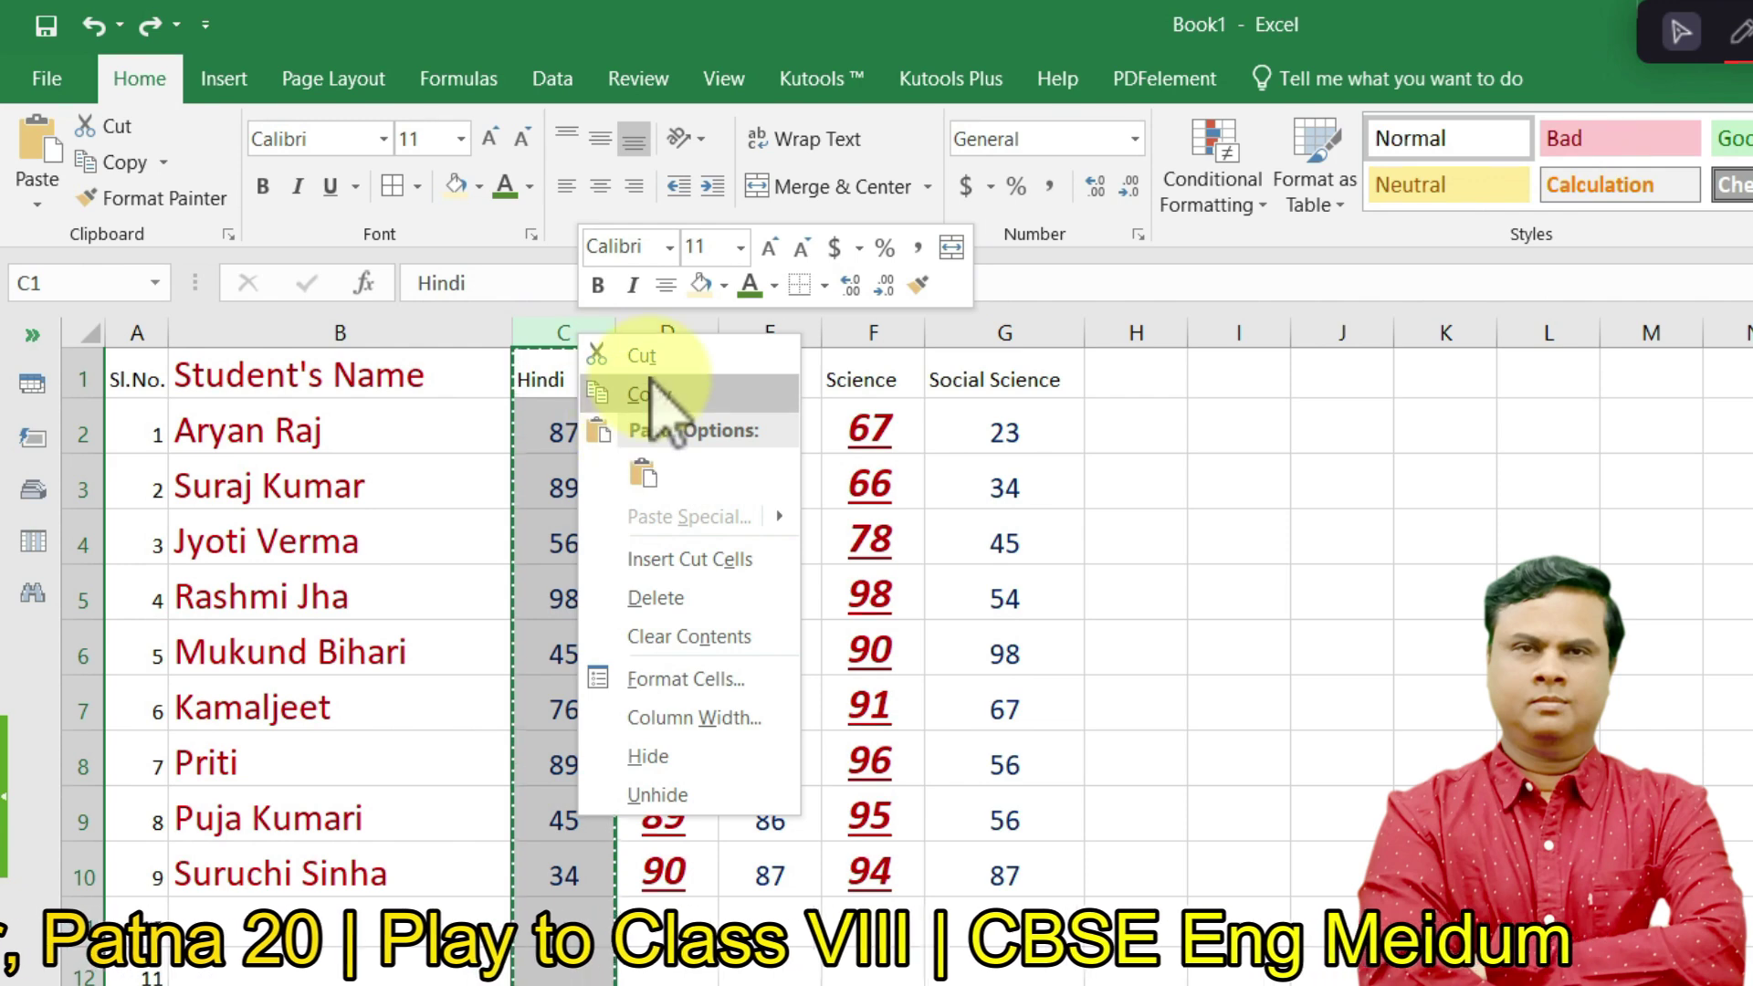
left_click(644, 358)
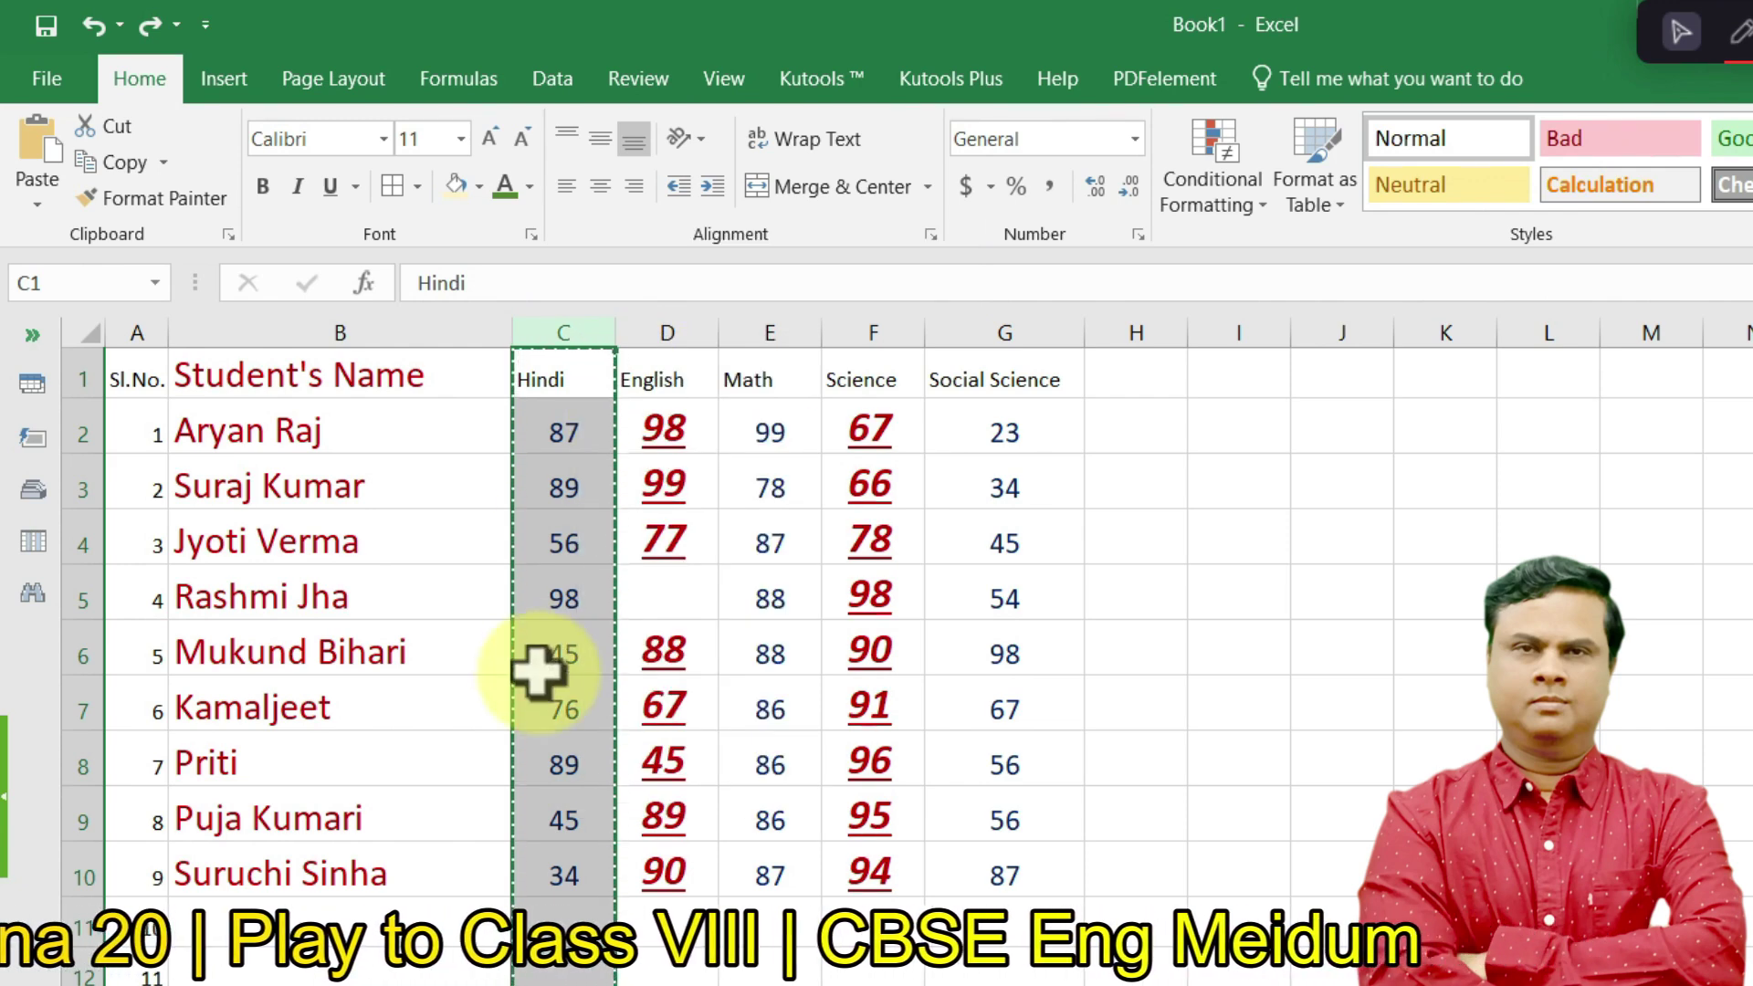
left_click(990, 315)
right_click(972, 324)
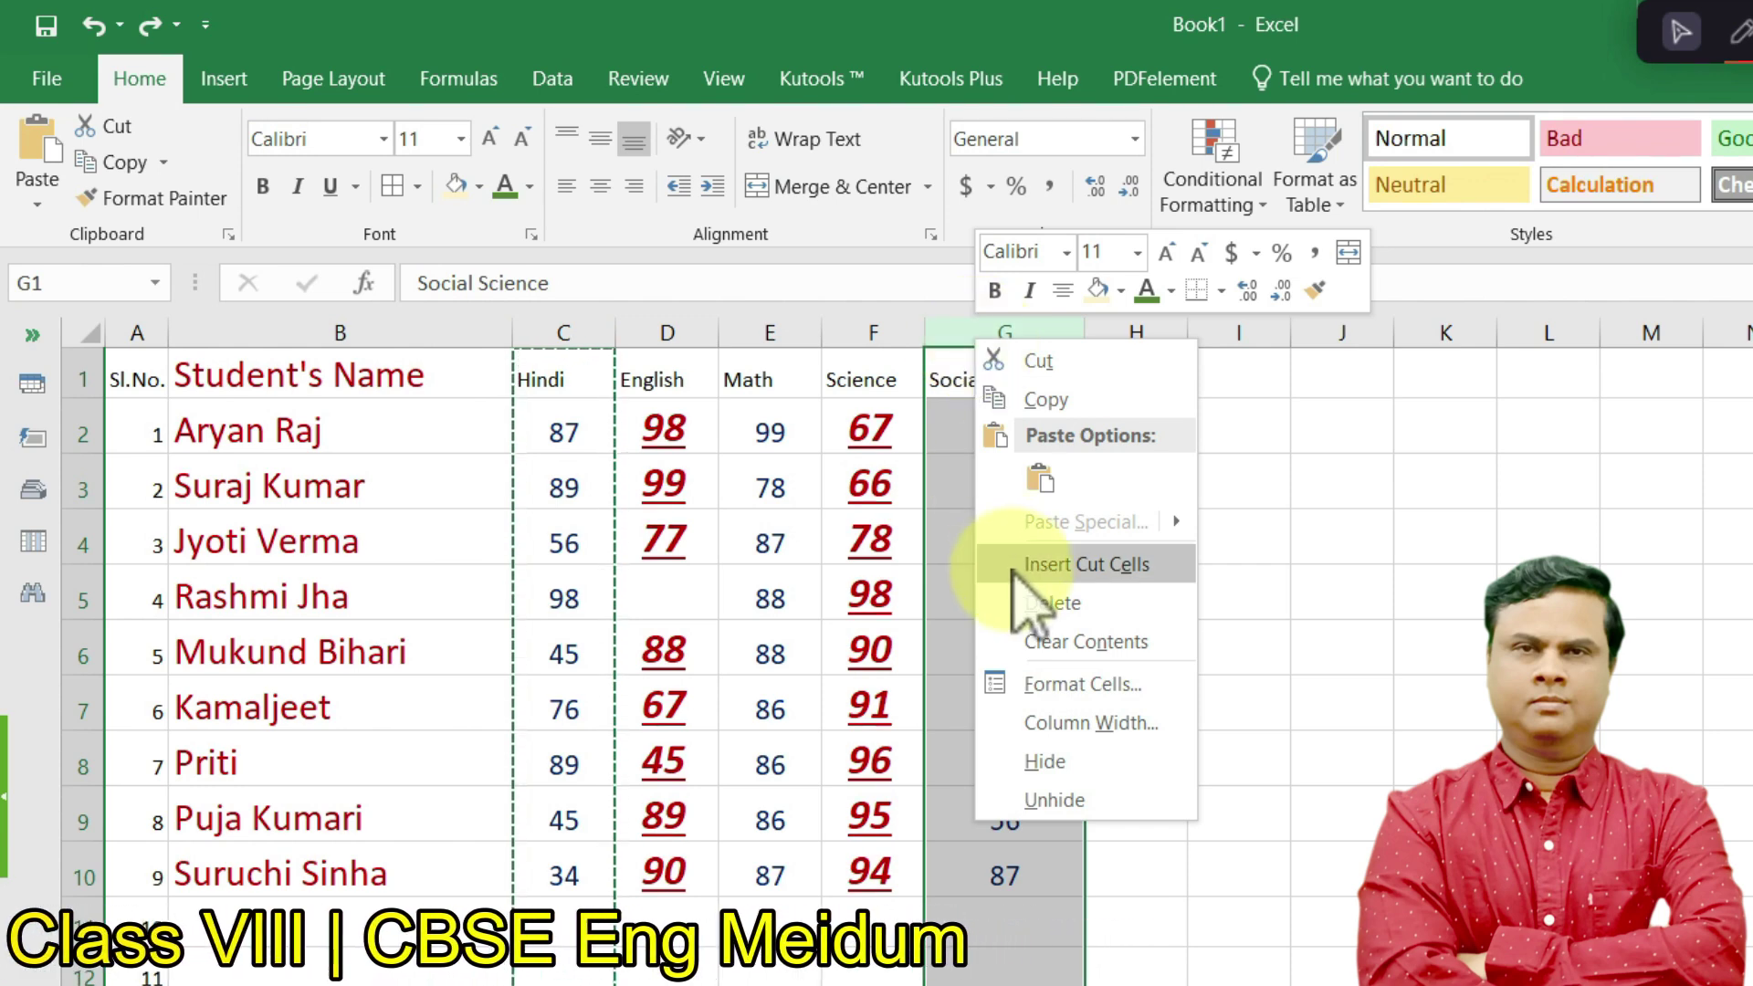
left_click(1050, 564)
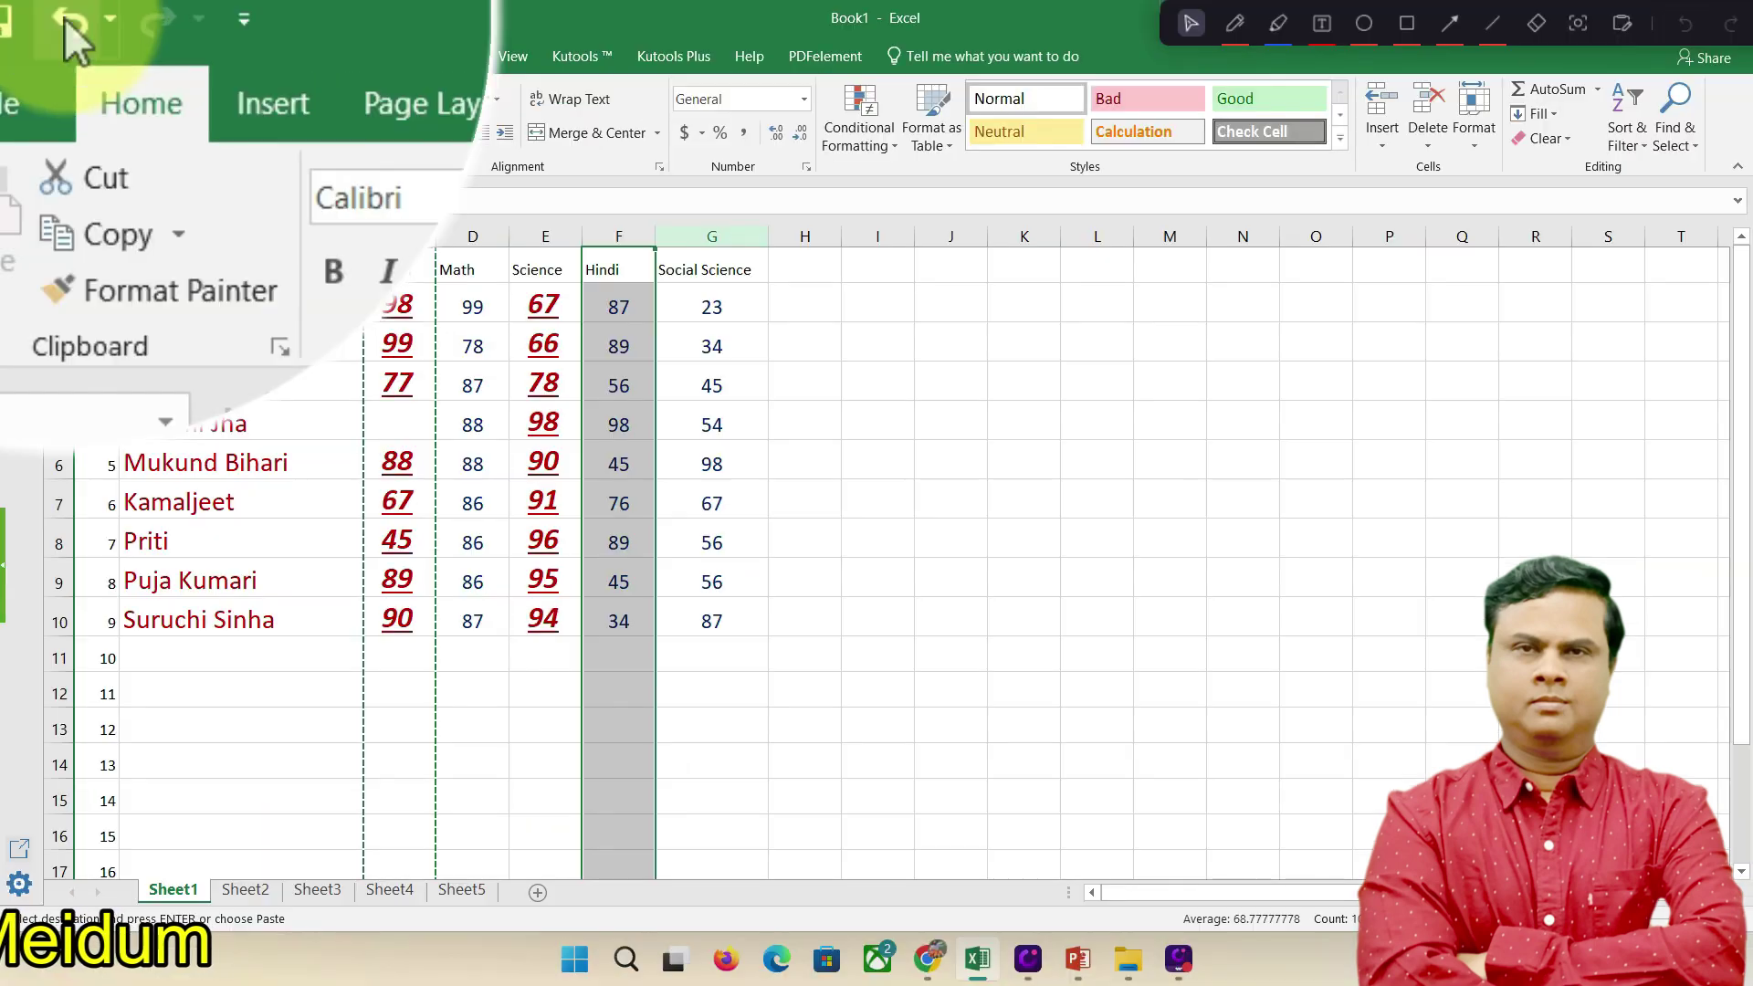
- Undo the Hindi move, then insert a blank sheet column before the Science column
left_click(66, 21)
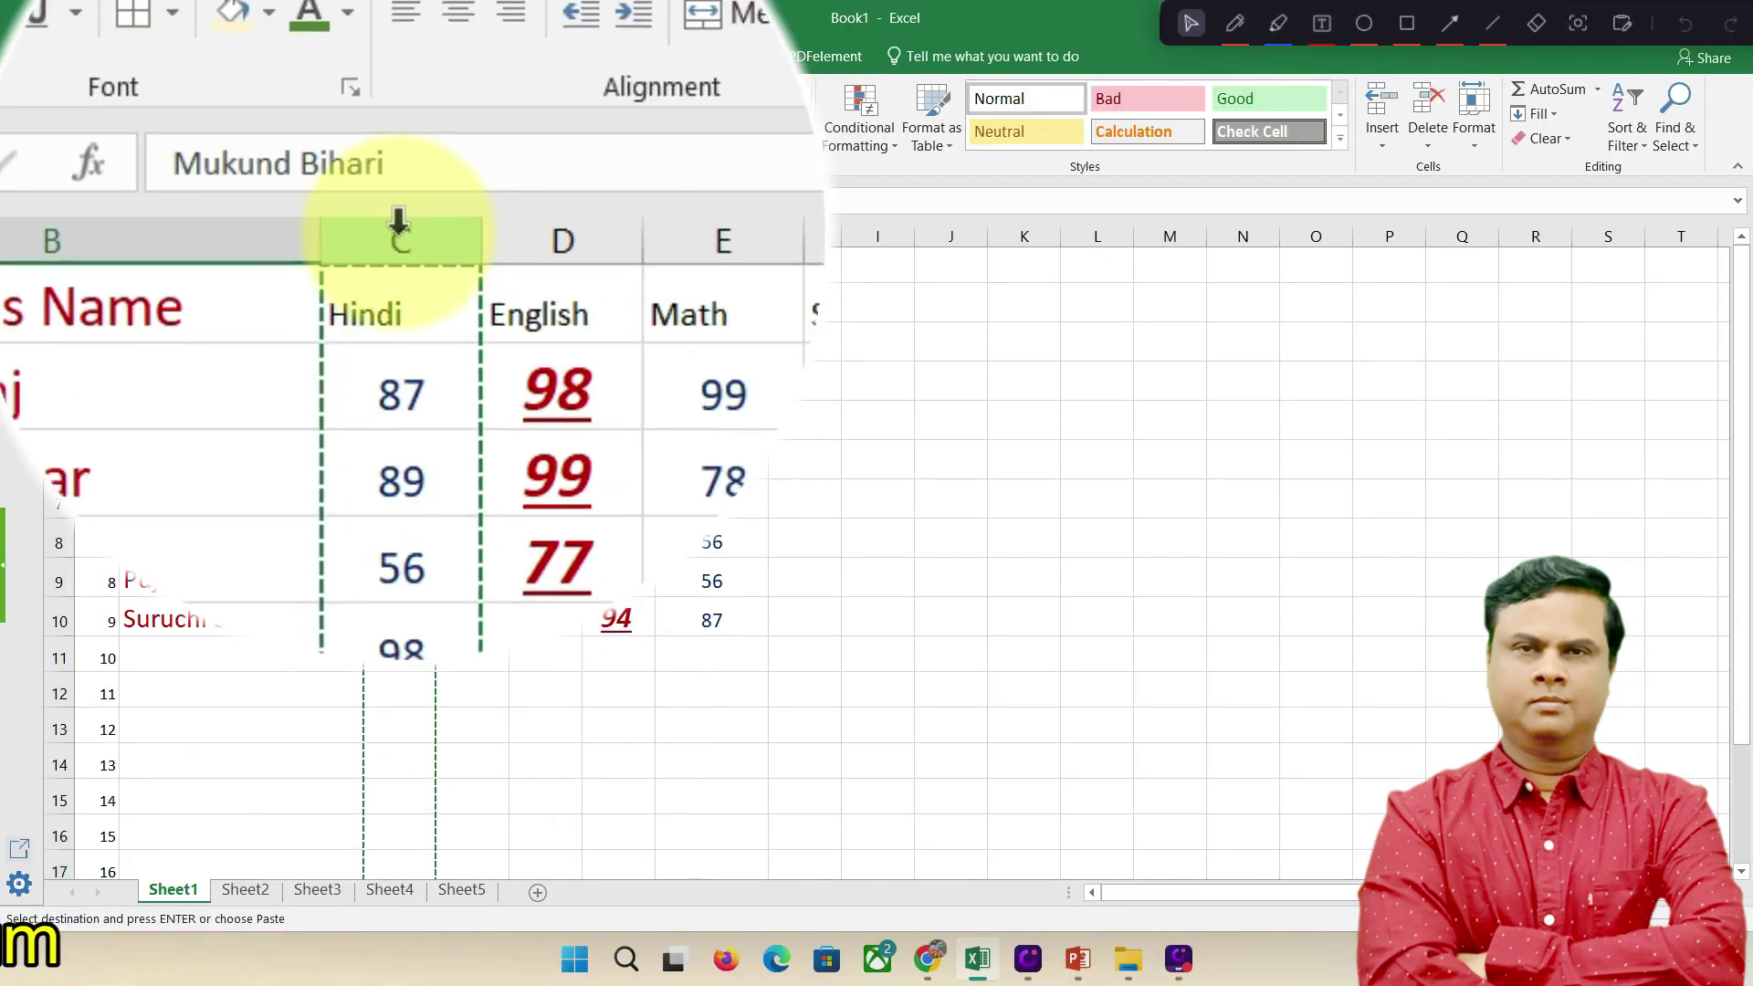
left_click(399, 224)
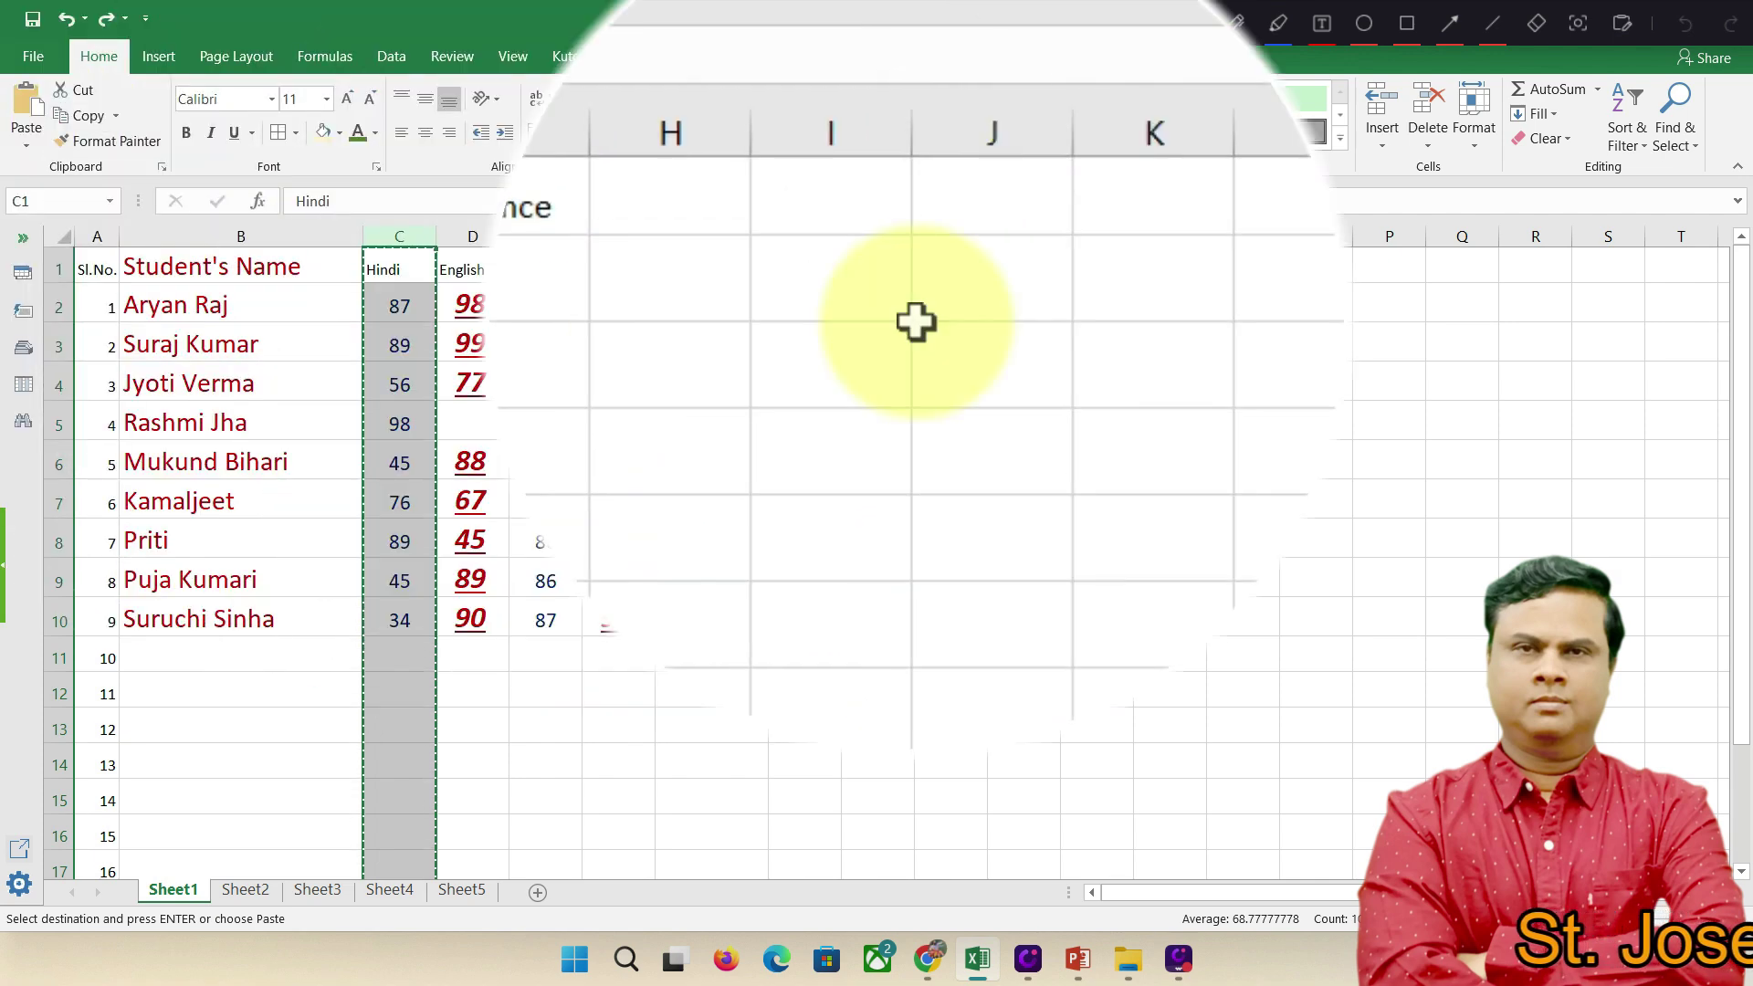
left_click(1380, 146)
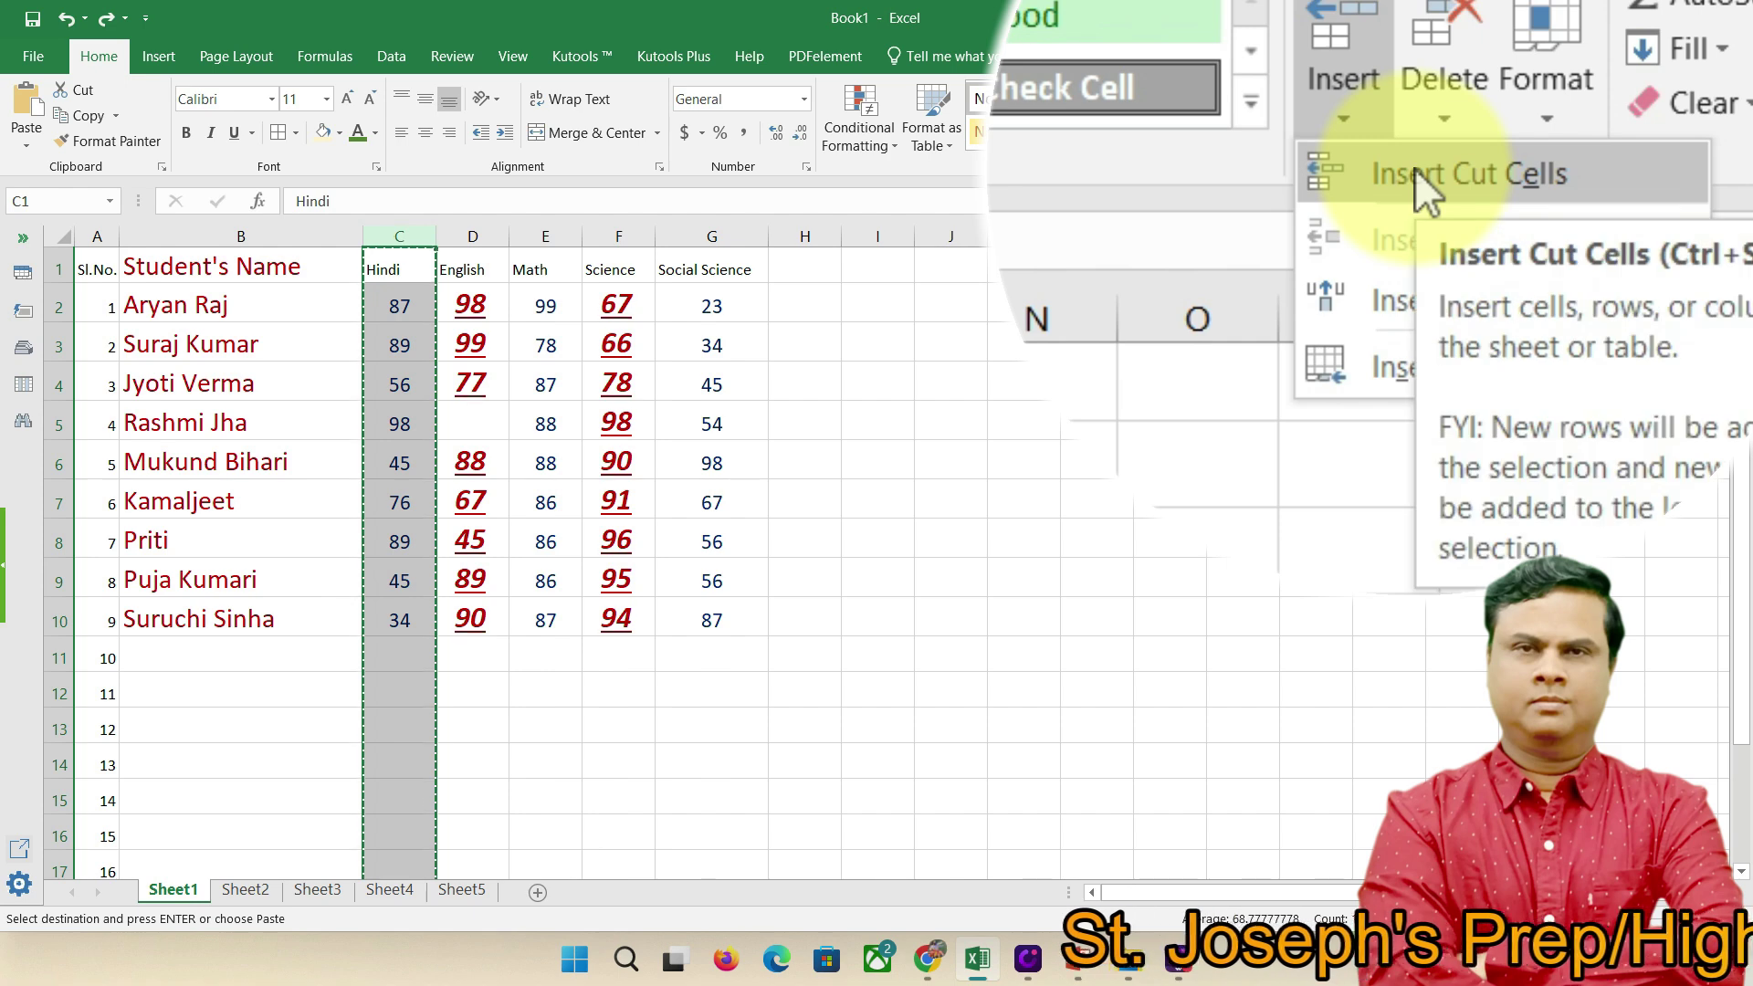
left_click(628, 233)
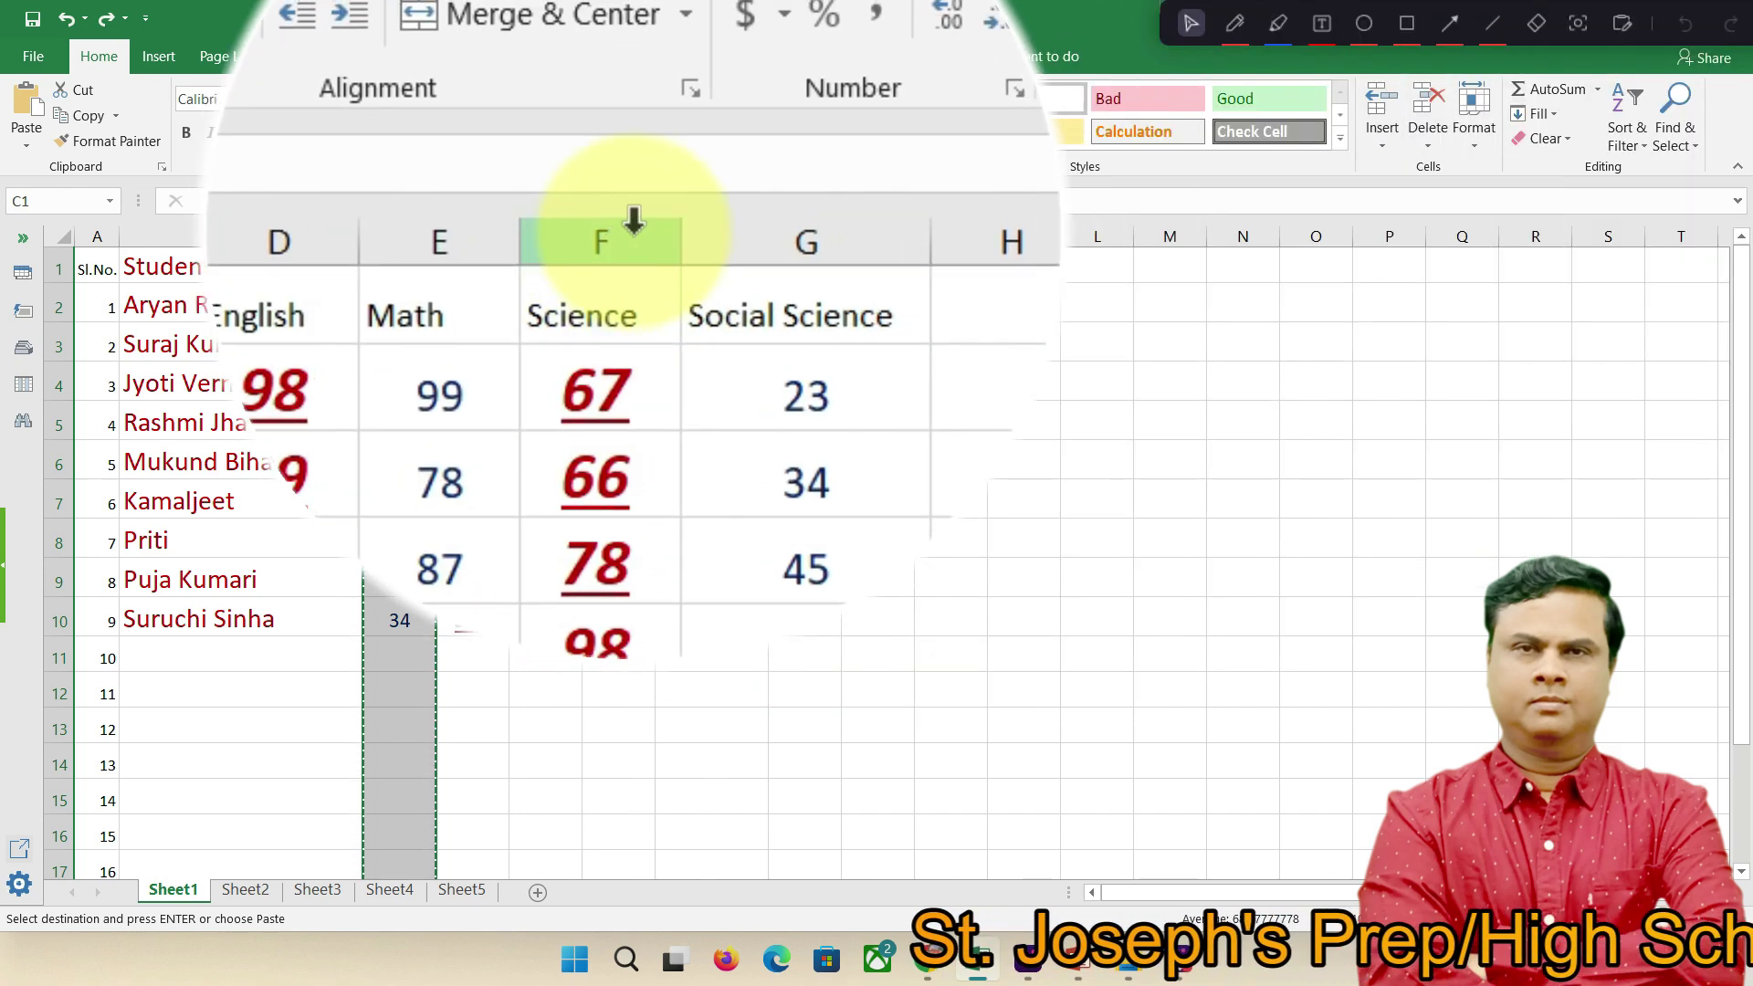
left_click(634, 228)
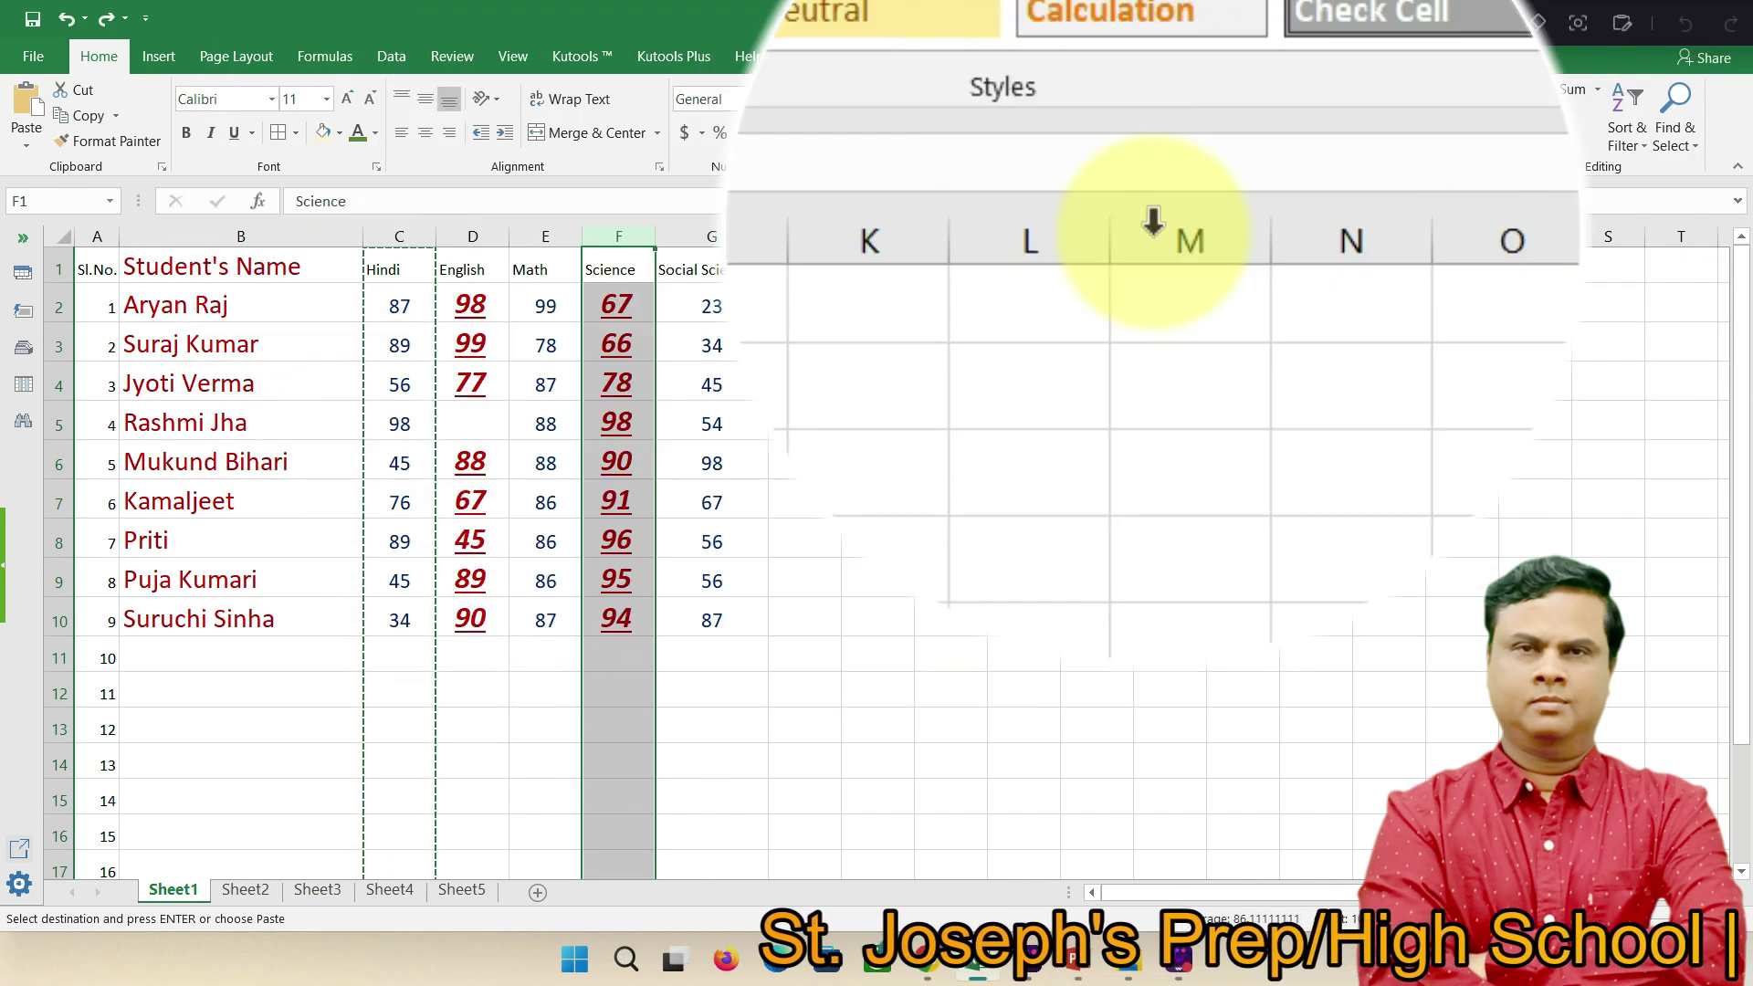
left_click(1384, 143)
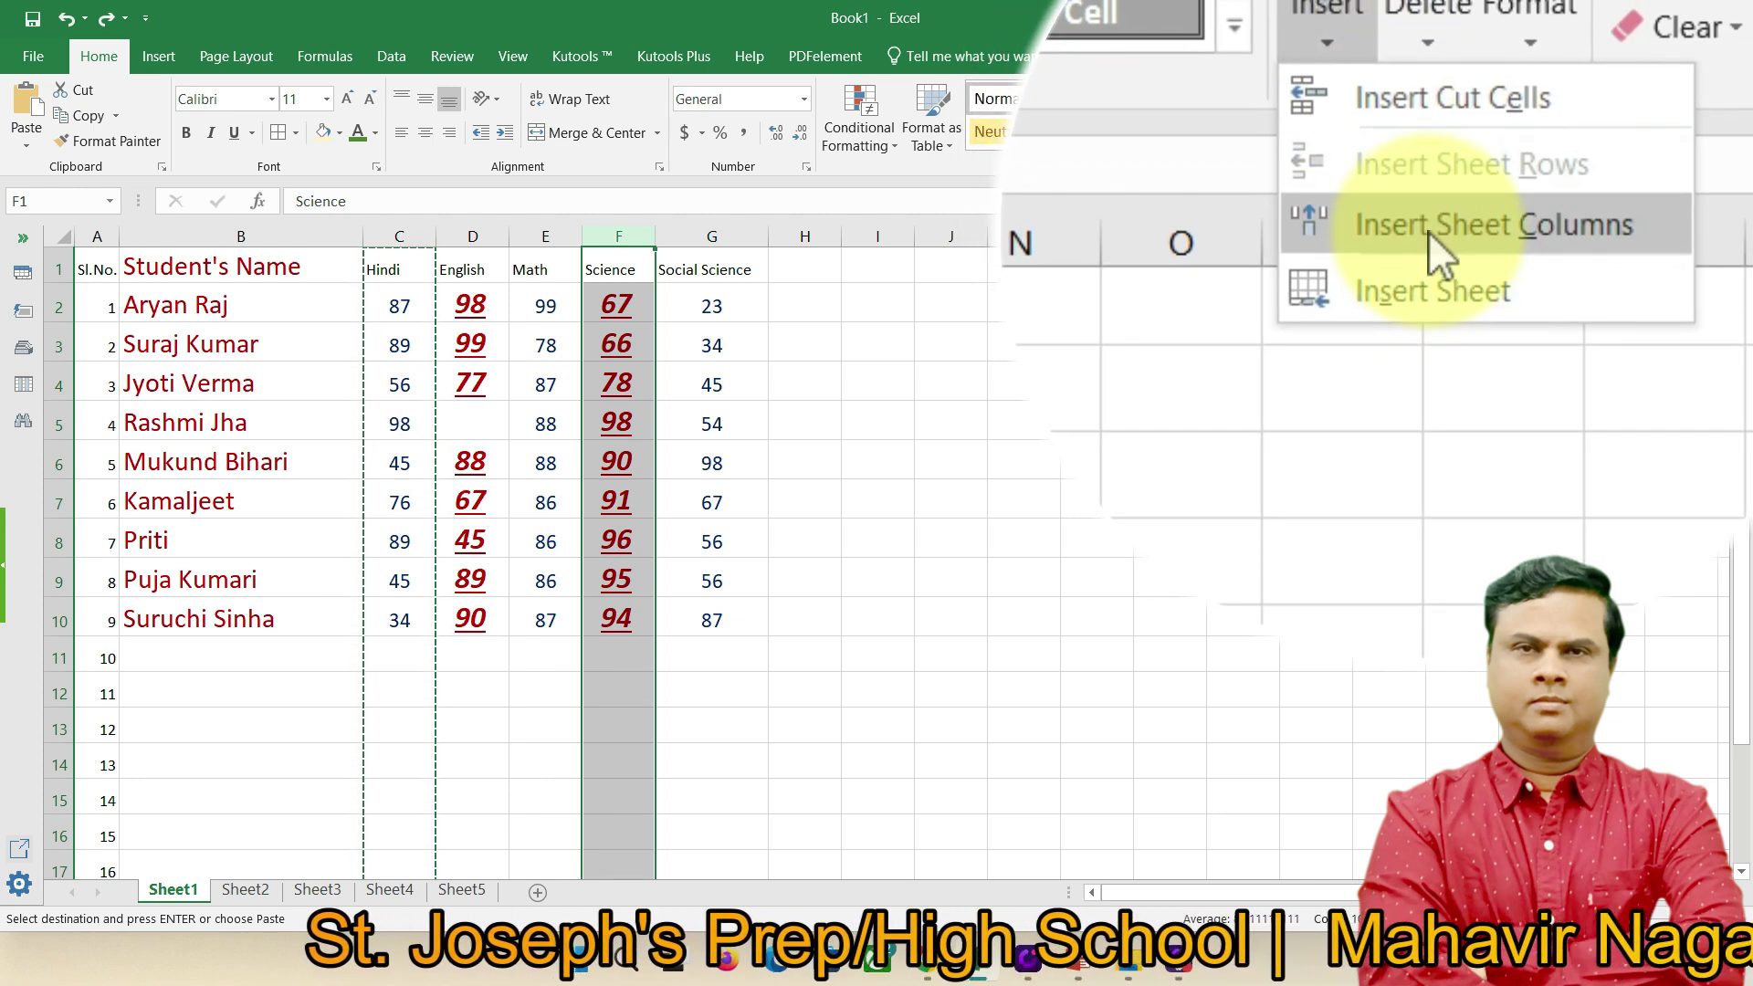
left_click(1430, 232)
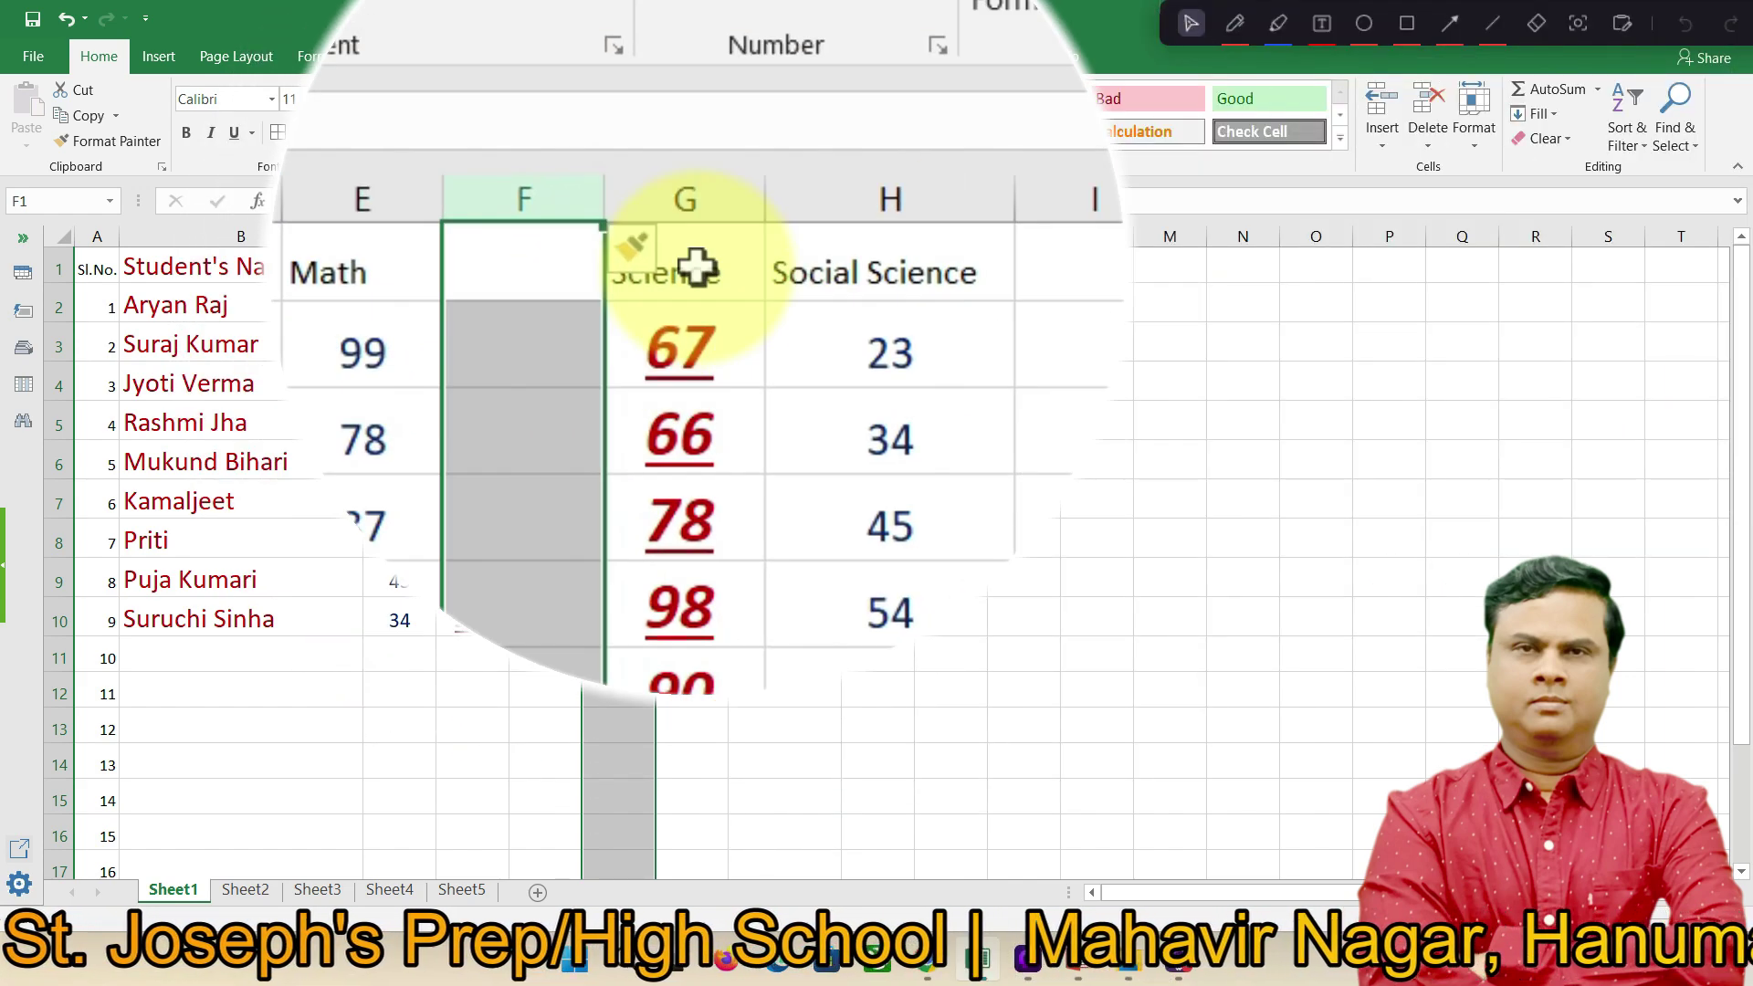
left_click(697, 266)
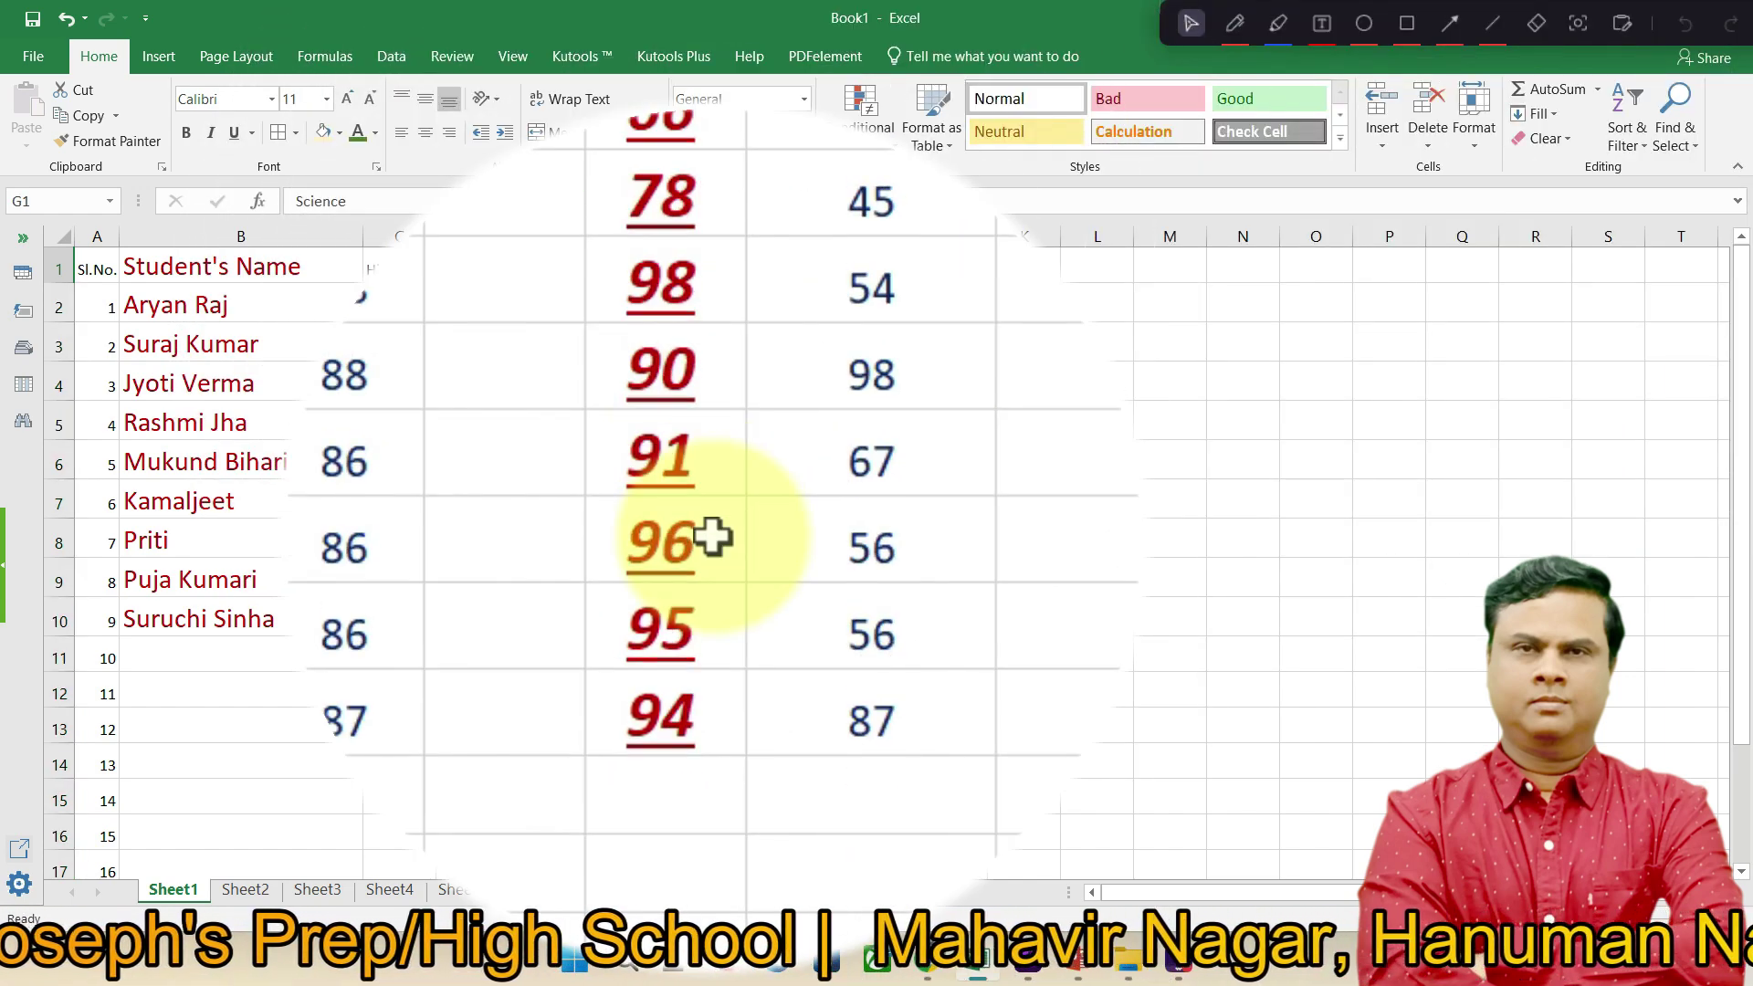
- Copy the Hindi column and insert the copied cells at blank column F
left_click(388, 237)
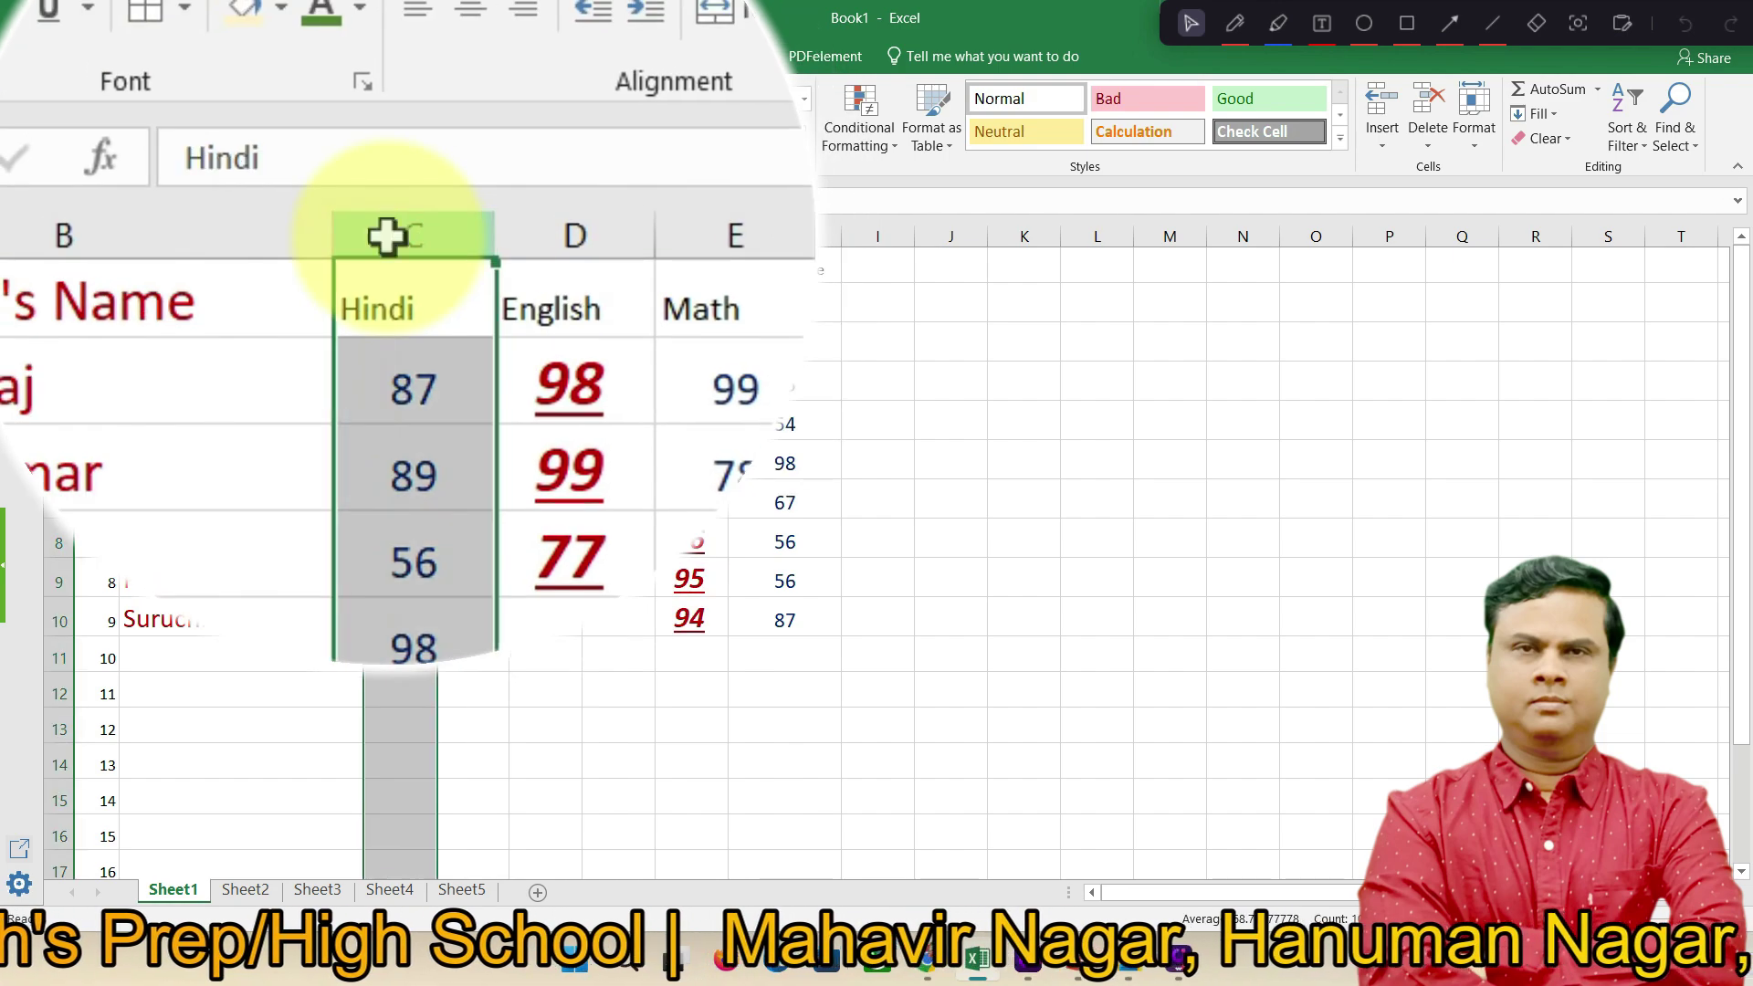
right_click(388, 233)
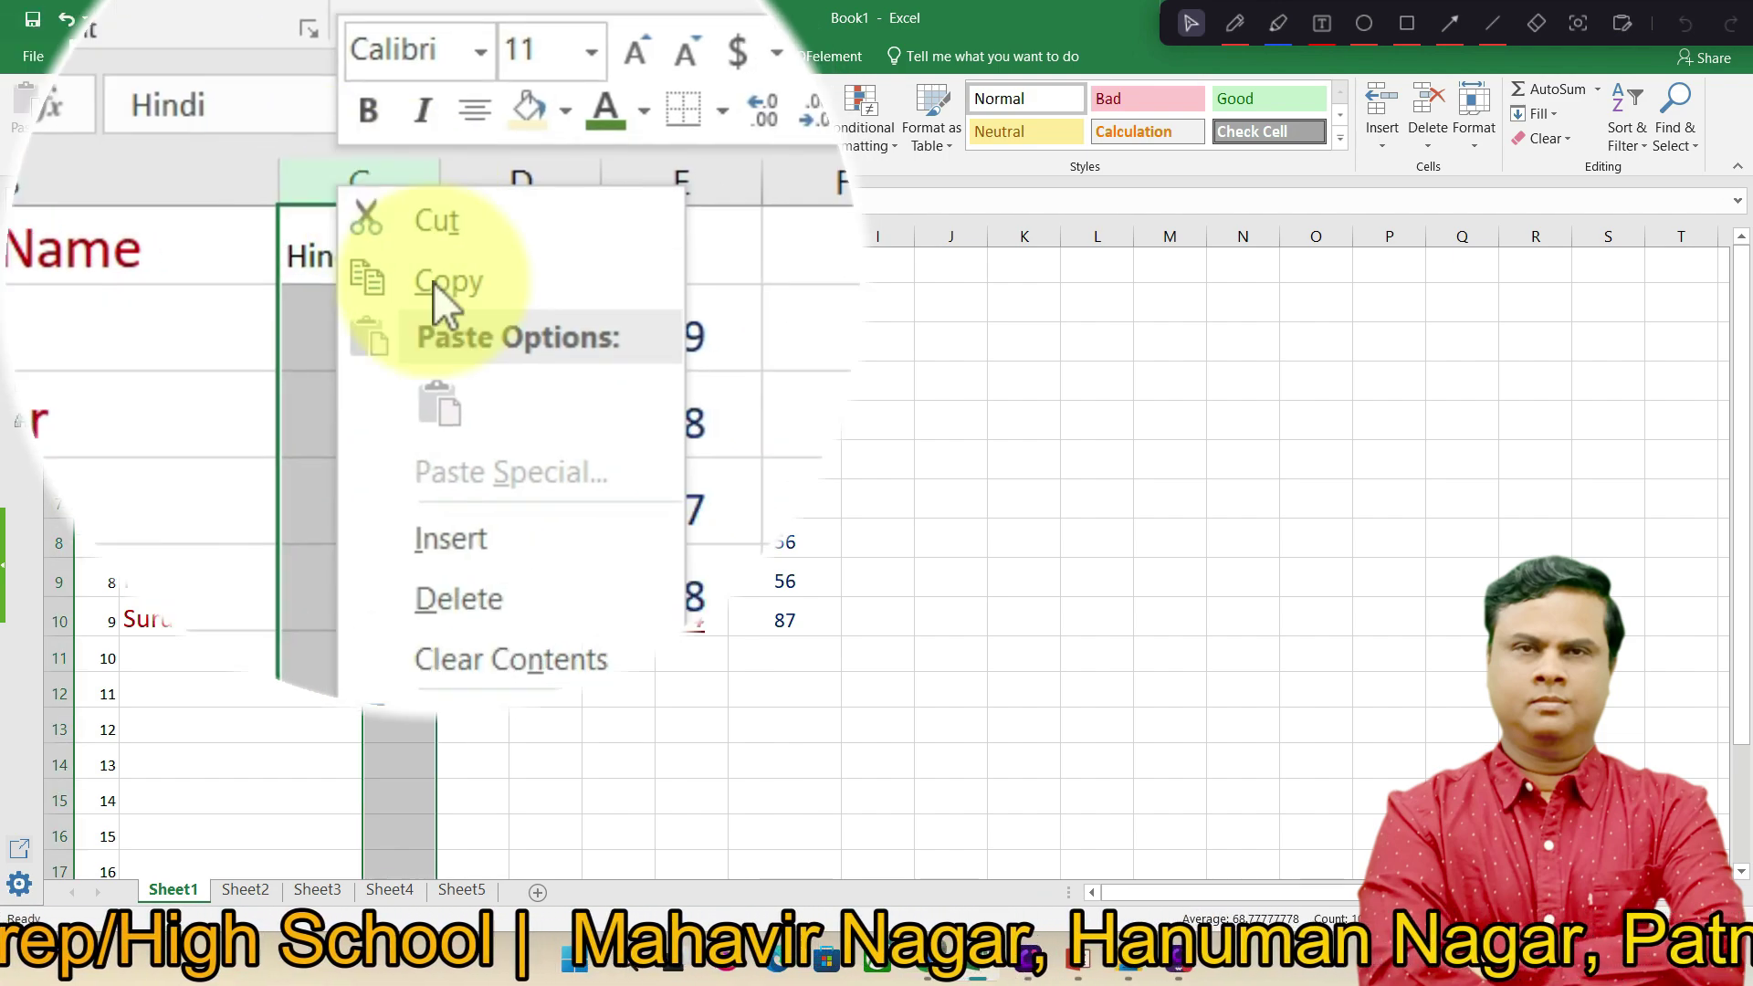
left_click(446, 283)
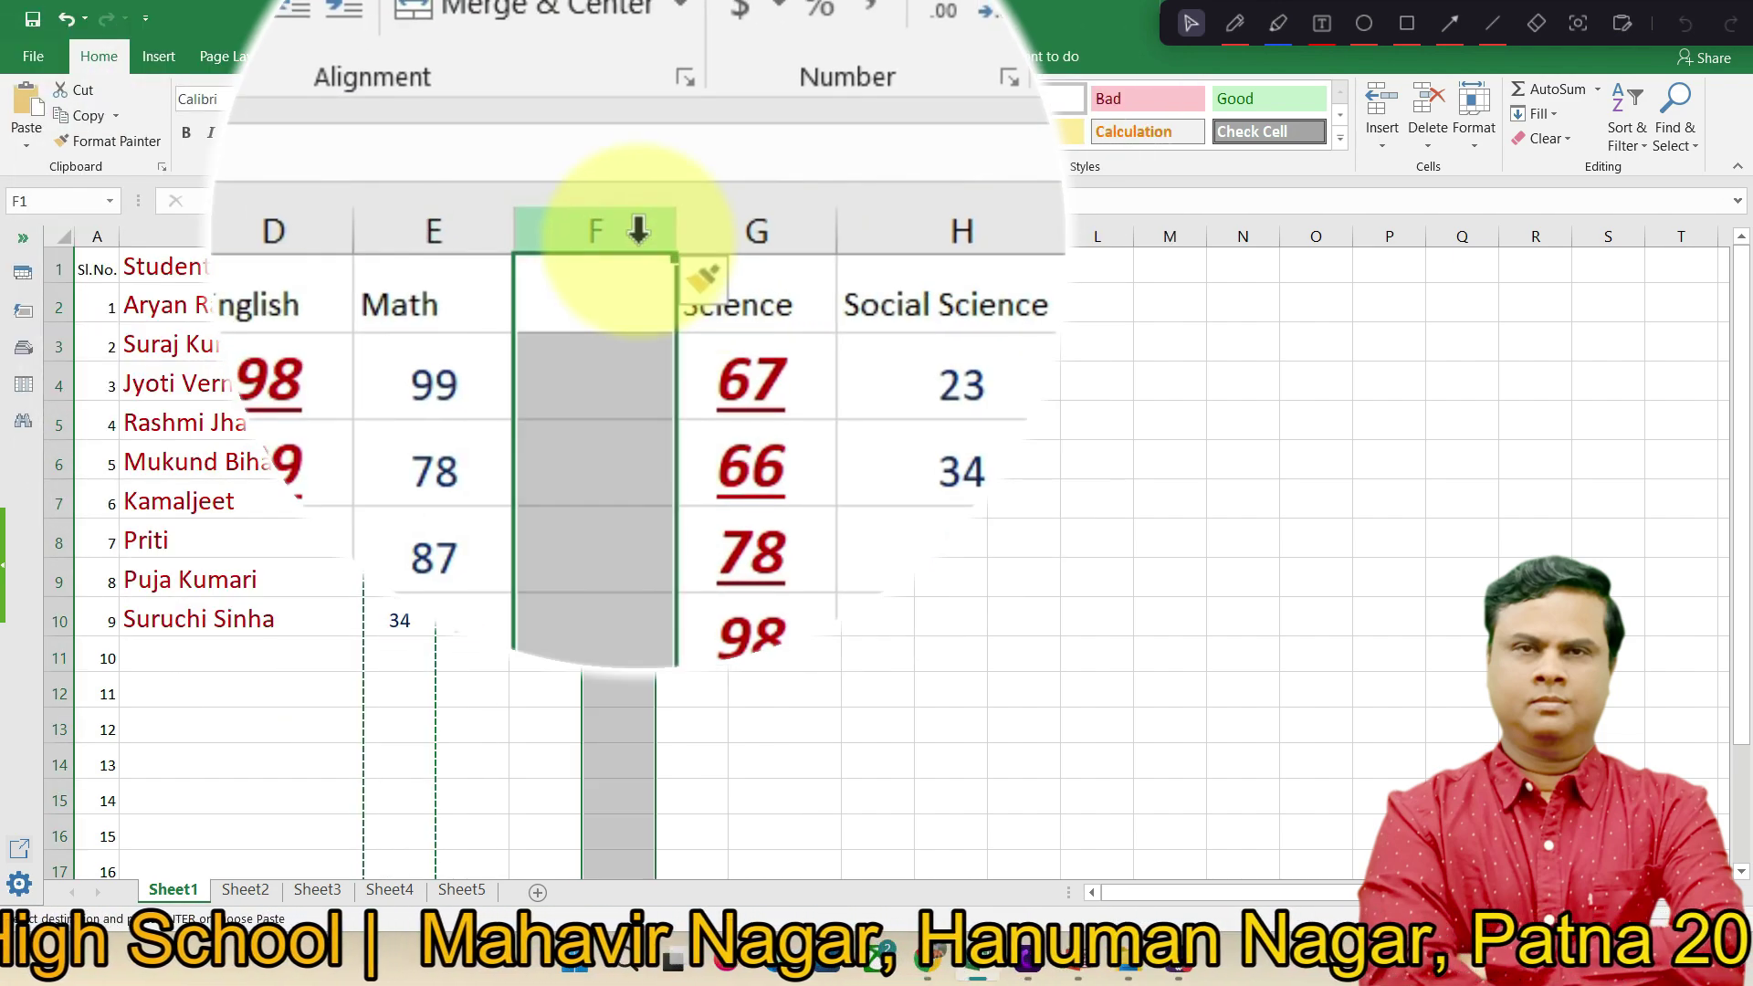
right_click(638, 236)
left_click(687, 398)
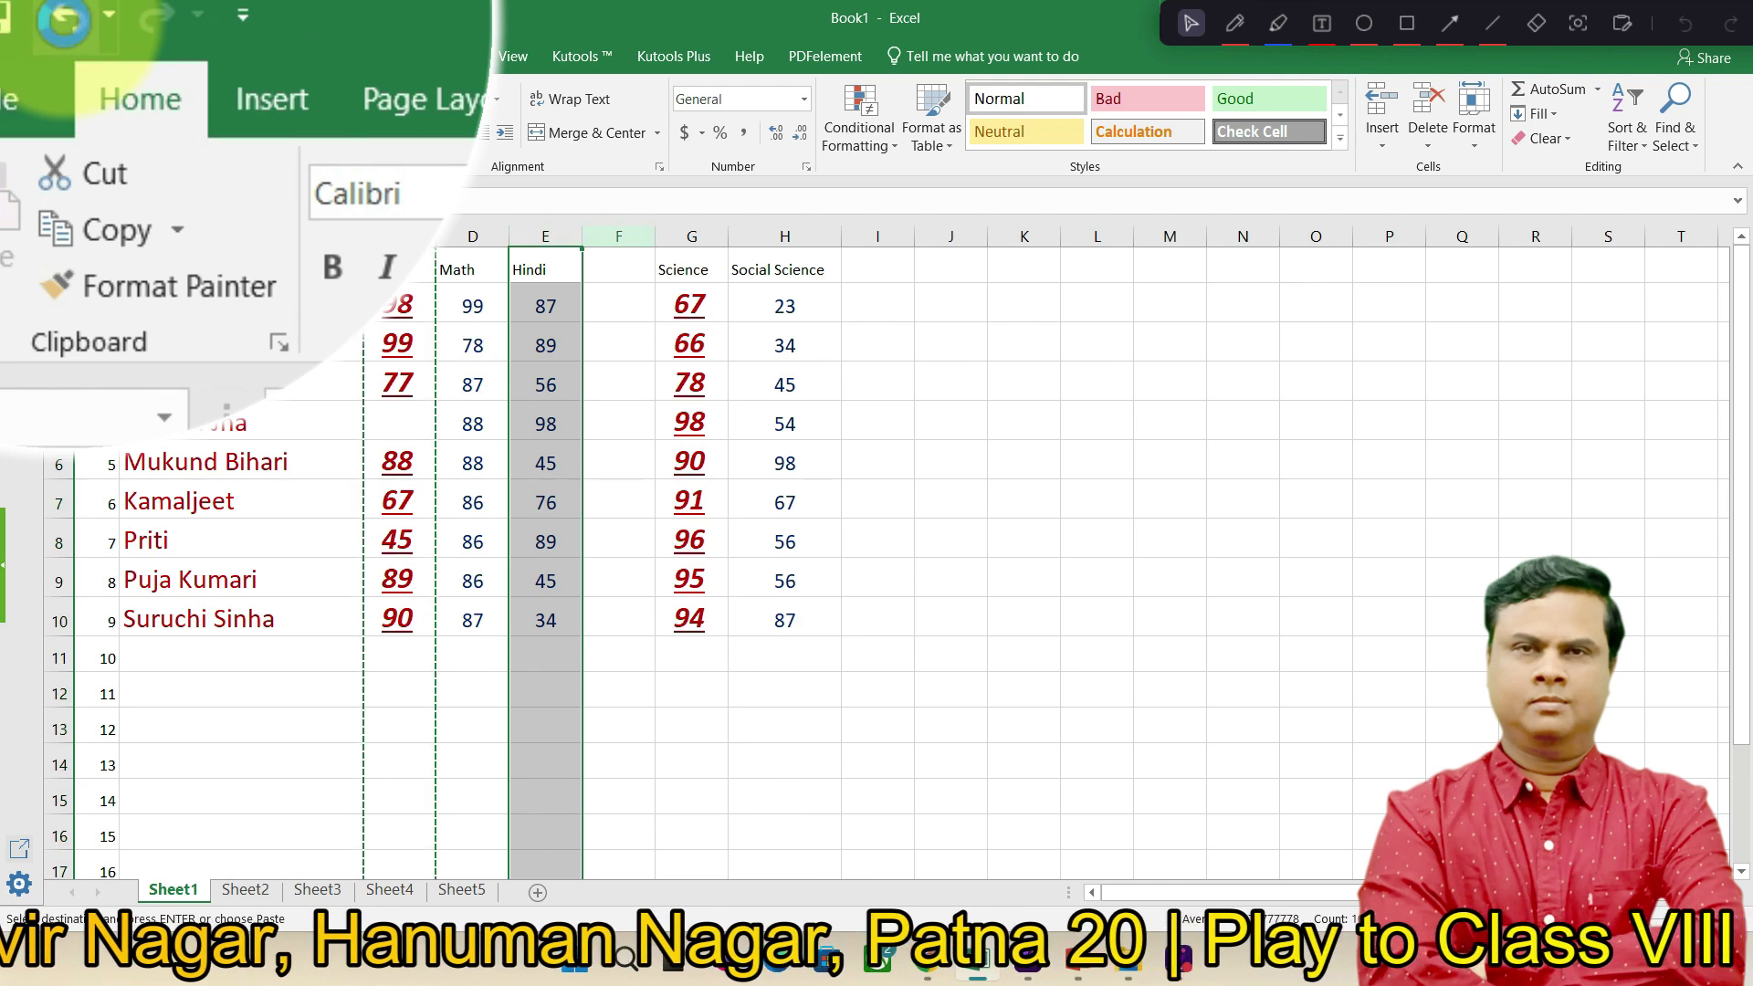
- Undo both column insertions and select the mark table A1:G10
left_click(64, 20)
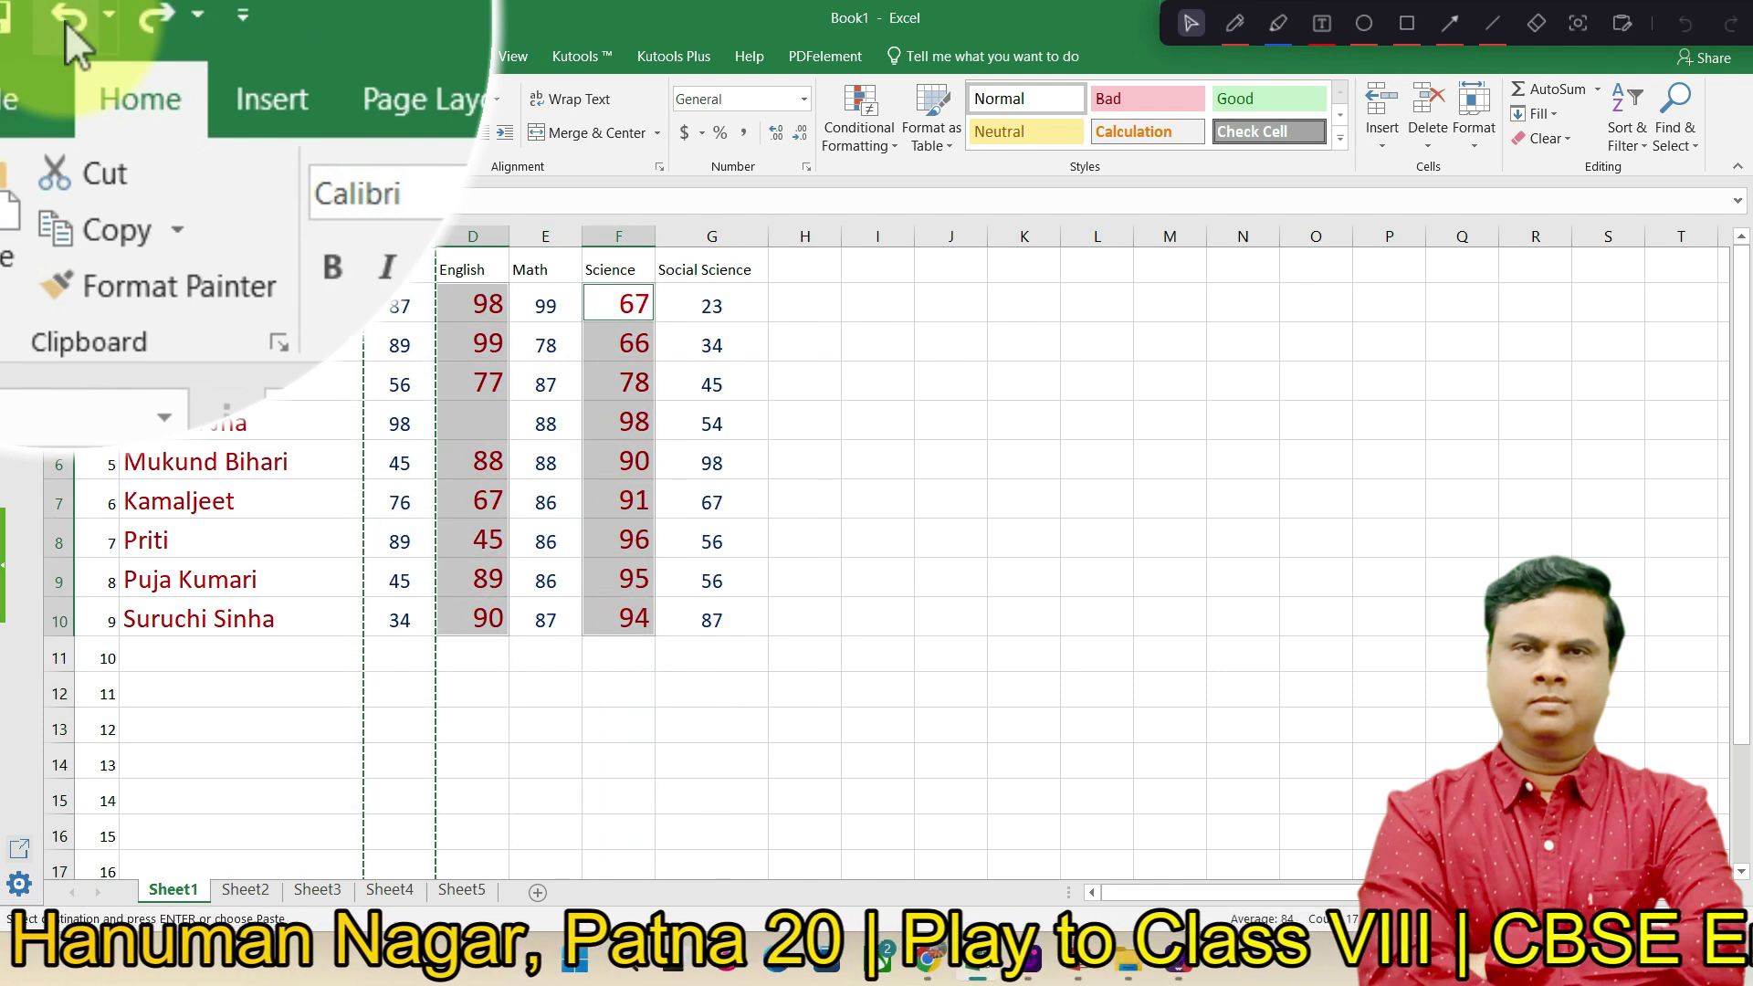
left_click(64, 20)
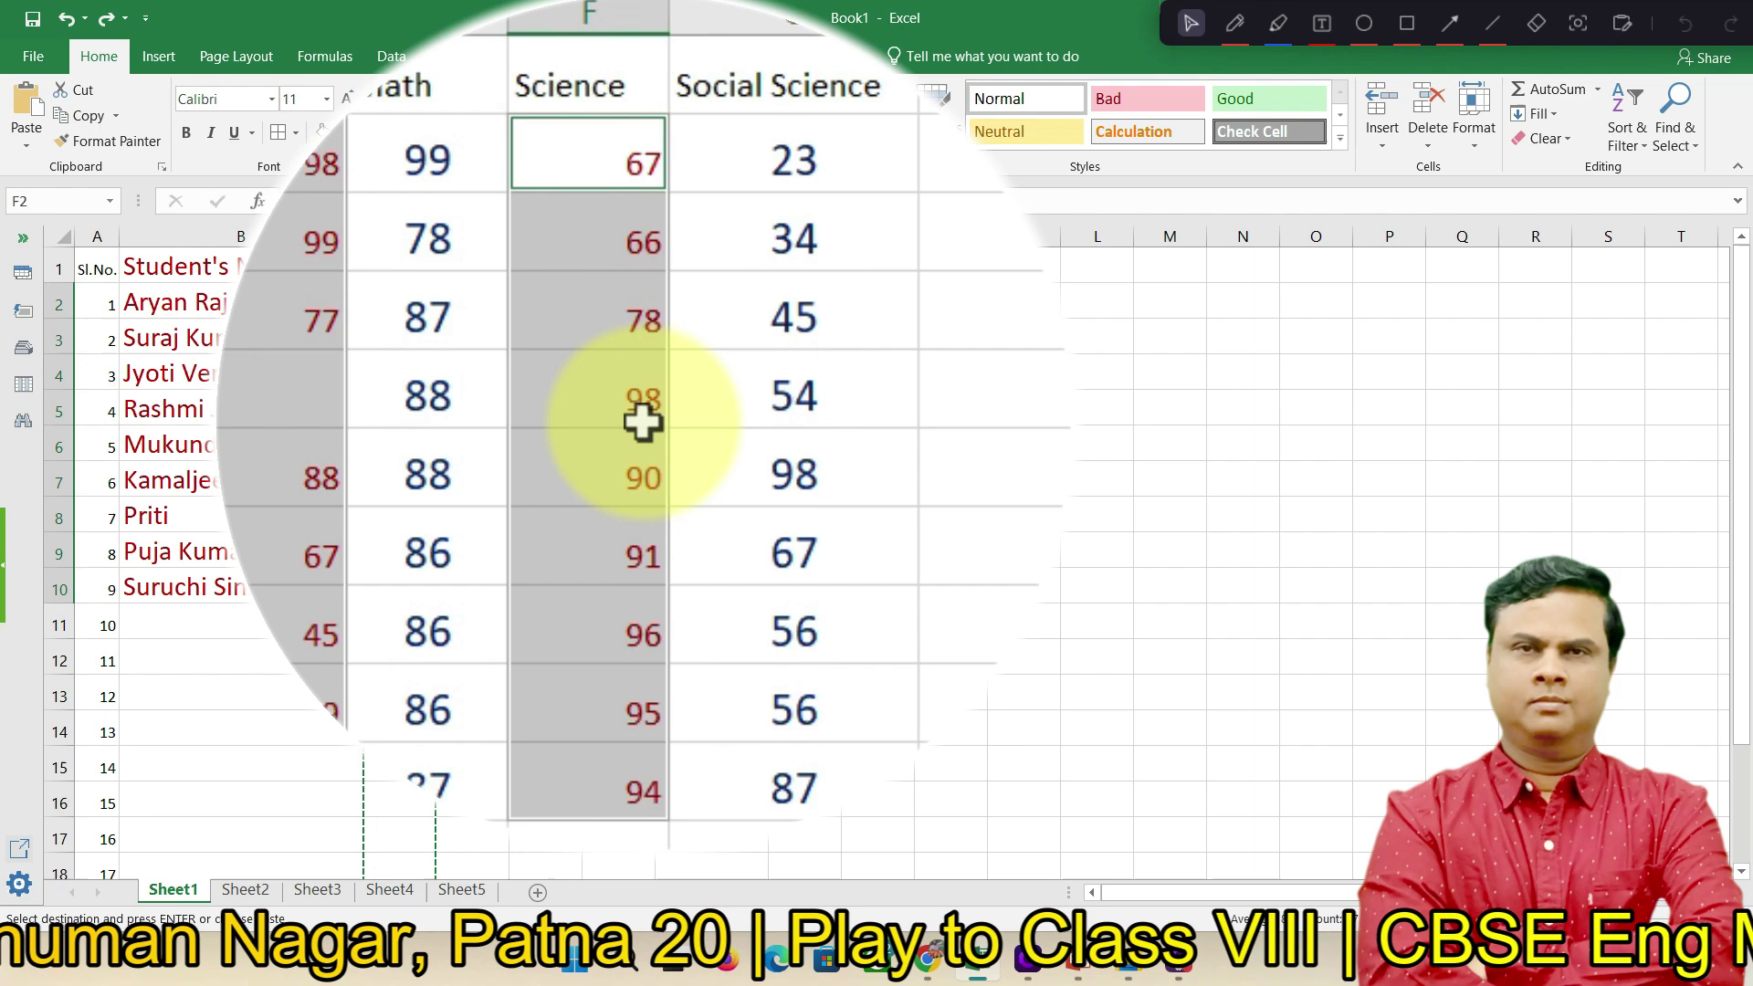
left_click(720, 457)
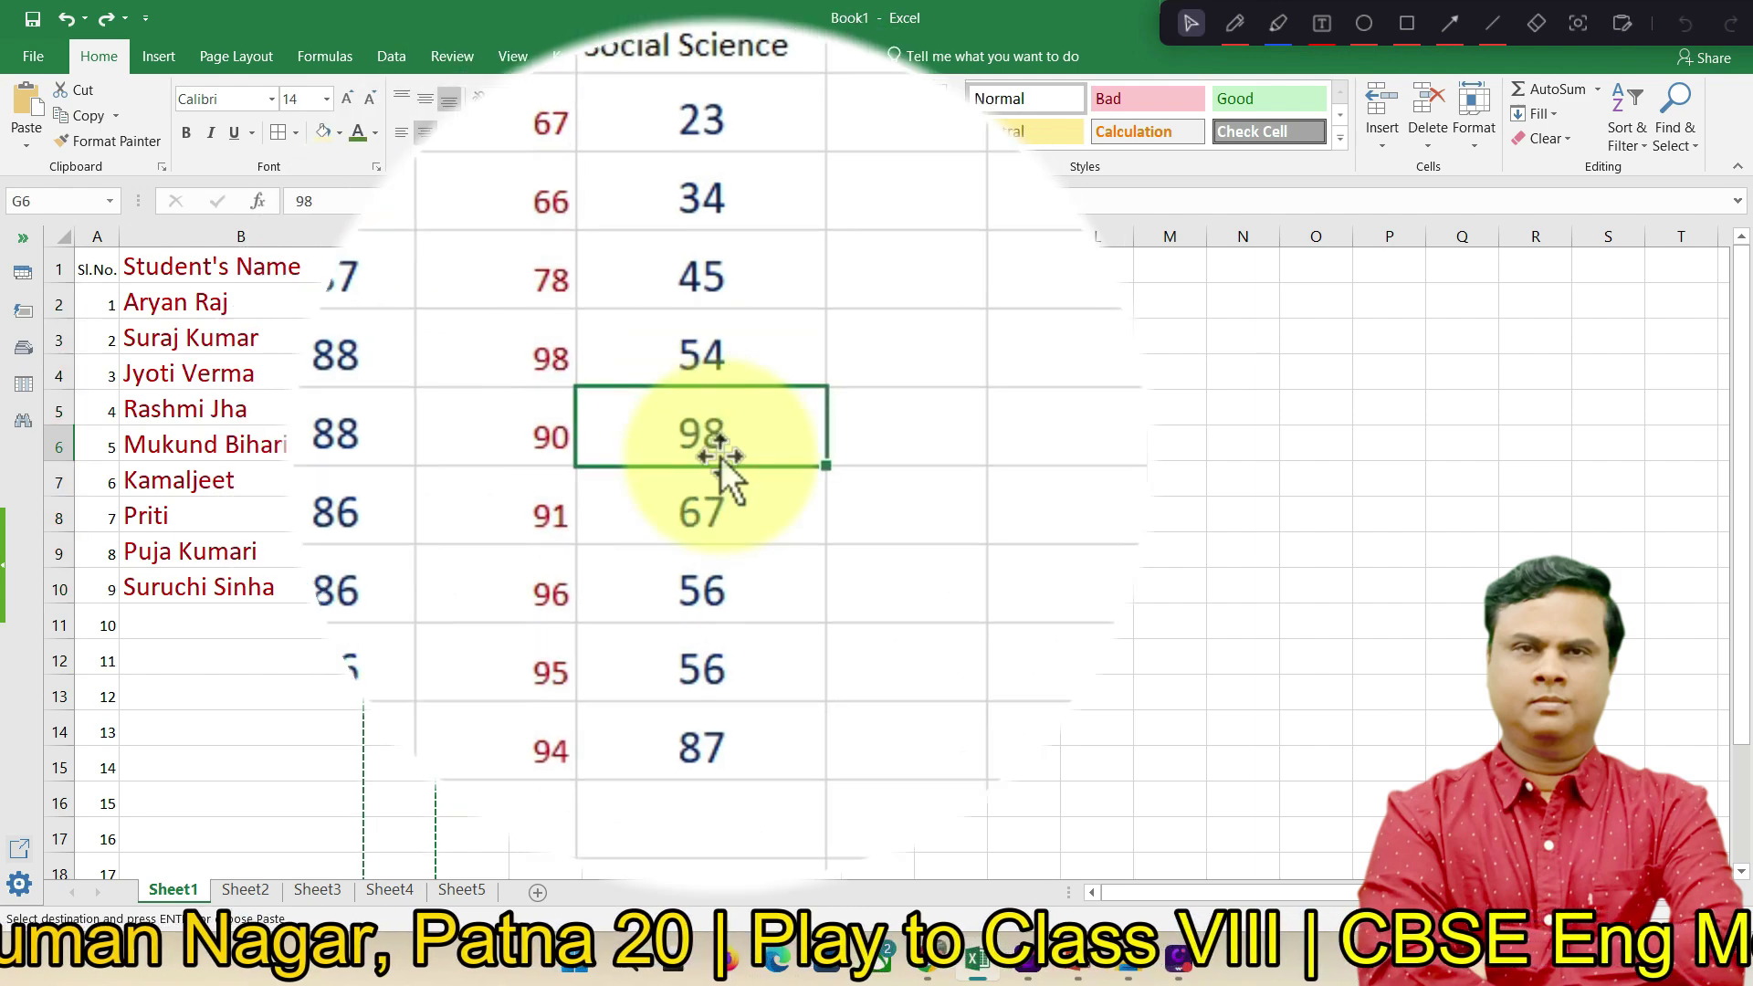
left_click_drag(741, 591, 88, 268)
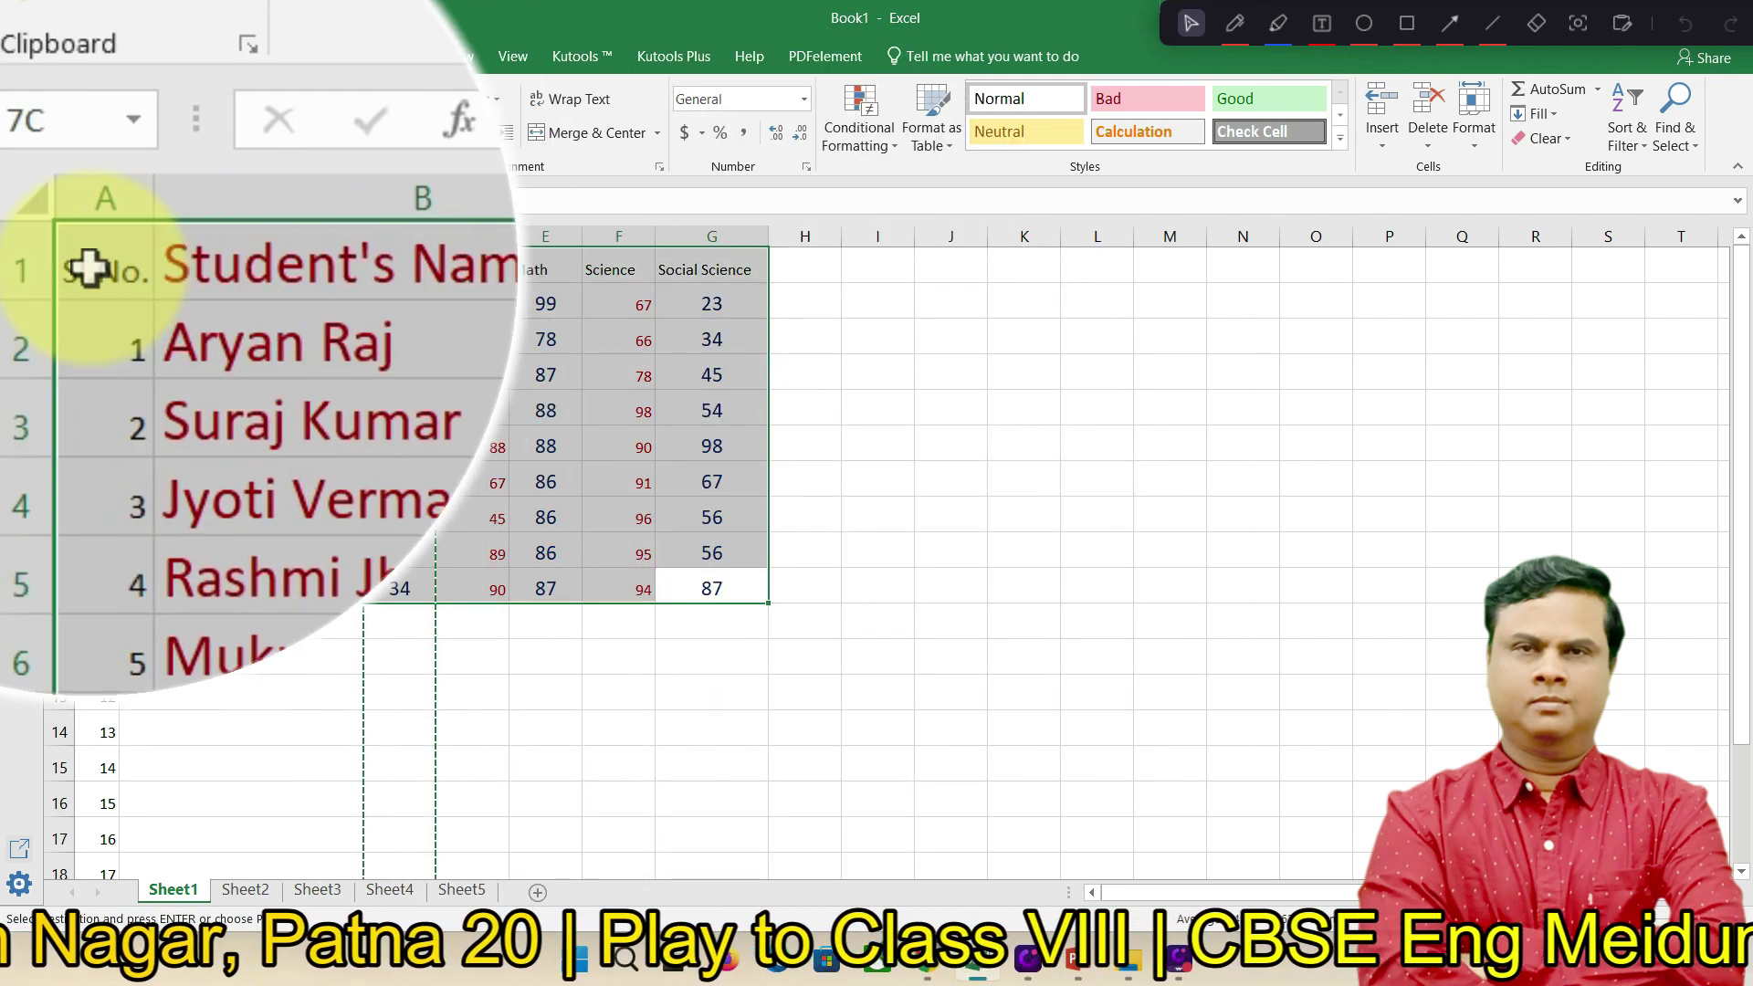
- Apply All Borders to every cell of the table A1:G10
left_click(282, 153)
left_click(365, 434)
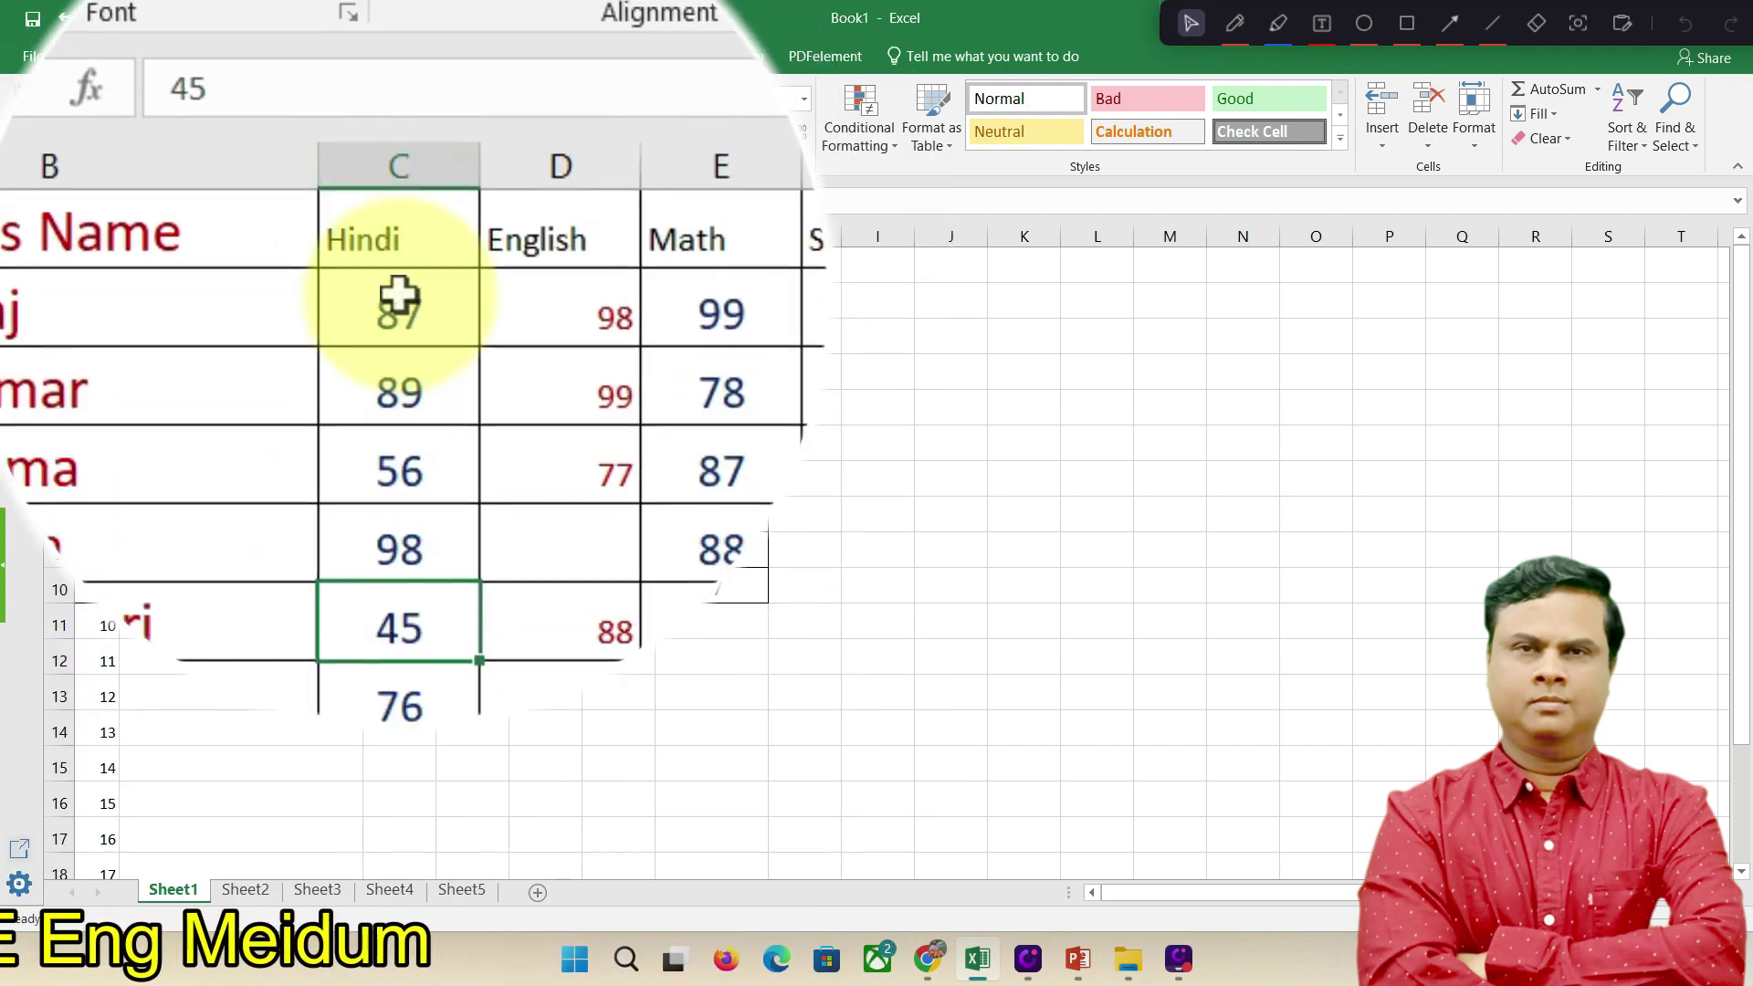
left_click(399, 233)
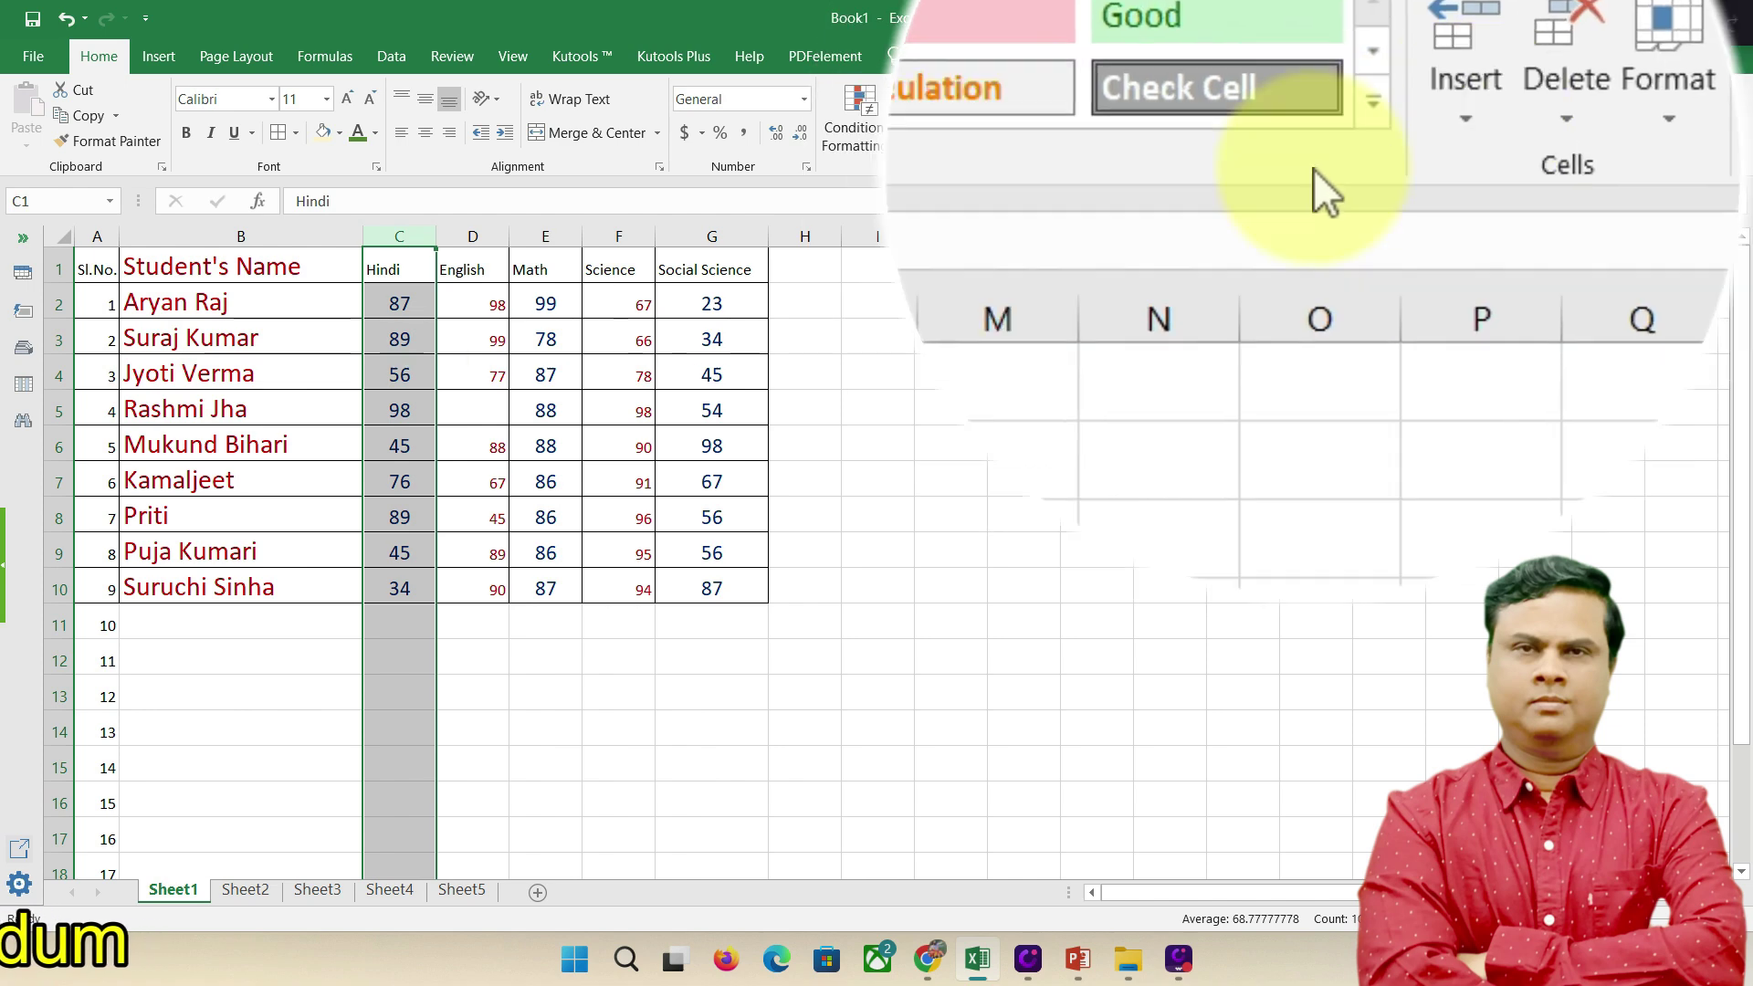
- Delete the Hindi and English columns as sheet columns, then undo both deletions
left_click(1429, 146)
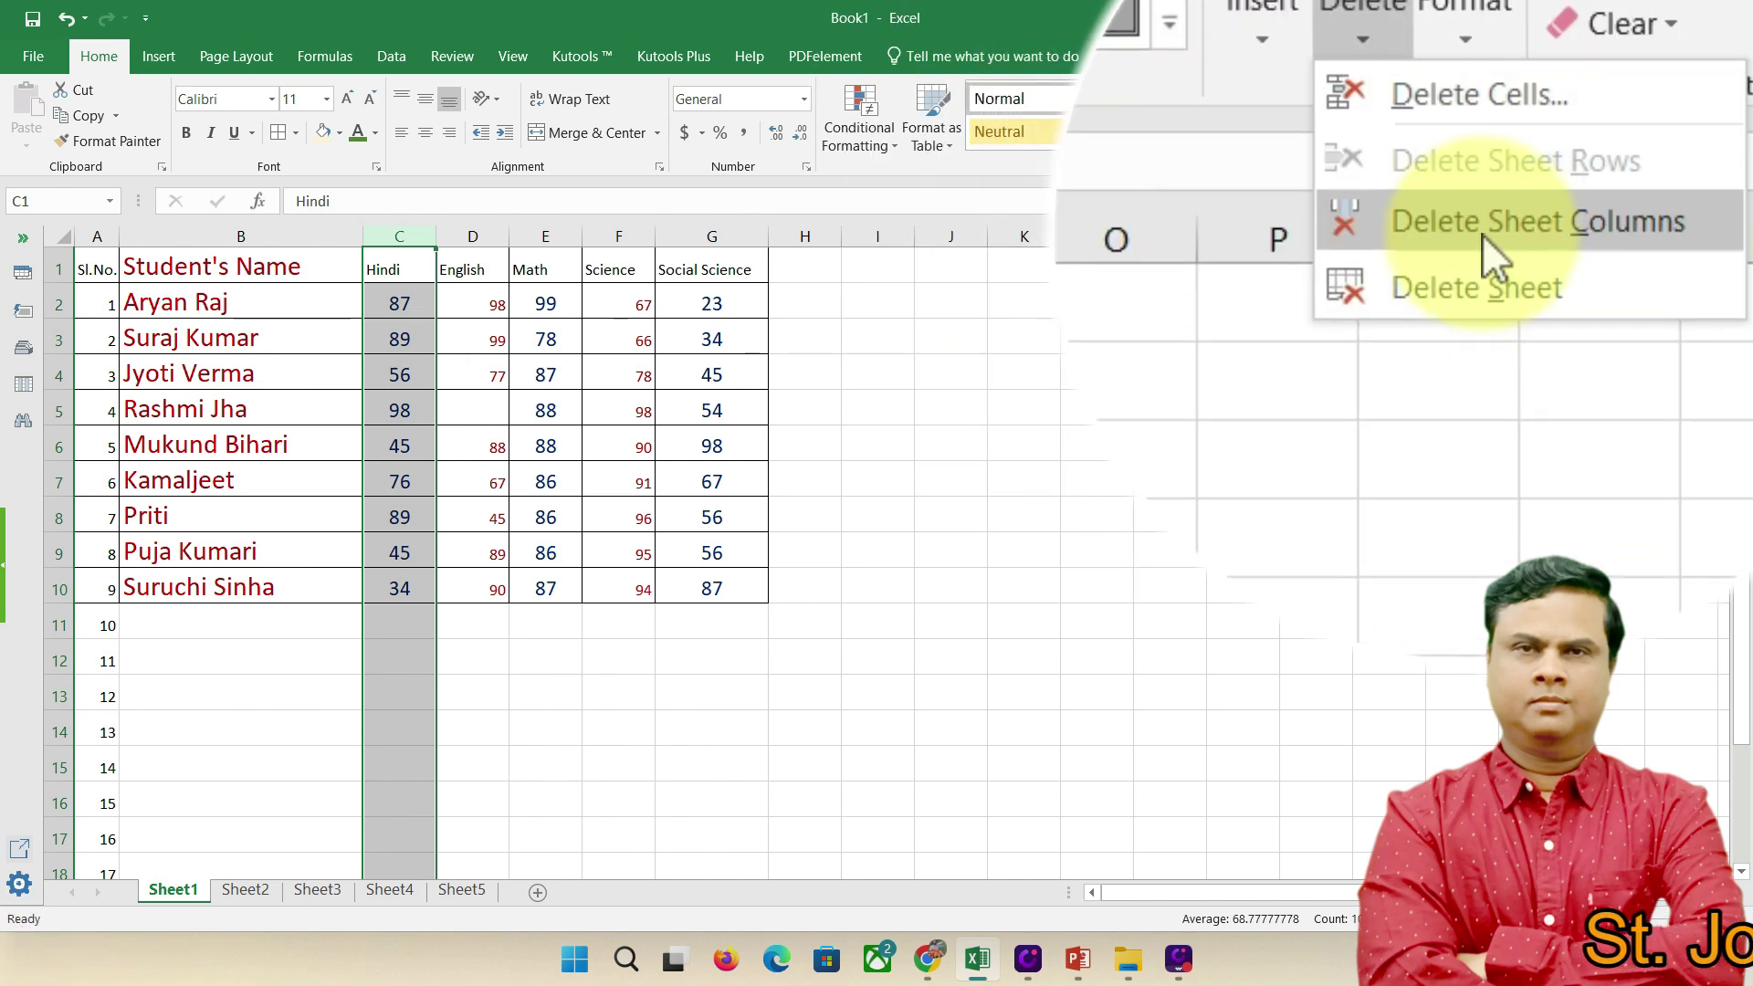
left_click(1482, 233)
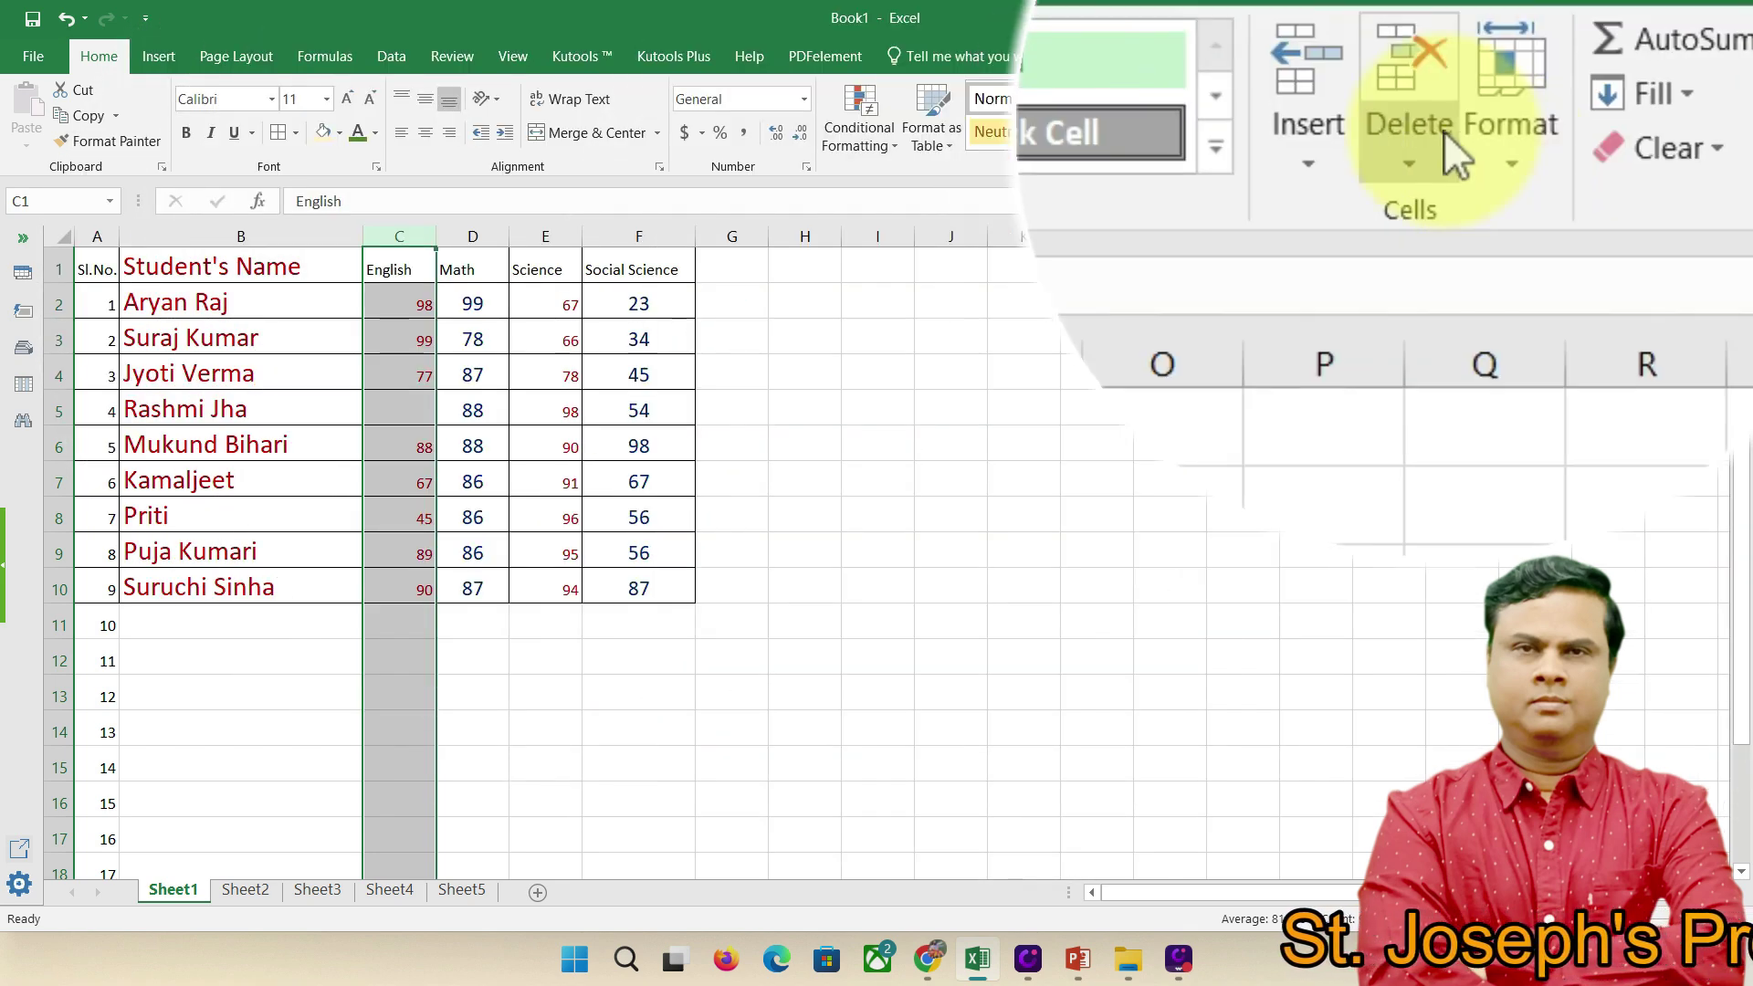
left_click(1422, 145)
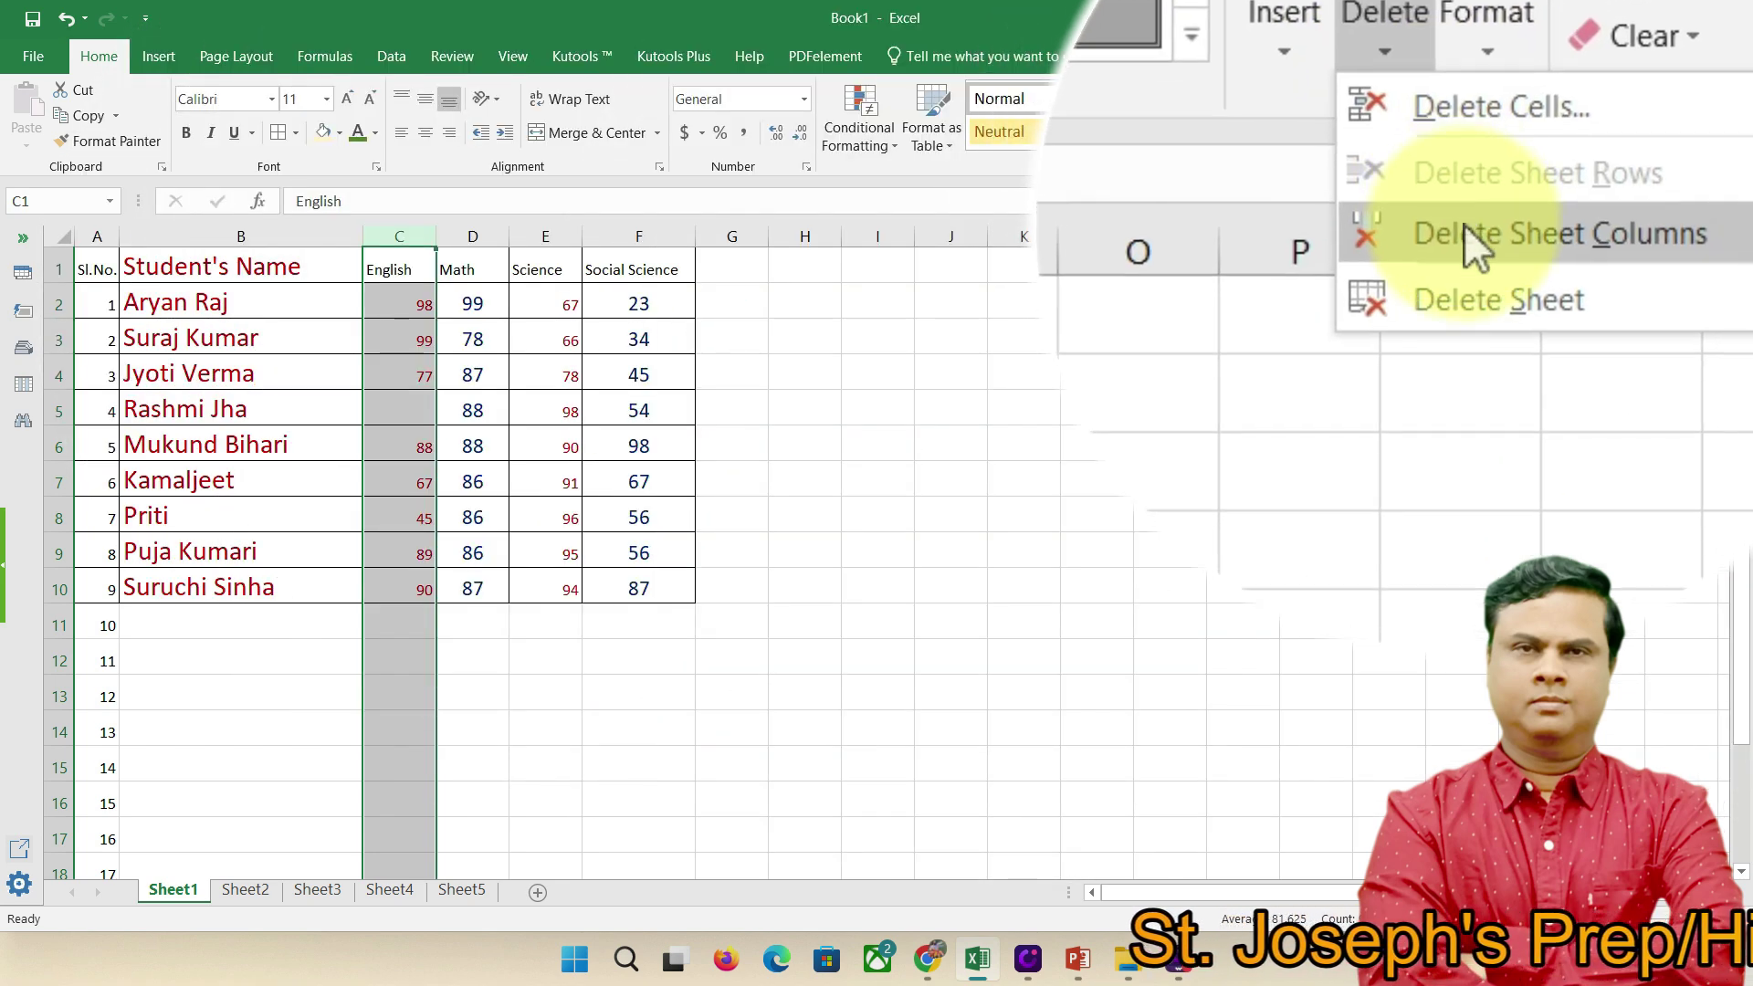
left_click(1470, 234)
left_click(484, 411)
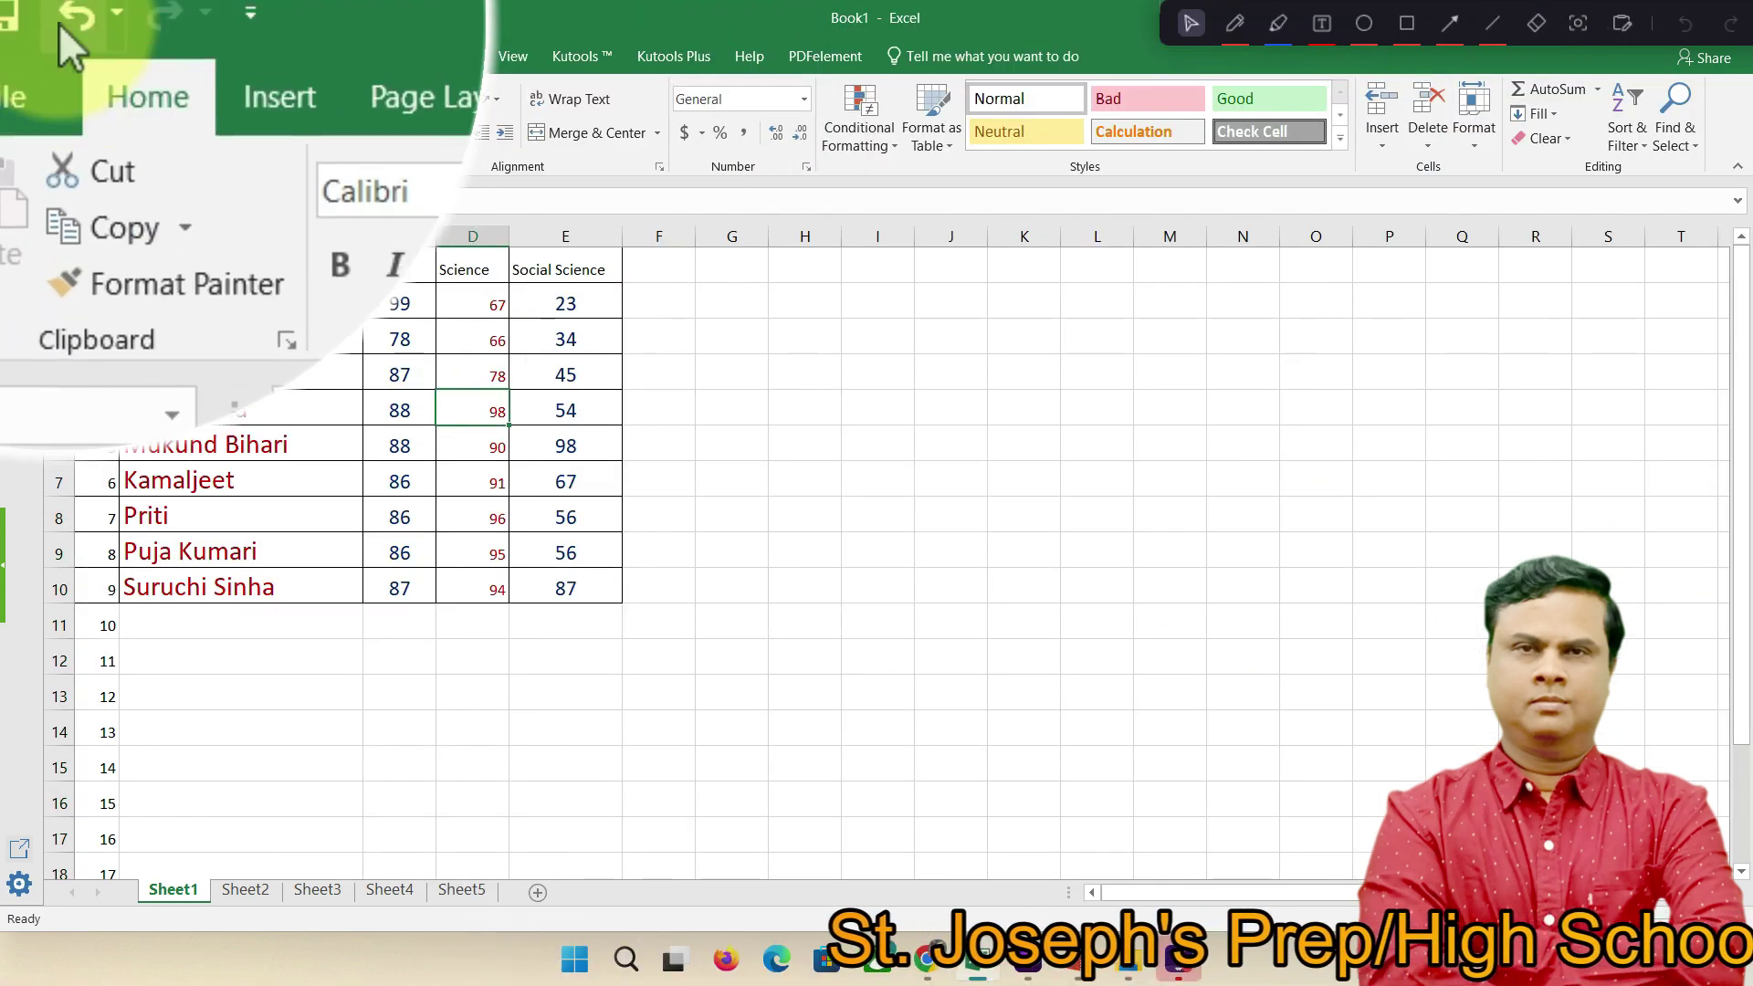
left_click(60, 22)
left_click(60, 22)
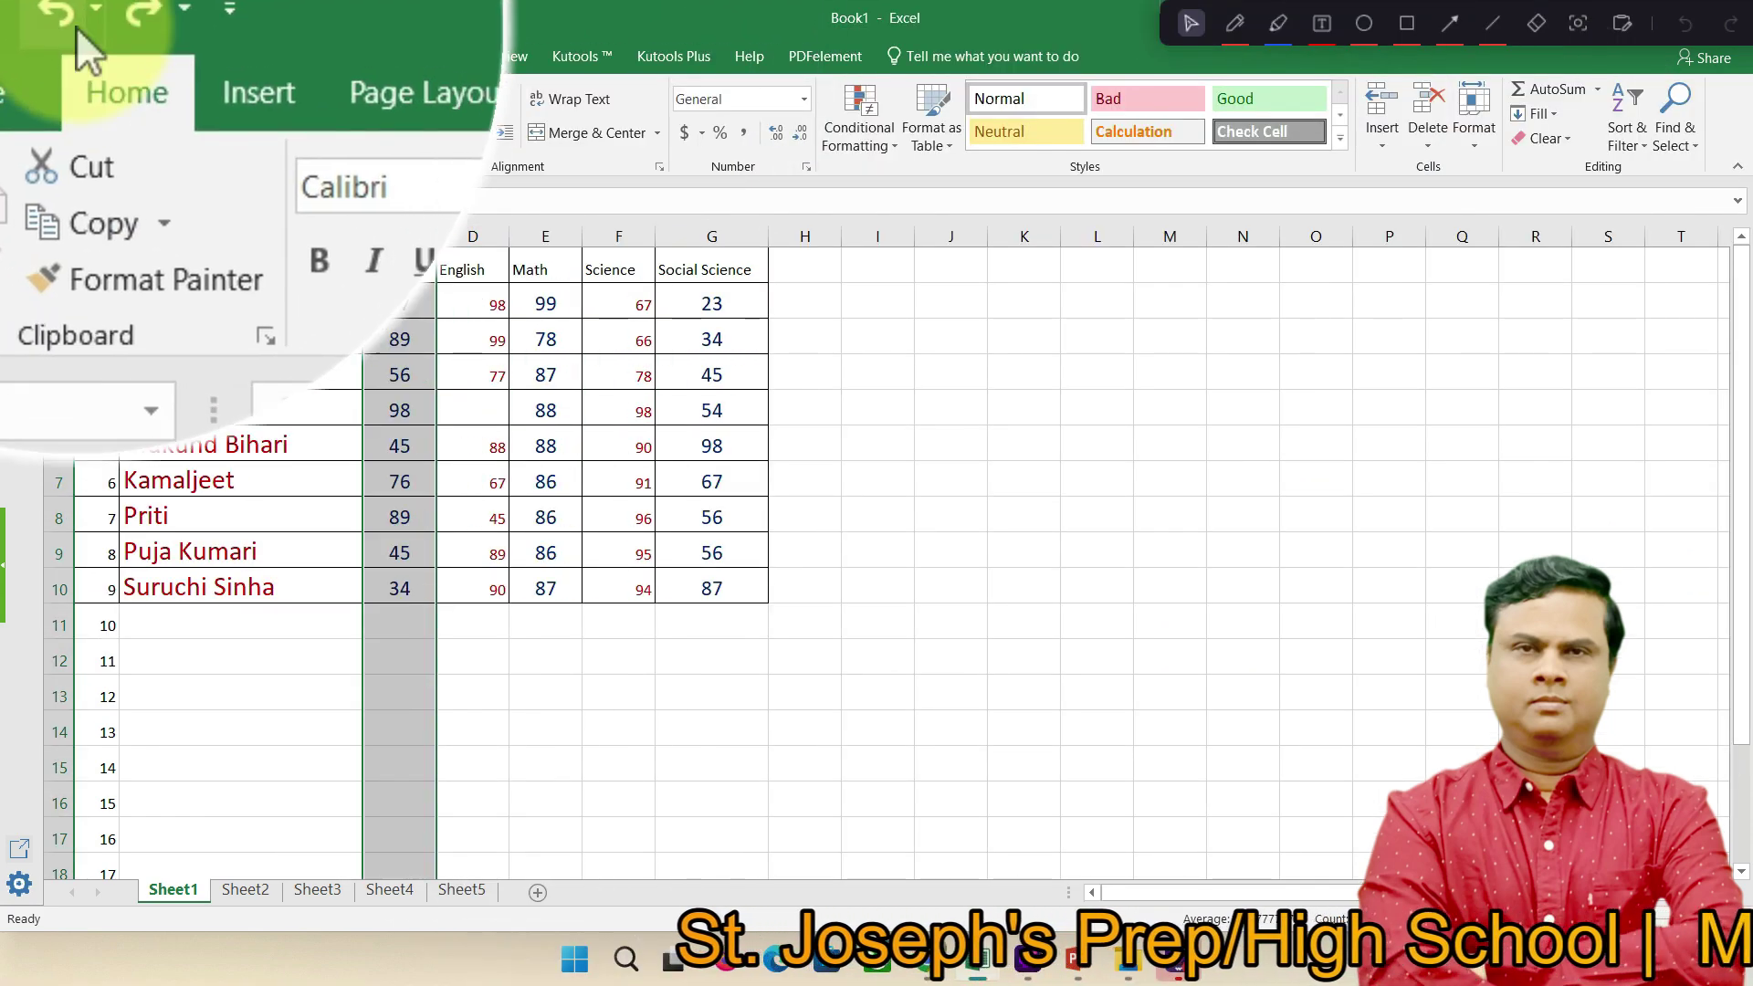
left_click(618, 444)
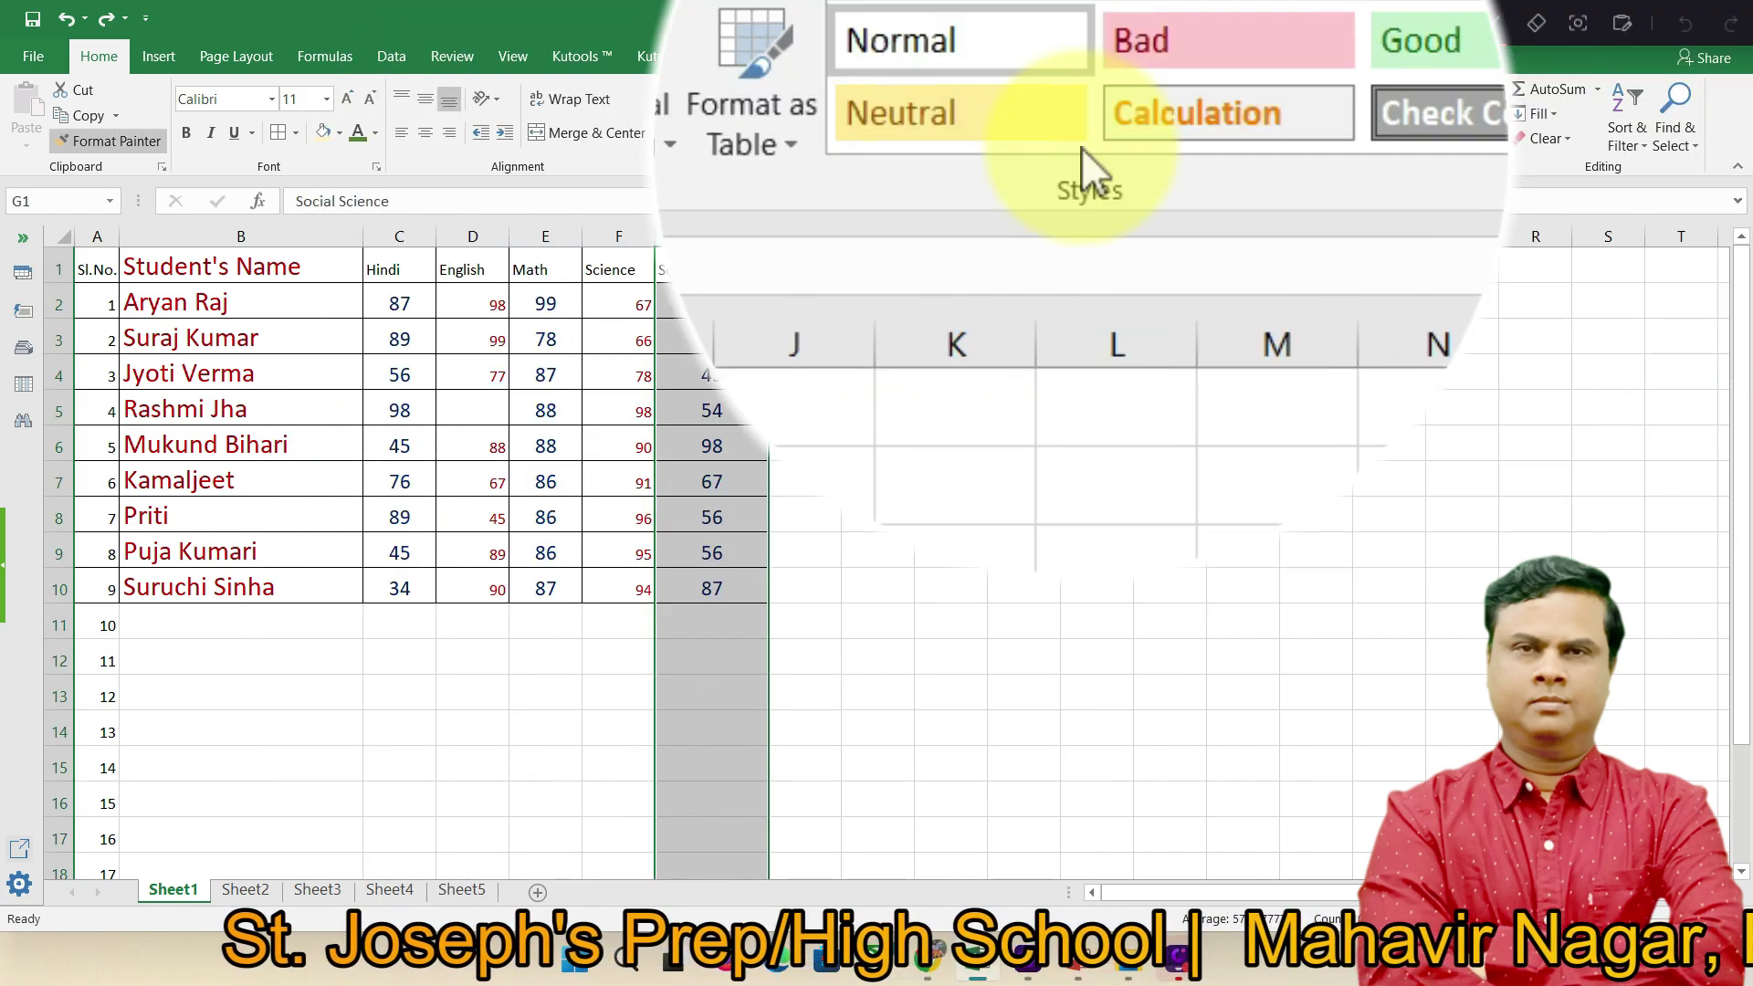
- Insert a copy of the Social Science column before Student's Name, in column B
left_click(87, 117)
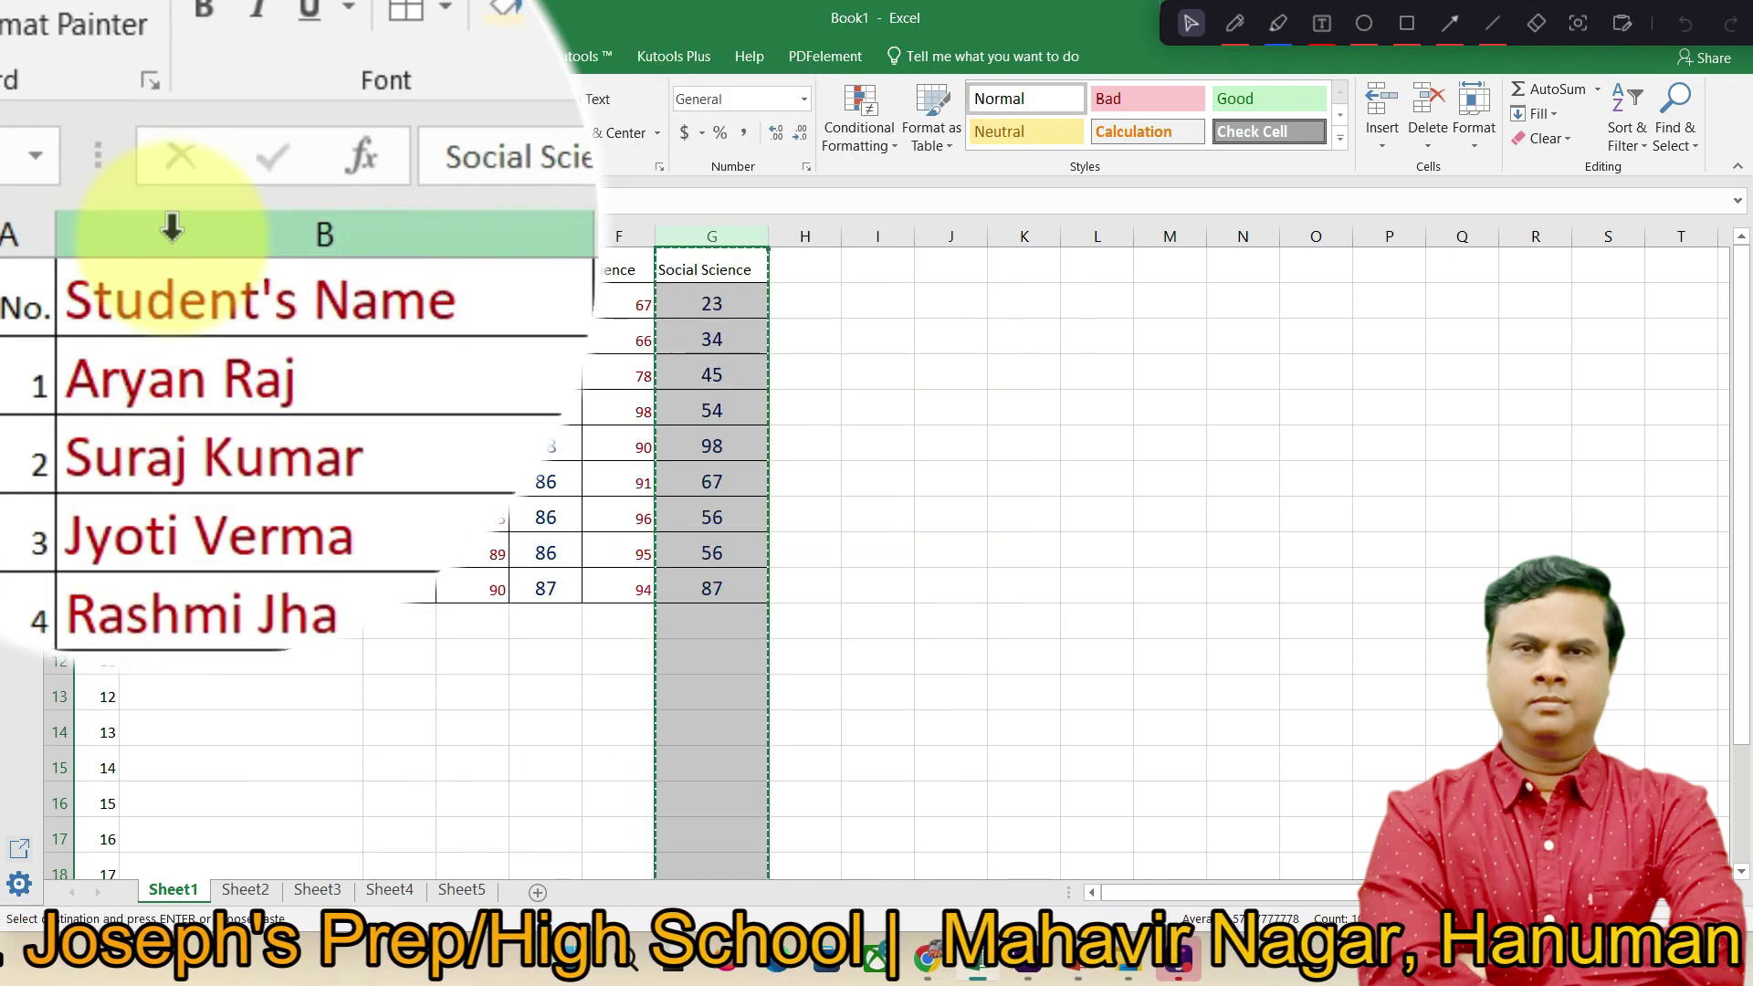
left_click(172, 232)
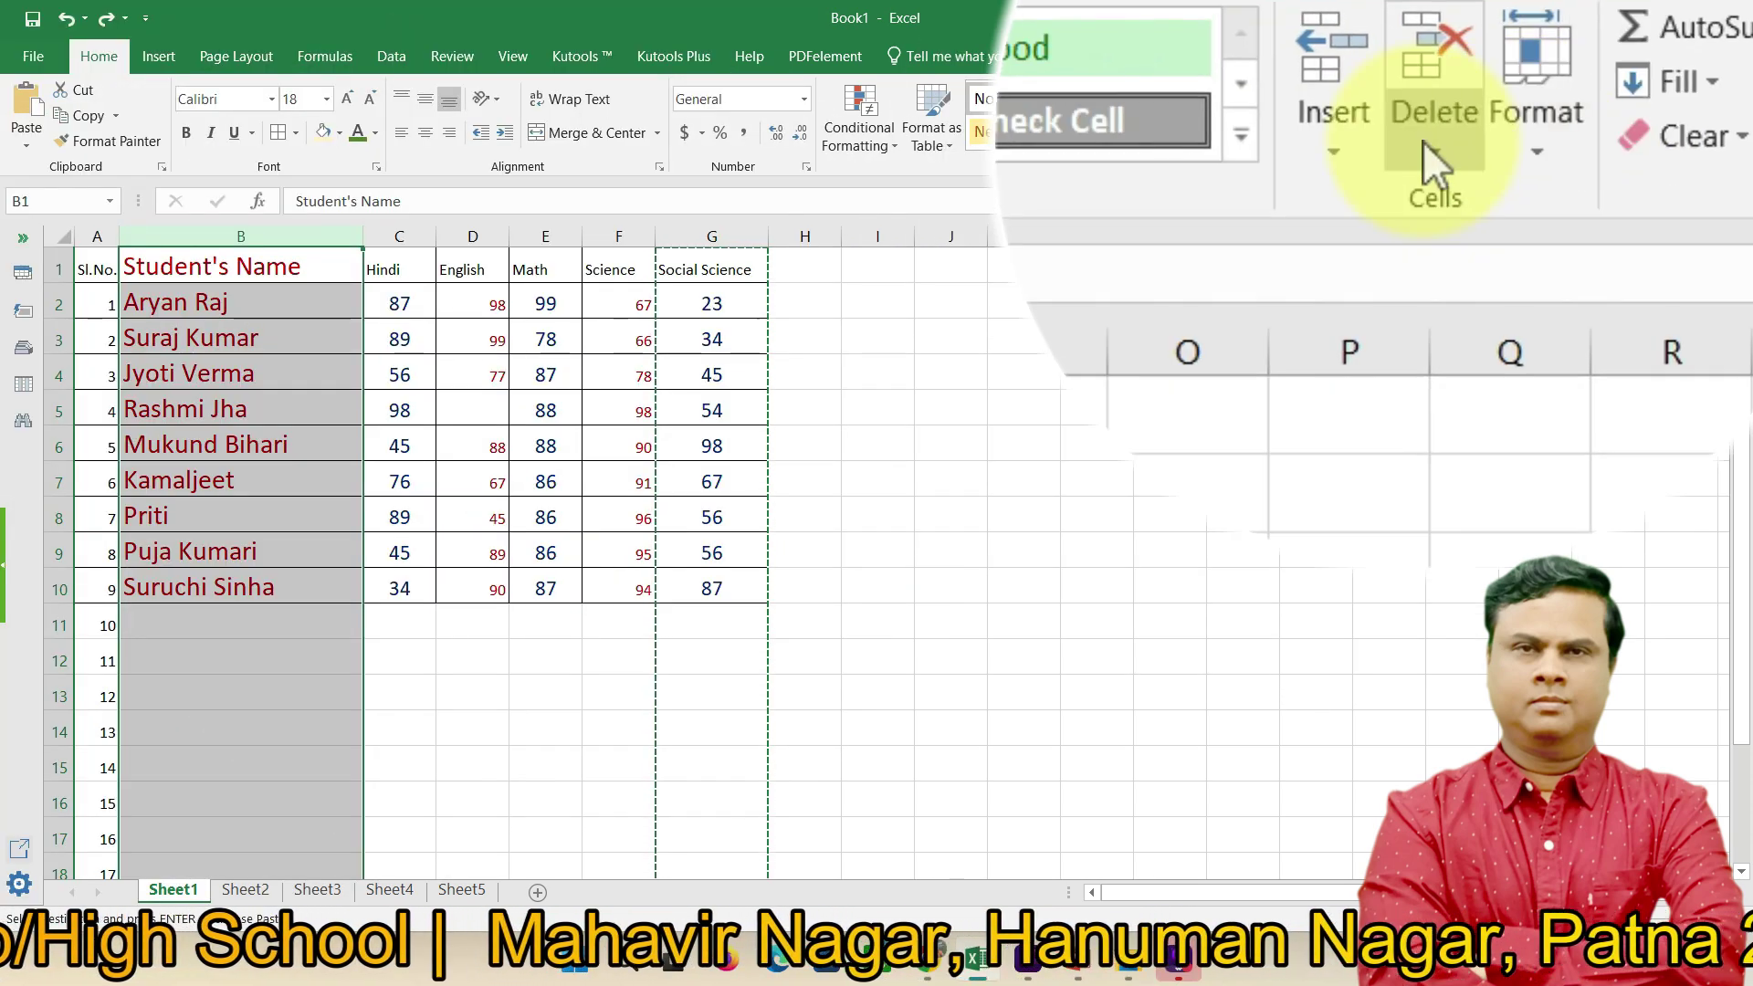
left_click(1388, 137)
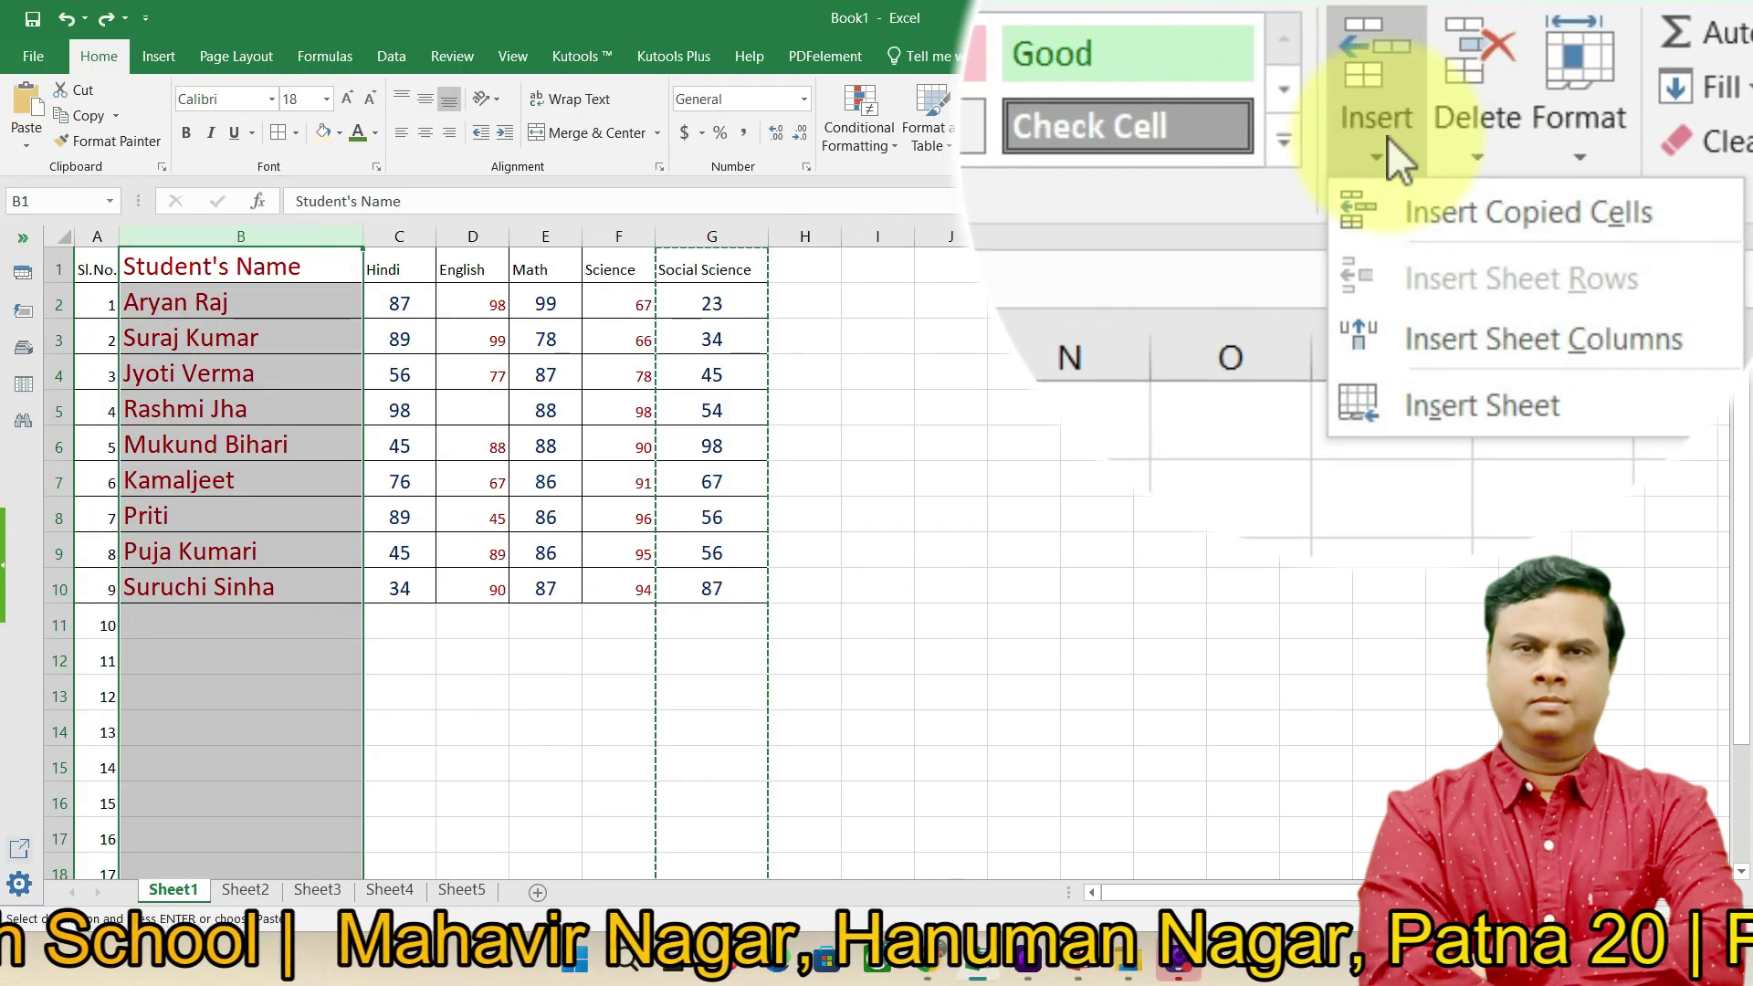
left_click(1444, 174)
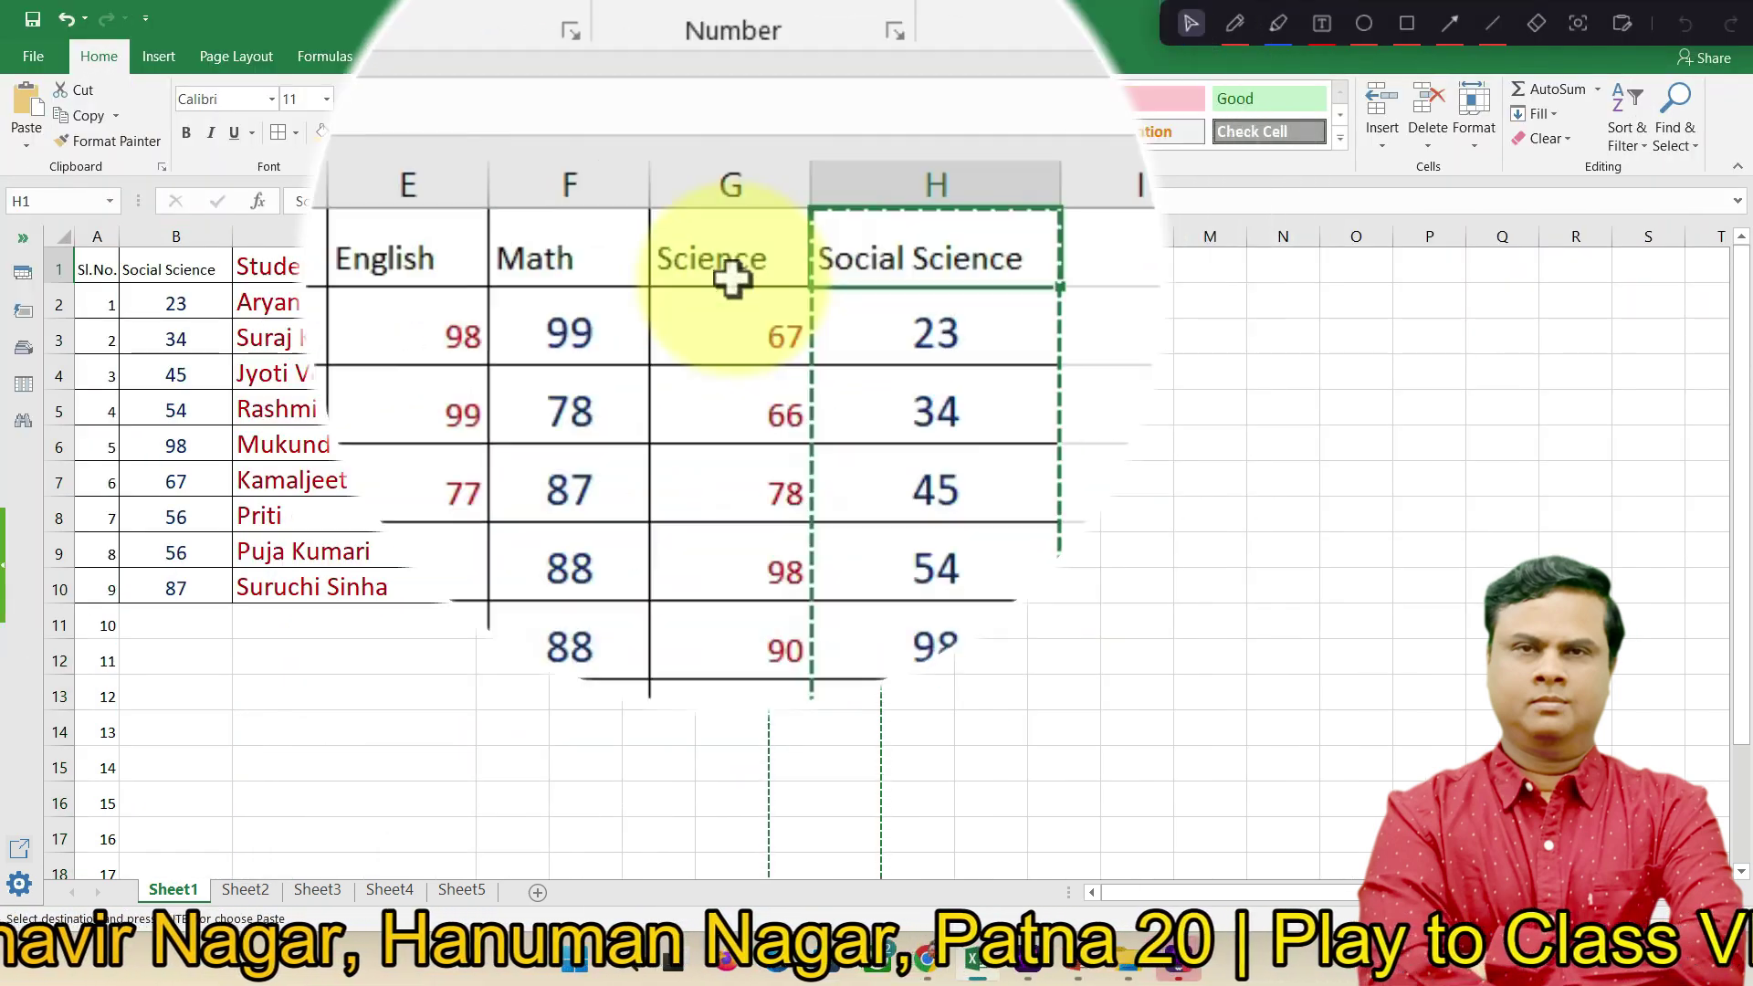
- Delete the duplicated Social Science column B so Student's Name returns to B
left_click(198, 261)
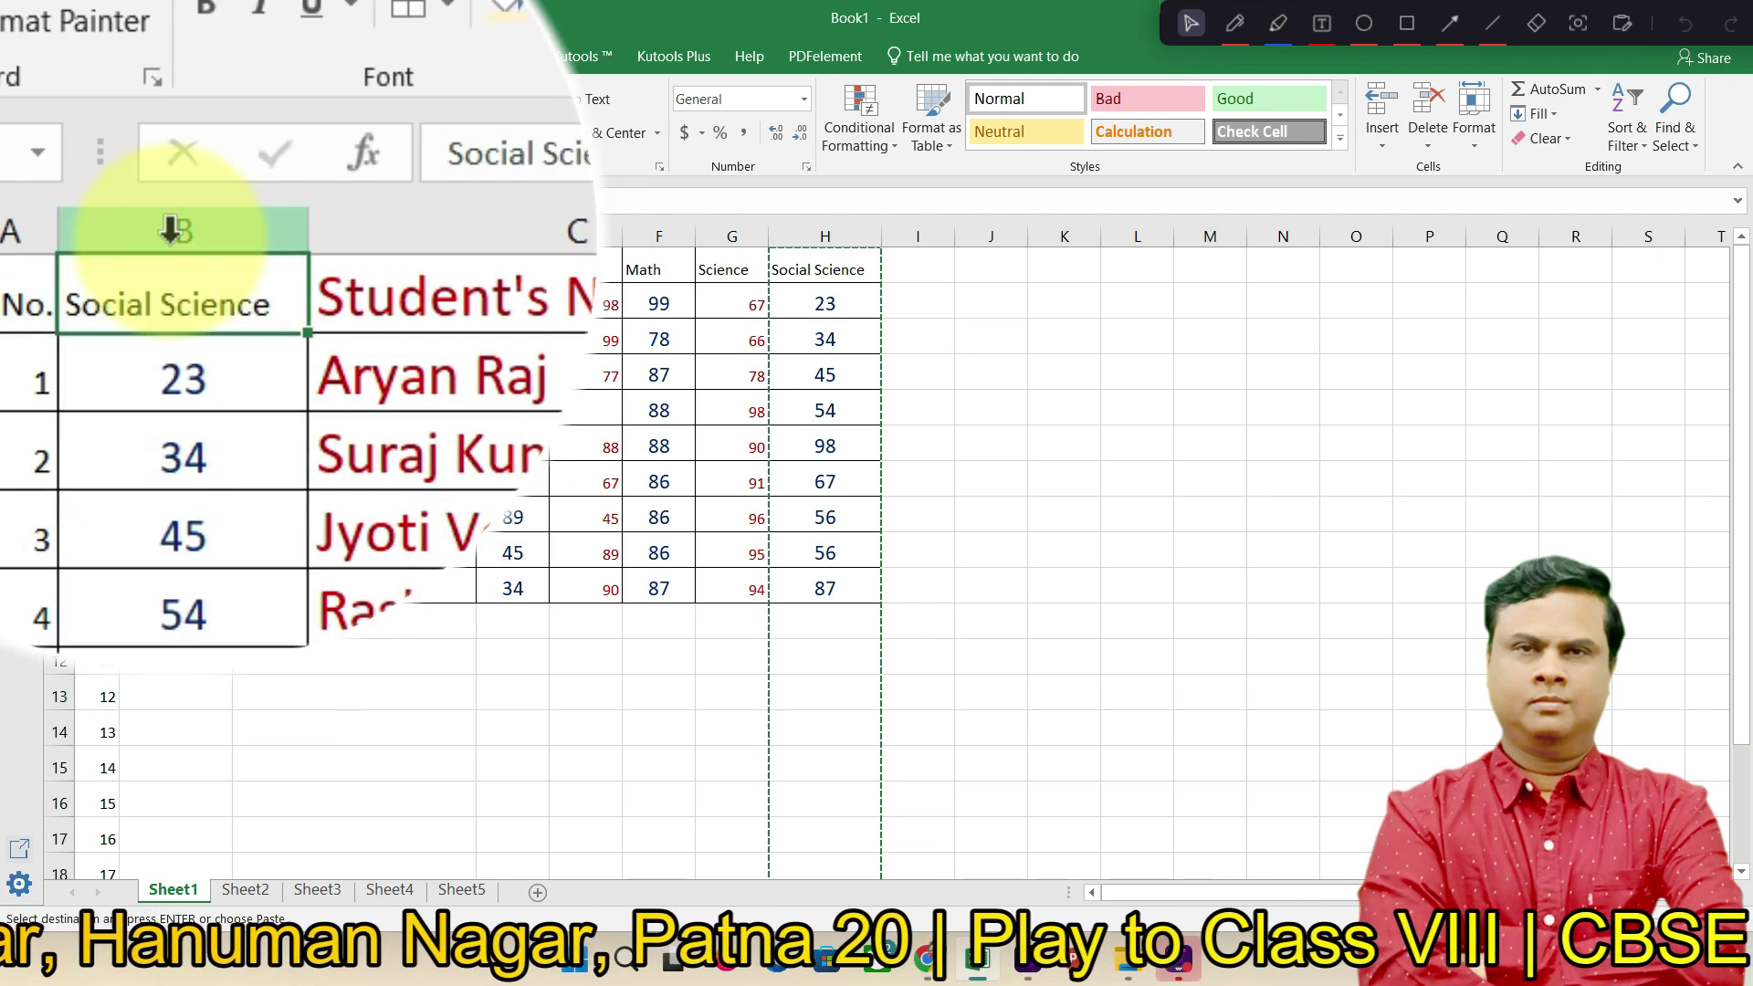
left_click(170, 230)
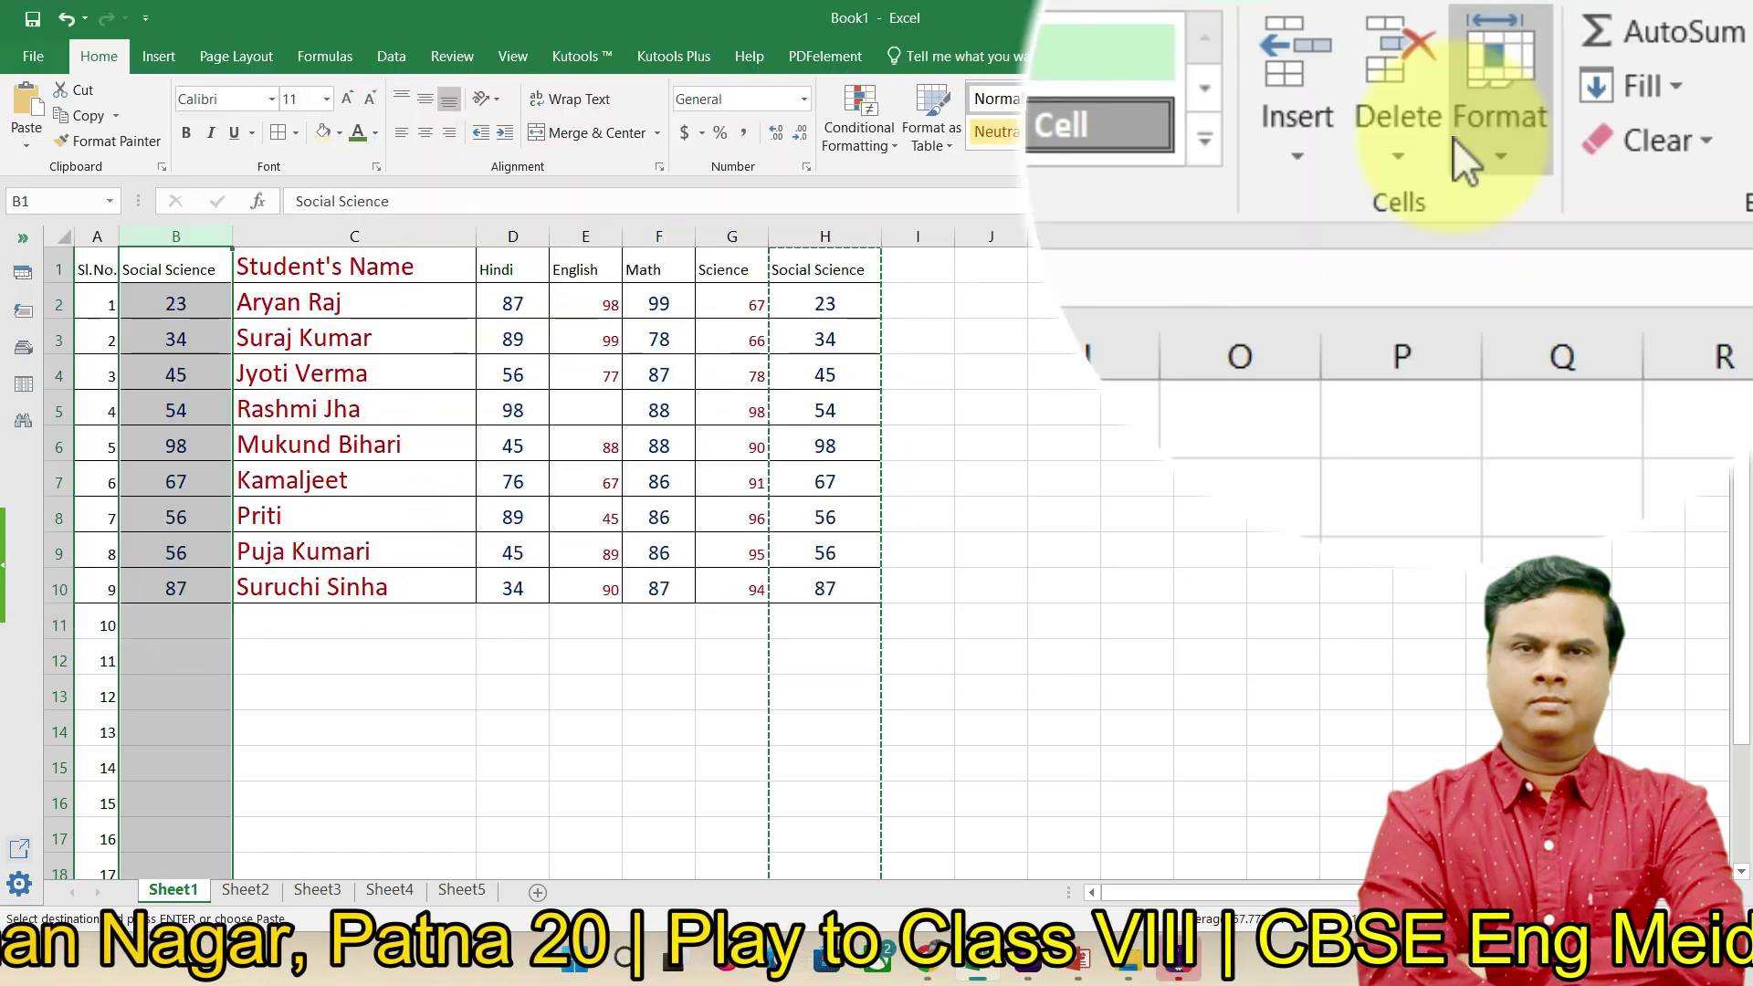
left_click(1427, 144)
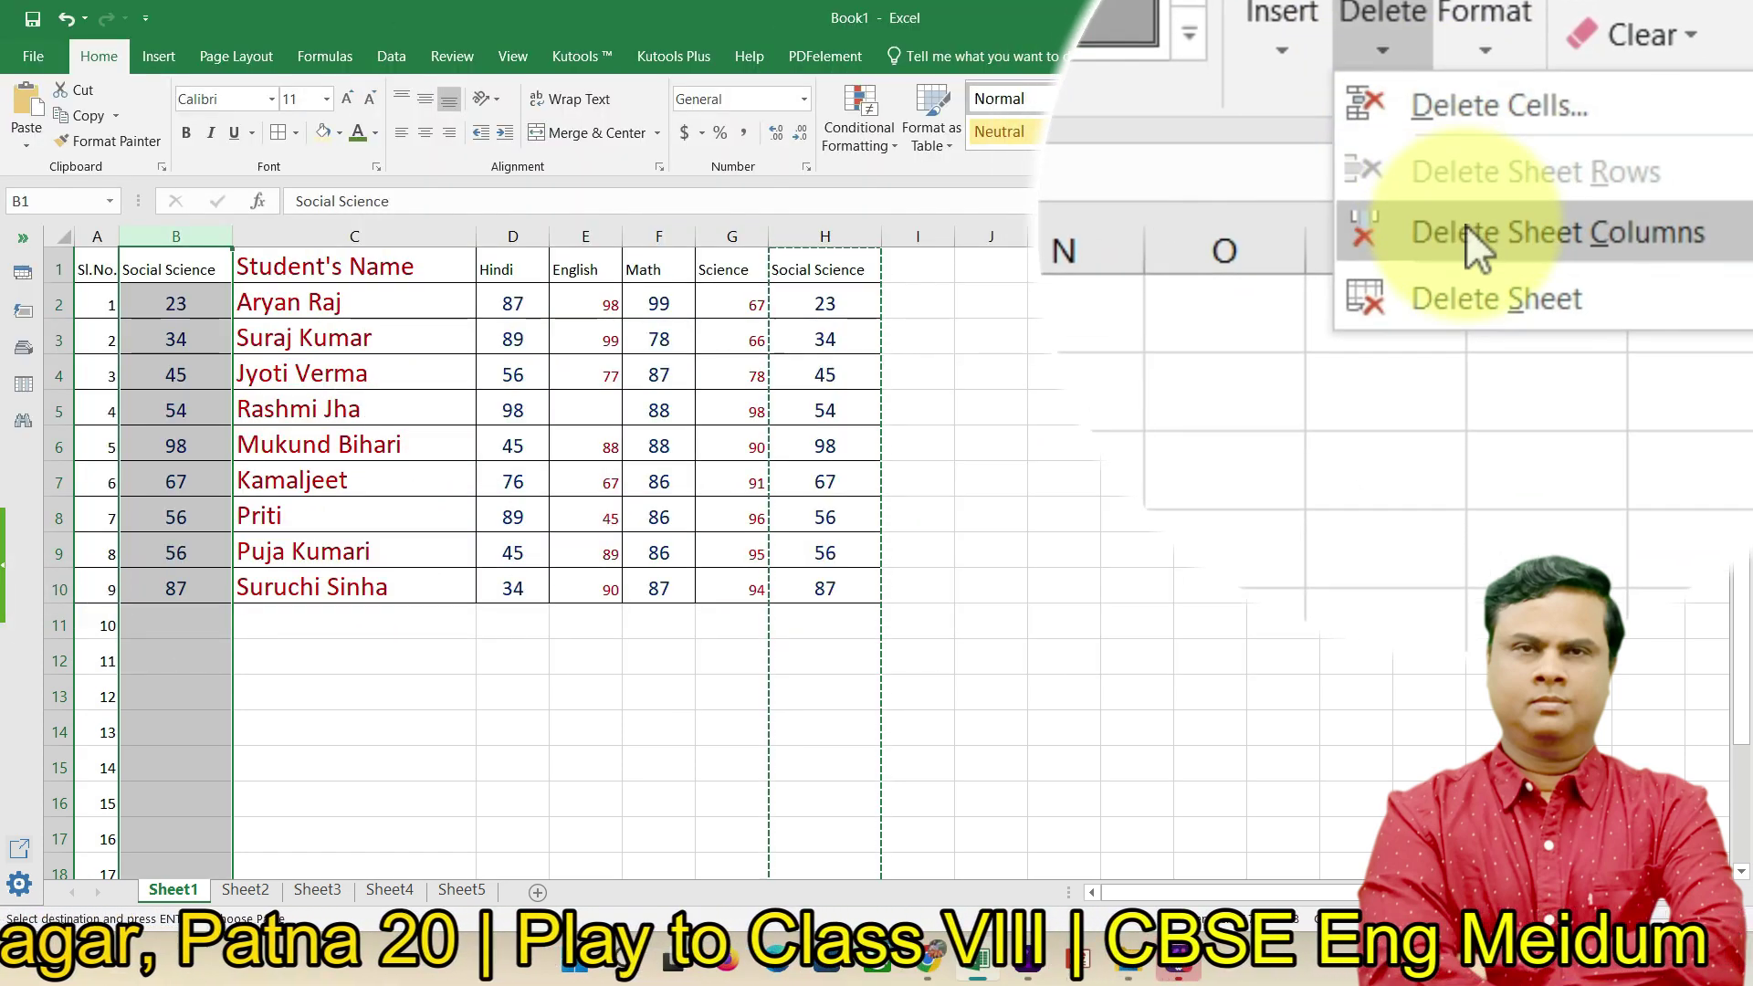
left_click(1465, 228)
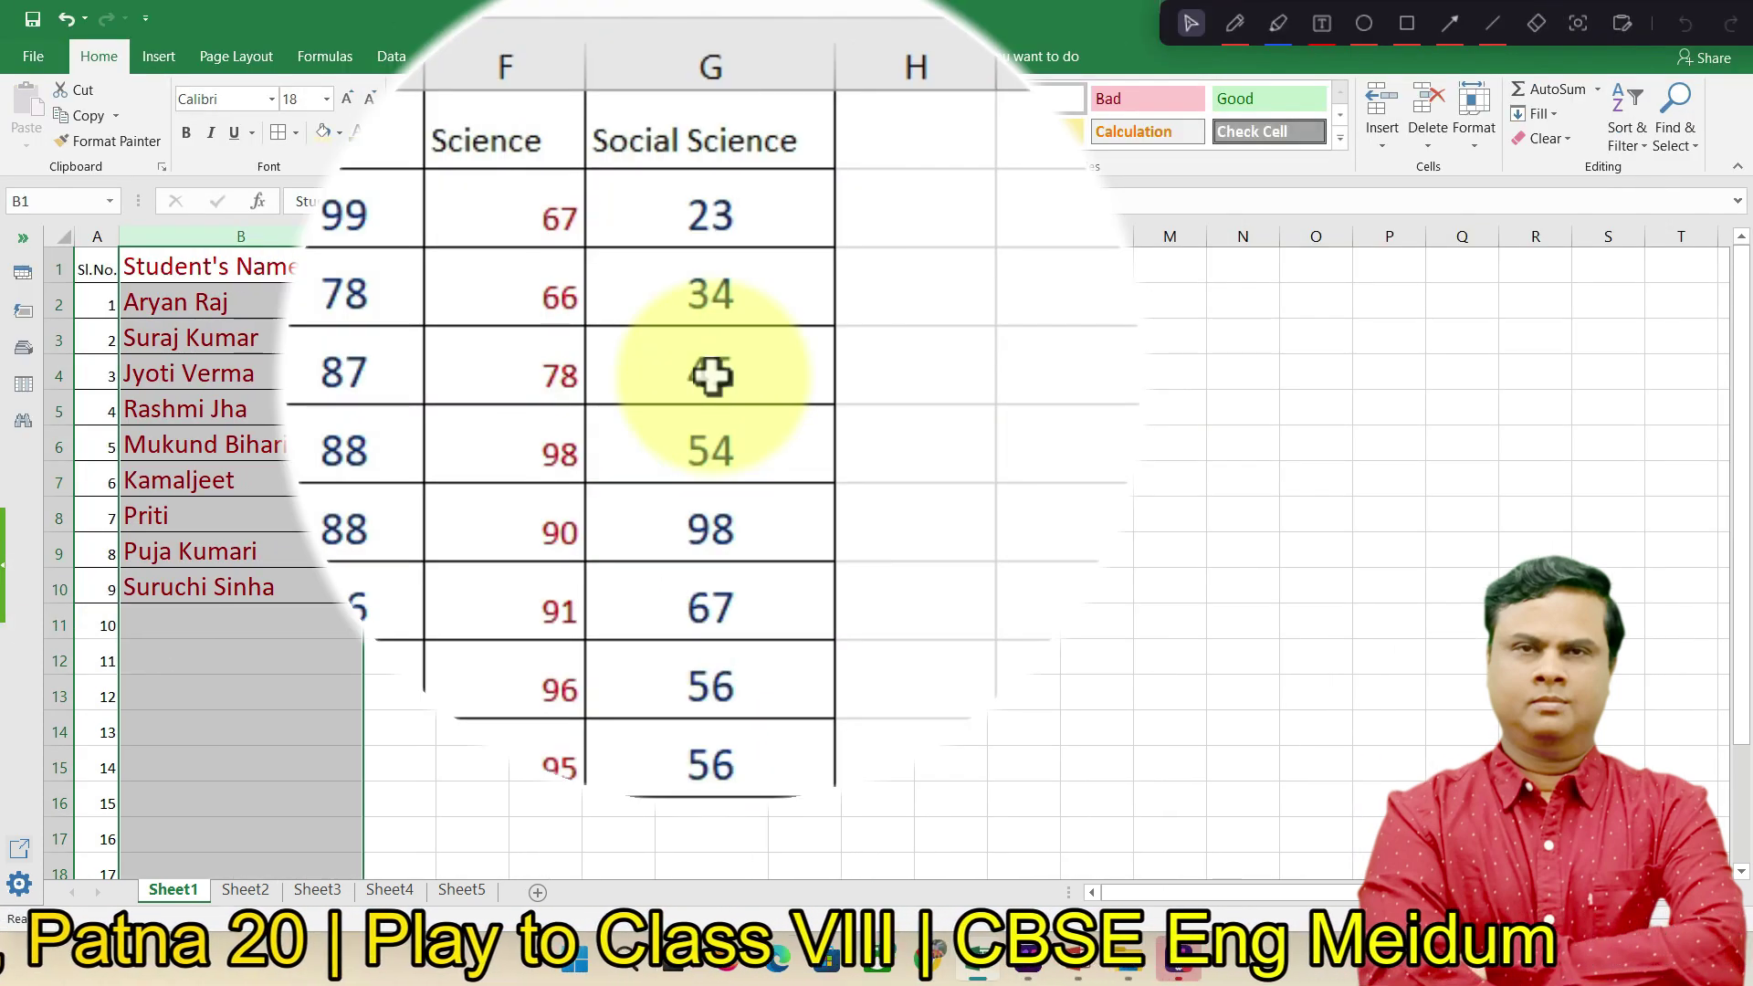
left_click(411, 419)
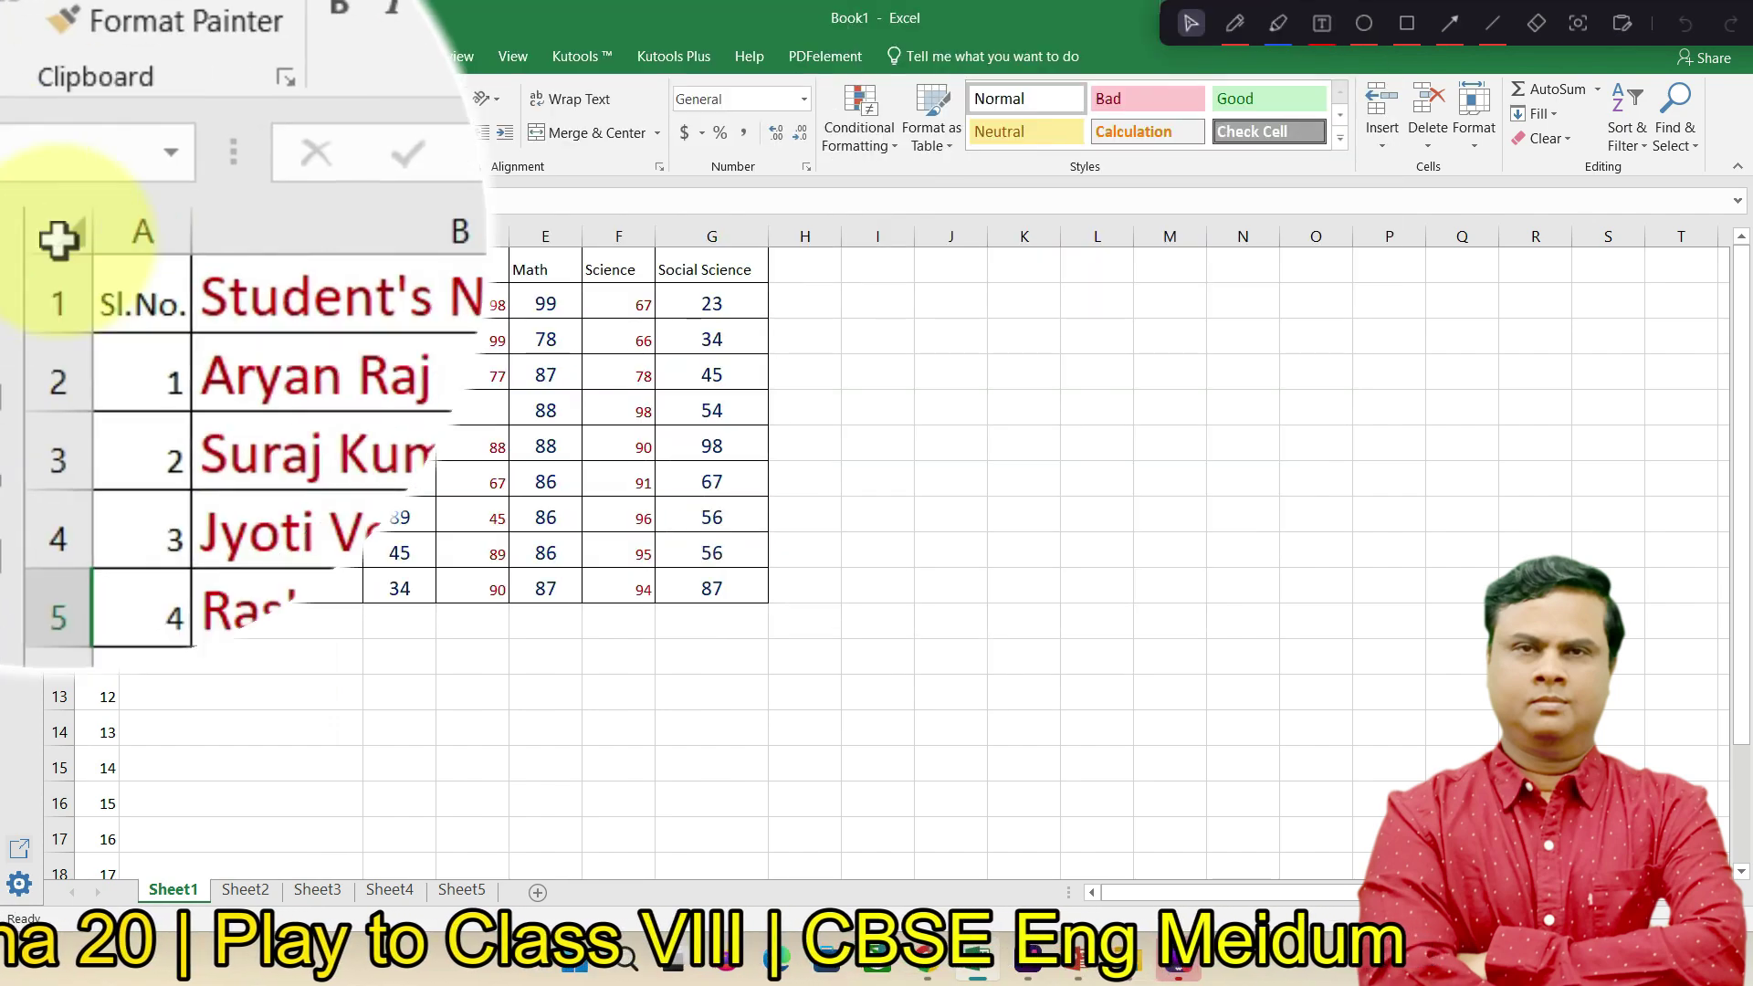
- Copy header row 1, then insert a blank sheet row above Priti's row 8
left_click(59, 267)
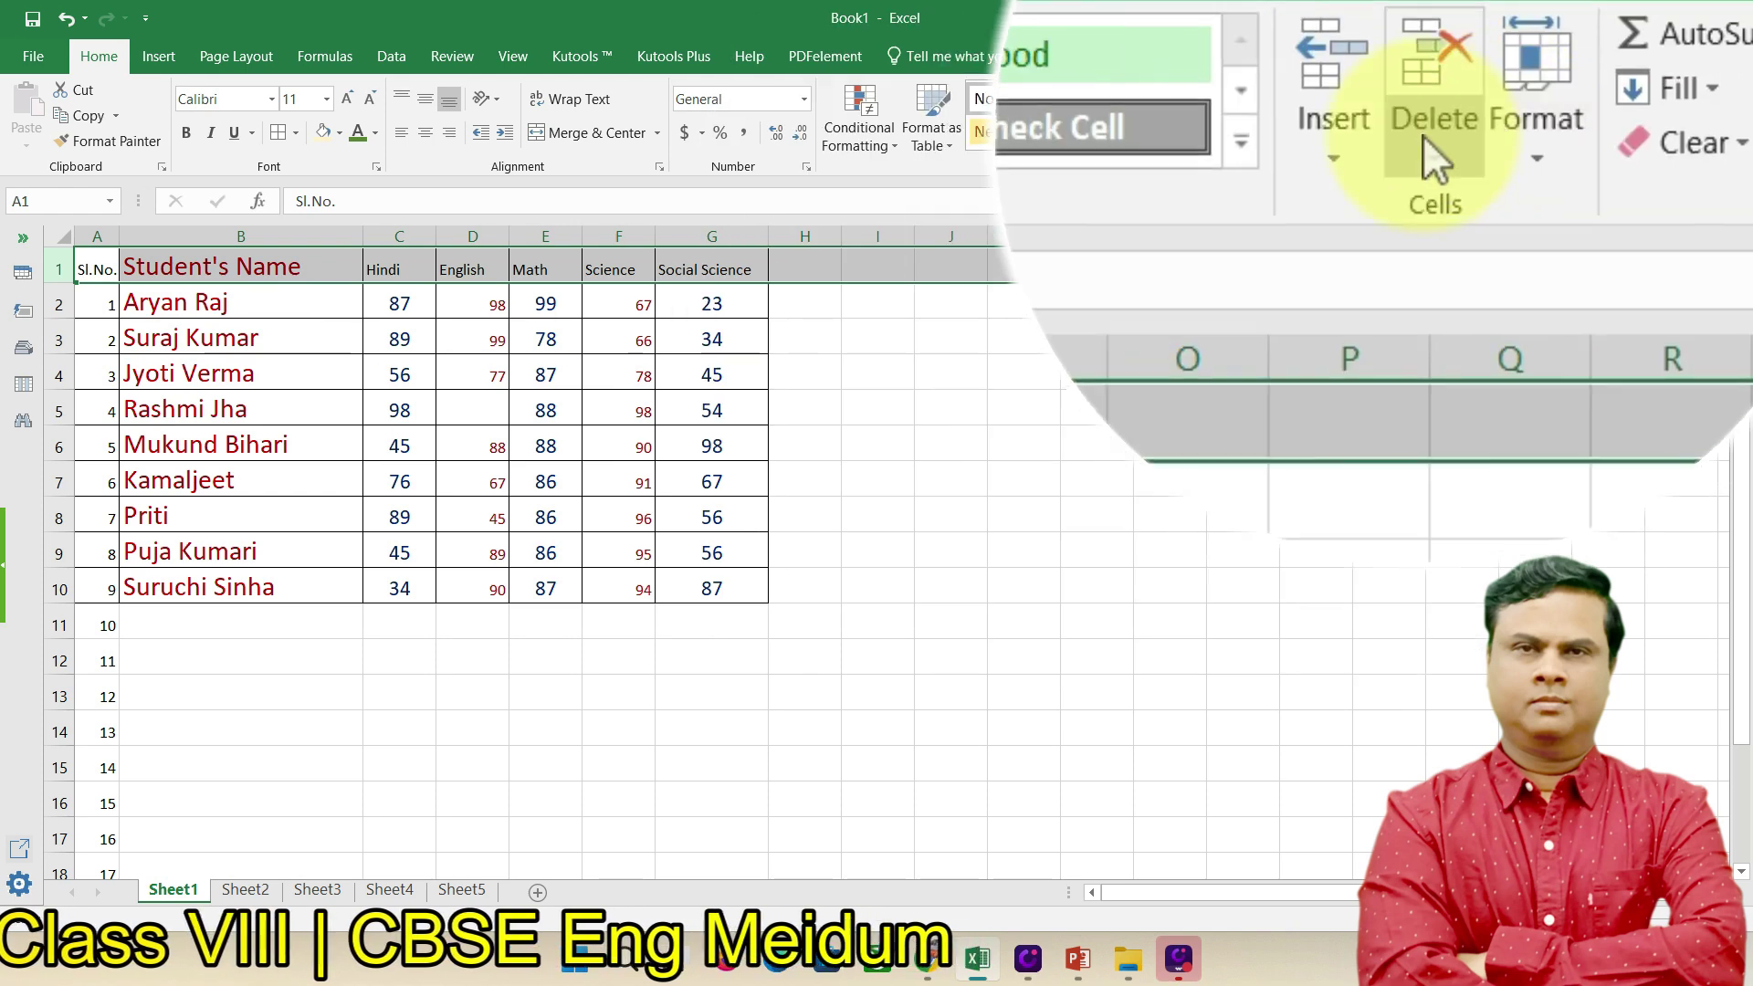
left_click(1382, 144)
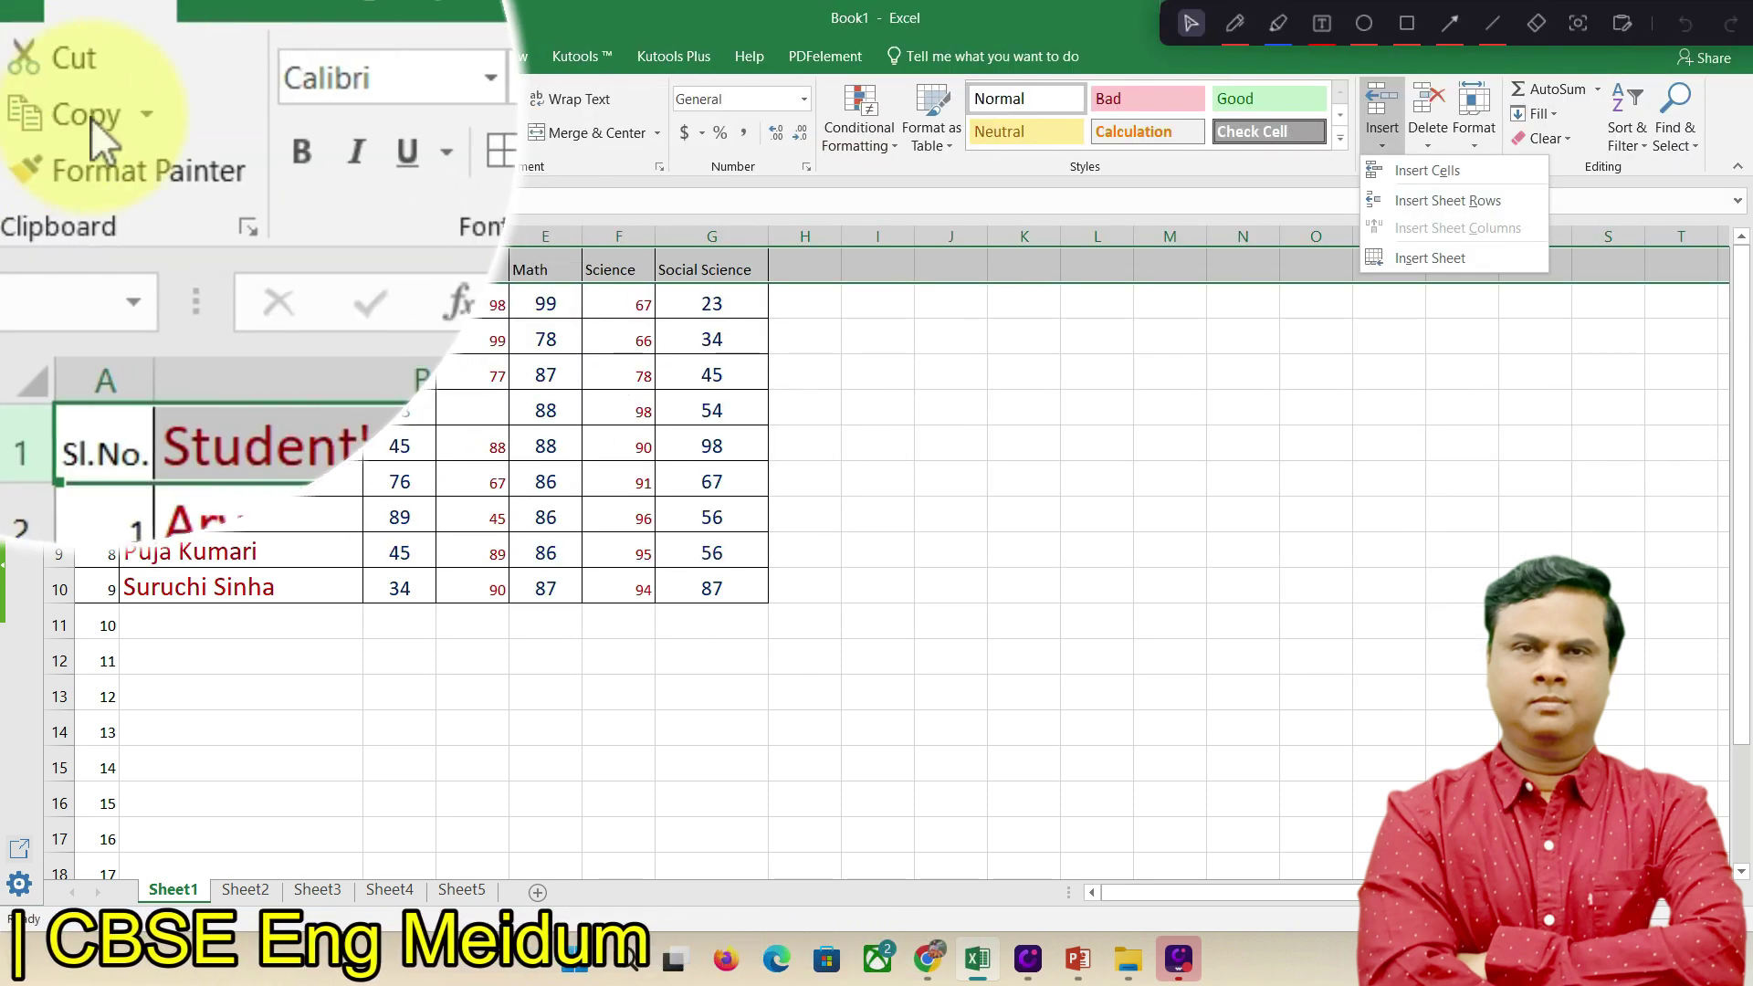
left_click(90, 117)
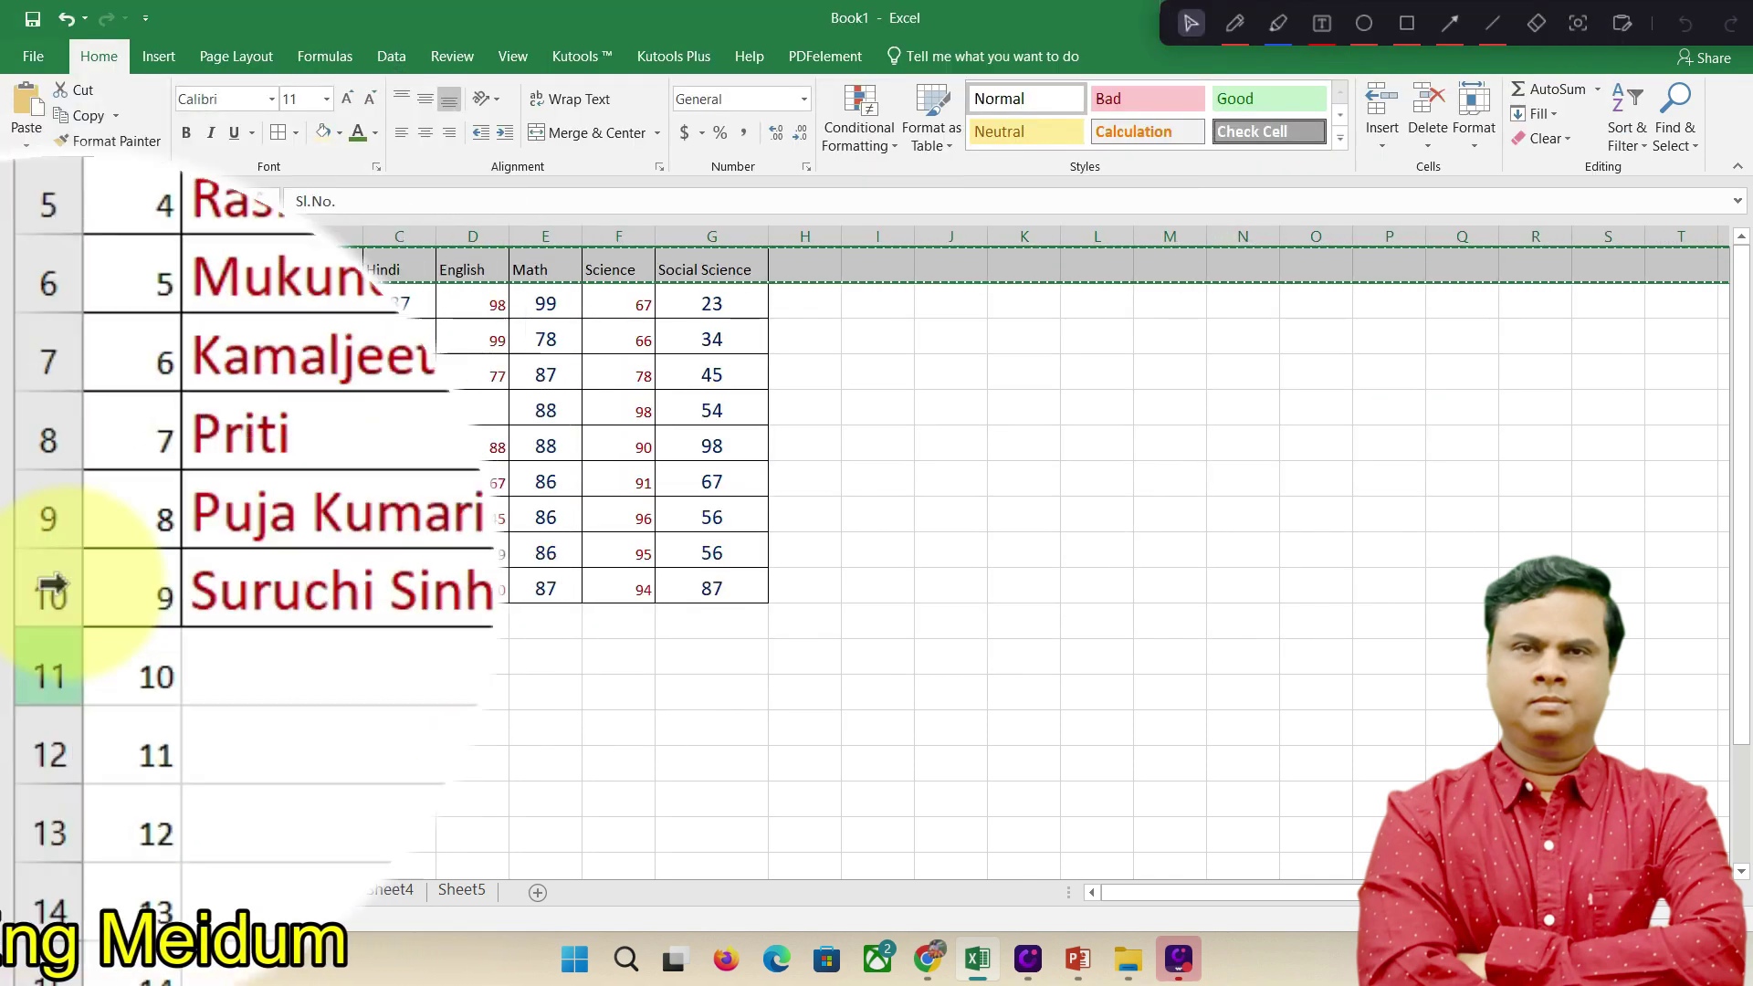
left_click(43, 518)
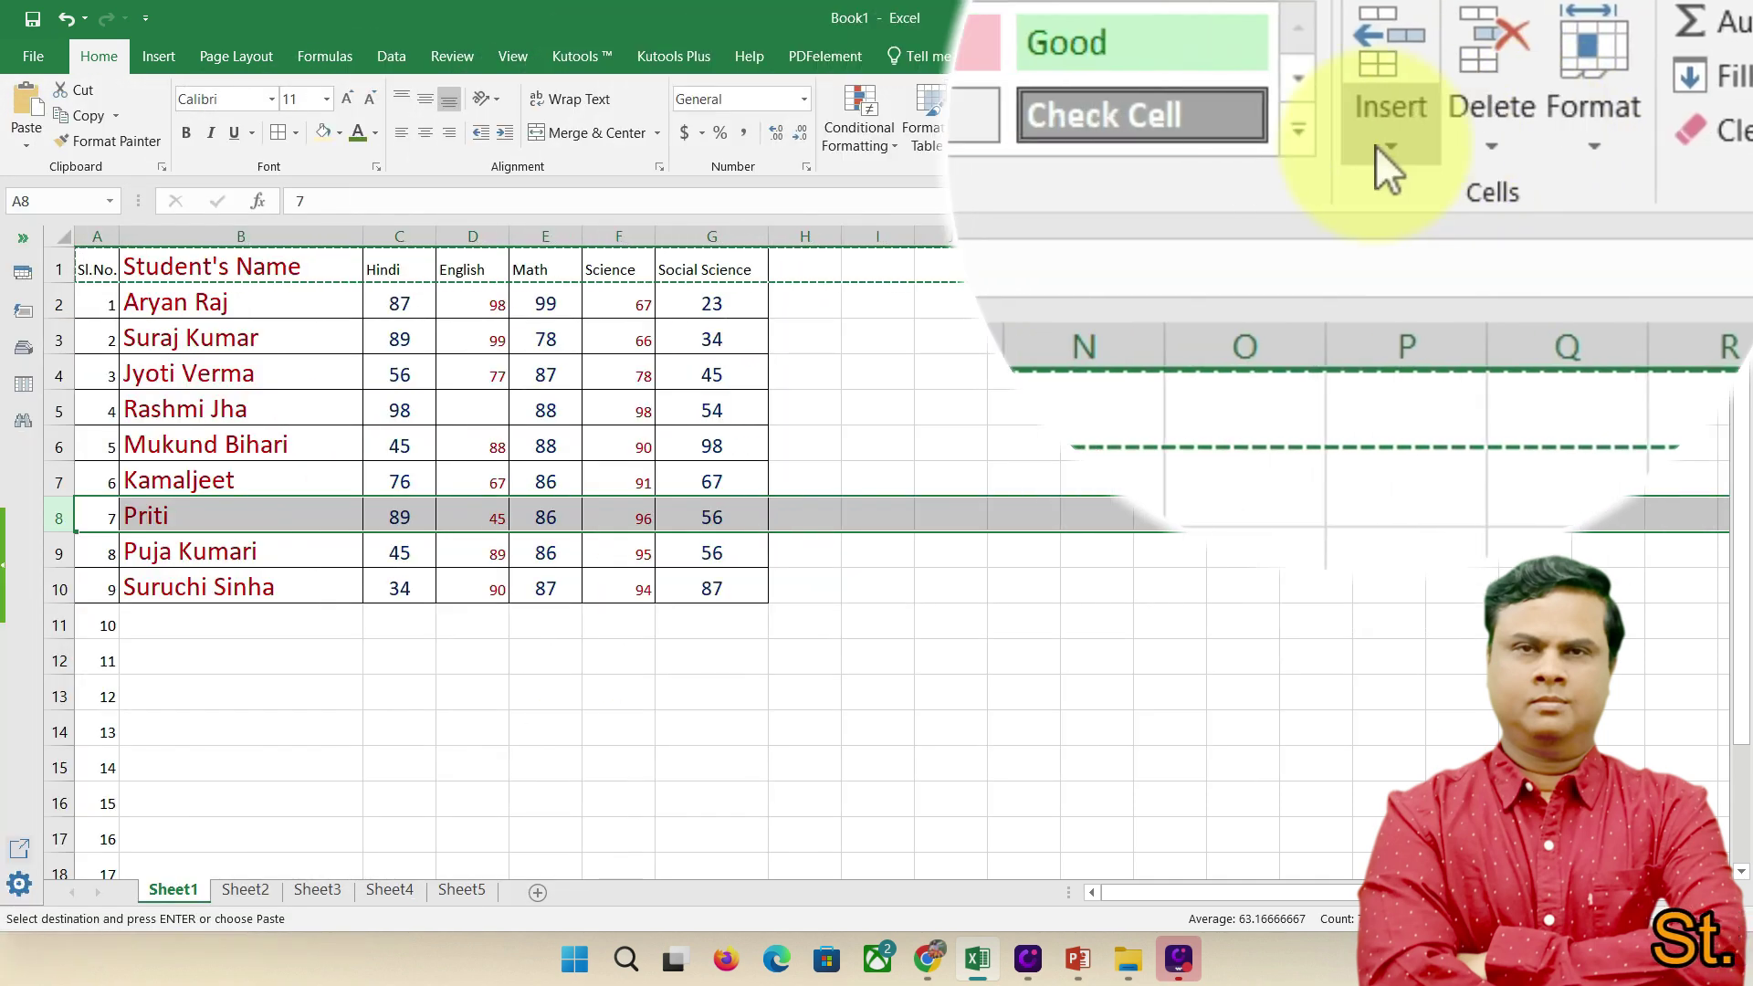
left_click(1376, 148)
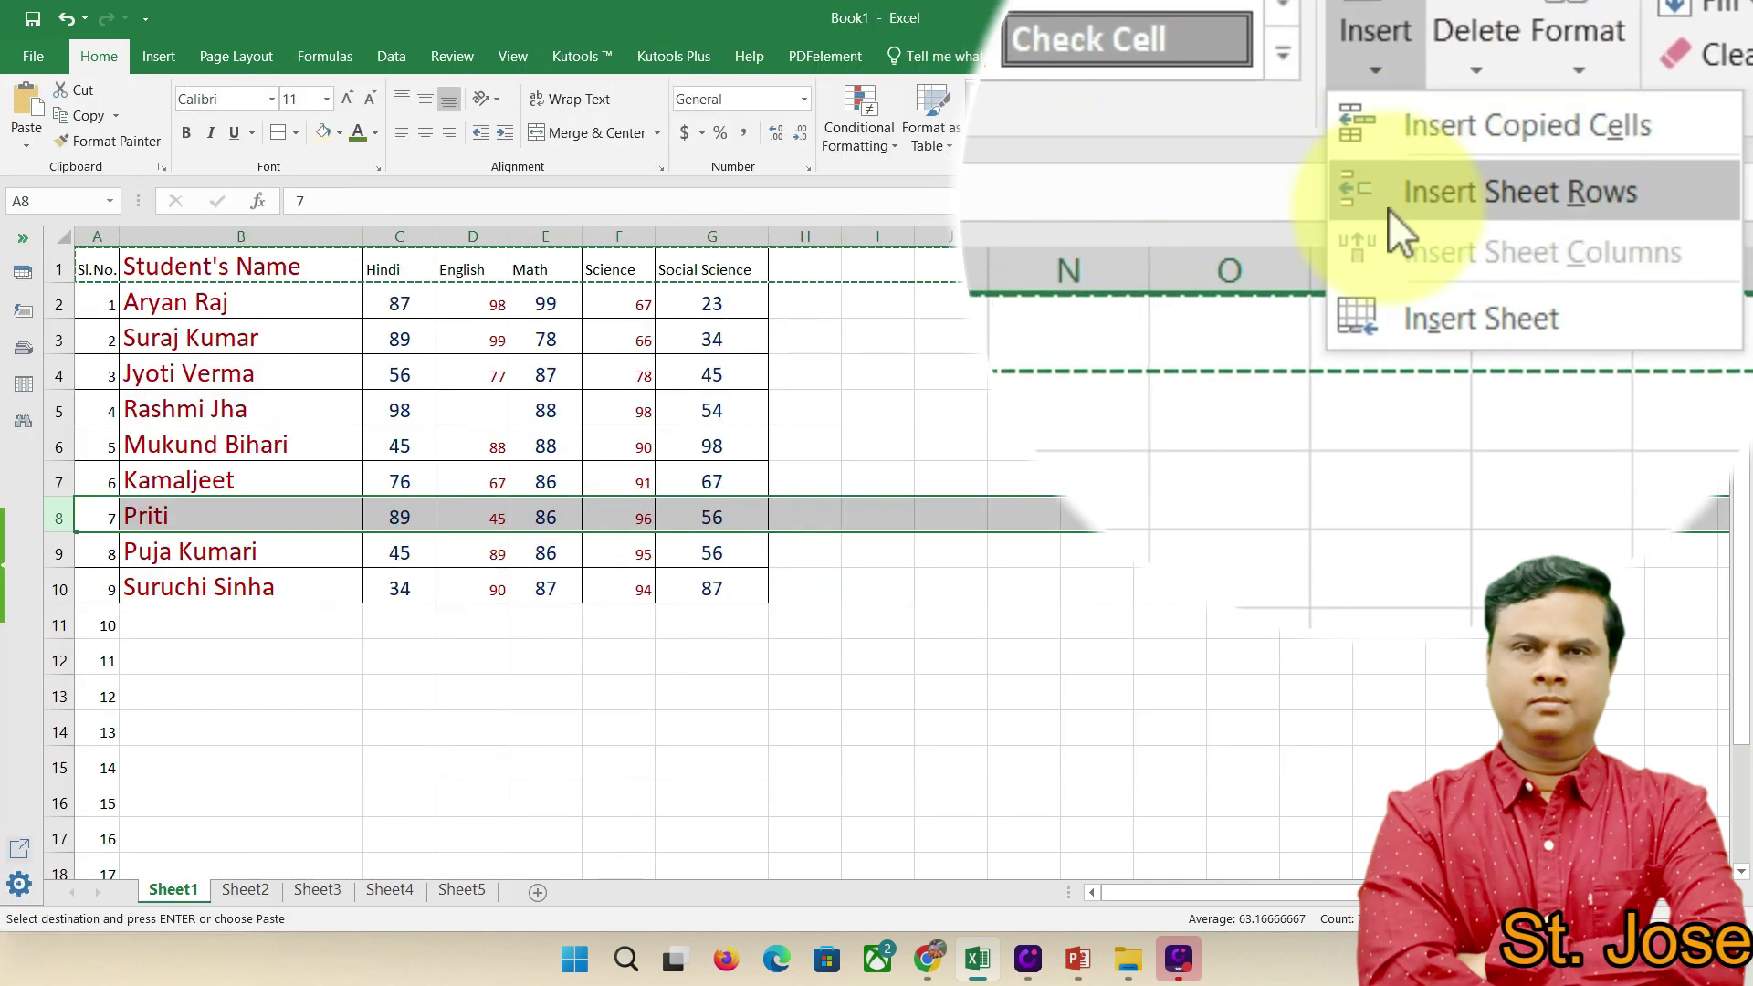
left_click(1388, 208)
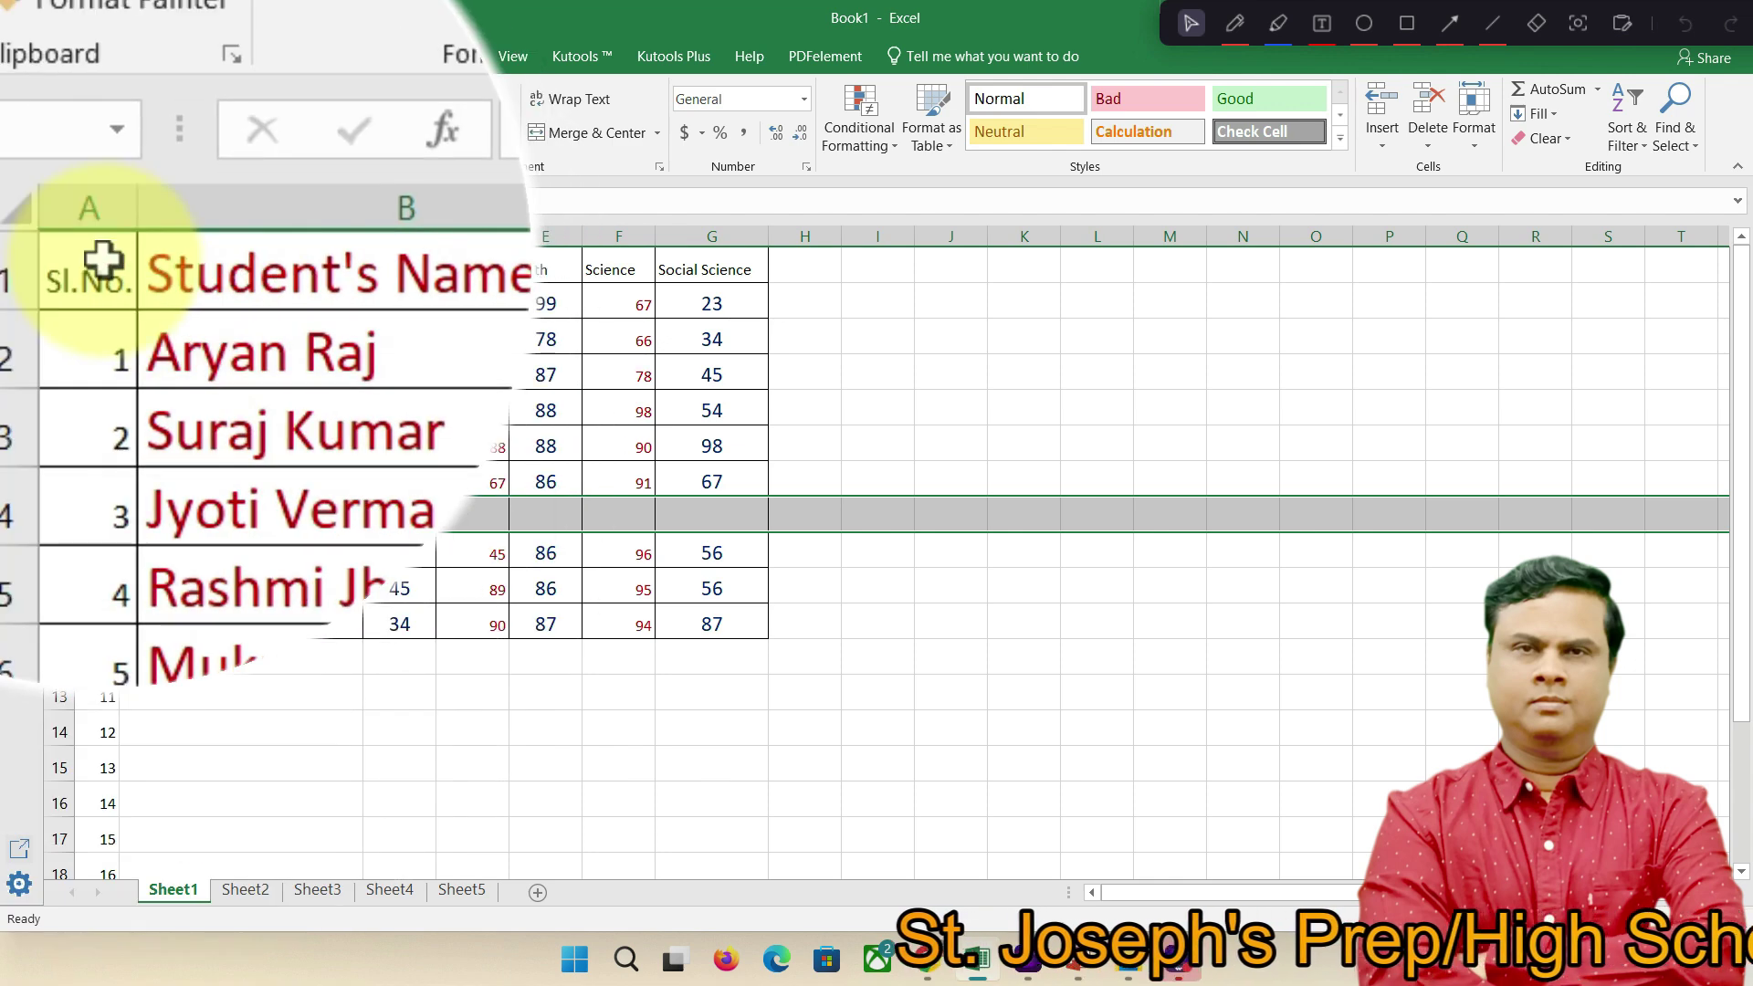
- Copy the header row and insert a second blank sheet row above Priti
left_click(59, 265)
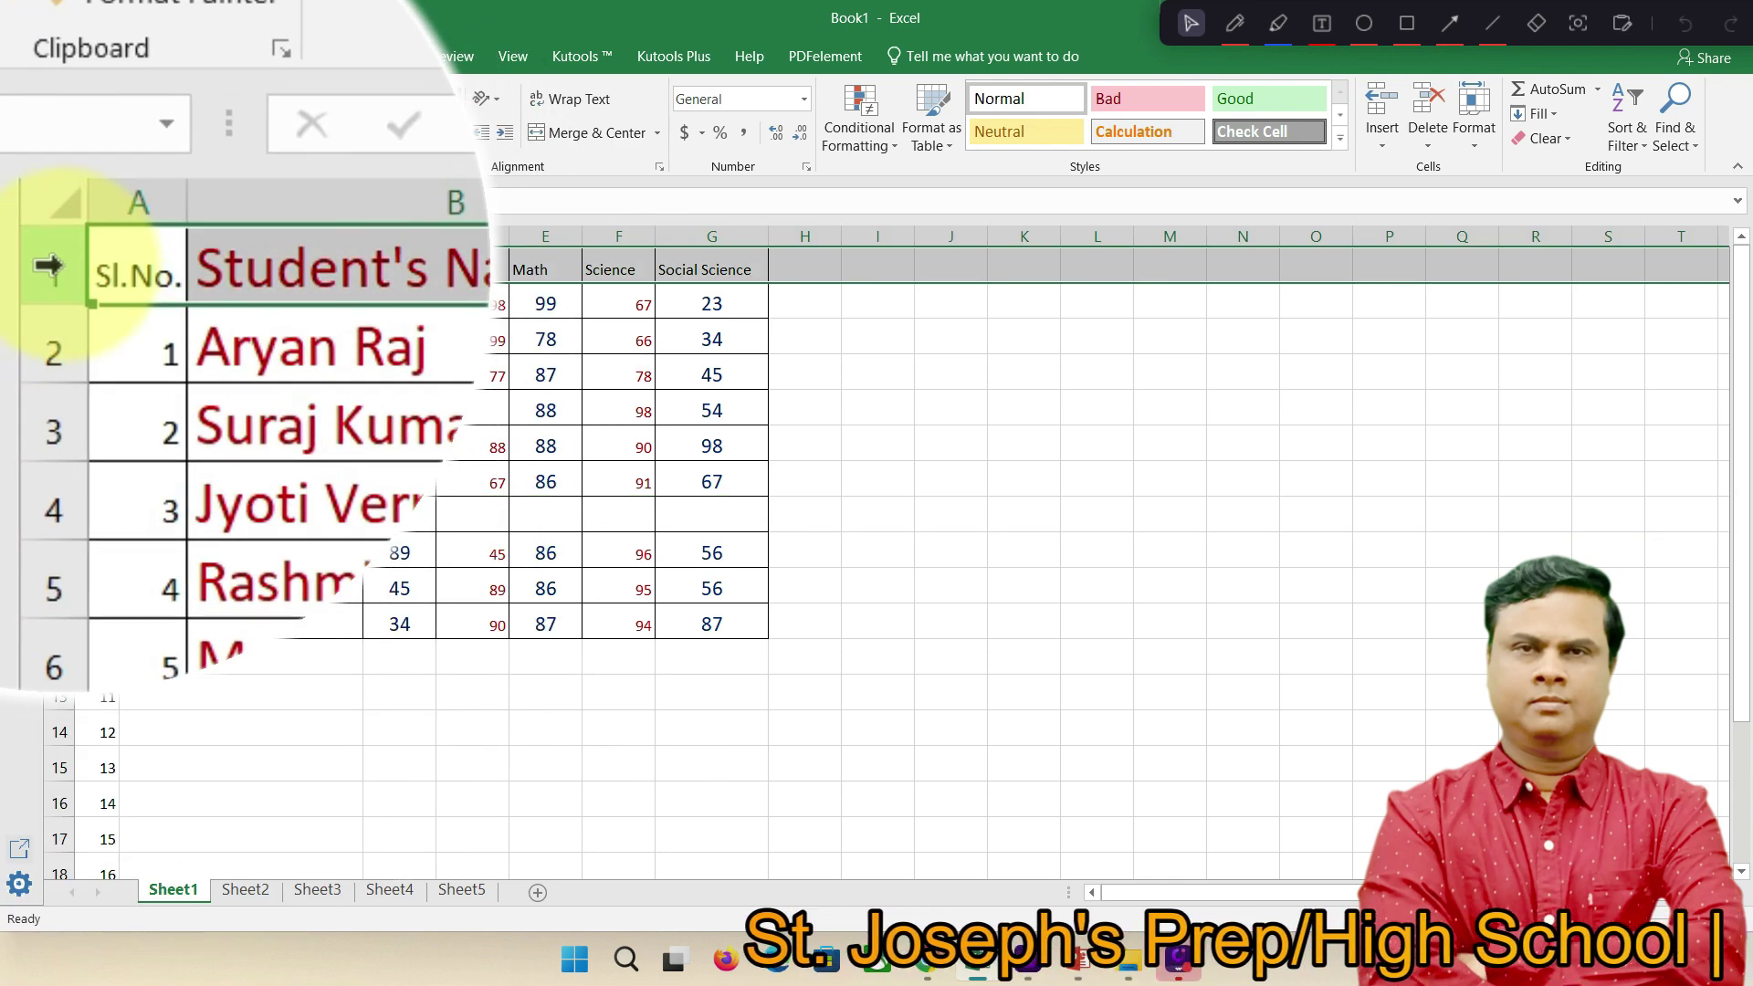
left_click(63, 265)
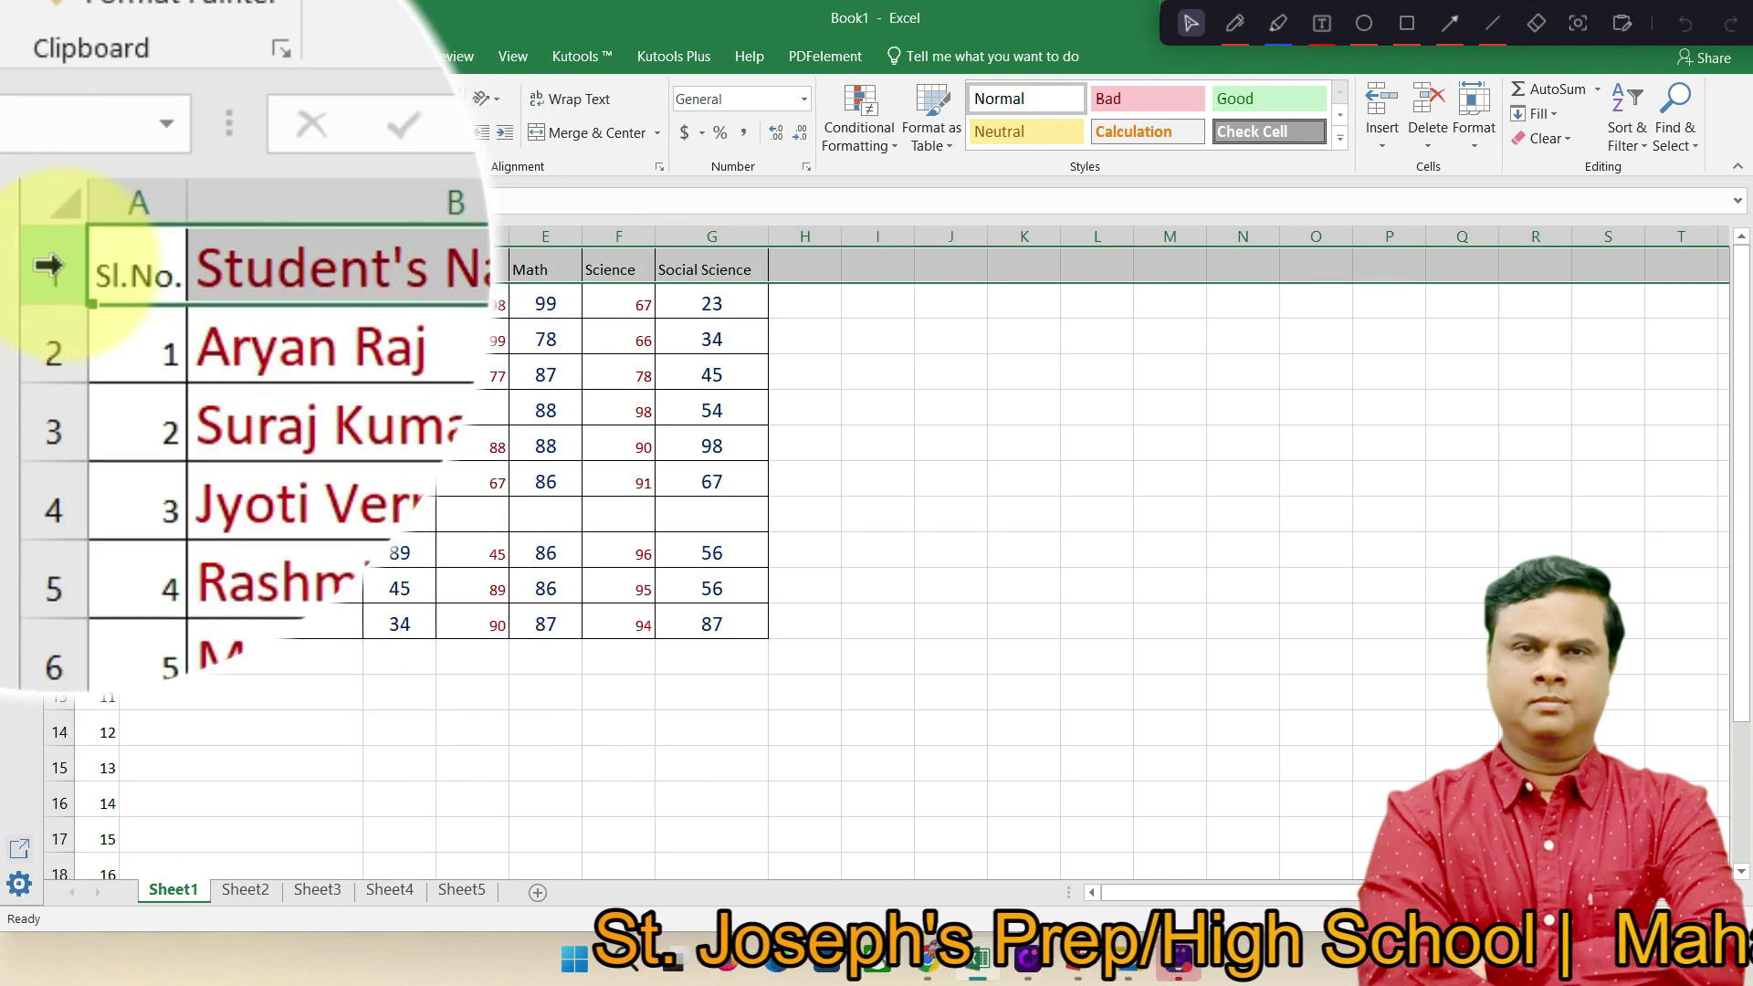
left_click(57, 514)
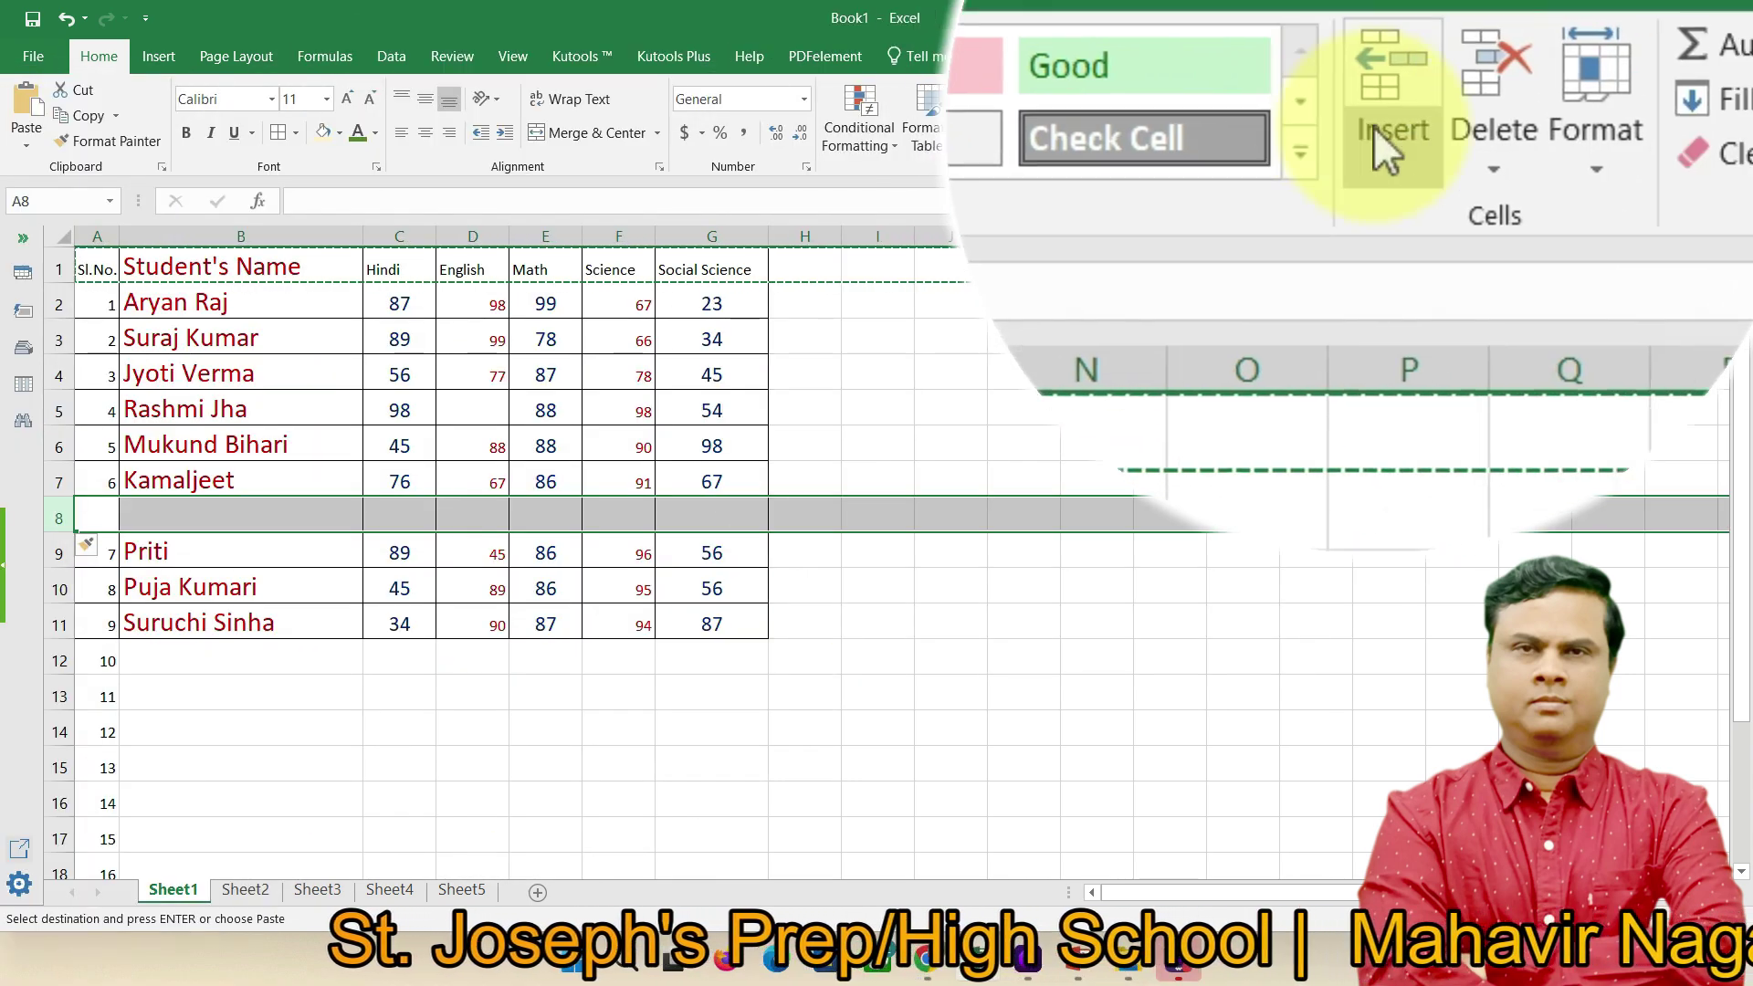
left_click(1381, 142)
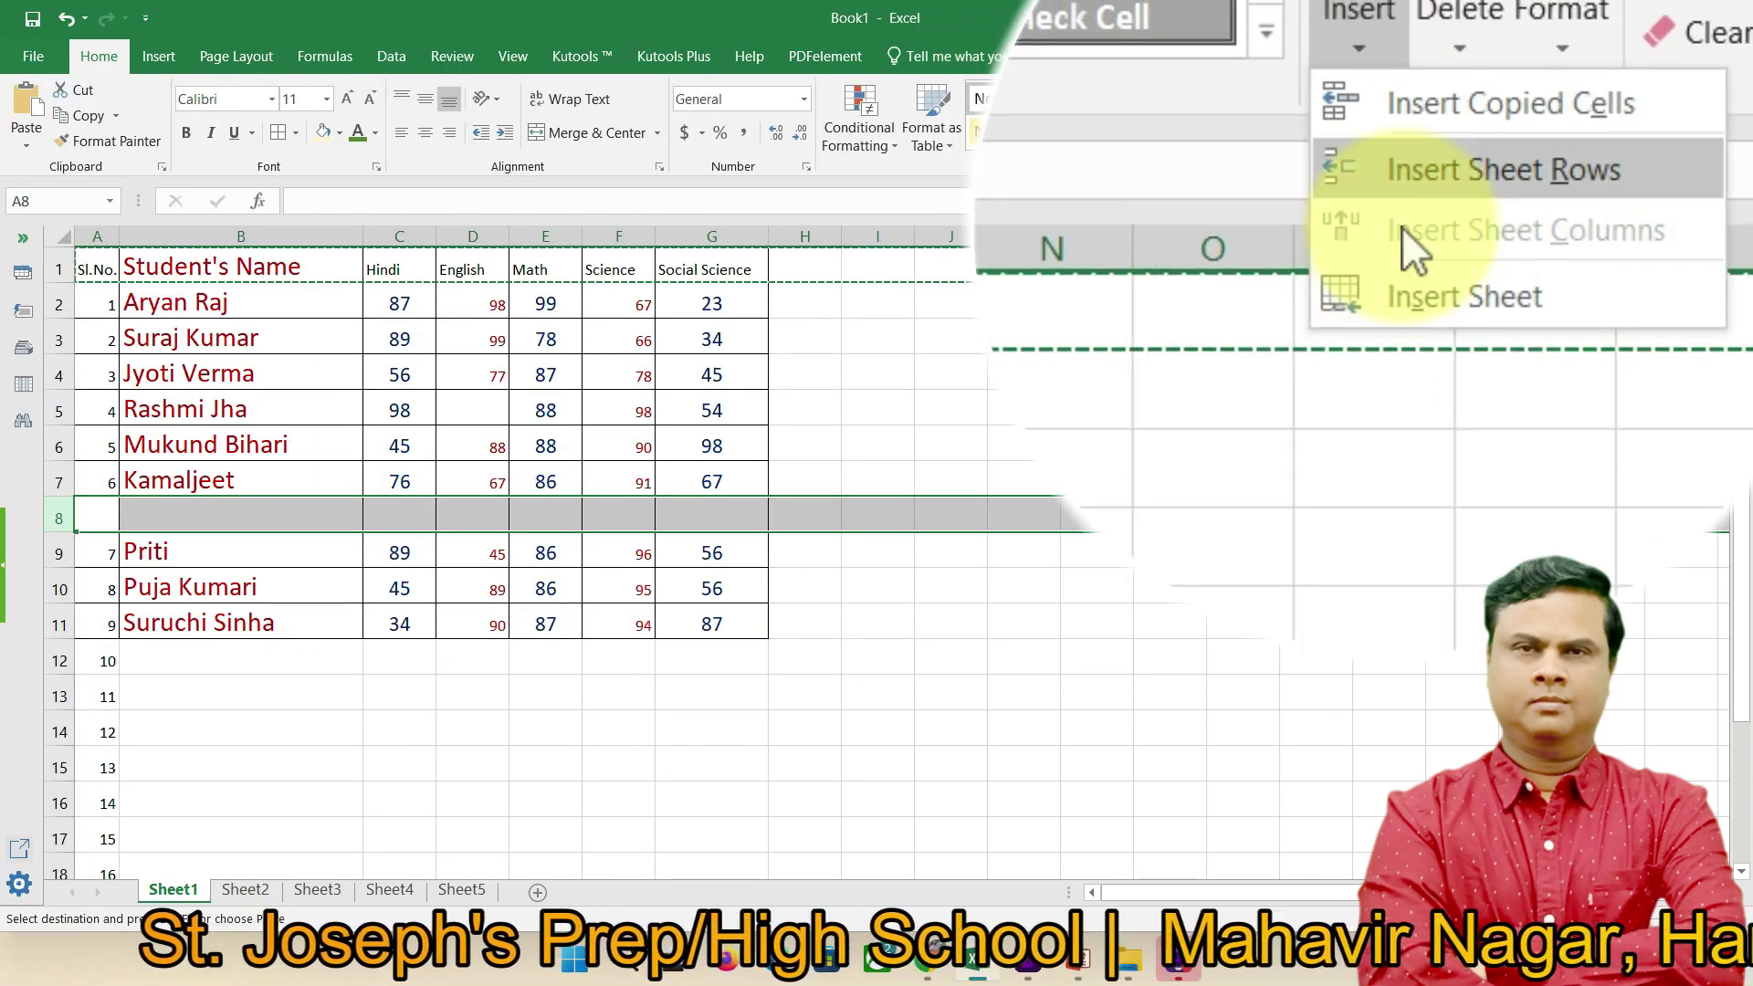
left_click(1442, 206)
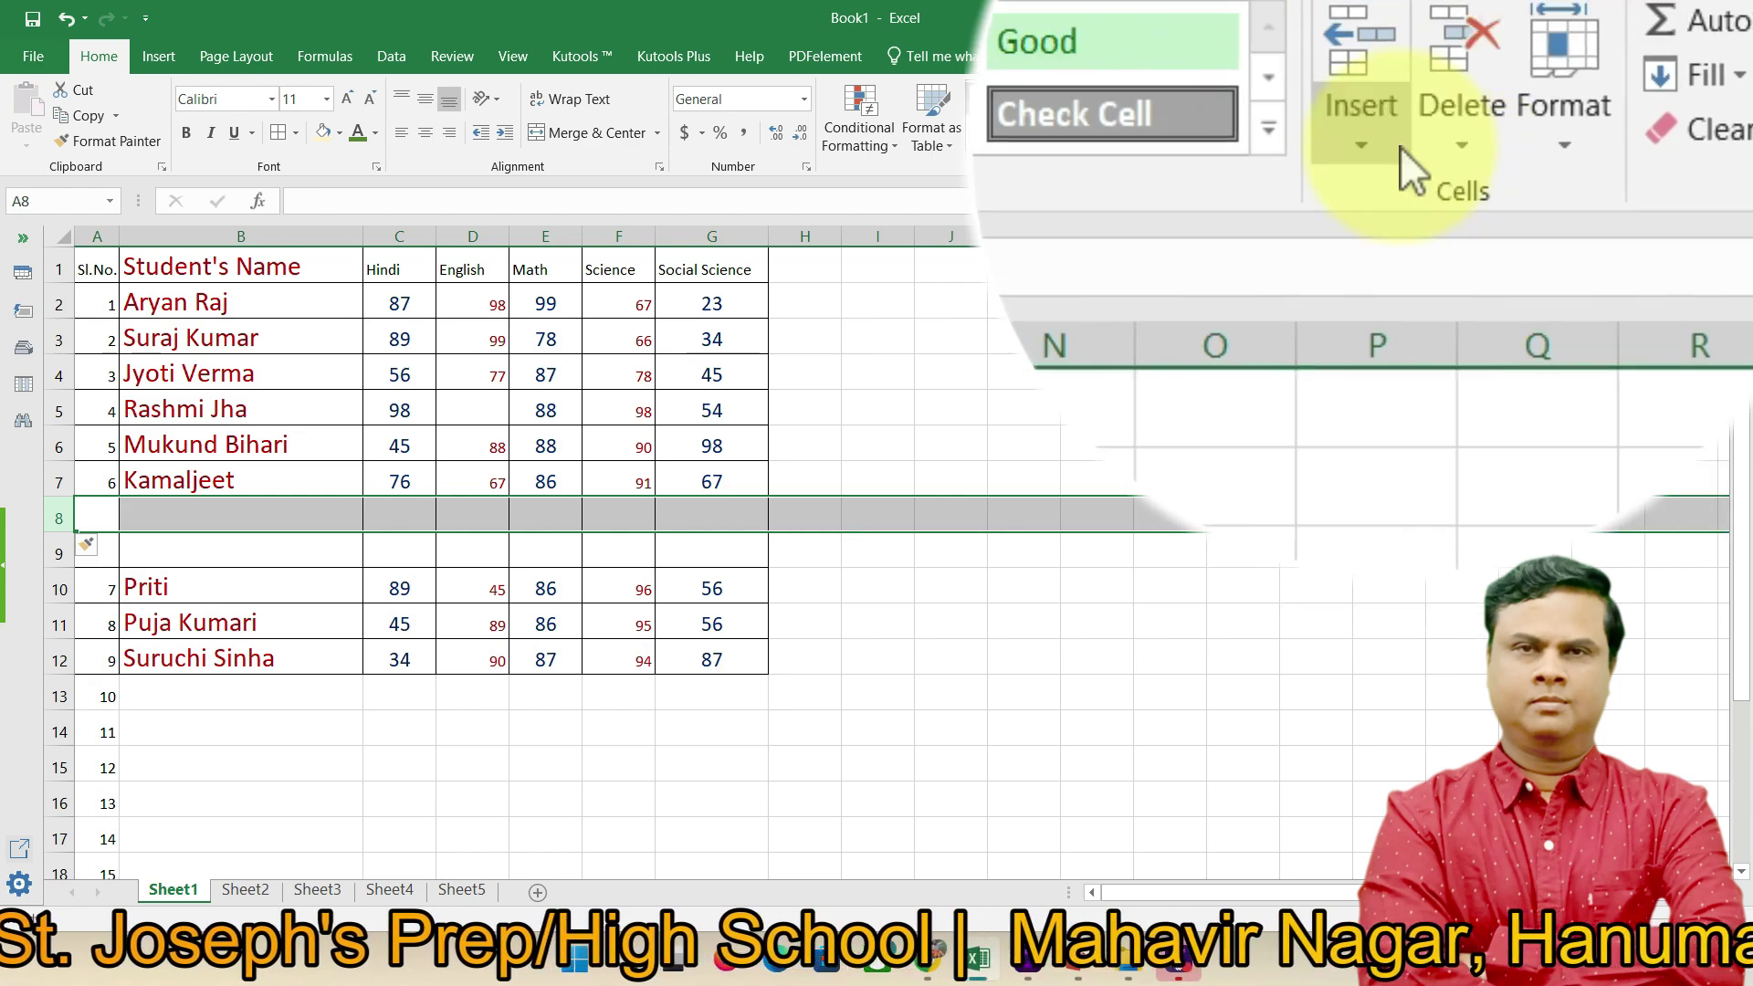
- Insert the copied Sl.No./Student's Name header row above Priti, then select rows 8–10
left_click(1392, 146)
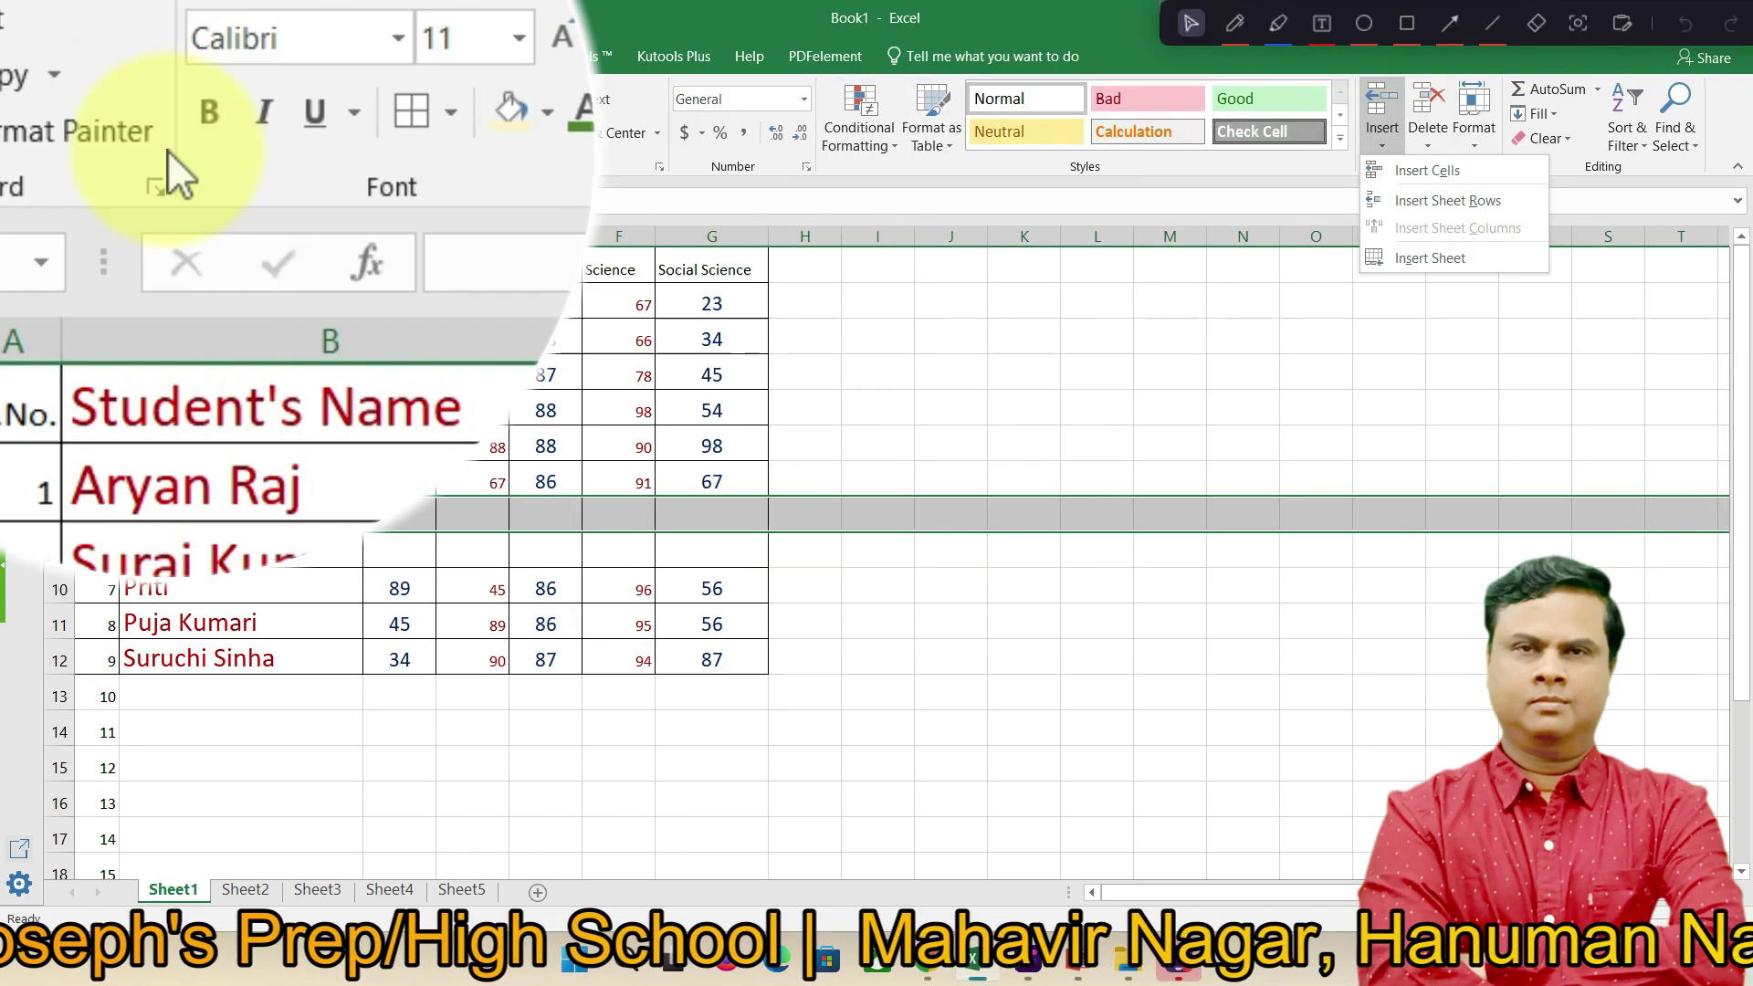
key("Escape")
left_click(59, 269)
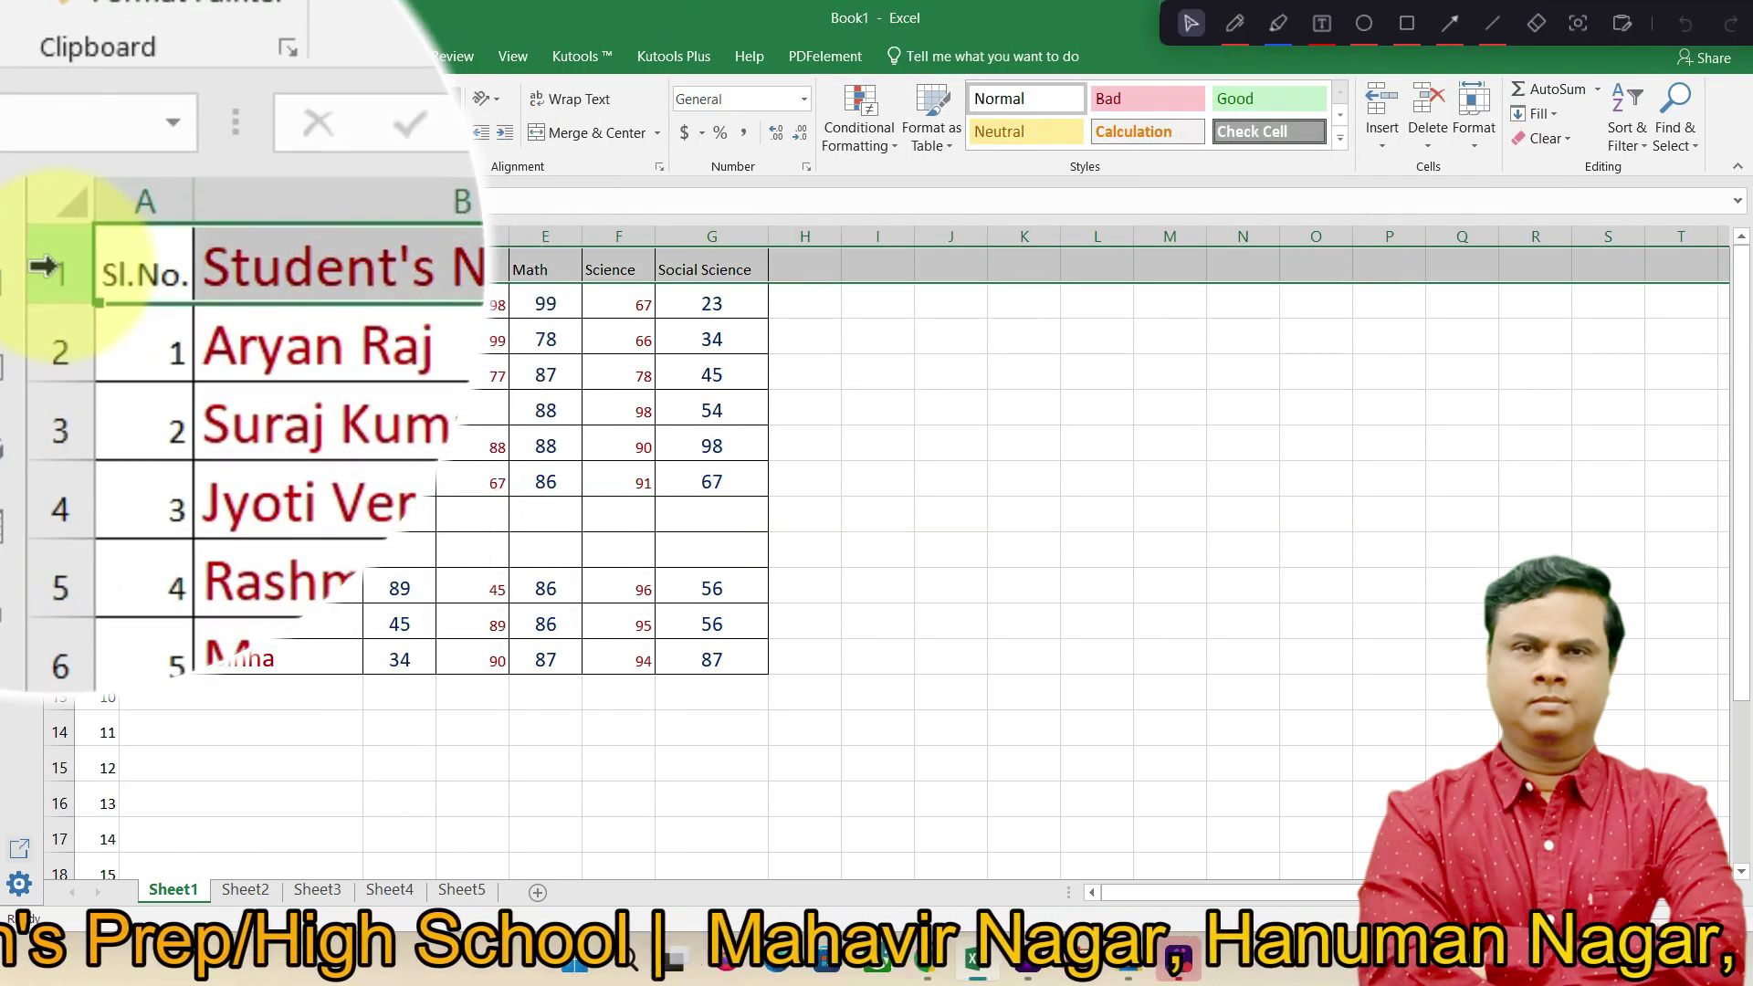
left_click(86, 117)
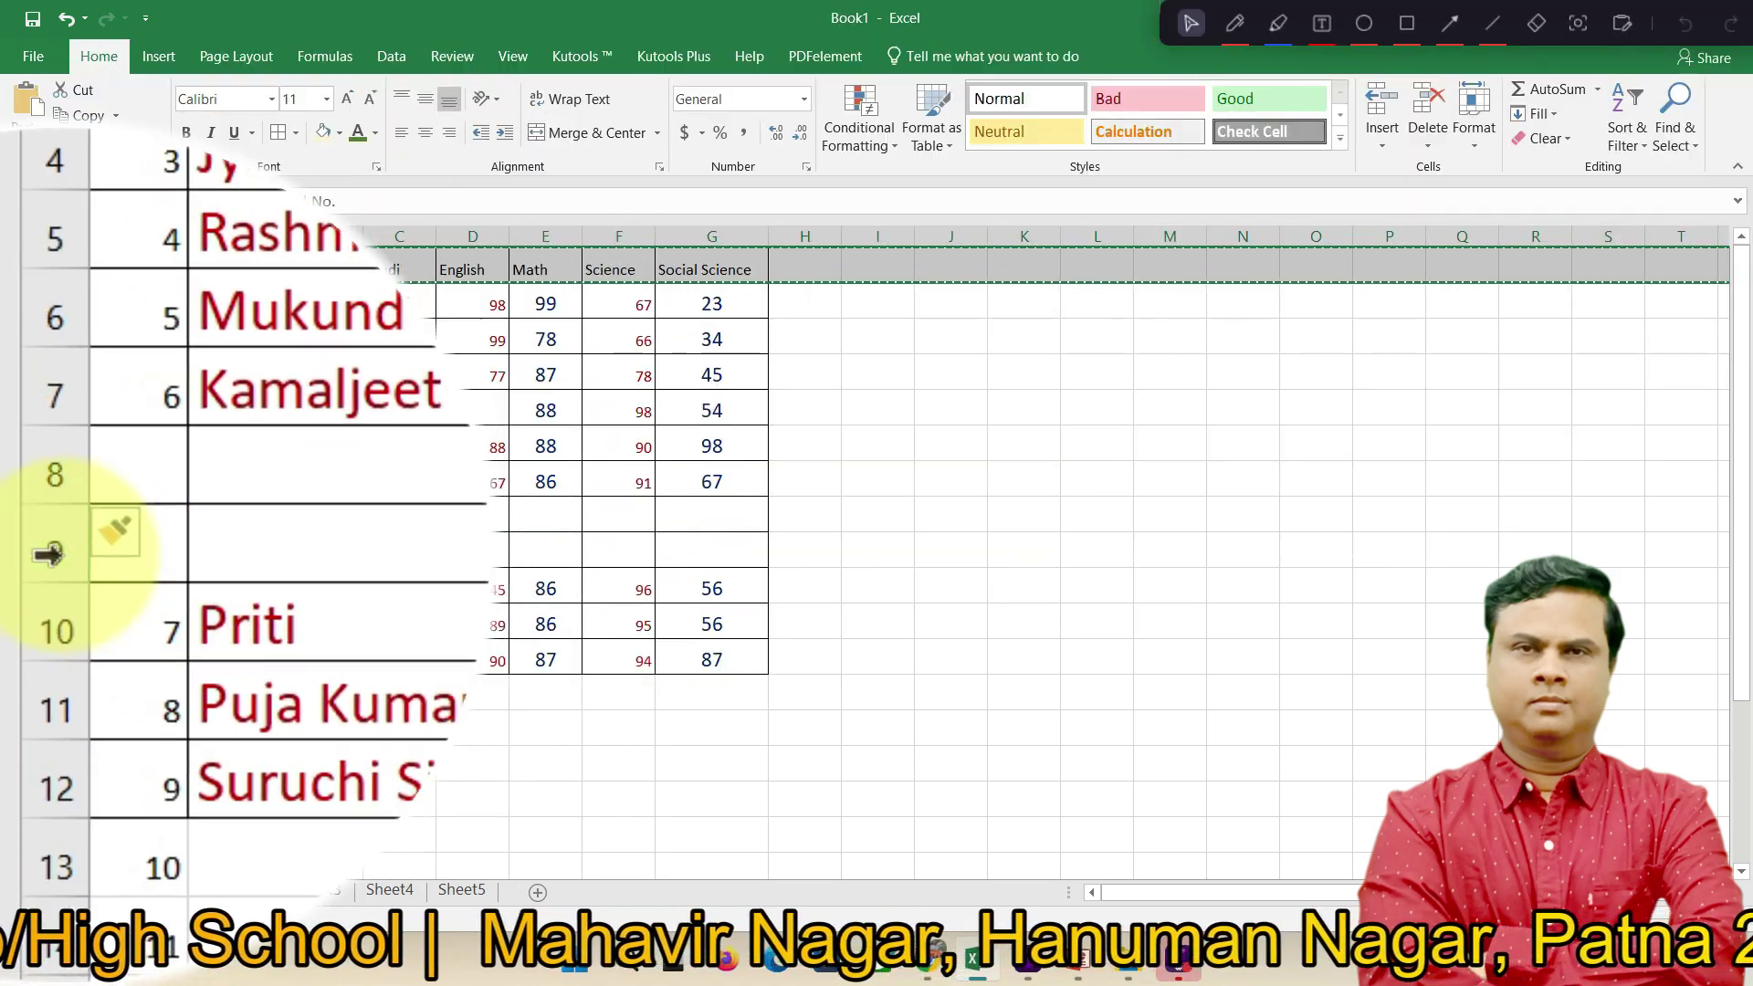
left_click(58, 589)
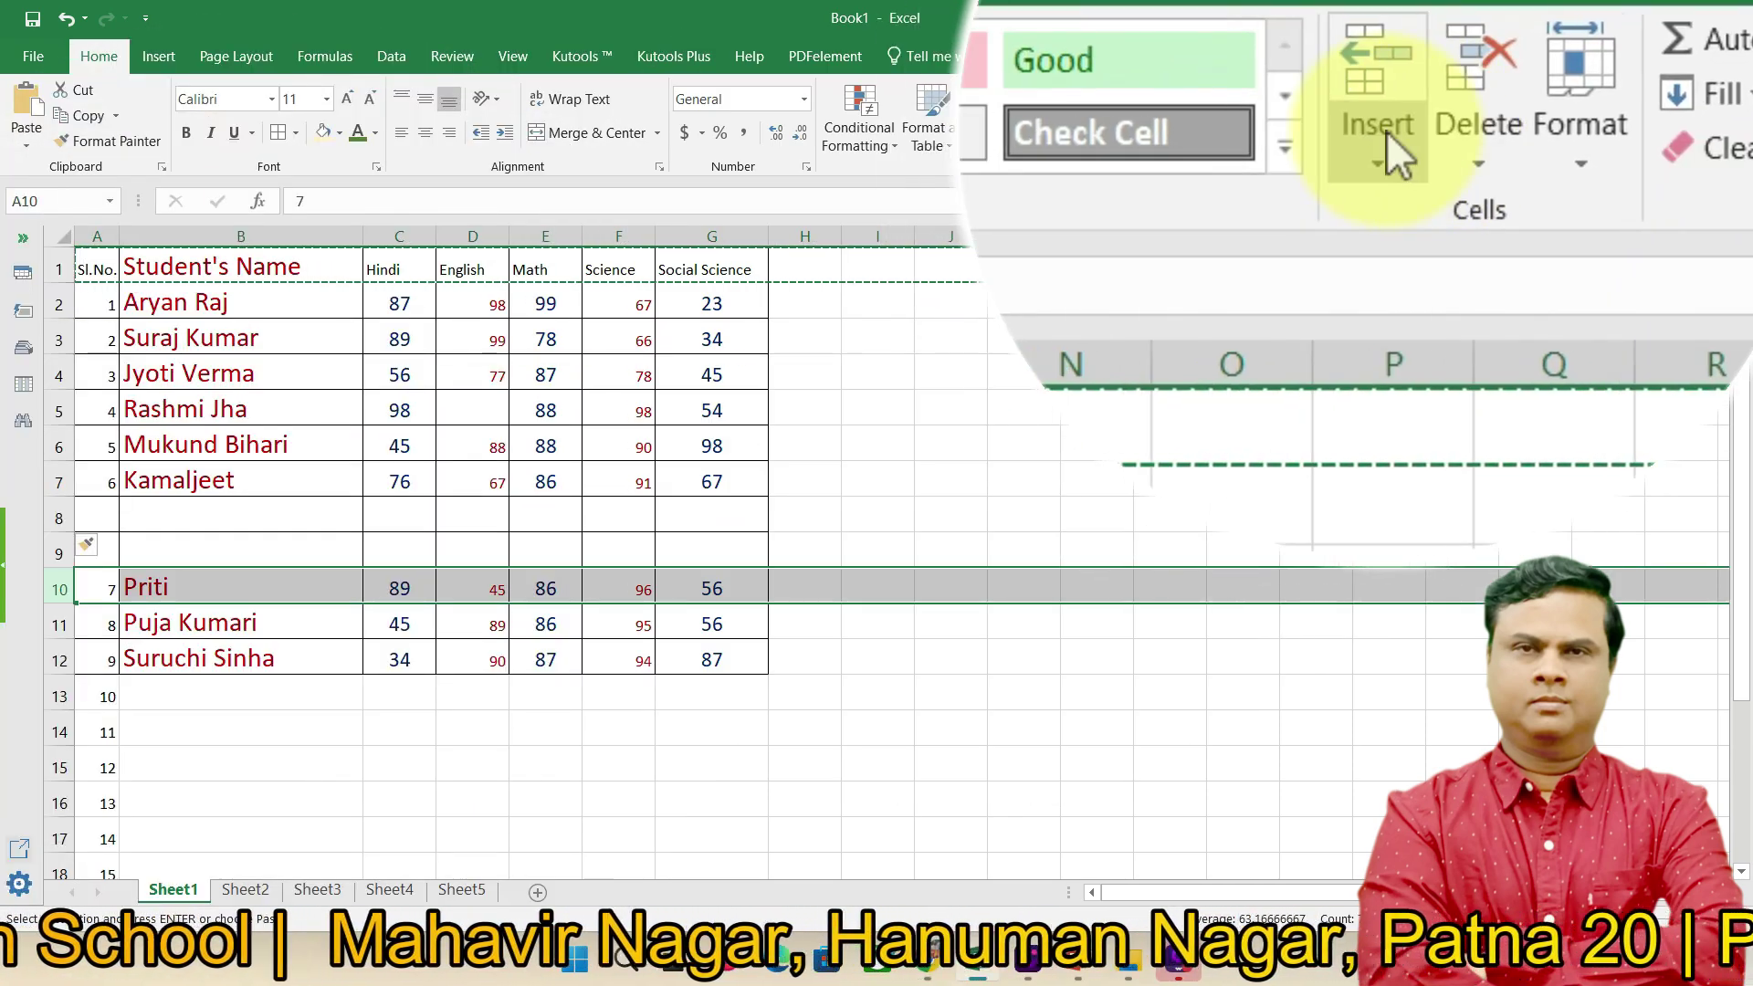
left_click(1379, 135)
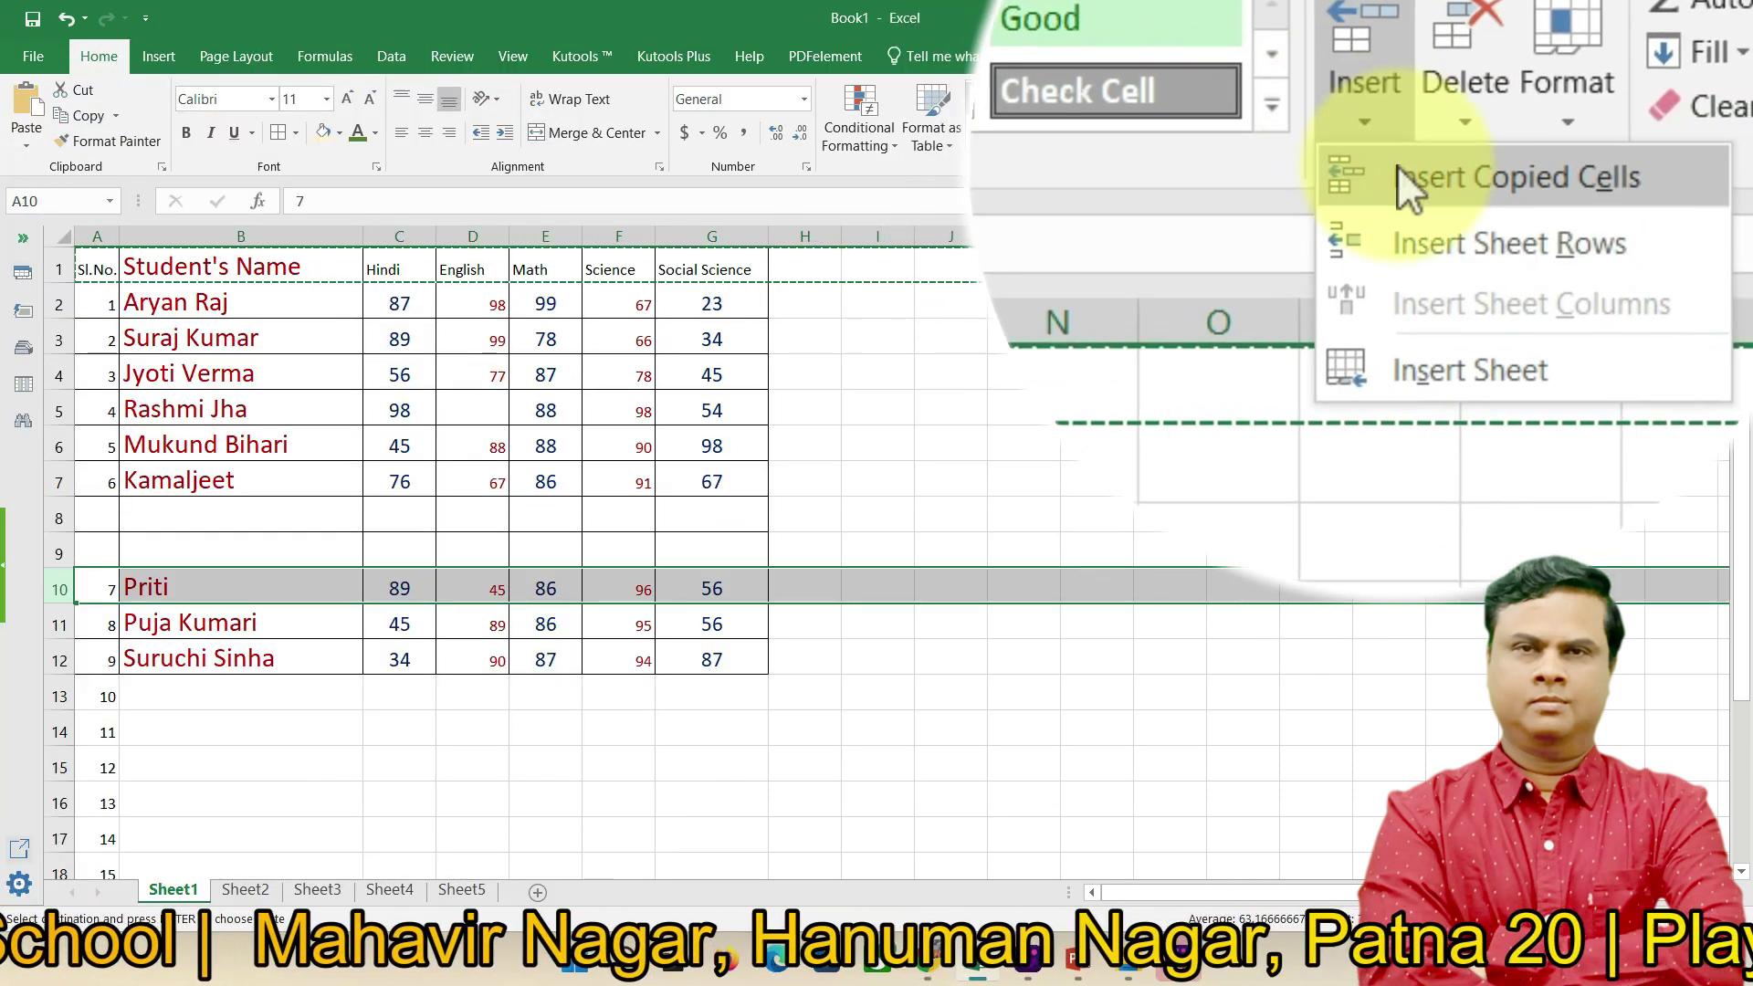
left_click(1402, 172)
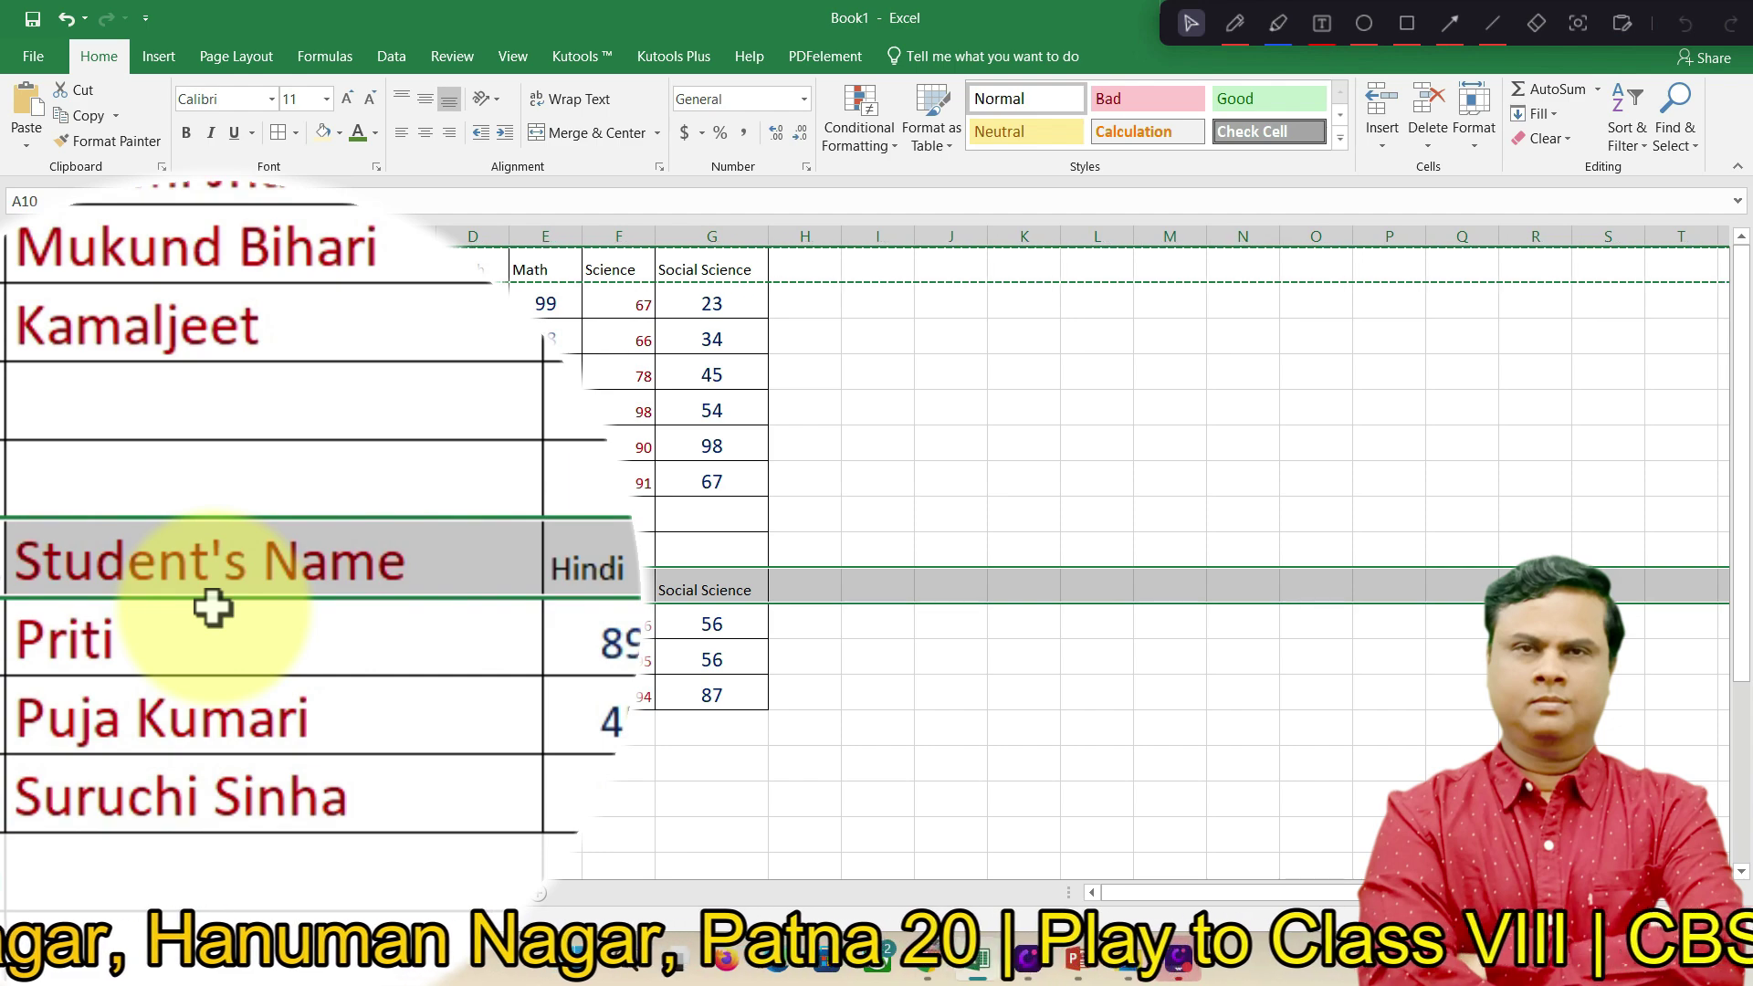
left_click(293, 513)
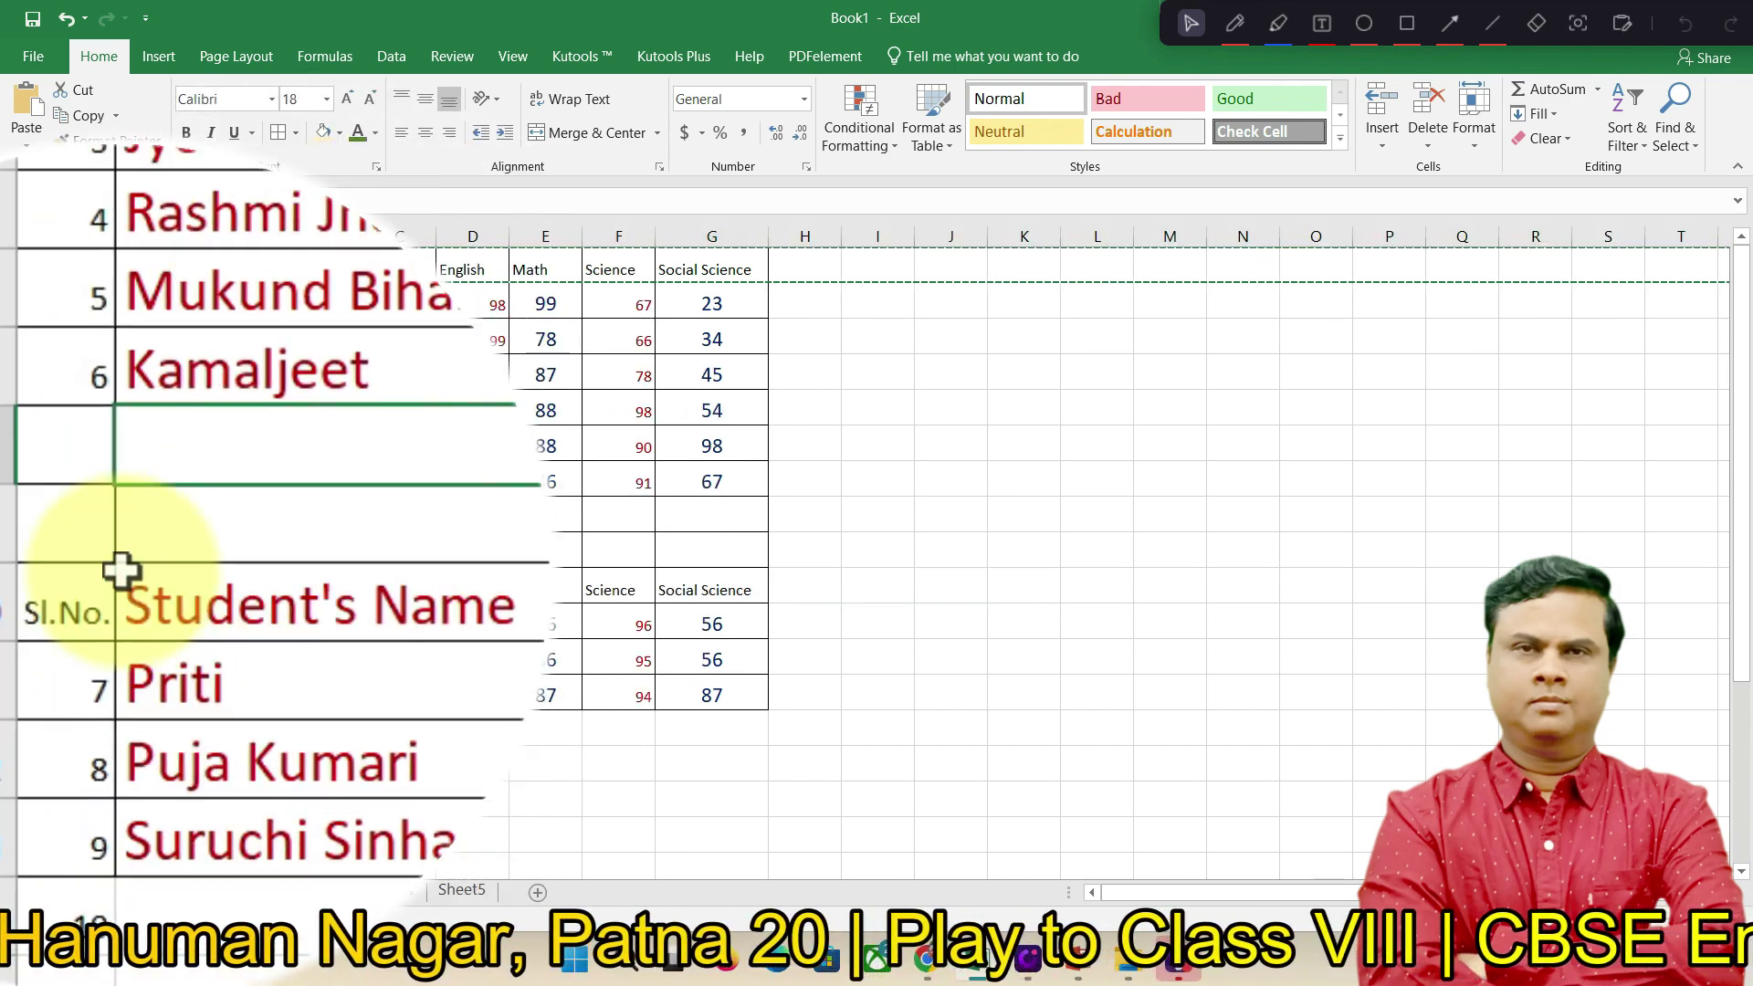
left_click_drag(48, 592, 68, 514)
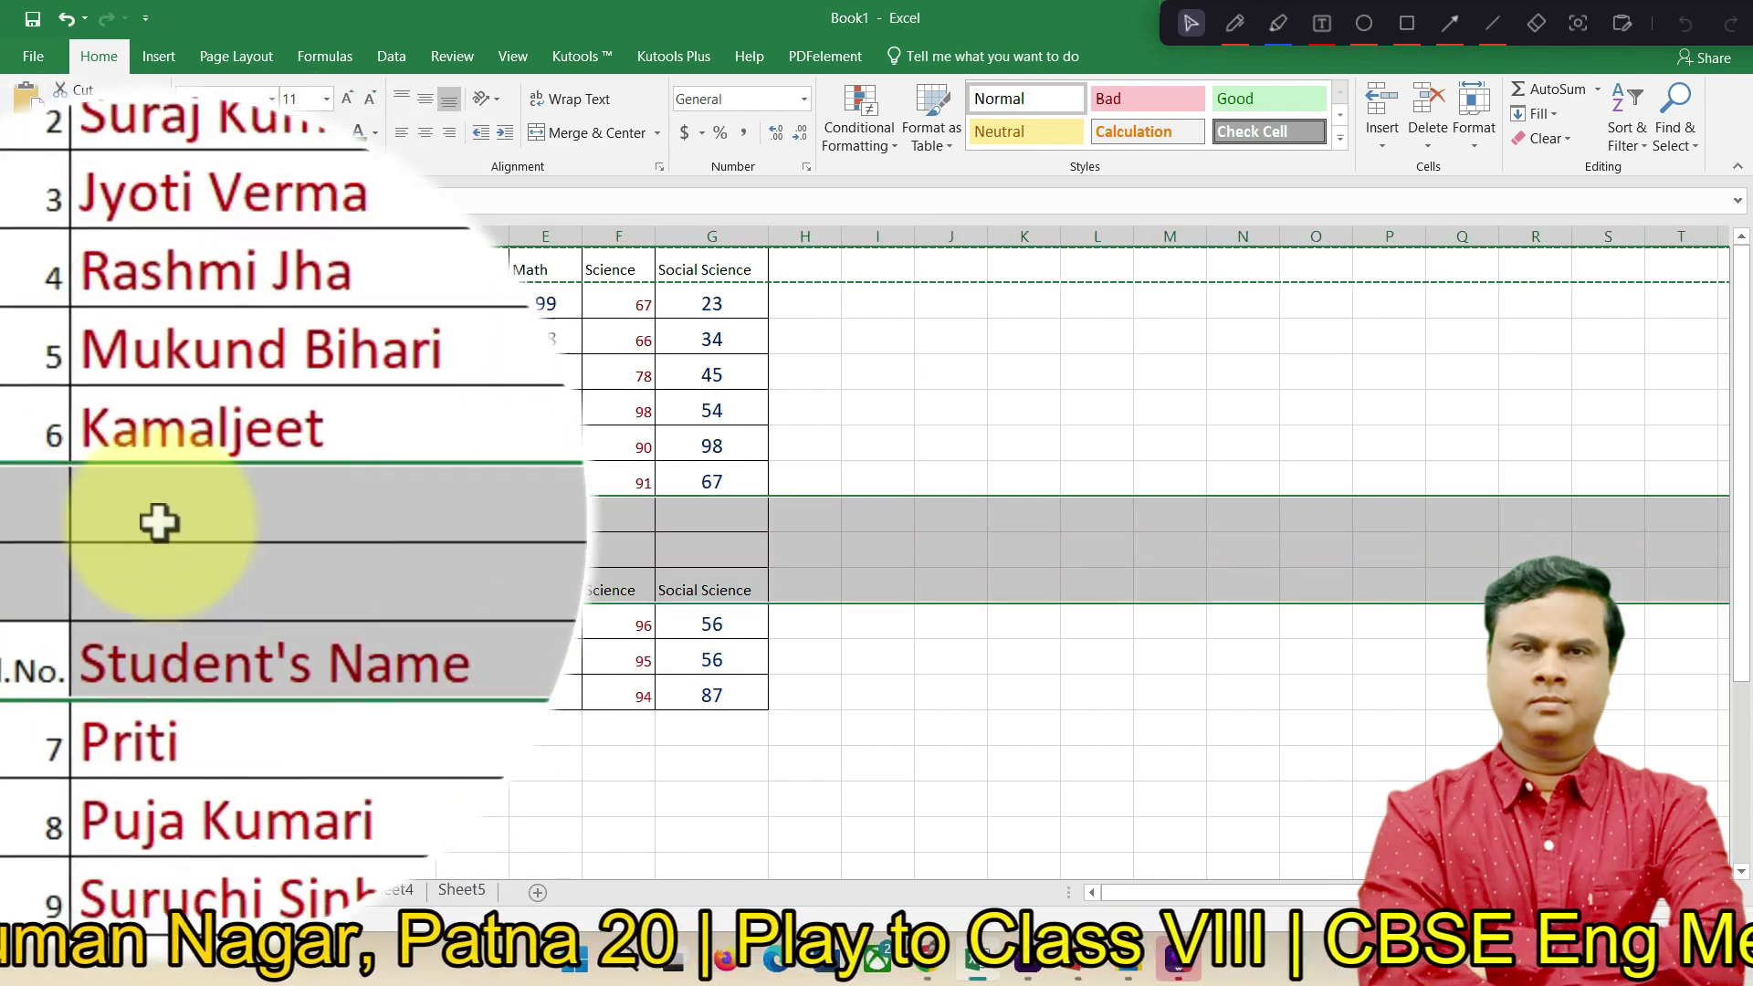
- Delete rows 8–10, removing the two blank rows and the repeated header
left_click(111, 627)
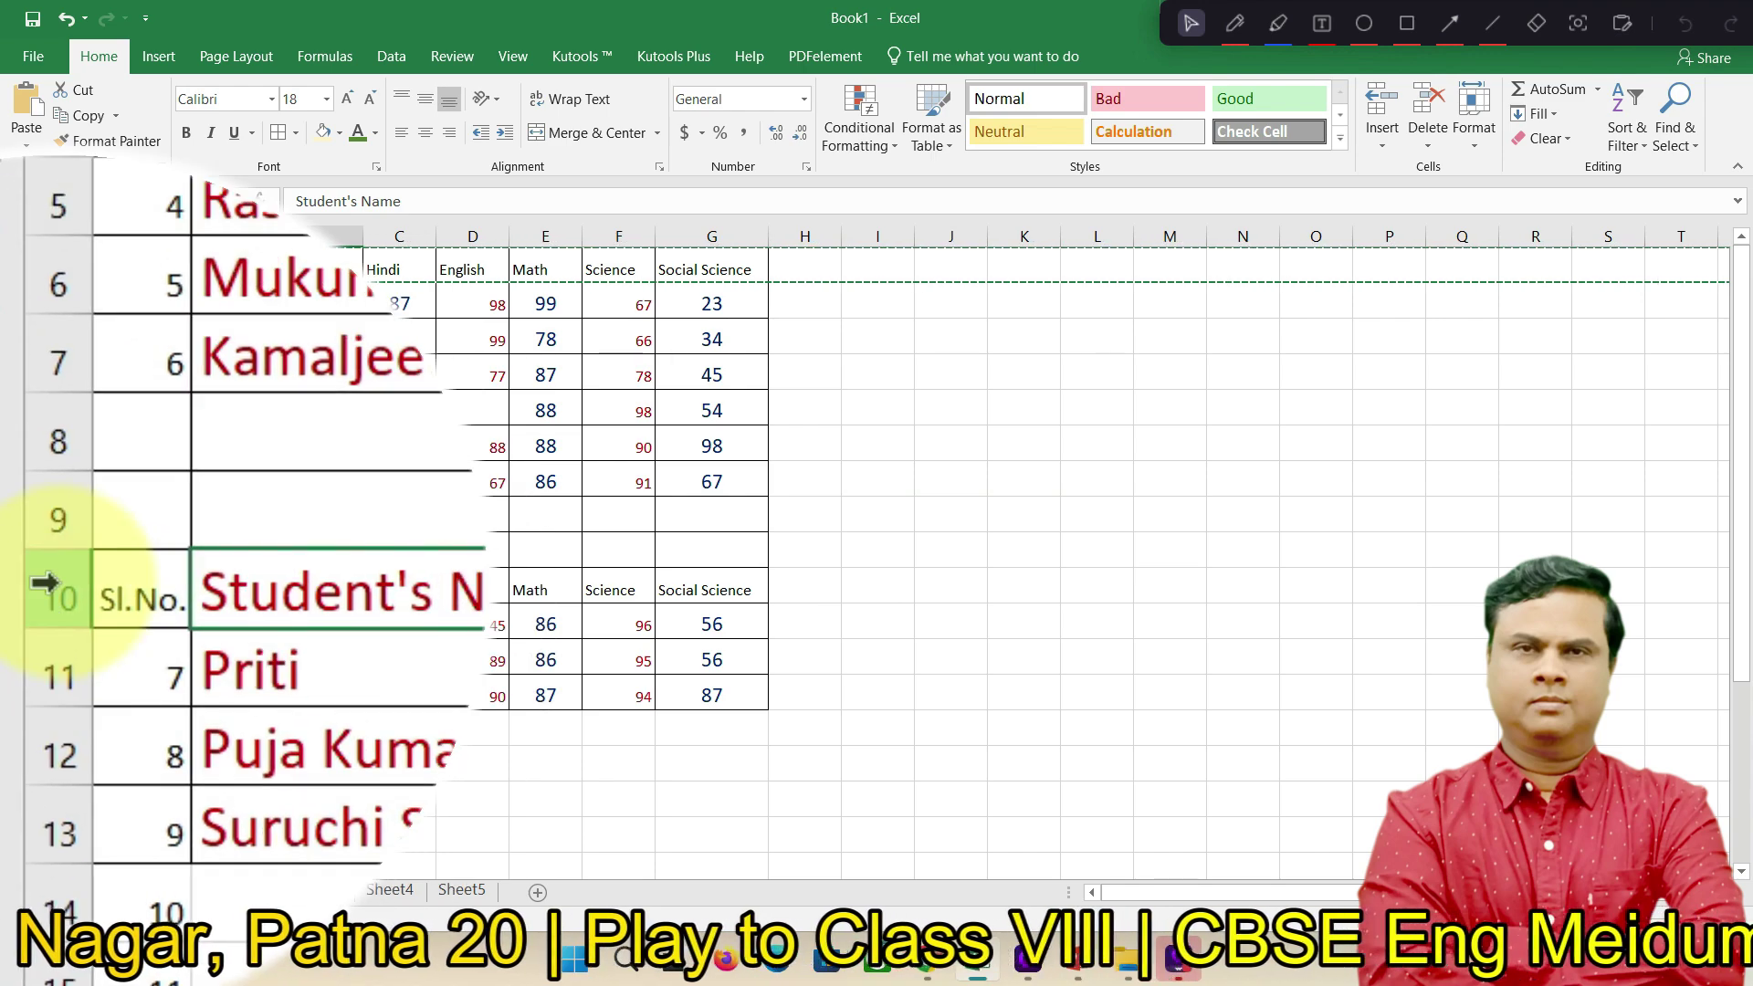
left_click(44, 582)
left_click_drag(62, 567, 61, 526)
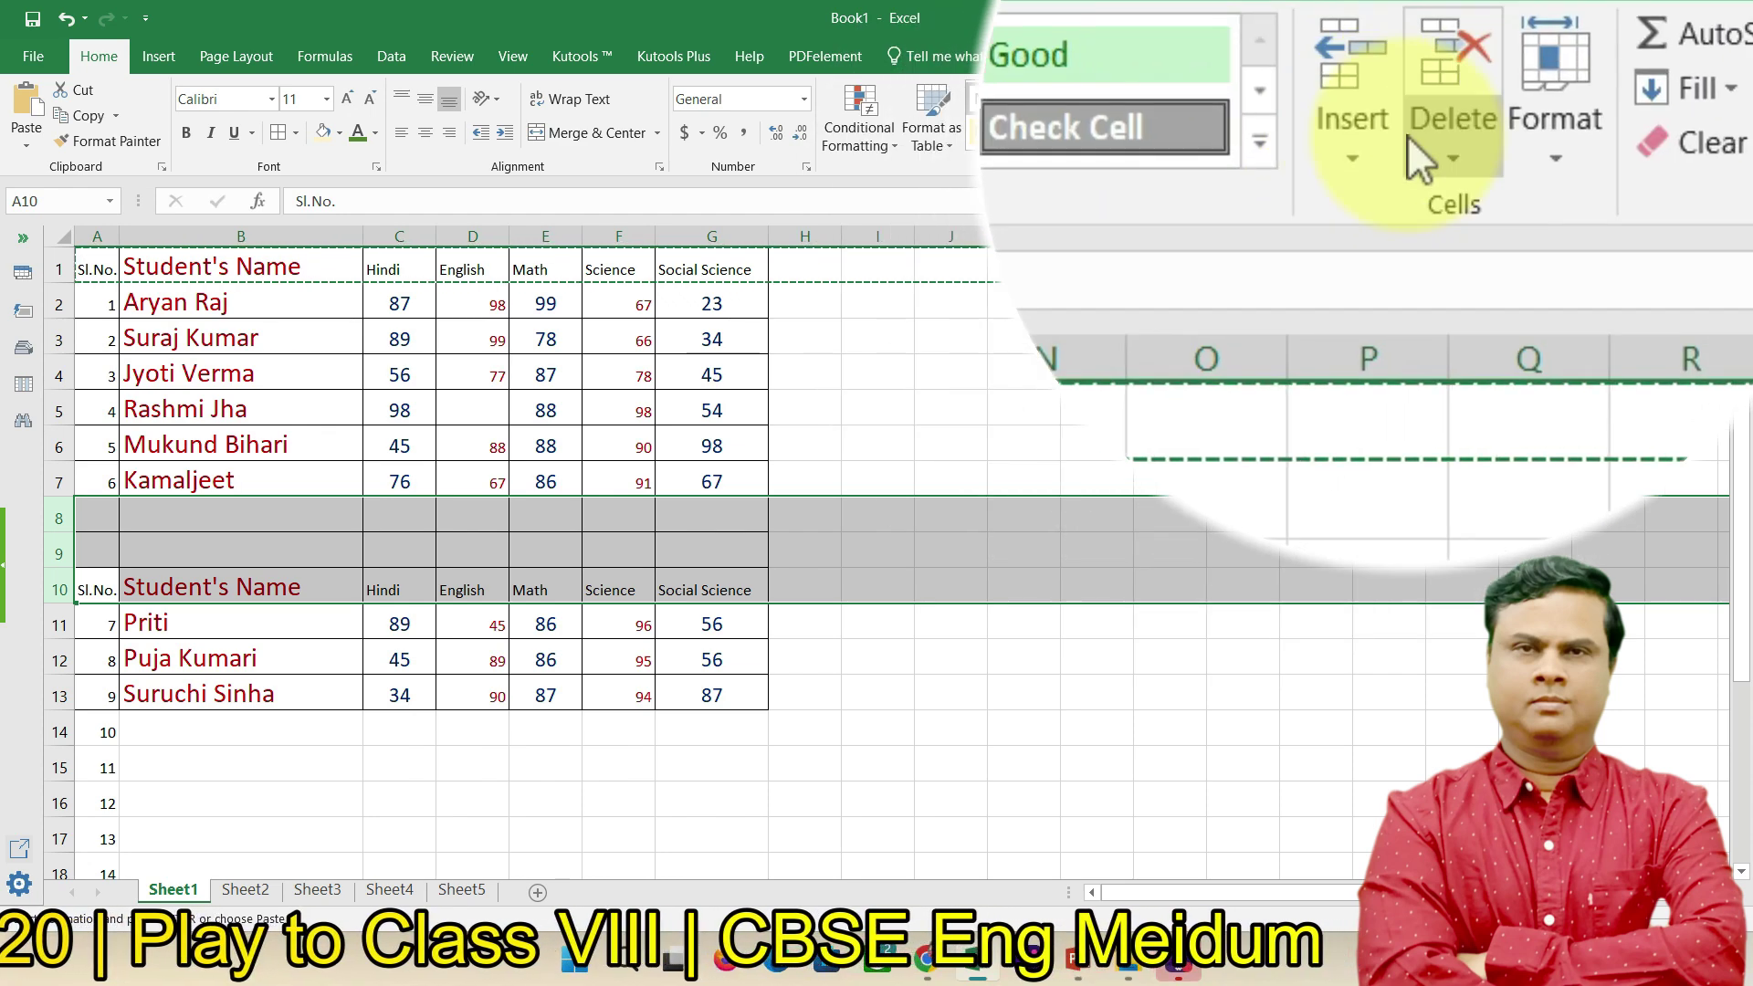
left_click(1420, 141)
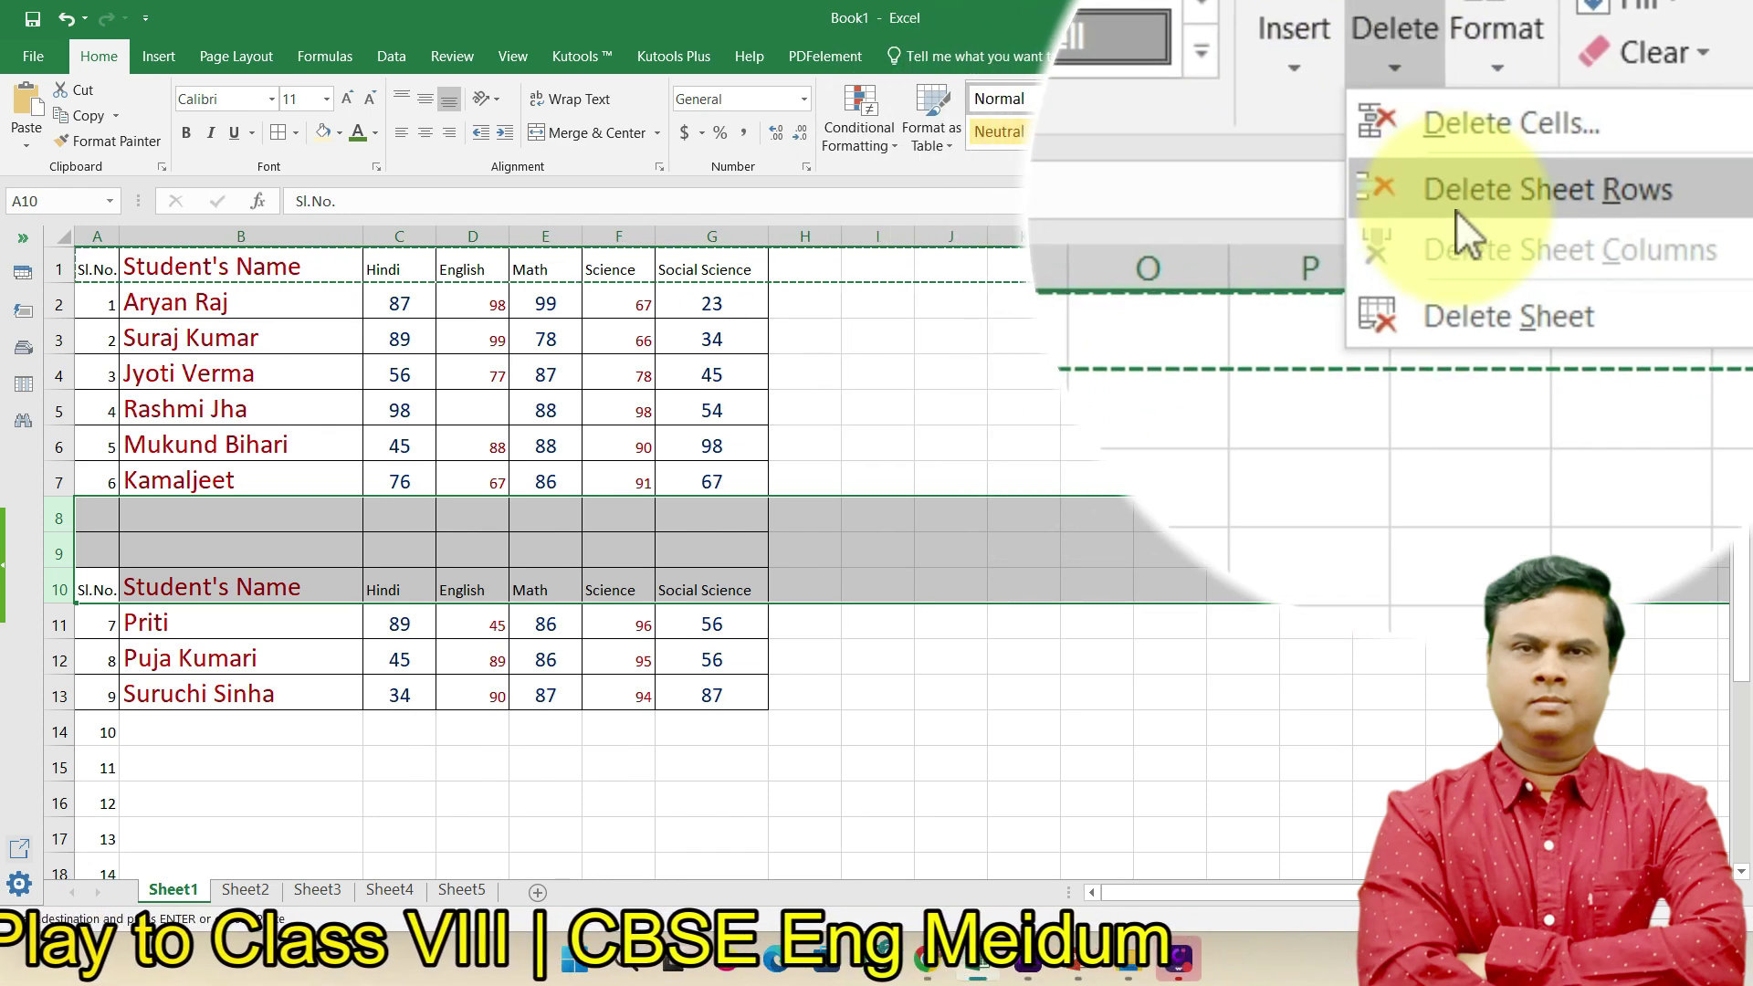
left_click(1456, 210)
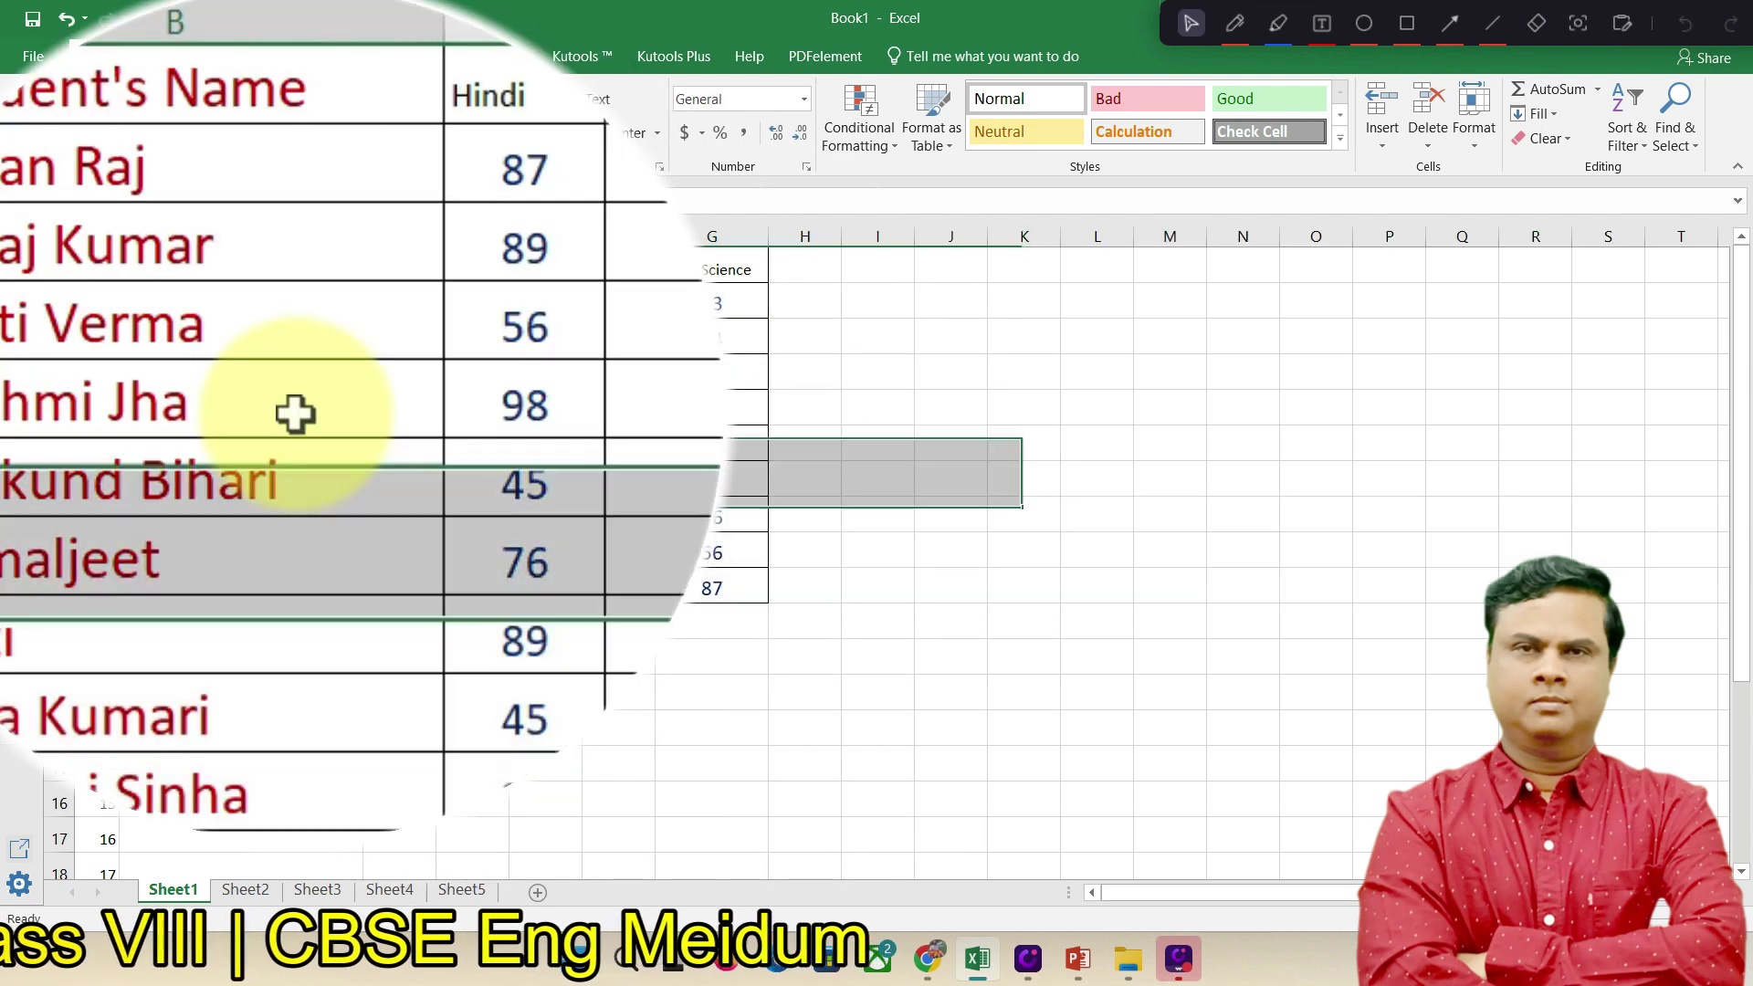
- Copy the Sl.No. column and insert it before the English column
left_click(96, 411)
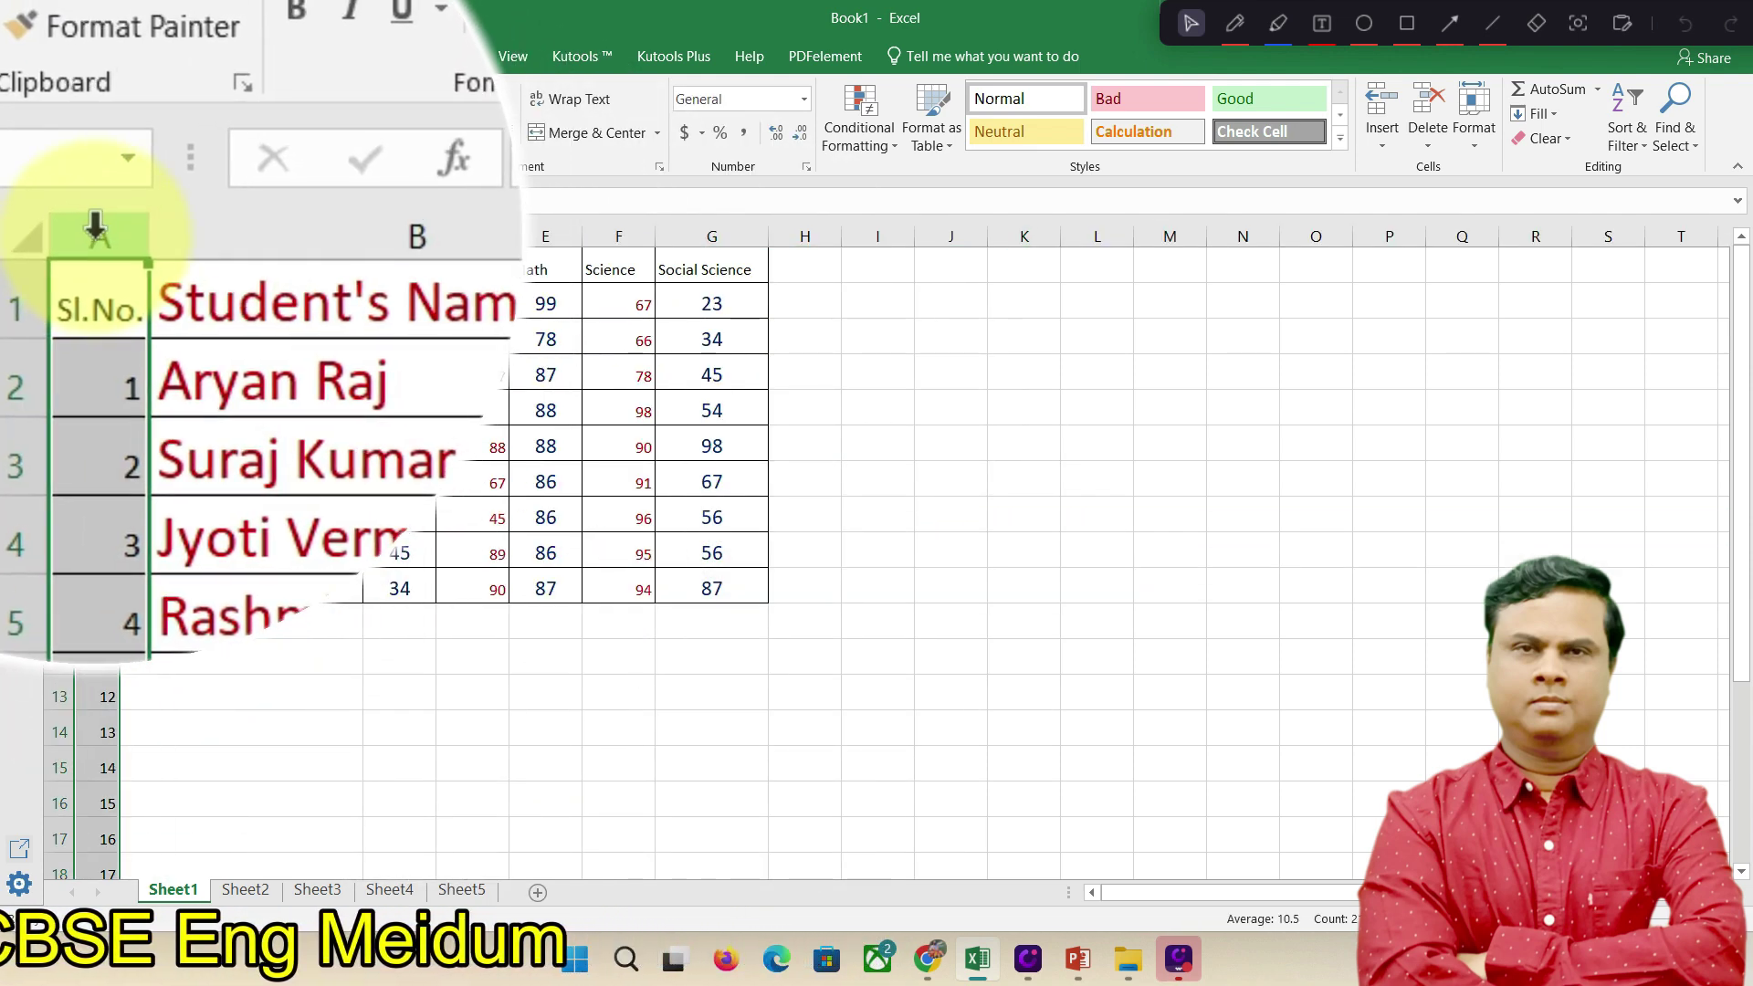
left_click(97, 118)
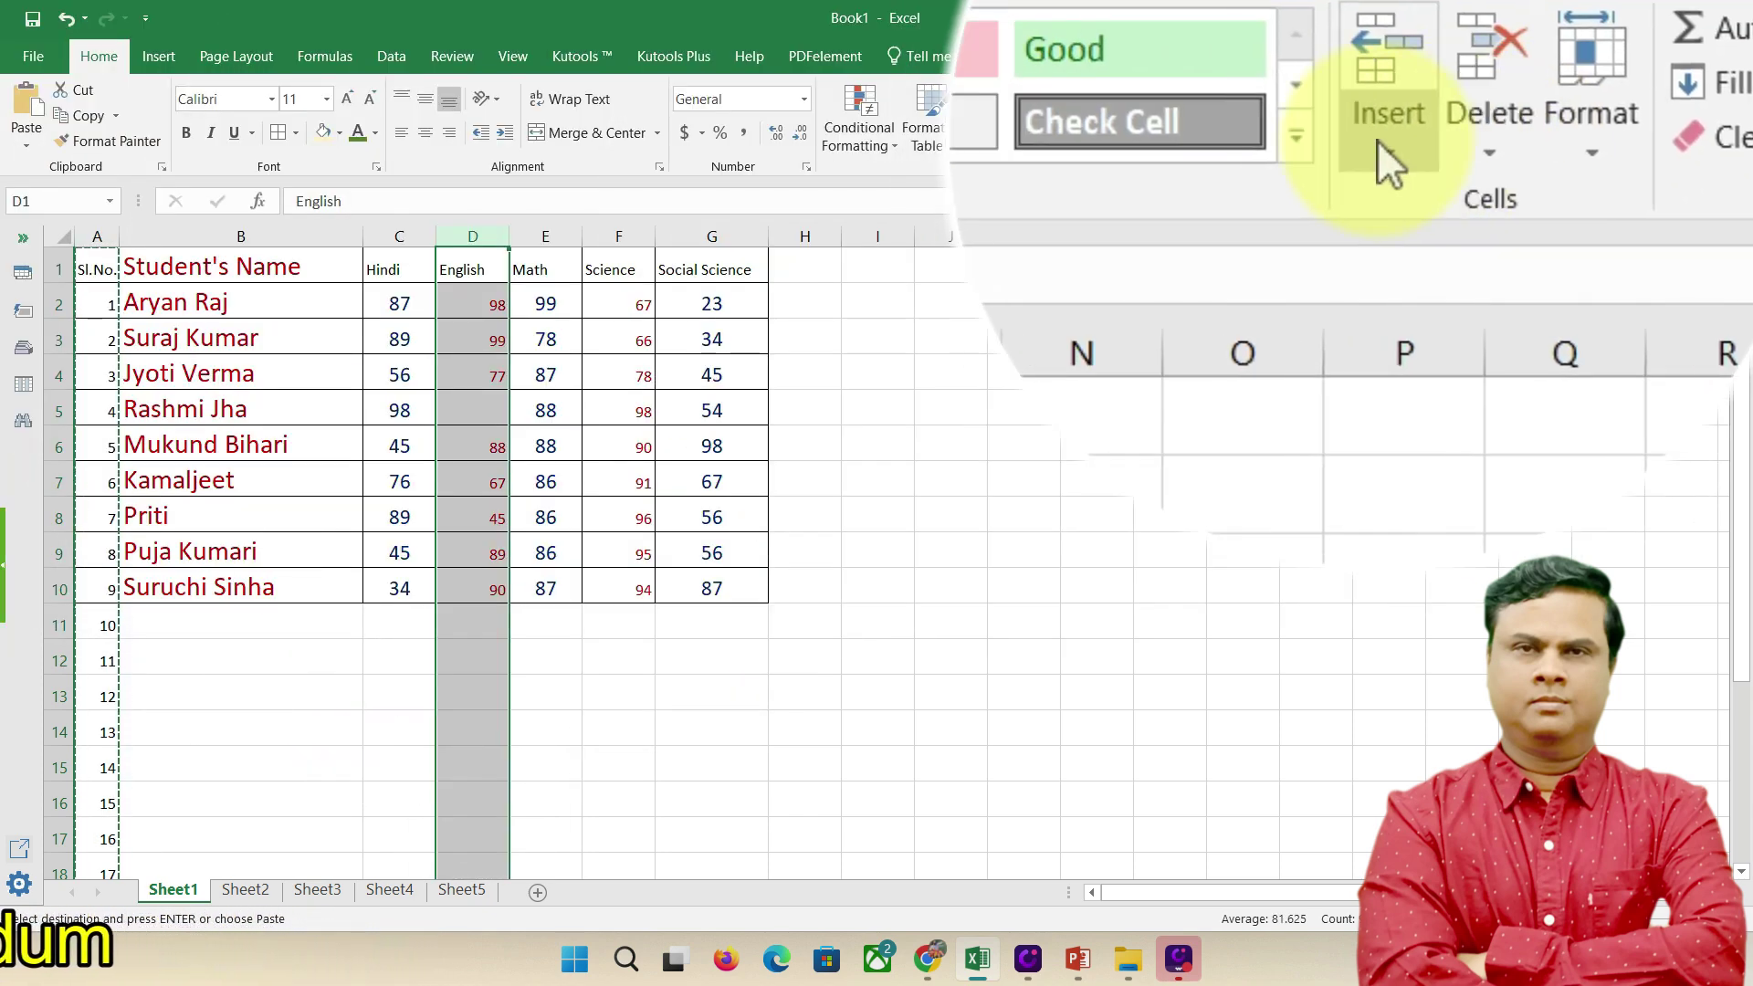
left_click(1377, 144)
left_click(1411, 164)
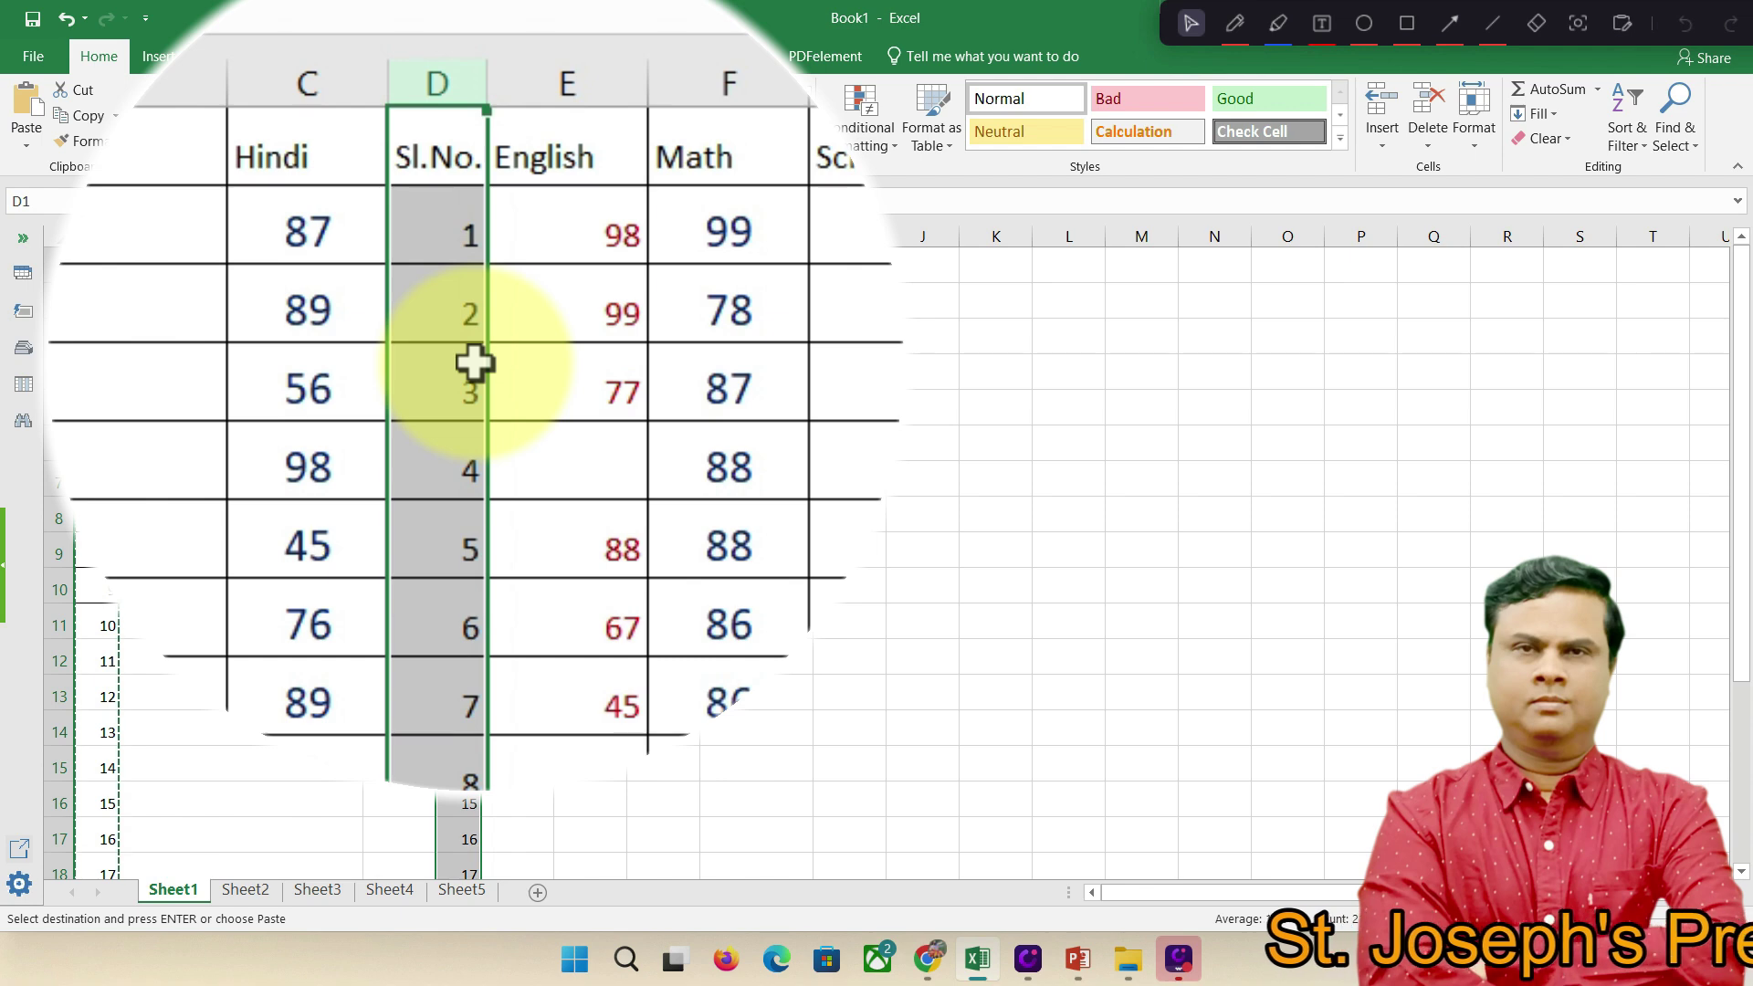
- Undo the column insert and row deletion, restoring the blank rows and repeated header
left_click(68, 24)
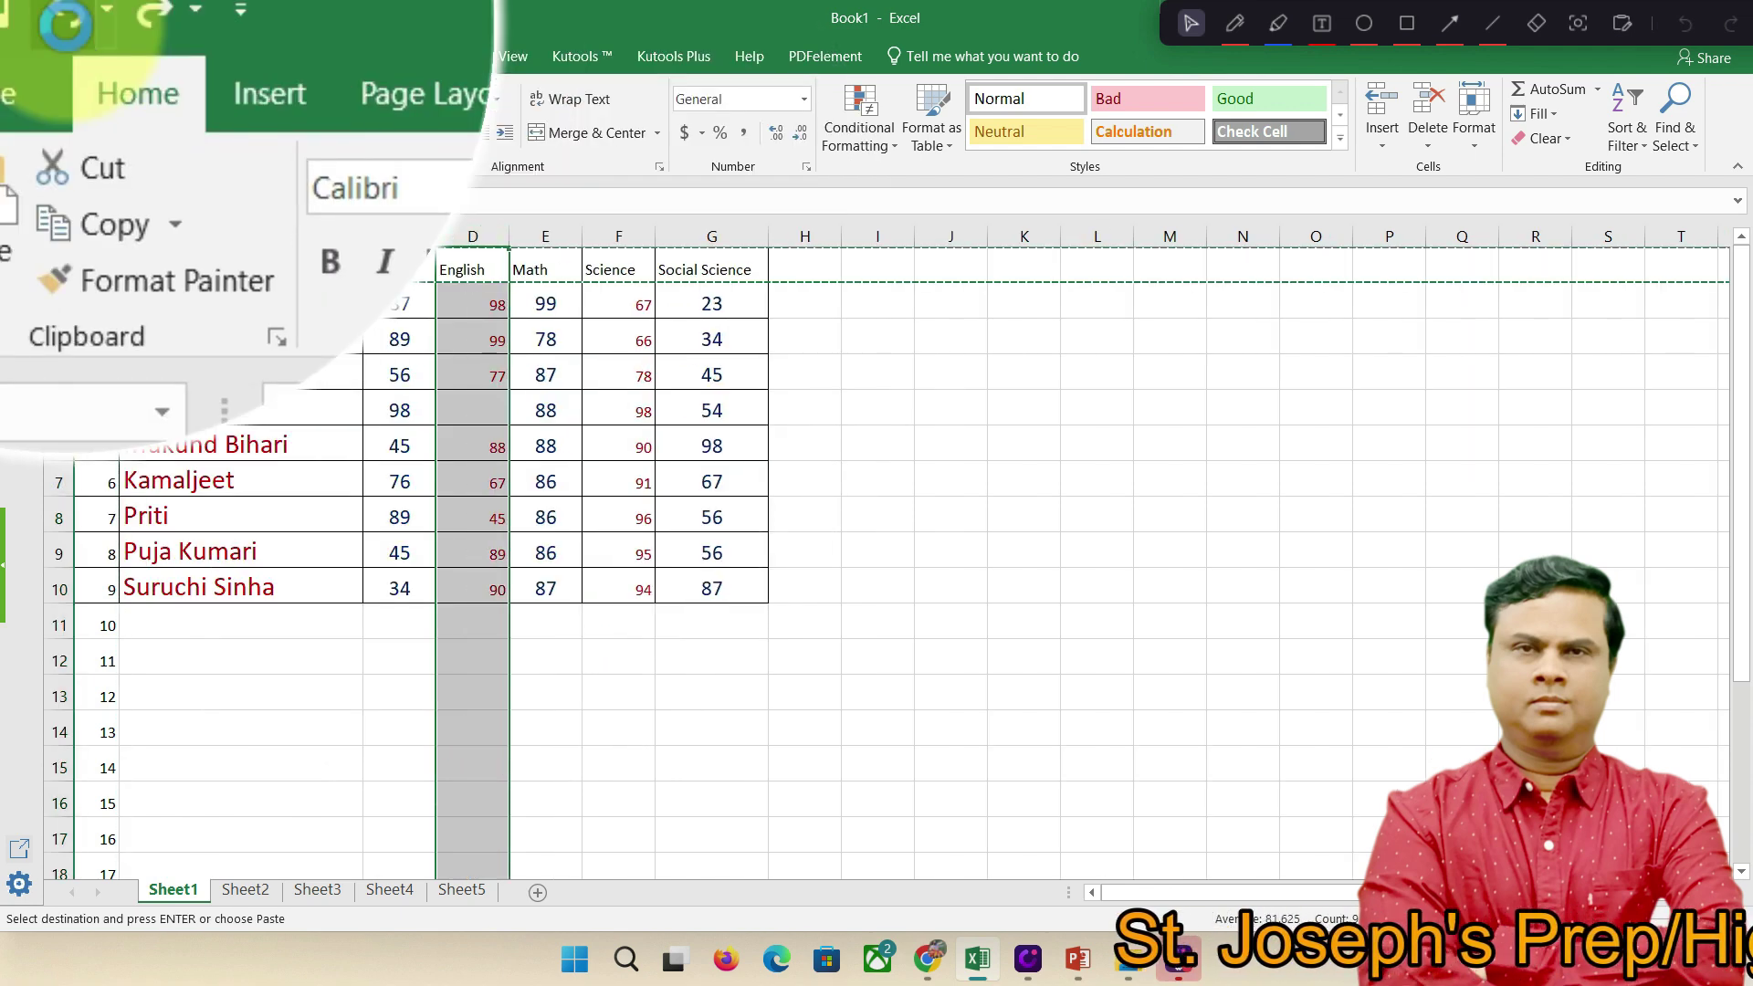
left_click(68, 25)
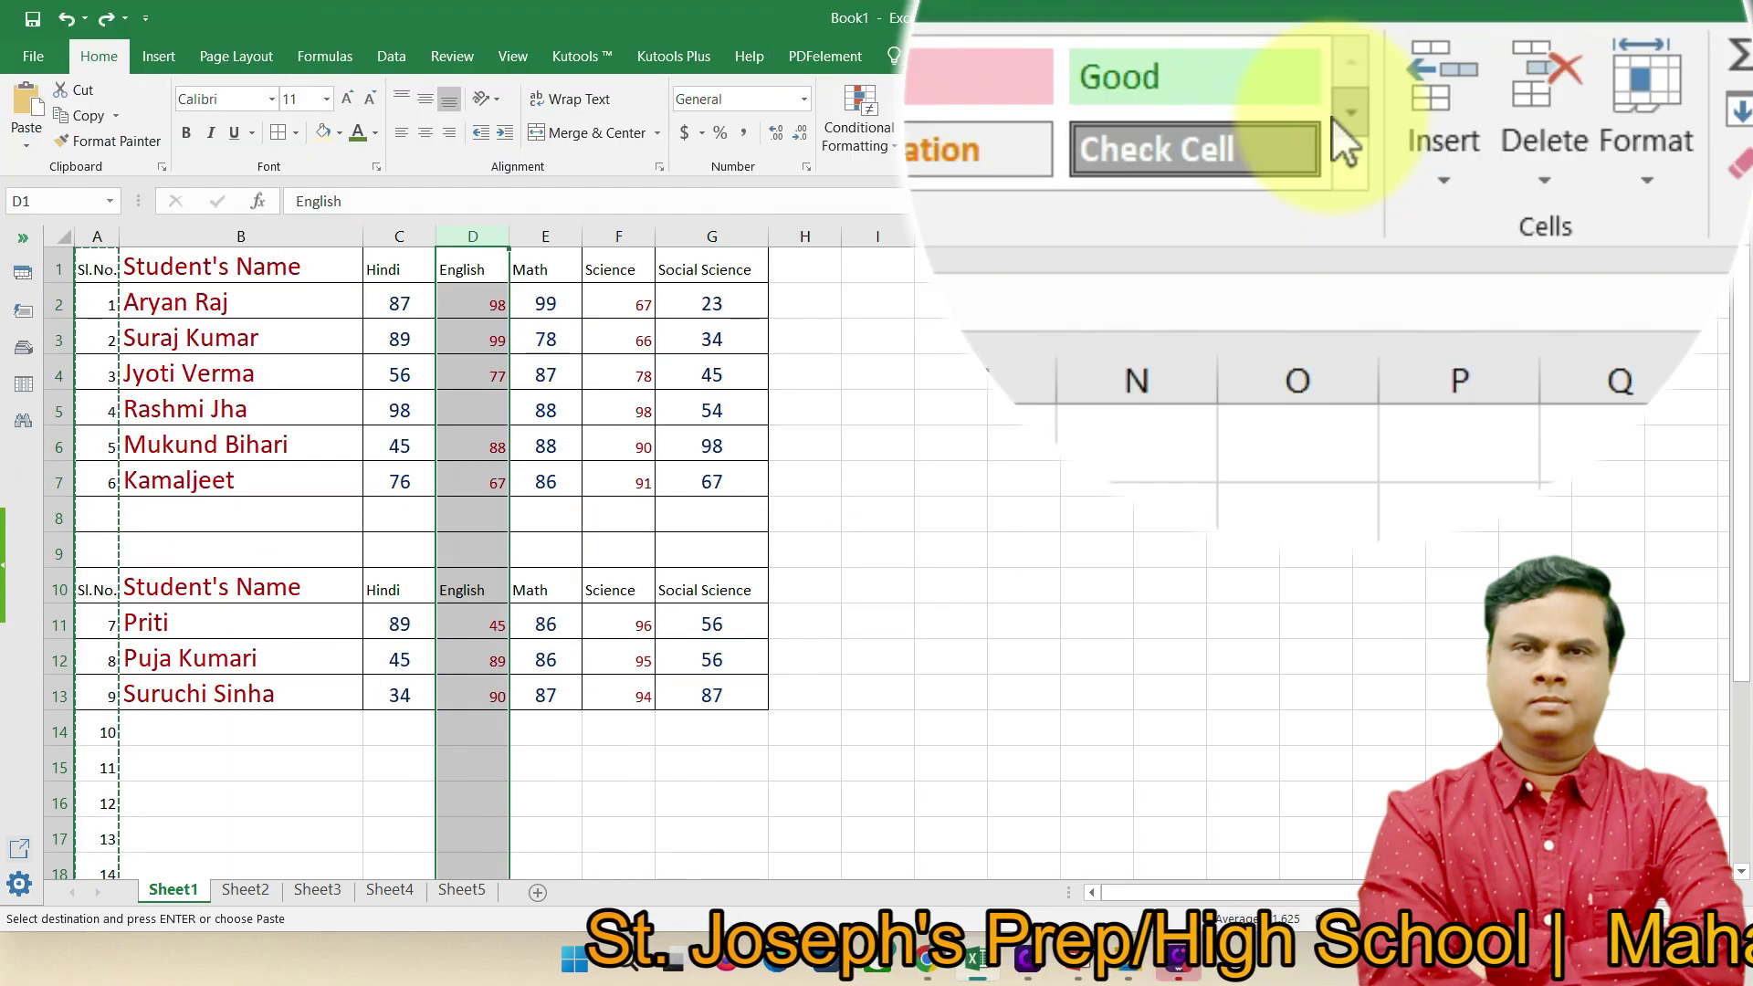
left_click(1383, 141)
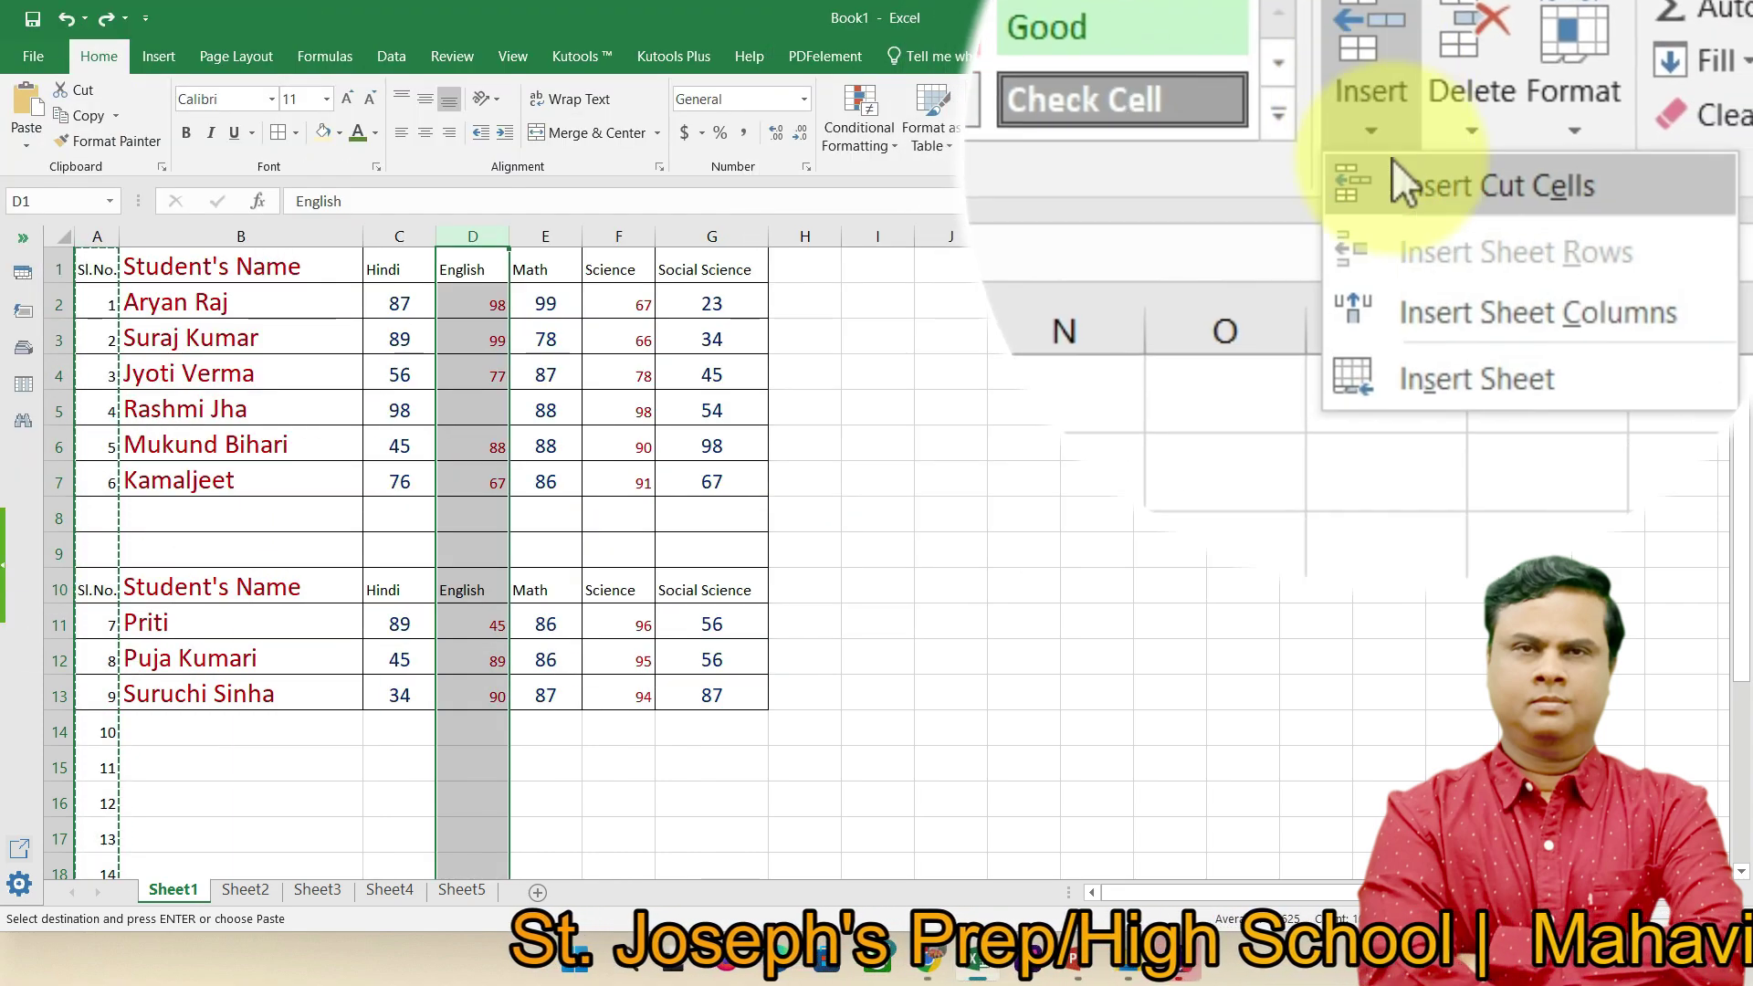
left_click(1394, 167)
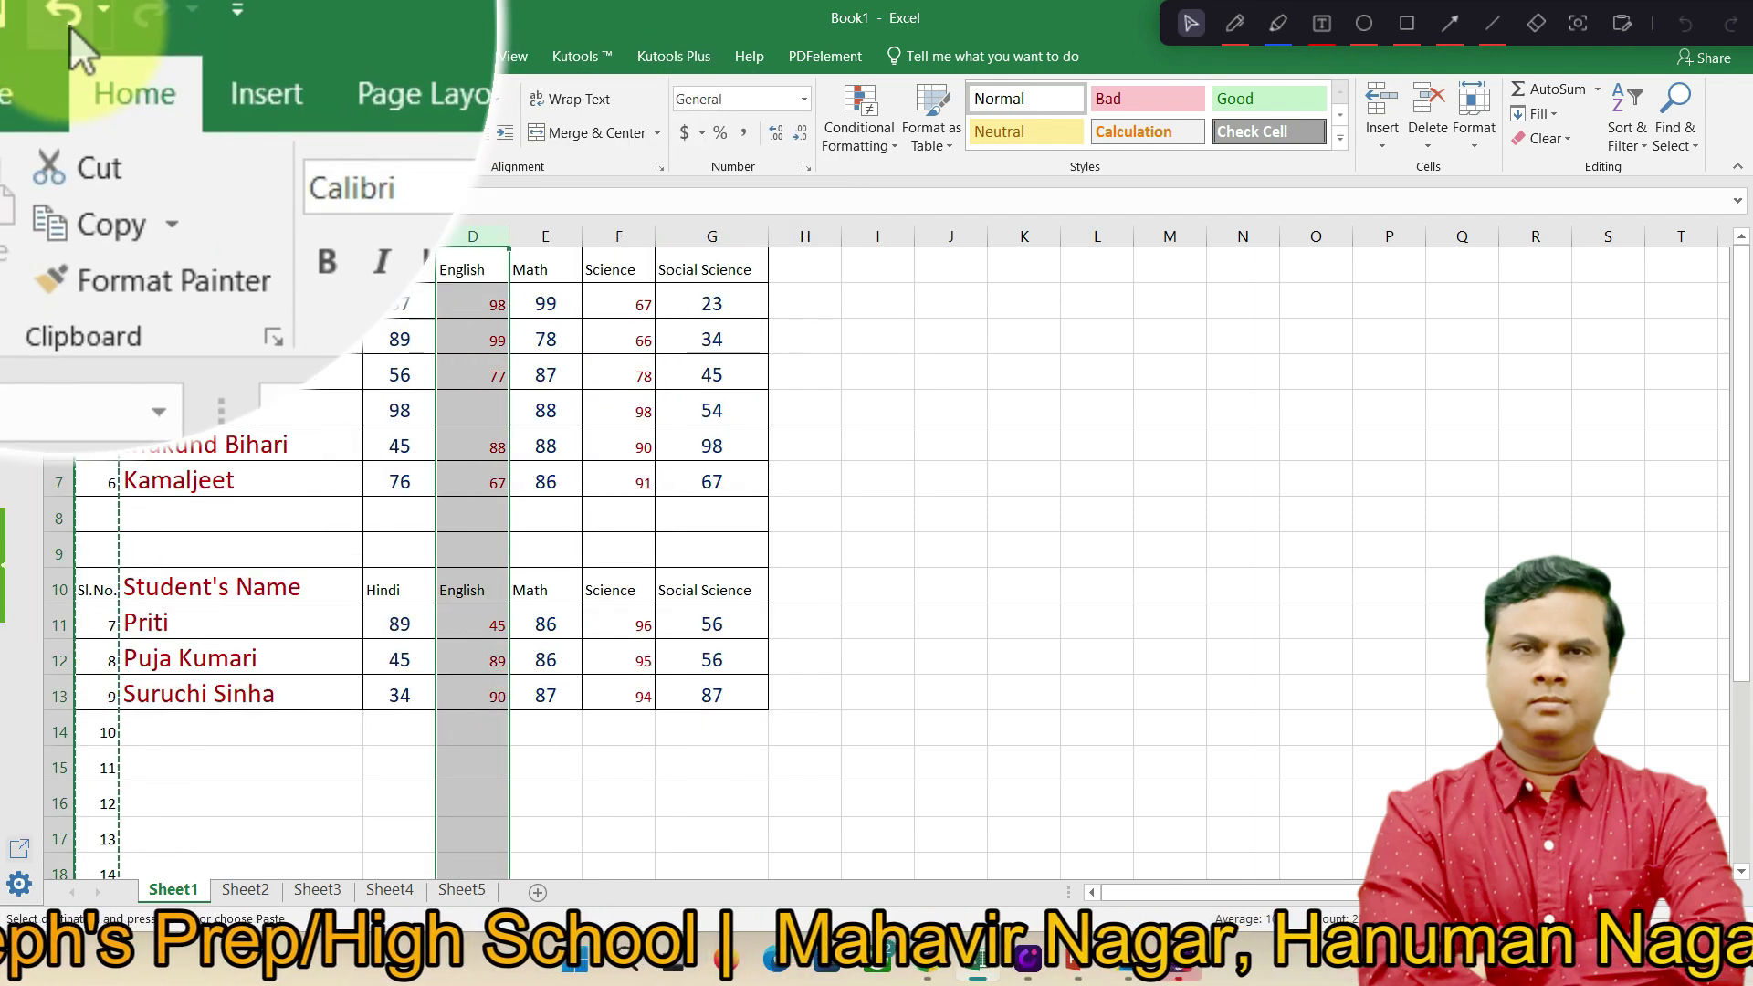
left_click(73, 36)
left_click(73, 37)
- Remove leftover empty row 8, make row 3 taller, and widen the Hindi and Math columns
left_click(73, 36)
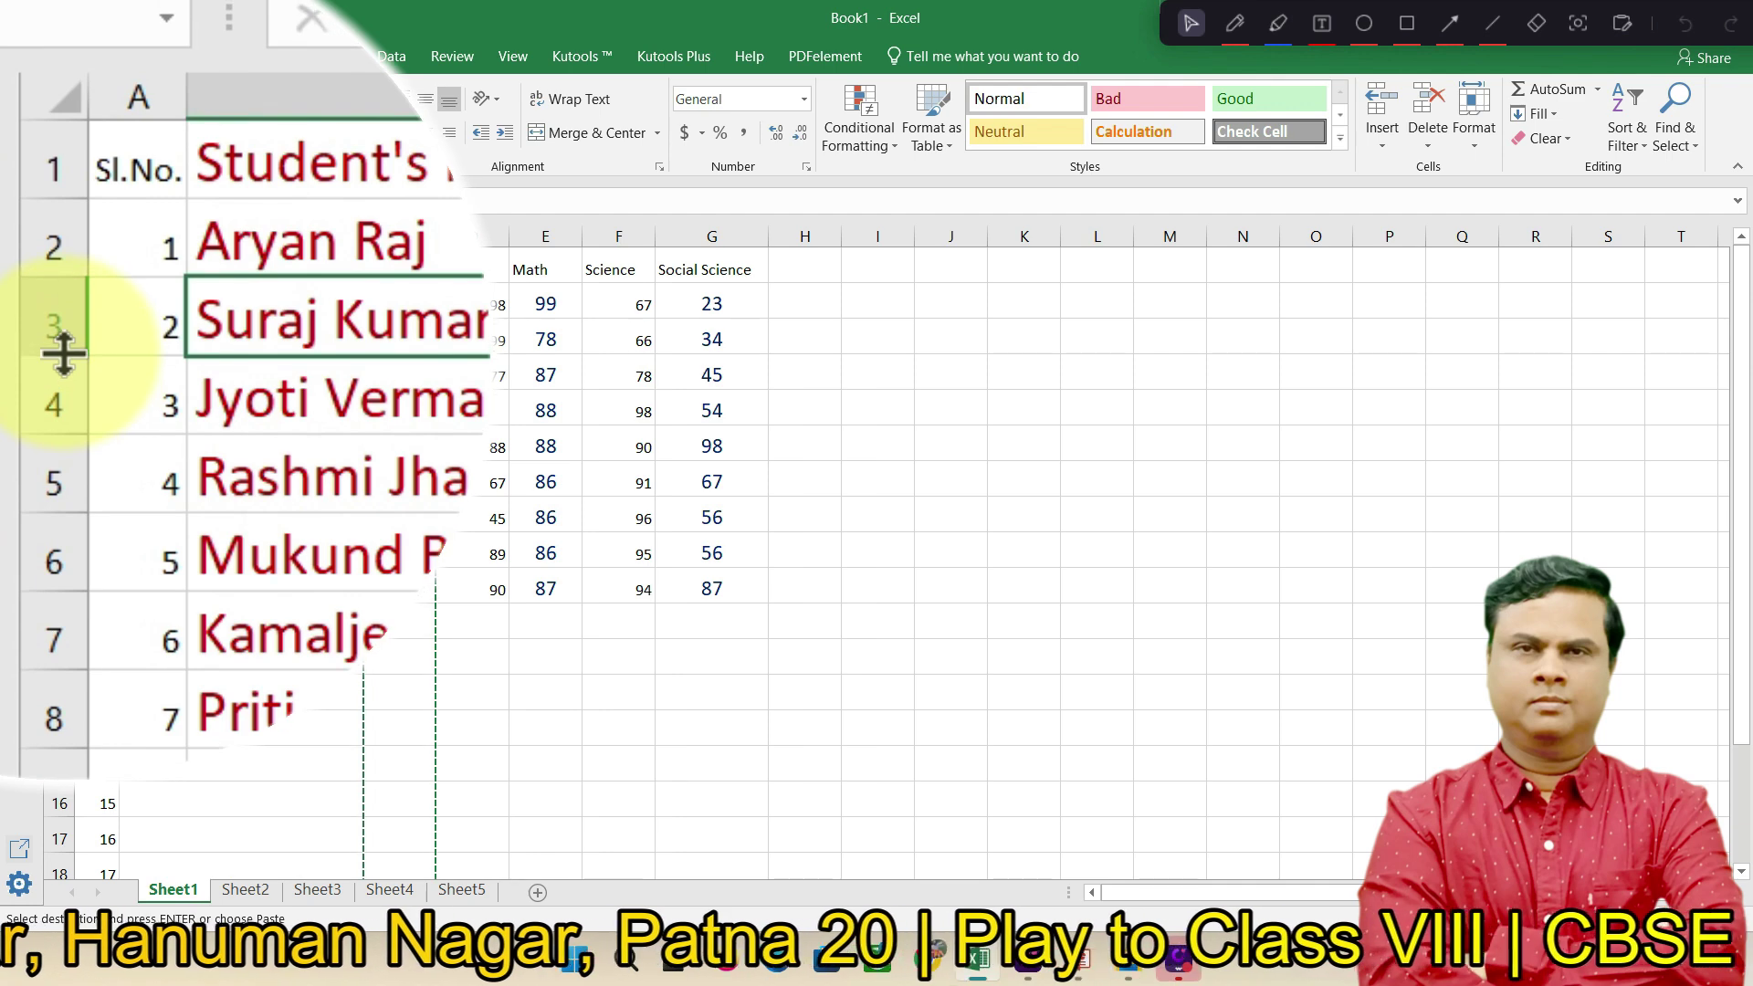
left_click_drag(58, 353, 64, 431)
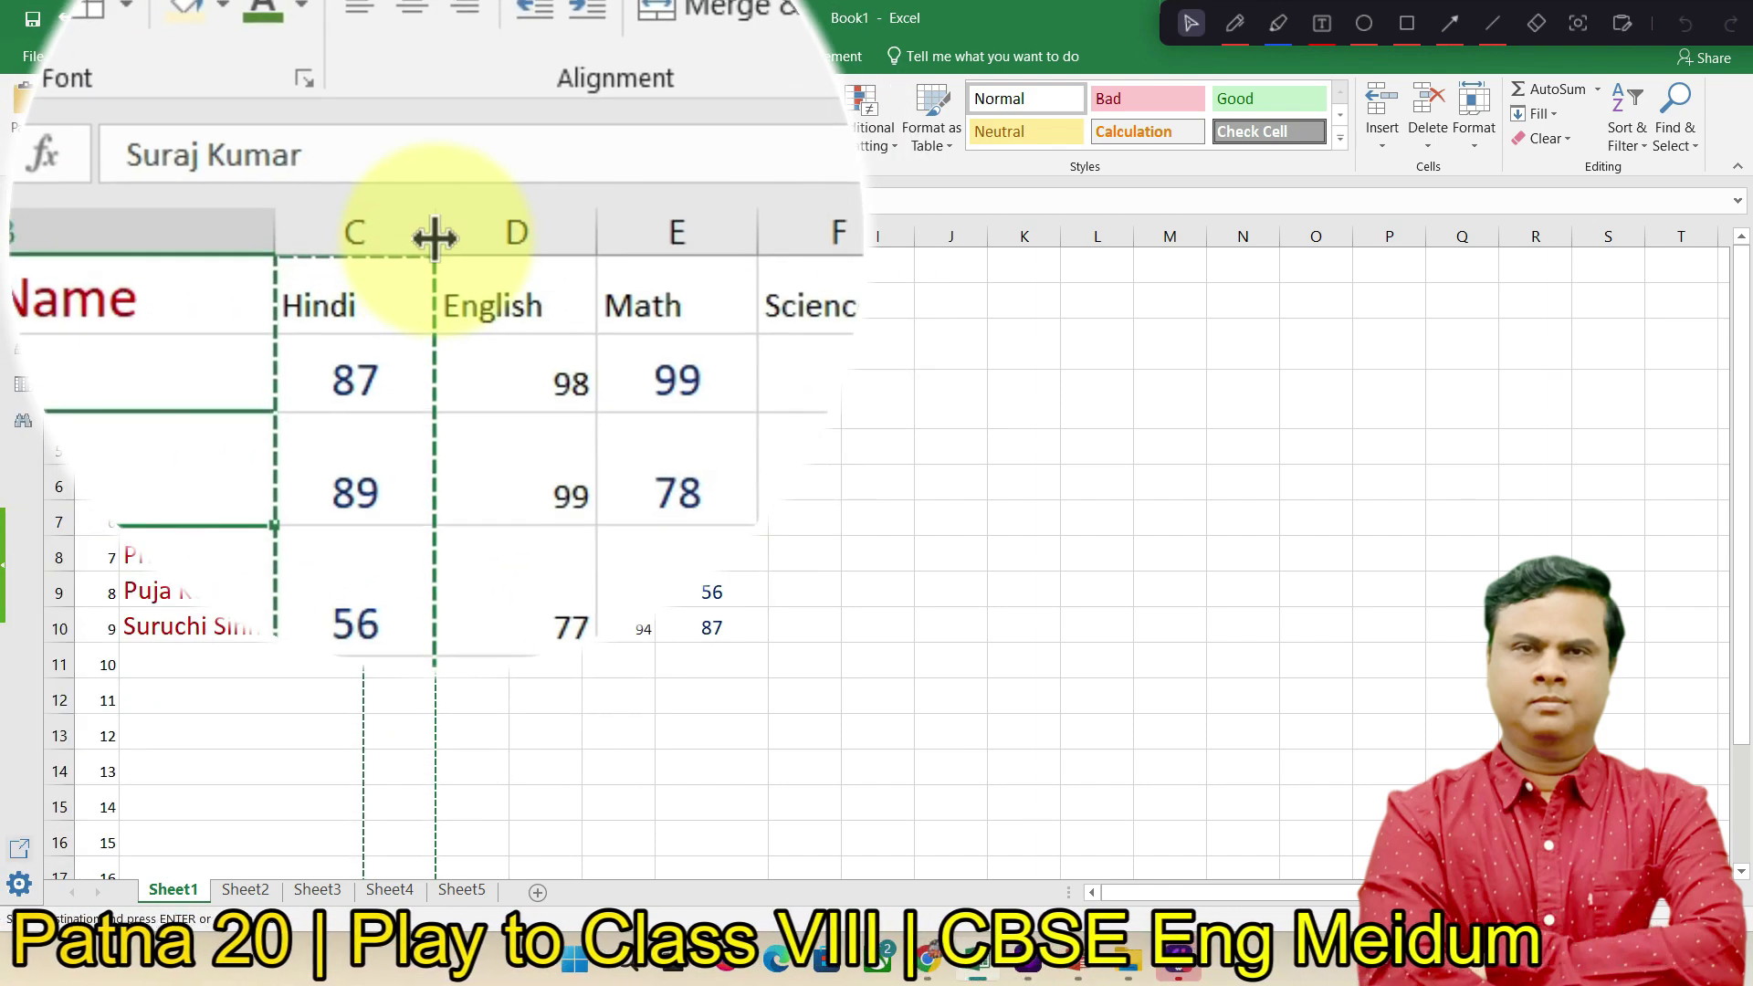
left_click_drag(430, 235, 493, 235)
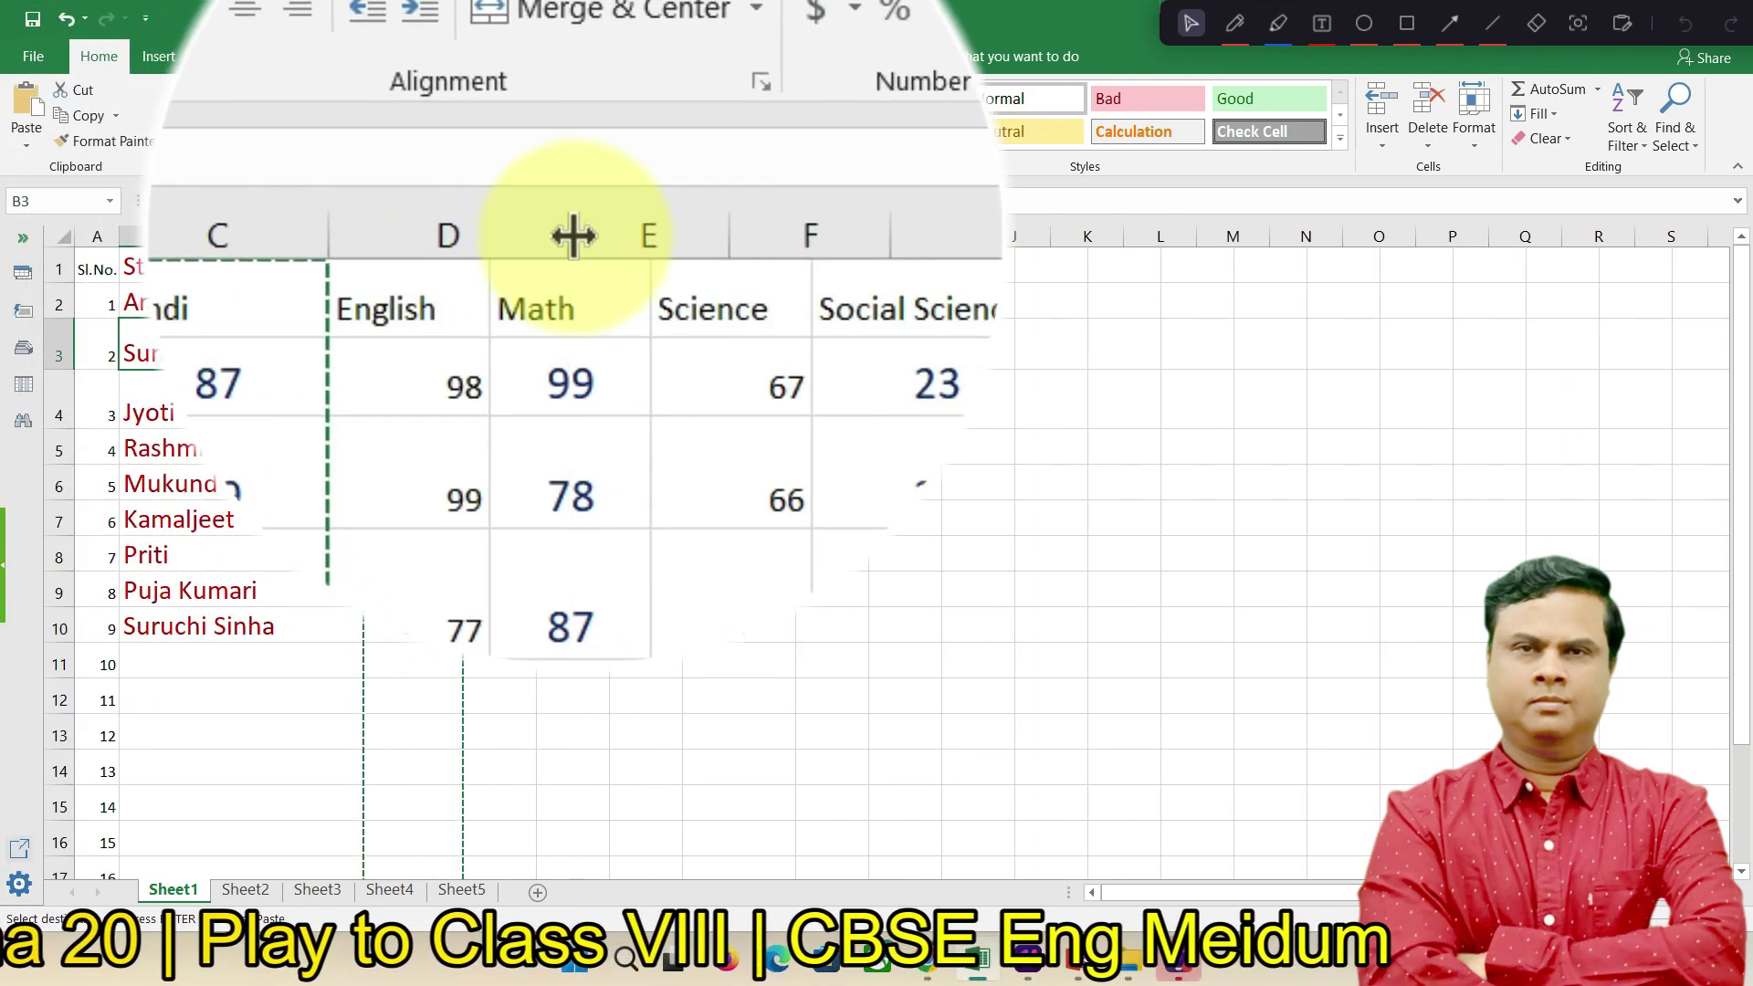
left_click_drag(641, 234, 689, 231)
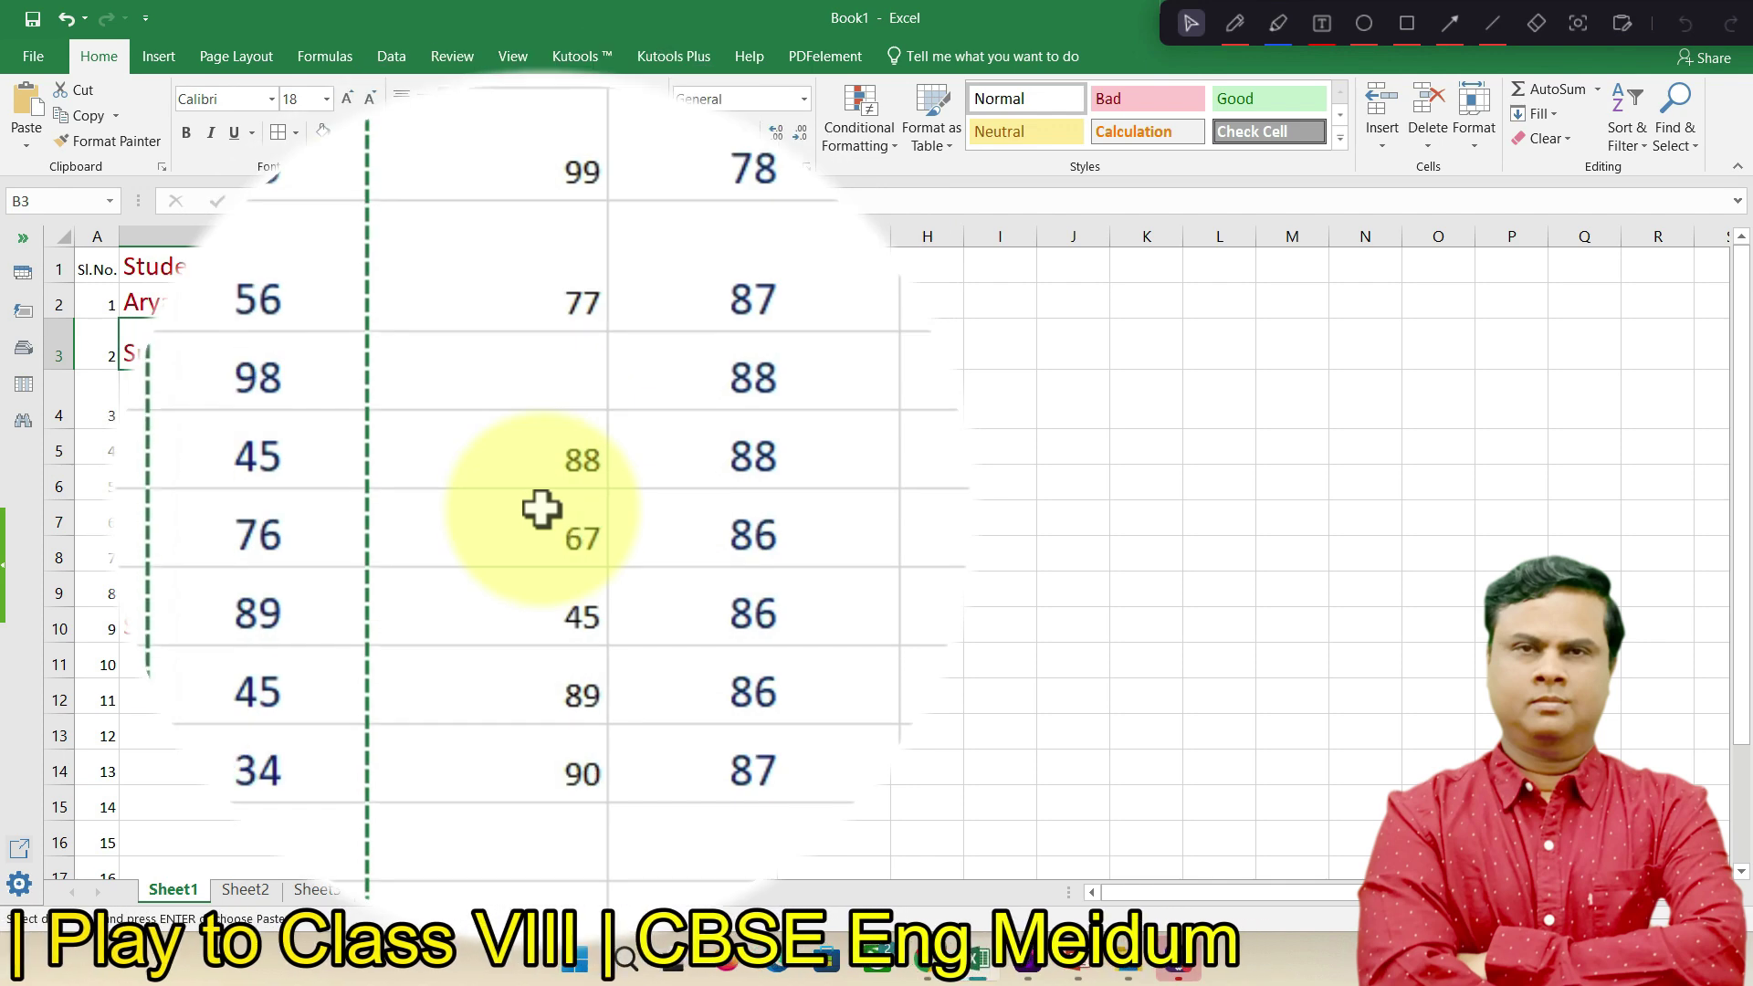
left_click(662, 486)
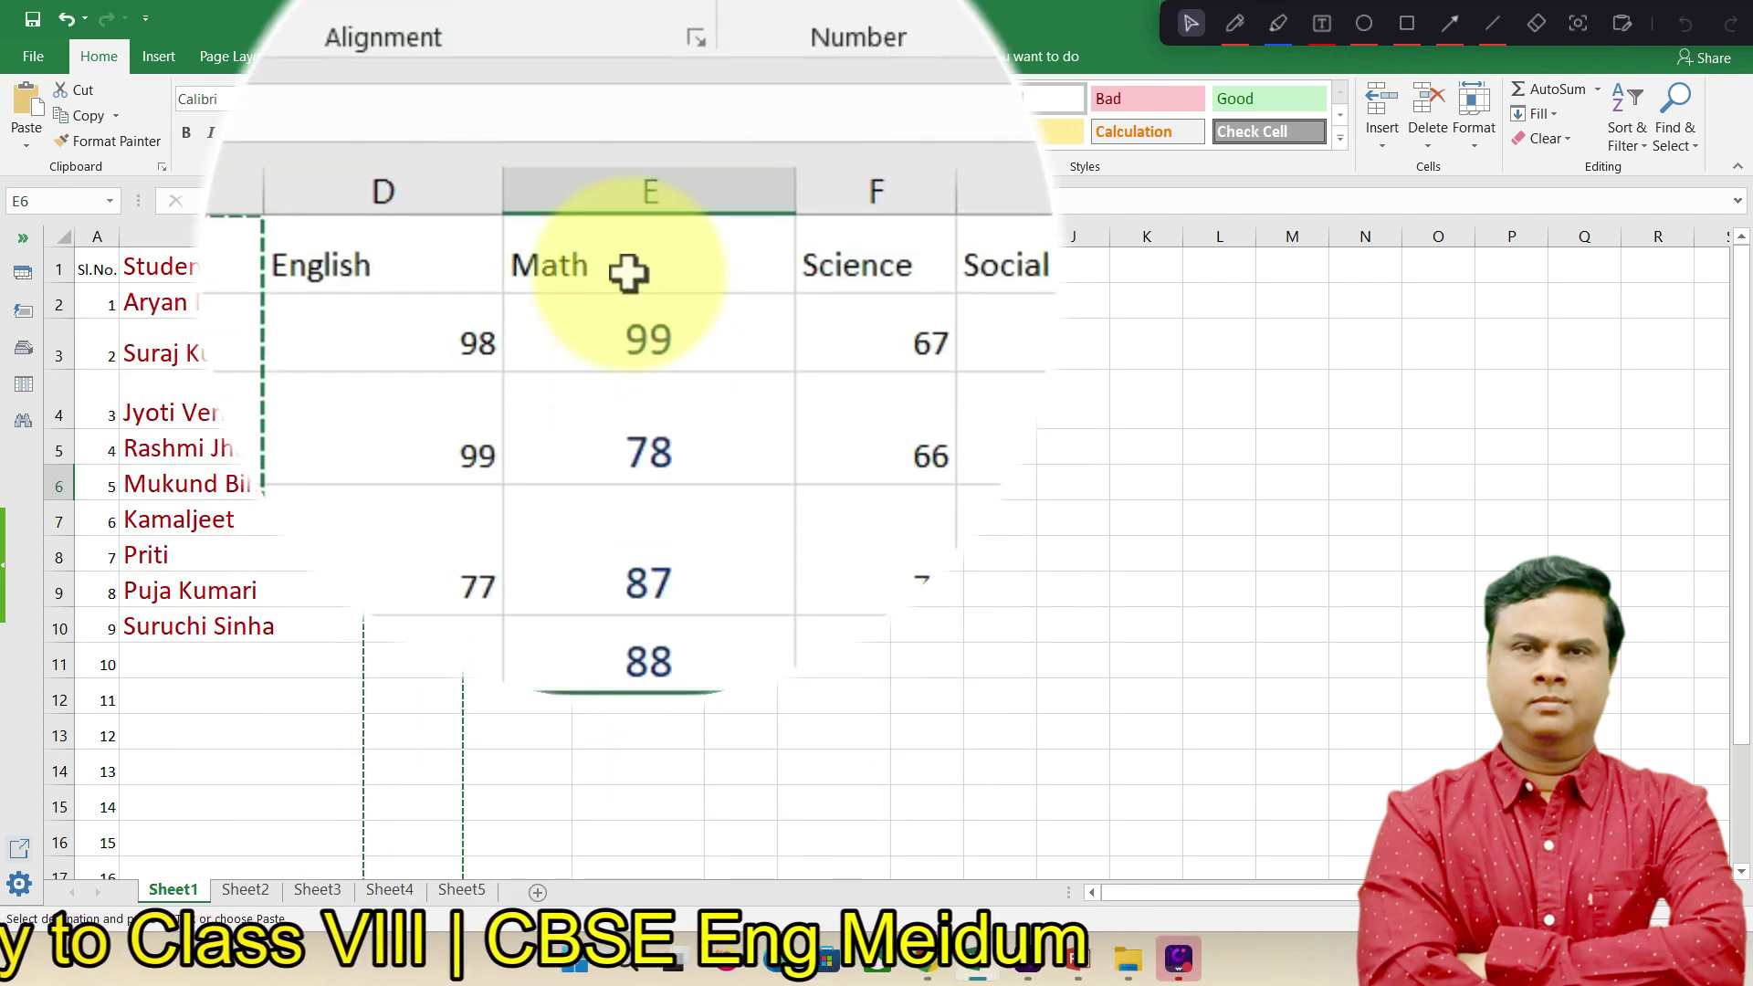
left_click(627, 270)
left_click(612, 359)
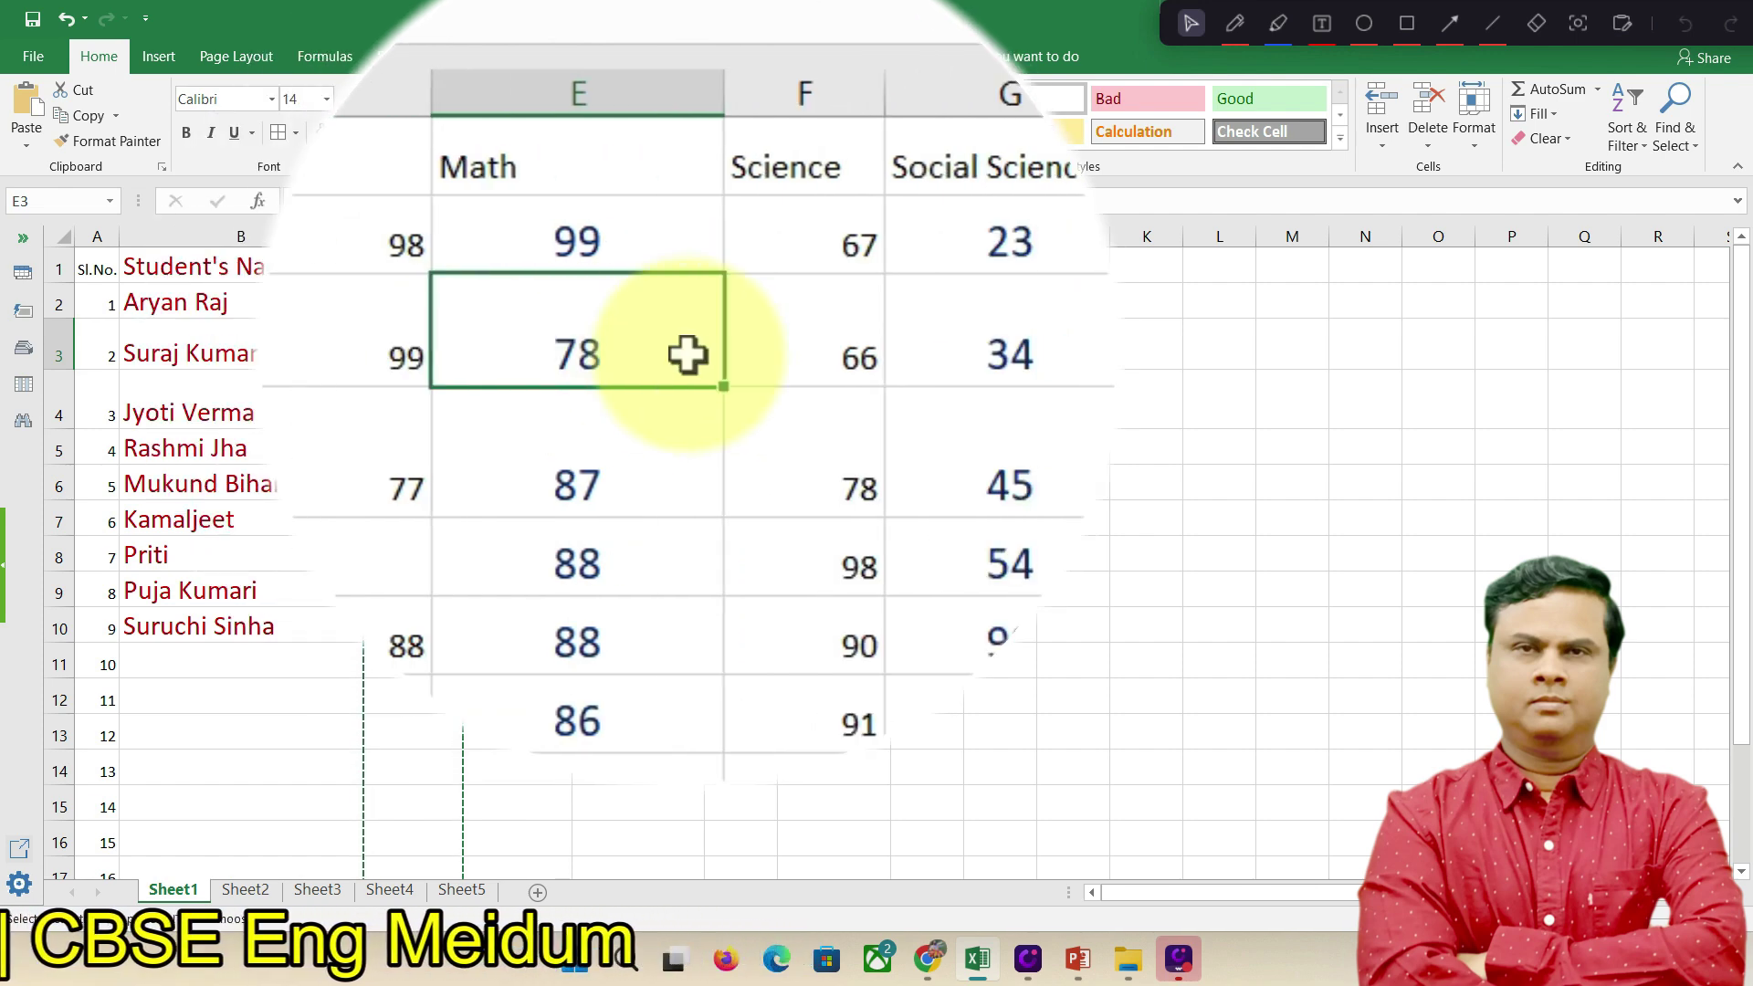
- Set the Math column width to 25
left_click(1486, 144)
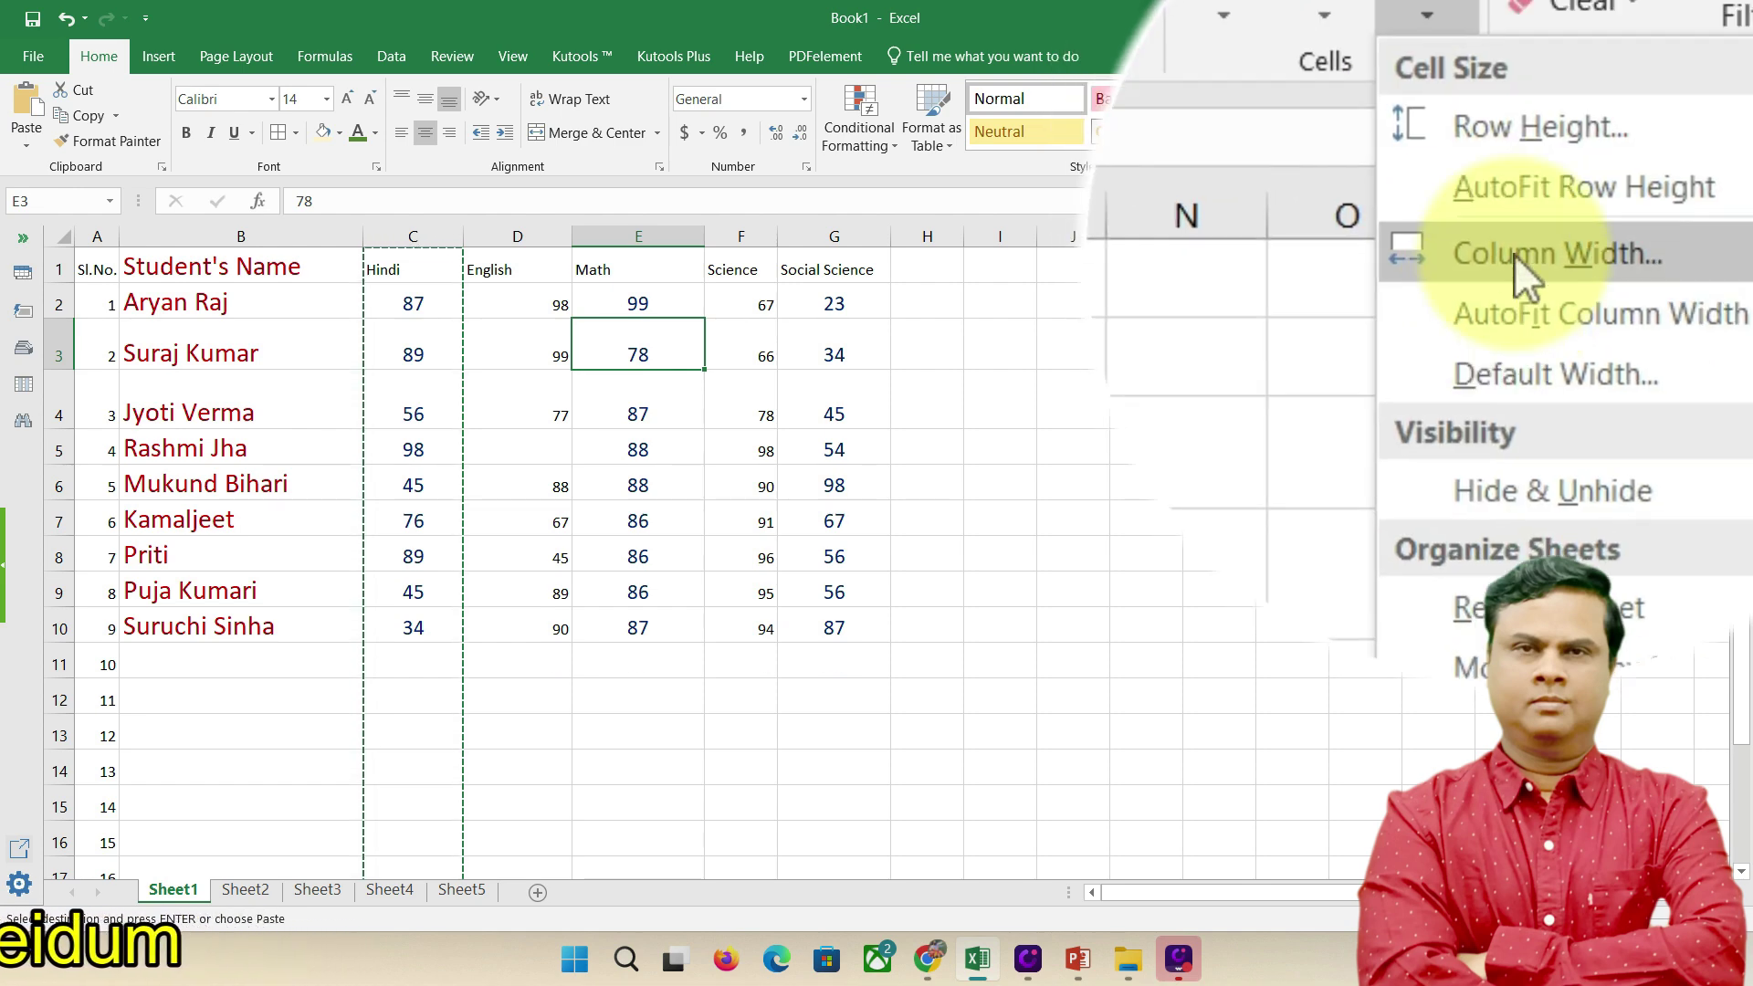
left_click(1514, 254)
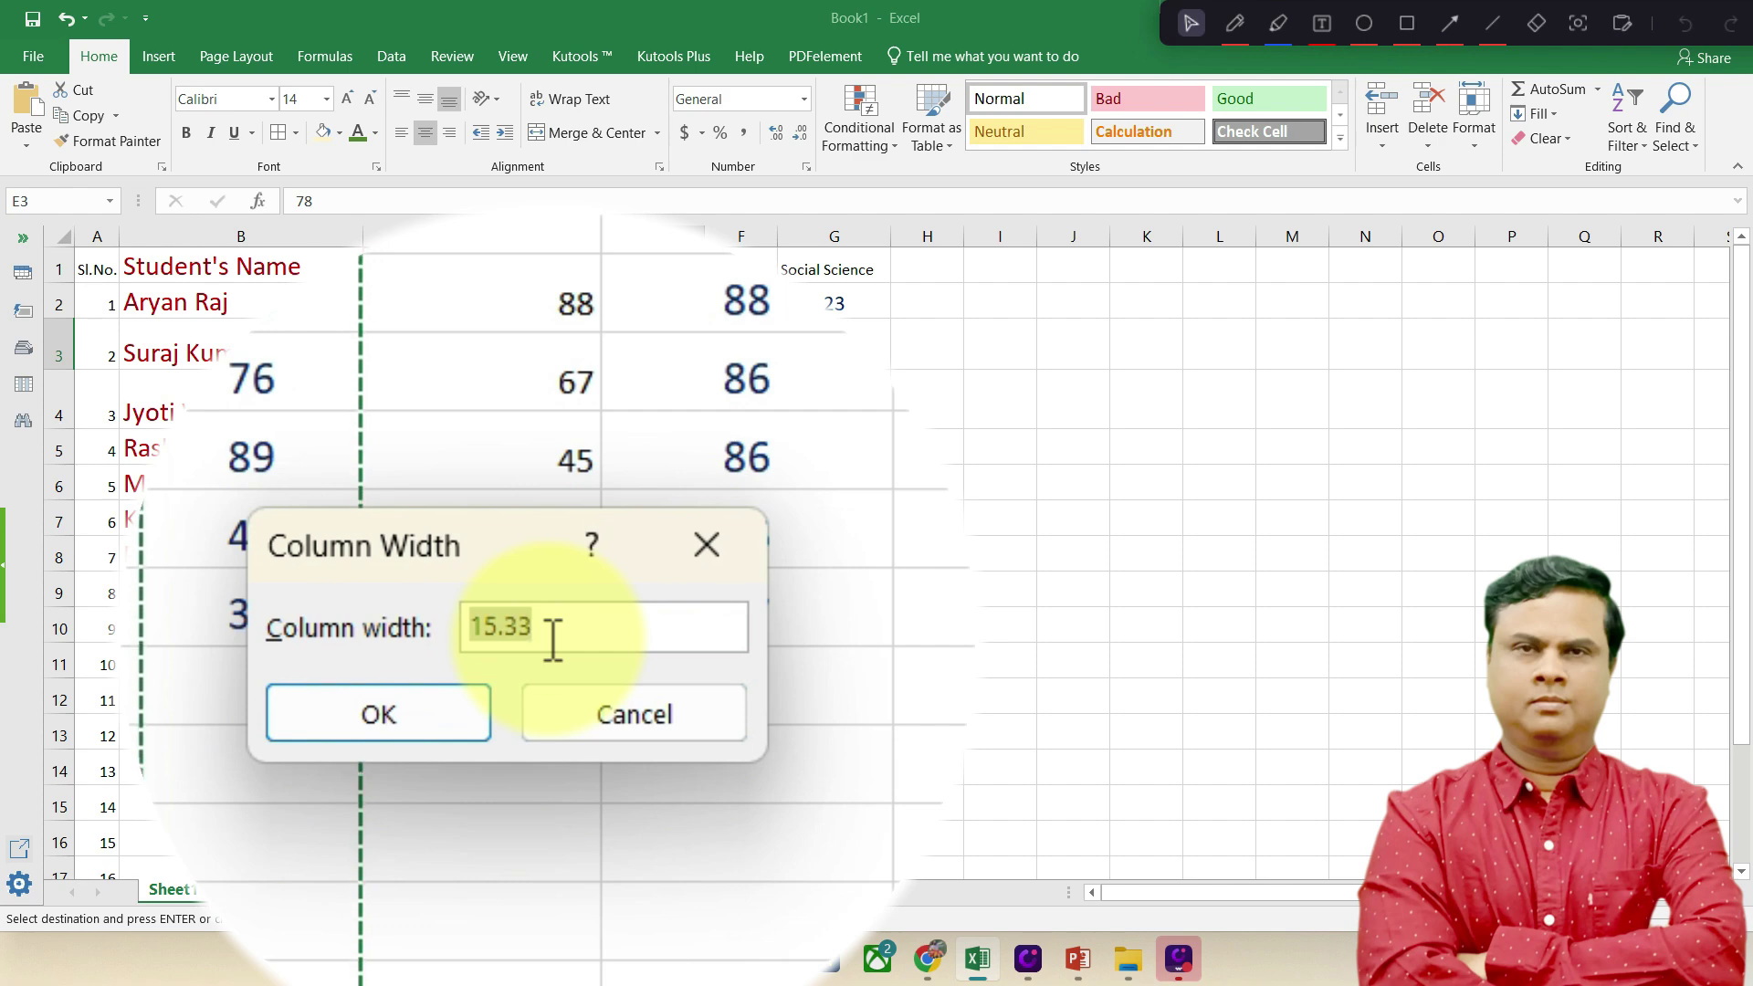
key("Return")
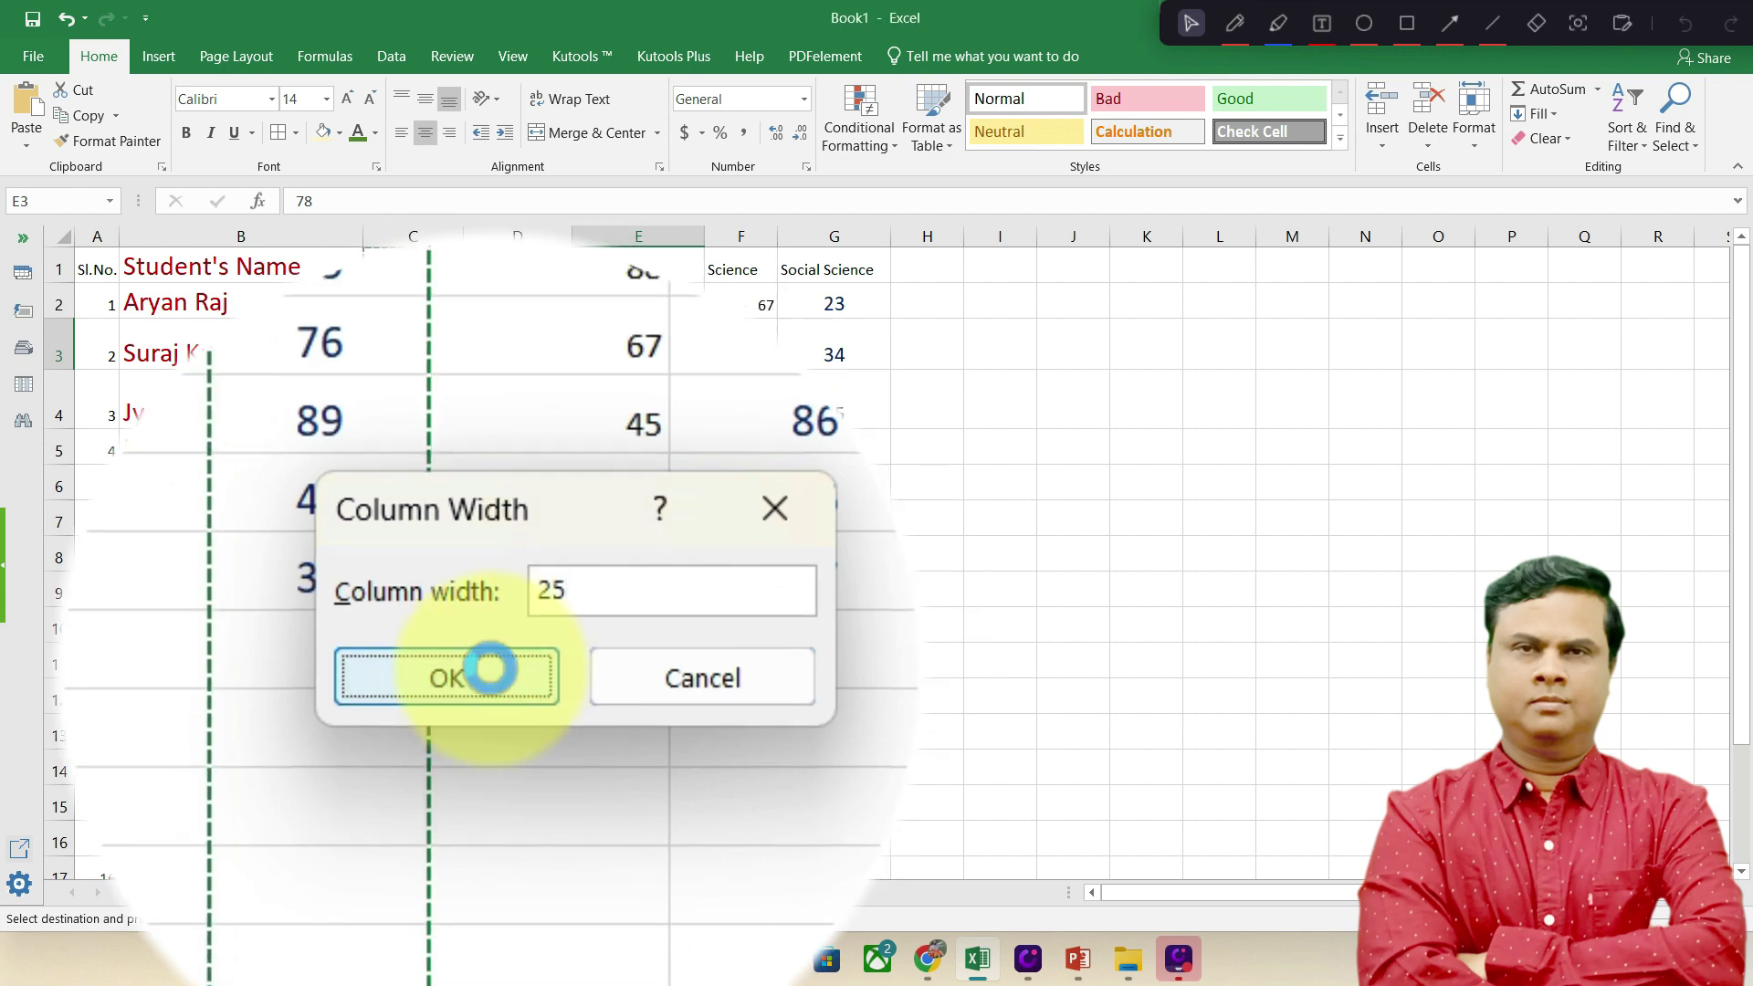
left_click(364, 718)
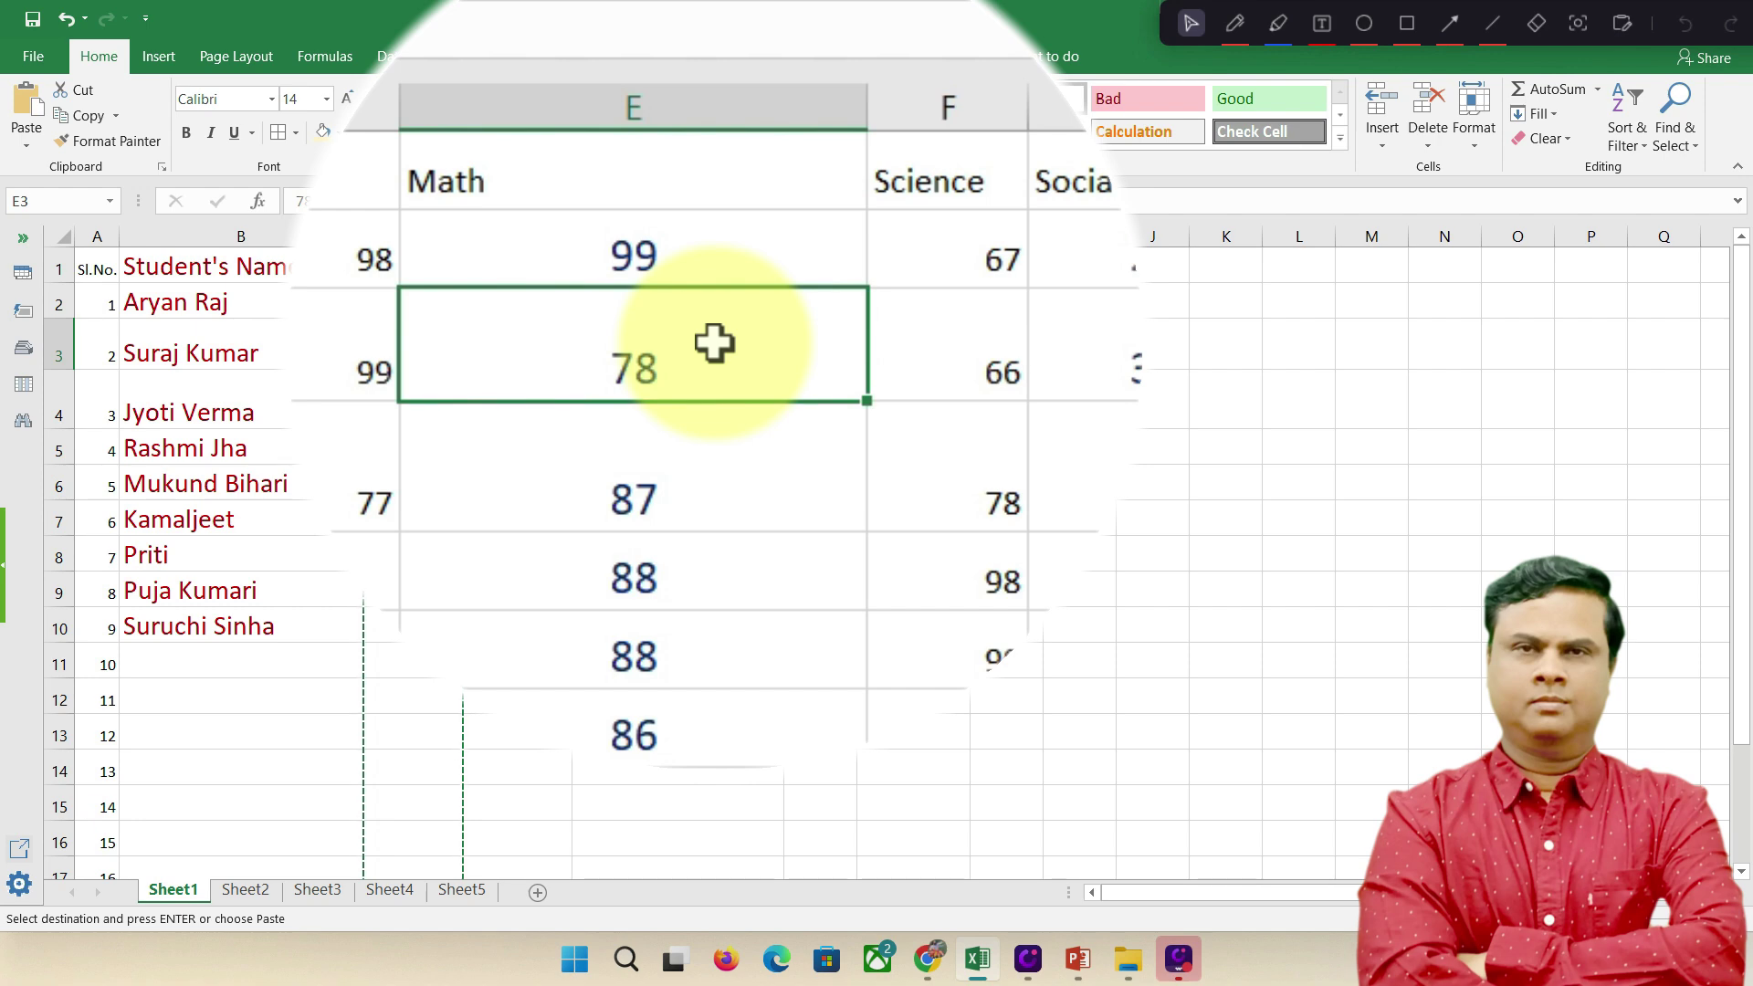
left_click(1473, 128)
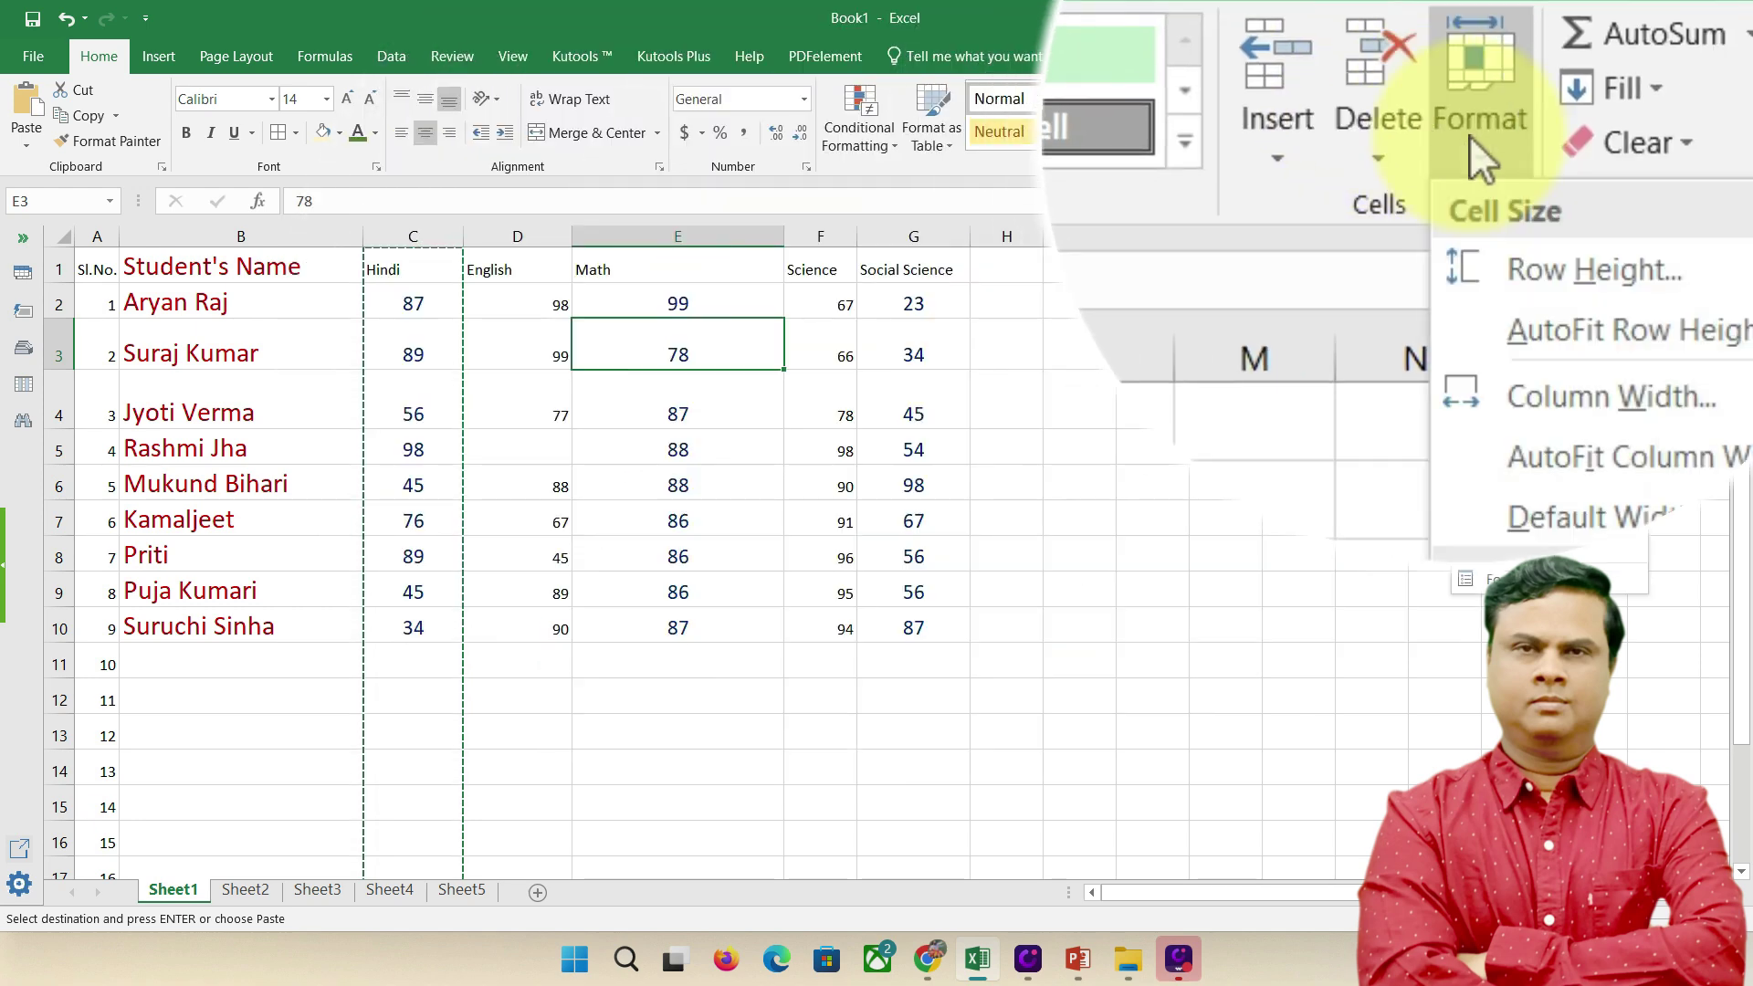
left_click(1508, 204)
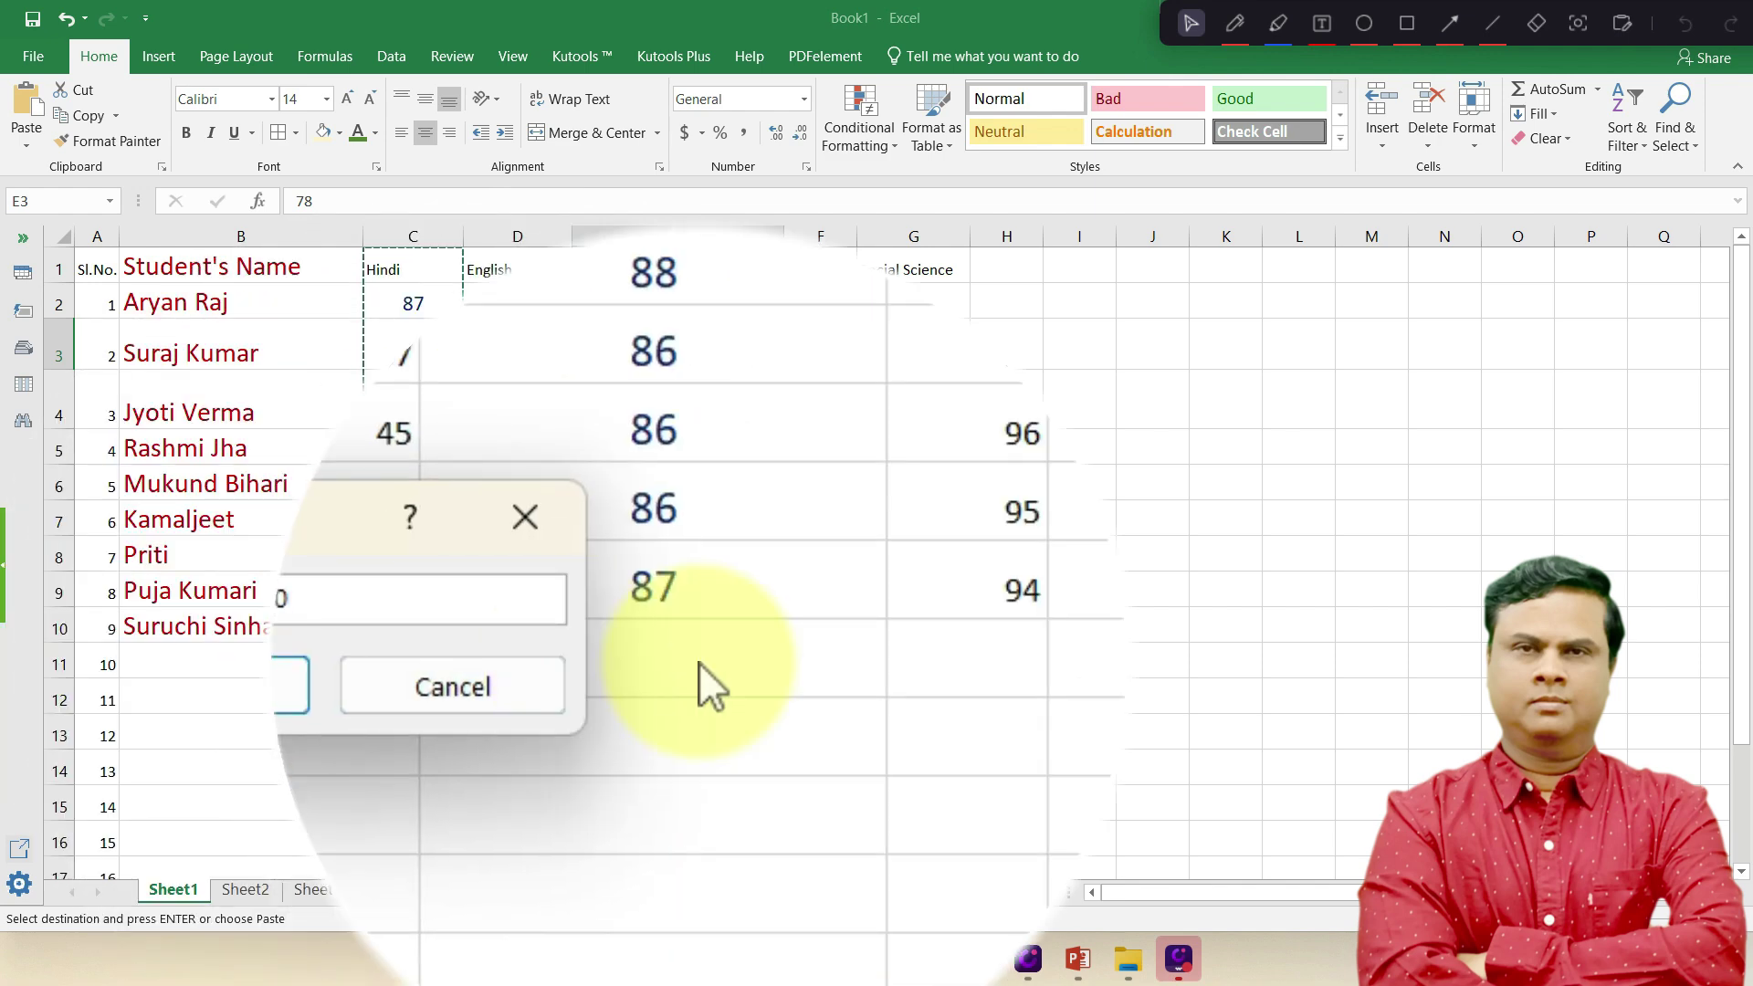
type("50")
left_click(509, 693)
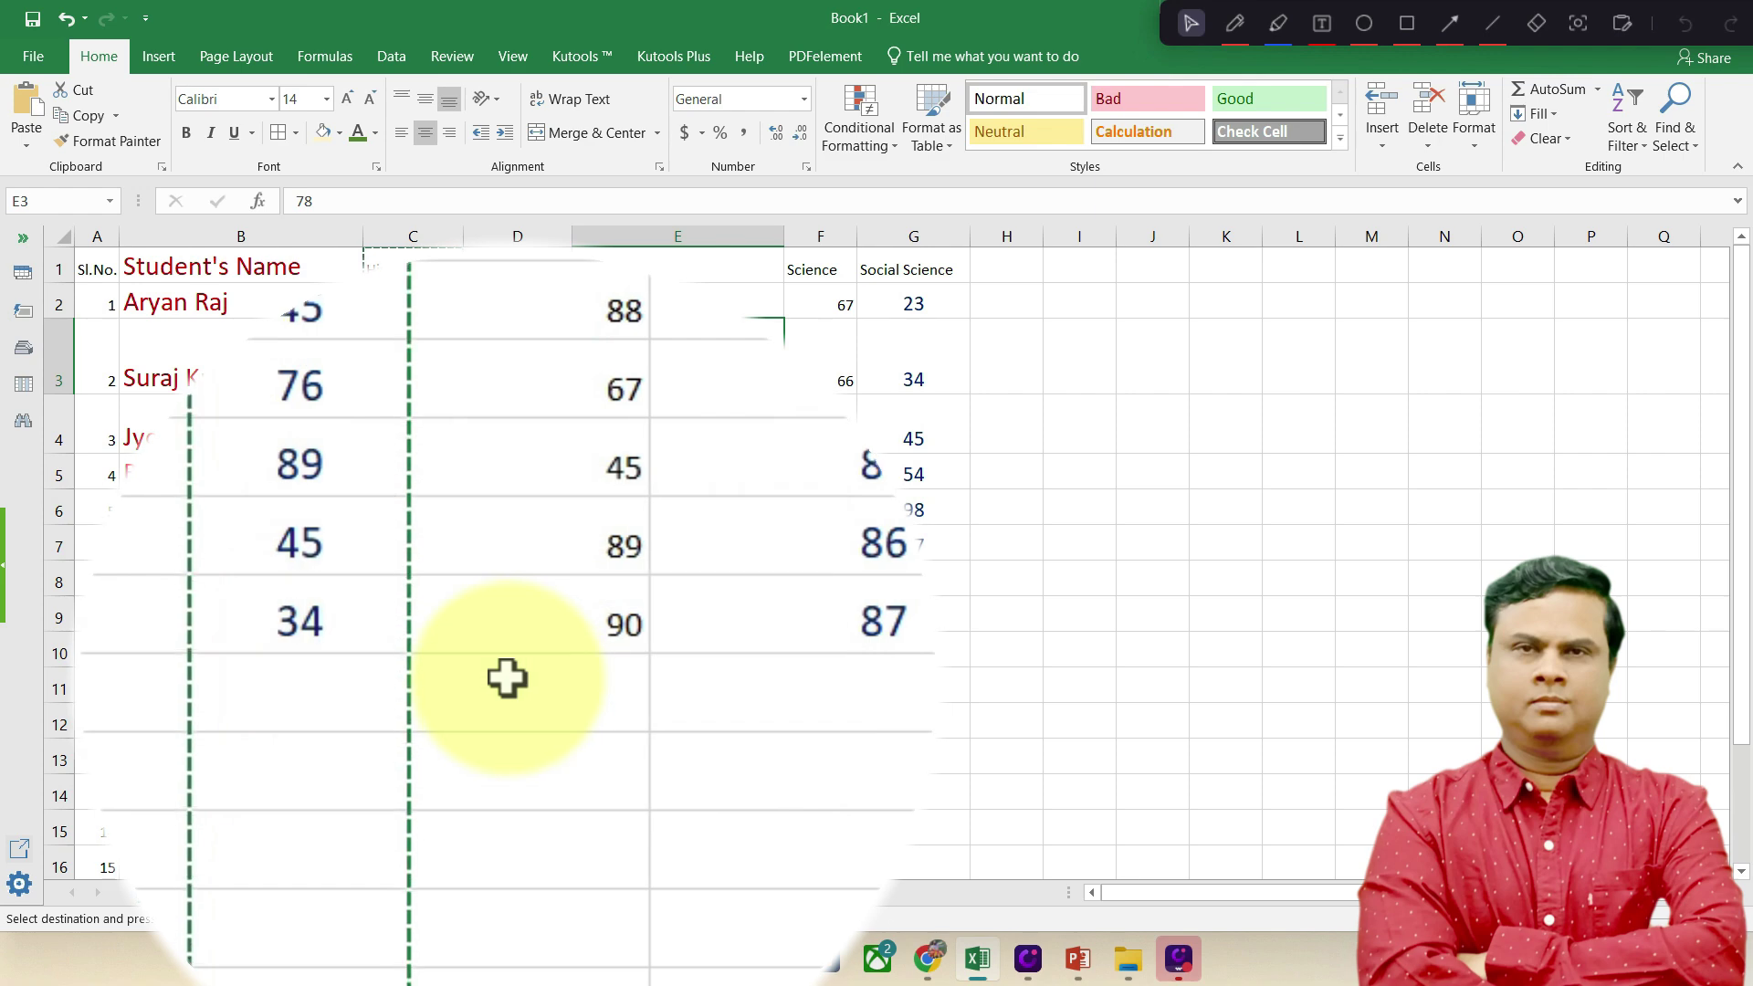
left_click(663, 431)
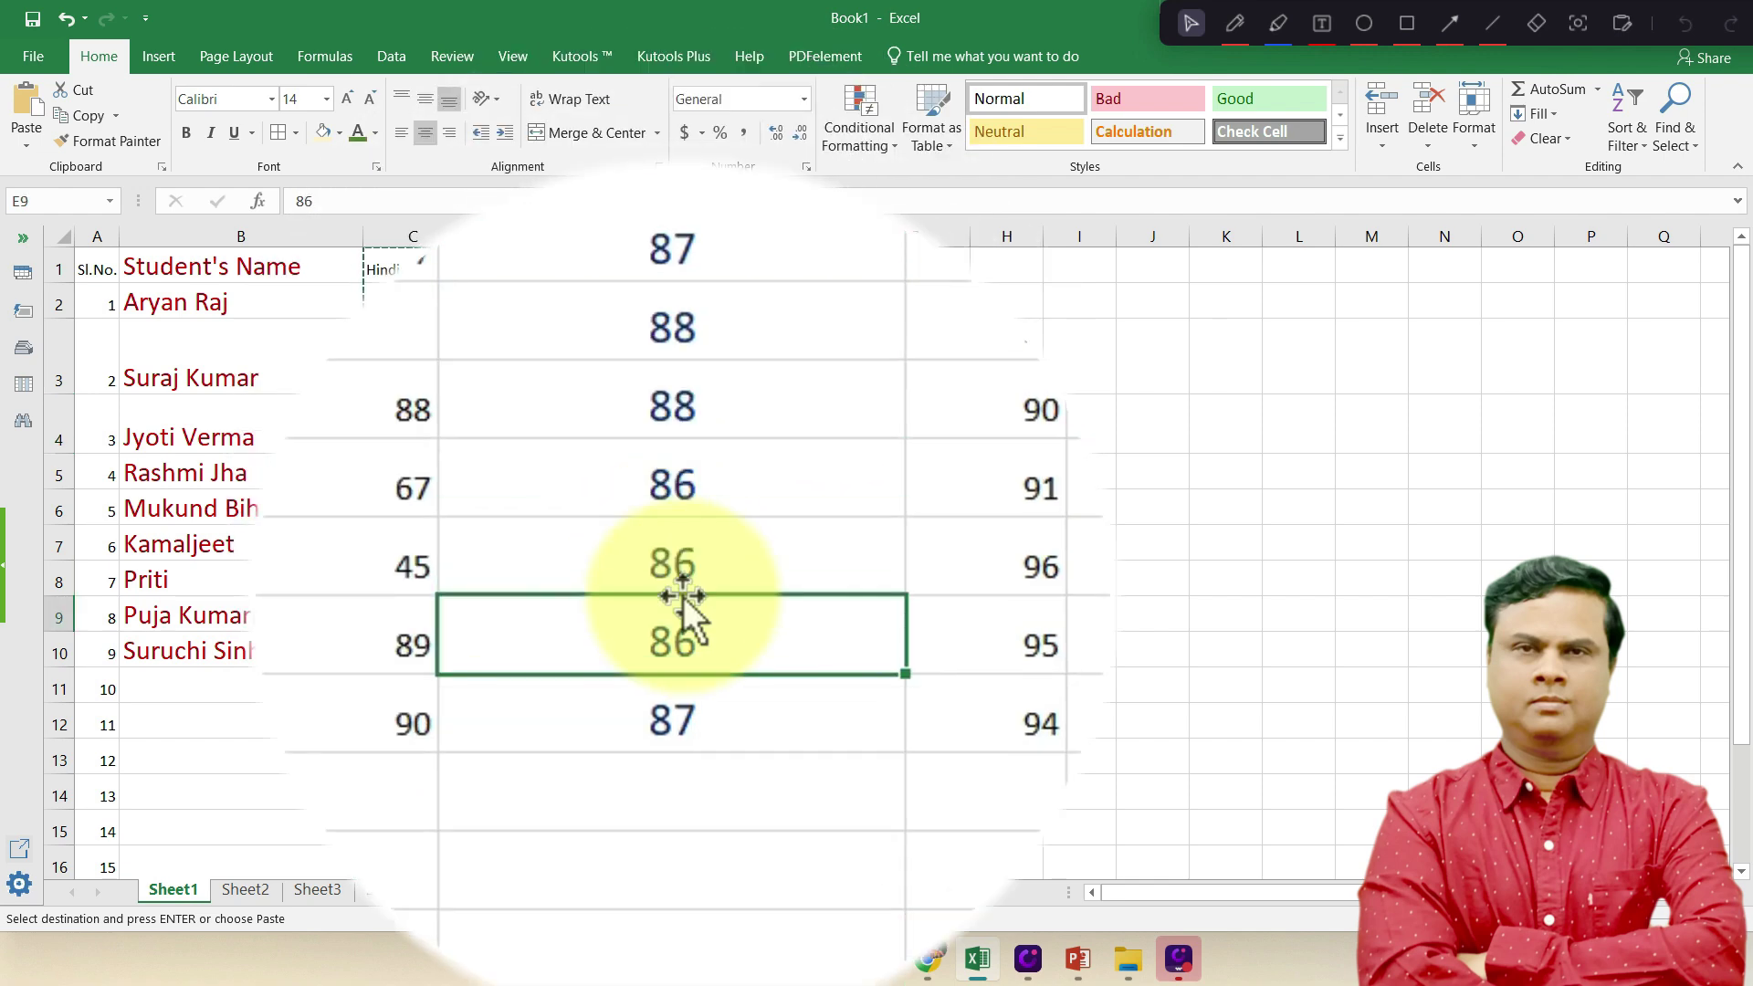
left_click_drag(917, 652, 239, 271)
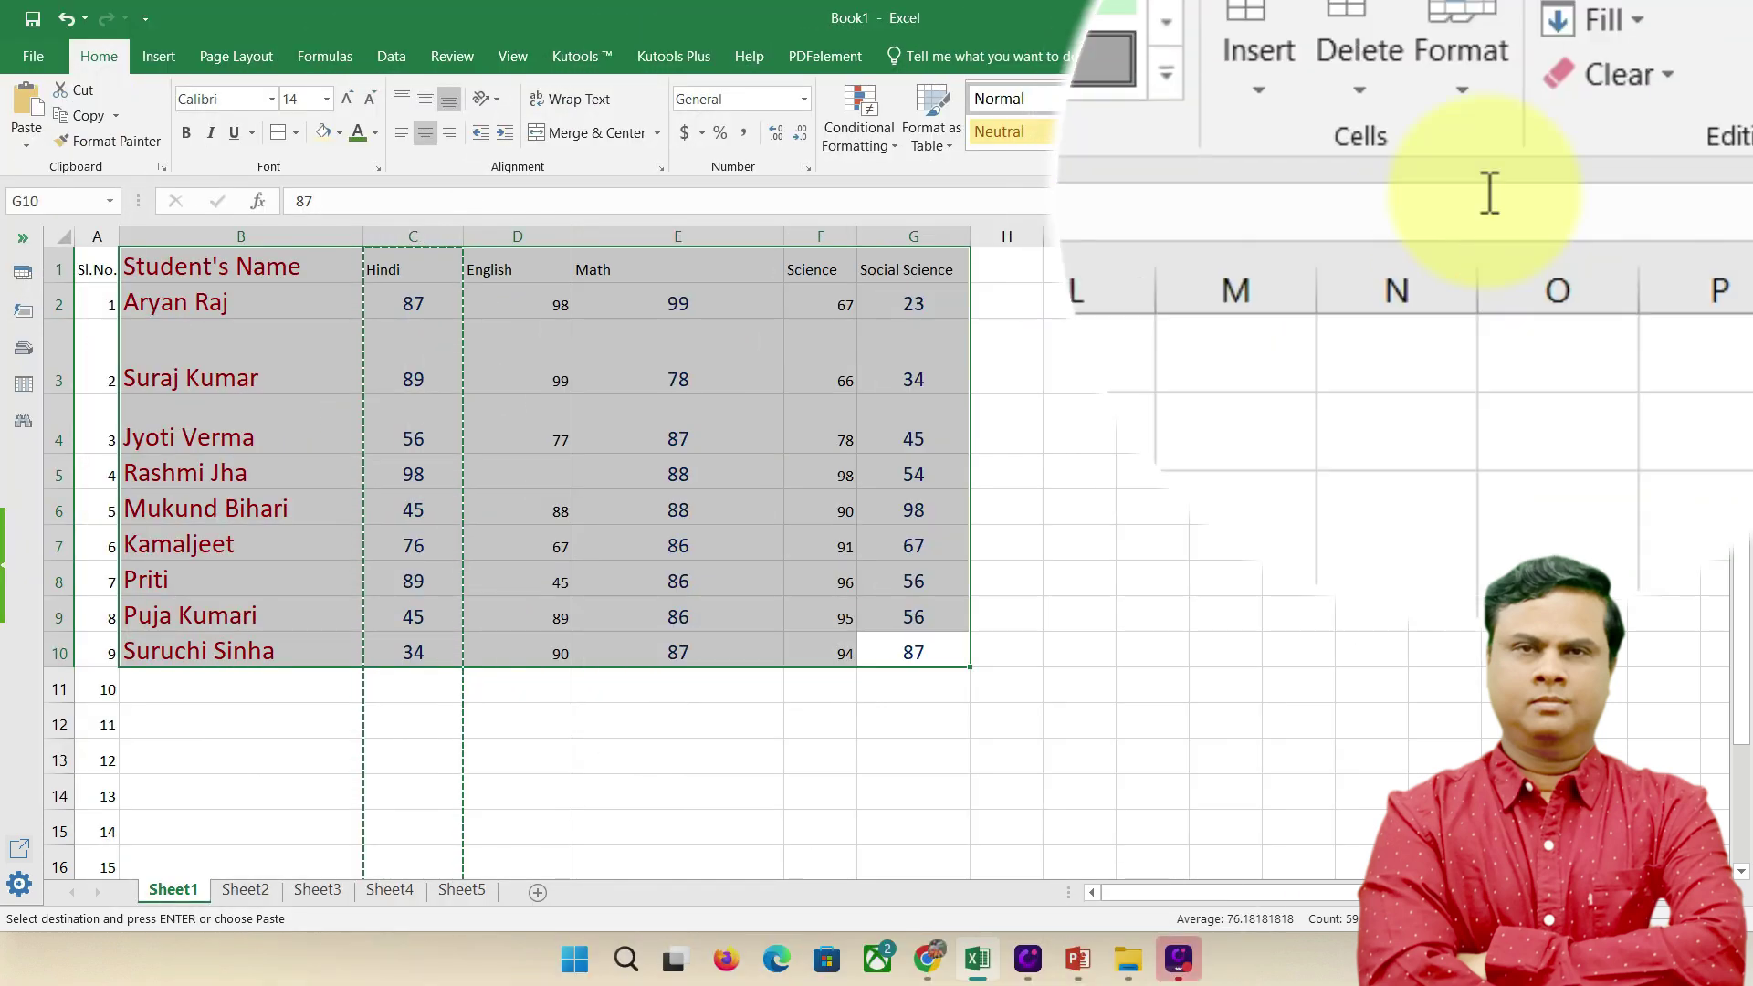
- AutoFit the row heights and column widths of the whole mark table
left_click(1459, 140)
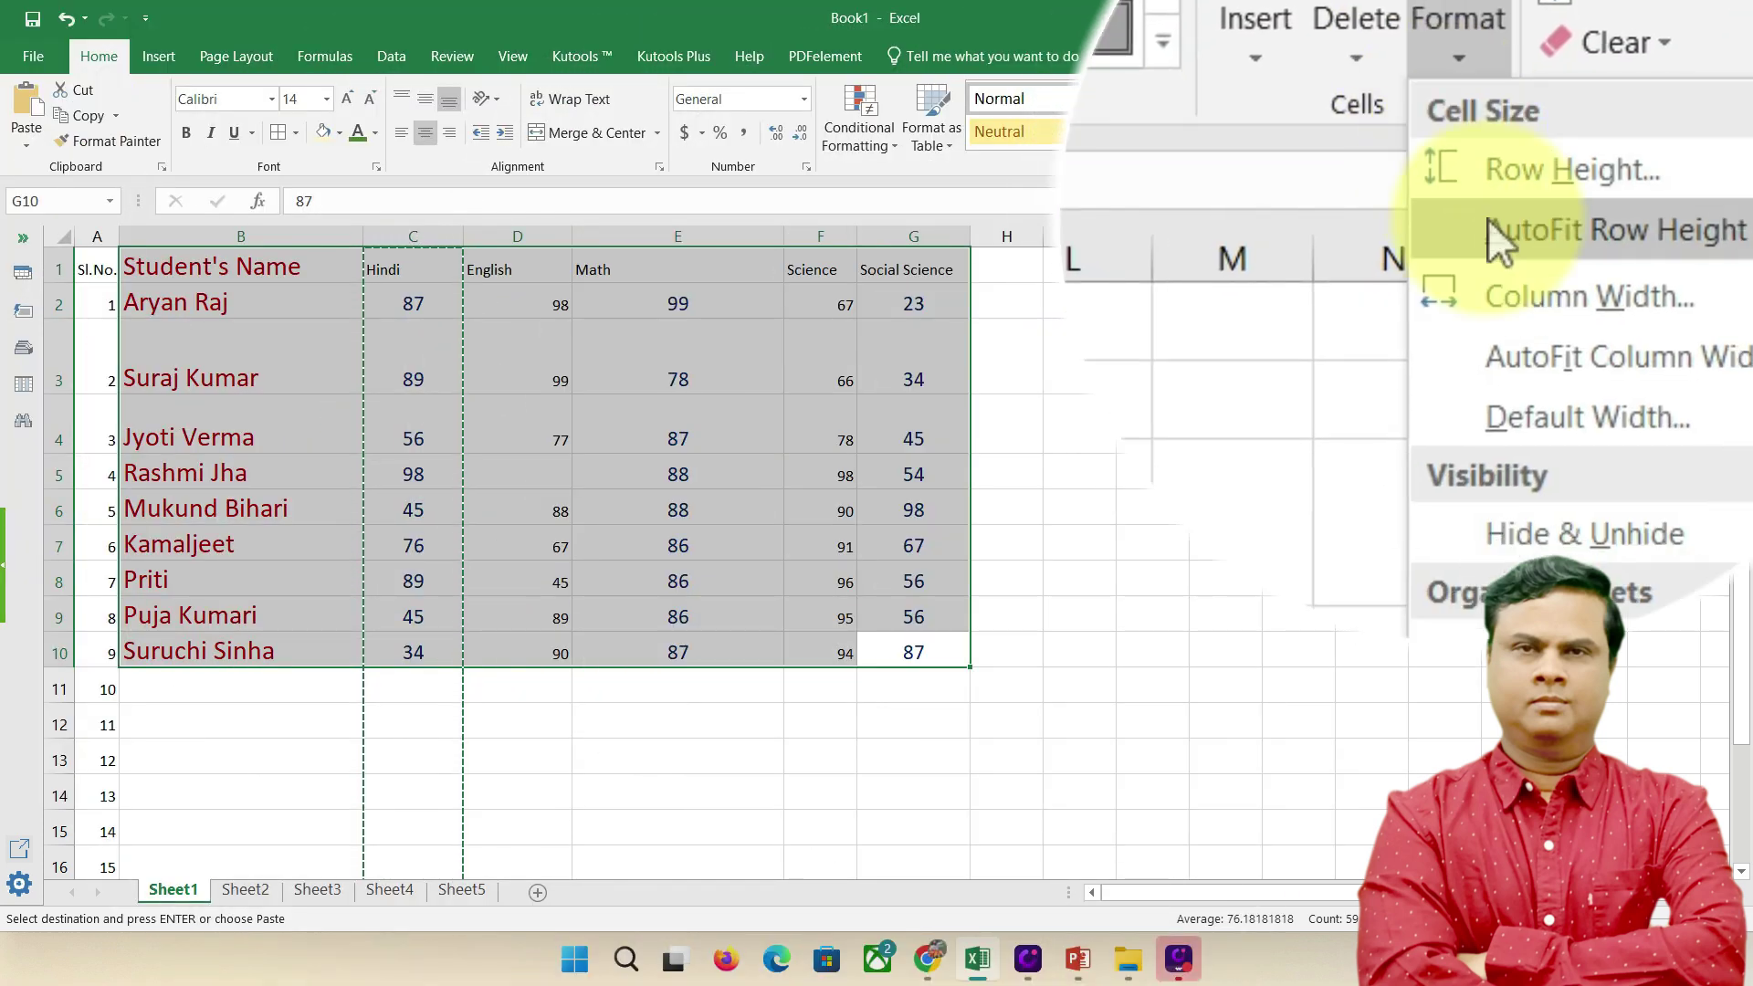
left_click(1493, 228)
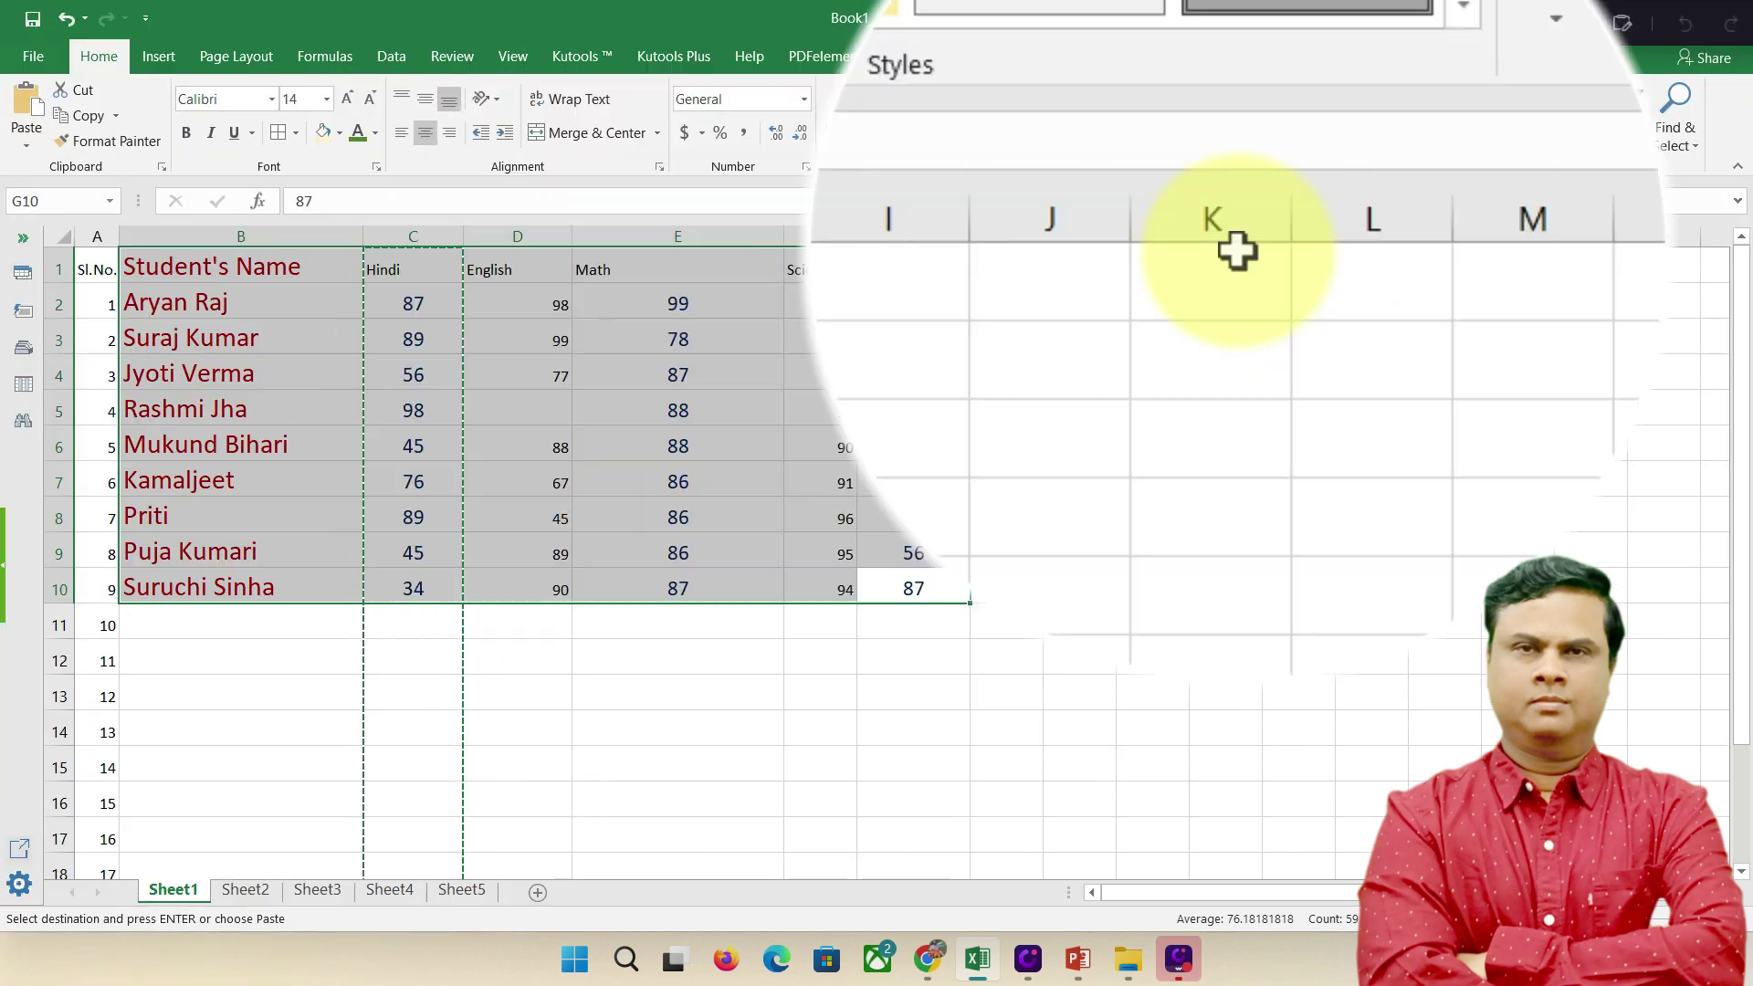
left_click(1471, 136)
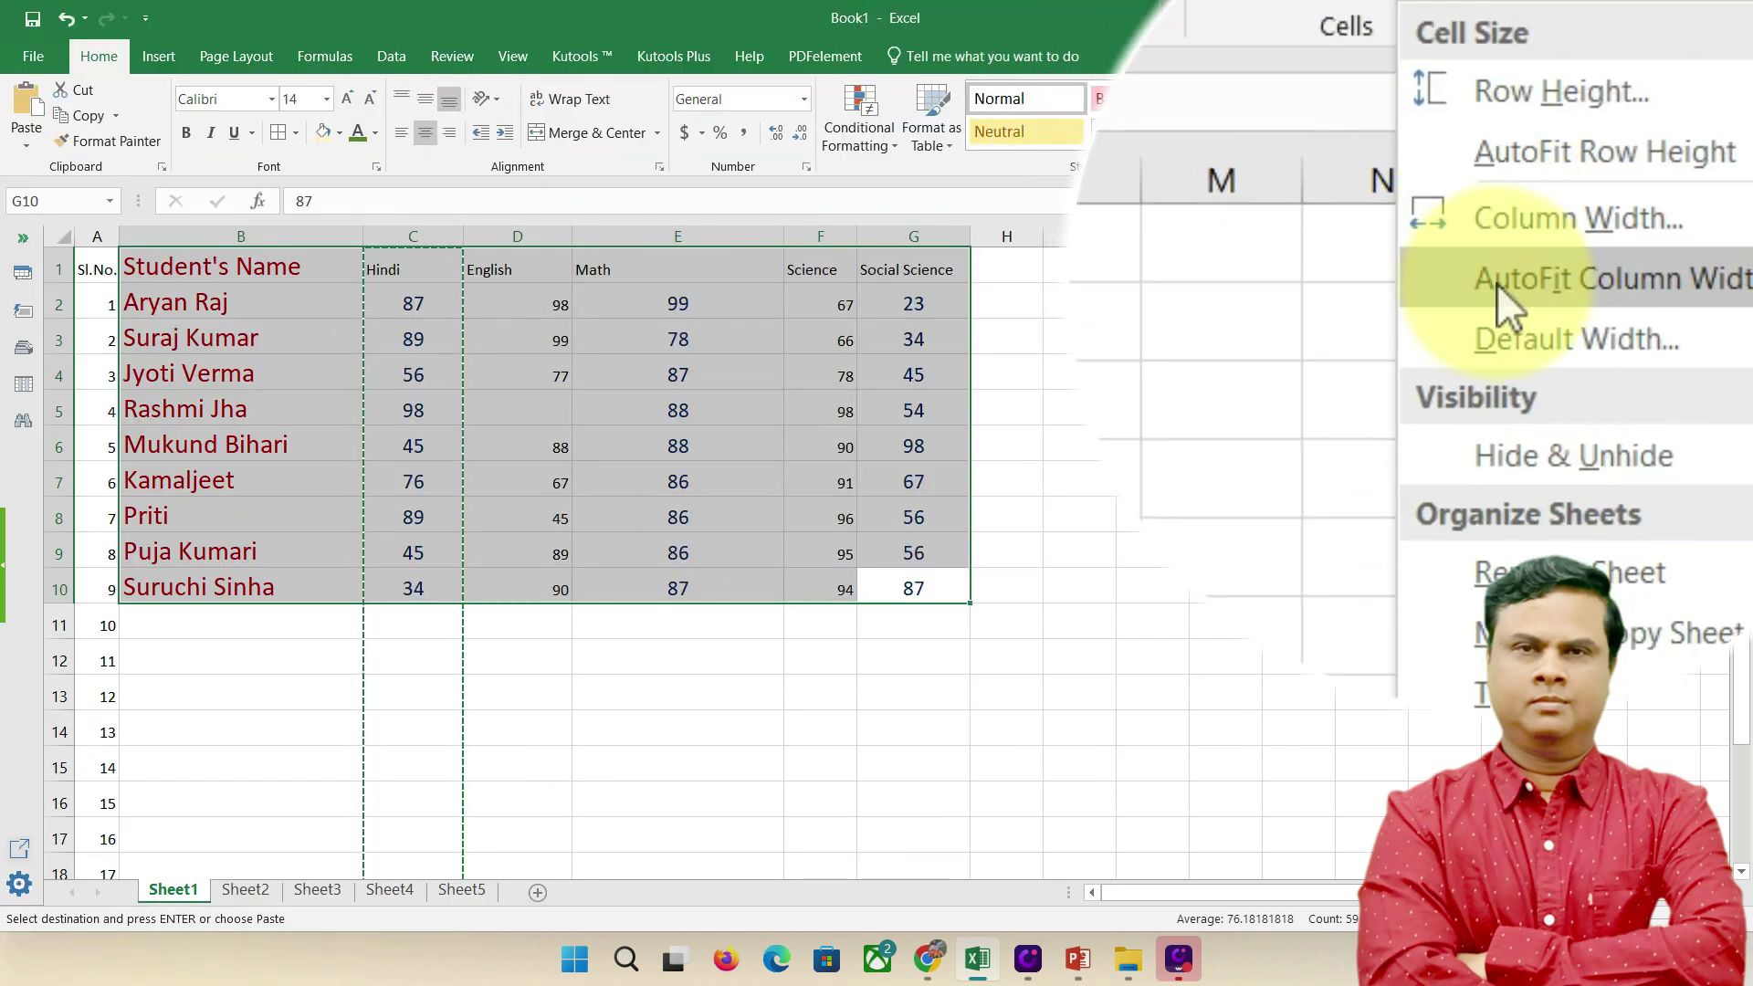
left_click(1498, 288)
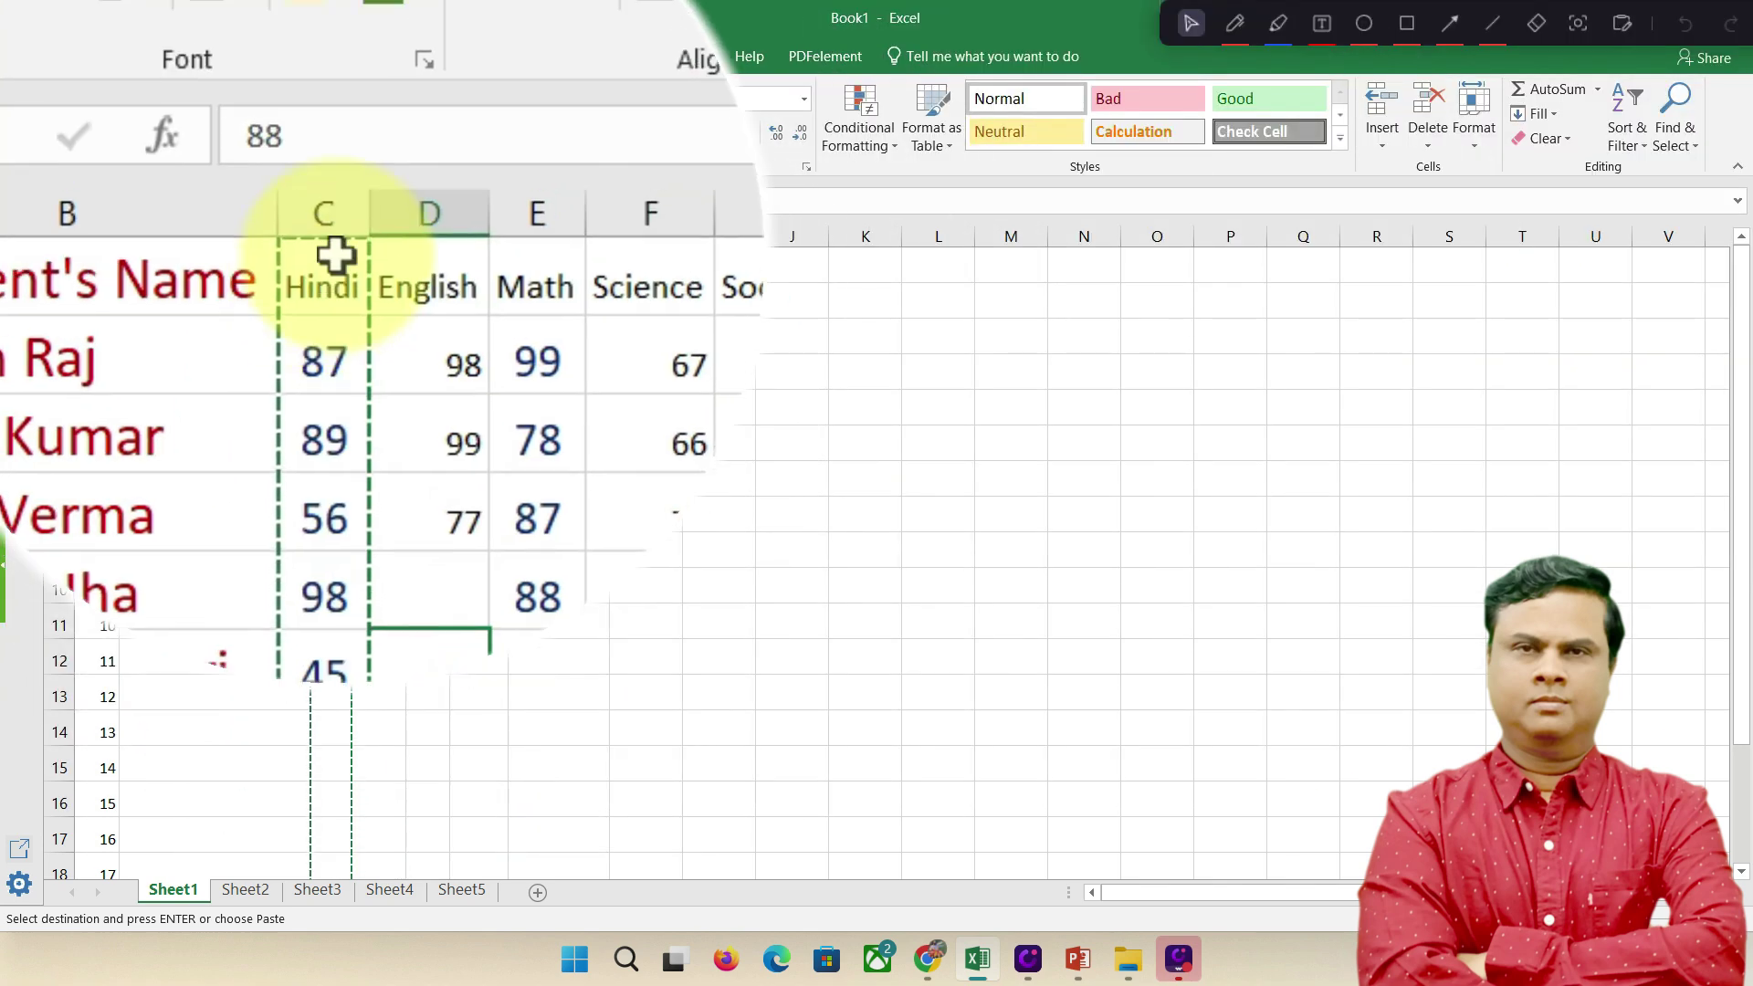
left_click_drag(337, 243, 363, 510)
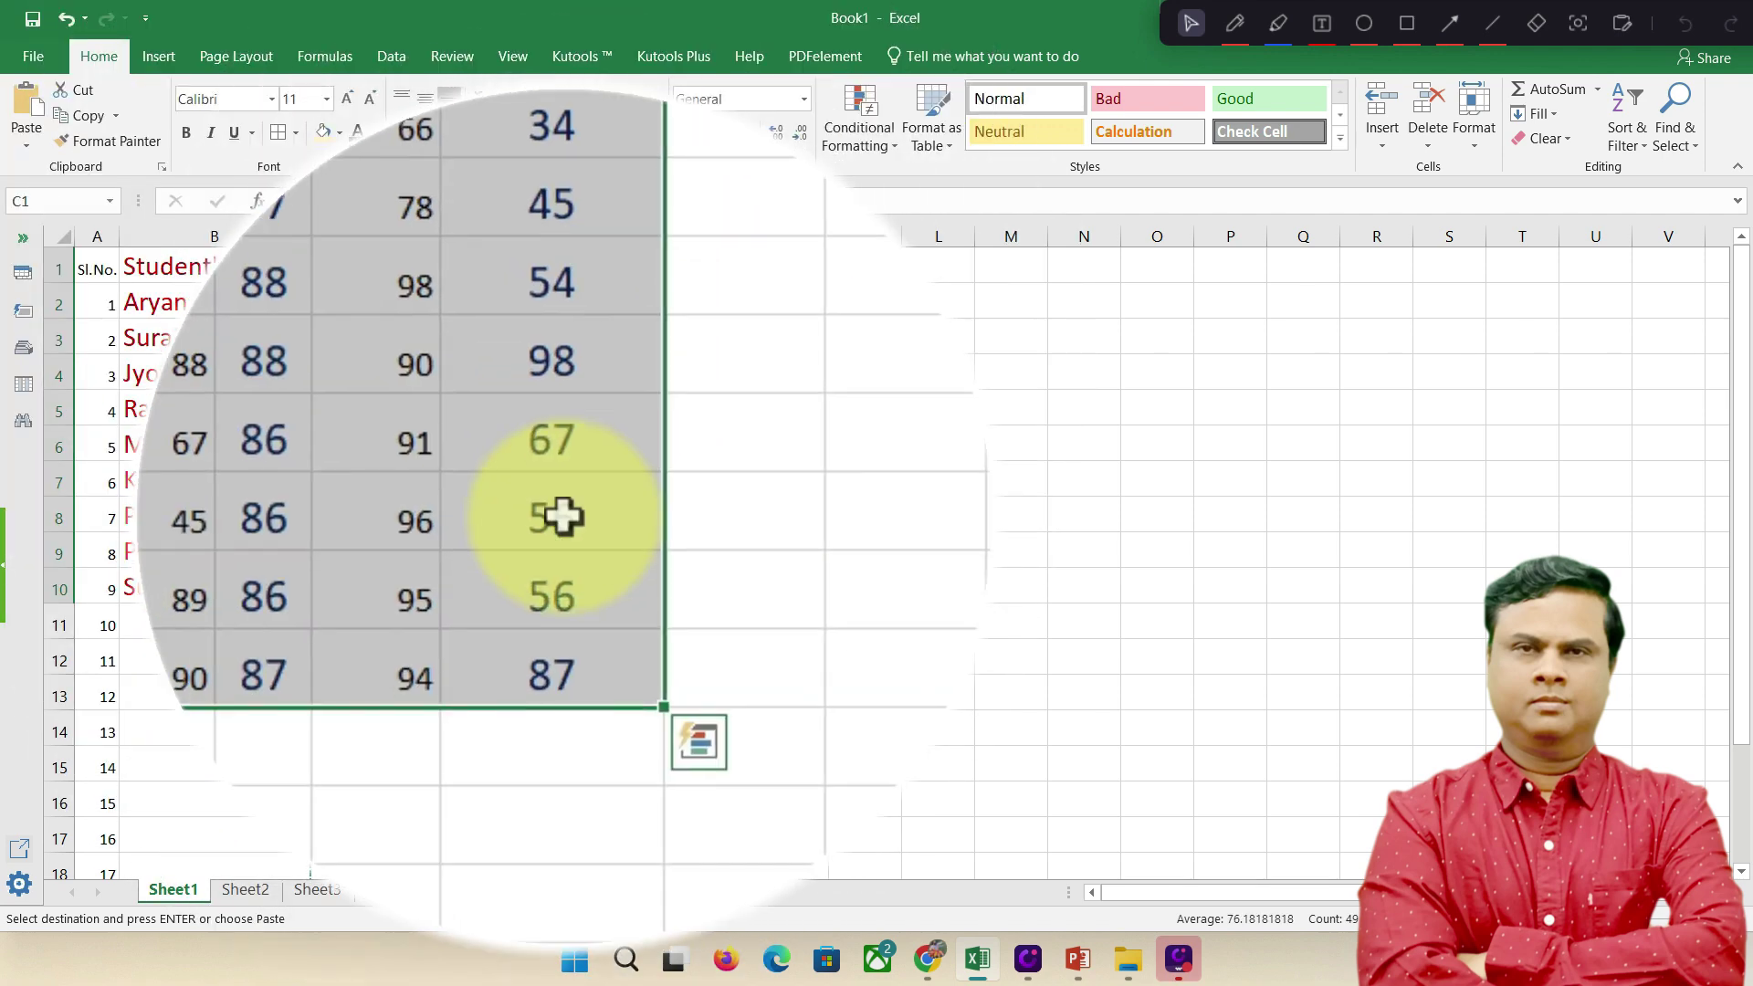
- Set the Hindi–Social Science columns to width 40, then to a narrower uniform width
left_click(1470, 135)
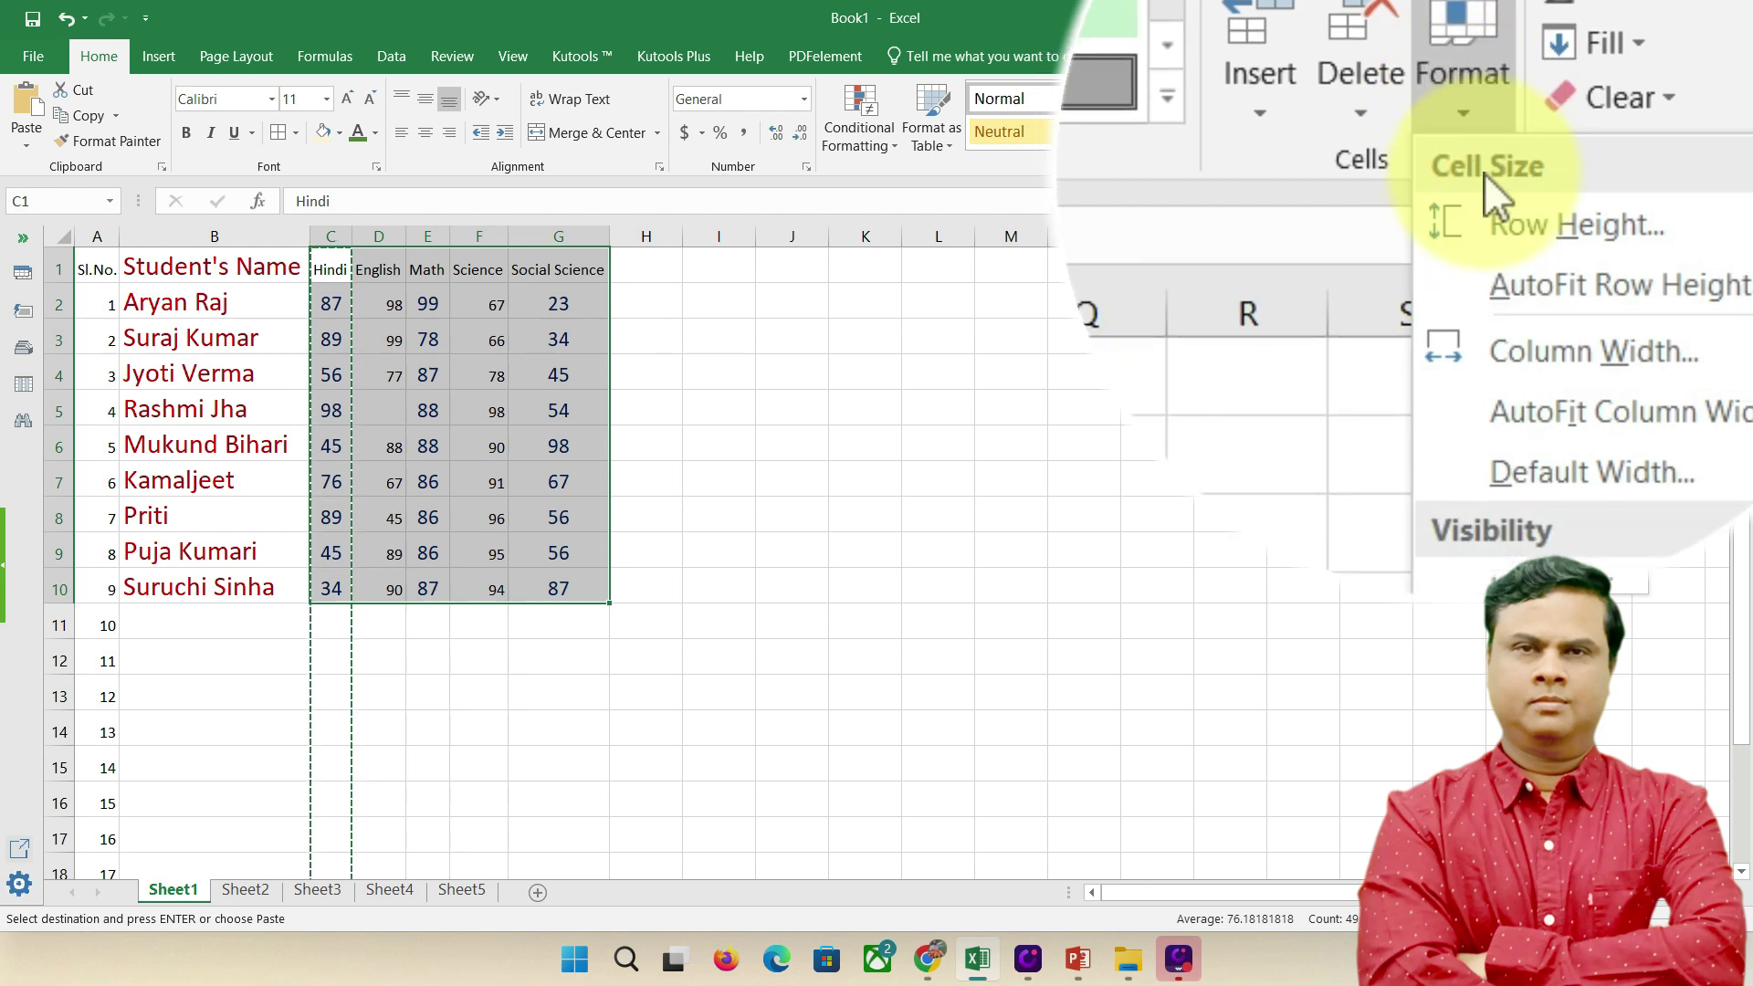
left_click(1497, 264)
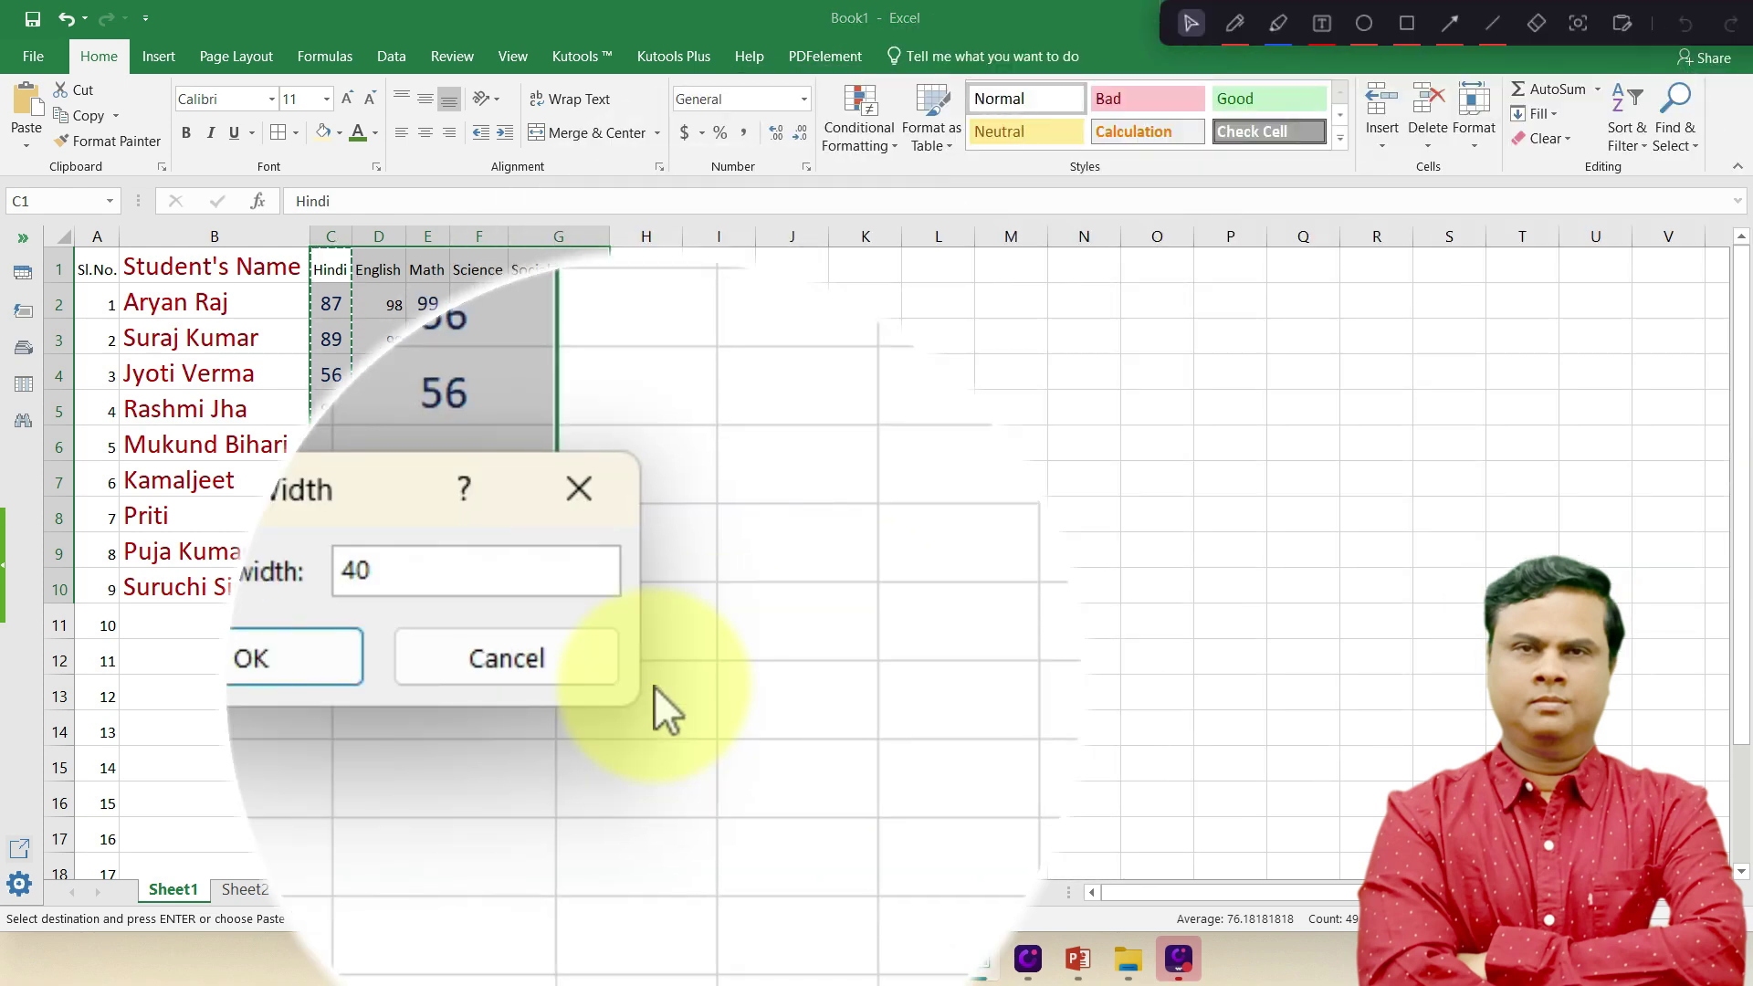
key("Return")
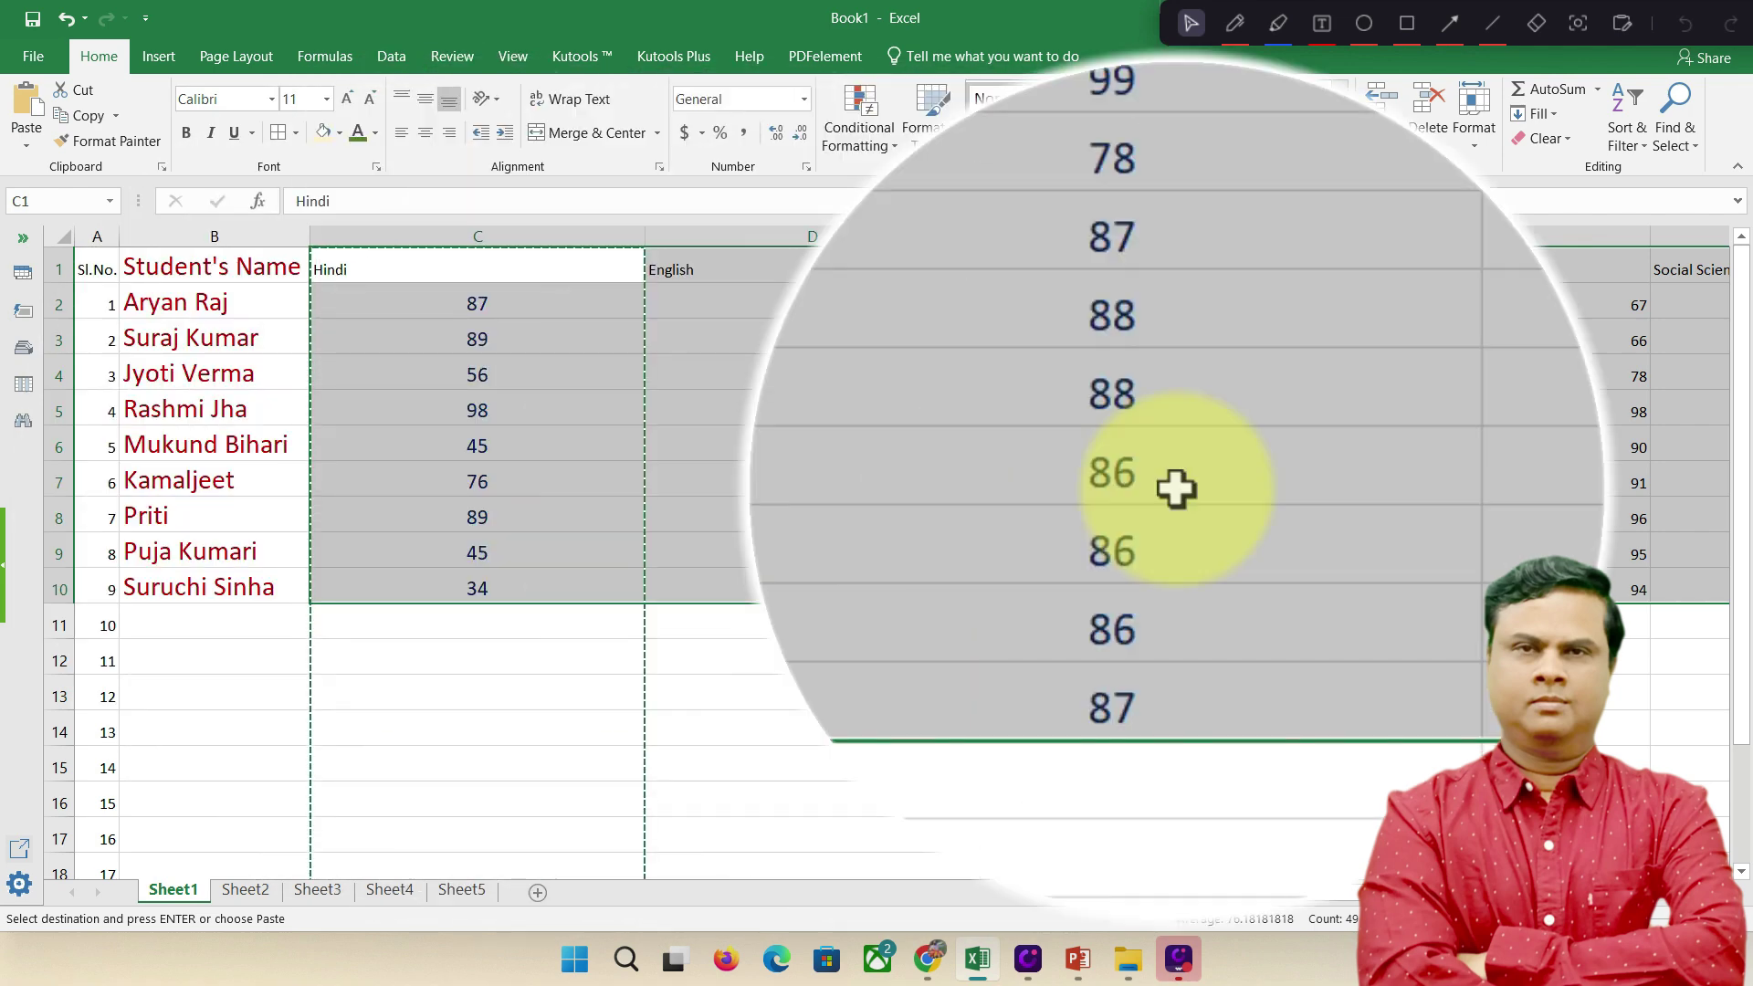
left_click(1470, 137)
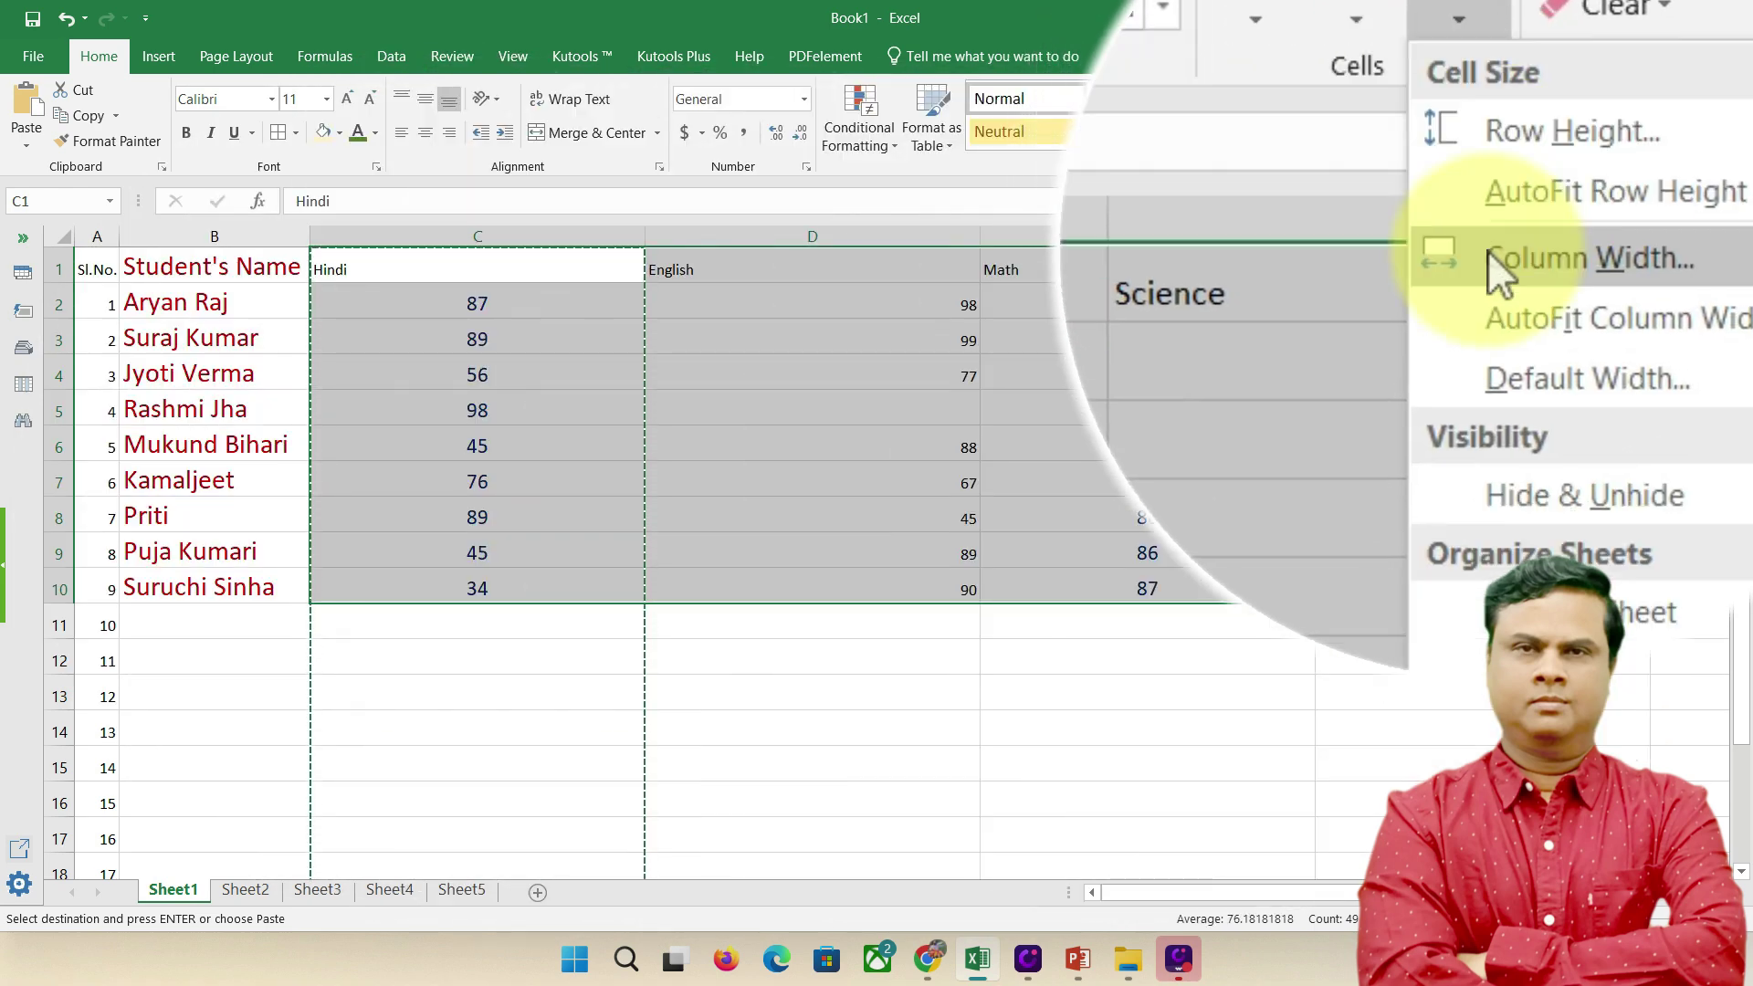
left_click(1487, 251)
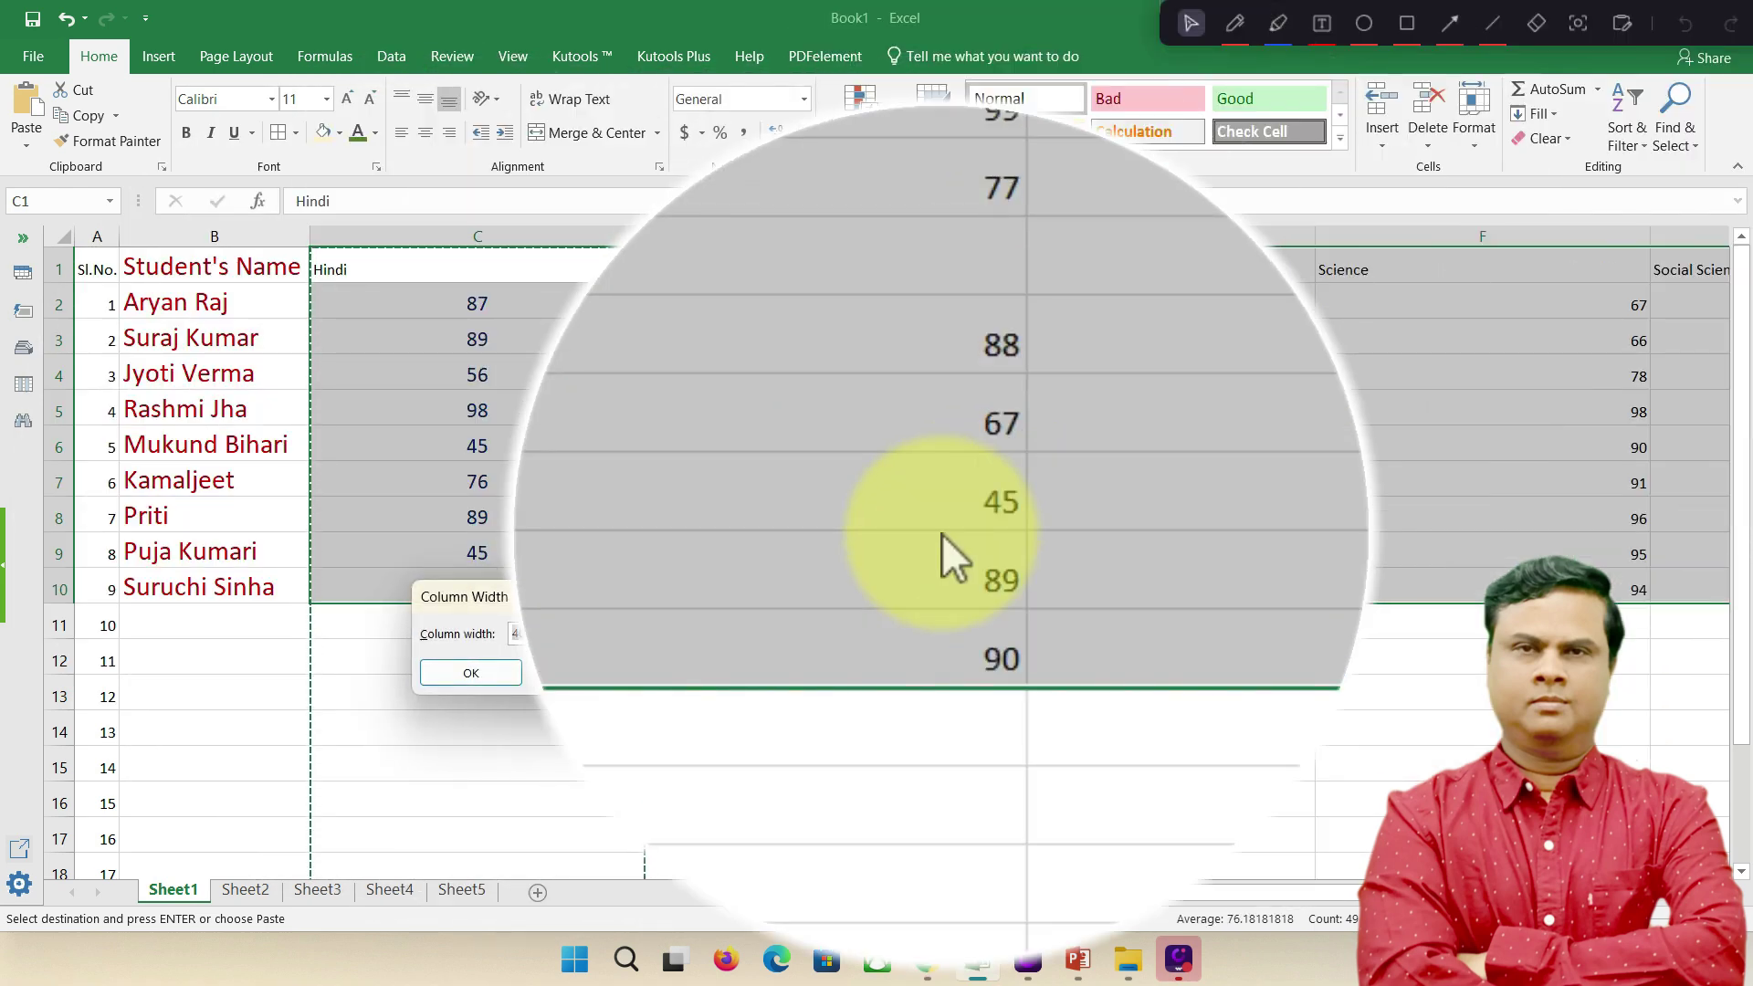
key("Return")
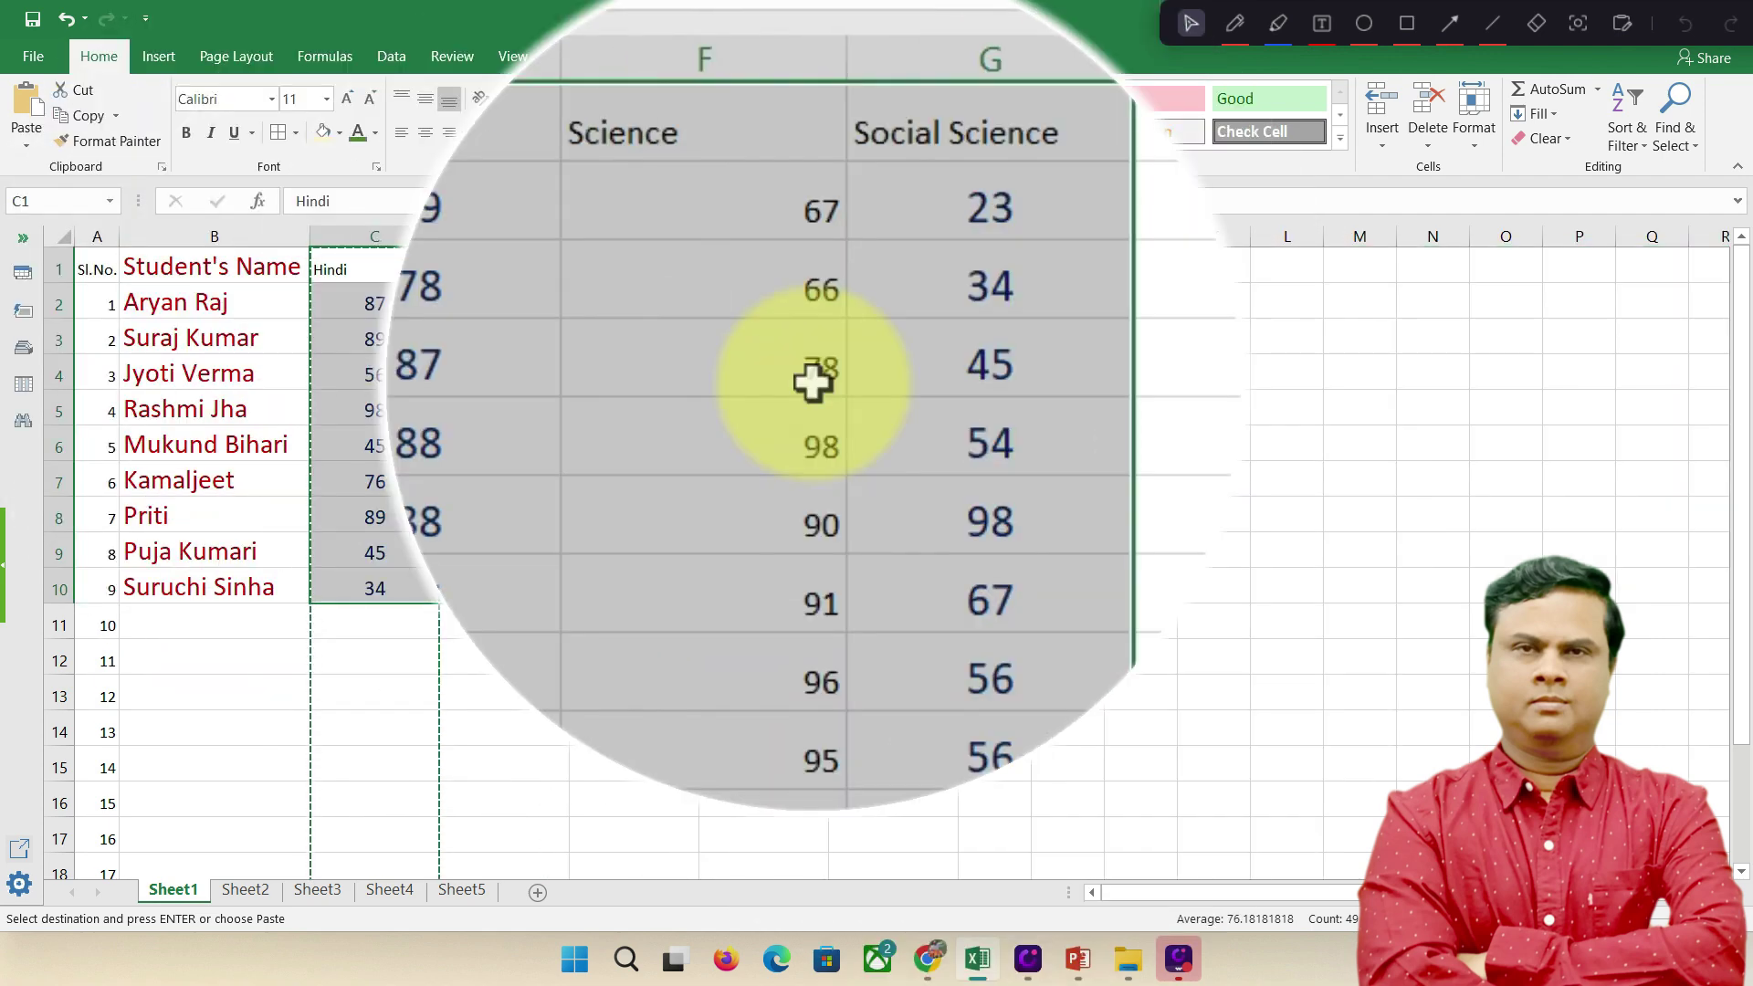
- Select several students' marks and the last three students' rows in the table
left_click(411, 464)
left_click(539, 470)
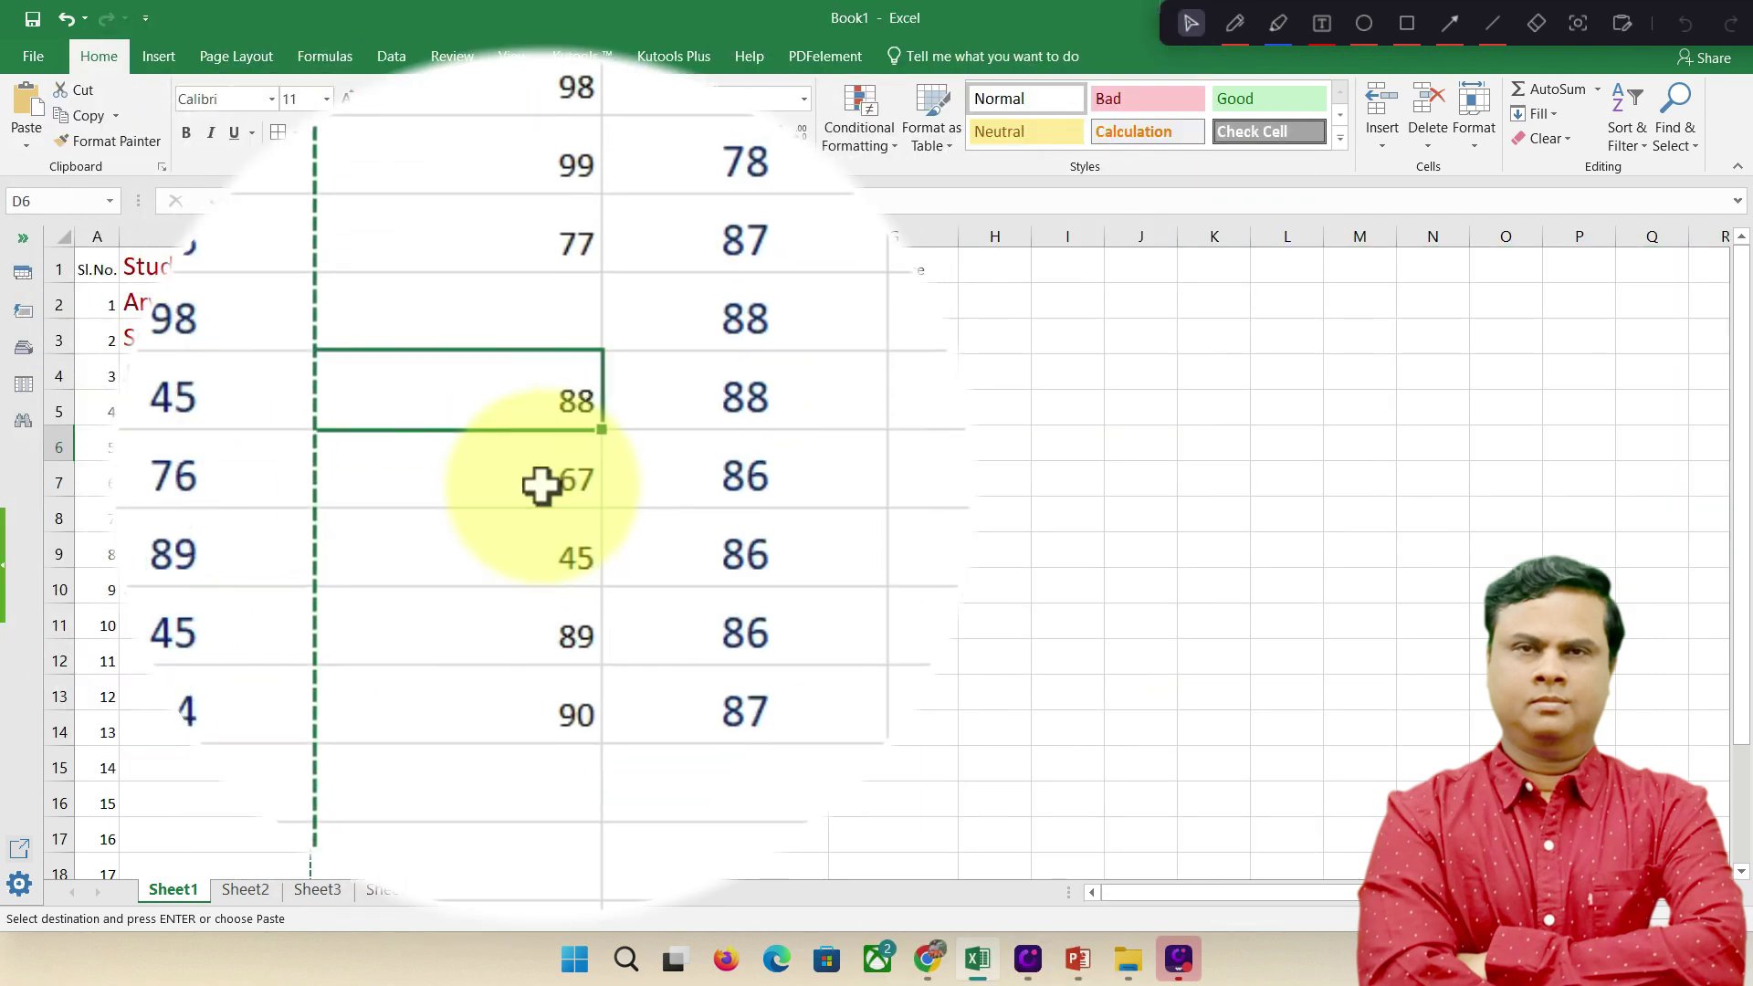
key("Right")
key("Right")
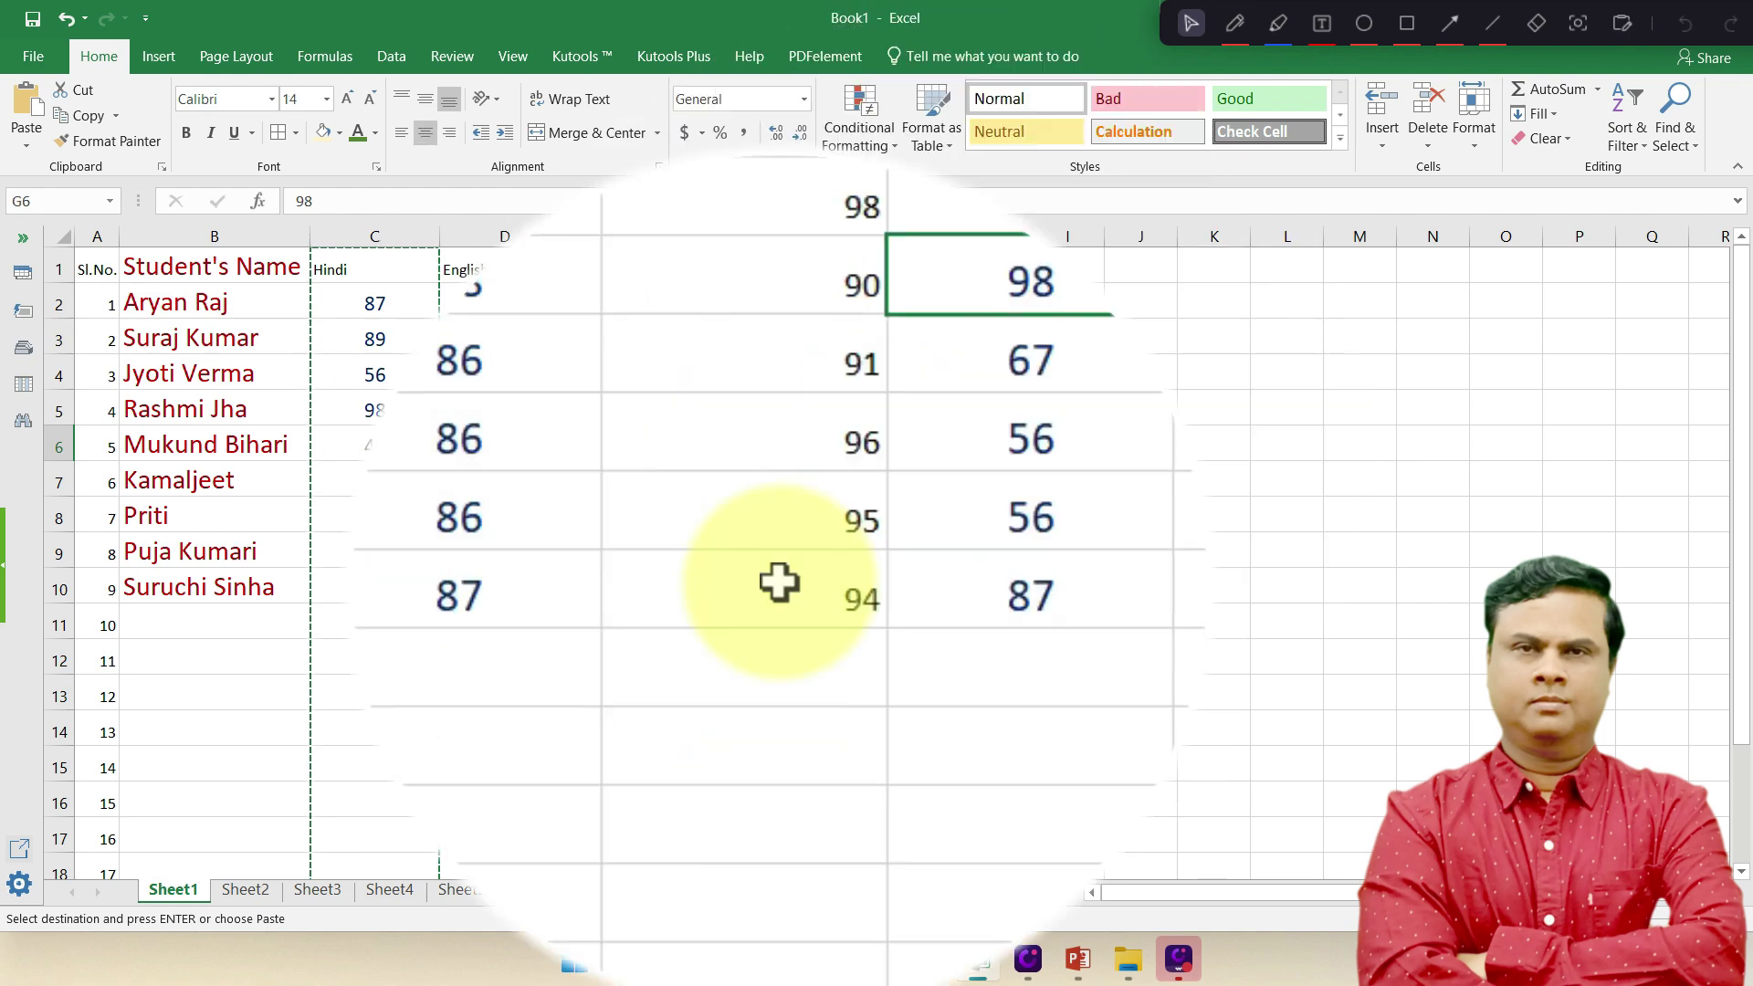
left_click_drag(892, 587, 173, 355)
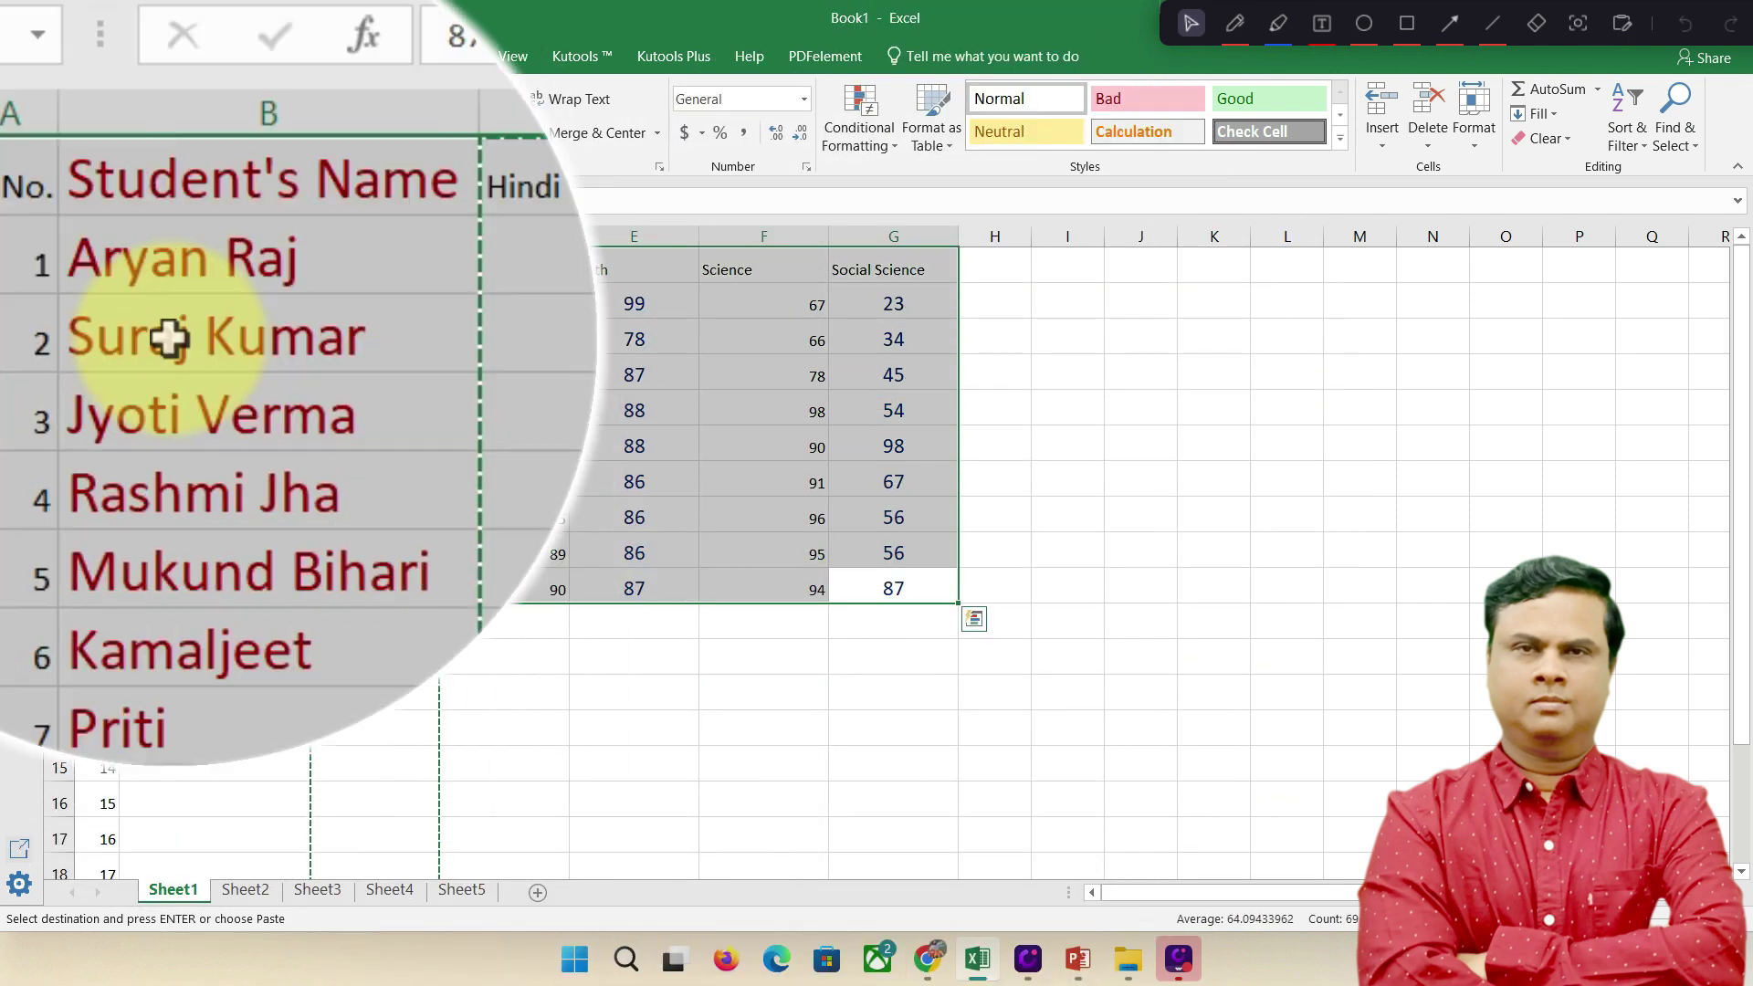
left_click(351, 410)
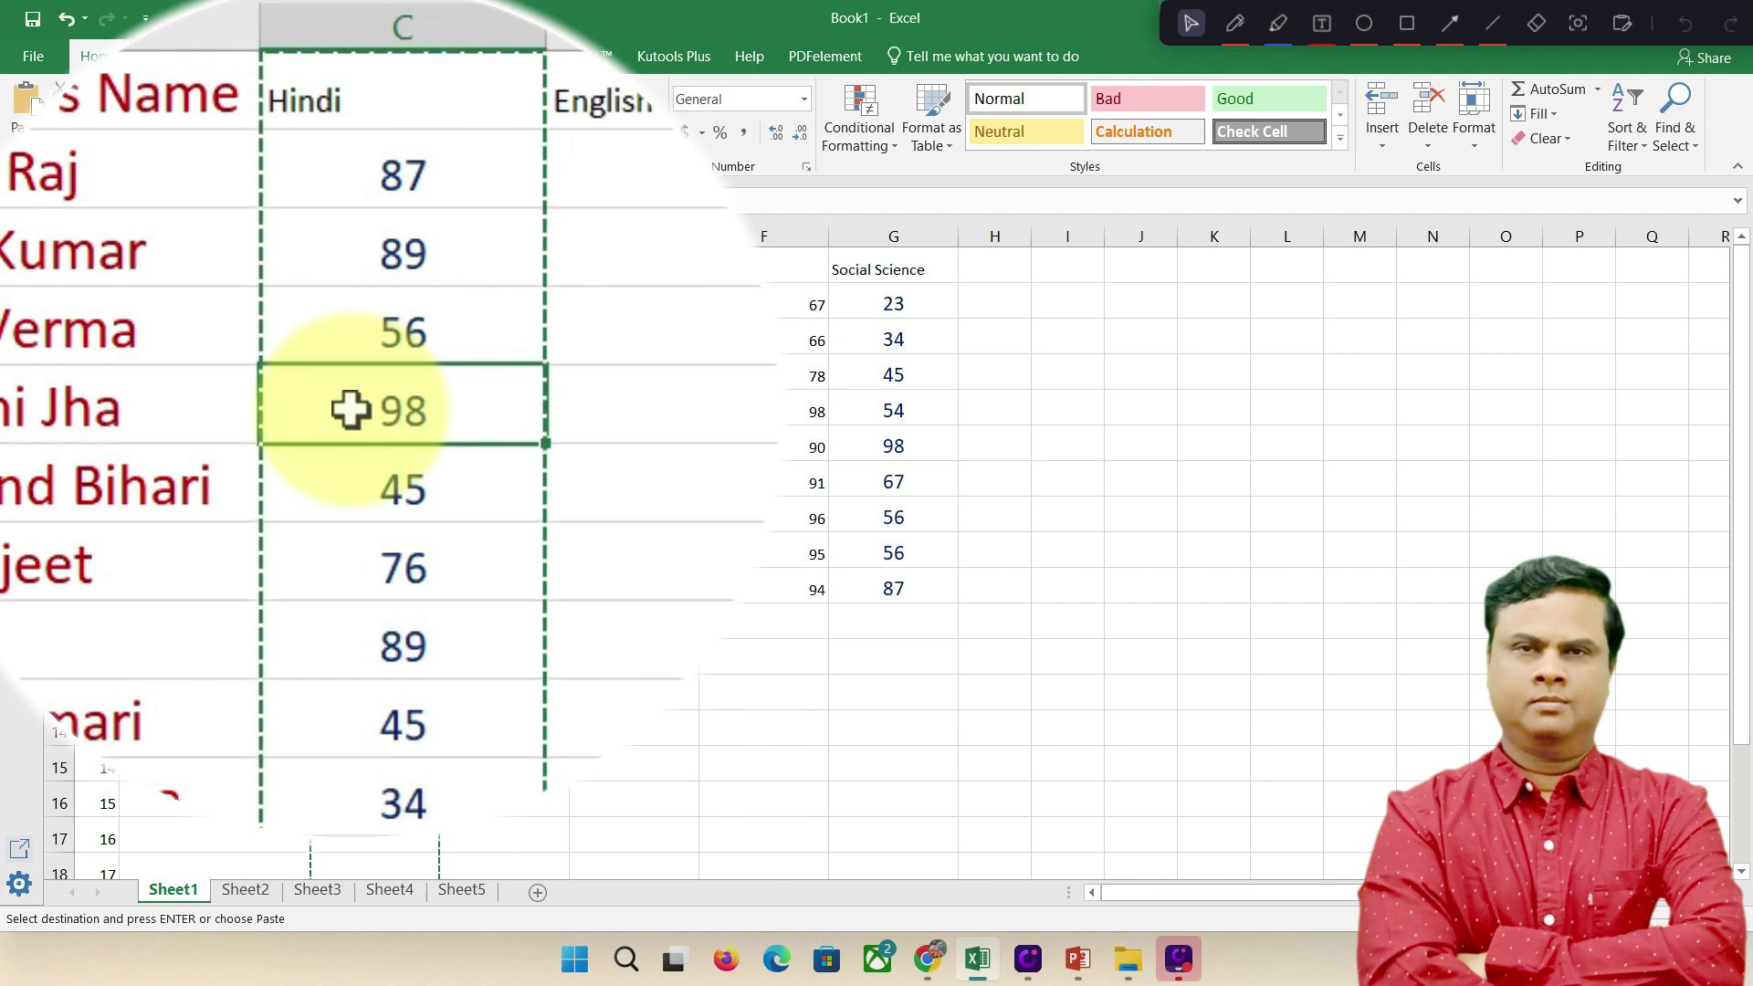